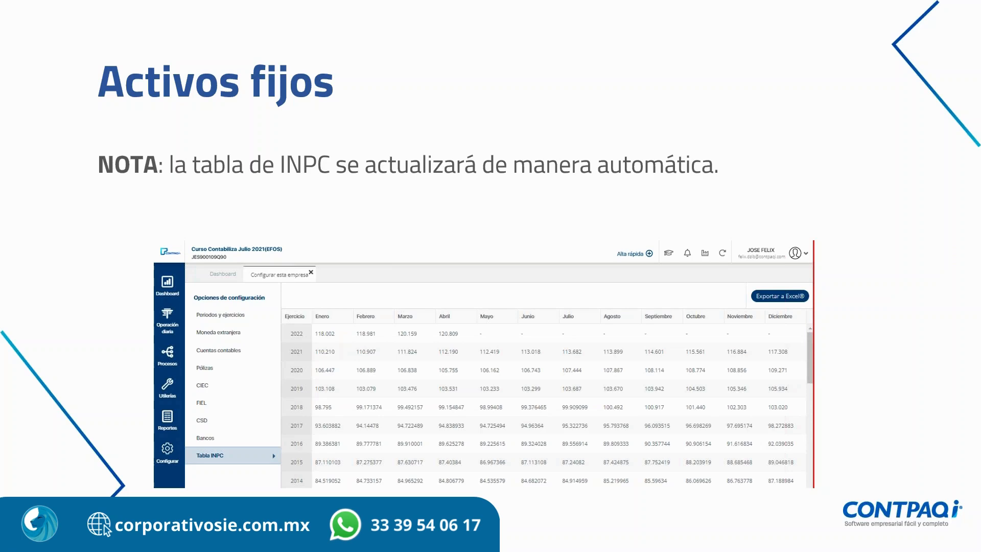
Step: Switch to the browser and open the CONFIGURACION INICIAL company
{"action": "key", "text": "Escape"}
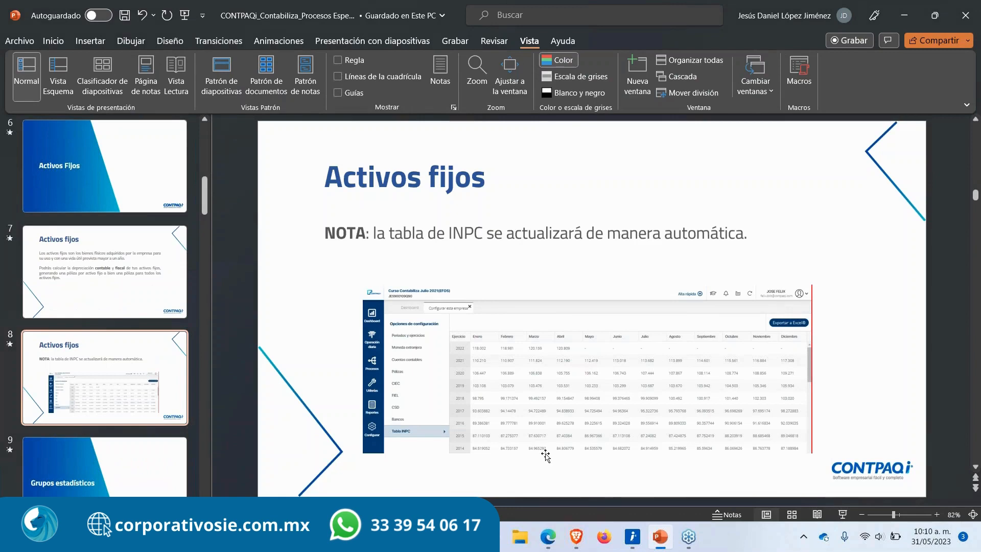
{"action": "left_click", "coordinate": [577, 536]}
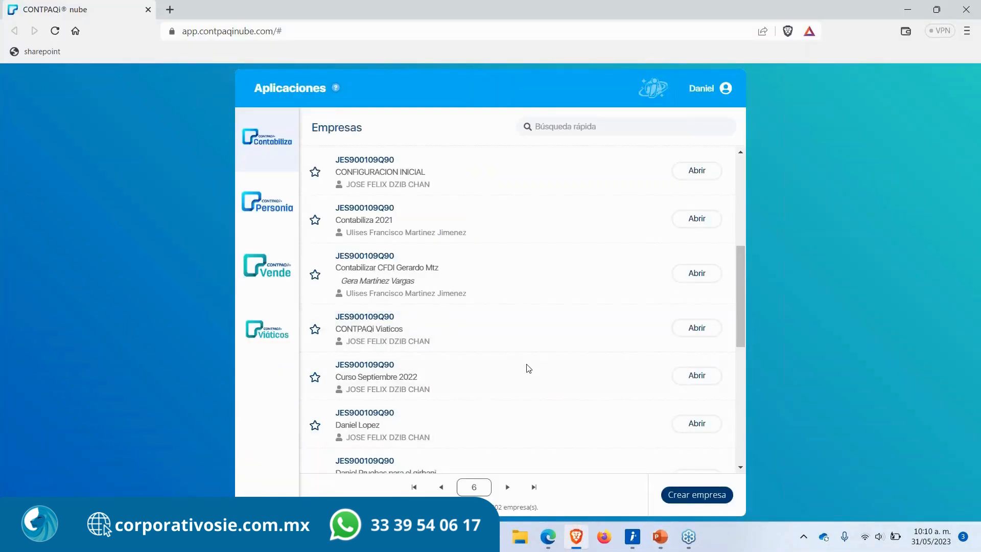
{"action": "left_click", "coordinate": [695, 171]}
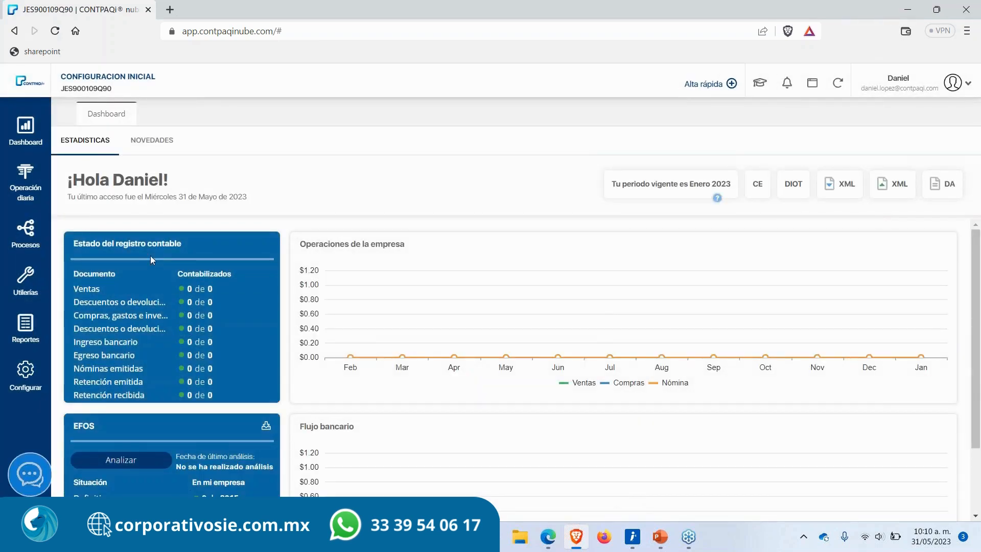
Step: Open the fixed assets catalog from daily operations and start adding a new fixed asset
{"action": "left_click", "coordinate": [34, 196]}
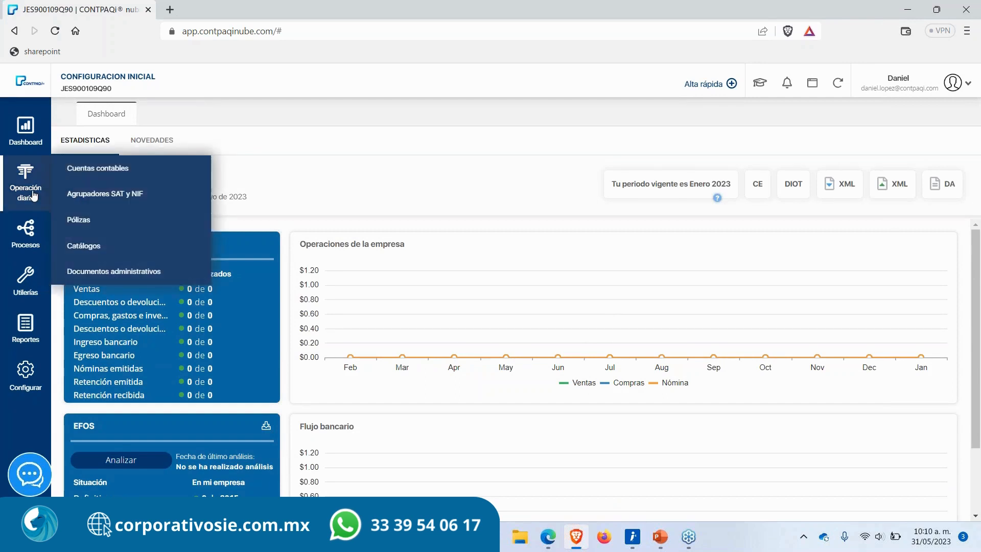
{"action": "left_click", "coordinate": [106, 256]}
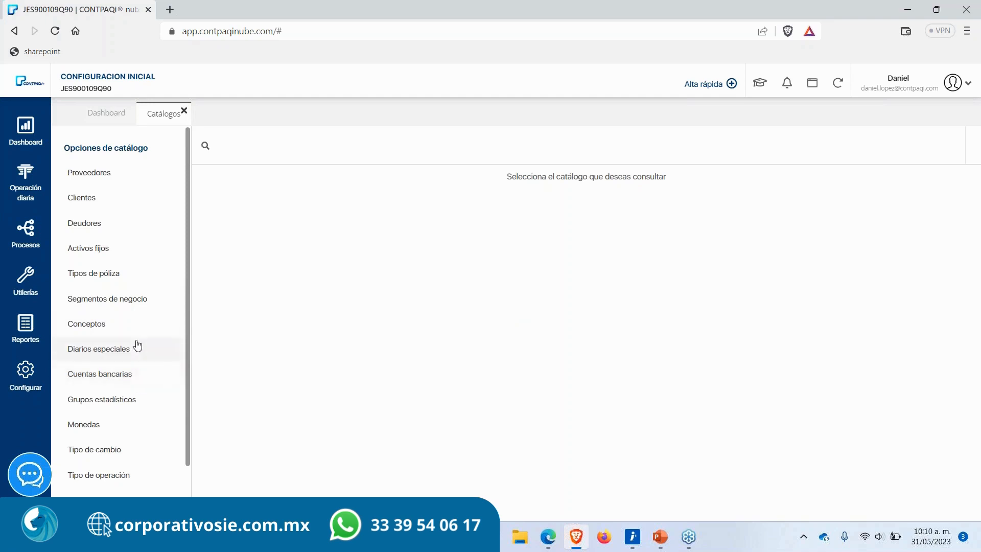
{"action": "left_click", "coordinate": [123, 249]}
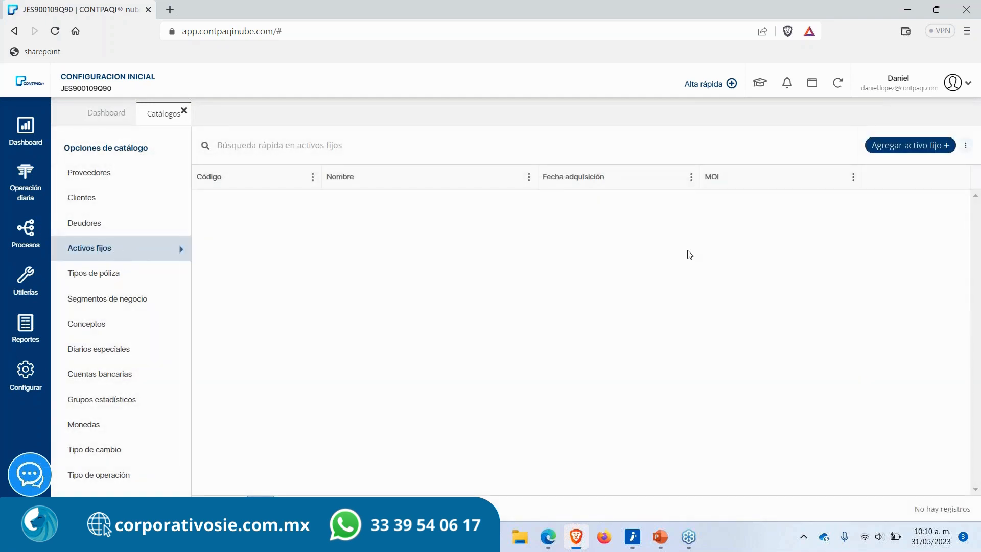
{"action": "left_click", "coordinate": [908, 147]}
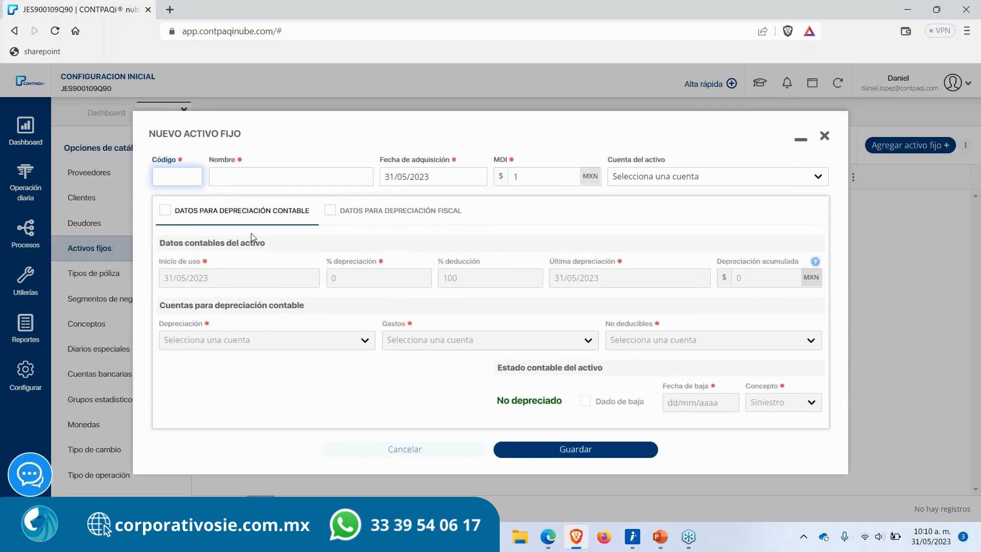
Step: Enter code 1 and the name Vehiculo marca nissan for the new fixed asset
{"action": "type", "text": "1"}
{"action": "key", "text": "Tab"}
{"action": "type", "text": "Vehiculo "}
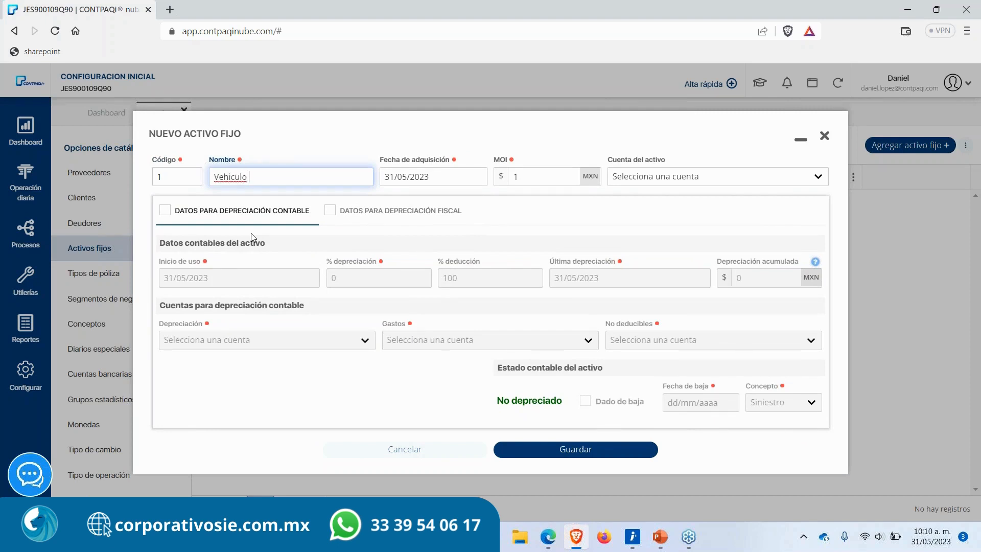
{"action": "type", "text": "marca nissan"}
{"action": "key", "text": "Tab"}
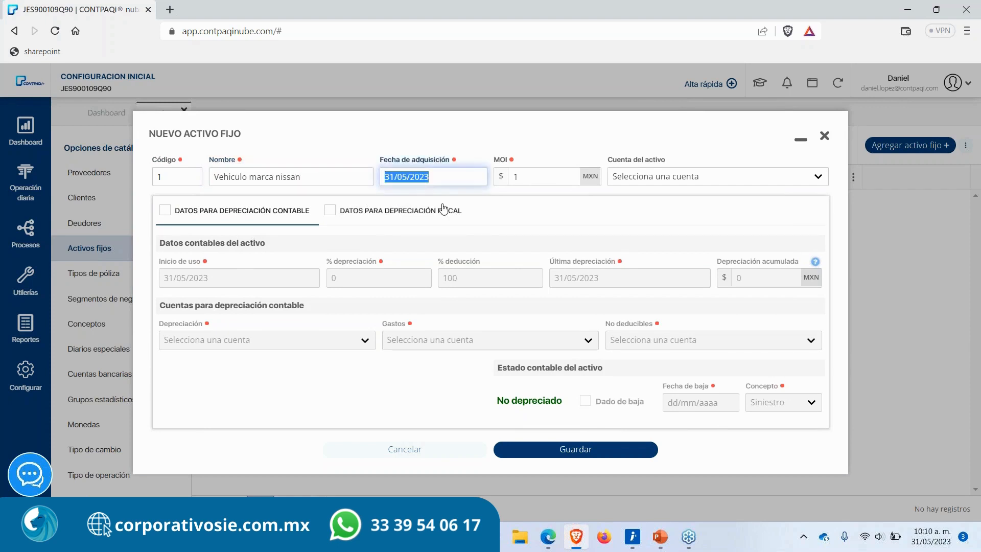
Step: Set the acquisition date to 01/01/2023 and the MOI to 210,000
{"action": "type", "text": "01/01/2023"}
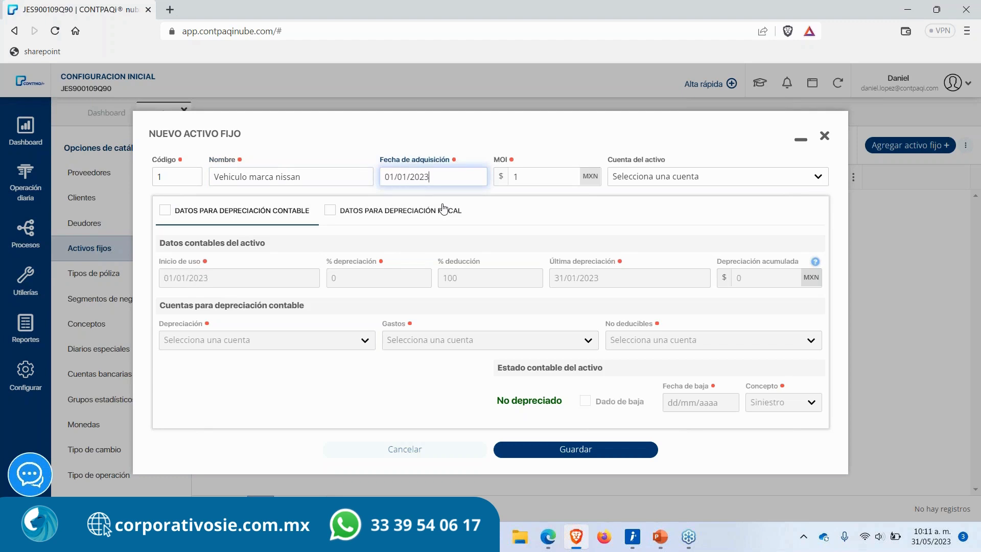
{"action": "key", "text": "Tab"}
{"action": "key", "text": "BackSpace"}
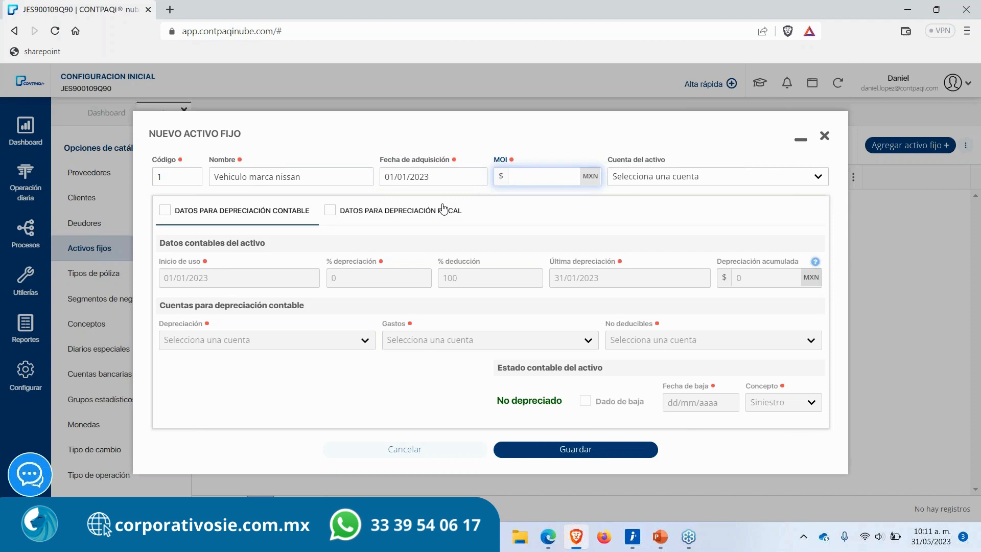
{"action": "type", "text": "210,000"}
{"action": "key", "text": "Tab"}
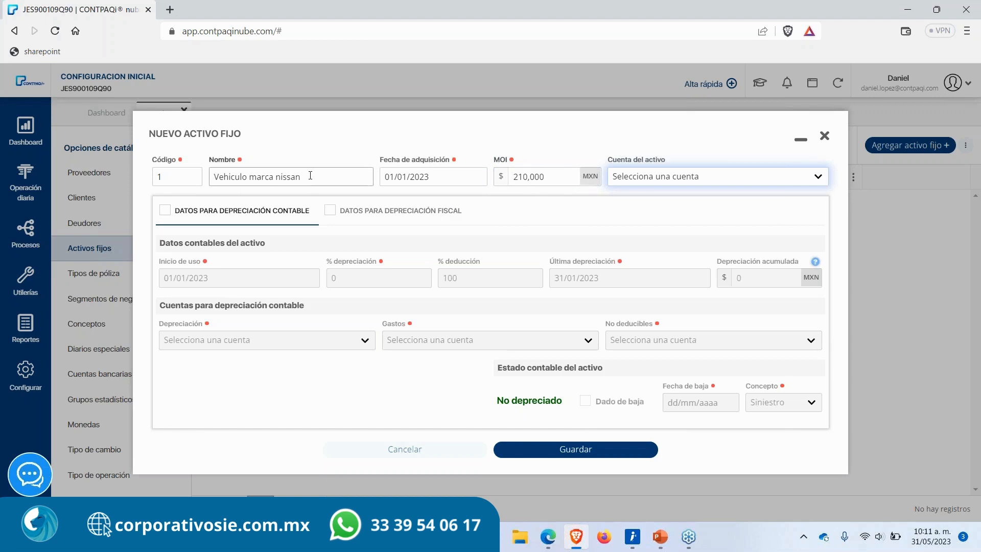
{"action": "left_click_drag", "start_coordinate": [310, 176], "coordinate": [218, 177]}
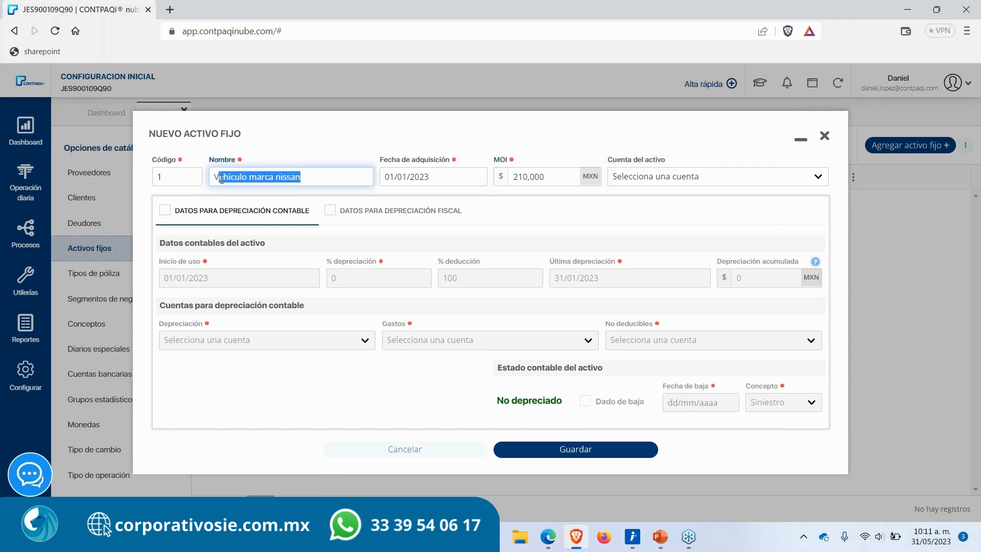
{"action": "left_click", "coordinate": [552, 180]}
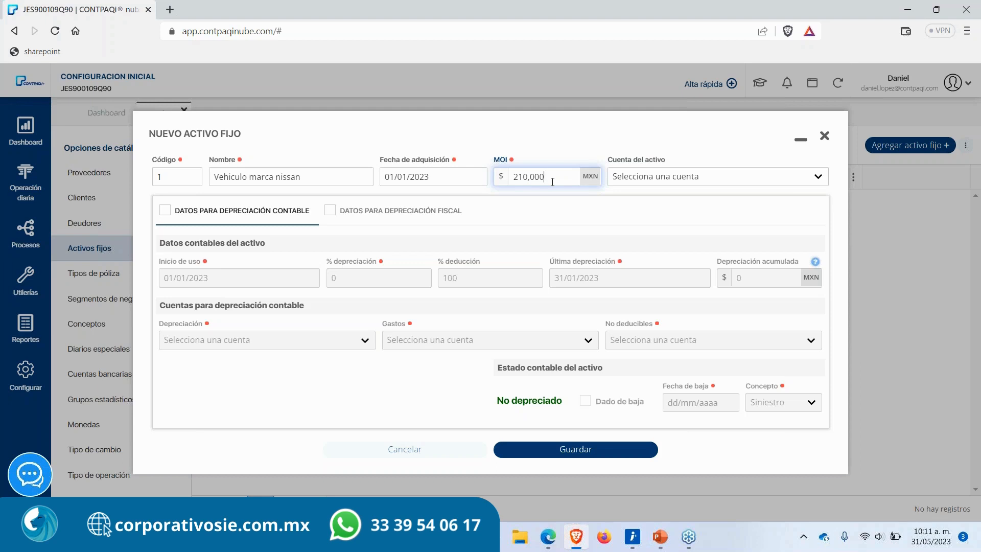
{"action": "left_click_drag", "start_coordinate": [546, 176], "coordinate": [513, 176]}
{"action": "left_click", "coordinate": [643, 149]}
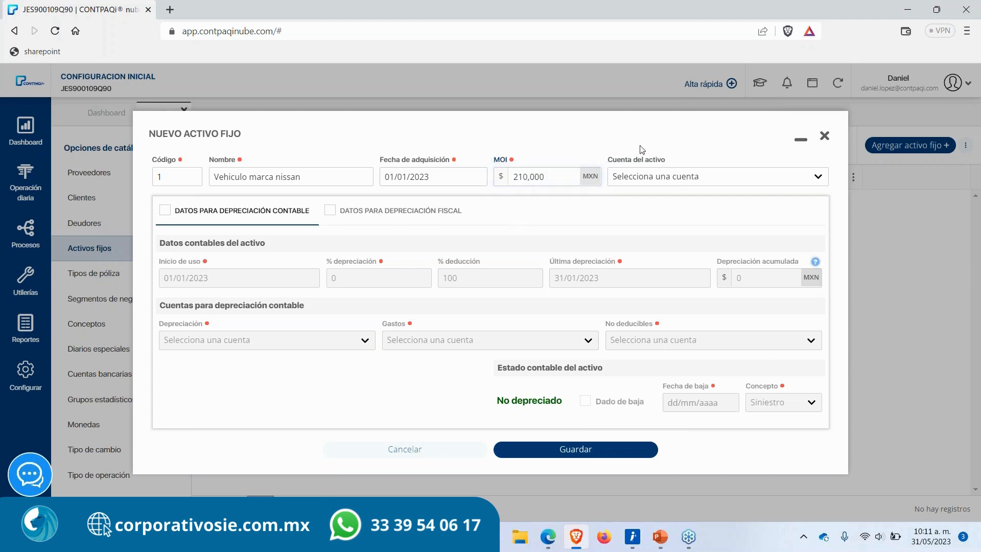
Step: Set the asset account to 154-01-000 Automóviles, autobuses, camiones de carga by searching 154
{"action": "left_click", "coordinate": [656, 181]}
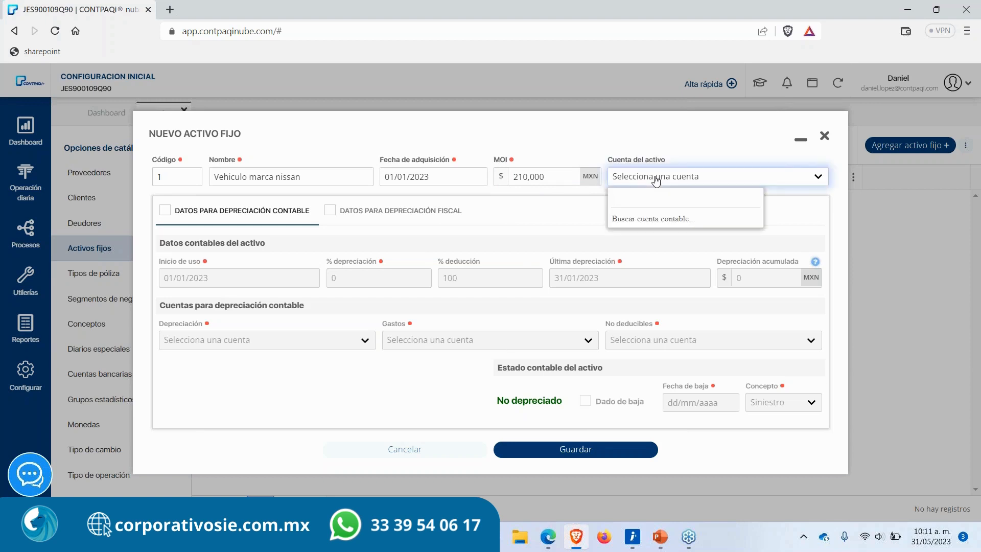
{"action": "type", "text": "vehic"}
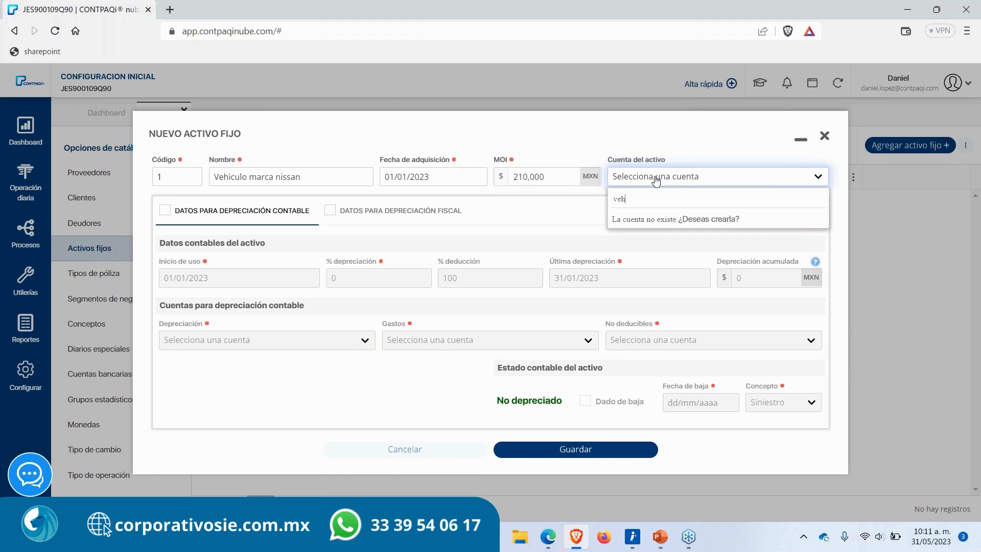
{"action": "key", "text": "BackSpace"}
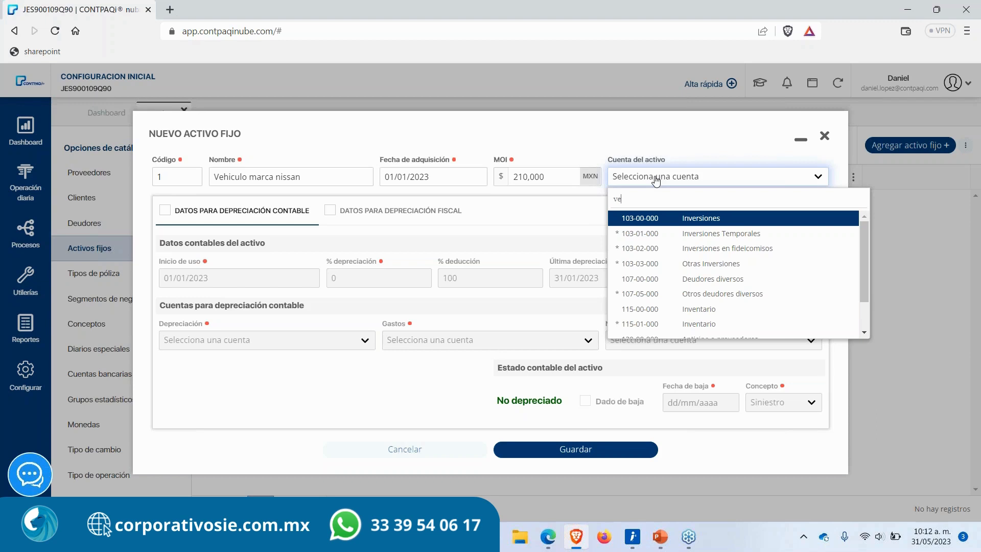
{"action": "key", "text": "BackSpace"}
{"action": "key", "text": "BackSpace"}
{"action": "type", "text": "15"}
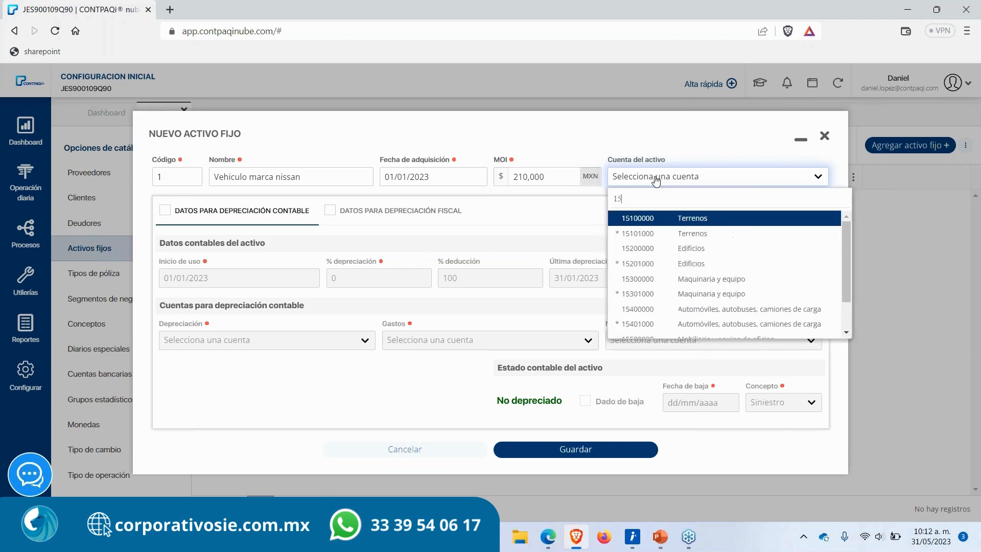
{"action": "type", "text": "4"}
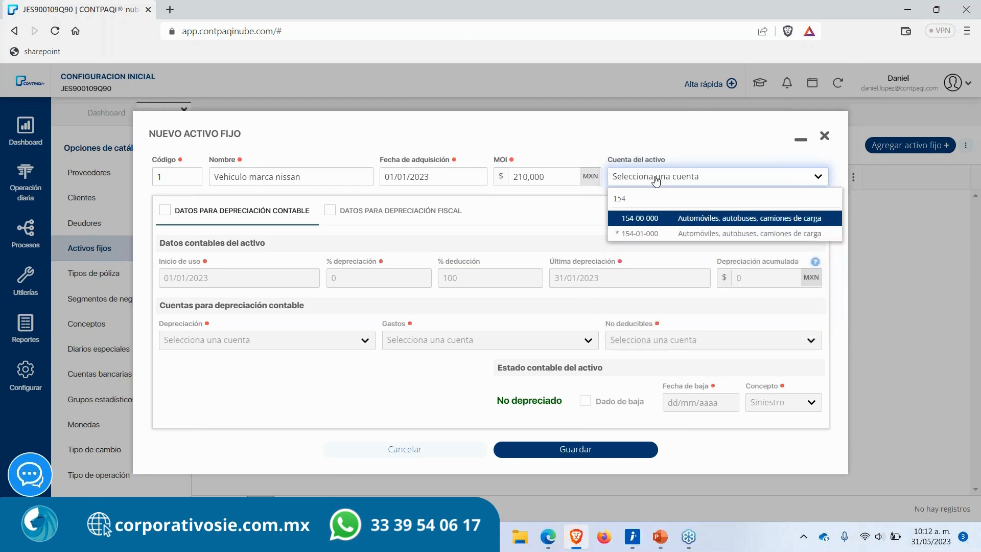
{"action": "key", "text": "Down"}
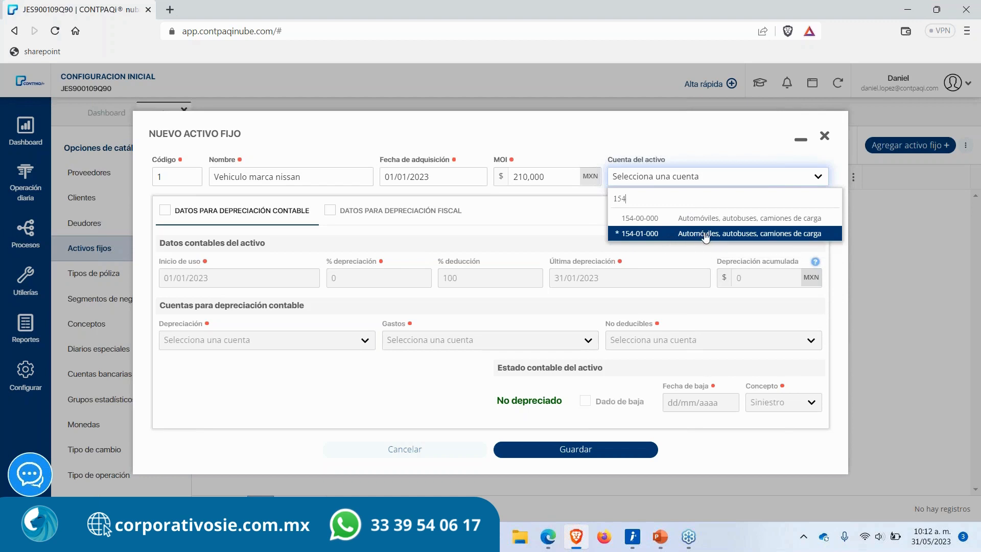
{"action": "left_click", "coordinate": [734, 240]}
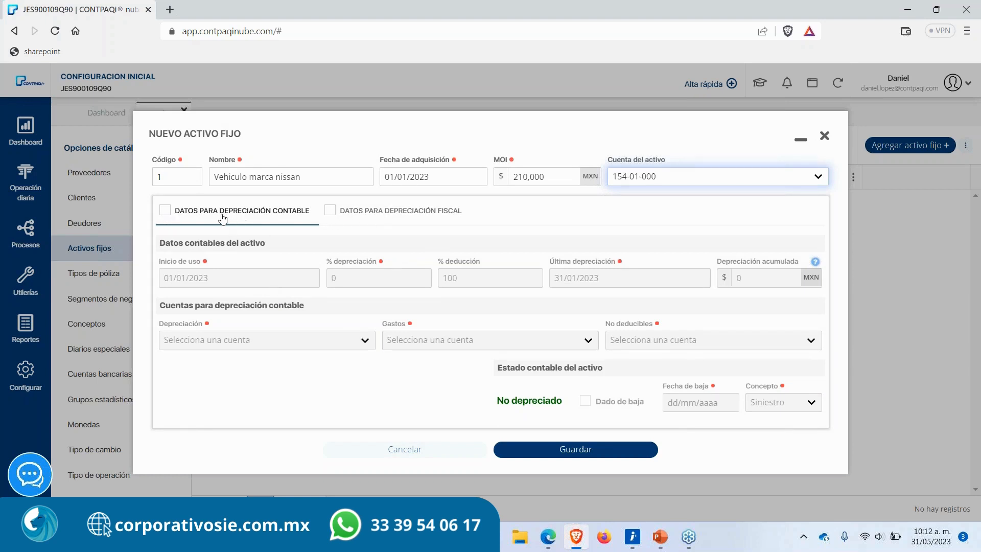
Step: Enable the accounting depreciation data and set the depreciation percentage to 25
{"action": "left_click", "coordinate": [163, 215]}
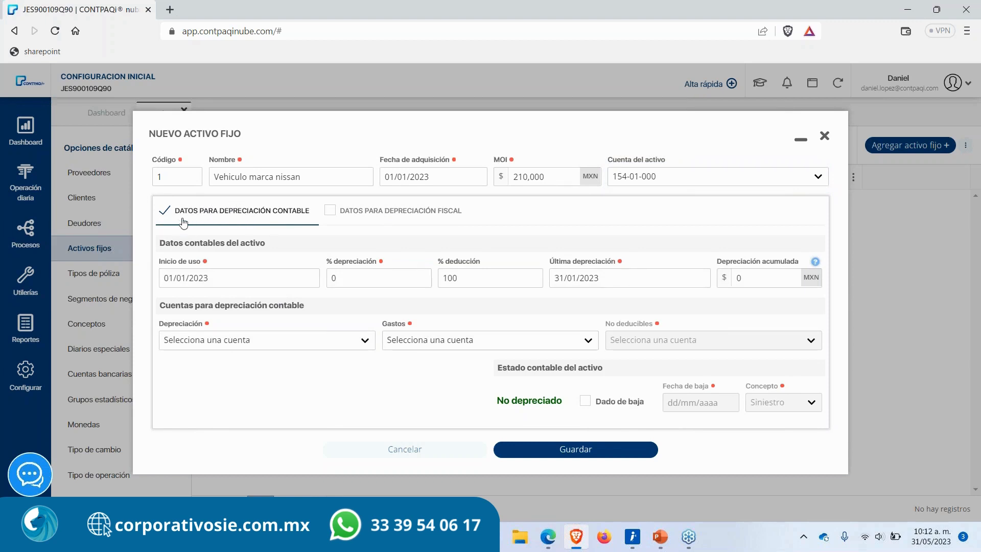
{"action": "left_click", "coordinate": [210, 271]}
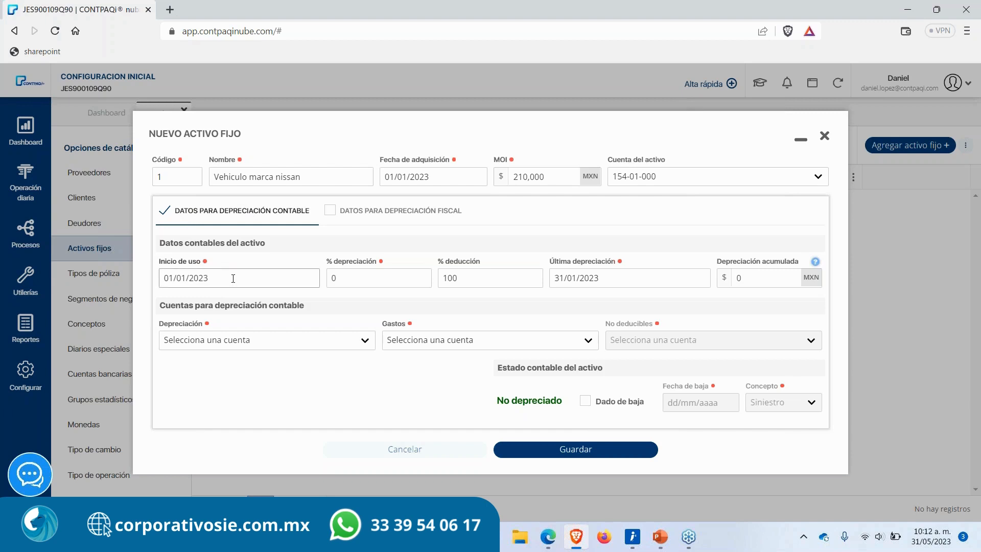
{"action": "left_click", "coordinate": [334, 278]}
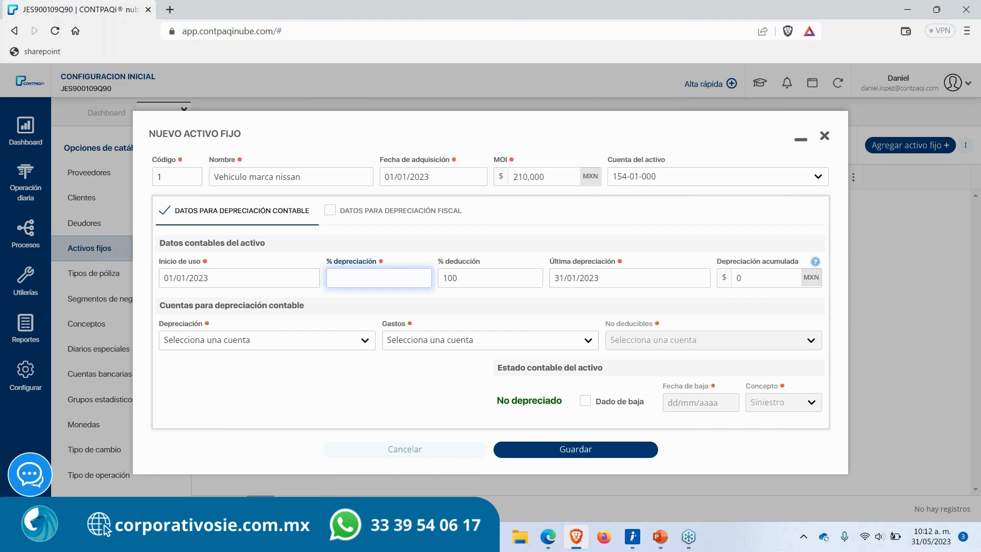
{"action": "type", "text": "25"}
Step: Set the deduction percentage to 83.33
{"action": "left_click", "coordinate": [457, 278]}
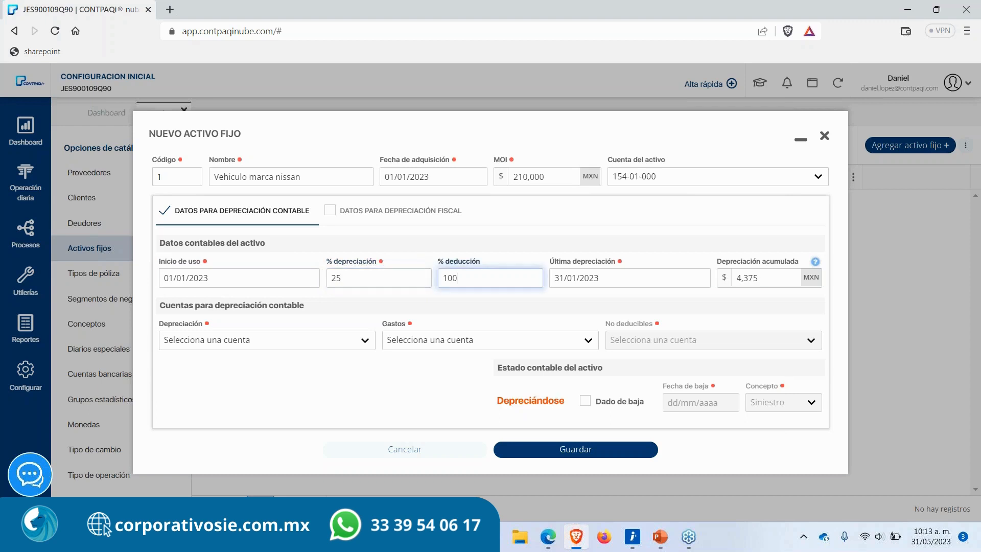
{"action": "left_click", "coordinate": [337, 272]}
{"action": "left_click_drag", "start_coordinate": [350, 281], "coordinate": [291, 282]}
{"action": "key", "text": "Tab"}
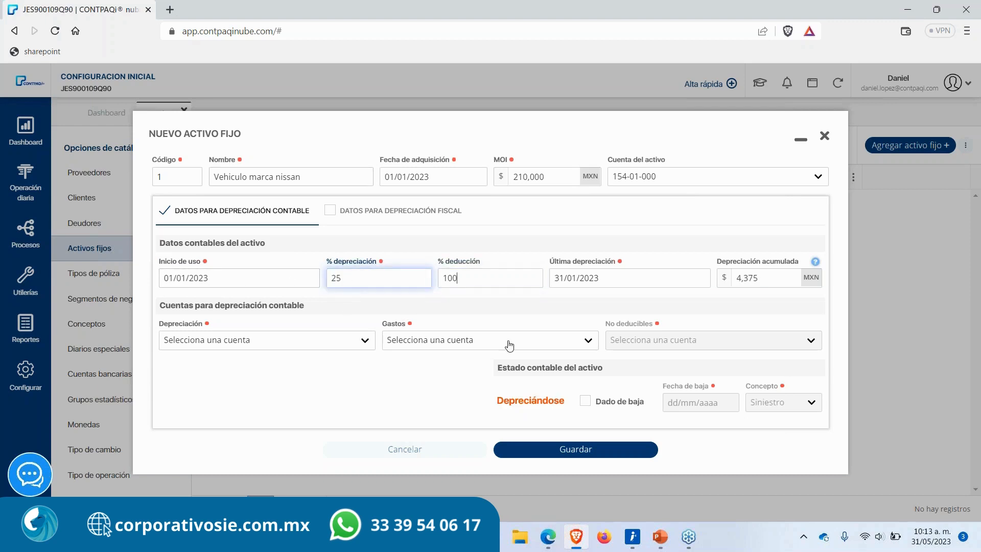
{"action": "key", "text": "BackSpace"}
{"action": "key", "text": "BackSpace"}
{"action": "key", "text": "BackSpace"}
{"action": "type", "text": "83.33"}
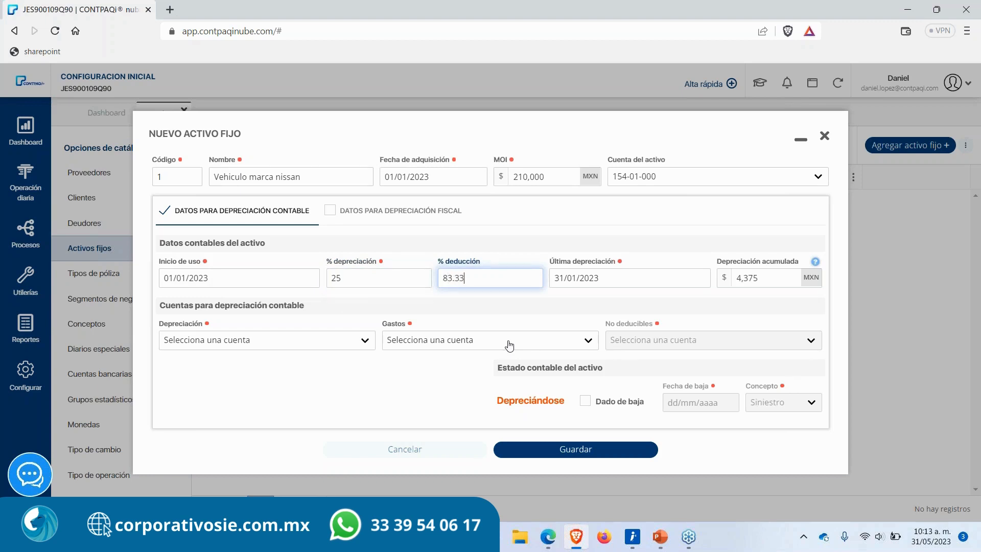
{"action": "key", "text": "Tab"}
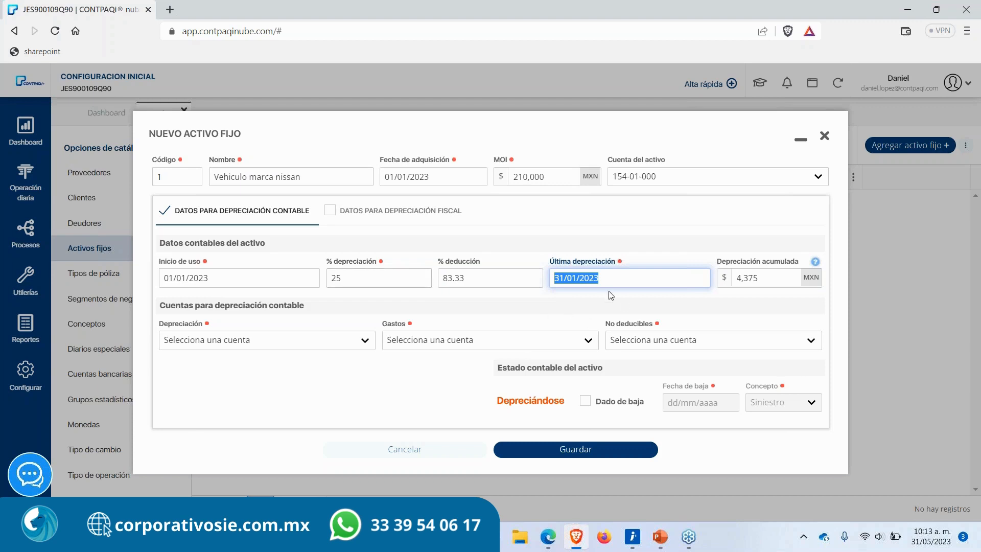
Step: Set the last depreciation date to 01/01/2023
{"action": "left_click", "coordinate": [611, 277]}
{"action": "triple_click", "coordinate": [611, 277]}
{"action": "type", "text": "01/01/2023"}
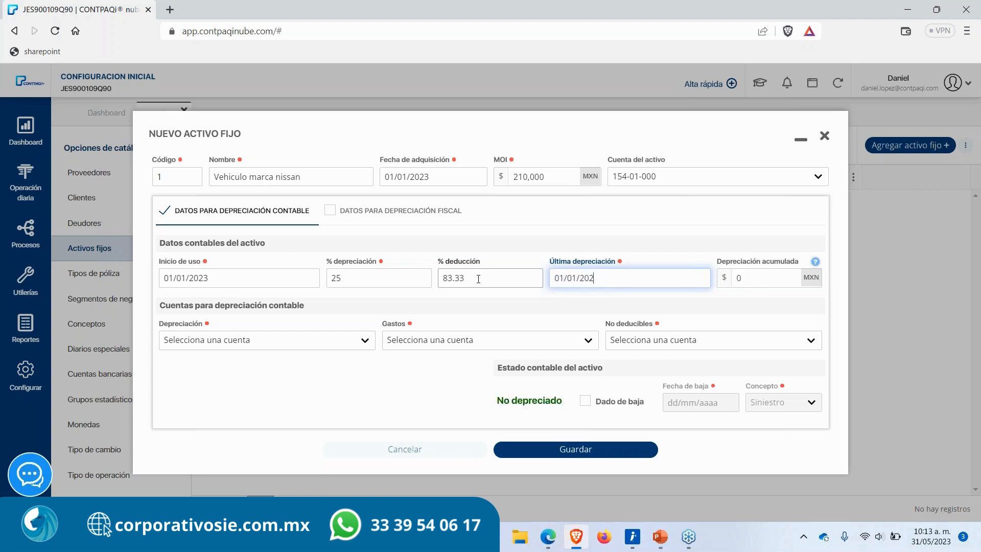
{"action": "key", "text": "Tab"}
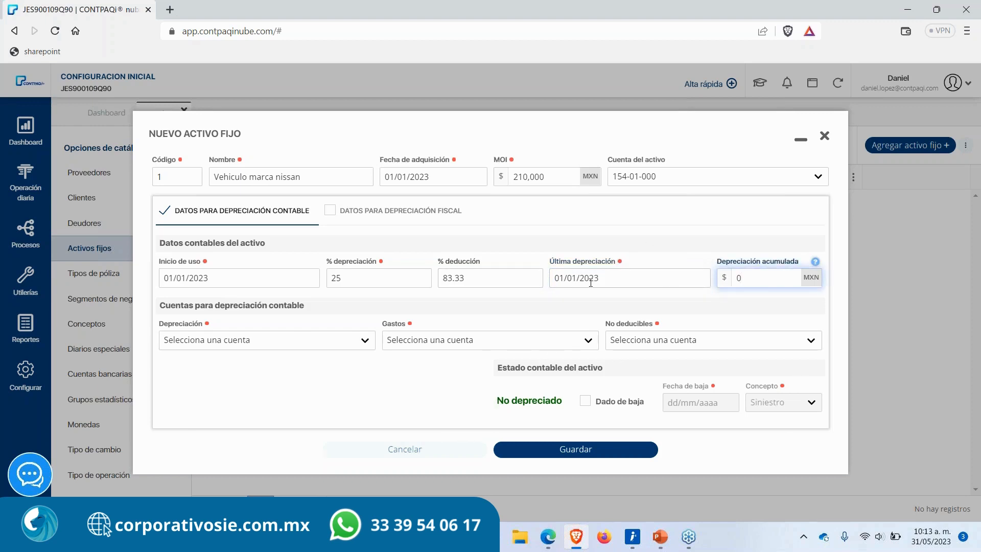
Step: Set the last depreciation date to 31/01/2023
{"action": "key", "text": "shift+Tab"}
{"action": "left_click_drag", "start_coordinate": [494, 398], "coordinate": [563, 404]}
{"action": "left_click", "coordinate": [529, 404]}
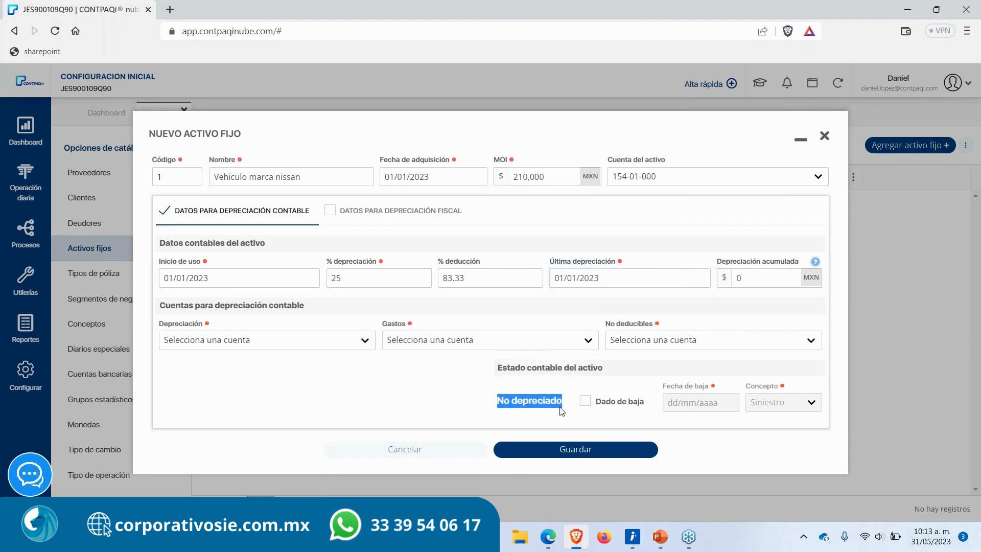
{"action": "left_click", "coordinate": [566, 277]}
{"action": "key", "text": "BackSpace"}
{"action": "key", "text": "BackSpace"}
{"action": "type", "text": "31"}
{"action": "key", "text": "Tab"}
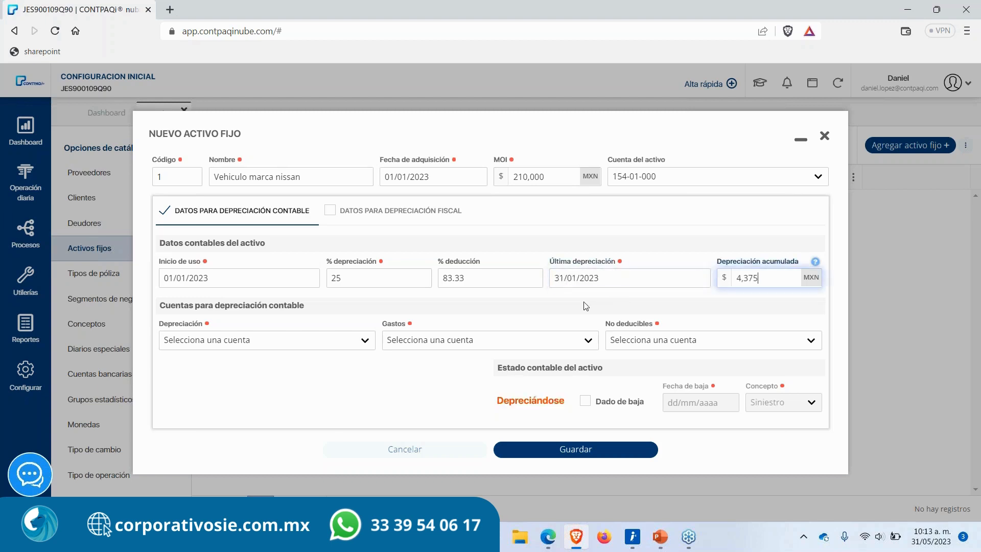
{"action": "left_click_drag", "start_coordinate": [498, 405], "coordinate": [568, 401]}
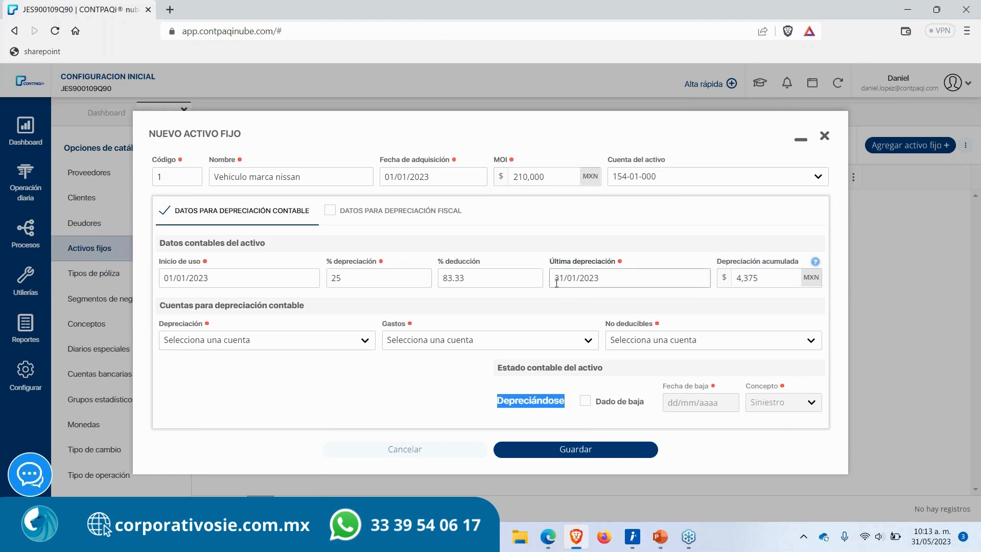
{"action": "left_click_drag", "start_coordinate": [164, 278], "coordinate": [227, 281]}
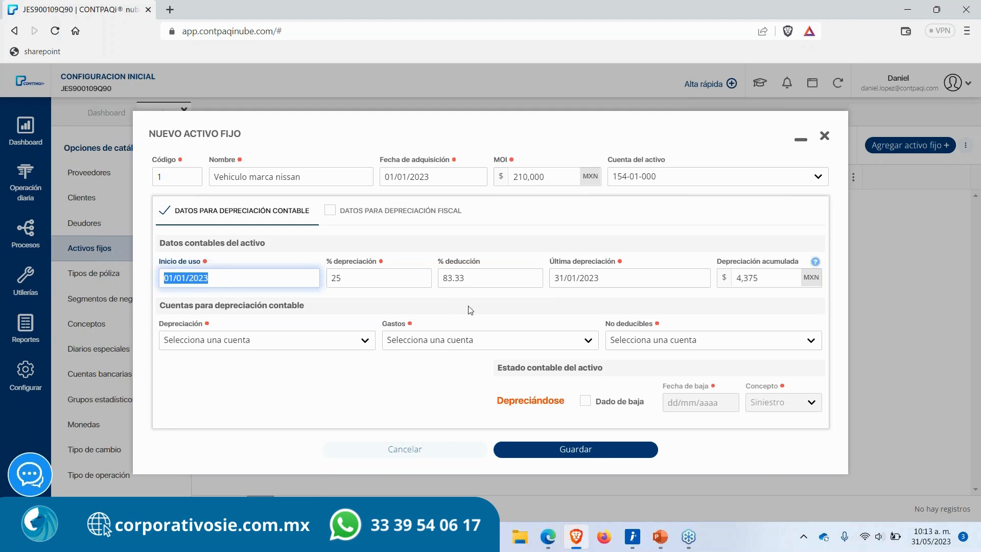
Step: Set the last depreciation date back to 01/01/2023
{"action": "left_click", "coordinate": [555, 280]}
{"action": "left_click_drag", "start_coordinate": [556, 280], "coordinate": [606, 283]}
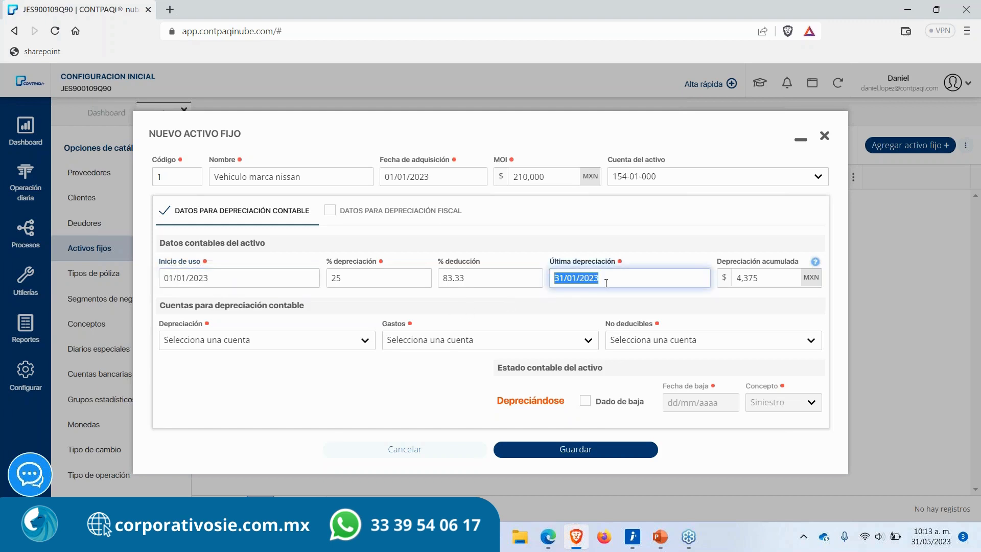
{"action": "left_click", "coordinate": [606, 280]}
{"action": "left_click", "coordinate": [564, 278]}
{"action": "key", "text": "BackSpace"}
{"action": "key", "text": "BackSpace"}
{"action": "type", "text": "01"}
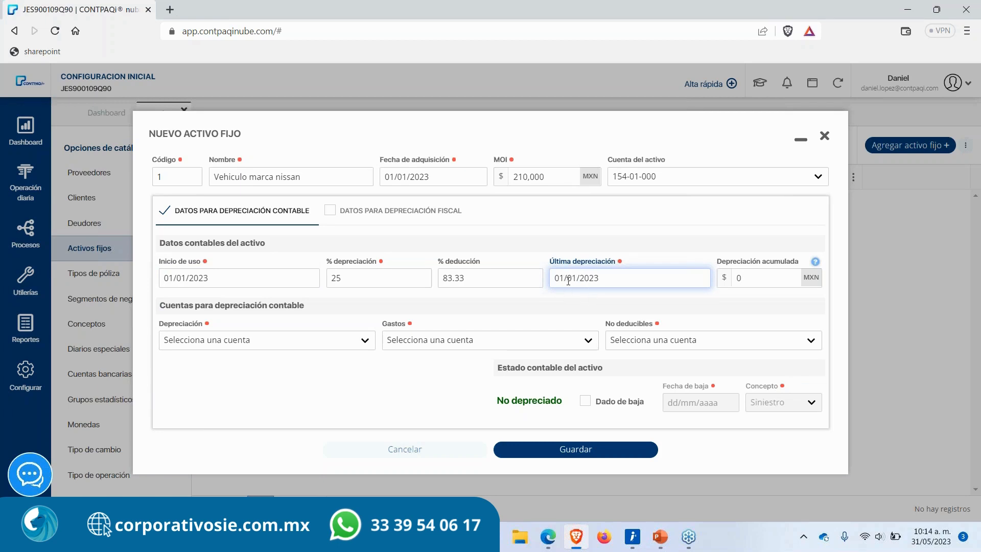
{"action": "left_click_drag", "start_coordinate": [600, 282], "coordinate": [496, 274]}
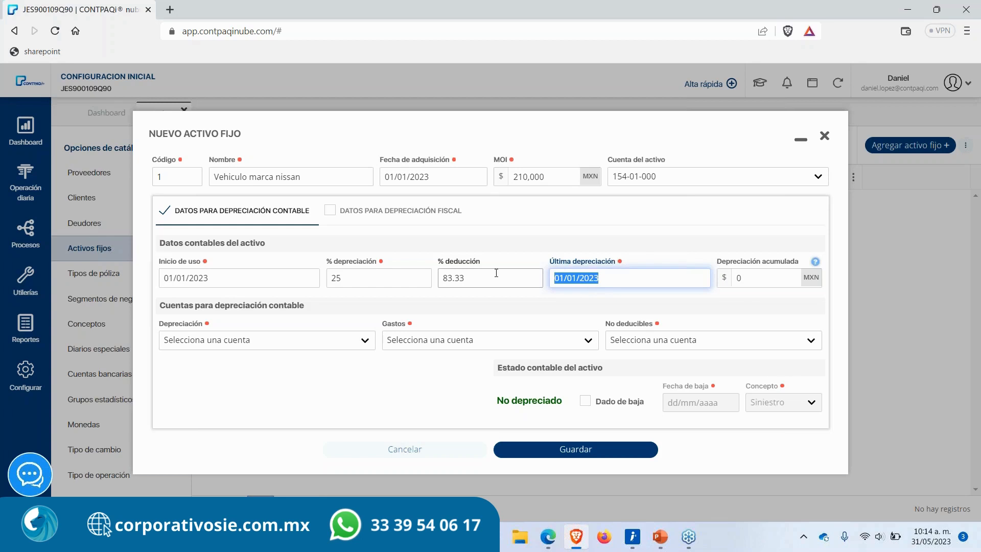
{"action": "key", "text": "Tab"}
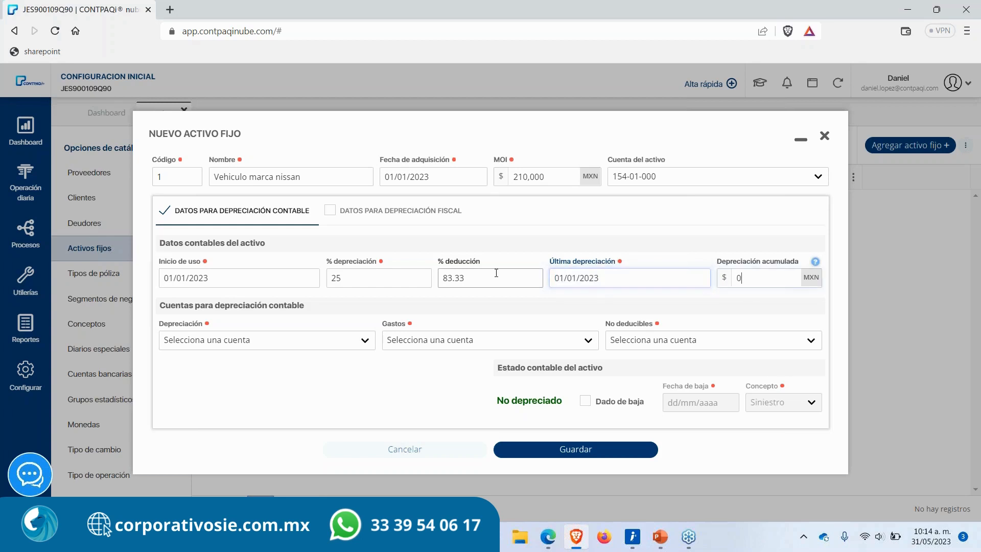
{"action": "left_click_drag", "start_coordinate": [706, 266], "coordinate": [723, 278]}
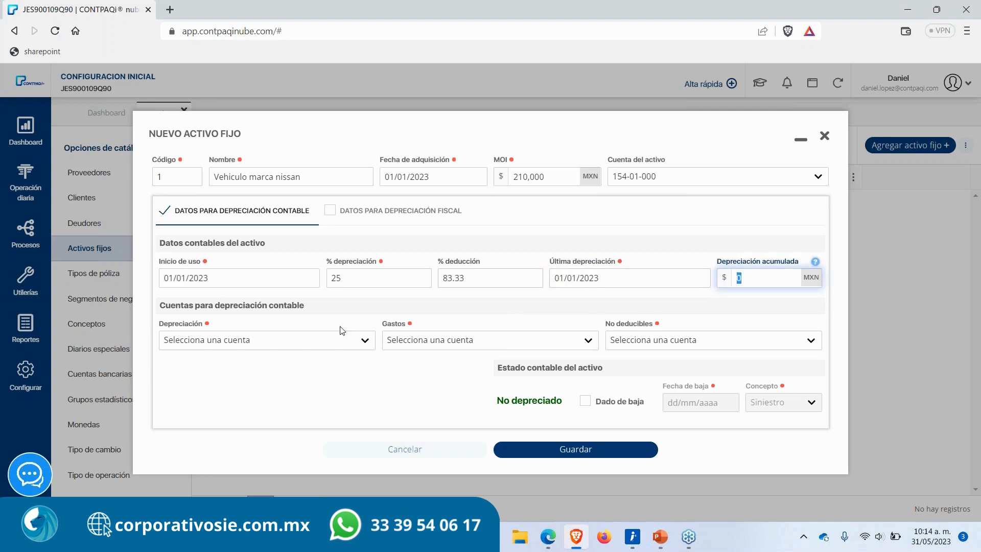
Step: Assign the accounting depreciation account 171-03-000 for accumulated depreciation of automobiles
{"action": "left_click", "coordinate": [297, 345]}
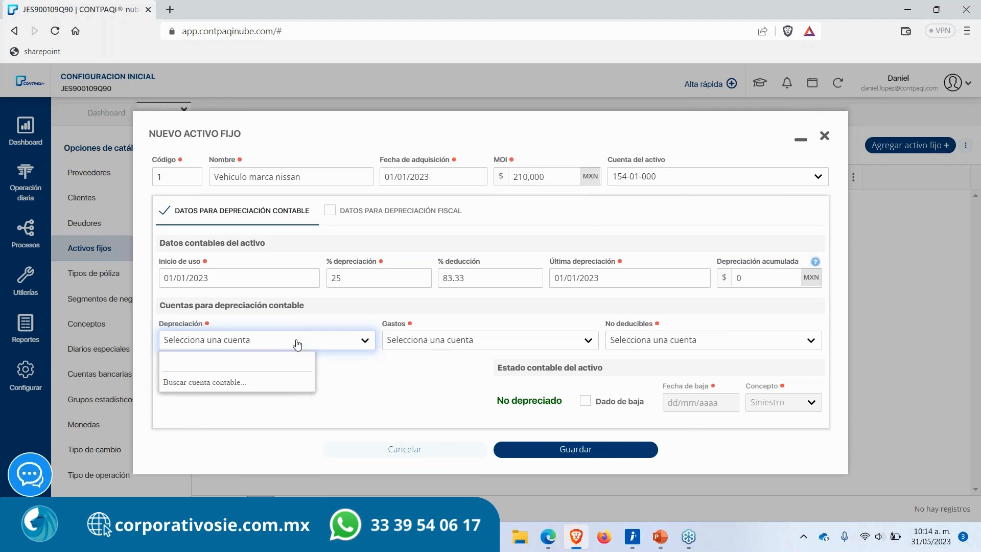
{"action": "type", "text": "171"}
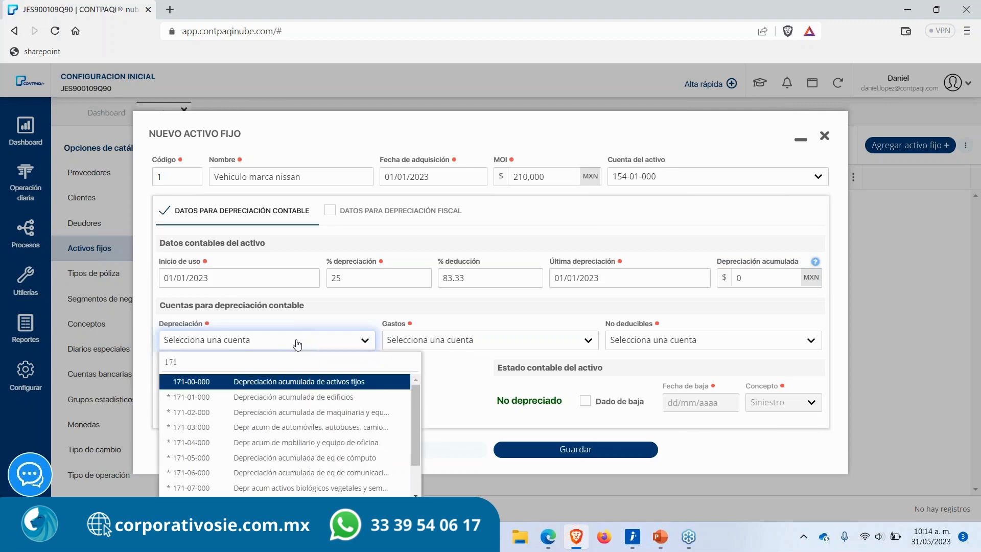
{"action": "key", "text": "Down"}
{"action": "key", "text": "Down"}
{"action": "key", "text": "Down"}
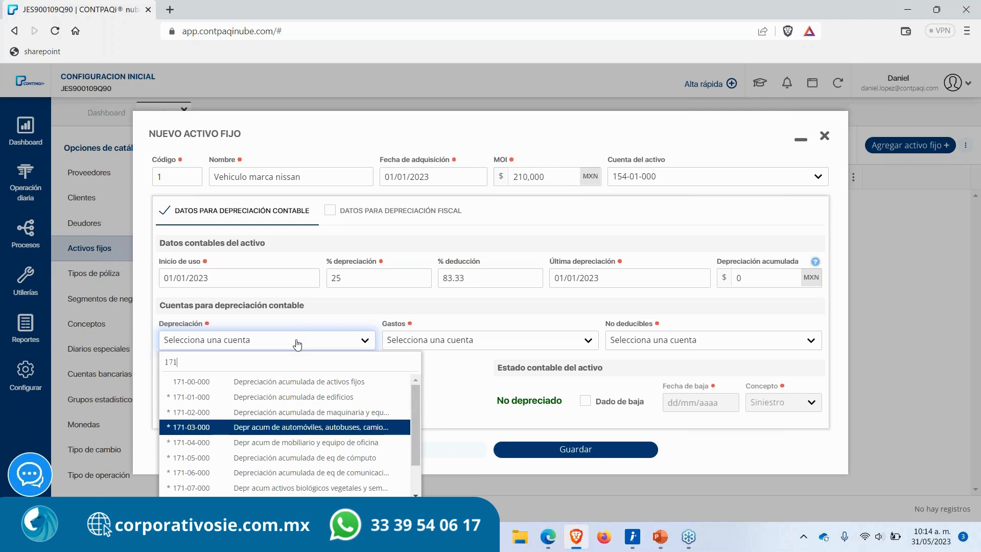
{"action": "key", "text": "Return"}
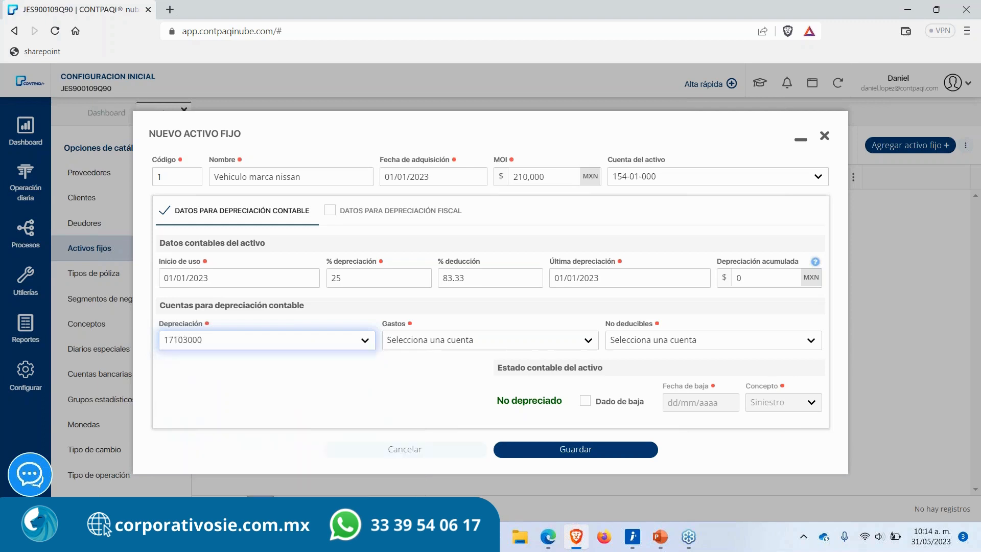
Step: Assign the accounting expense account 613-03-000 for automobile depreciation
{"action": "left_click", "coordinate": [471, 341]}
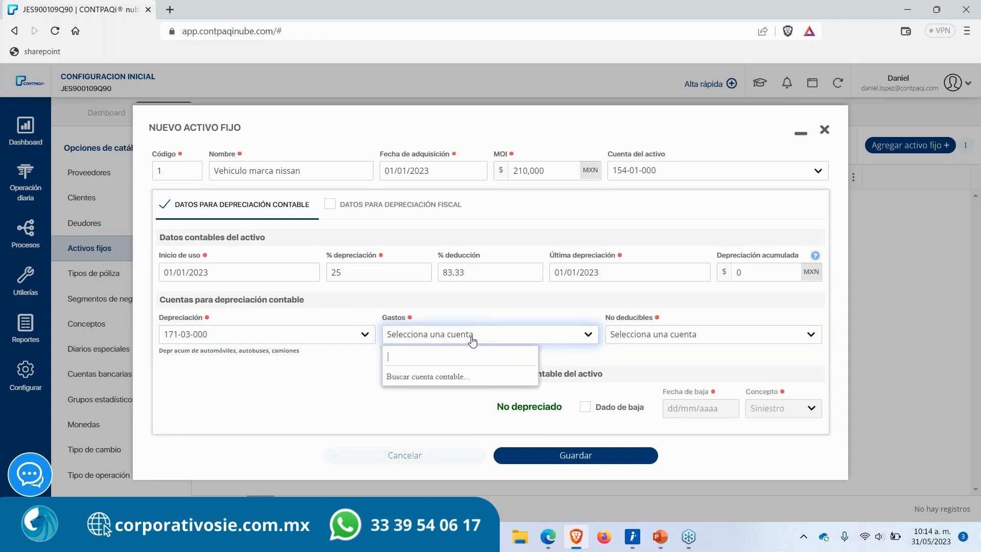
{"action": "type", "text": "613"}
{"action": "key", "text": "Down"}
{"action": "key", "text": "Down"}
{"action": "key", "text": "Down"}
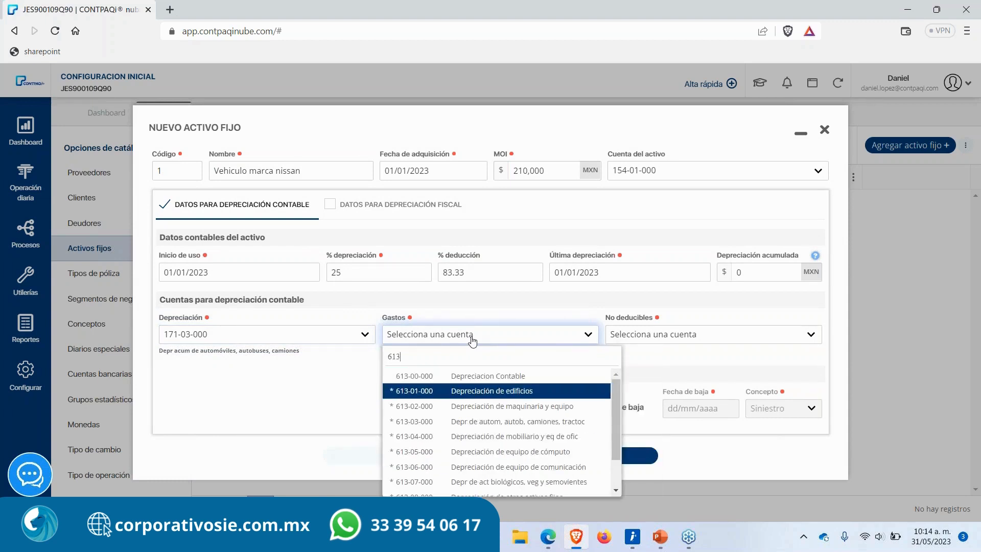
{"action": "key", "text": "Return"}
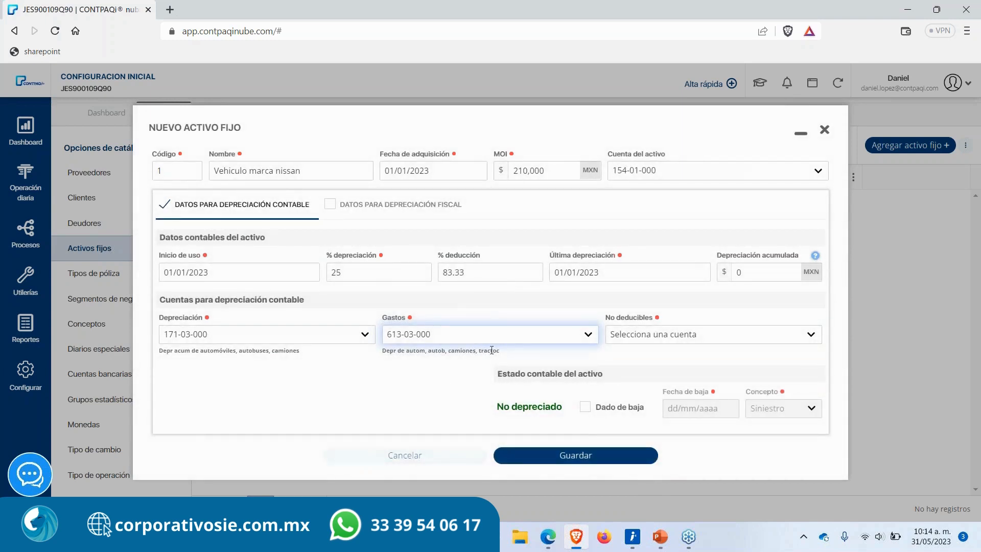
Step: Assign the non-deductible account 602-83-000 for non-deductible expenses
{"action": "left_click", "coordinate": [698, 335]}
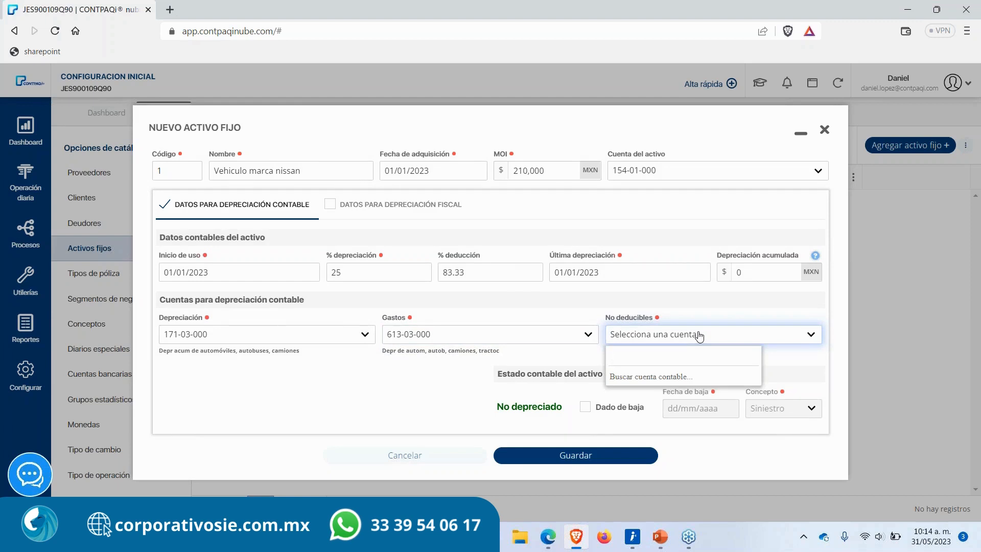
{"action": "type", "text": "602"}
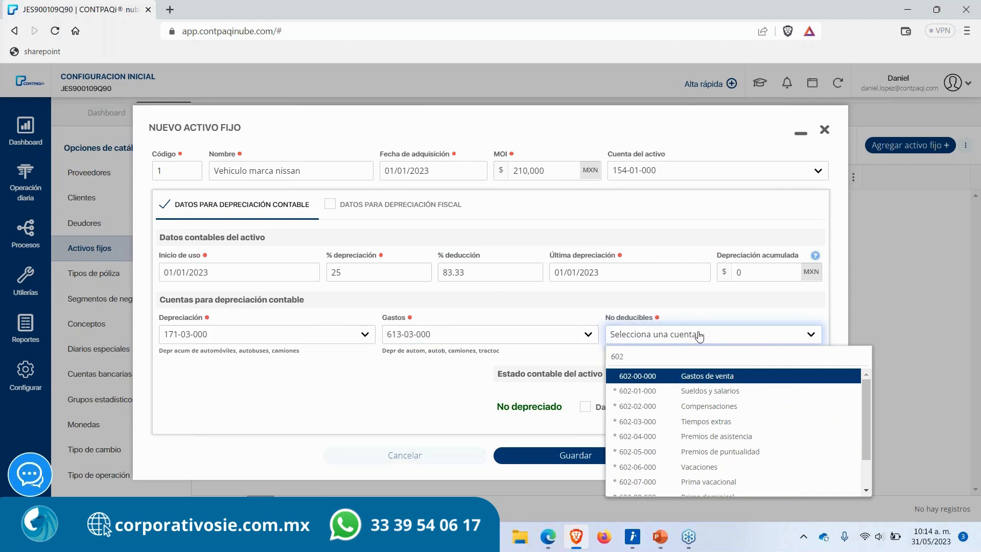
{"action": "type", "text": "8"}
{"action": "key", "text": "Down"}
{"action": "key", "text": "Down"}
{"action": "key", "text": "Down"}
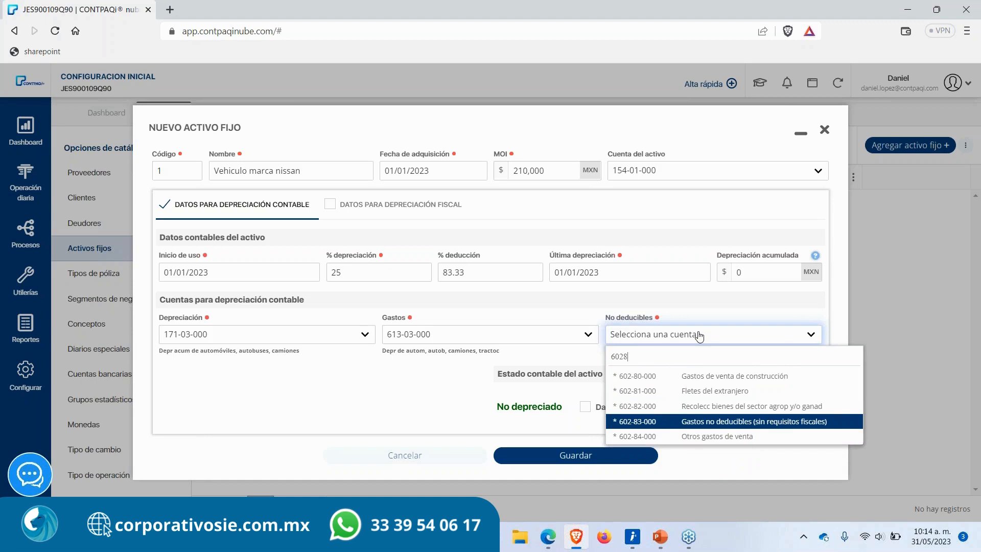
{"action": "key", "text": "Return"}
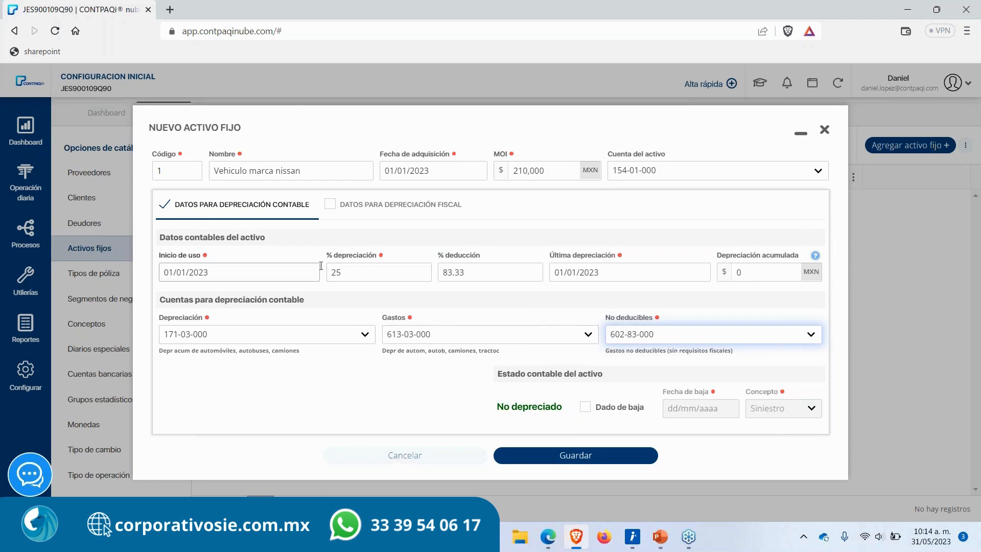
Step: Enable the fiscal depreciation data and set its depreciation percentage to 25
{"action": "left_click", "coordinate": [331, 205]}
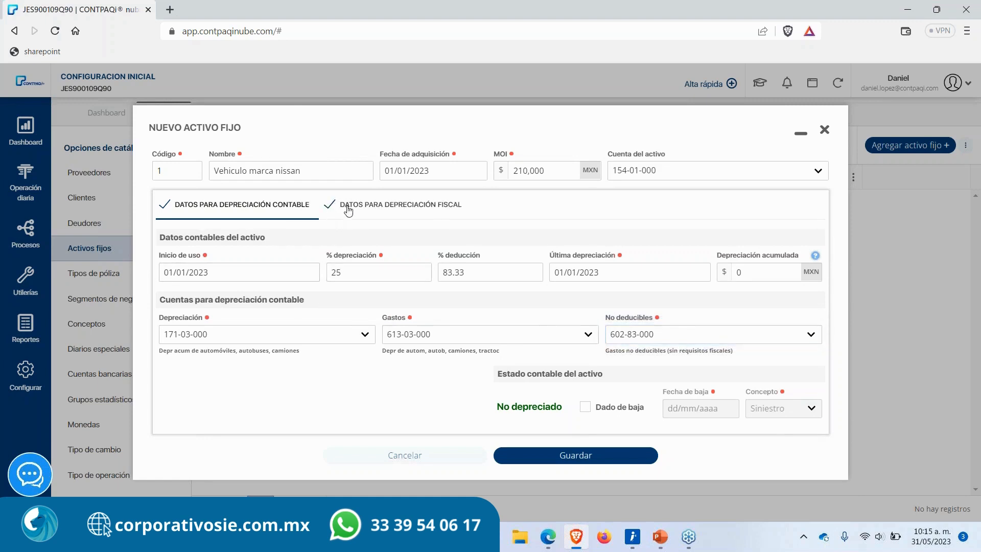
{"action": "left_click", "coordinate": [362, 207]}
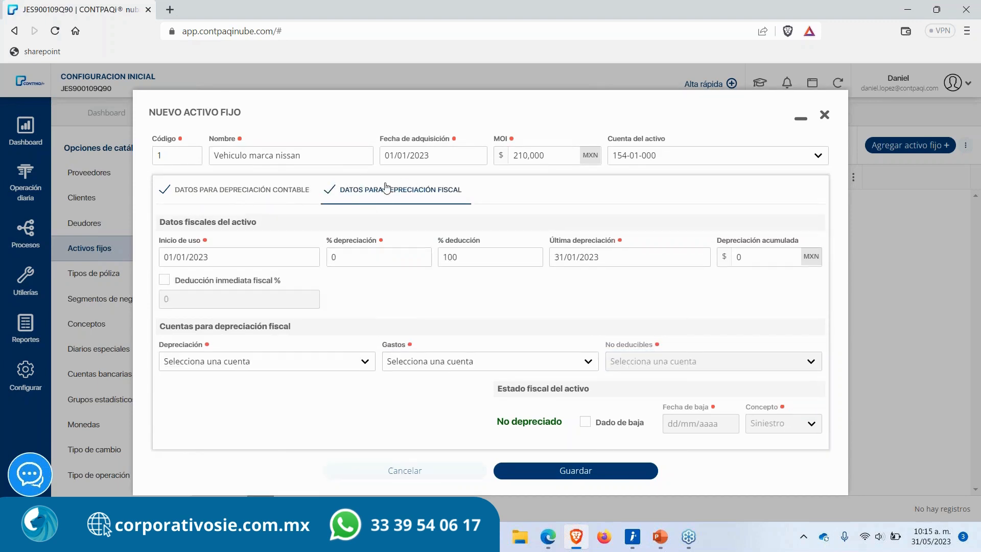
{"action": "left_click", "coordinate": [276, 258]}
{"action": "key", "text": "Tab"}
{"action": "type", "text": "1"}
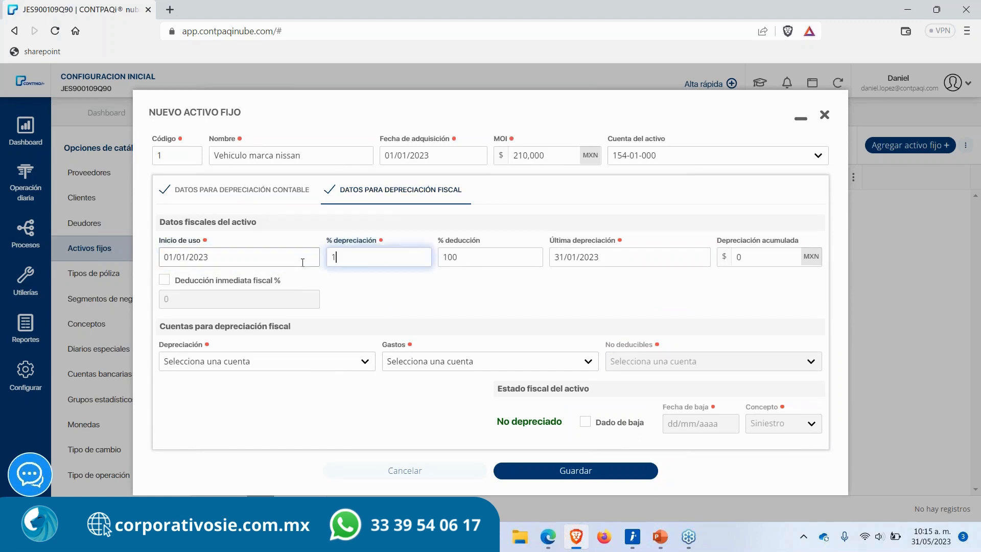
{"action": "type", "text": "25"}
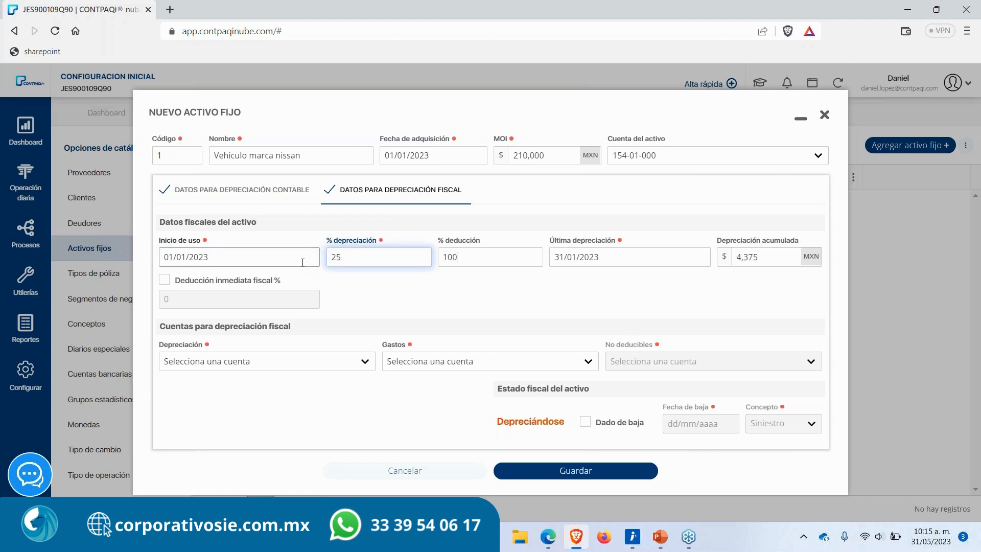
Step: Set the fiscal deduction percentage to 83.33 and the fiscal last depreciation date to 01/01/2023
{"action": "key", "text": "Tab"}
{"action": "type", "text": "1"}
{"action": "key", "text": "BackSpace"}
{"action": "type", "text": "83.33"}
{"action": "key", "text": "Tab"}
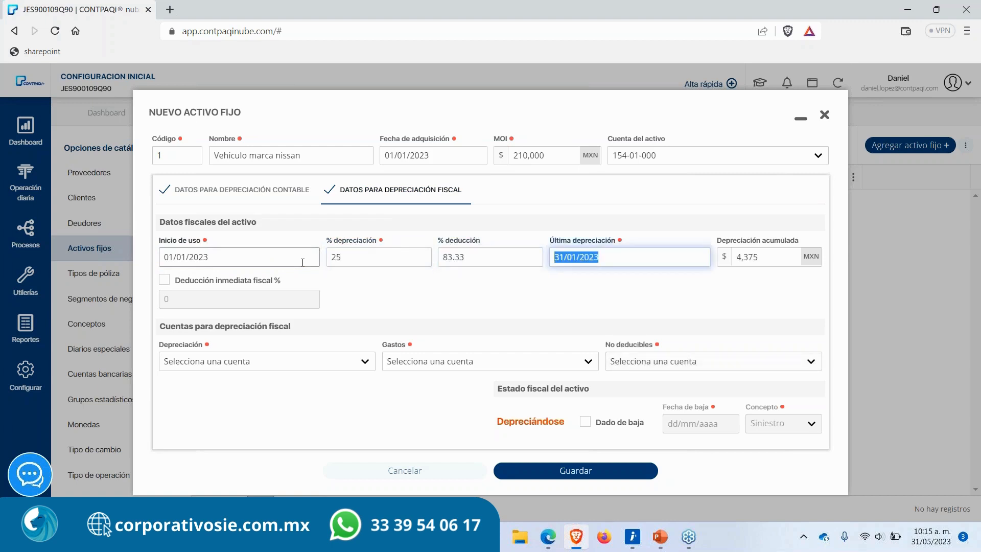
{"action": "type", "text": "01/01/2023"}
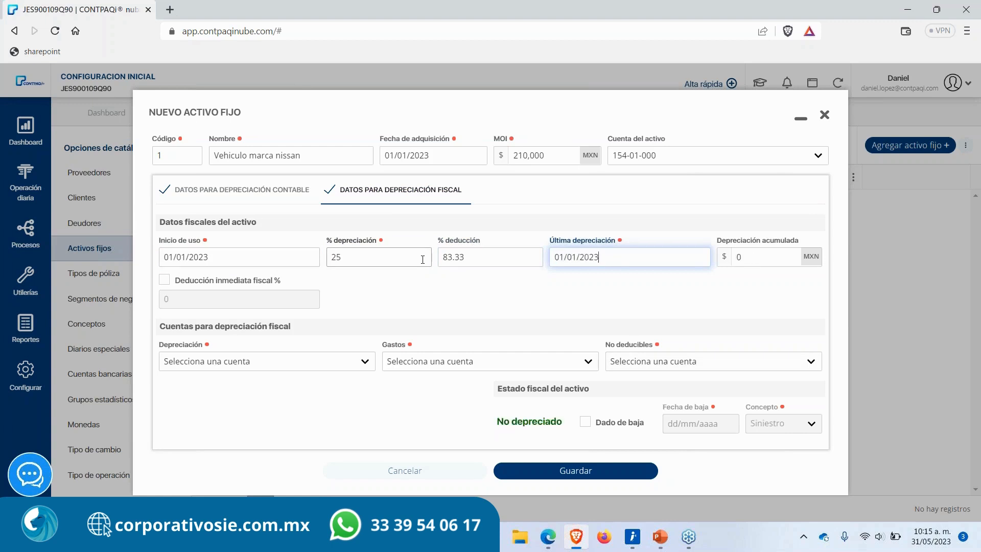
{"action": "key", "text": "Tab"}
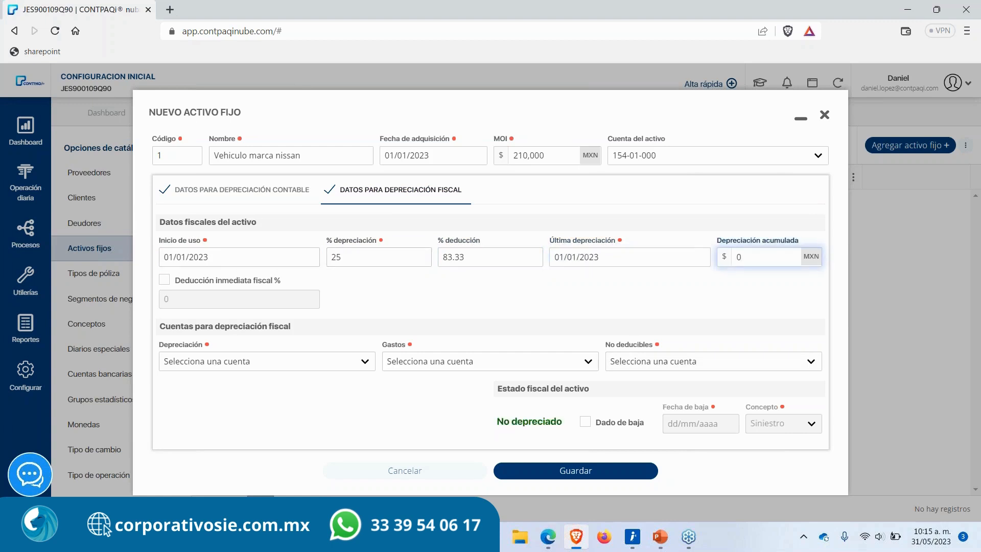
Step: Assign the fiscal depreciation account 810-01-000 for investment deduction
{"action": "left_click", "coordinate": [265, 363]}
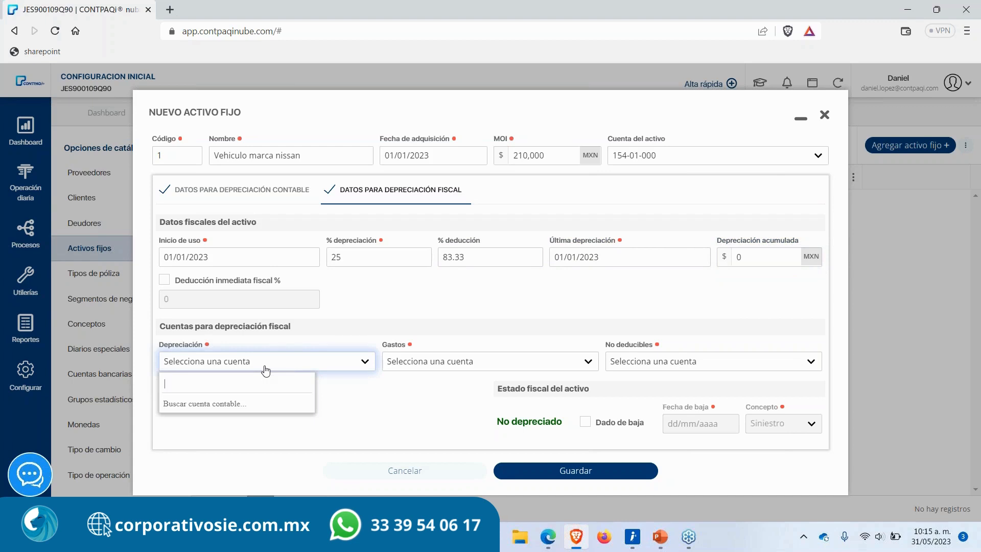
{"action": "type", "text": "81"}
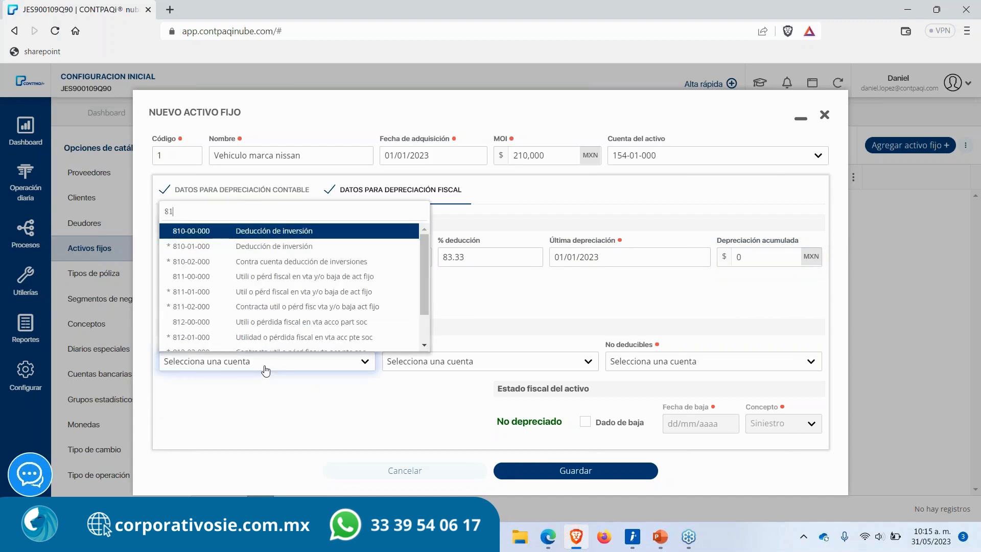
{"action": "type", "text": "0"}
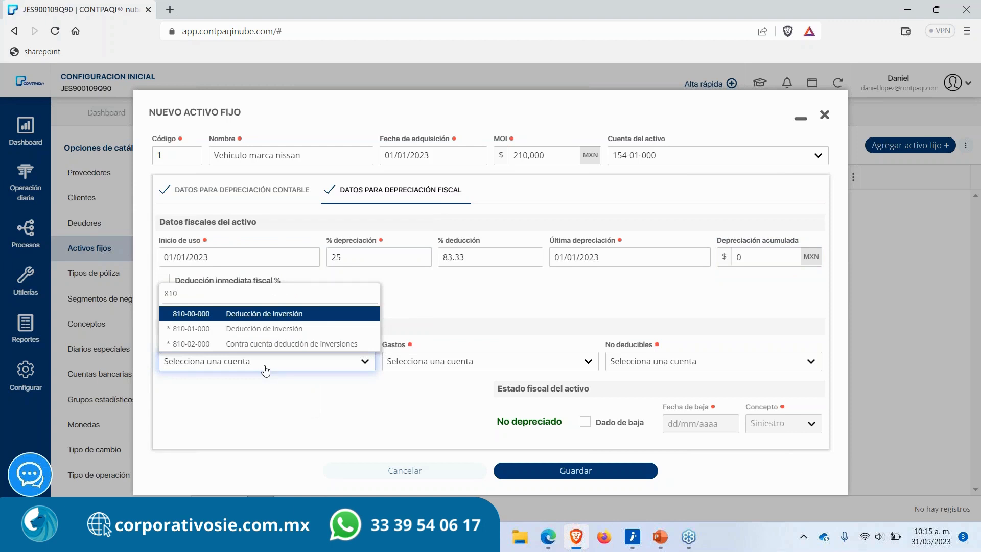
{"action": "key", "text": "Down"}
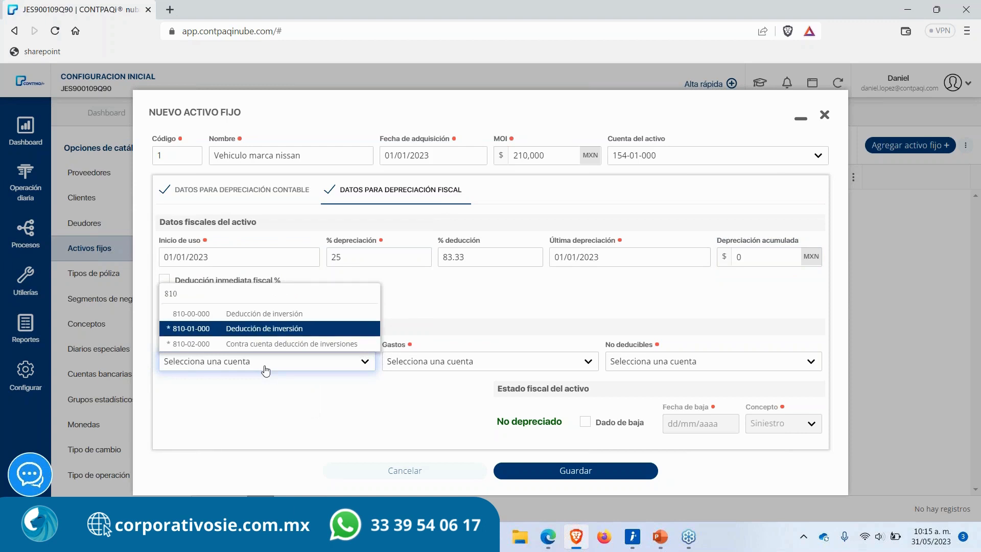
{"action": "key", "text": "Return"}
Step: Assign the fiscal expense account 810-02-000 and the fiscal non-deductible account 899-02-000
{"action": "left_click", "coordinate": [415, 354]}
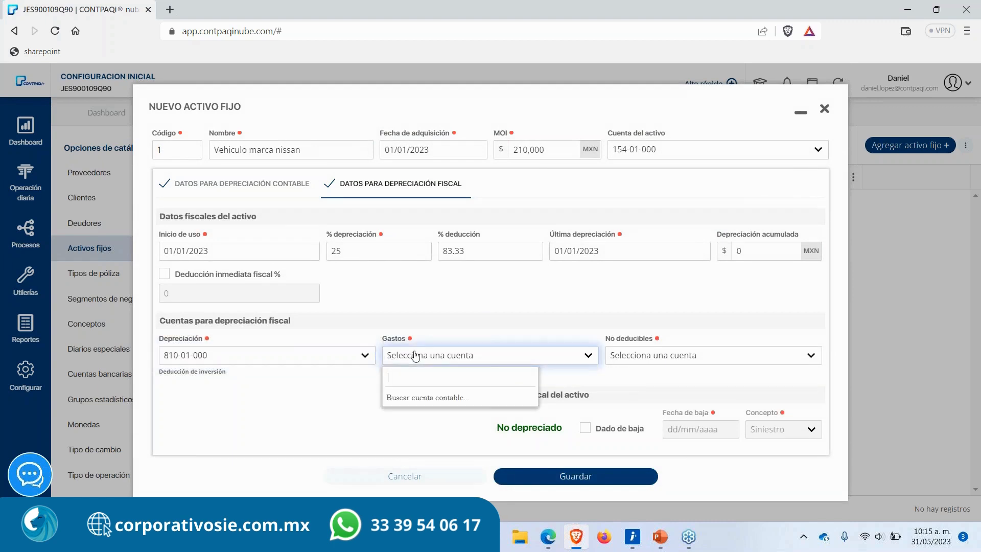
{"action": "type", "text": "8102"}
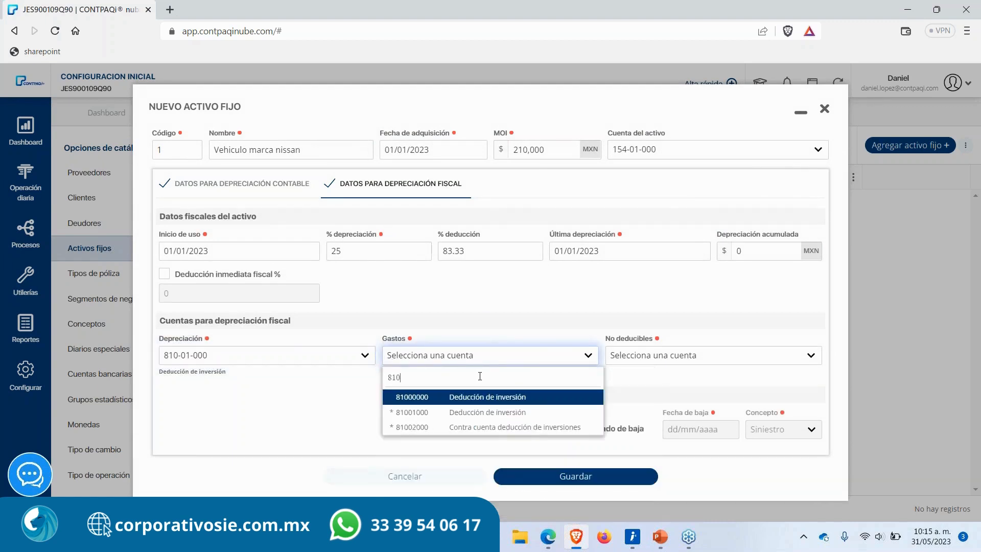
{"action": "key", "text": "Return"}
{"action": "left_click", "coordinate": [639, 358]}
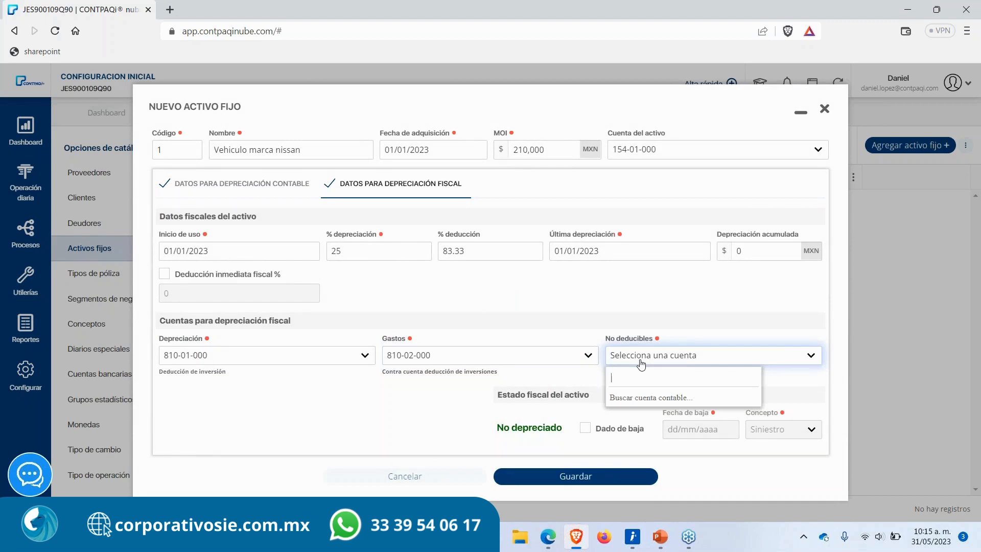
{"action": "type", "text": "89902"}
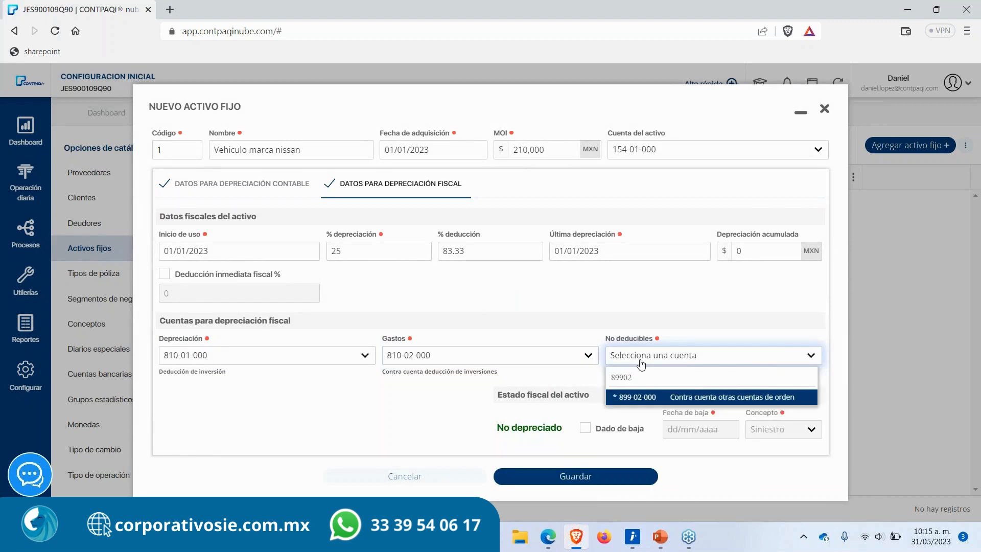
{"action": "key", "text": "Return"}
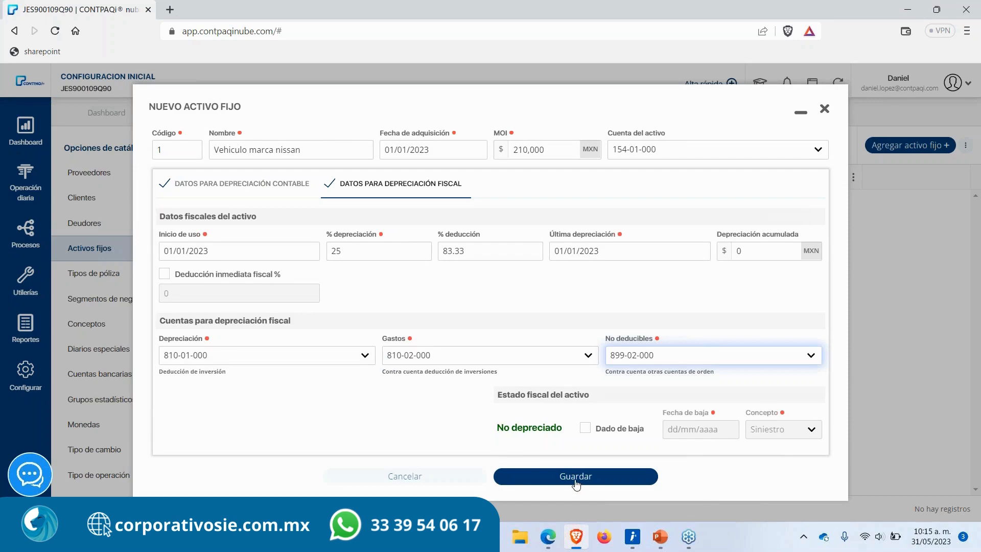
Step: Save the new fixed asset and review its name and acquisition date in the catalog list
{"action": "left_click", "coordinate": [575, 479]}
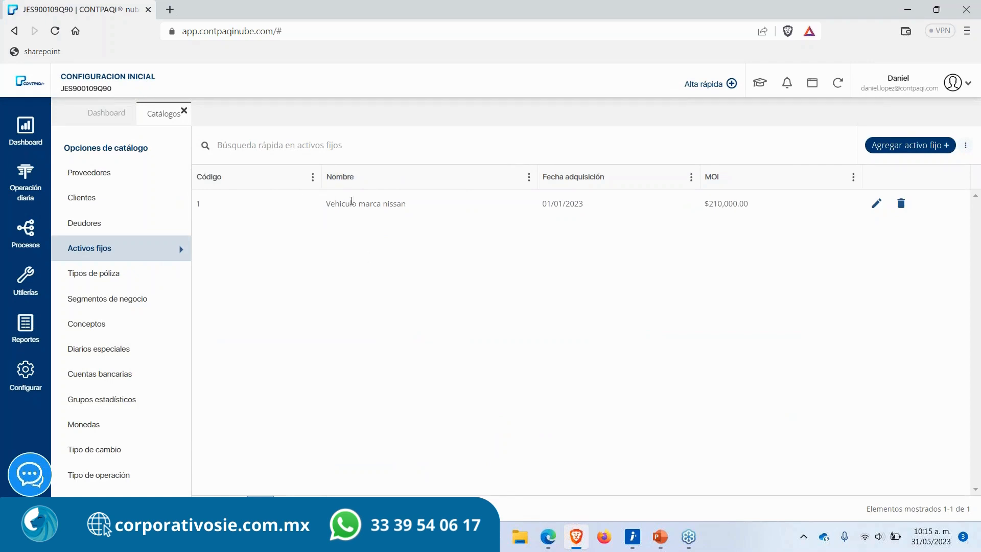
{"action": "left_click_drag", "start_coordinate": [327, 202], "coordinate": [421, 209]}
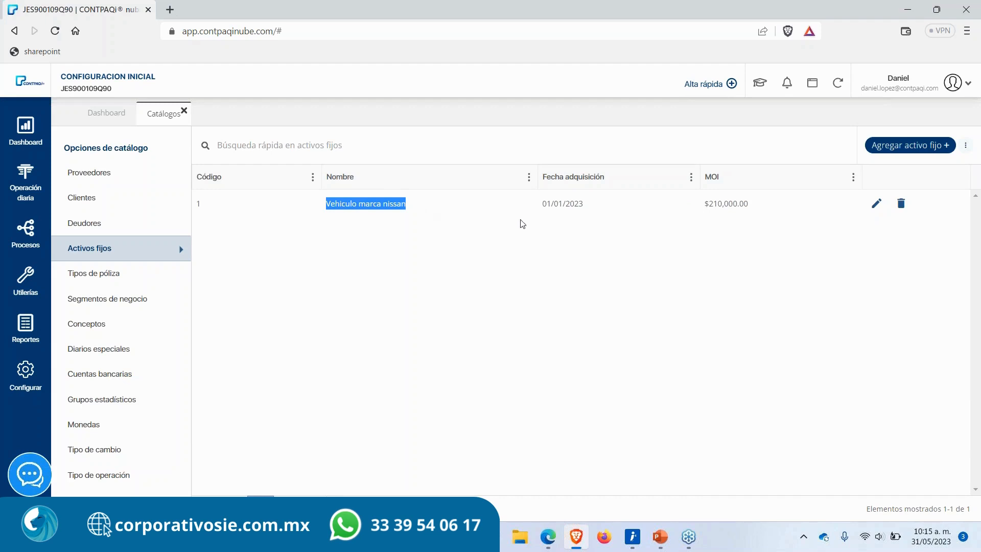
{"action": "left_click", "coordinate": [542, 207]}
{"action": "left_click_drag", "start_coordinate": [543, 207], "coordinate": [592, 210]}
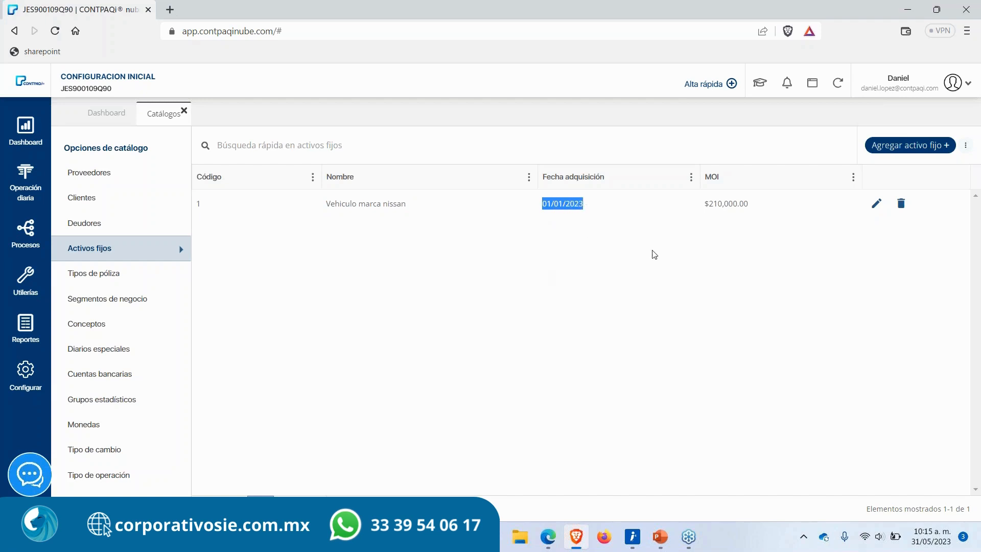
Step: Review the asset's original amount in the fixed assets catalog and close the catalog
{"action": "left_click_drag", "start_coordinate": [707, 205], "coordinate": [764, 209]}
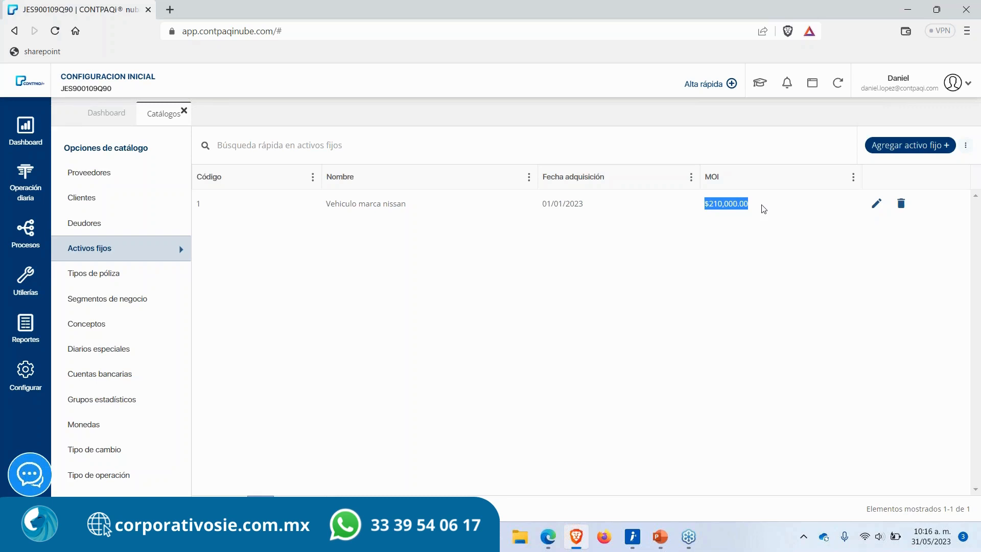
{"action": "left_click", "coordinate": [763, 209]}
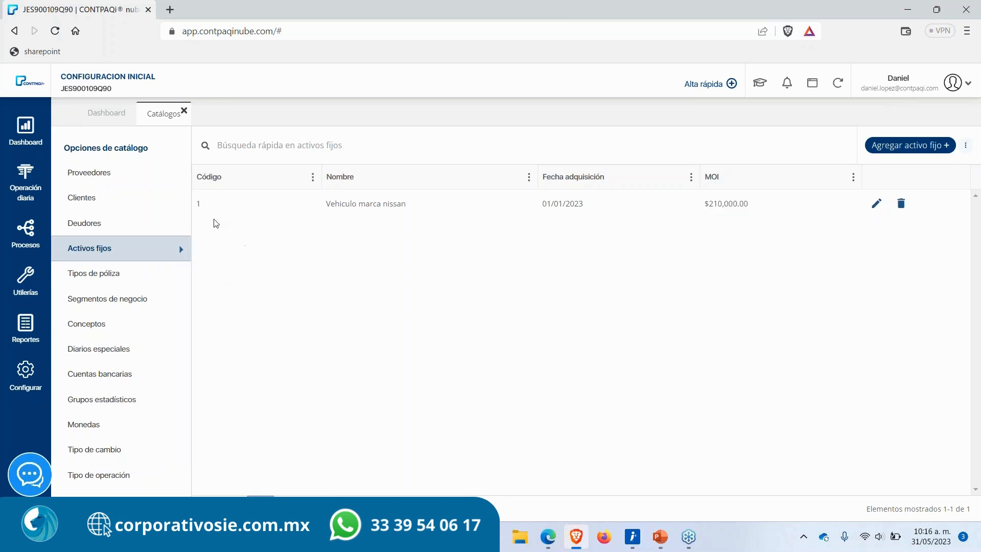
{"action": "left_click", "coordinate": [184, 111]}
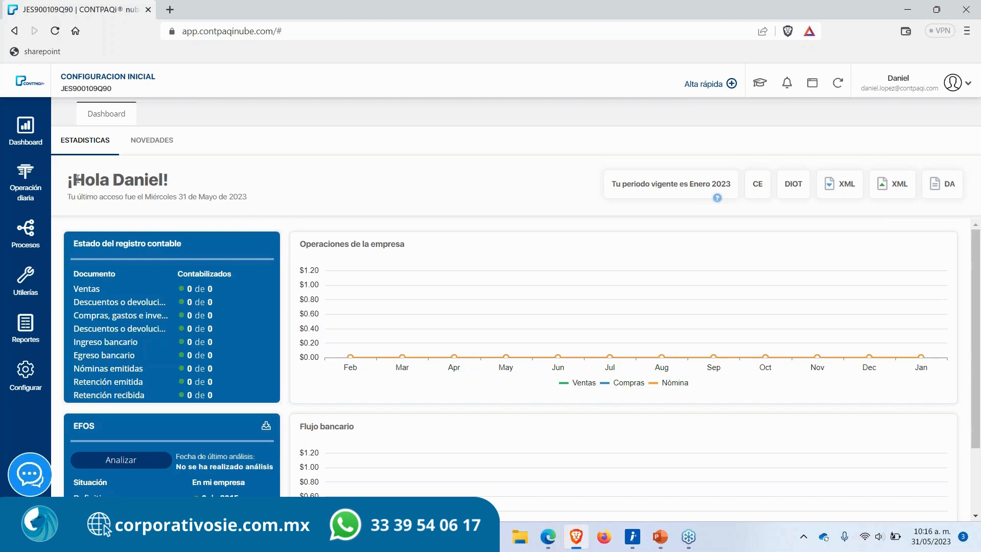
Step: Open the fixed asset depreciation process and set the period to fiscal year 2023, month Mayo
{"action": "left_click", "coordinate": [29, 236]}
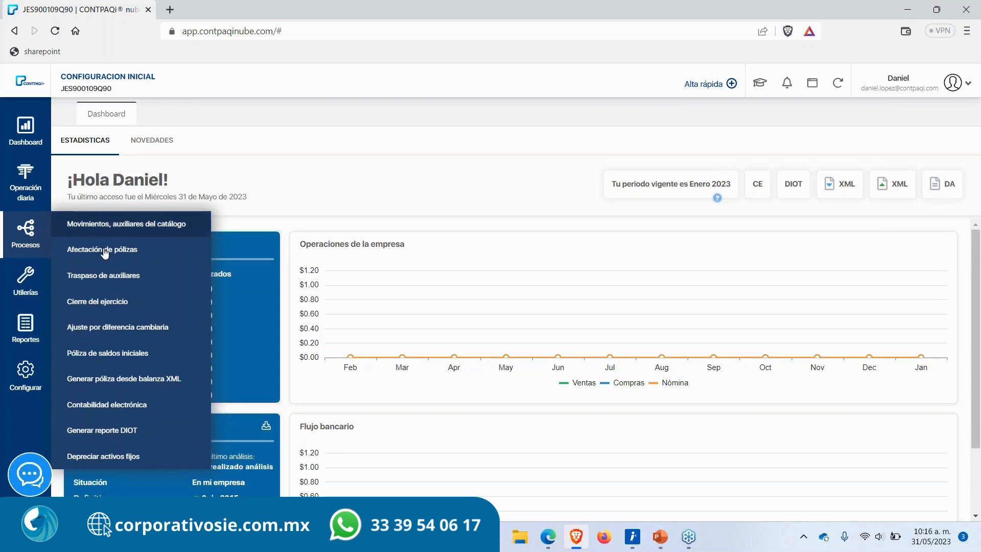
{"action": "left_click", "coordinate": [145, 459]}
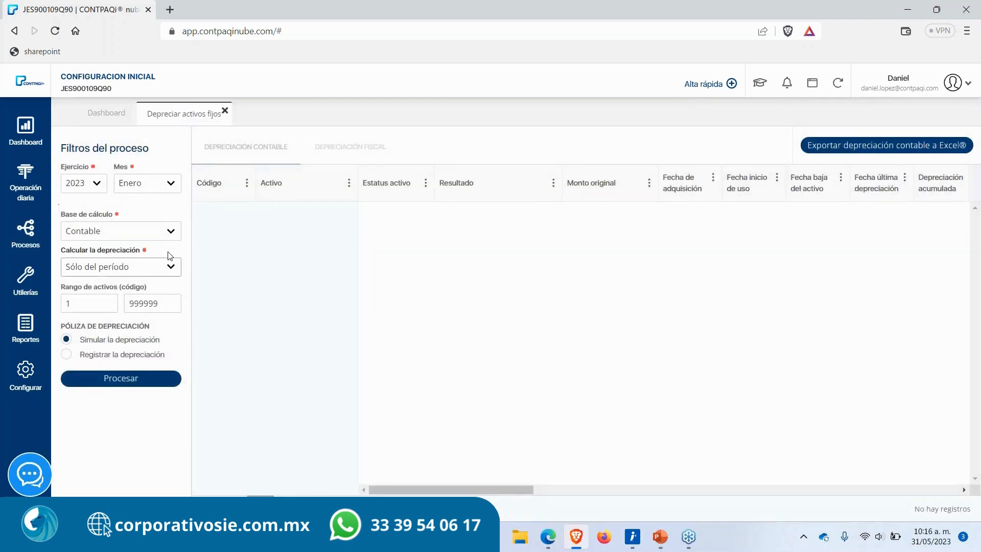
{"action": "left_click", "coordinate": [81, 190]}
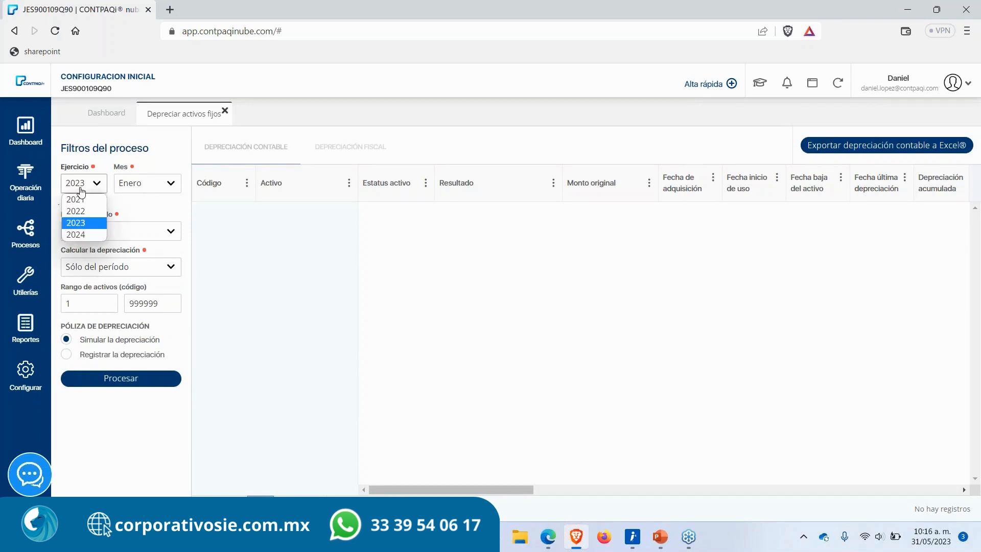
{"action": "left_click", "coordinate": [81, 190]}
{"action": "left_click", "coordinate": [136, 190]}
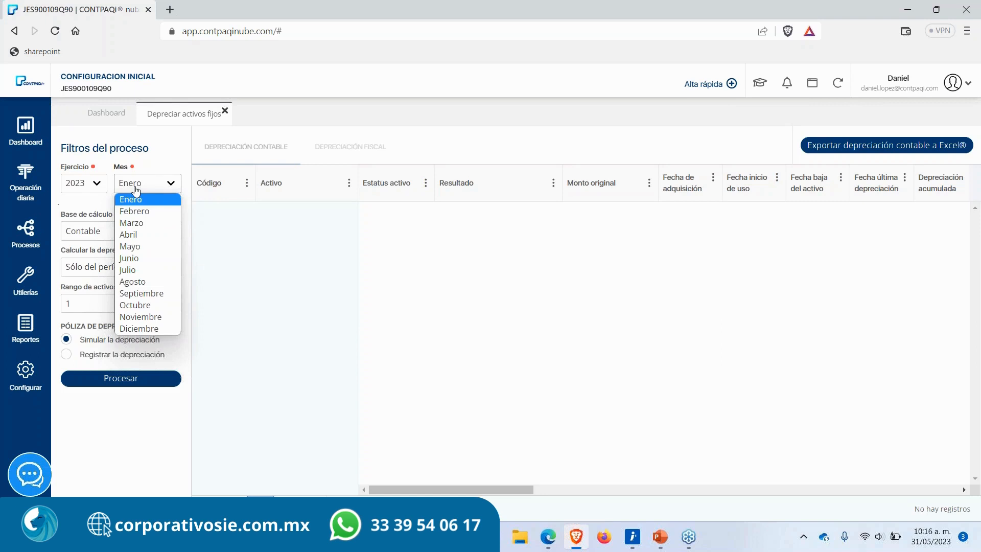
{"action": "left_click", "coordinate": [137, 248]}
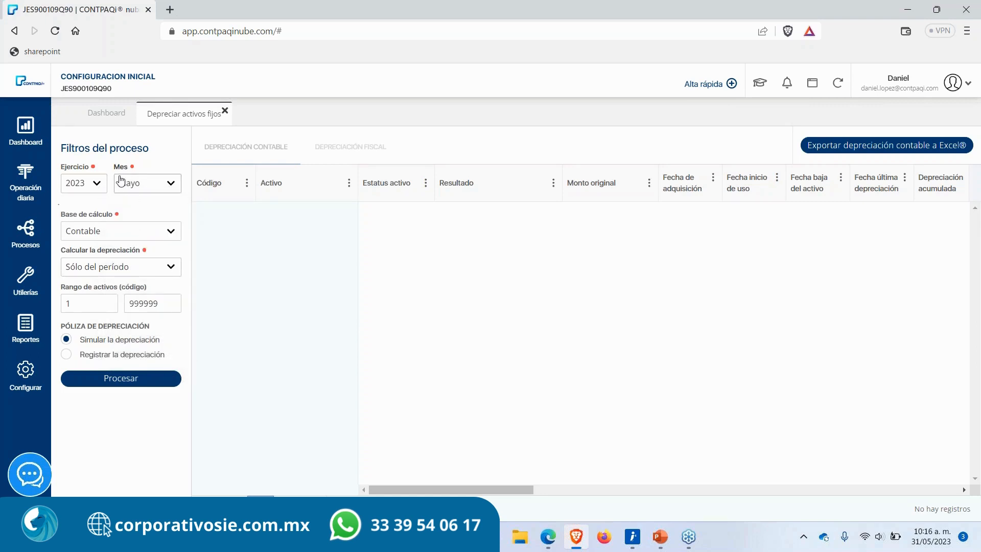
{"action": "left_click_drag", "start_coordinate": [125, 167], "coordinate": [66, 183]}
{"action": "left_click", "coordinate": [147, 172]}
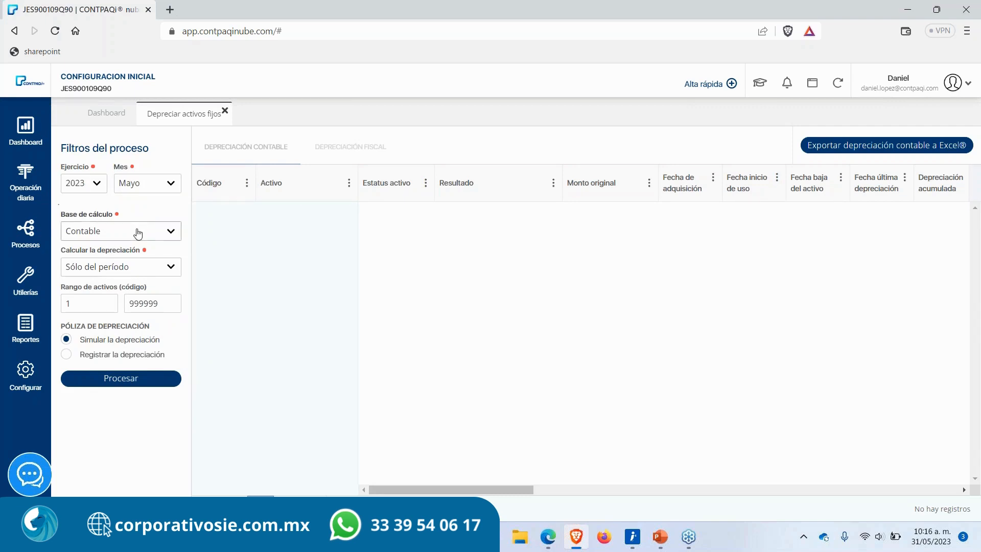
Step: Set the calculation base to Contable and calculate the depreciation from the last depreciation
{"action": "left_click", "coordinate": [116, 236]}
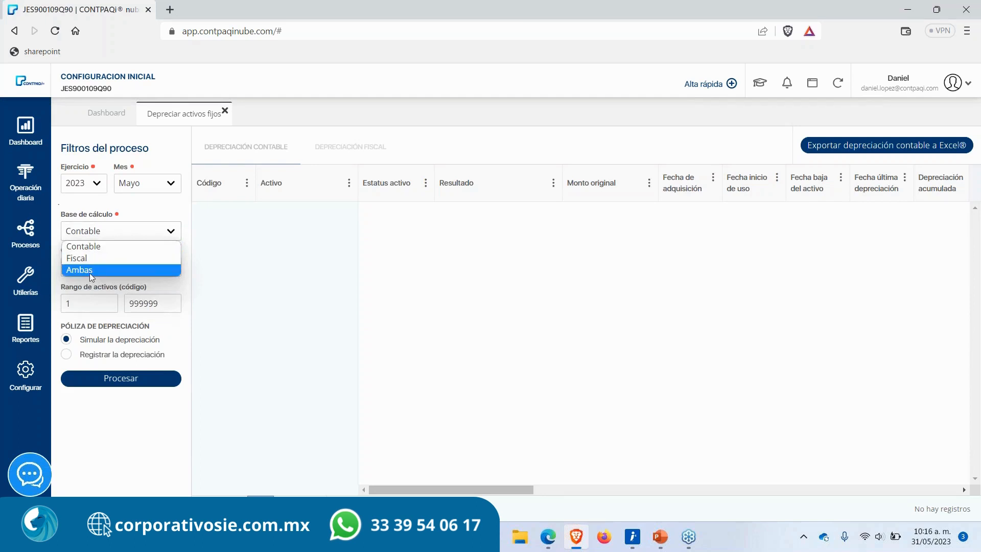
{"action": "left_click", "coordinate": [88, 248]}
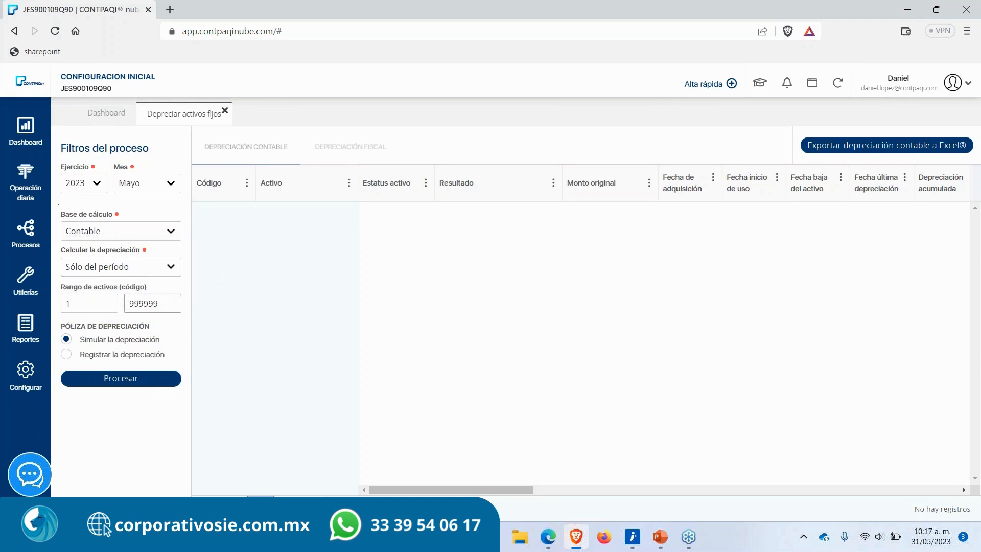
{"action": "left_click", "coordinate": [137, 270]}
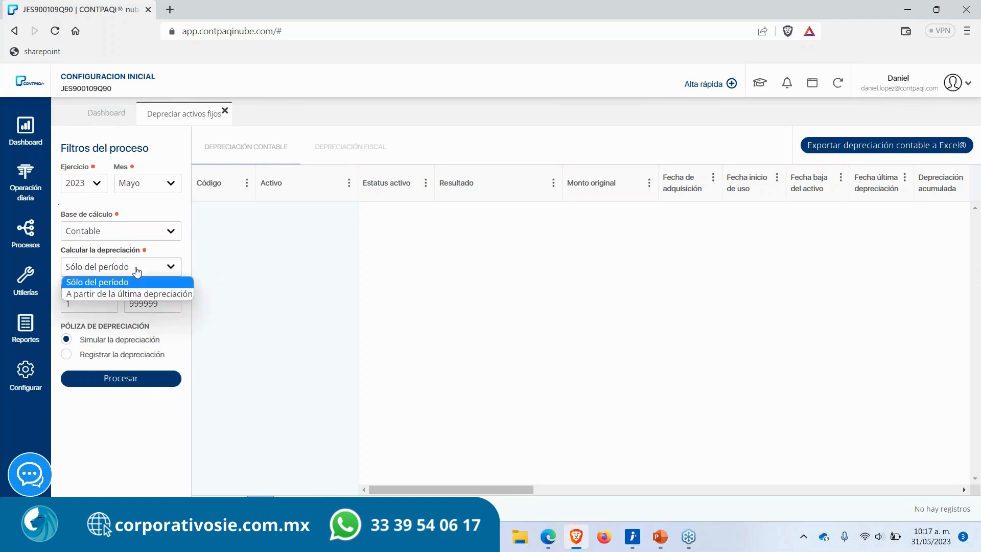
{"action": "left_click", "coordinate": [115, 293]}
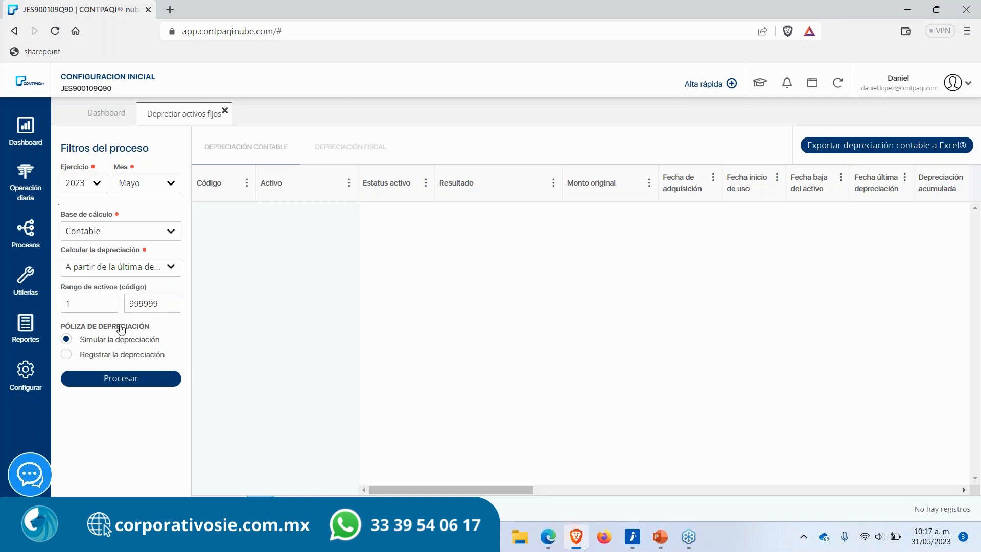
Step: Choose to register the depreciation voucher dated 31/05/2023 with number 1 and run the process
{"action": "left_click", "coordinate": [67, 355]}
{"action": "left_click_drag", "start_coordinate": [79, 339], "coordinate": [162, 340]}
{"action": "left_click_drag", "start_coordinate": [78, 356], "coordinate": [163, 361]}
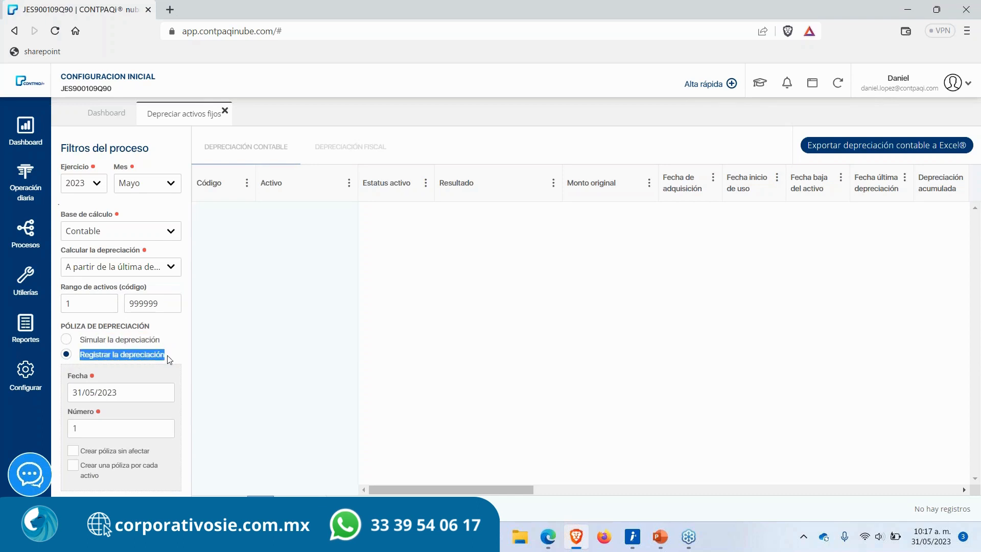
{"action": "left_click_drag", "start_coordinate": [127, 391], "coordinate": [58, 393]}
{"action": "left_click", "coordinate": [163, 375]}
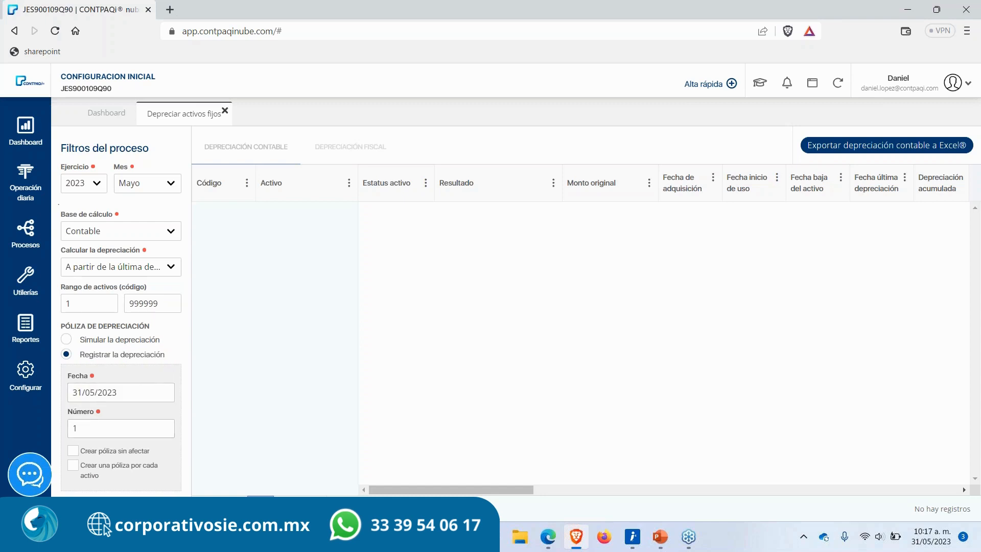
{"action": "left_click_drag", "start_coordinate": [119, 394], "coordinate": [62, 394]}
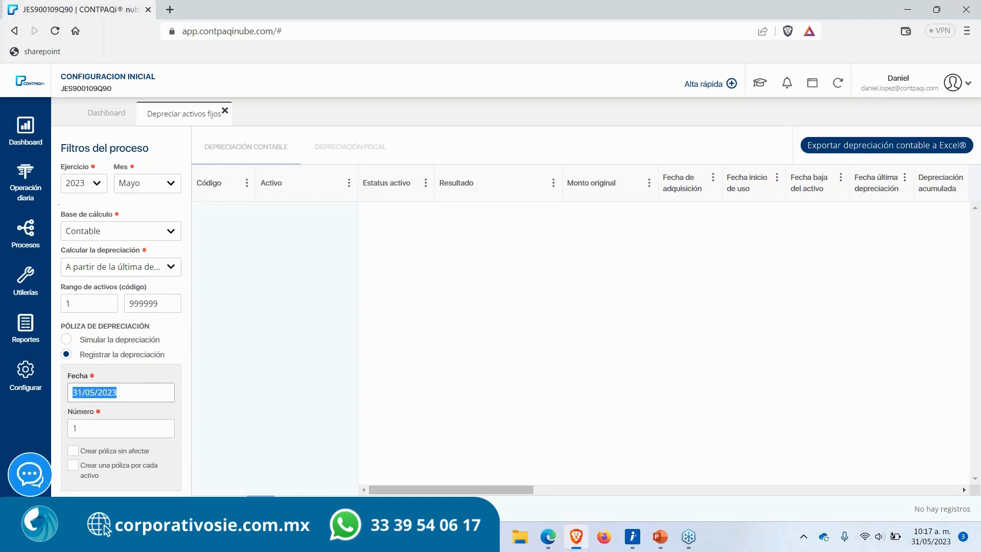
{"action": "left_click_drag", "start_coordinate": [95, 427], "coordinate": [51, 425]}
{"action": "left_click", "coordinate": [149, 434]}
{"action": "left_click", "coordinate": [121, 509]}
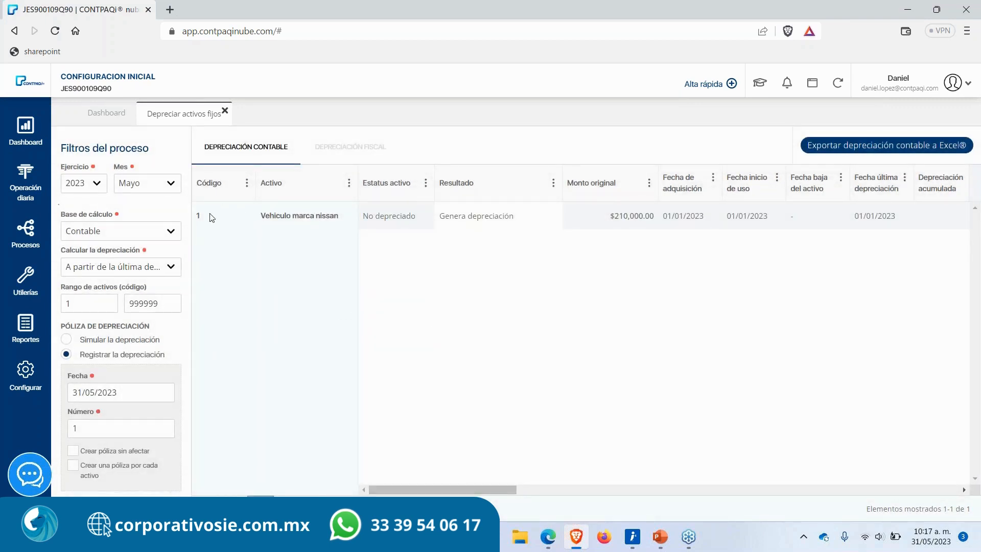
Step: Examine the accounting depreciation results across all columns of the table
{"action": "left_click_drag", "start_coordinate": [197, 216], "coordinate": [338, 216]}
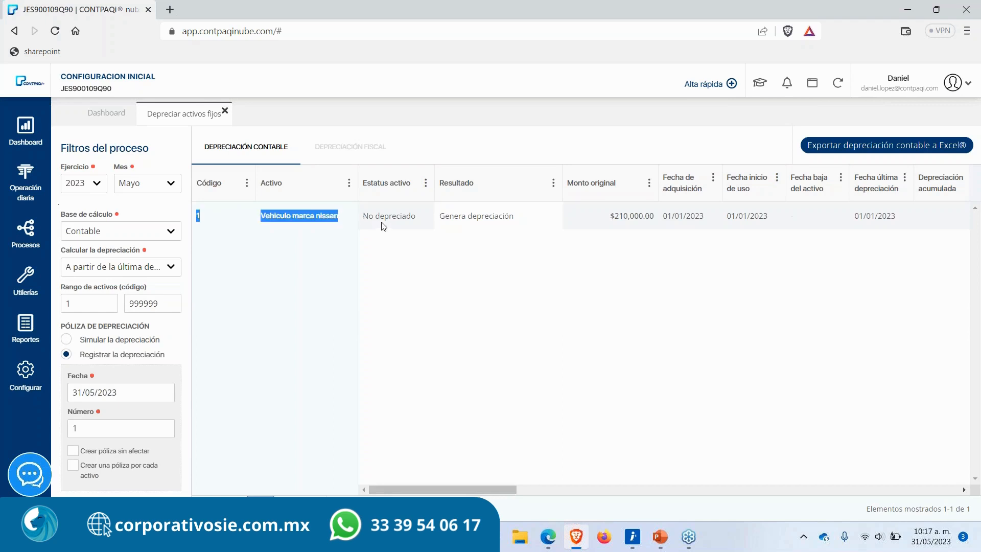
{"action": "double_click", "coordinate": [383, 216]}
{"action": "left_click", "coordinate": [456, 367]}
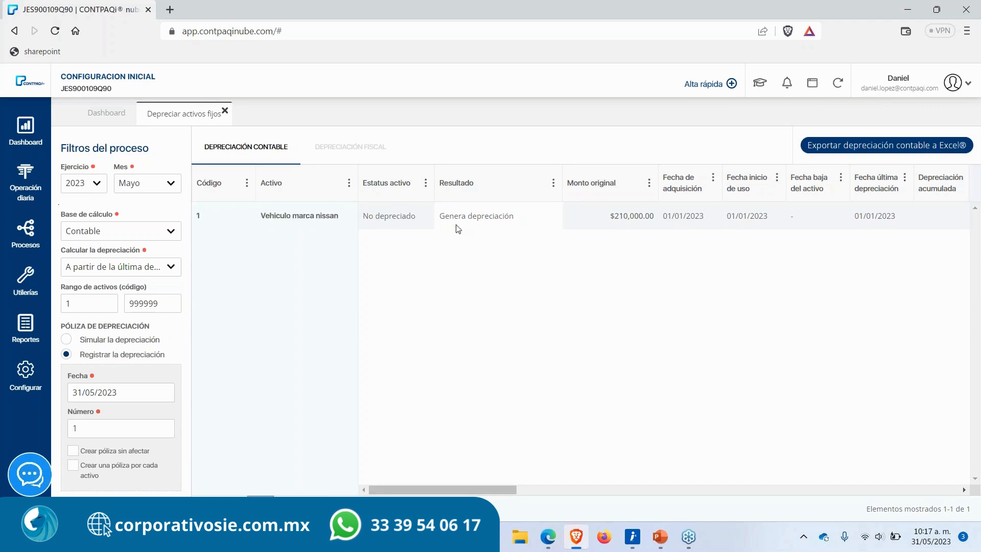
{"action": "left_click_drag", "start_coordinate": [440, 217], "coordinate": [526, 221]}
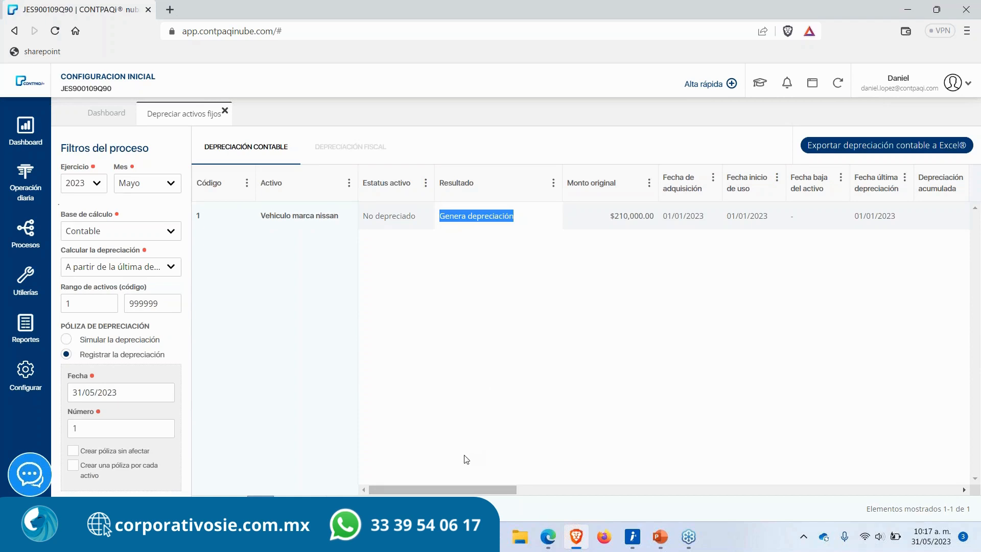
{"action": "left_click", "coordinate": [449, 486]}
{"action": "left_click_drag", "start_coordinate": [505, 489], "coordinate": [946, 490]}
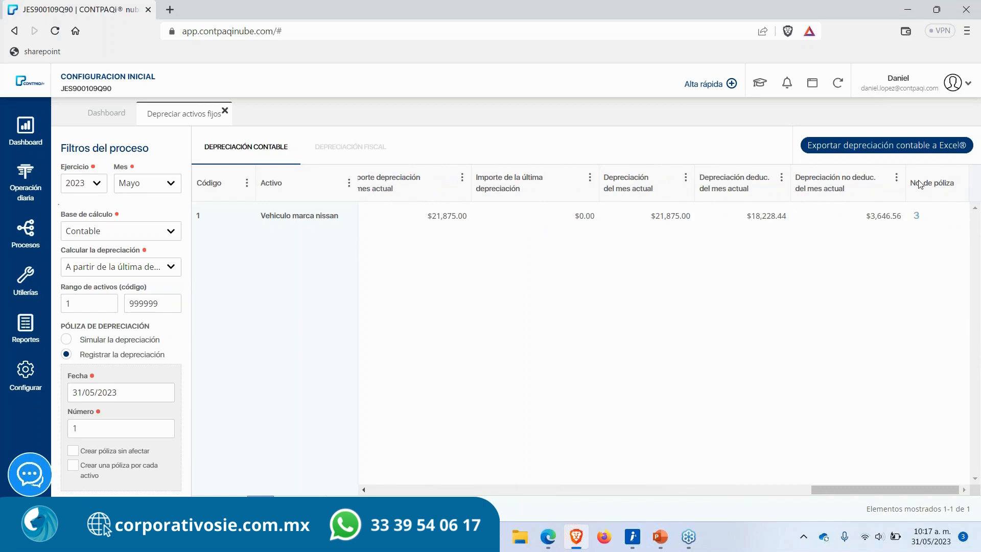
{"action": "left_click_drag", "start_coordinate": [914, 187], "coordinate": [958, 187]}
{"action": "left_click", "coordinate": [926, 251]}
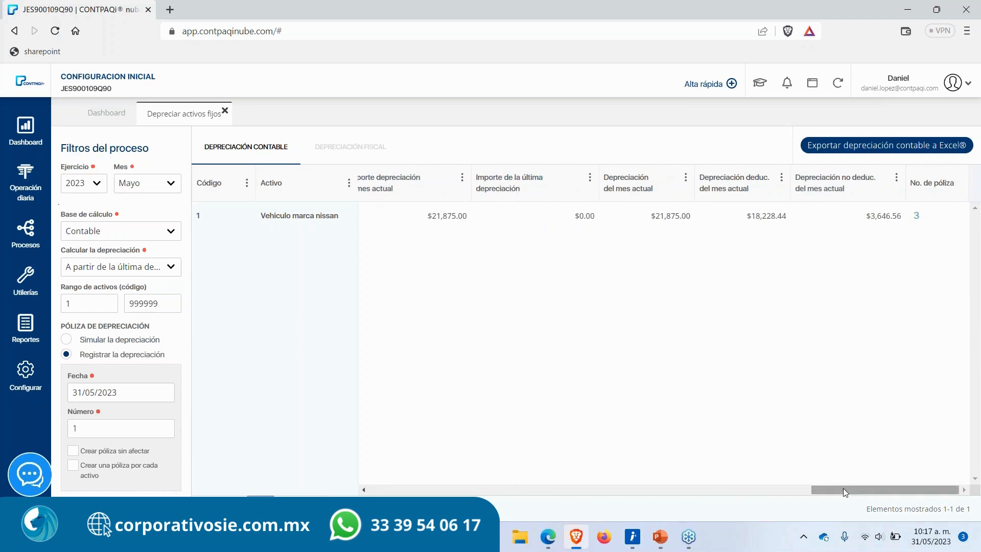
{"action": "left_click_drag", "start_coordinate": [842, 490], "coordinate": [619, 489]}
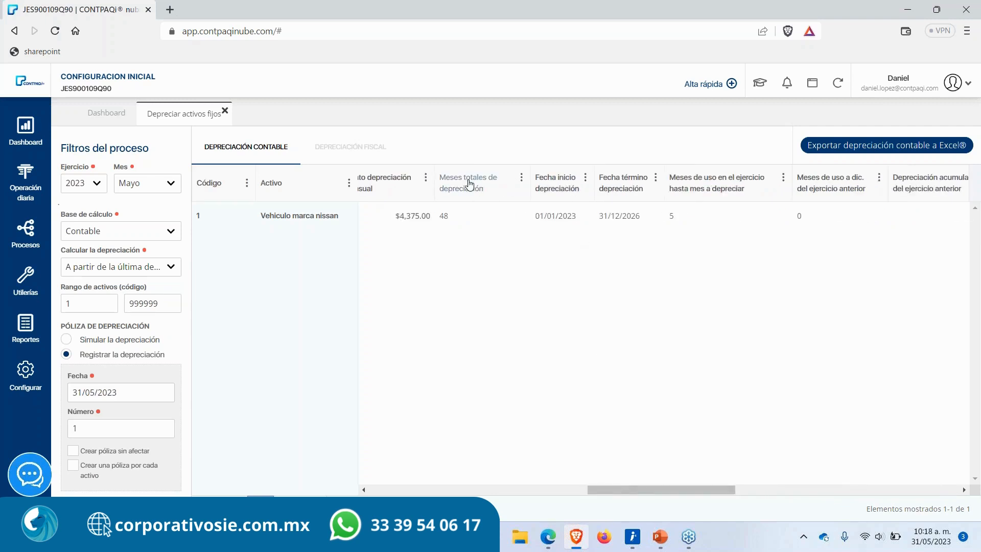
{"action": "left_click_drag", "start_coordinate": [659, 491], "coordinate": [949, 515]}
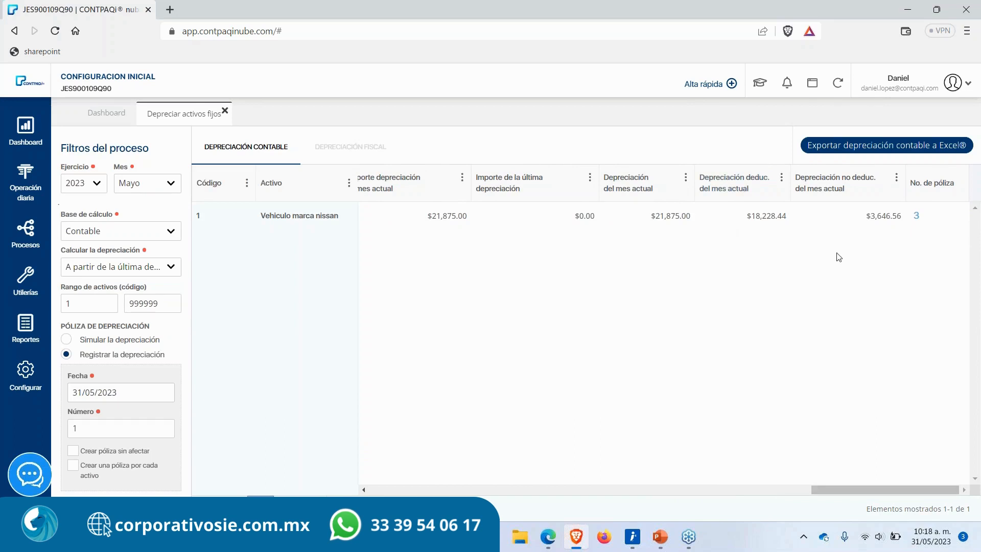
Step: Open the accounting depreciation voucher's details, review its entries, view the full voucher and close it
{"action": "left_click", "coordinate": [917, 217]}
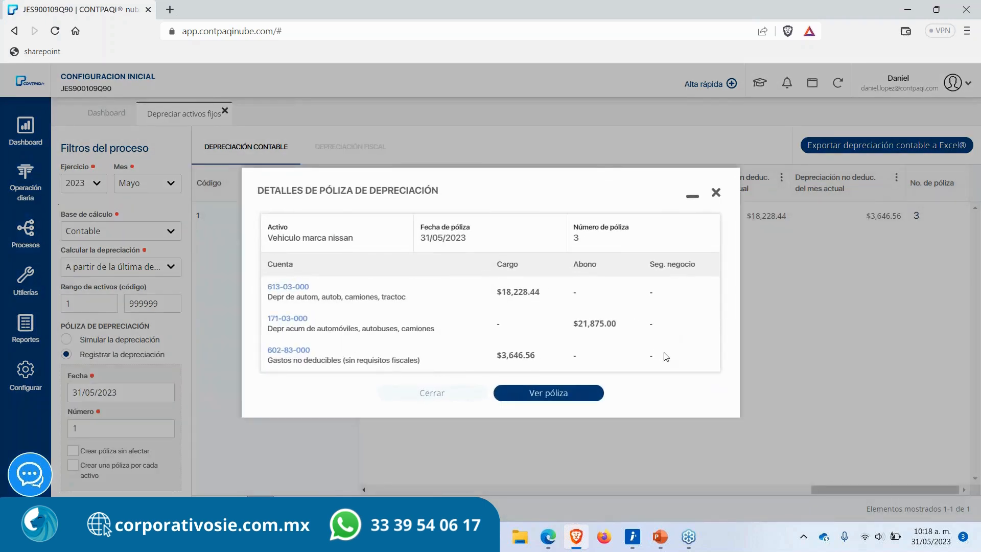
{"action": "mouse_move", "coordinate": [254, 194]}
{"action": "left_mouse_down"}
{"action": "mouse_move", "coordinate": [325, 193]}
{"action": "mouse_move", "coordinate": [257, 193]}
{"action": "left_mouse_up"}
{"action": "left_click", "coordinate": [275, 197]}
{"action": "left_click_drag", "start_coordinate": [497, 295], "coordinate": [540, 295]}
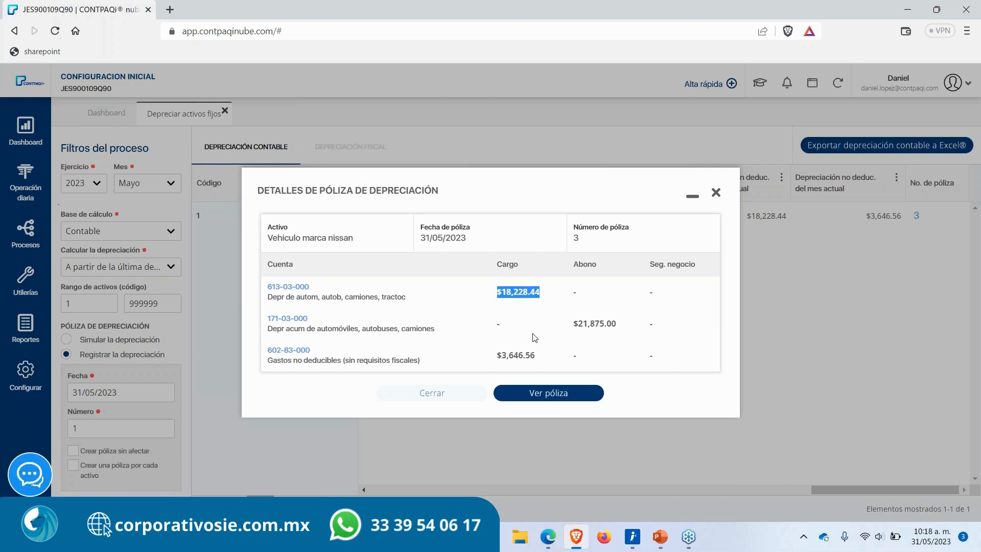
{"action": "left_click_drag", "start_coordinate": [573, 324], "coordinate": [627, 328]}
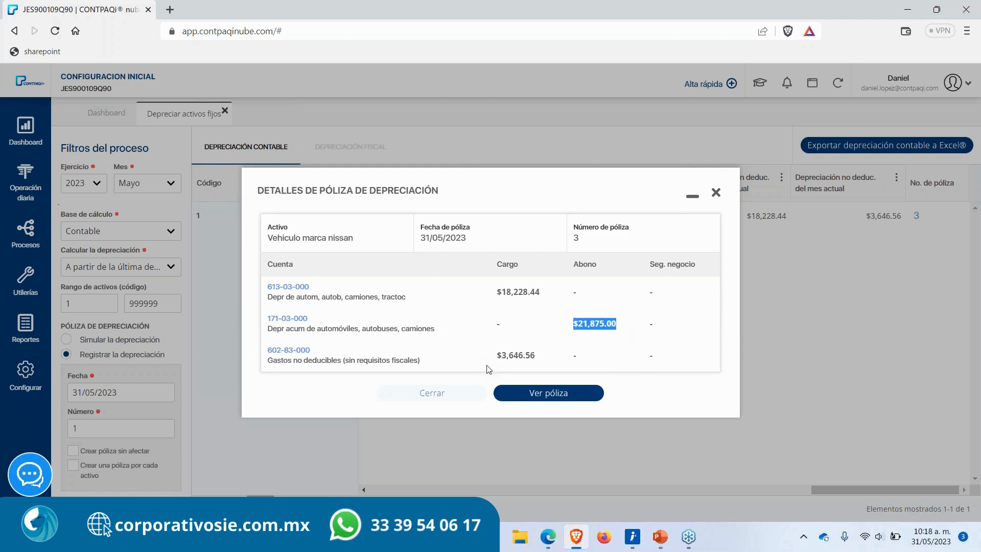
{"action": "left_click_drag", "start_coordinate": [499, 354], "coordinate": [535, 356]}
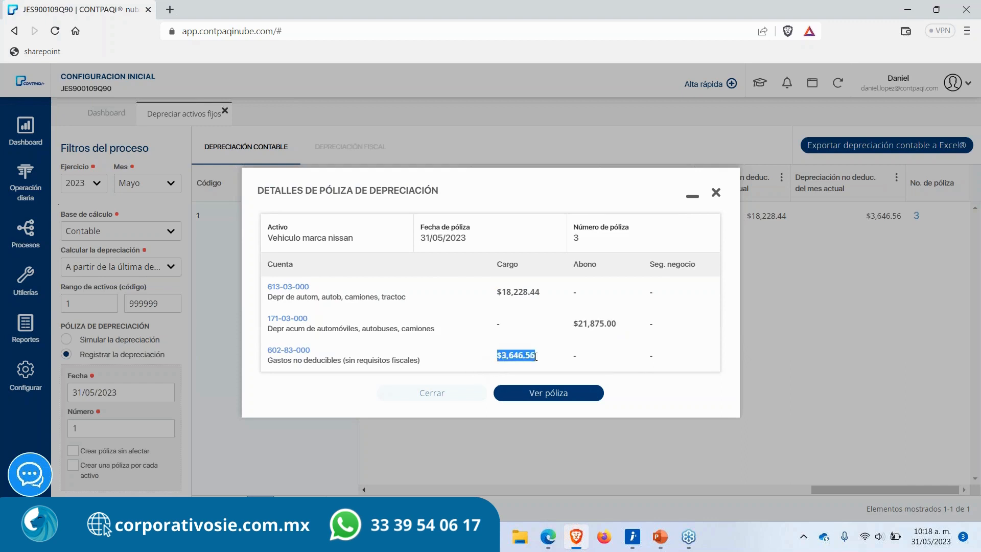
{"action": "left_click", "coordinate": [548, 359]}
{"action": "left_click", "coordinate": [545, 393]}
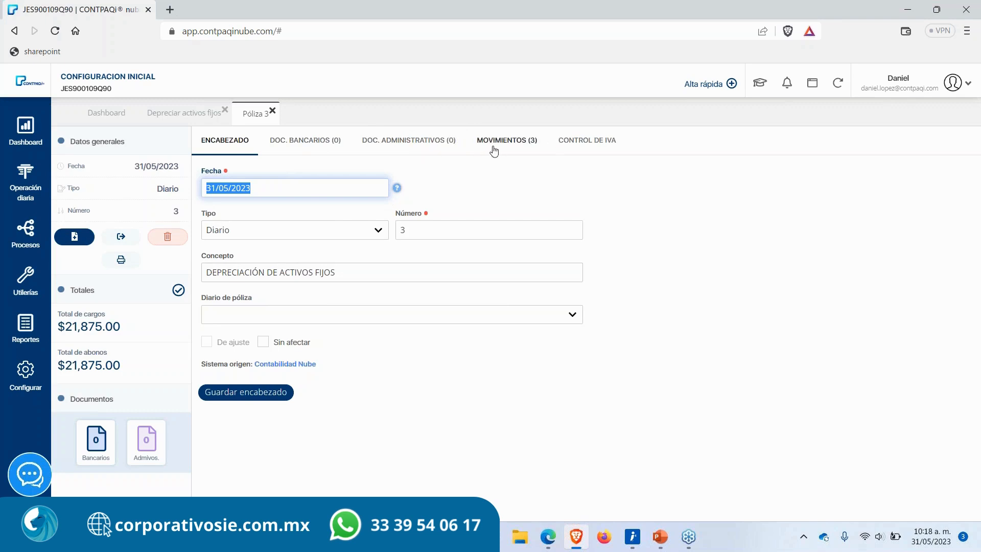
{"action": "left_click", "coordinate": [399, 317]}
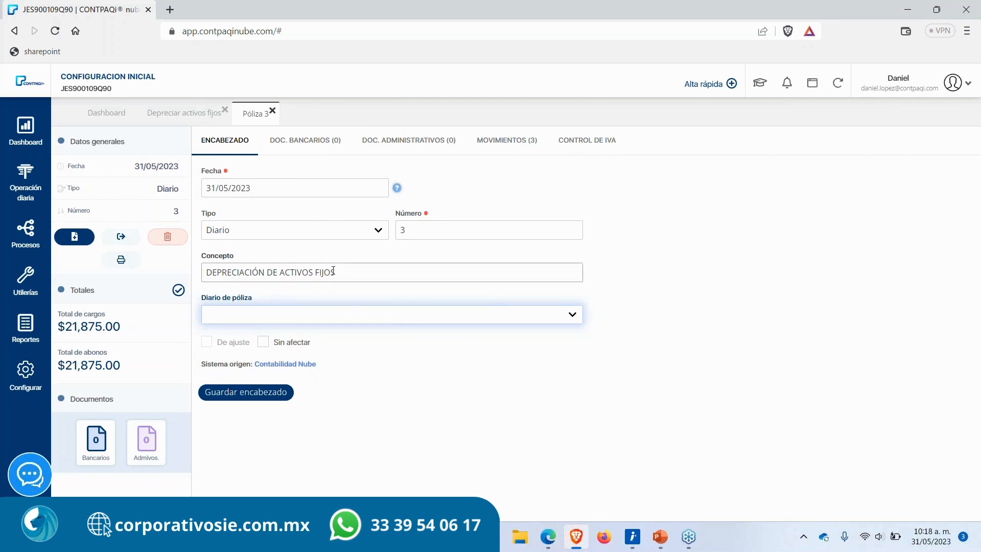
{"action": "left_click", "coordinate": [272, 111]}
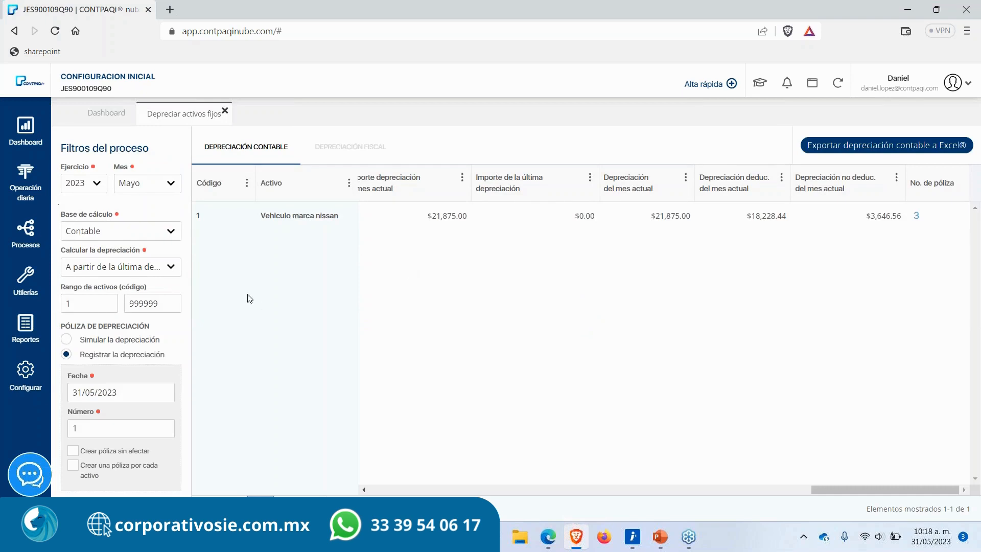
Step: Switch the calculation base to Fiscal, process the fiscal depreciation and open the resulting voucher's details
{"action": "left_click", "coordinate": [144, 231]}
{"action": "left_click", "coordinate": [116, 258]}
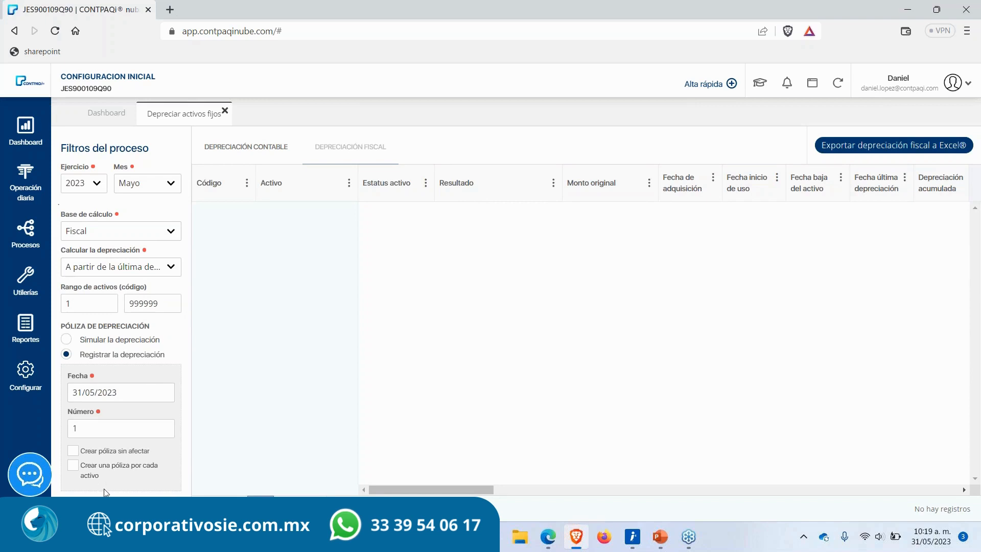
{"action": "left_click", "coordinate": [260, 508]}
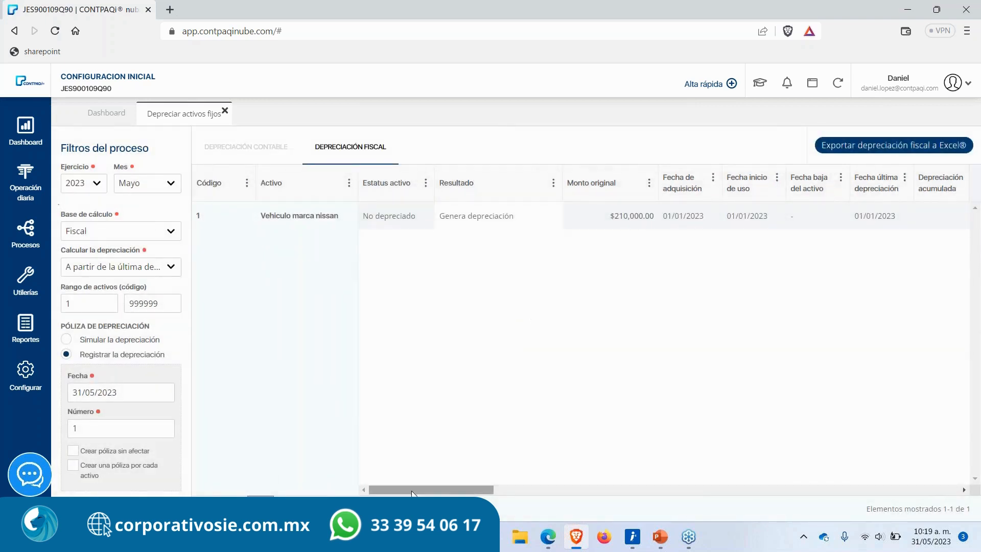
{"action": "left_click_drag", "start_coordinate": [415, 487], "coordinate": [923, 485]}
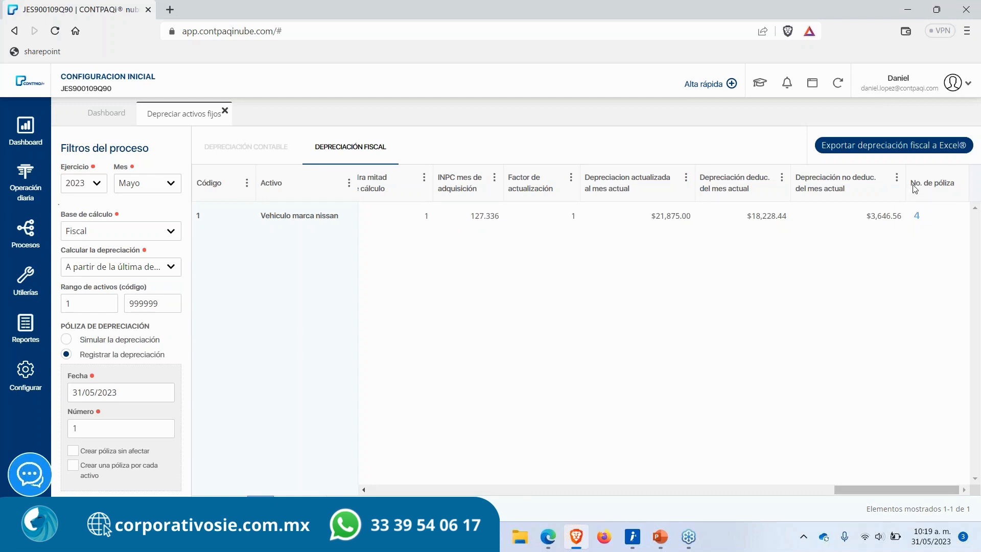
{"action": "left_click", "coordinate": [916, 215]}
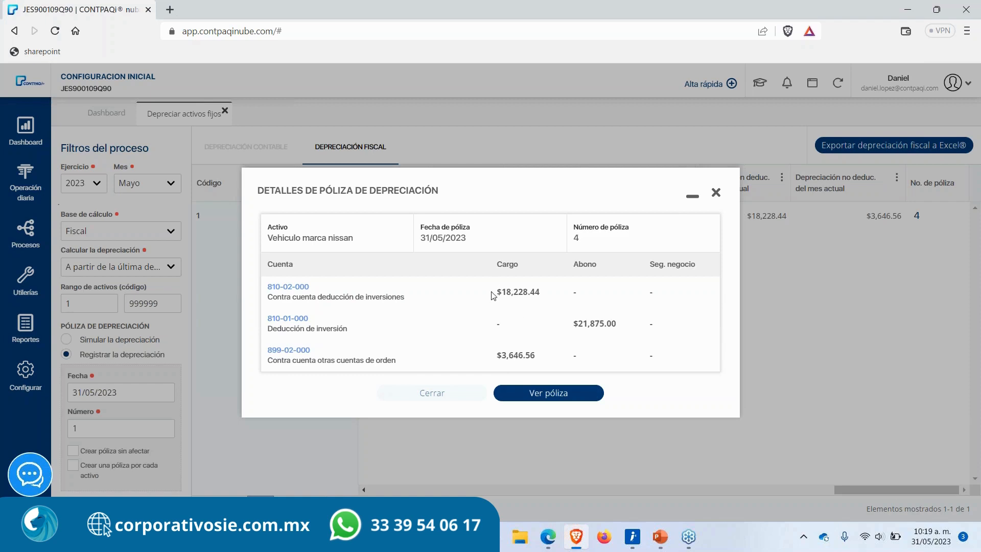
Step: Review the fiscal depreciation voucher's account entries, close its details and scroll back through the fiscal results table
{"action": "left_click_drag", "start_coordinate": [496, 291], "coordinate": [547, 296]}
{"action": "double_click", "coordinate": [575, 322]}
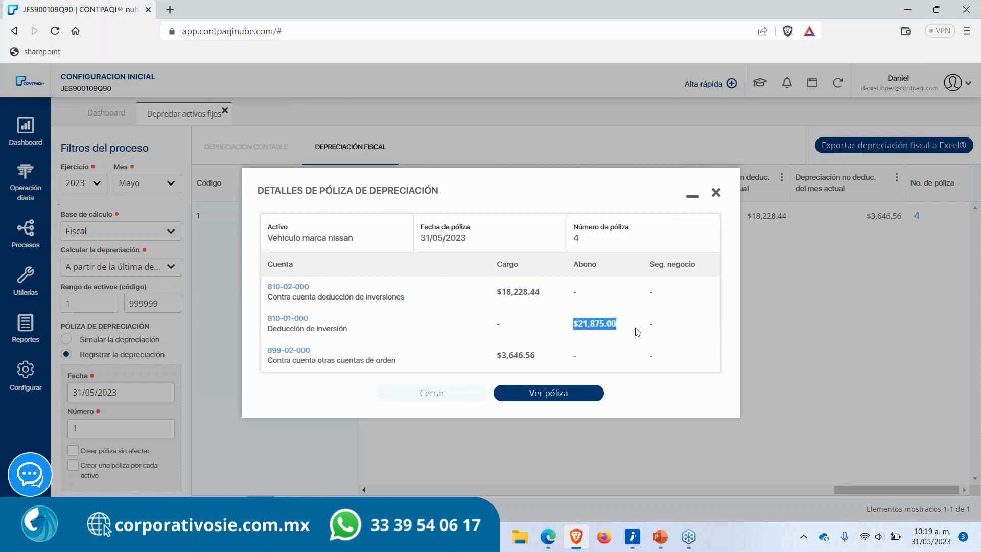
{"action": "left_click_drag", "start_coordinate": [498, 356], "coordinate": [557, 356]}
{"action": "left_click", "coordinate": [594, 347]}
{"action": "left_click", "coordinate": [716, 193]}
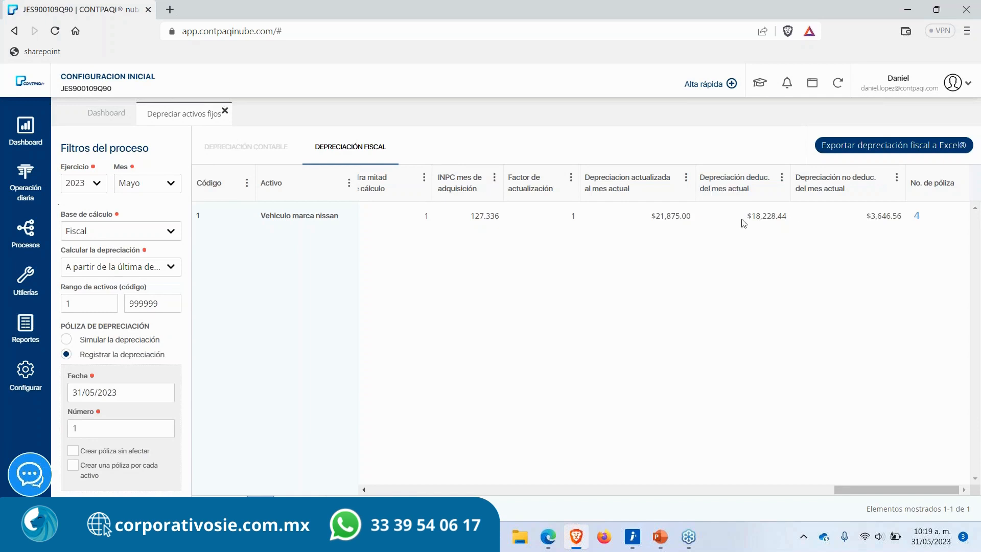
{"action": "scroll", "coordinate": [427, 274], "scroll_direction": "left", "scroll_amount": 1}
{"action": "scroll", "coordinate": [427, 274], "scroll_direction": "left", "scroll_amount": 10}
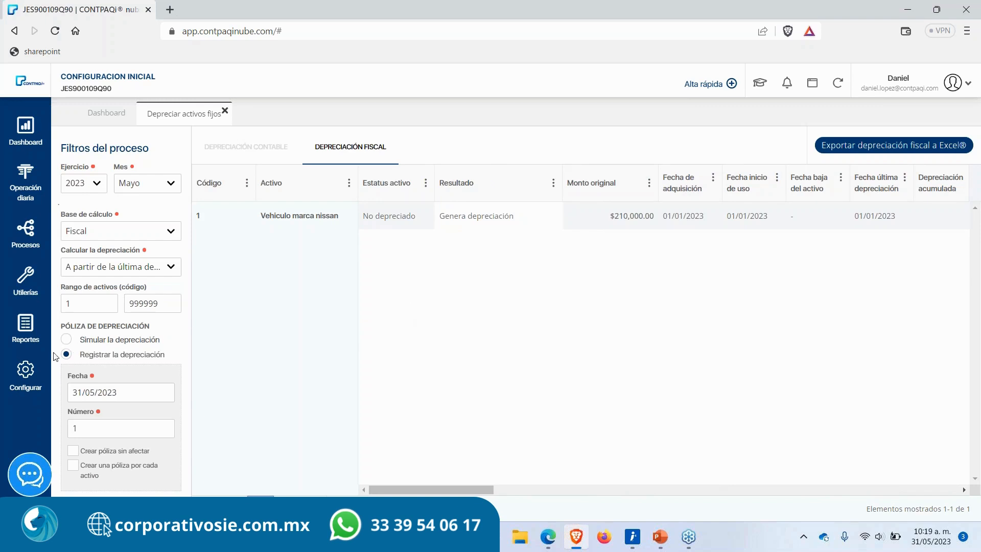
Step: Open the company configuration's INPC table, review the monthly index values and close the configuration tab
{"action": "left_click", "coordinate": [26, 389]}
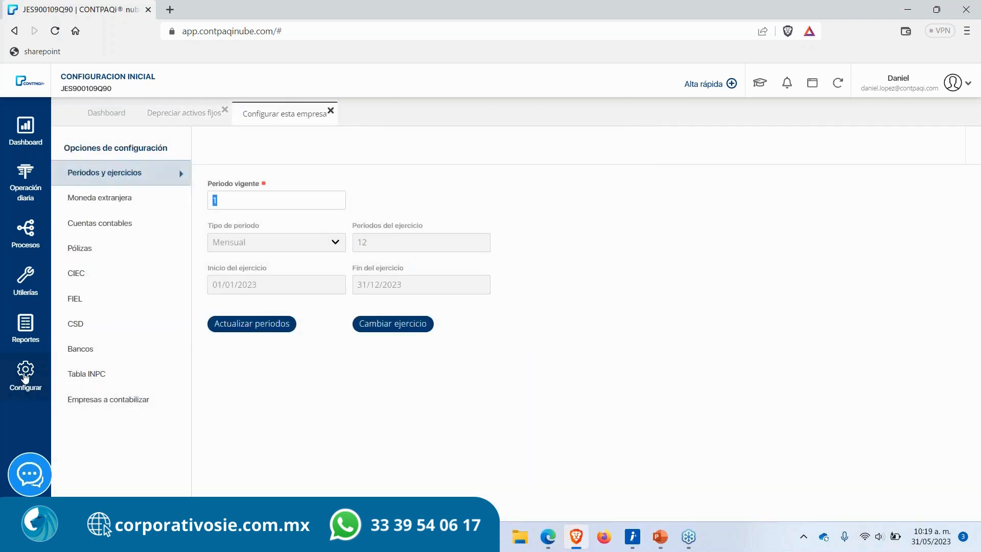
{"action": "left_click", "coordinate": [85, 377]}
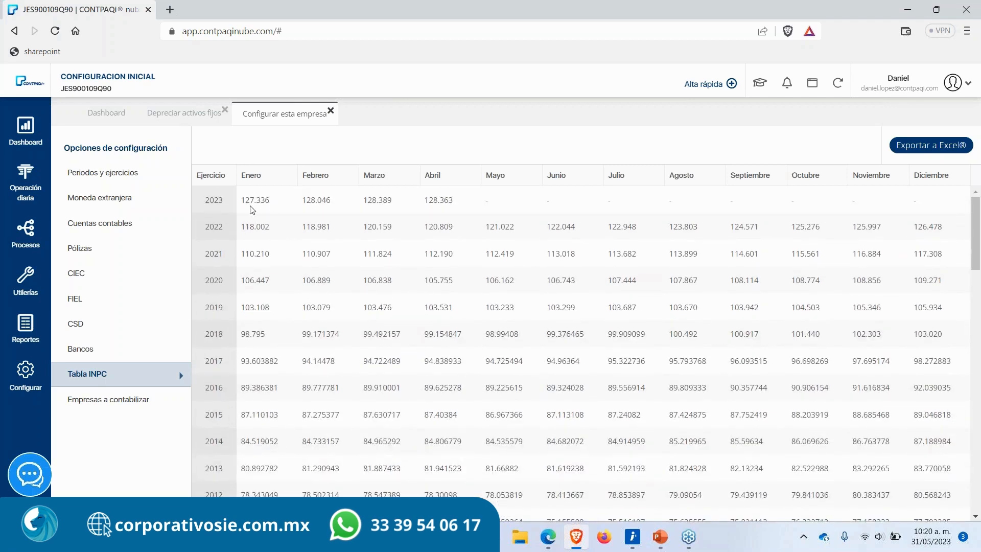
{"action": "left_click_drag", "start_coordinate": [242, 201], "coordinate": [567, 440]}
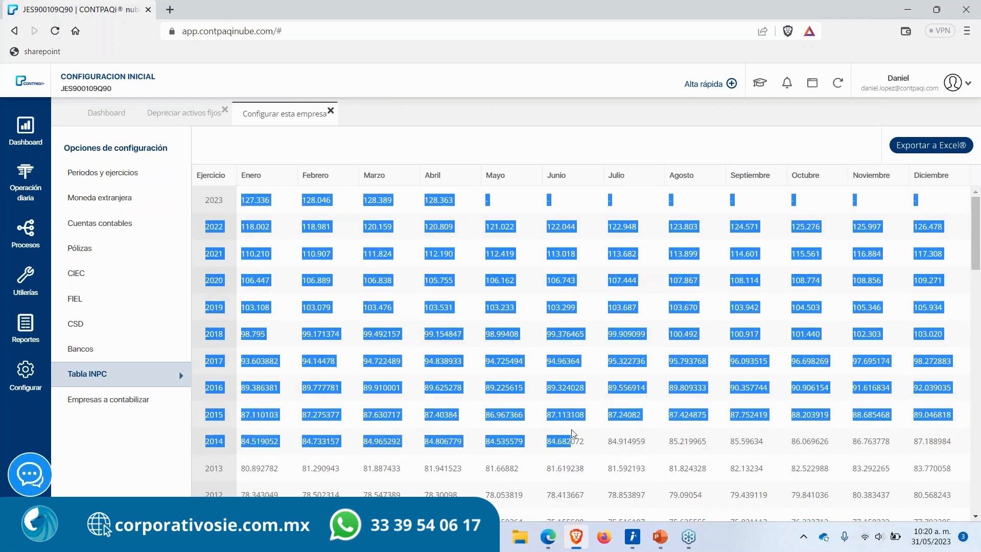
{"action": "left_click", "coordinate": [571, 433]}
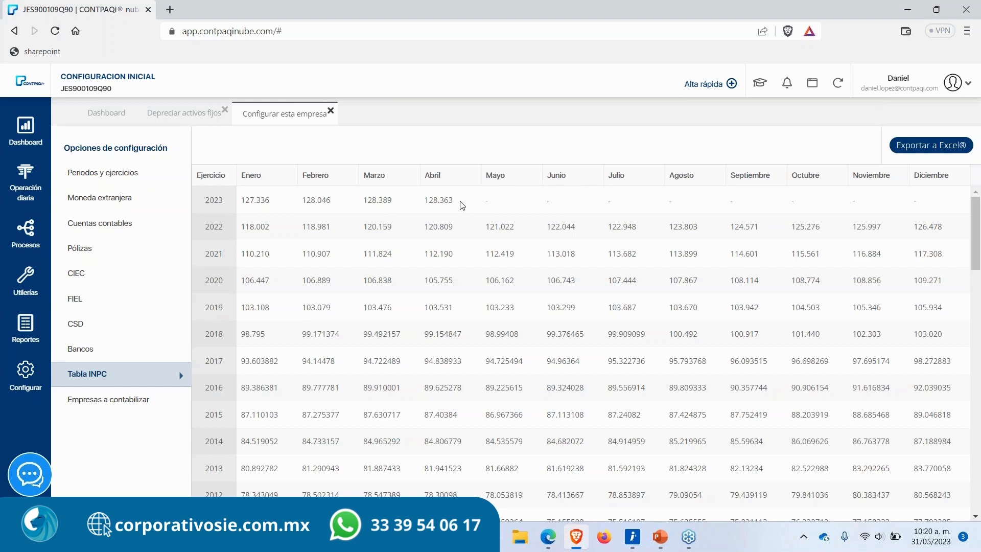
{"action": "left_click", "coordinate": [329, 111]}
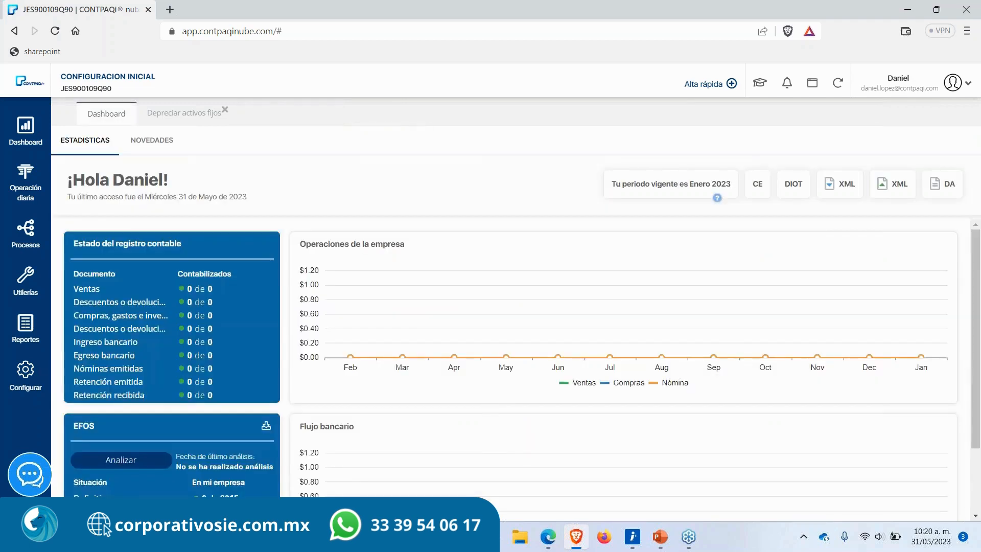
Step: Review the remaining columns of the fiscal depreciation results and close the fixed asset depreciation tab
{"action": "left_click", "coordinate": [192, 118]}
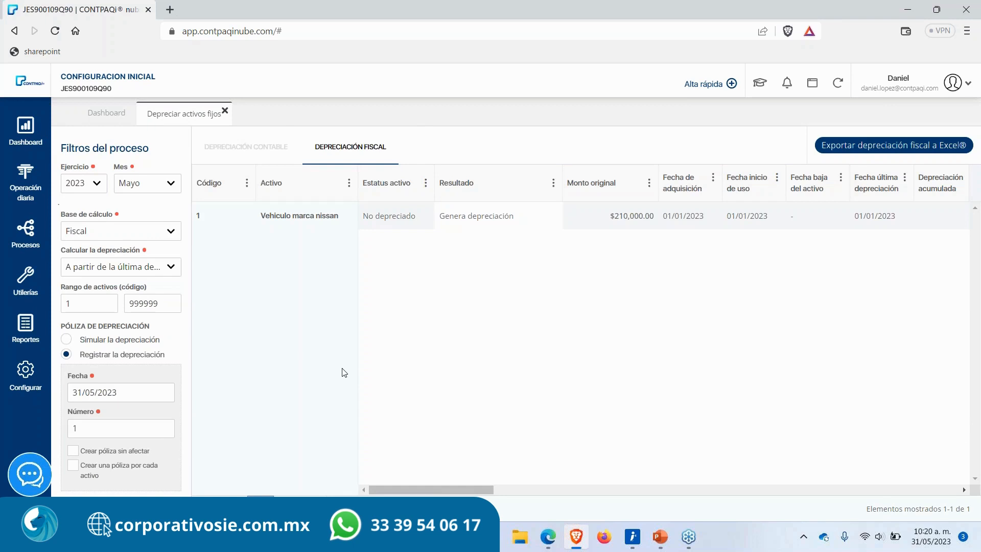
{"action": "left_click_drag", "start_coordinate": [437, 488], "coordinate": [954, 487]}
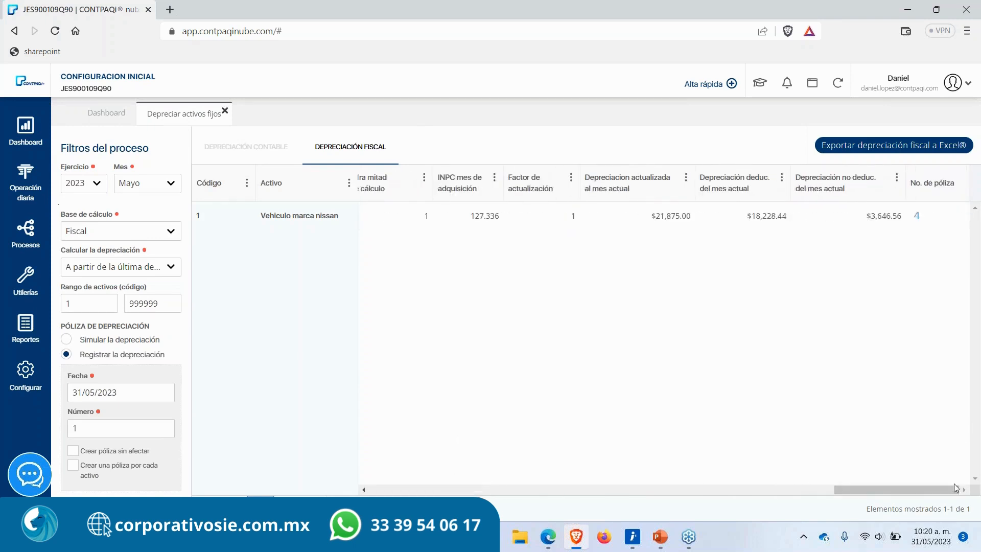
{"action": "left_click", "coordinate": [969, 45]}
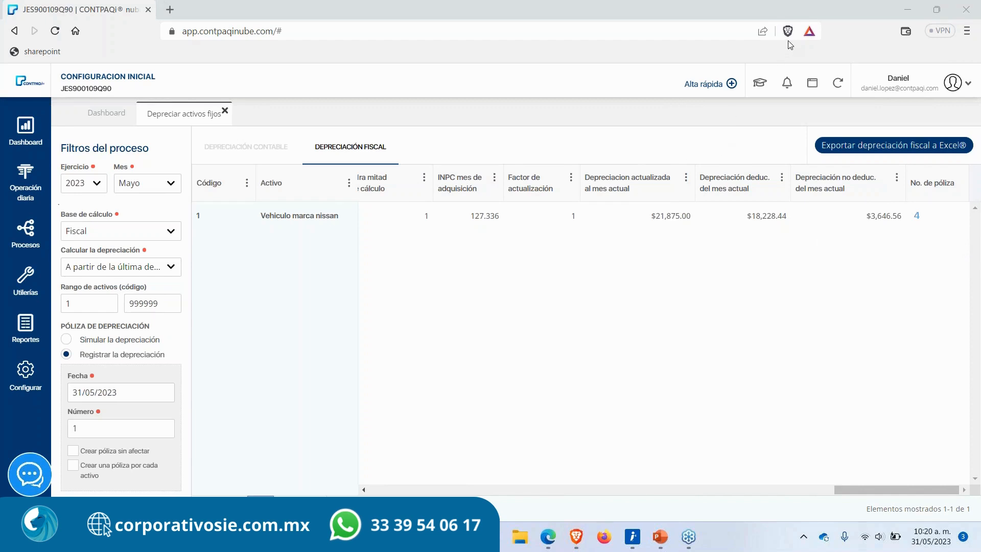
{"action": "left_click", "coordinate": [225, 111]}
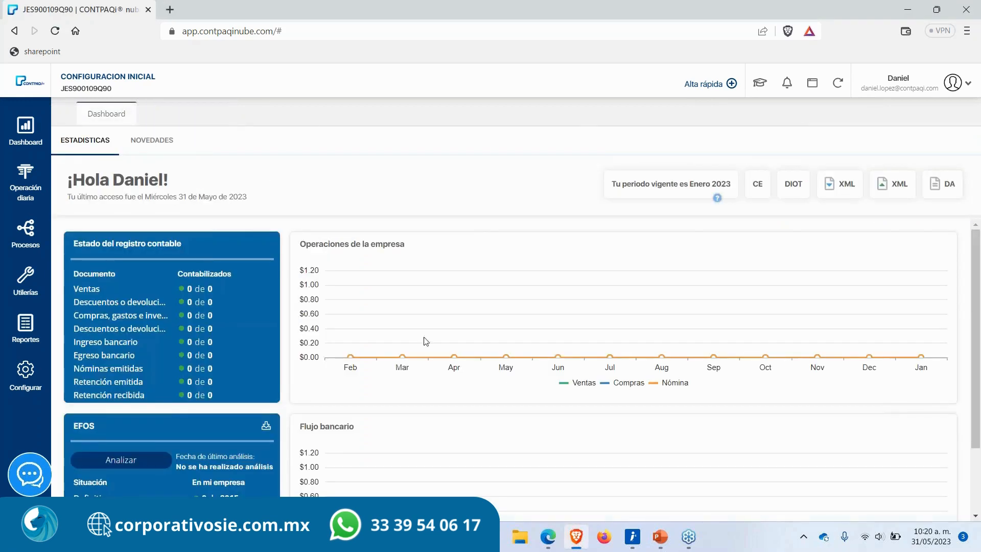
Step: Switch to PowerPoint and present the Grupos estadísticos slides, then exit the slideshow
{"action": "left_click", "coordinate": [660, 536]}
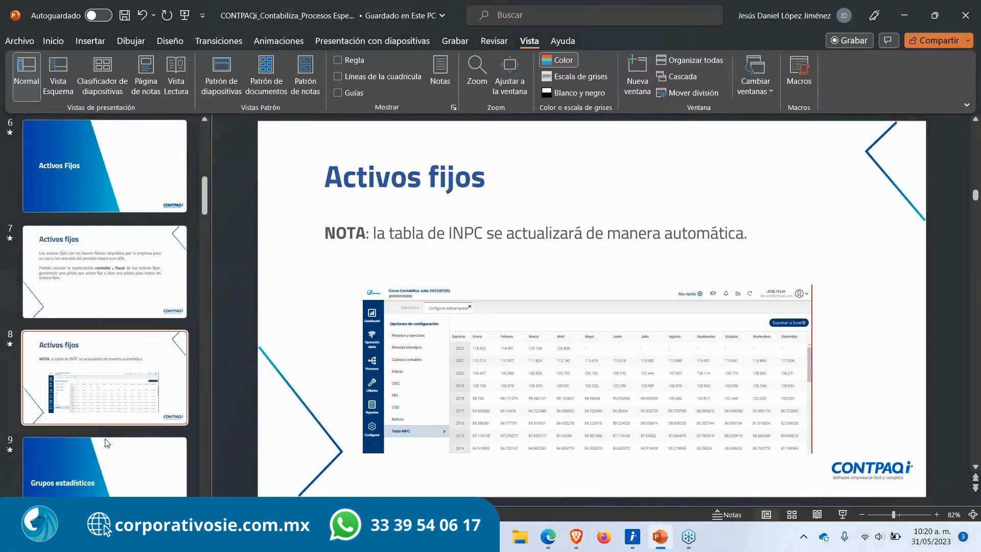
{"action": "scroll", "coordinate": [107, 436], "scroll_direction": "down", "scroll_amount": 3}
{"action": "left_click", "coordinate": [102, 333]}
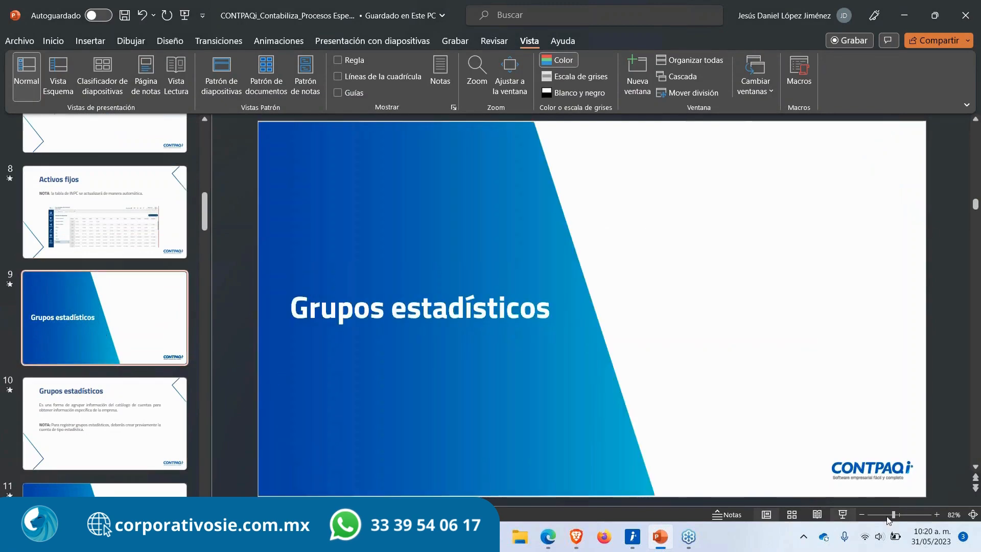
{"action": "left_click", "coordinate": [843, 514]}
{"action": "key", "text": "Right"}
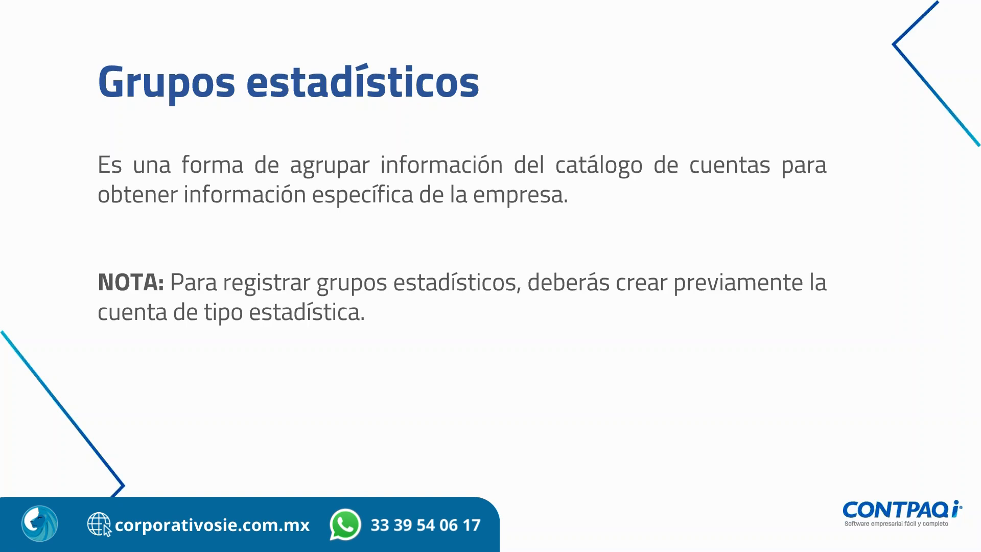
{"action": "key", "text": "Escape"}
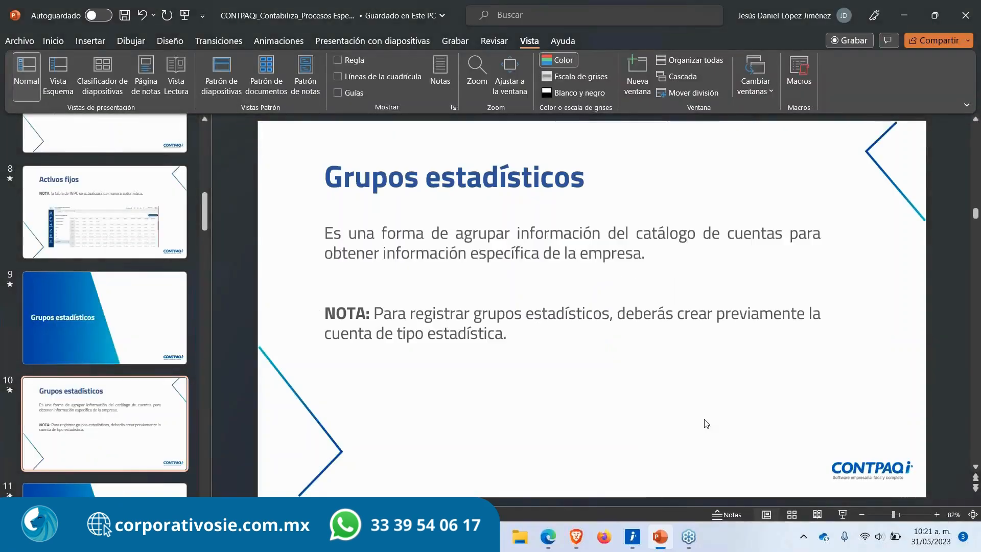
Step: Return to the browser, open the chart of accounts and expand Activo down to Clientes nacionales
{"action": "left_click", "coordinate": [580, 536]}
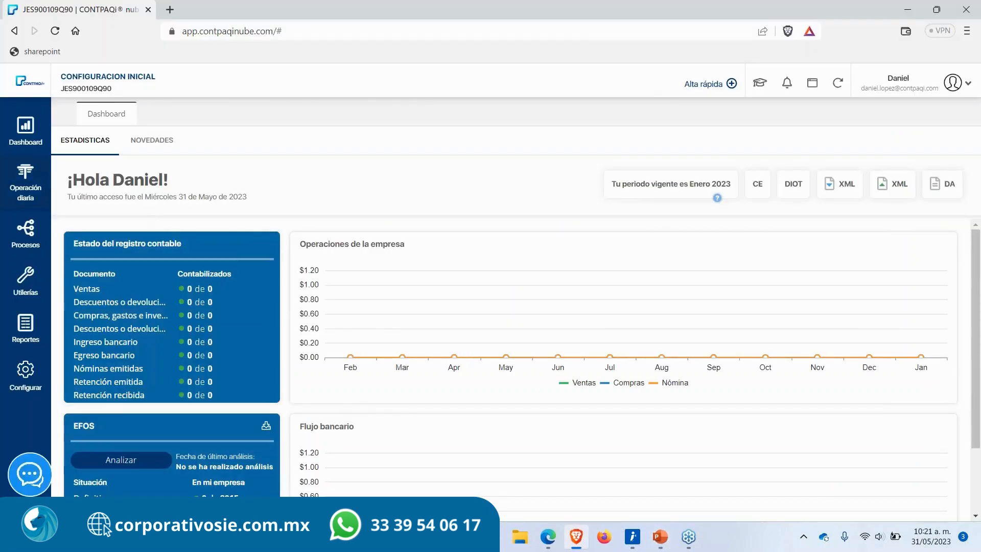
{"action": "left_click", "coordinate": [27, 184]}
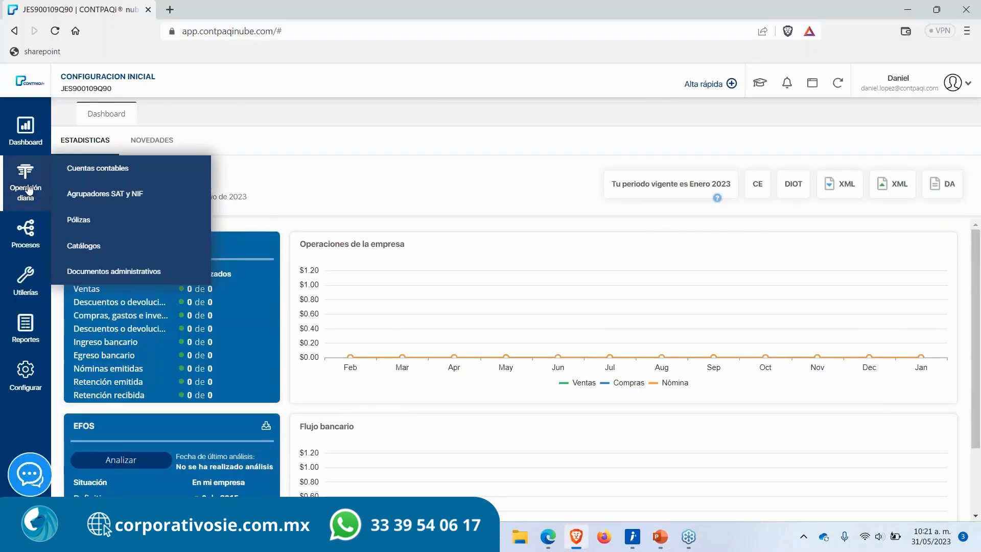
{"action": "left_click", "coordinate": [88, 170]}
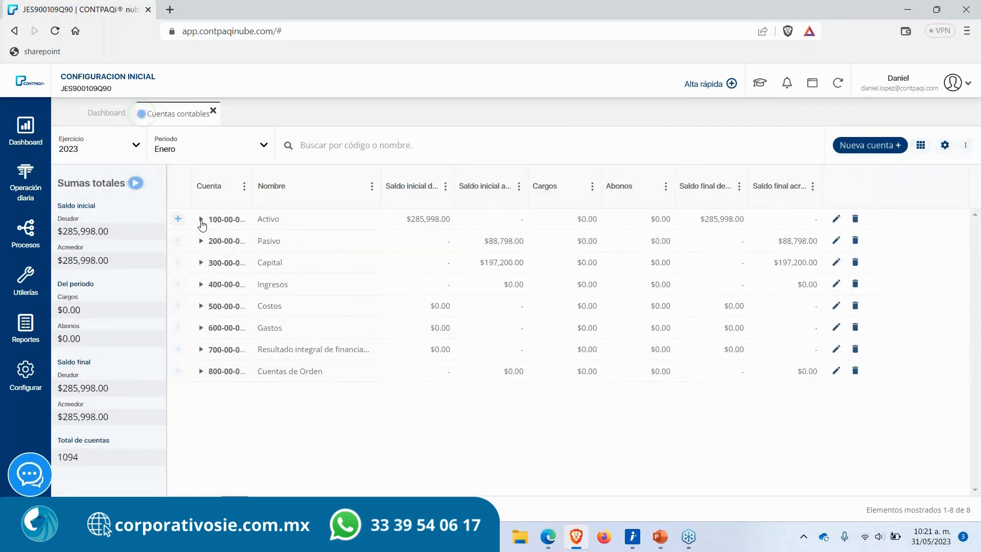
{"action": "left_click", "coordinate": [201, 219]}
{"action": "left_click", "coordinate": [211, 241]}
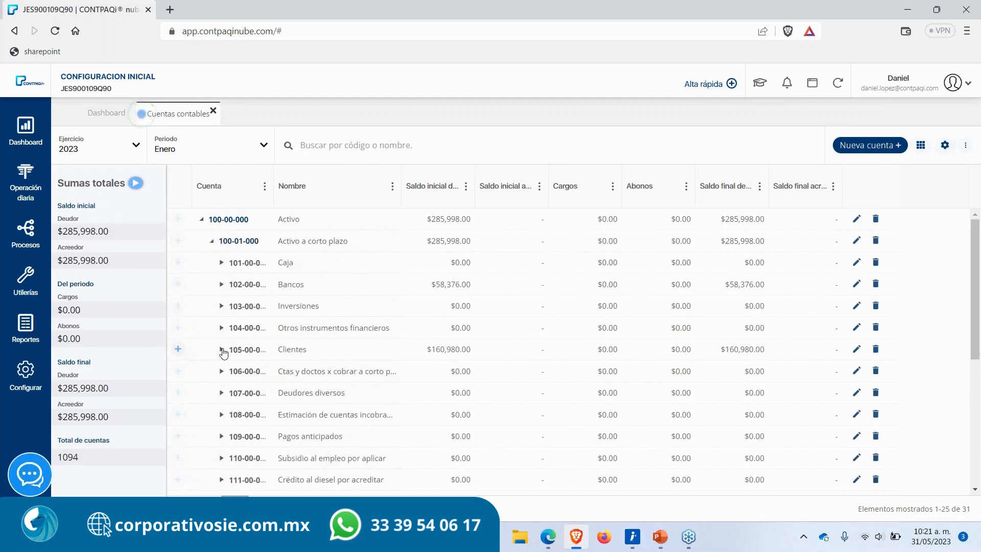
{"action": "left_click", "coordinate": [221, 350]}
{"action": "scroll", "coordinate": [347, 389], "scroll_direction": "down", "scroll_amount": 3}
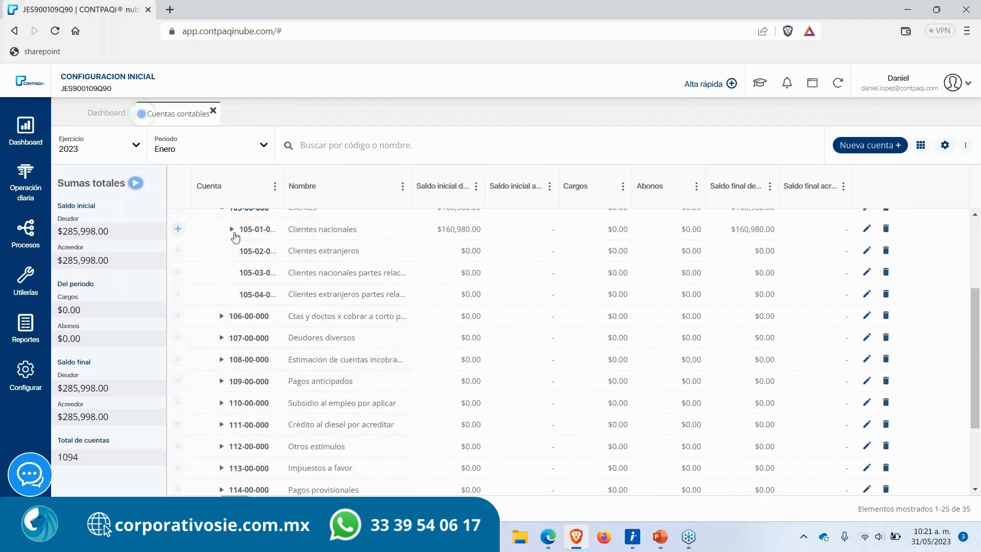
{"action": "left_click", "coordinate": [232, 230]}
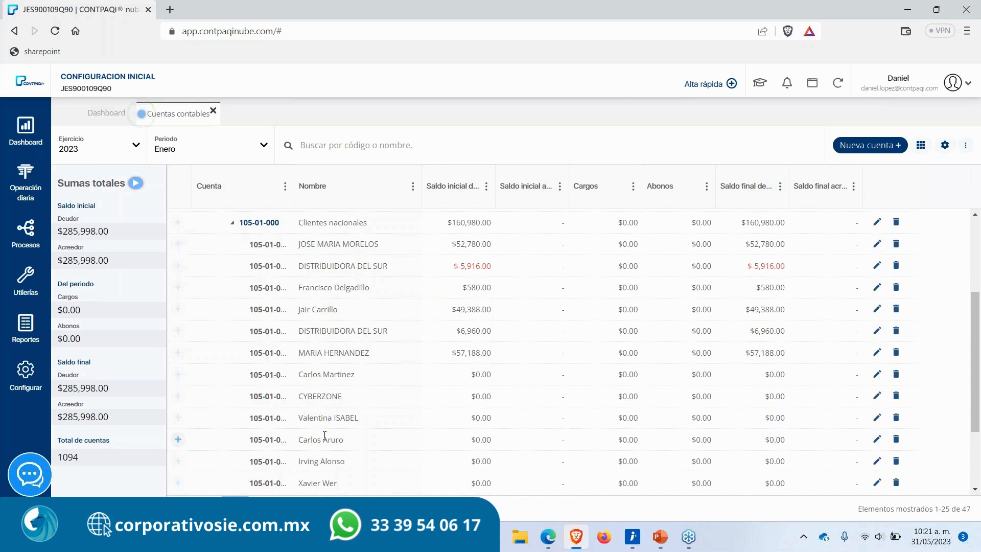
Step: Examine the client subaccounts under Clientes nacionales, comparing their names and opening balances
{"action": "scroll", "coordinate": [347, 427], "scroll_direction": "down", "scroll_amount": 1}
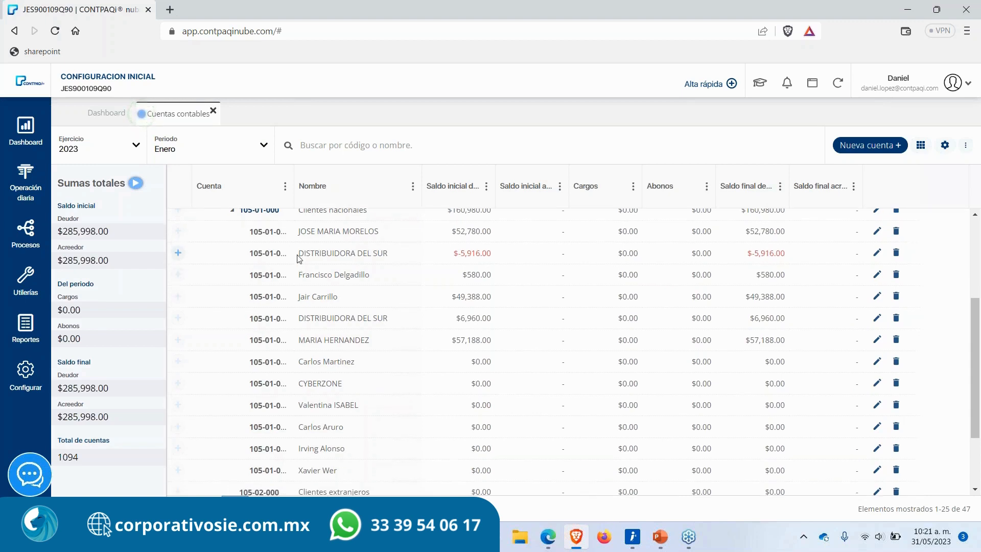
{"action": "left_click_drag", "start_coordinate": [303, 253], "coordinate": [397, 258]}
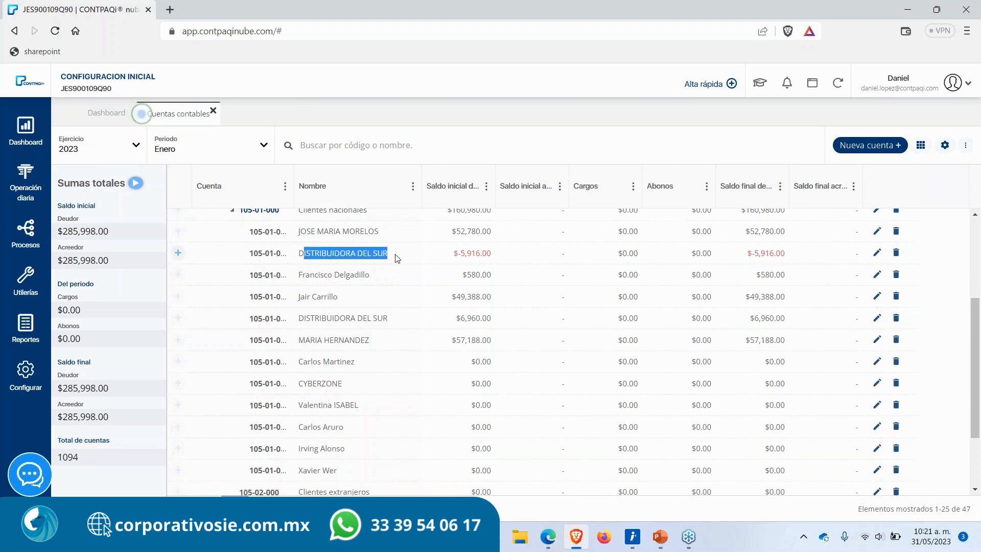
{"action": "left_click", "coordinate": [300, 316]}
{"action": "left_click_drag", "start_coordinate": [300, 316], "coordinate": [403, 327]}
{"action": "scroll", "coordinate": [380, 406], "scroll_direction": "down", "scroll_amount": 1}
{"action": "scroll", "coordinate": [381, 405], "scroll_direction": "up", "scroll_amount": 2}
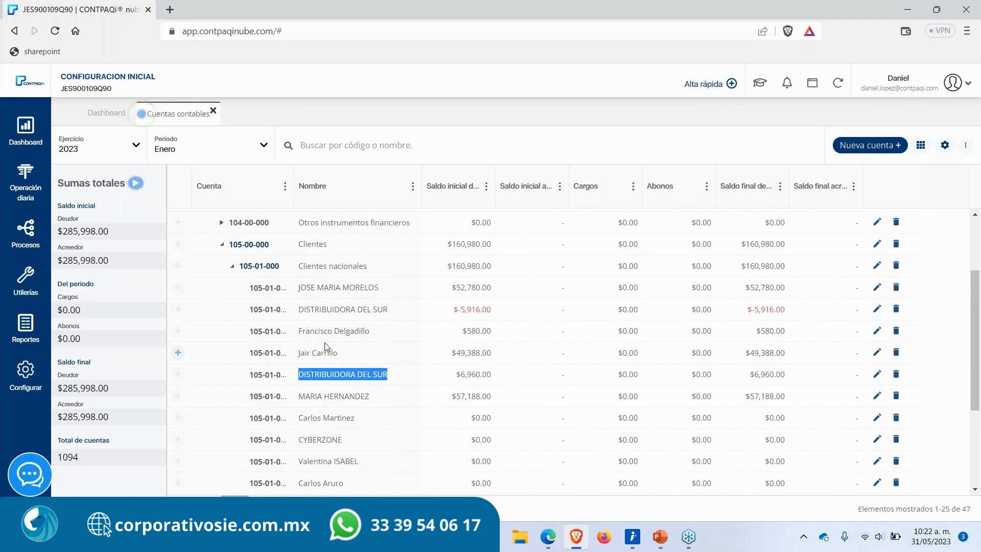
{"action": "left_click", "coordinate": [301, 309]}
{"action": "left_click_drag", "start_coordinate": [301, 309], "coordinate": [397, 316]}
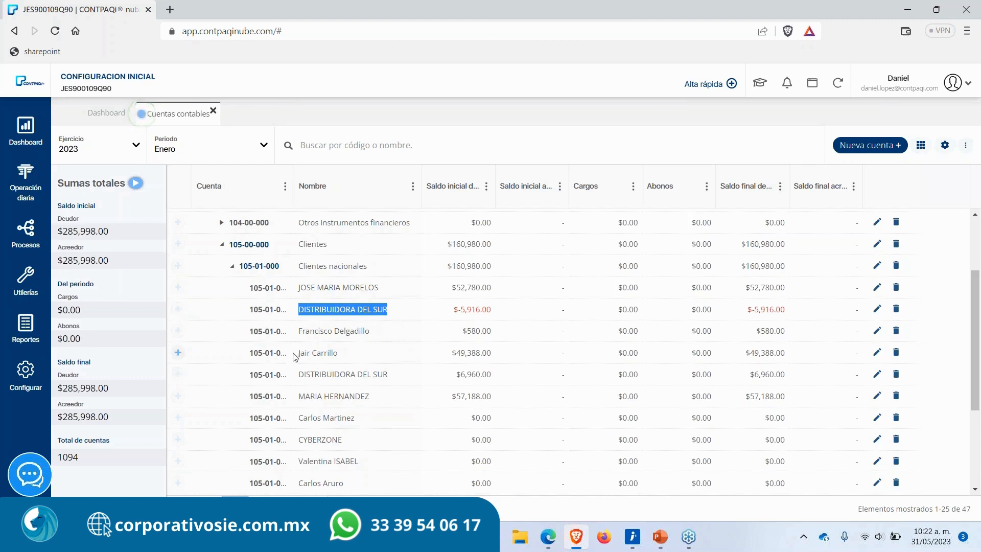
{"action": "left_click_drag", "start_coordinate": [302, 355], "coordinate": [364, 360]}
{"action": "left_click_drag", "start_coordinate": [298, 375], "coordinate": [401, 379]}
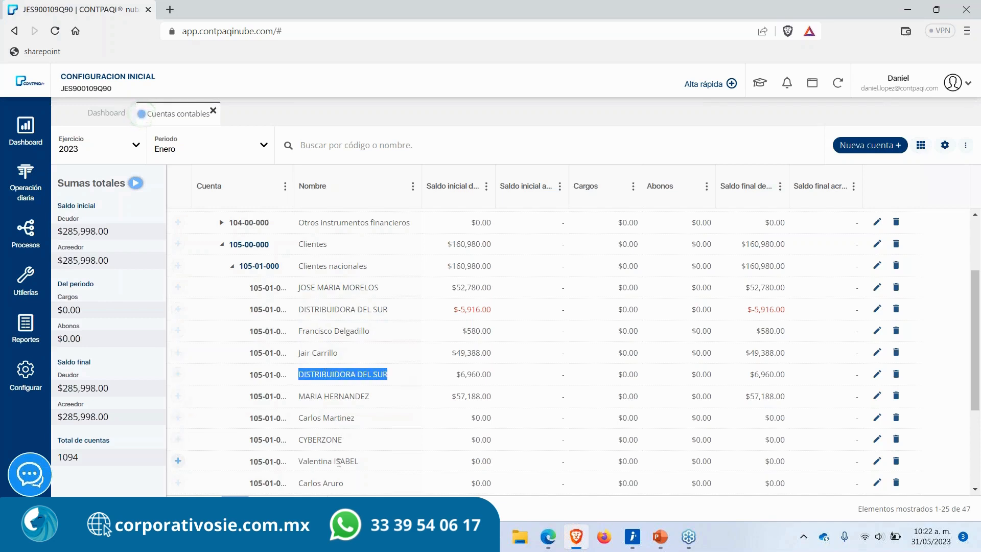
{"action": "scroll", "coordinate": [339, 462], "scroll_direction": "down", "scroll_amount": 1}
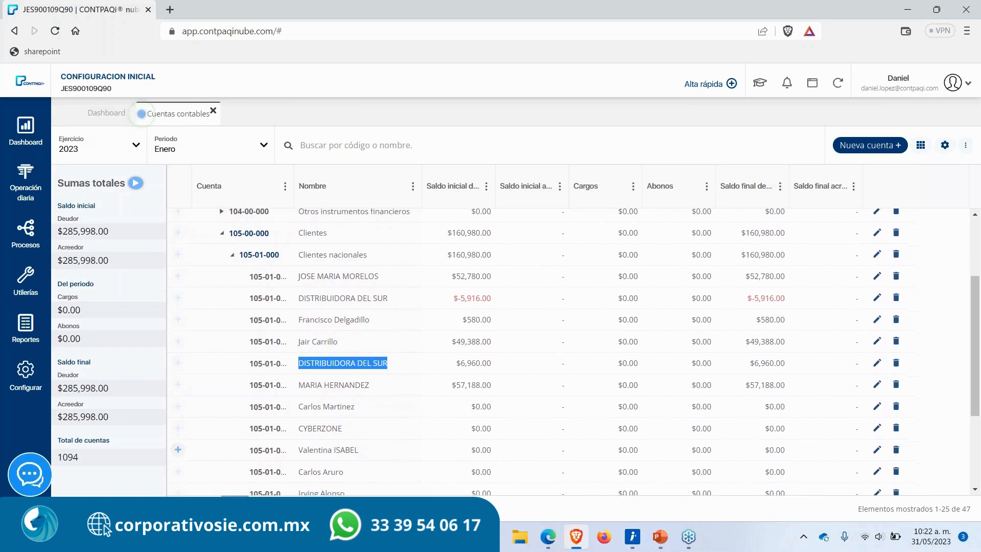
{"action": "left_click_drag", "start_coordinate": [445, 234], "coordinate": [507, 235]}
{"action": "left_click_drag", "start_coordinate": [442, 255], "coordinate": [509, 253]}
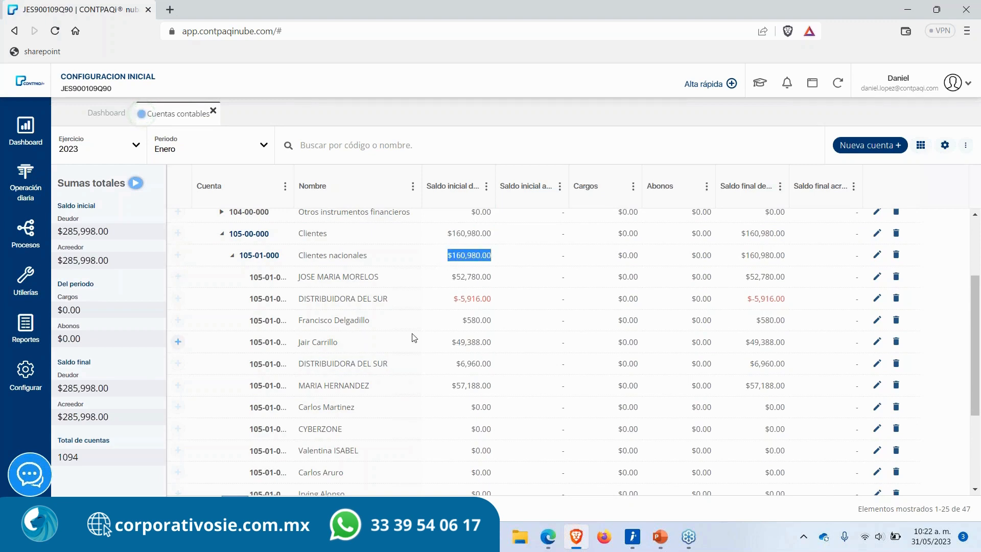
{"action": "left_click_drag", "start_coordinate": [298, 300], "coordinate": [397, 301]}
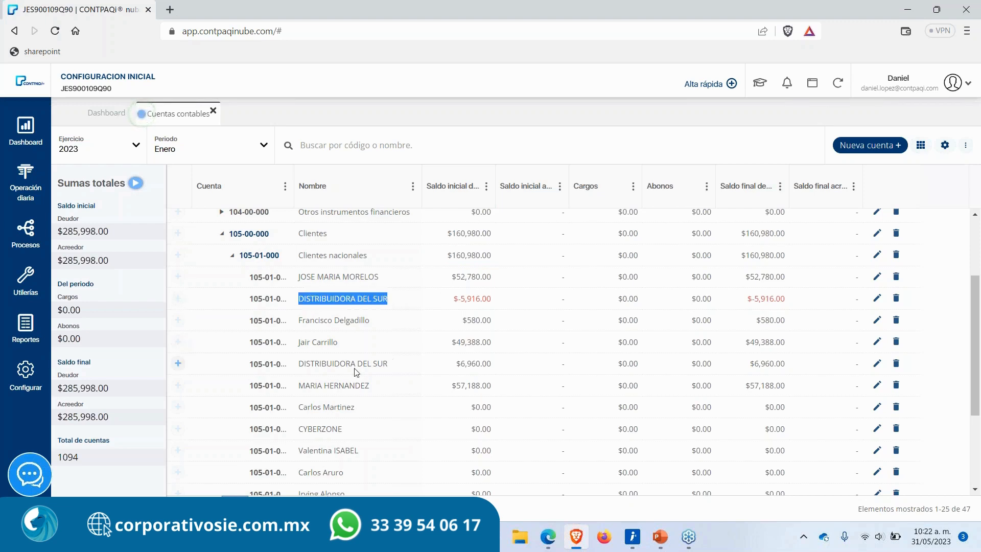
{"action": "scroll", "coordinate": [289, 399], "scroll_direction": "down", "scroll_amount": 3}
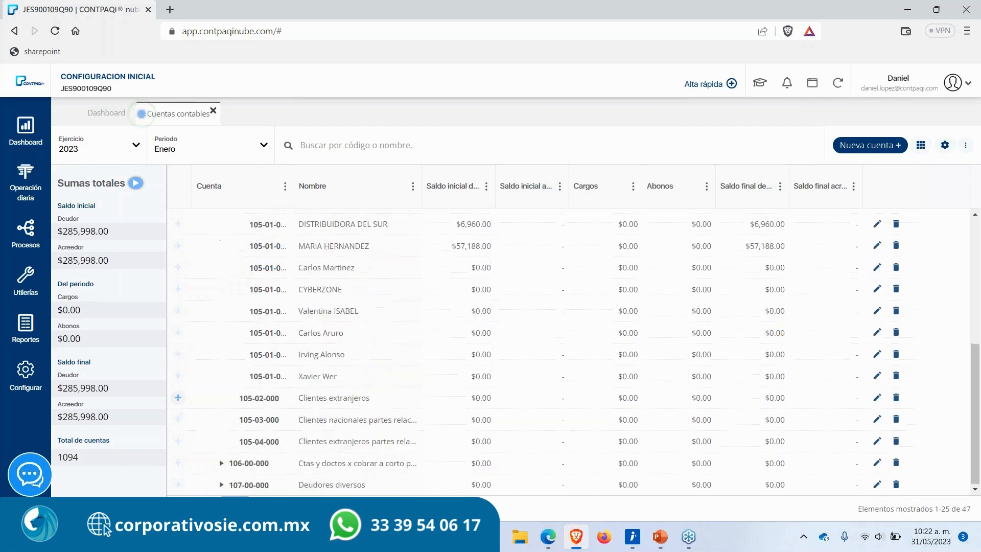
{"action": "scroll", "coordinate": [289, 396], "scroll_direction": "up", "scroll_amount": 3}
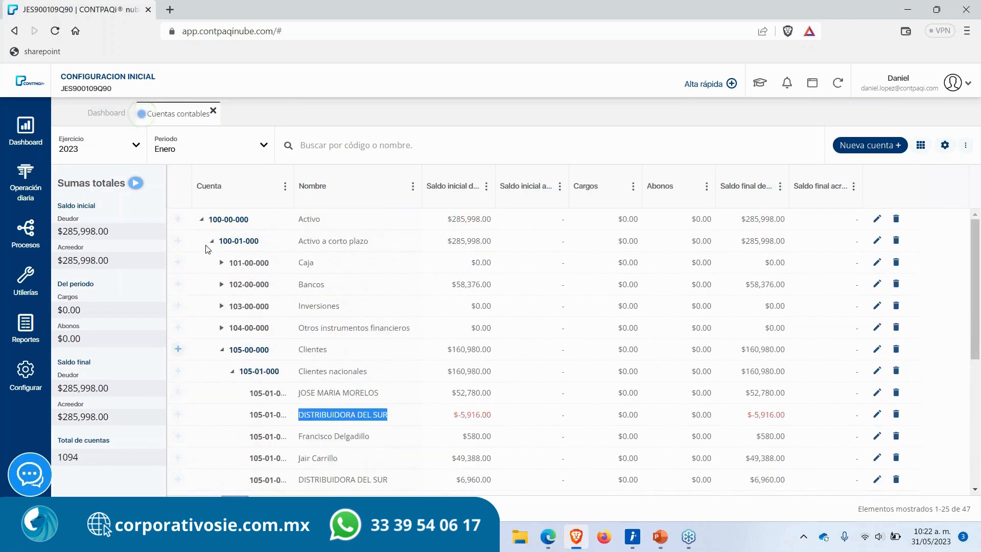
Step: Create a new account 900-00-000 named Estadisticas with account type Estadísticas deudora, save it and close the dialog
{"action": "left_click", "coordinate": [202, 220]}
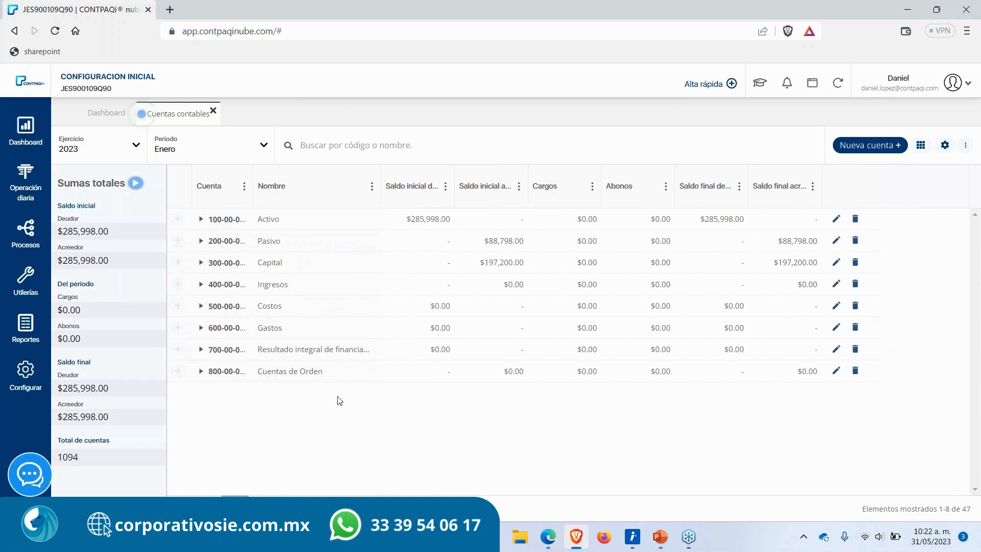
{"action": "left_click", "coordinate": [873, 147]}
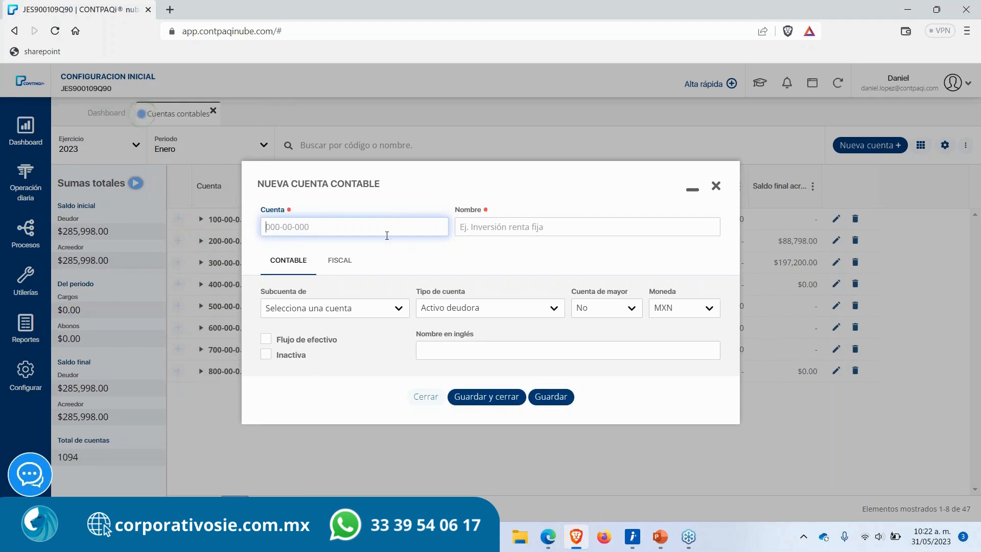
{"action": "type", "text": "900-00-000"}
{"action": "key", "text": "Tab"}
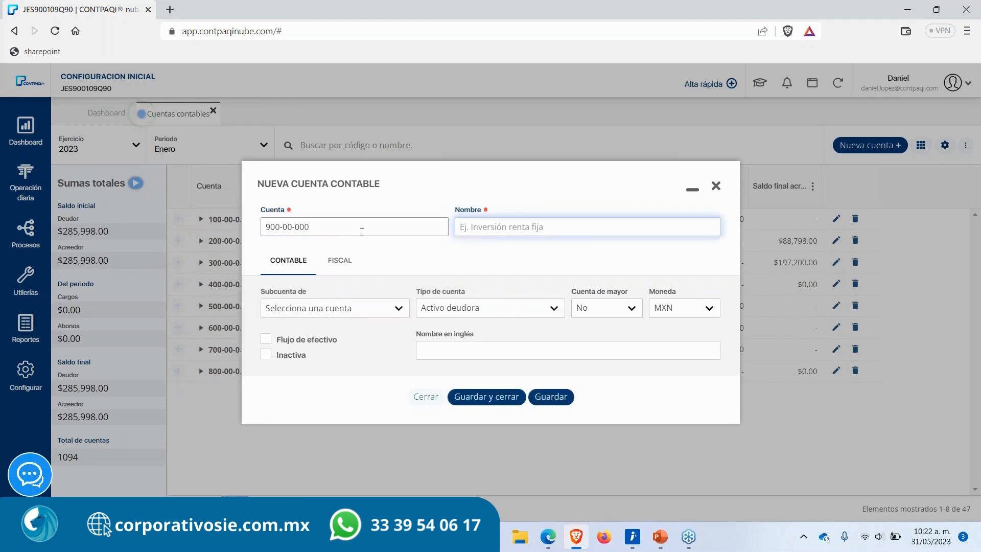
{"action": "type", "text": "Estadisticas"}
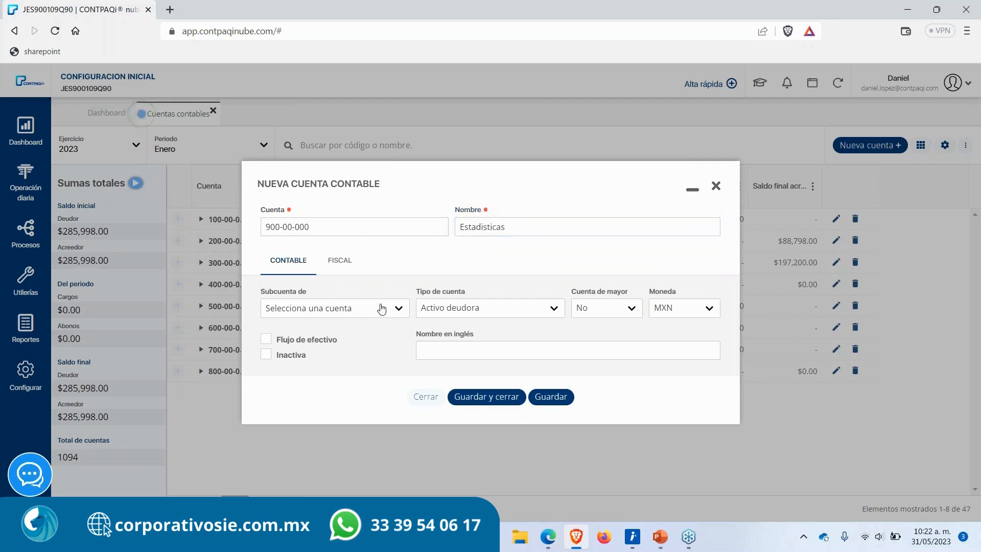
{"action": "left_click", "coordinate": [531, 307]}
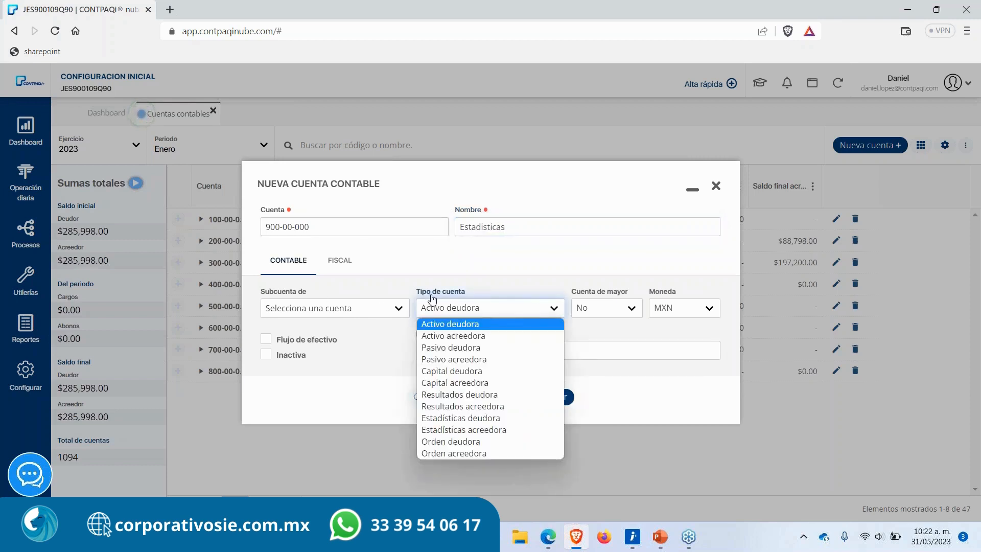
{"action": "left_click", "coordinate": [465, 420]}
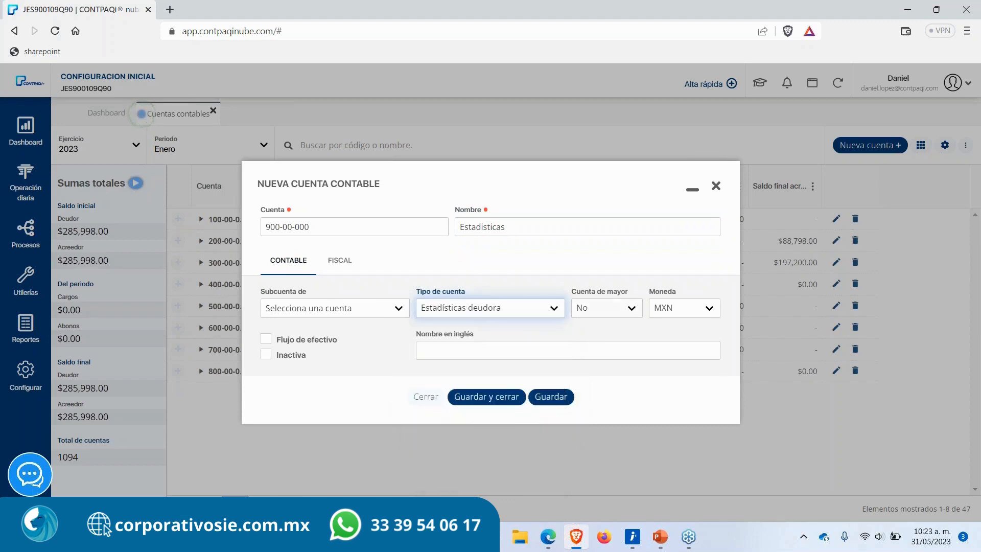
{"action": "left_click", "coordinate": [544, 400]}
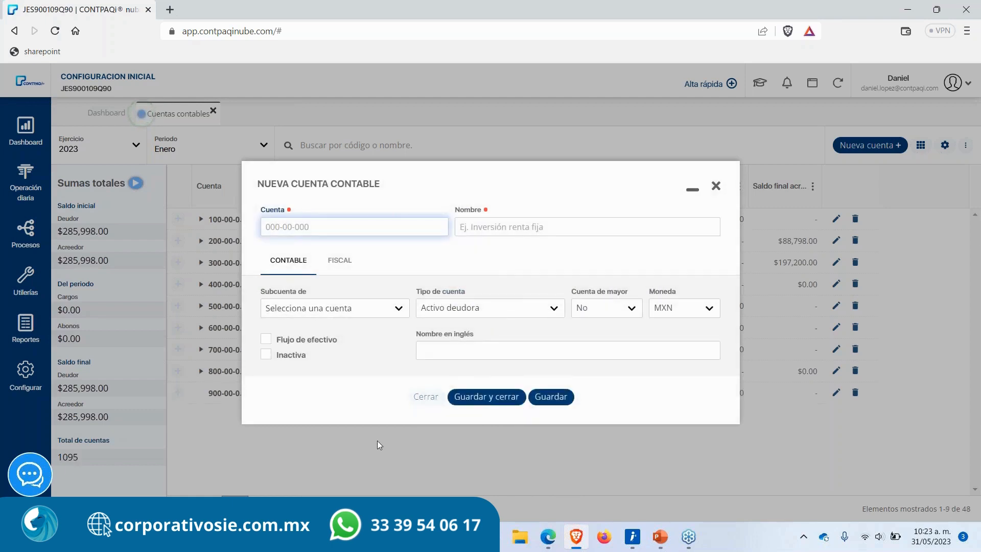
{"action": "left_click", "coordinate": [715, 186]}
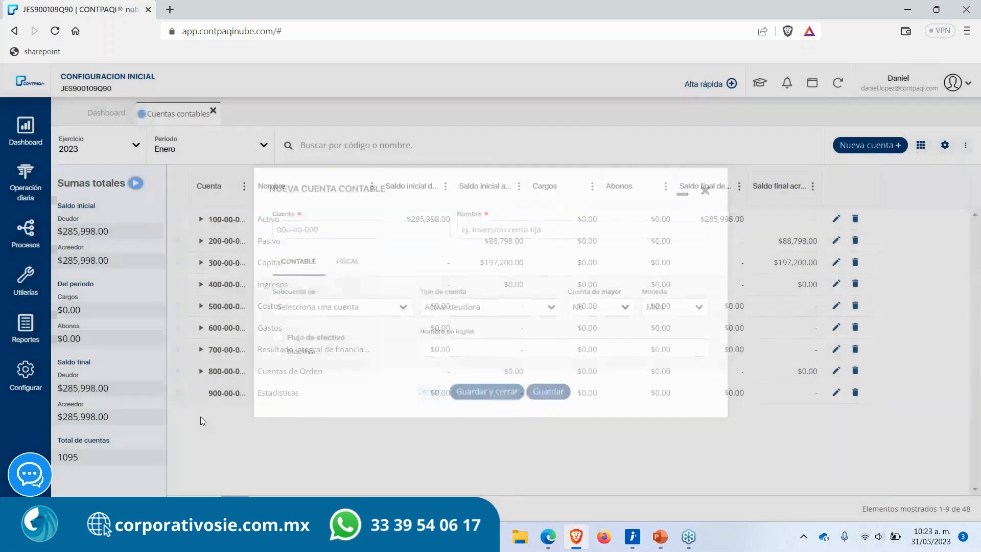
Step: Add subaccount 900-01-000 named Estadisticas de cliente frecuente under Estadisticas, fix its spelling, and save and close
{"action": "left_click", "coordinate": [179, 393]}
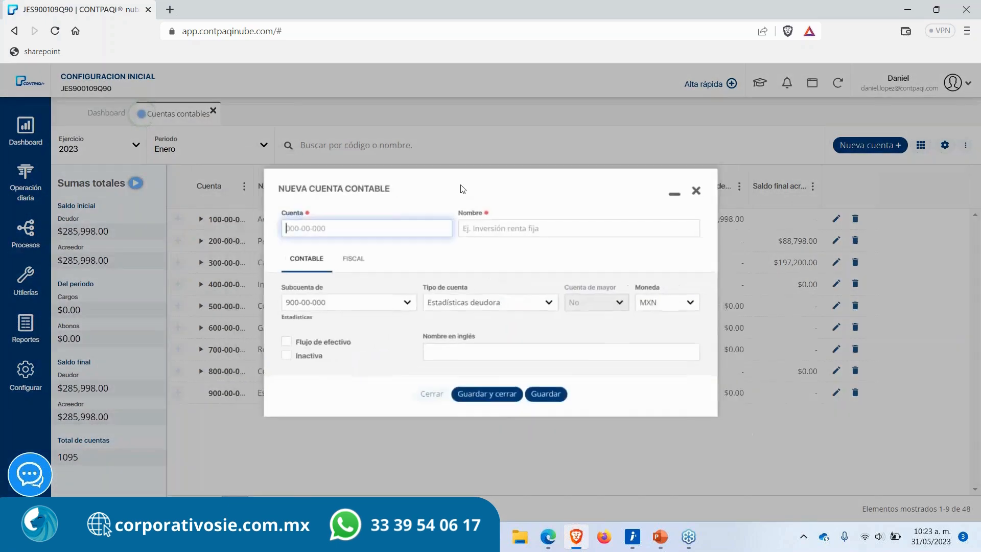
{"action": "type", "text": "900"}
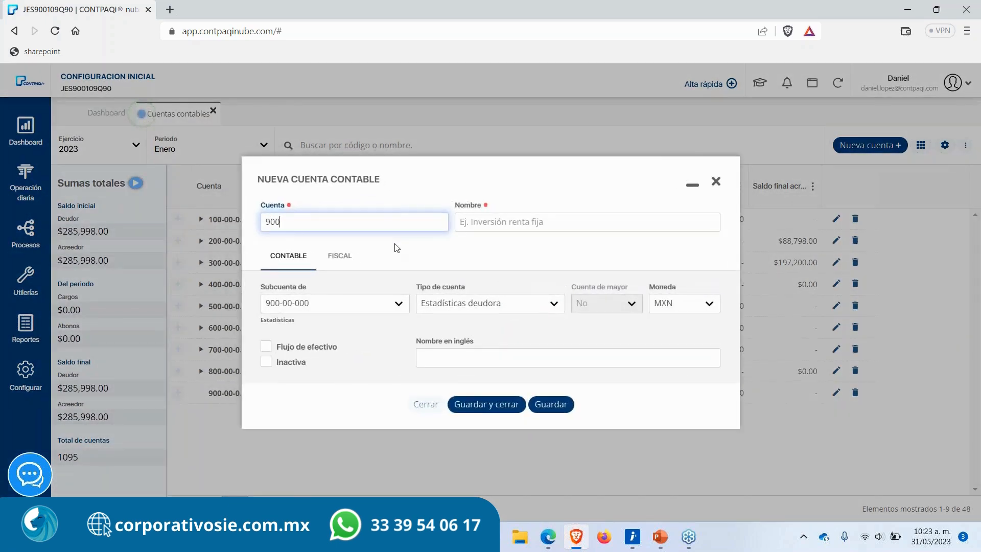
{"action": "type", "text": "-01-000"}
{"action": "key", "text": "Tab"}
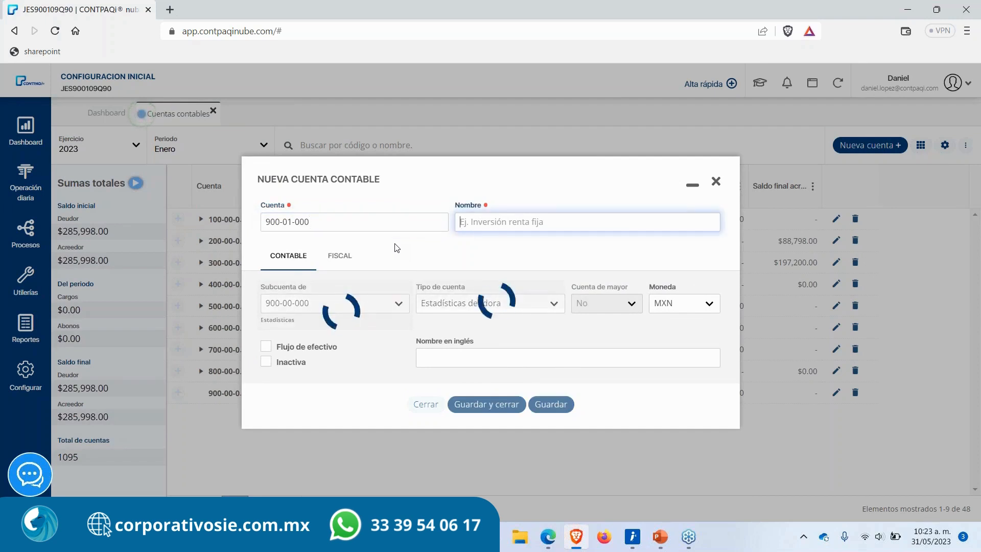
{"action": "type", "text": "Estadisticas de cliente frecuente"}
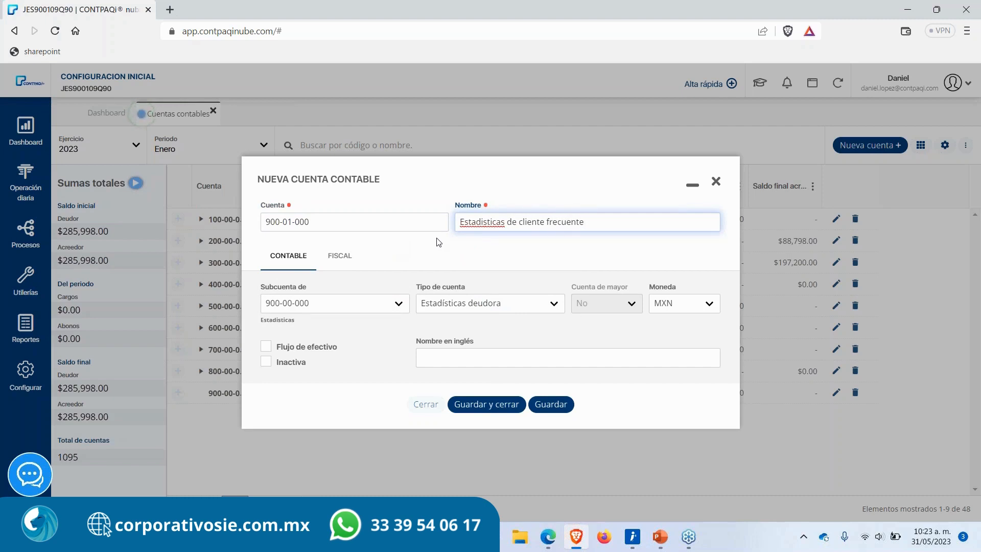
{"action": "right_click", "coordinate": [474, 221]}
{"action": "left_click", "coordinate": [498, 234]}
{"action": "left_click", "coordinate": [512, 407]}
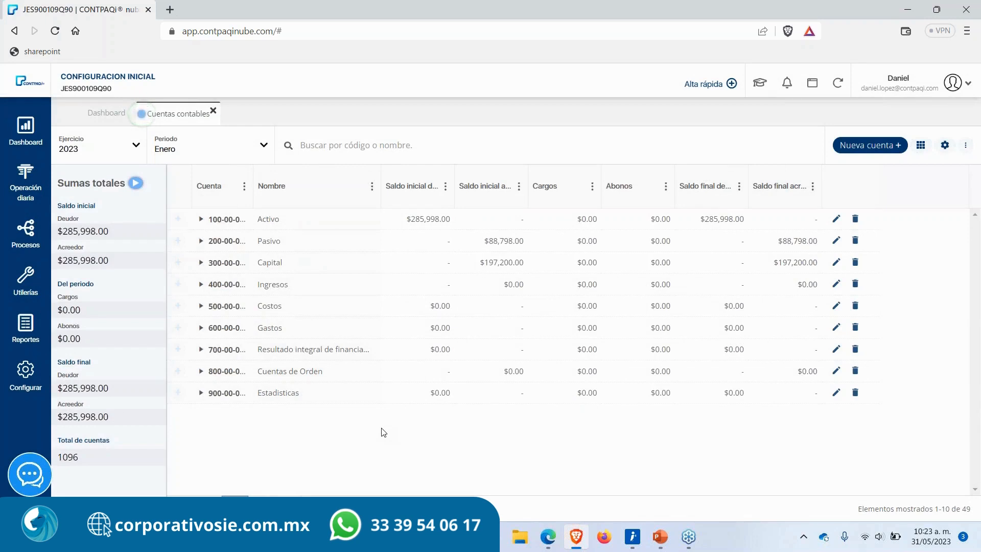
Step: Expand Estadisticas to check the new subaccount, close the accounts tab and open the Grupos estadísticos catalog
{"action": "left_click", "coordinate": [200, 393]}
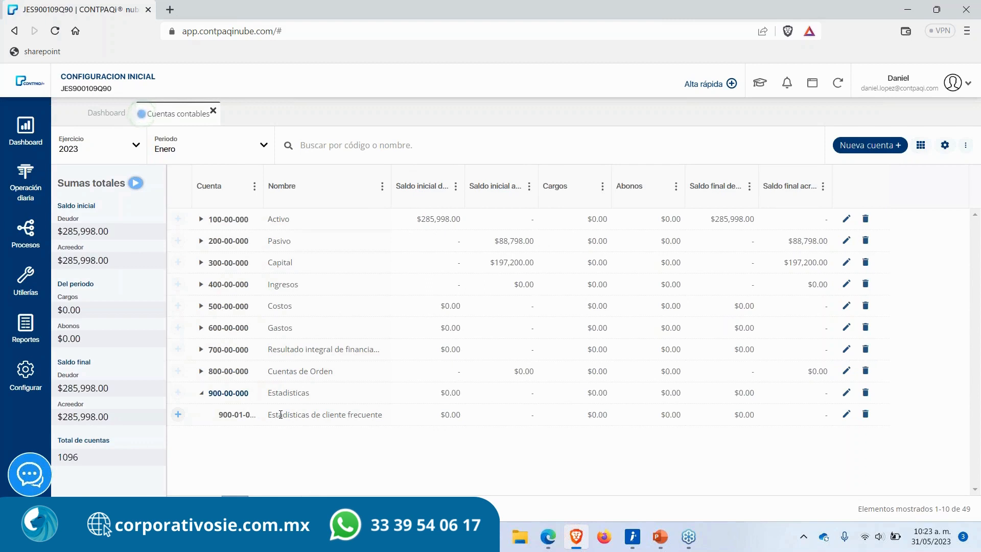
{"action": "left_click", "coordinate": [213, 111]}
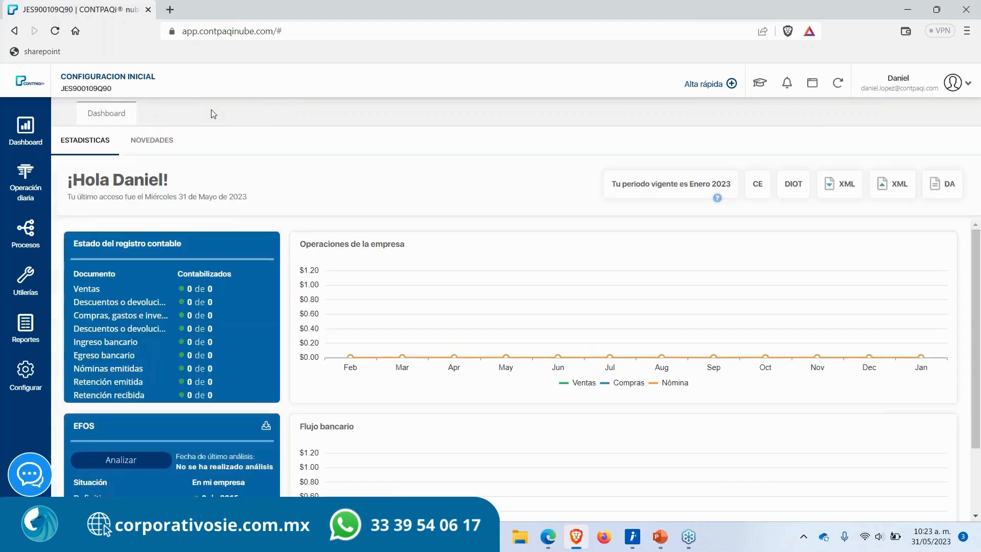
{"action": "left_click", "coordinate": [32, 196]}
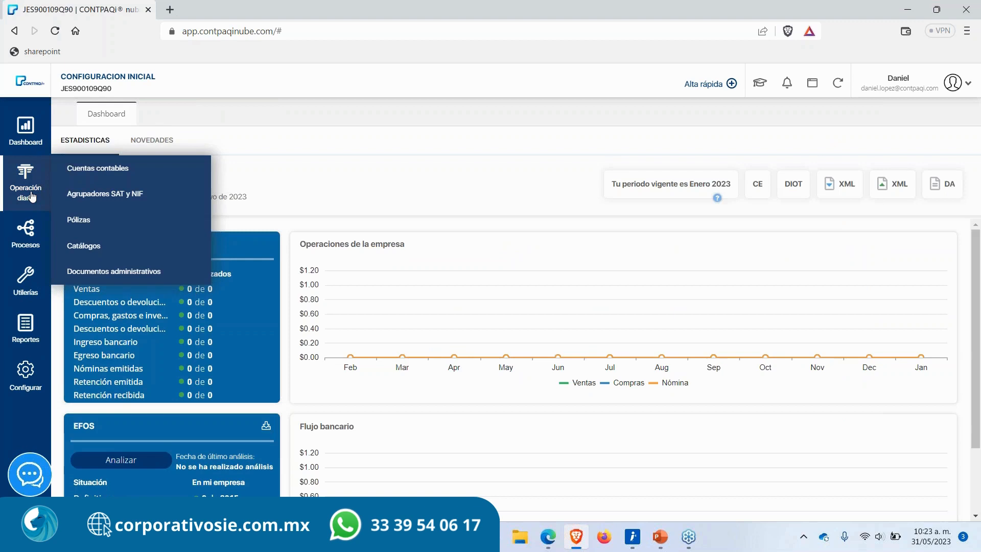
{"action": "left_click", "coordinate": [85, 247]}
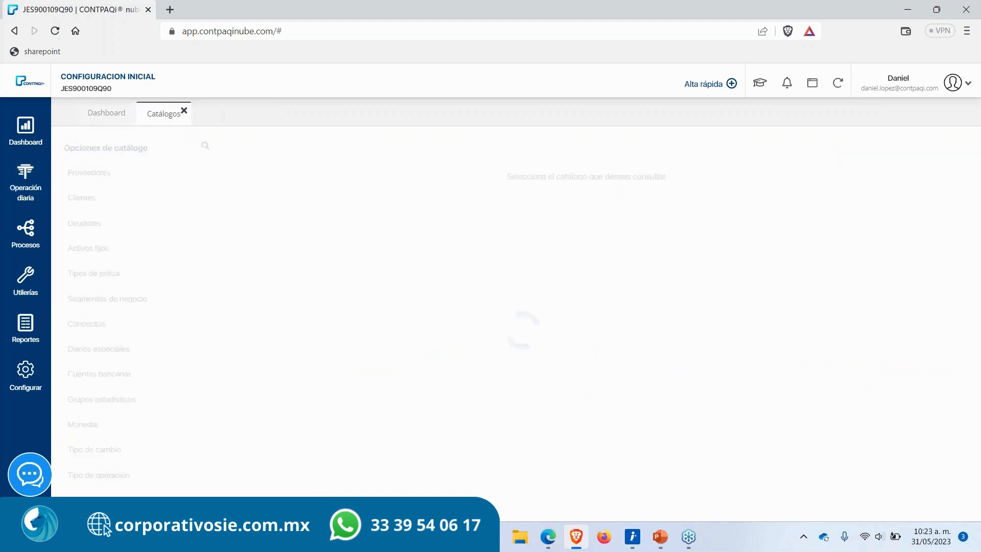
{"action": "left_click", "coordinate": [105, 402]}
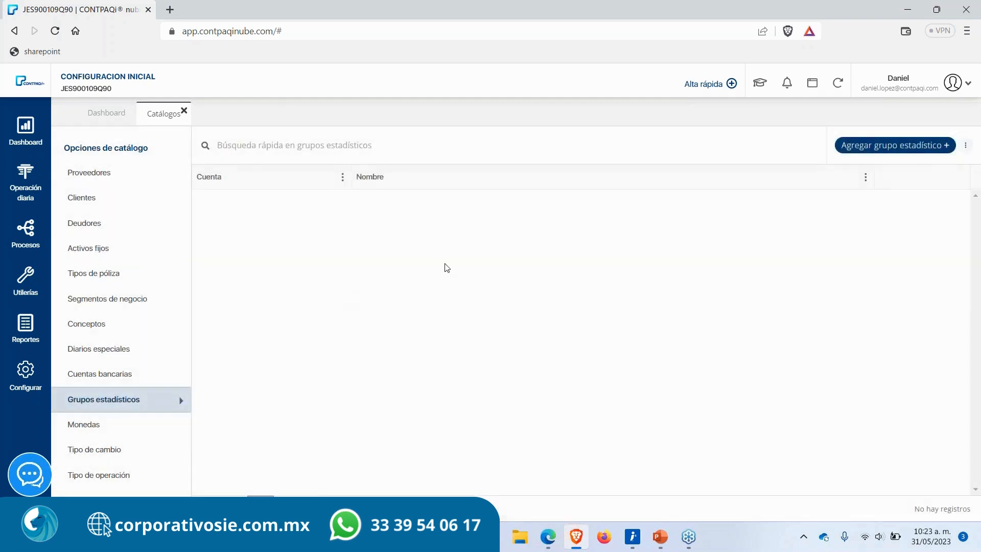
Step: Start a new statistical group and pick account 900-01-000 Estadisticas de cliente frecuente as its account
{"action": "left_click", "coordinate": [870, 148]}
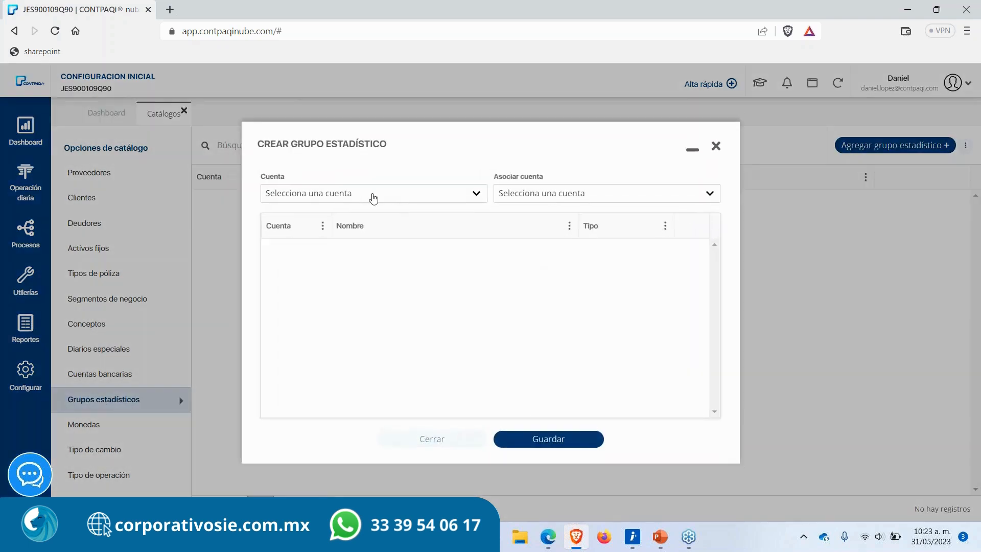
{"action": "left_click", "coordinate": [371, 197]}
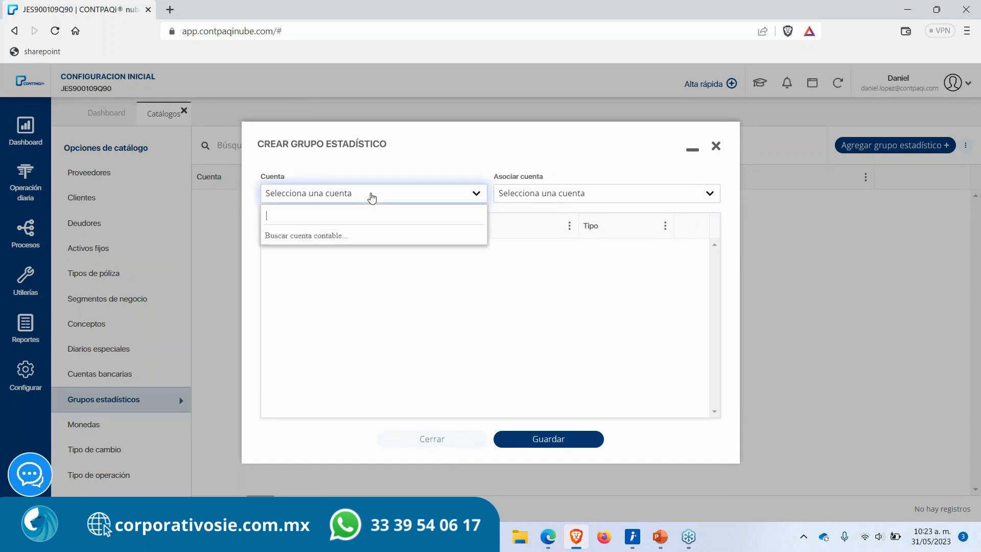
{"action": "type", "text": "esta"}
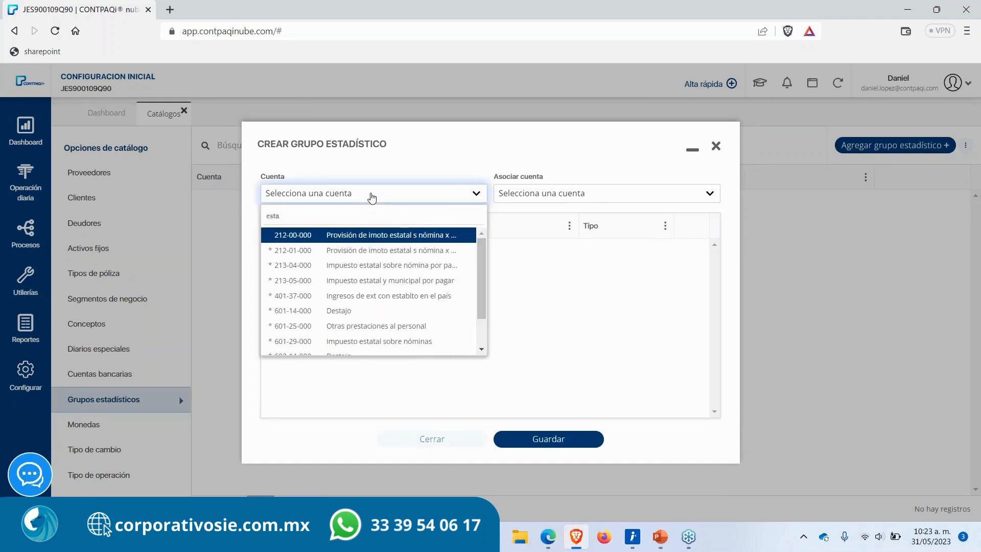
{"action": "type", "text": "dis"}
{"action": "key", "text": "BackSpace"}
{"action": "key", "text": "BackSpace"}
{"action": "key", "text": "BackSpace"}
{"action": "key", "text": "BackSpace"}
{"action": "key", "text": "BackSpace"}
{"action": "key", "text": "BackSpace"}
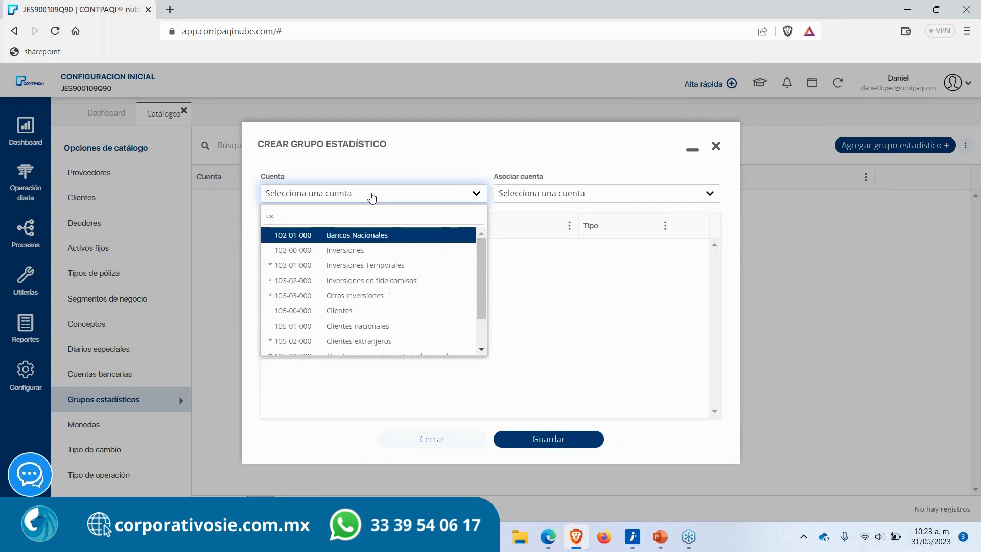
{"action": "type", "text": "90001"}
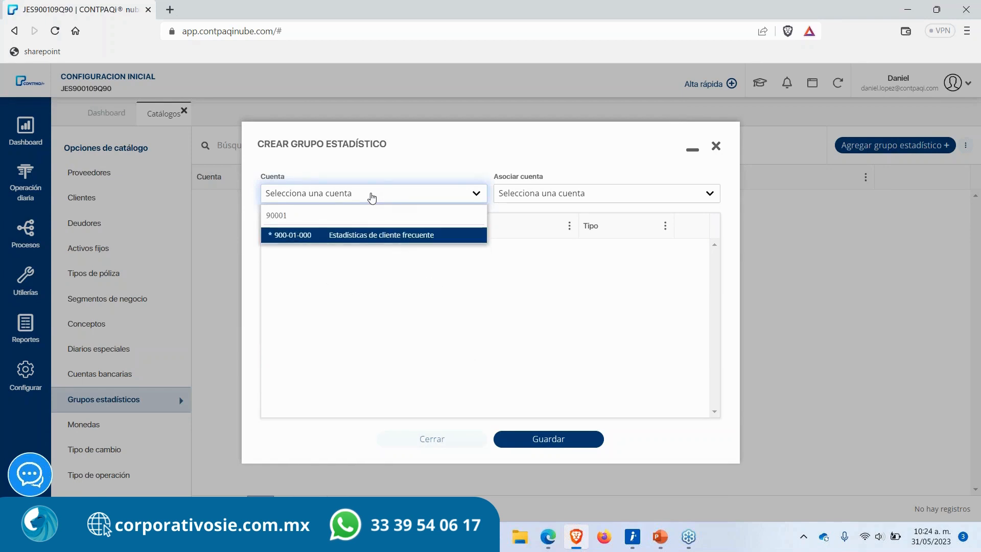
{"action": "left_click", "coordinate": [363, 235]}
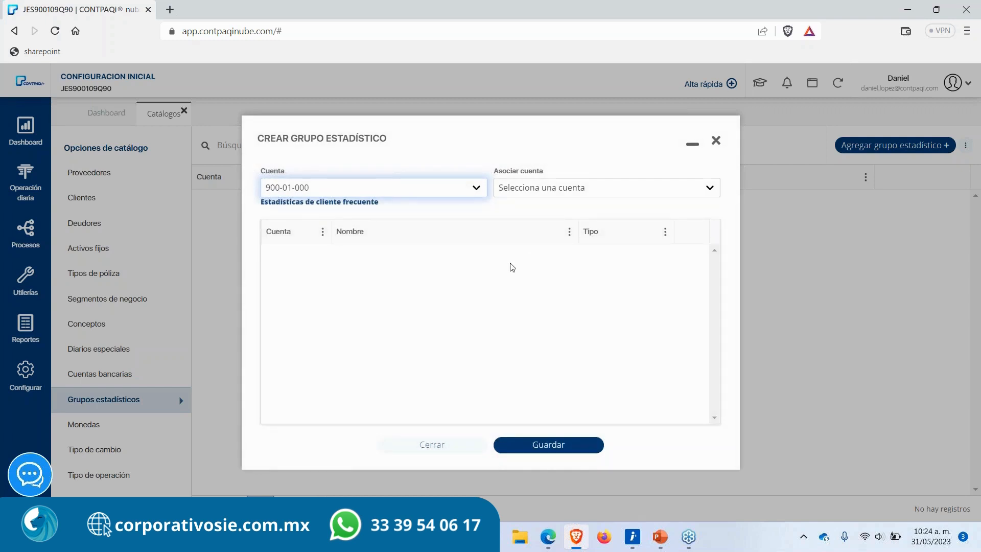
Step: Associate both DISTRIBUIDORA DEL SUR client accounts, 105-01-002 and 105-01-005, with the statistical group
{"action": "left_click", "coordinate": [552, 193]}
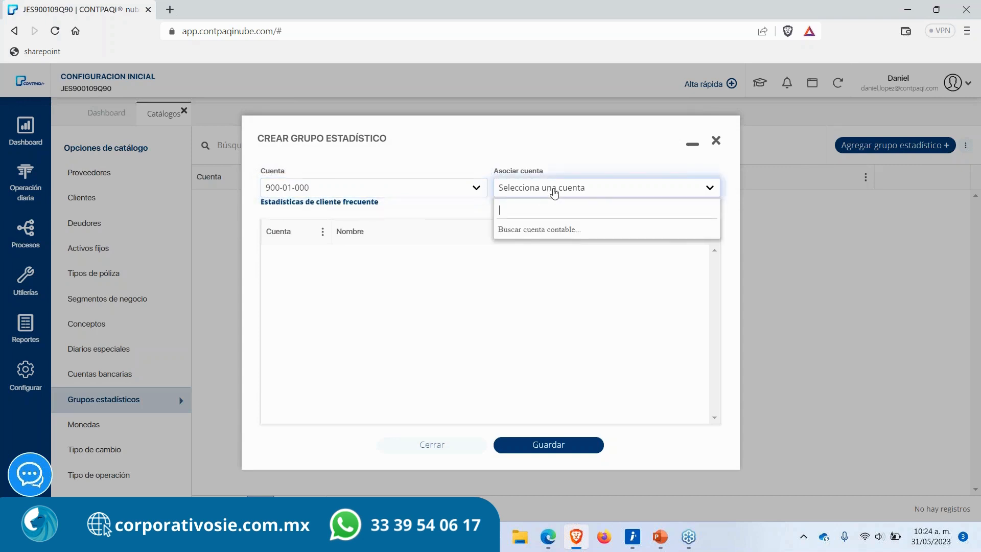
{"action": "type", "text": "dis"}
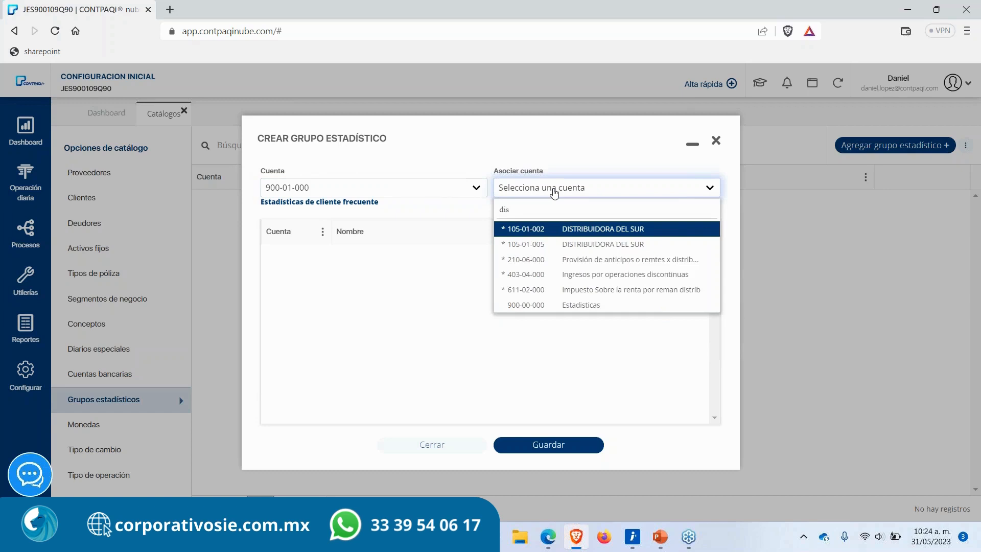
{"action": "key", "text": "Return"}
{"action": "left_click_drag", "start_coordinate": [306, 259], "coordinate": [280, 262]}
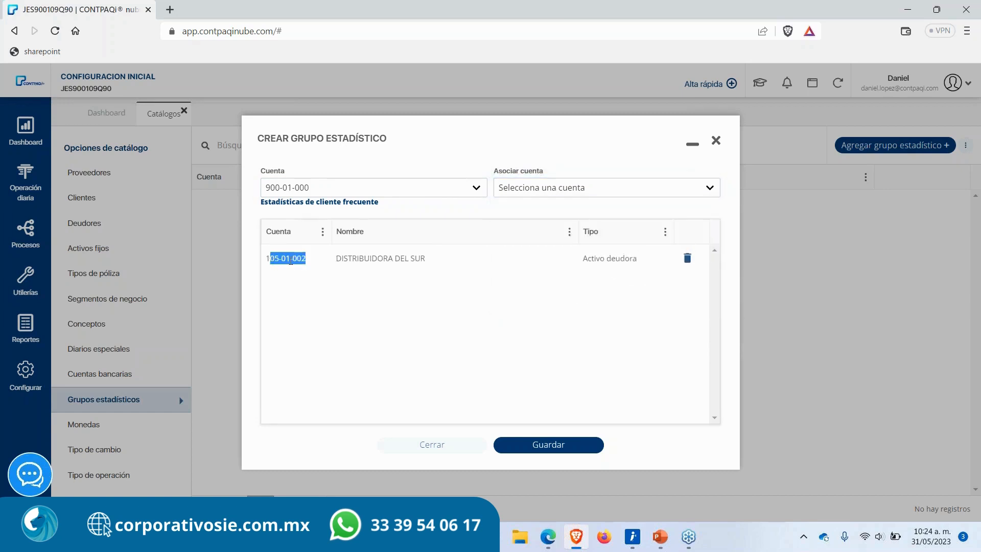
{"action": "left_click", "coordinate": [588, 188]}
{"action": "type", "text": "distr"}
{"action": "key", "text": "Down"}
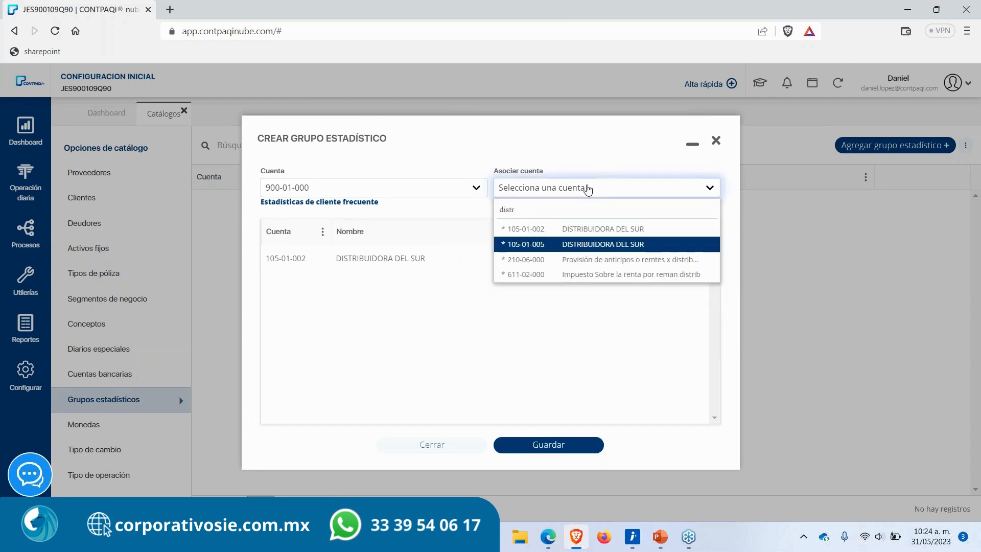
{"action": "key", "text": "Return"}
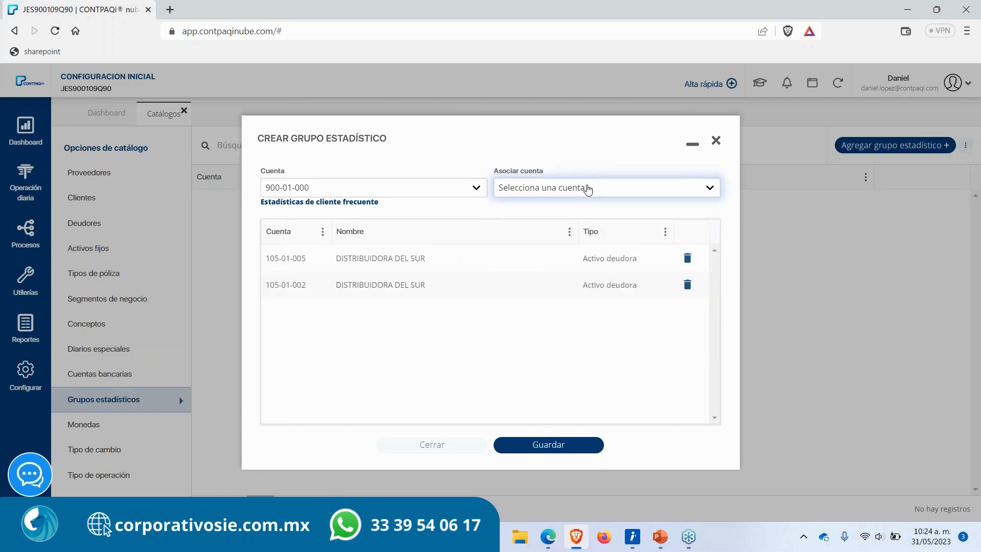
Step: Associate client account 105-01-004 with the group and save the statistical group
{"action": "left_click", "coordinate": [588, 188]}
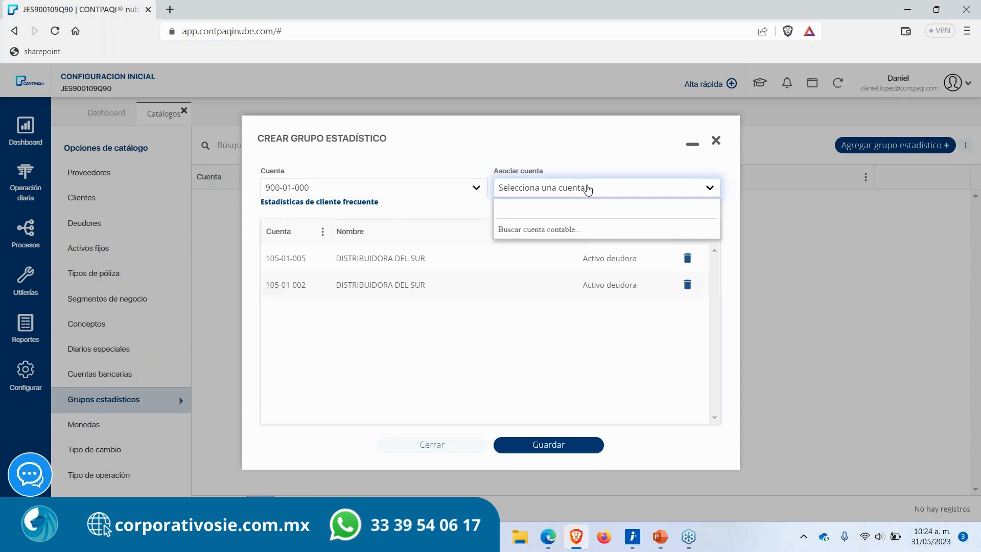
{"action": "type", "text": "jair"}
{"action": "key", "text": "Return"}
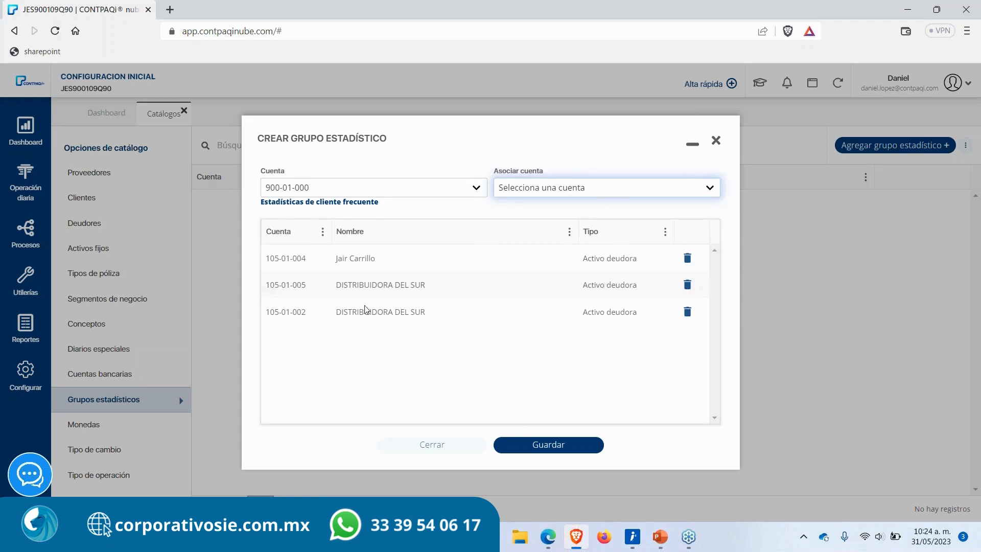
{"action": "left_click_drag", "start_coordinate": [335, 266], "coordinate": [643, 325]}
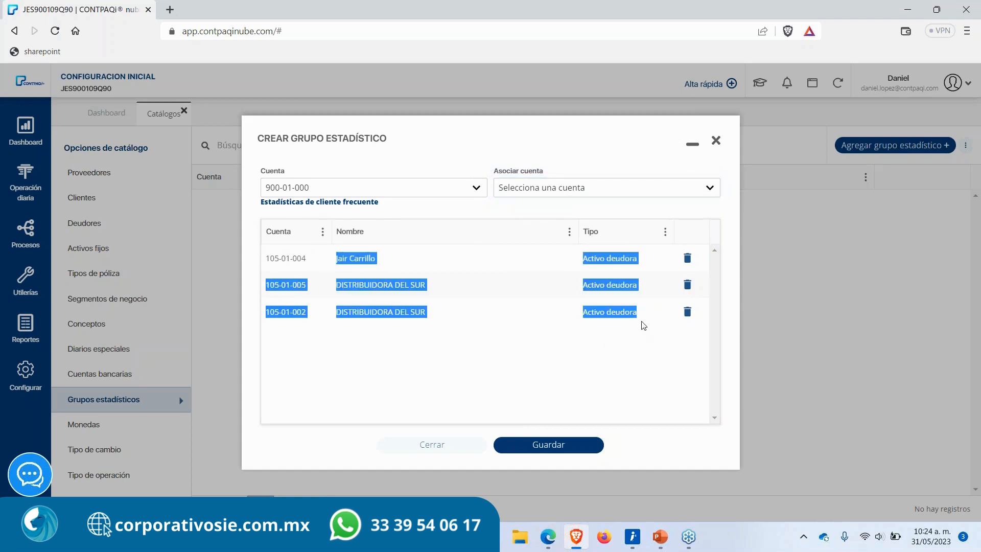
{"action": "left_click", "coordinate": [546, 312]}
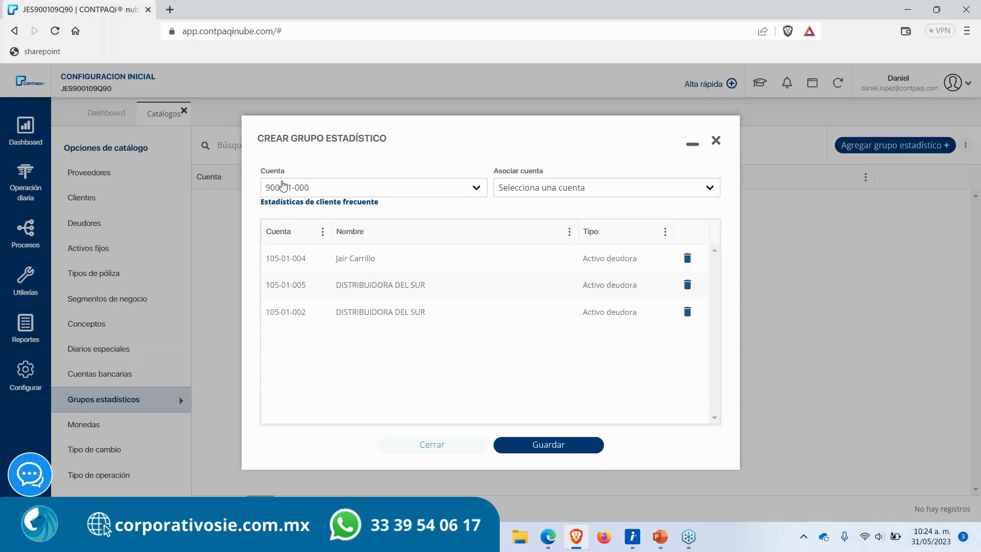
{"action": "left_click", "coordinate": [529, 444]}
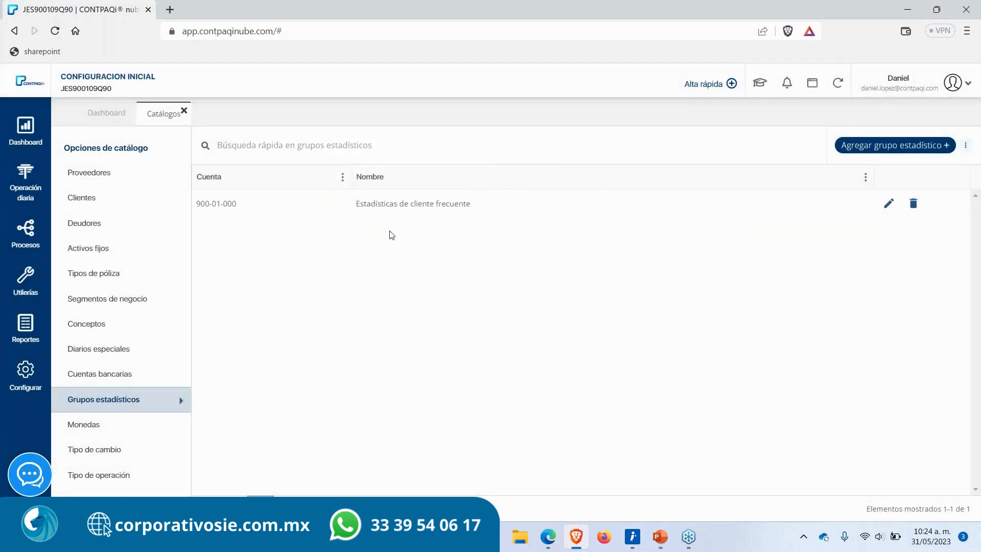
Step: Open the chart of accounts and expand the Estadisticas account to view its subaccount
{"action": "left_click", "coordinate": [24, 179]}
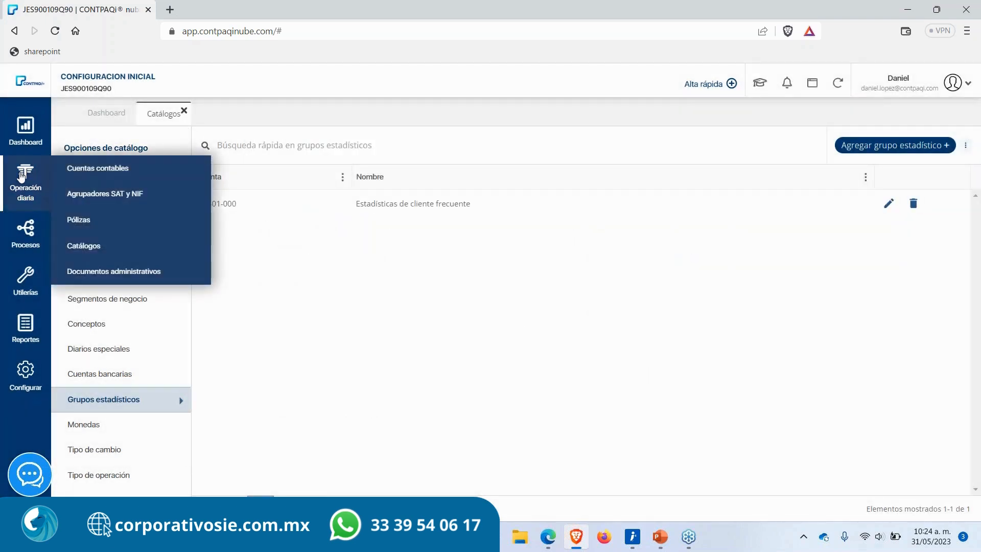
{"action": "left_click", "coordinate": [78, 171]}
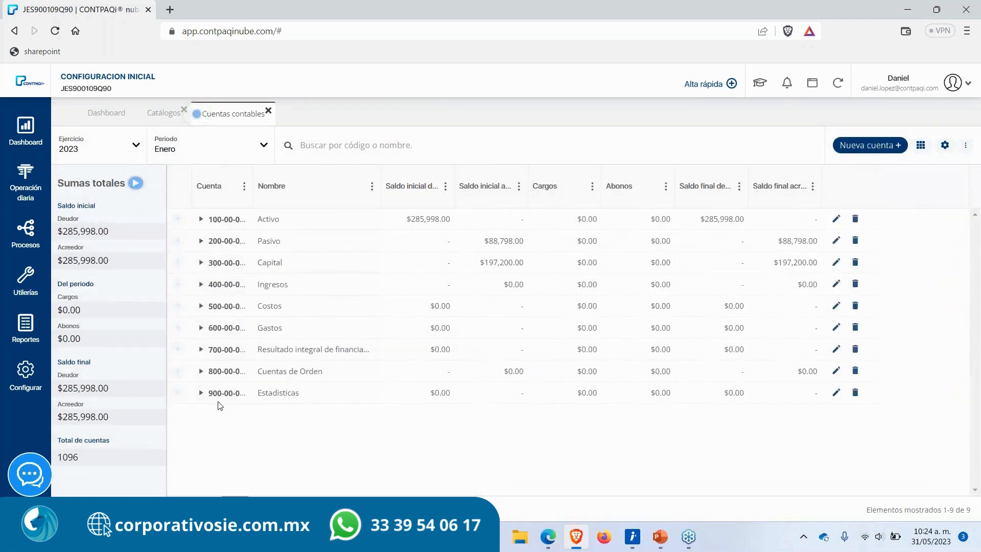
{"action": "left_click", "coordinate": [200, 393]}
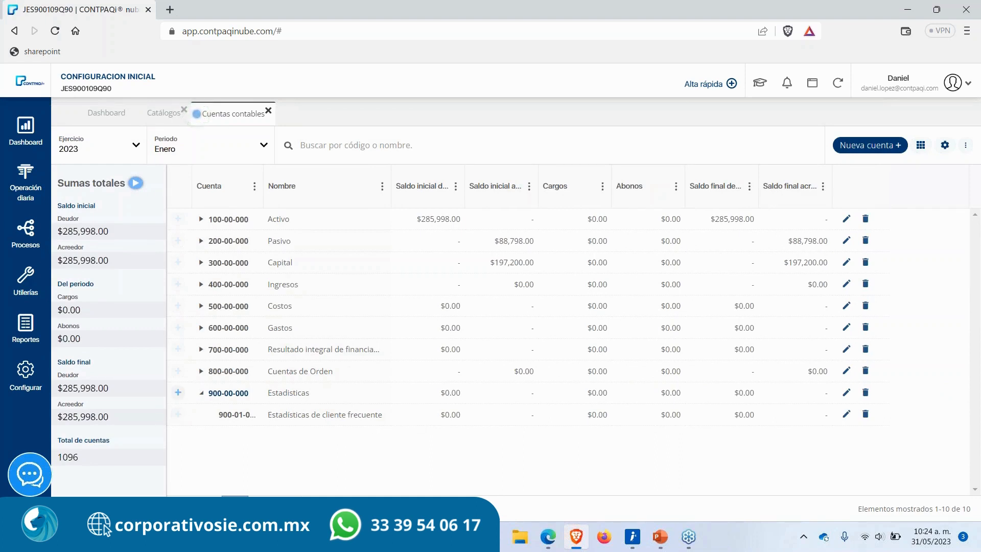
Step: Open the reports section and launch the Diarios y Pólizas report
{"action": "left_click", "coordinate": [21, 325]}
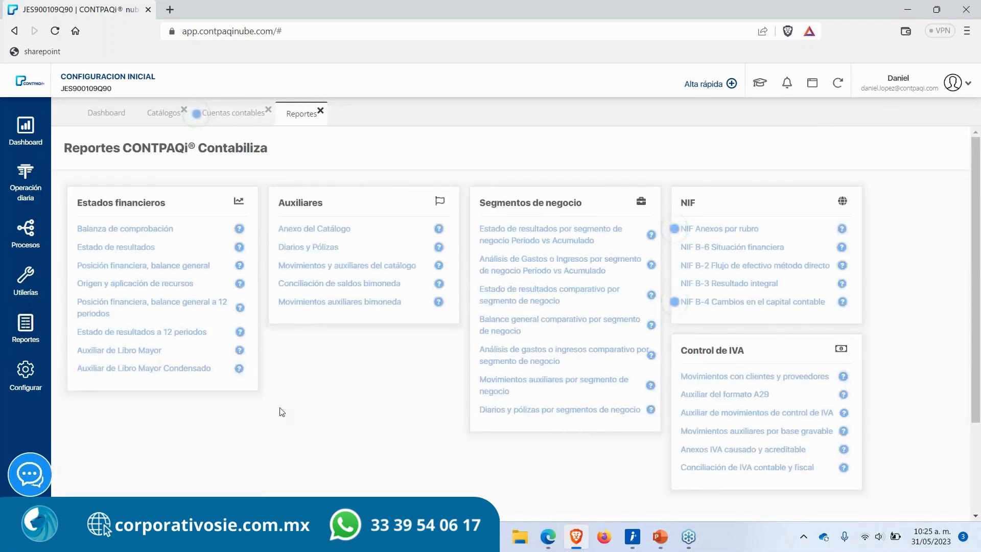
{"action": "scroll", "coordinate": [282, 412], "scroll_direction": "down", "scroll_amount": 2}
{"action": "scroll", "coordinate": [282, 412], "scroll_direction": "up", "scroll_amount": 1}
{"action": "scroll", "coordinate": [282, 412], "scroll_direction": "up", "scroll_amount": 1}
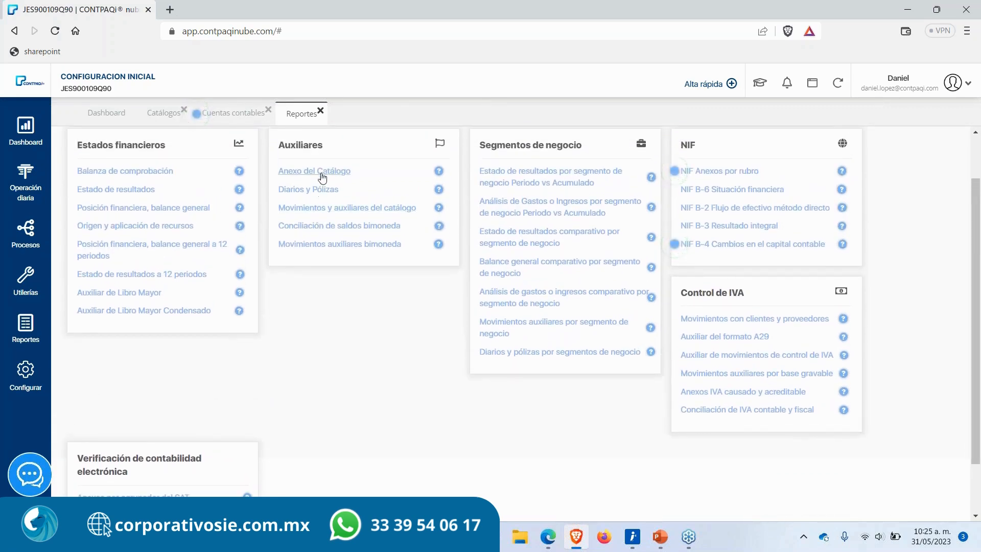
{"action": "left_click", "coordinate": [312, 190]}
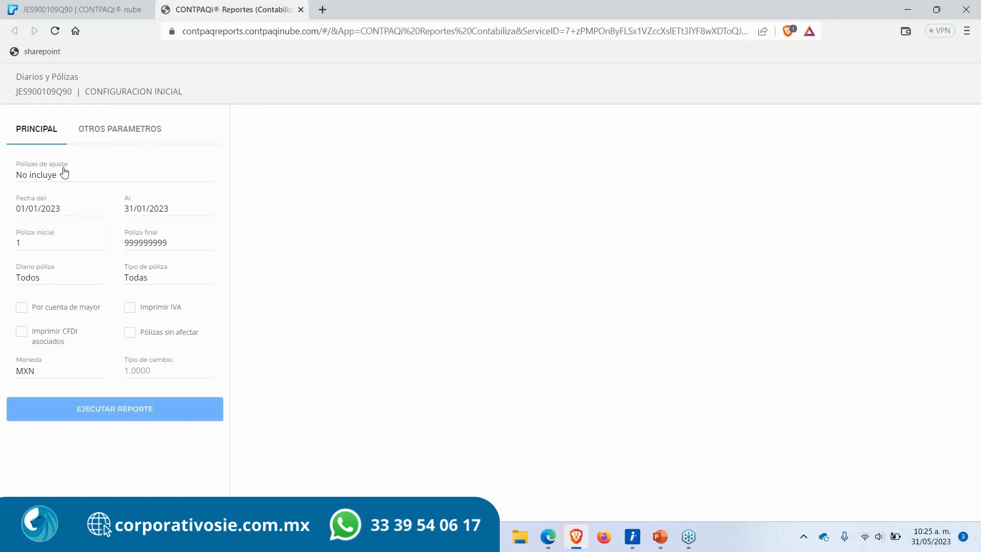
Step: Set the Diarios y Pólizas end date to 31/05/2023 and close the report tab without running it
{"action": "left_click", "coordinate": [63, 174]}
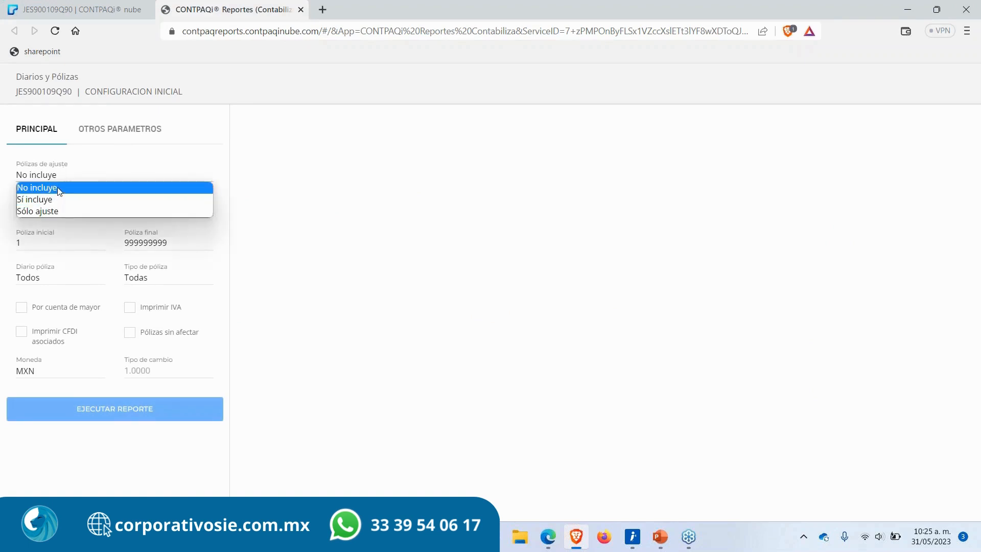
{"action": "left_click", "coordinate": [114, 170]}
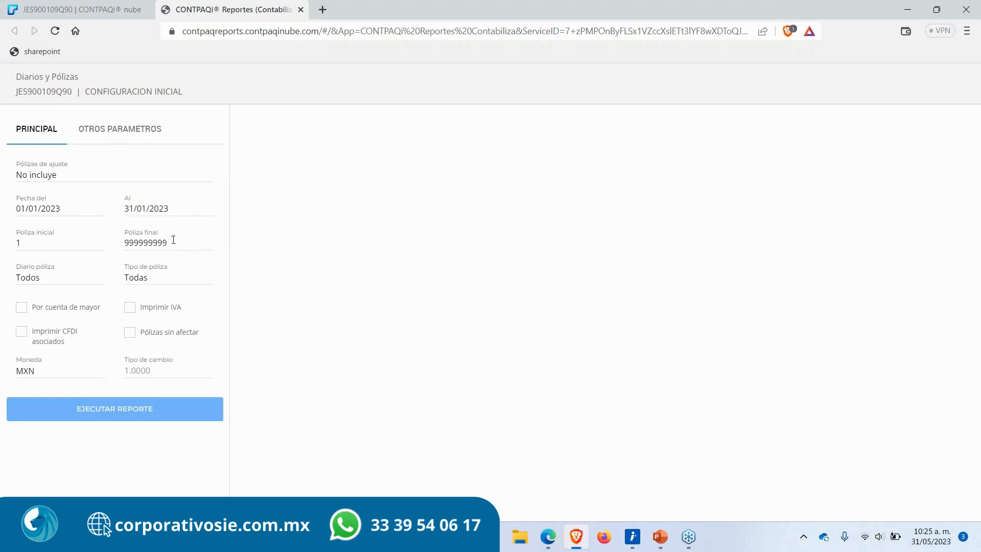
{"action": "left_click_drag", "start_coordinate": [172, 212], "coordinate": [46, 211]}
{"action": "type", "text": "31/05/2023"}
{"action": "key", "text": "Tab"}
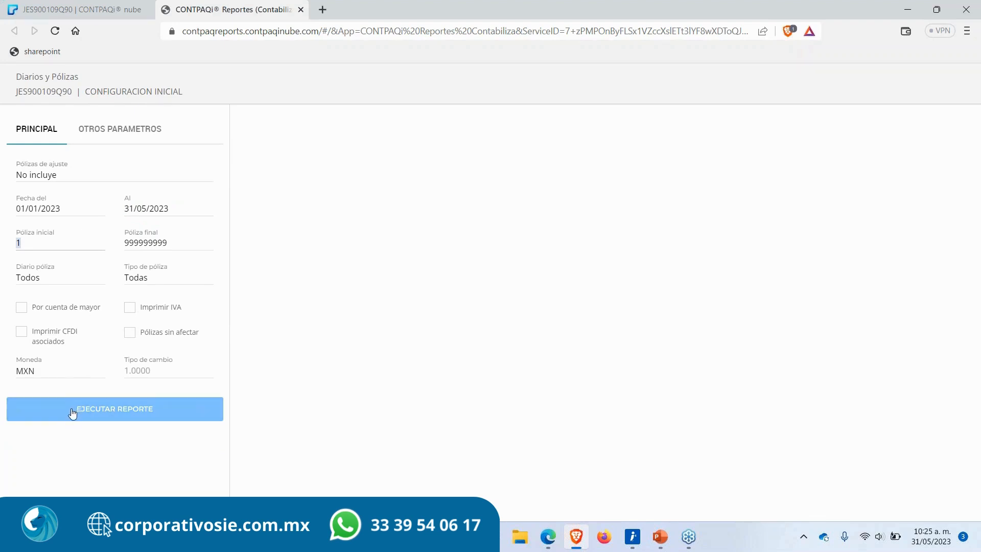
{"action": "left_click", "coordinate": [301, 10]}
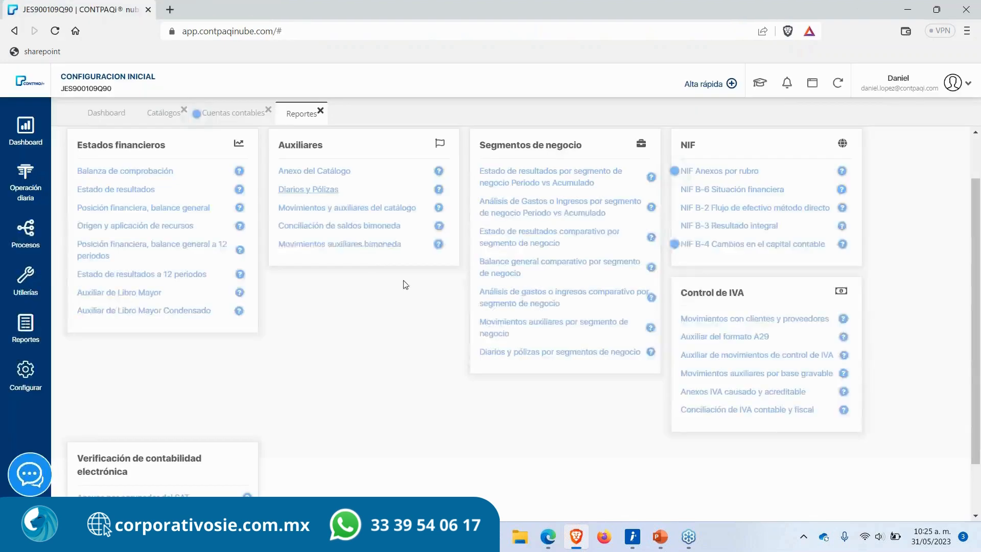
Step: Open the Anexo del Catálogo report and set its period to Mayo, keeping all account levels
{"action": "left_click", "coordinate": [326, 176]}
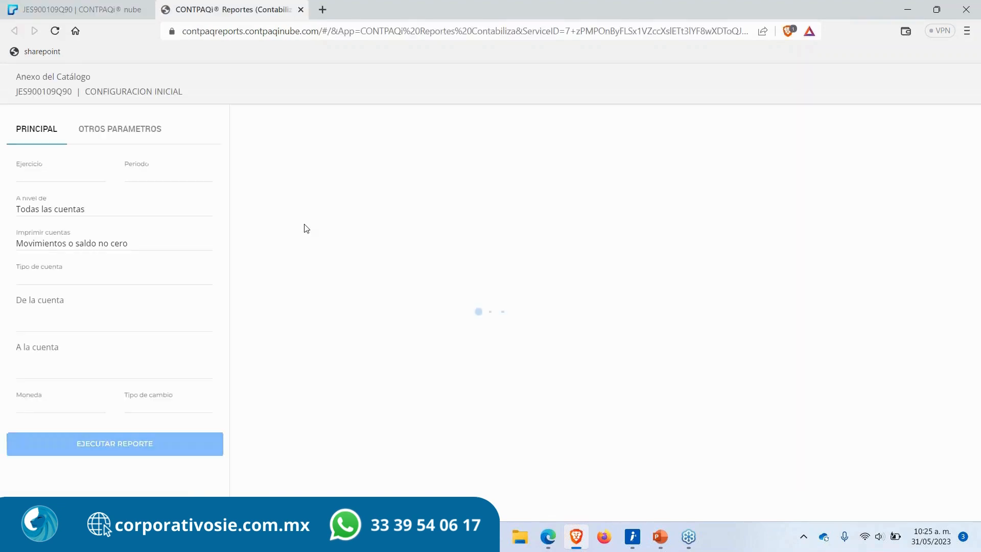
{"action": "left_click", "coordinate": [139, 177]}
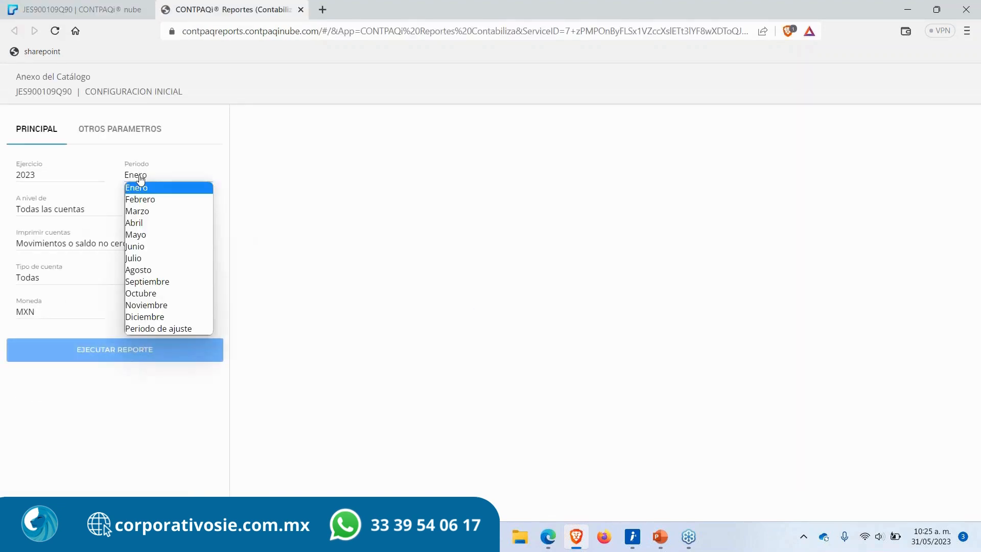
{"action": "left_click", "coordinate": [150, 232]}
{"action": "left_click", "coordinate": [72, 208]}
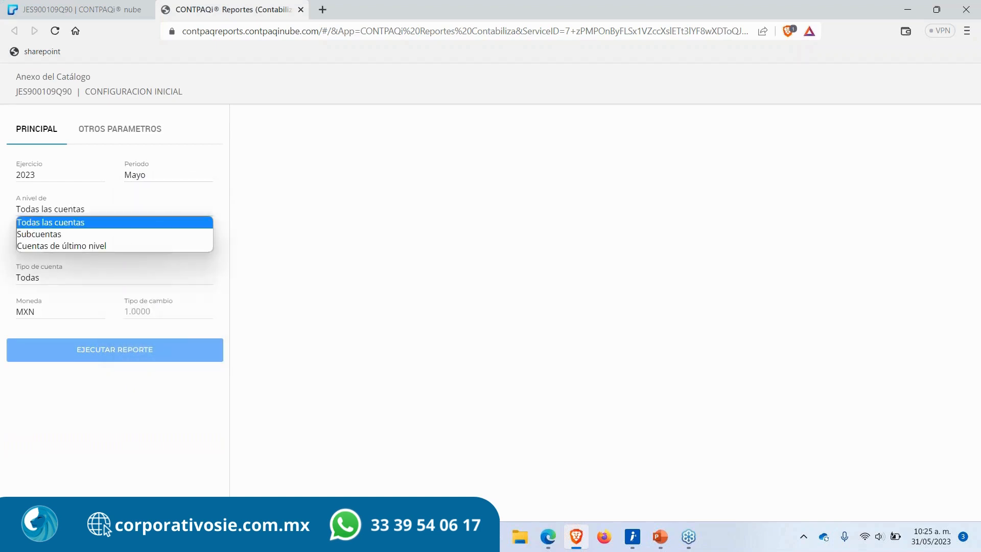
{"action": "left_click", "coordinate": [66, 223]}
{"action": "left_click", "coordinate": [72, 207]}
{"action": "left_click", "coordinate": [71, 210]}
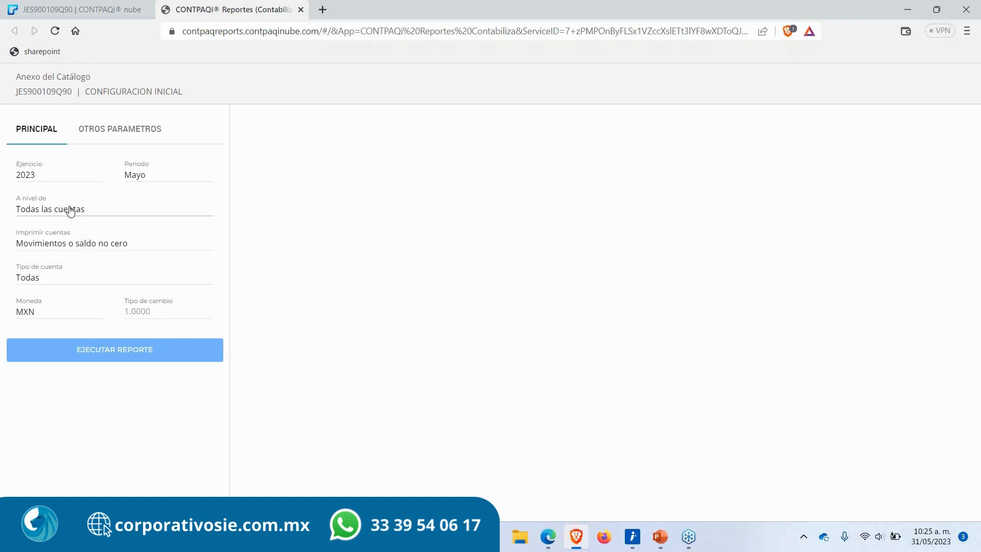
Step: Set the account type to Estadísticas and run the Anexo del Catálogo report
{"action": "left_click", "coordinate": [61, 246]}
{"action": "left_click", "coordinate": [61, 247]}
{"action": "left_click", "coordinate": [48, 278]}
{"action": "left_click", "coordinate": [43, 361]}
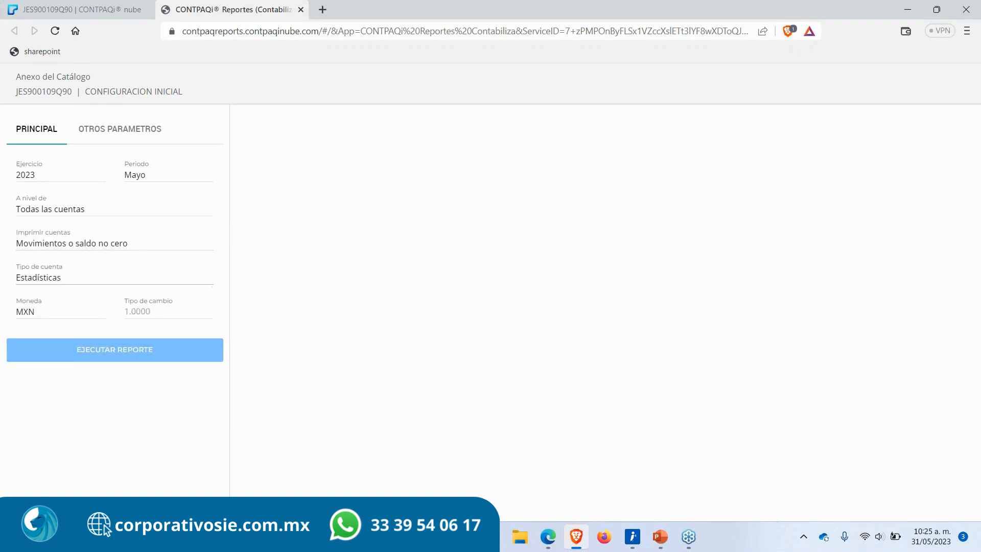
{"action": "left_click", "coordinate": [104, 350]}
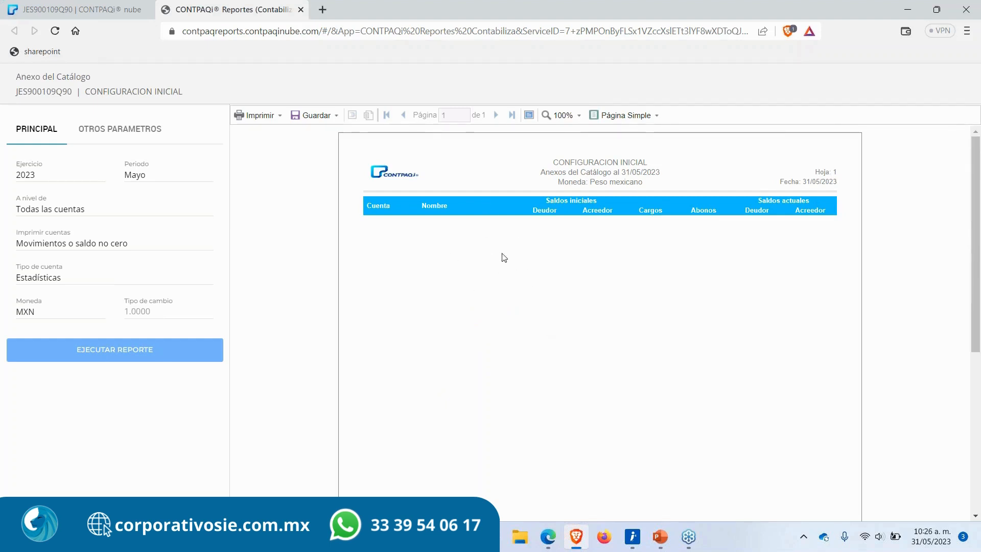
Step: Change the report period to Enero and run the report again
{"action": "left_click", "coordinate": [148, 175]}
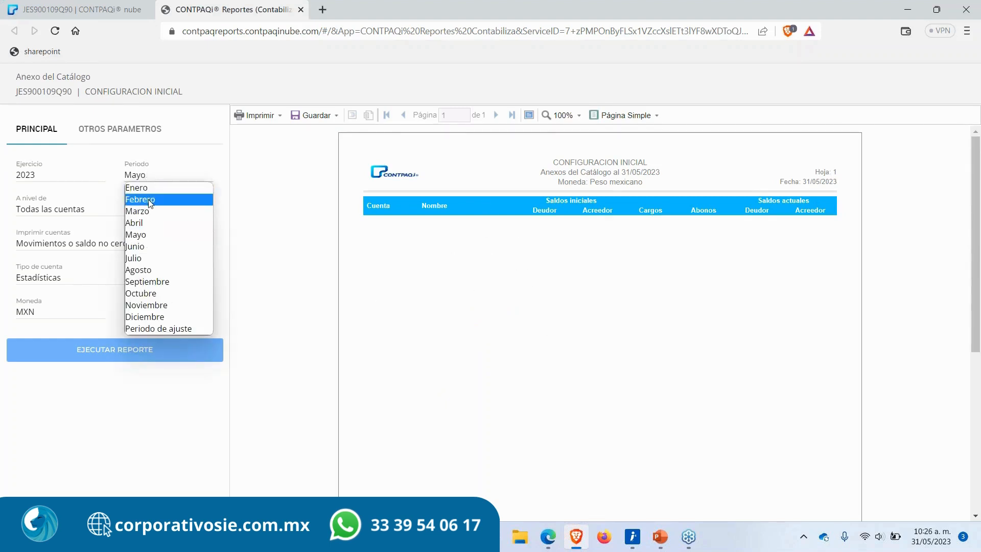
{"action": "left_click", "coordinate": [151, 189]}
{"action": "left_click", "coordinate": [143, 358]}
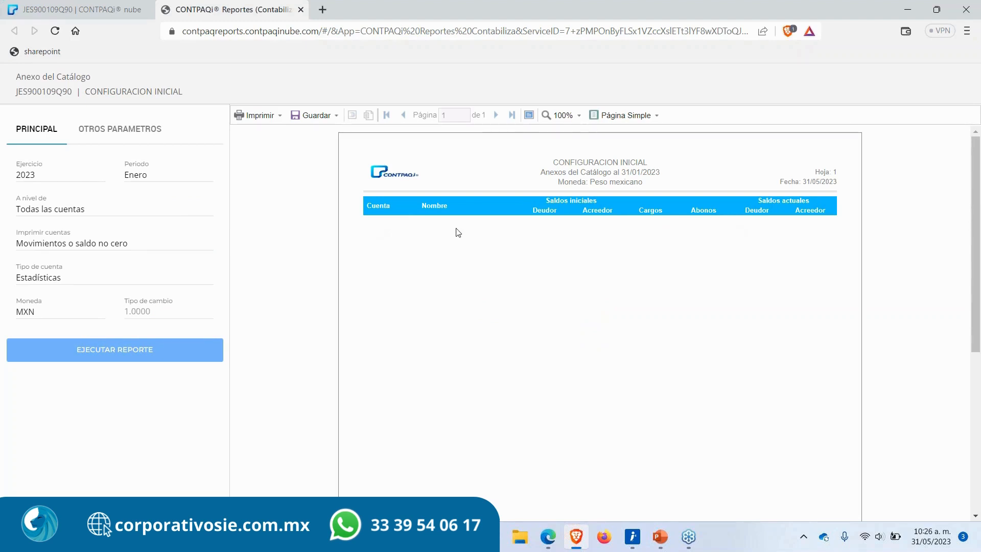
Step: Rerun the Anexo del Catálogo for the Febrero and Marzo periods, then close the report tab
{"action": "left_click", "coordinate": [134, 174]}
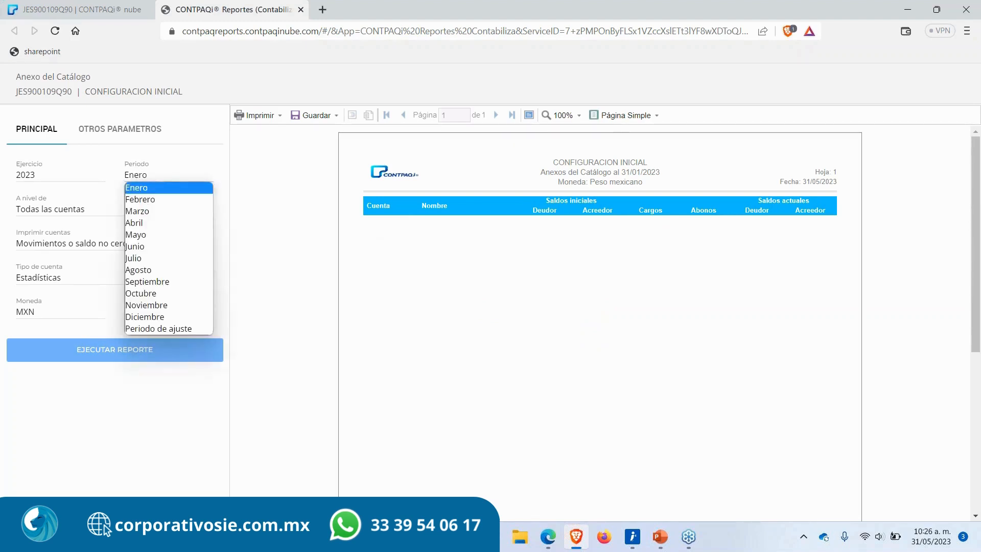
{"action": "left_click", "coordinate": [144, 201]}
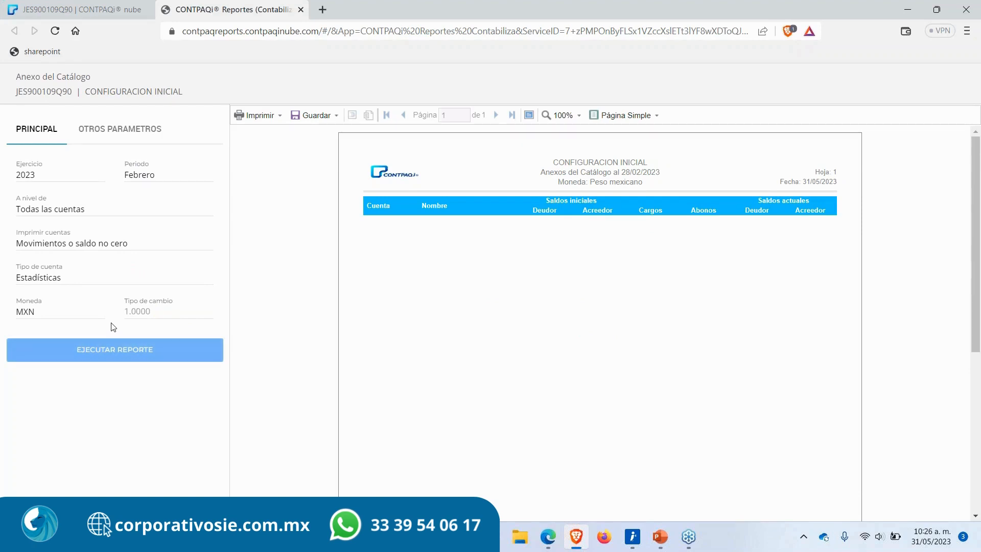
{"action": "left_click", "coordinate": [164, 191]}
{"action": "left_click", "coordinate": [153, 212]}
{"action": "left_click", "coordinate": [117, 352]}
{"action": "left_click", "coordinate": [301, 9]}
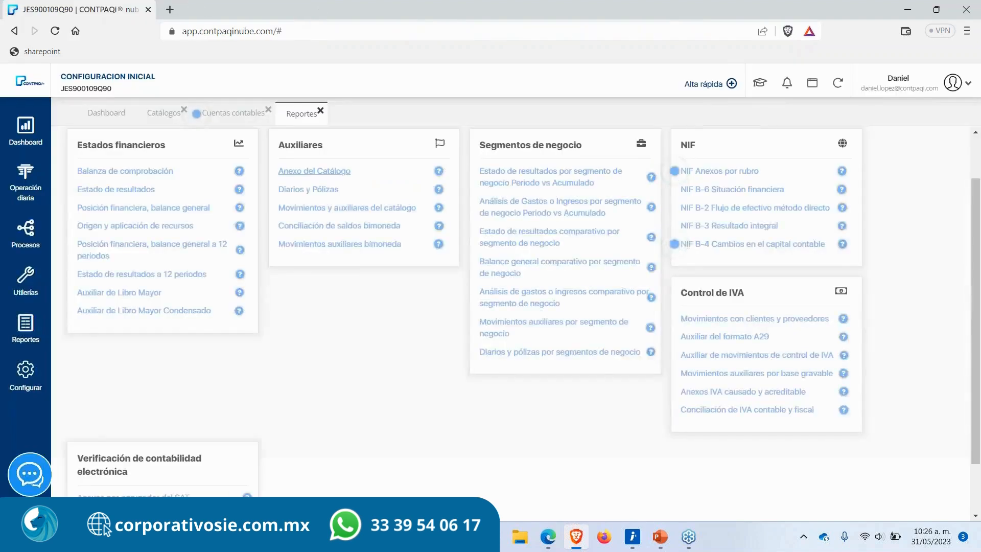
Step: Return to the statistical groups catalog and highlight the group's account code 900-01-000
{"action": "left_click", "coordinate": [169, 116]}
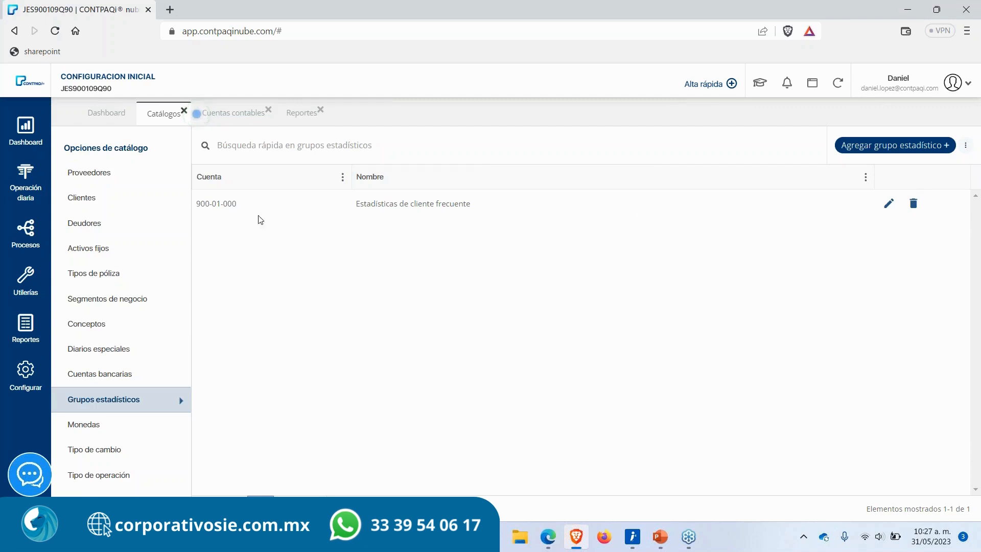
{"action": "left_click_drag", "start_coordinate": [239, 206], "coordinate": [197, 204]}
{"action": "left_click", "coordinate": [238, 206]}
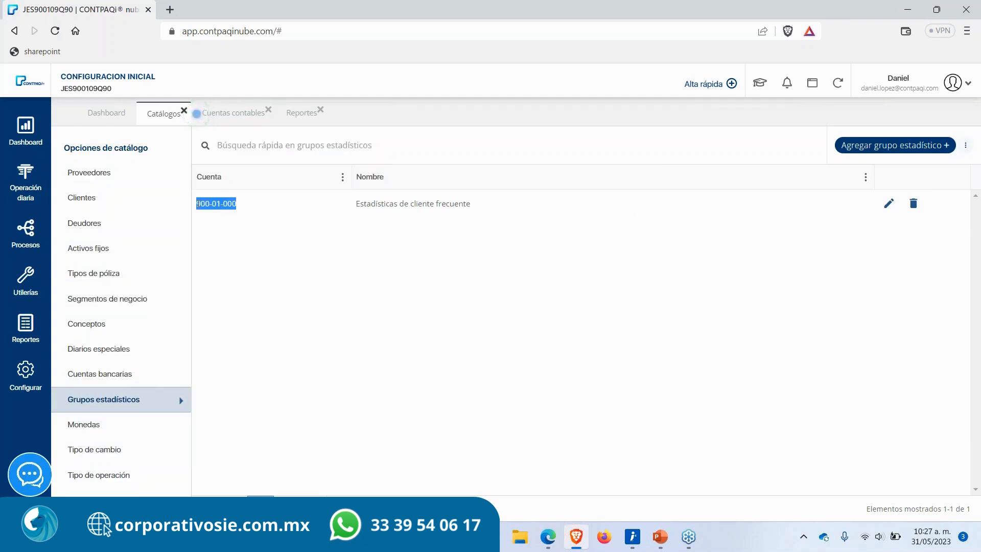
{"action": "left_click", "coordinate": [392, 271]}
Step: Close the Catálogos, Cuentas contables and Reportes tabs
{"action": "left_click", "coordinate": [184, 111]}
{"action": "left_click", "coordinate": [214, 111]}
{"action": "left_click", "coordinate": [184, 111]}
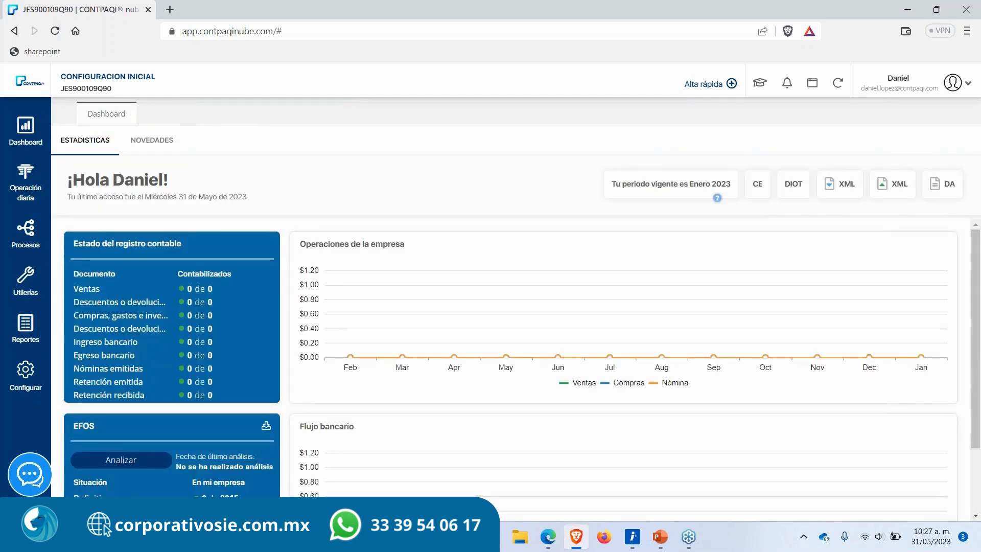
Step: Switch to PowerPoint and select the DIOT section slide in the slide list
{"action": "left_click", "coordinate": [666, 548]}
{"action": "scroll", "coordinate": [62, 431], "scroll_direction": "down", "scroll_amount": 5}
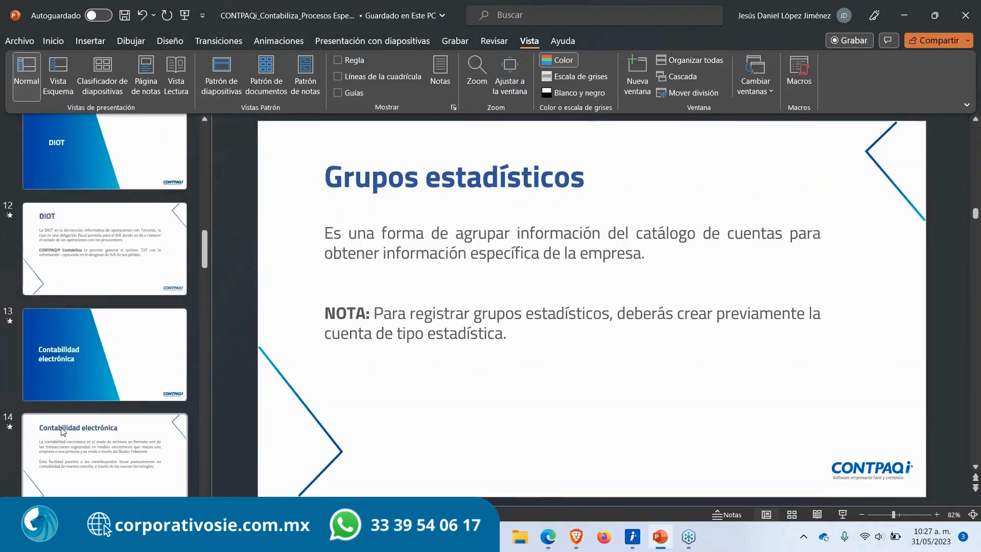
{"action": "scroll", "coordinate": [61, 429], "scroll_direction": "up", "scroll_amount": 3}
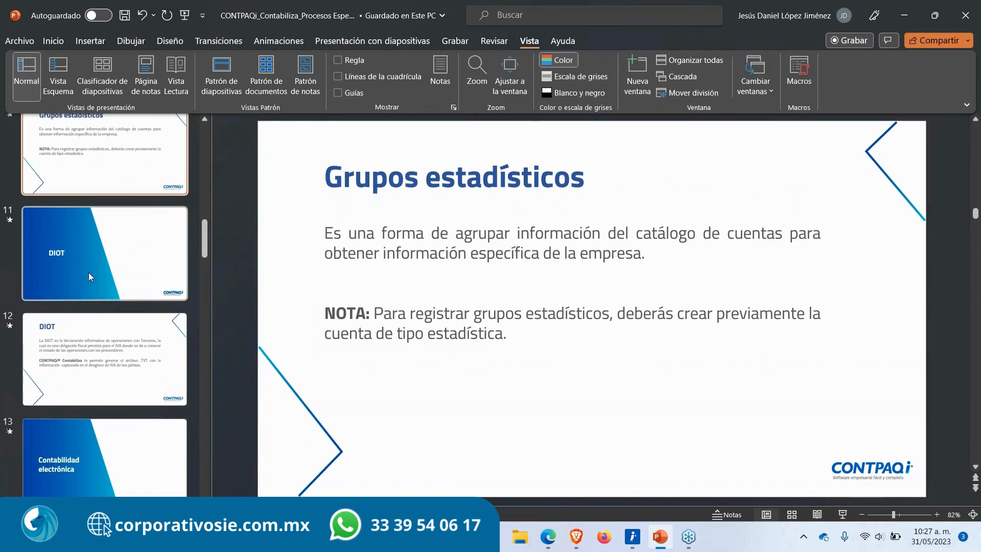
{"action": "left_click", "coordinate": [88, 277]}
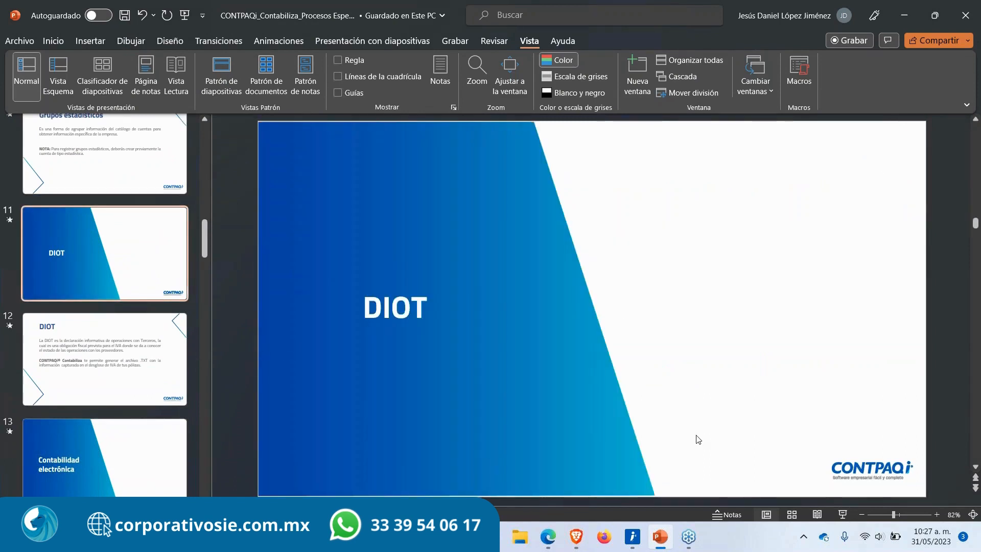
Step: Start the slideshow from the DIOT slide and advance to the next slide
{"action": "key", "text": "shift+F5"}
{"action": "key", "text": "Right"}
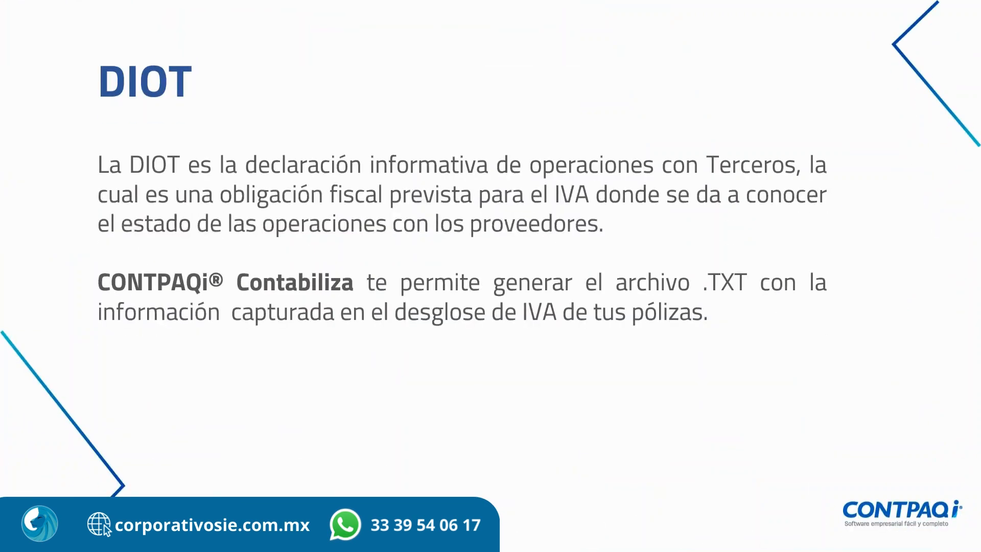
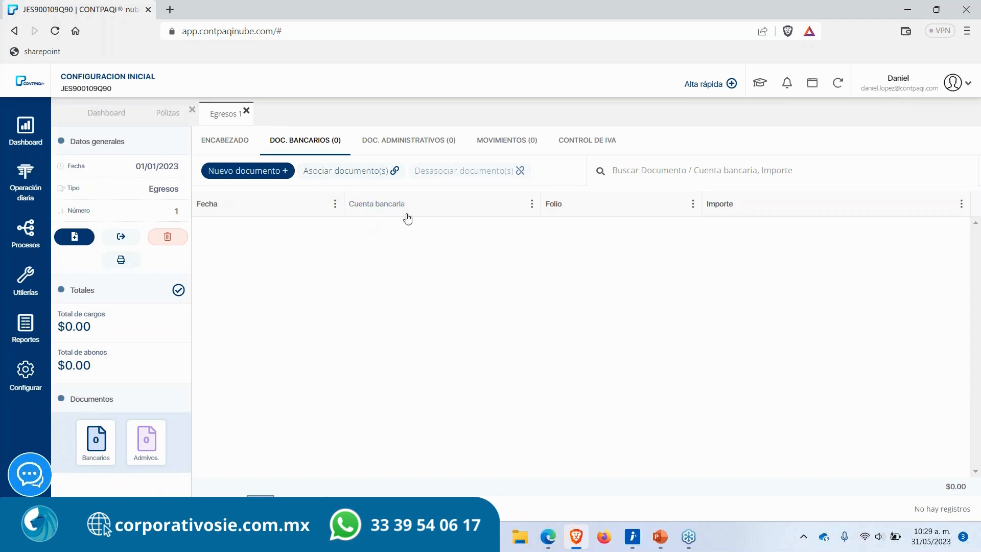
Step: Add a movement charging 1,500 to the Inventario account 115-01-000 and save it
{"action": "left_click", "coordinate": [498, 140]}
{"action": "left_click", "coordinate": [262, 254]}
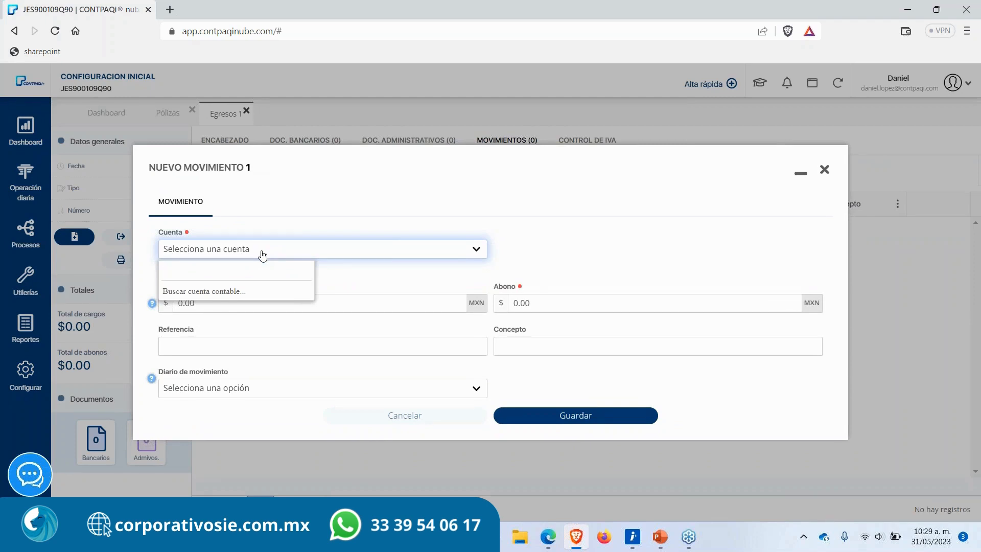
{"action": "type", "text": "inven"}
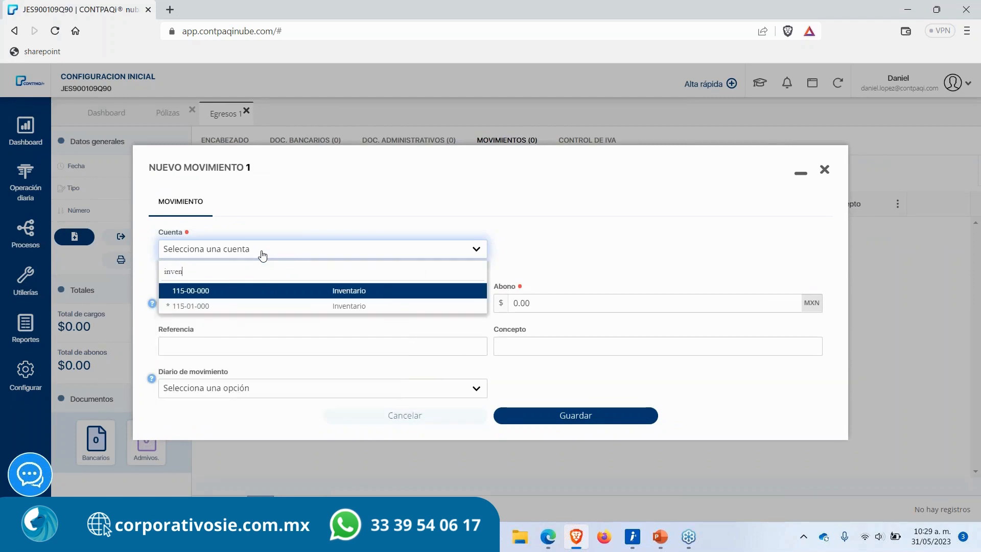
{"action": "key", "text": "Down"}
{"action": "key", "text": "Return"}
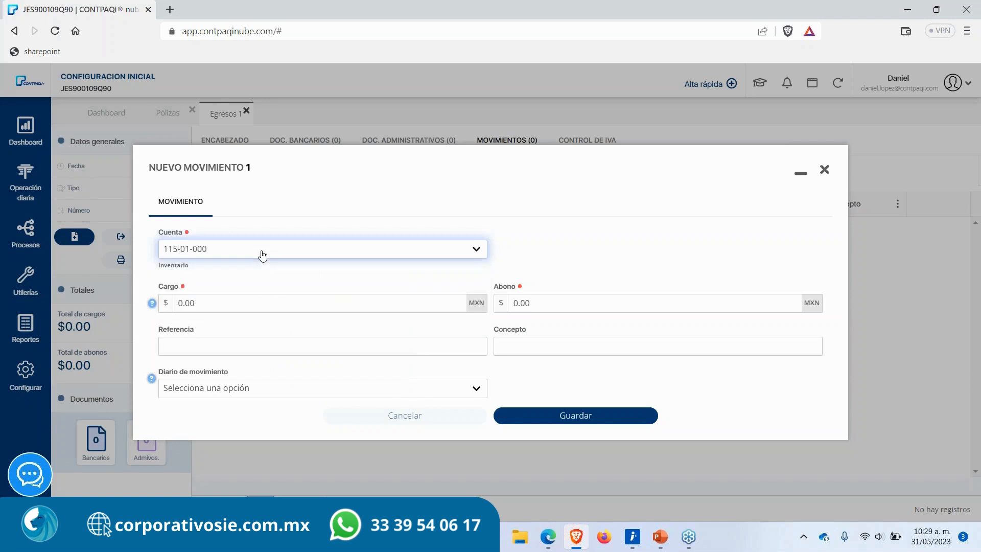
{"action": "left_click", "coordinate": [254, 303]}
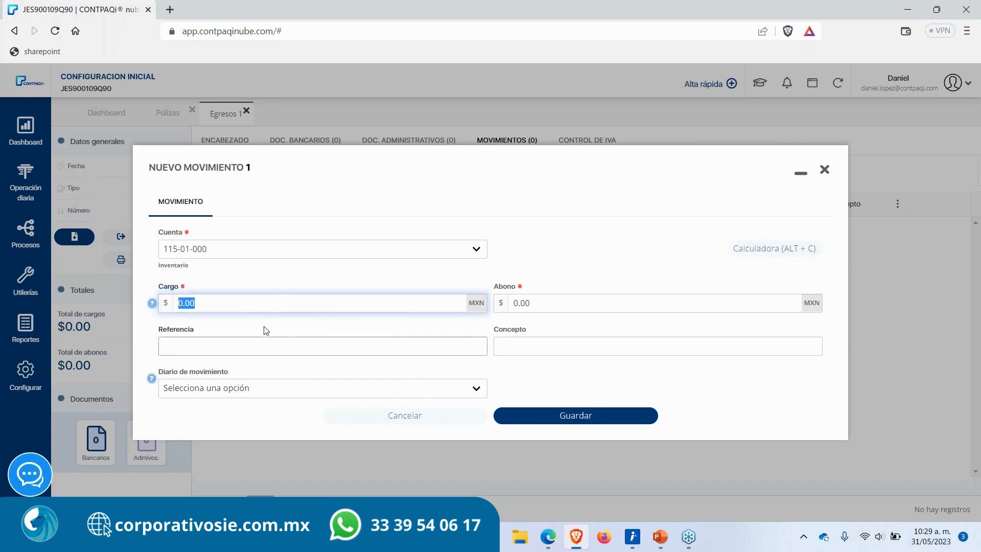
{"action": "type", "text": "1,500"}
{"action": "key", "text": "Tab"}
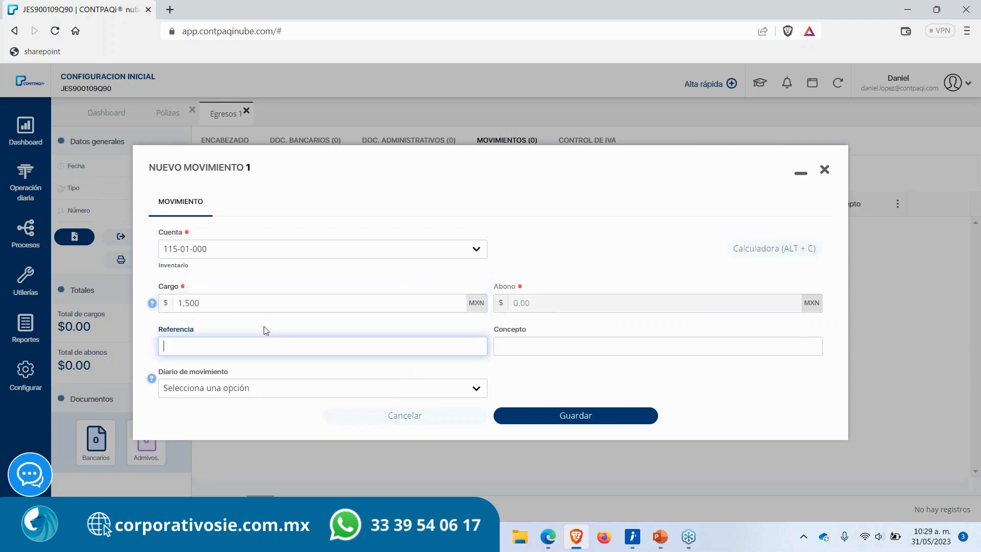
{"action": "left_click", "coordinate": [542, 416]}
Step: Add a second movement crediting 1,500 to the HSBC bank account 102-01-002, save it and close the dialog
{"action": "left_click", "coordinate": [277, 256]}
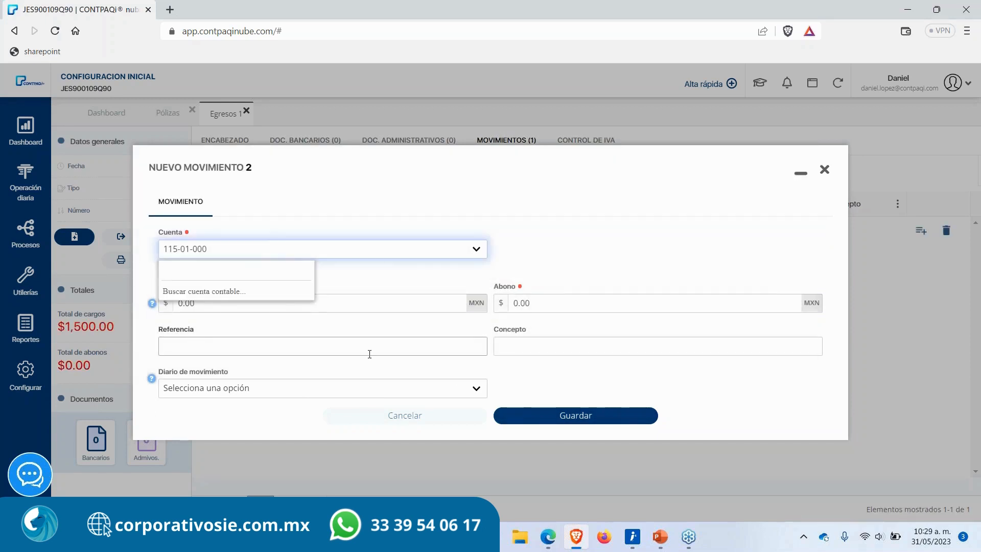
{"action": "type", "text": "ban"}
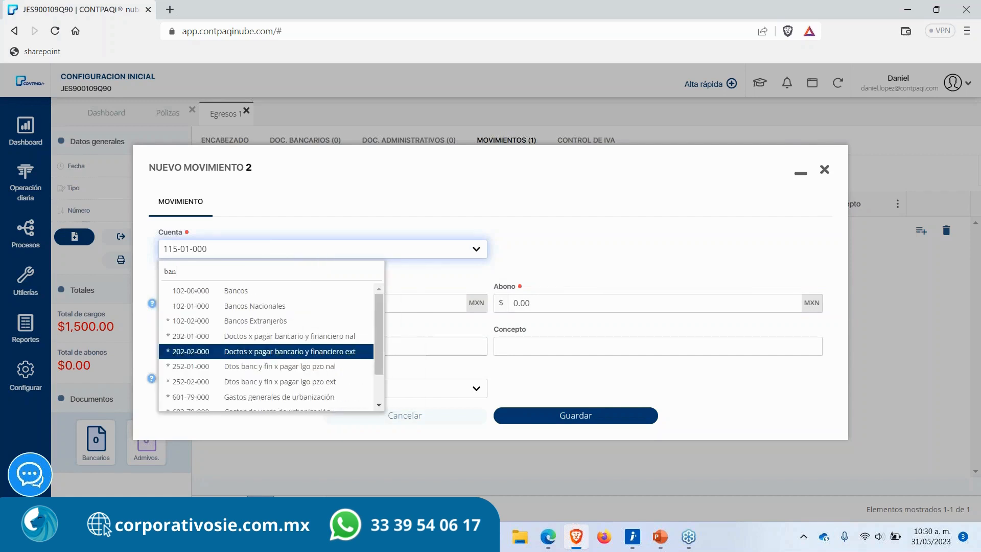
{"action": "key", "text": "BackSpace"}
{"action": "key", "text": "BackSpace"}
{"action": "key", "text": "BackSpace"}
{"action": "type", "text": "102"}
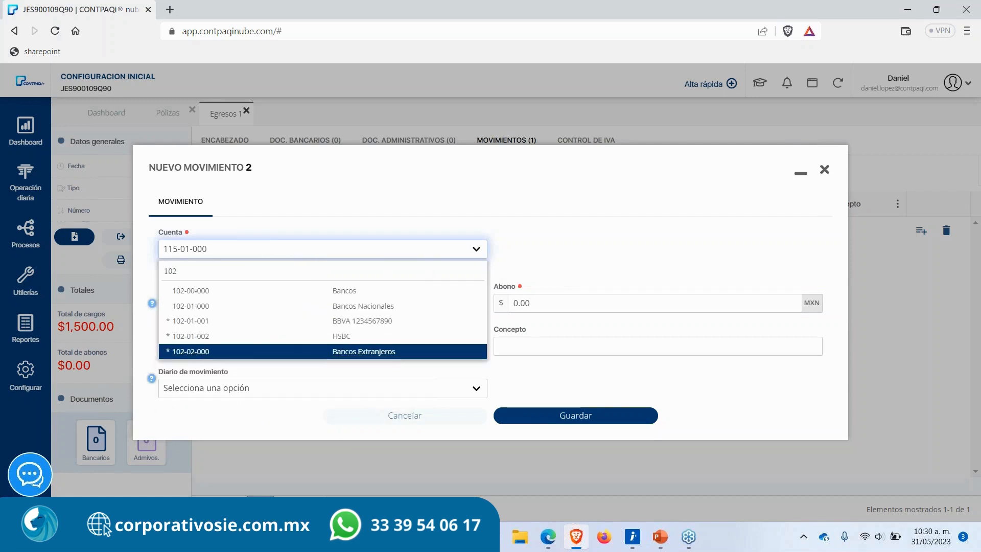
{"action": "key", "text": "Up"}
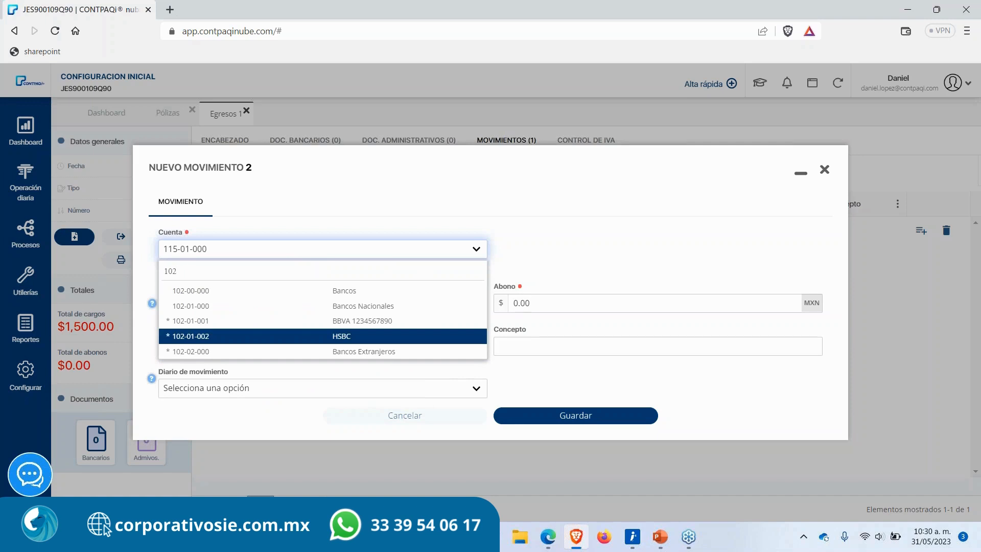
{"action": "key", "text": "Return"}
{"action": "key", "text": "Tab"}
{"action": "key", "text": "Tab"}
{"action": "type", "text": "1,500"}
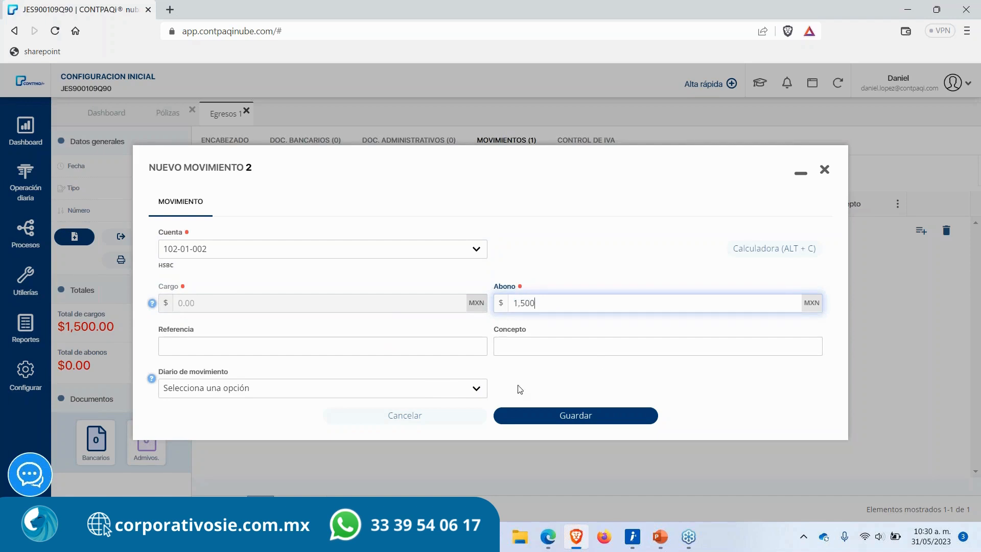
{"action": "left_click", "coordinate": [505, 418]}
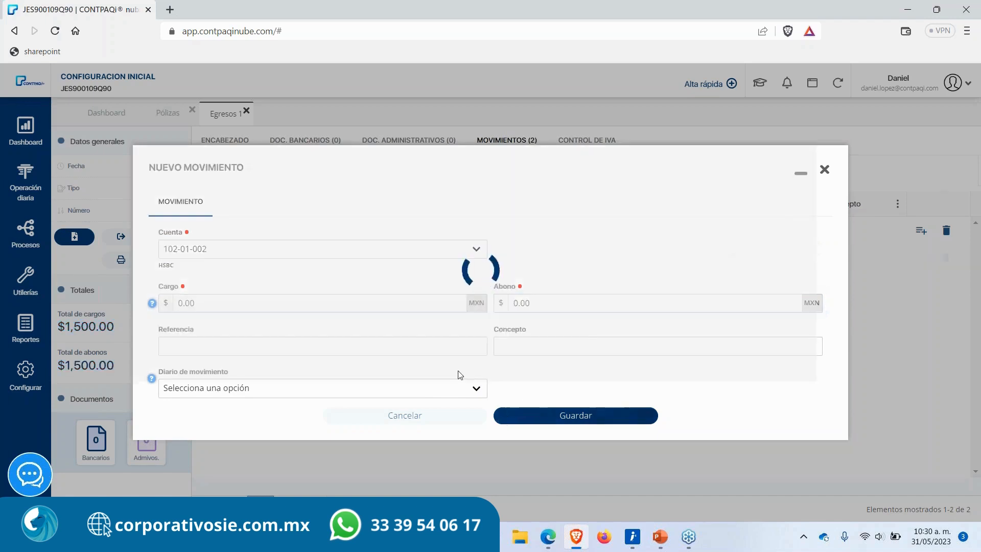
{"action": "left_click", "coordinate": [825, 169]}
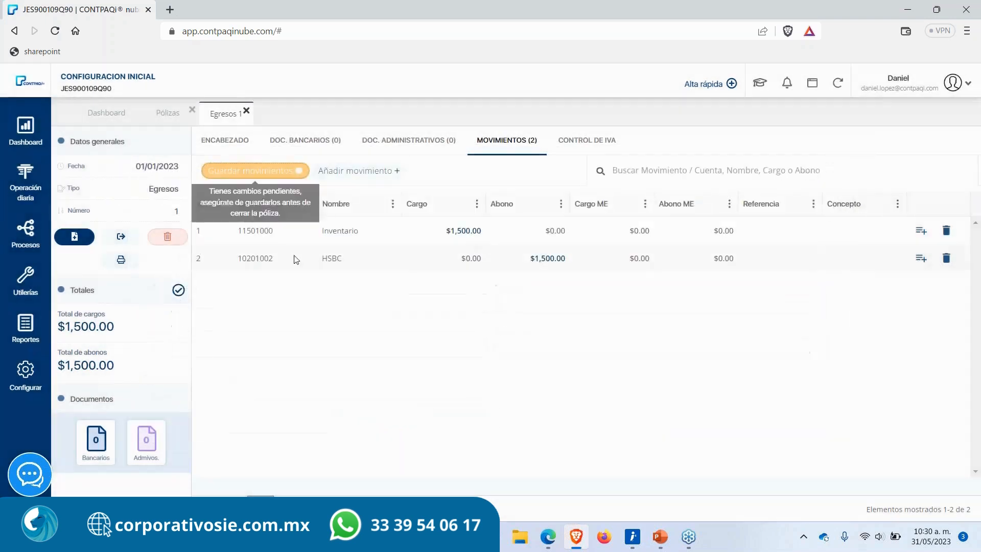
Step: Edit the first movement and change its account to 201-01-001 PROVEEDOR INDUSTRIAL JALISCO
{"action": "left_click", "coordinate": [307, 232]}
{"action": "left_click", "coordinate": [244, 254]}
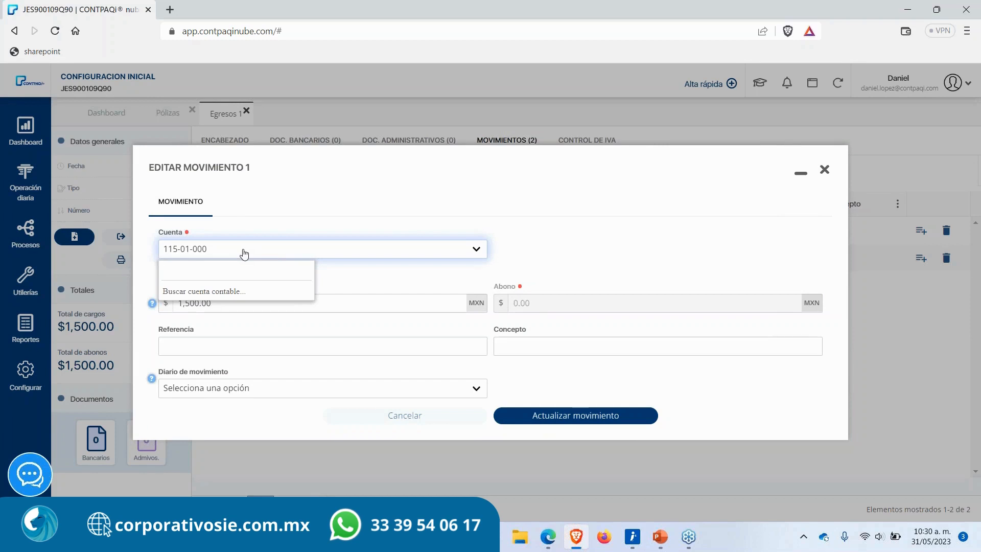
{"action": "type", "text": "201"}
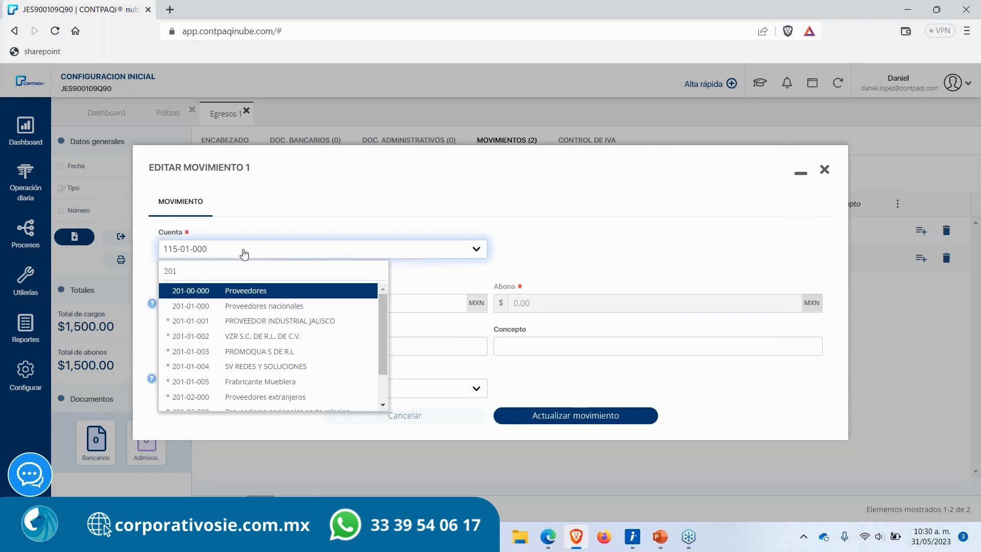
{"action": "key", "text": "Down"}
{"action": "key", "text": "Down"}
{"action": "key", "text": "Return"}
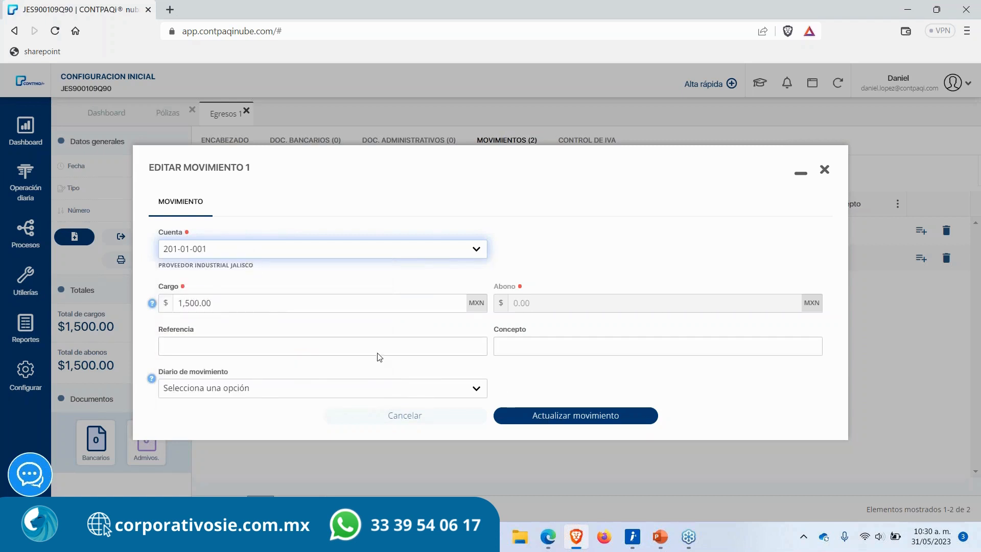
Step: Move the first movement's 1,500 from charge to credit and update it
{"action": "left_click", "coordinate": [245, 301]}
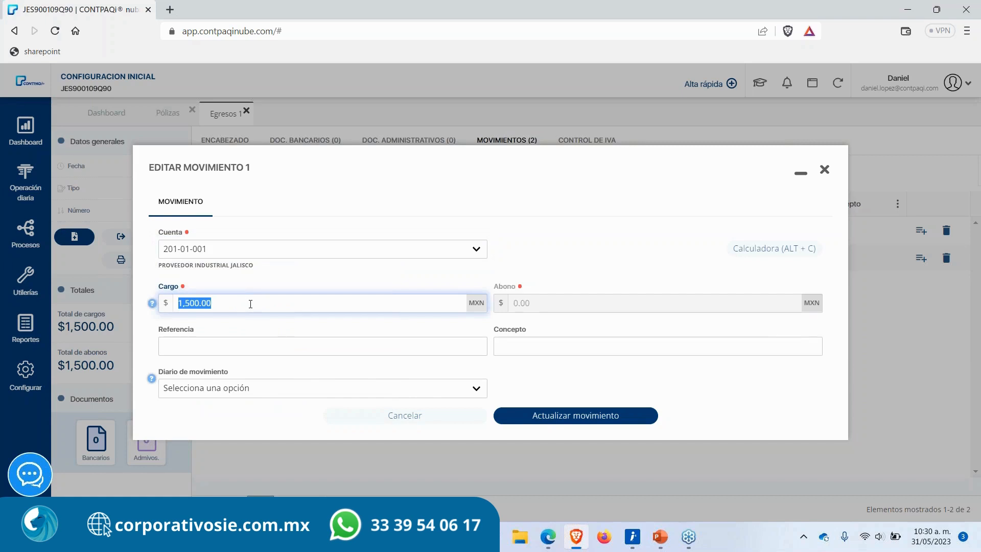
{"action": "key", "text": "BackSpace"}
{"action": "key", "text": "BackSpace"}
{"action": "key", "text": "Tab"}
{"action": "type", "text": "1,500"}
{"action": "key", "text": "Return"}
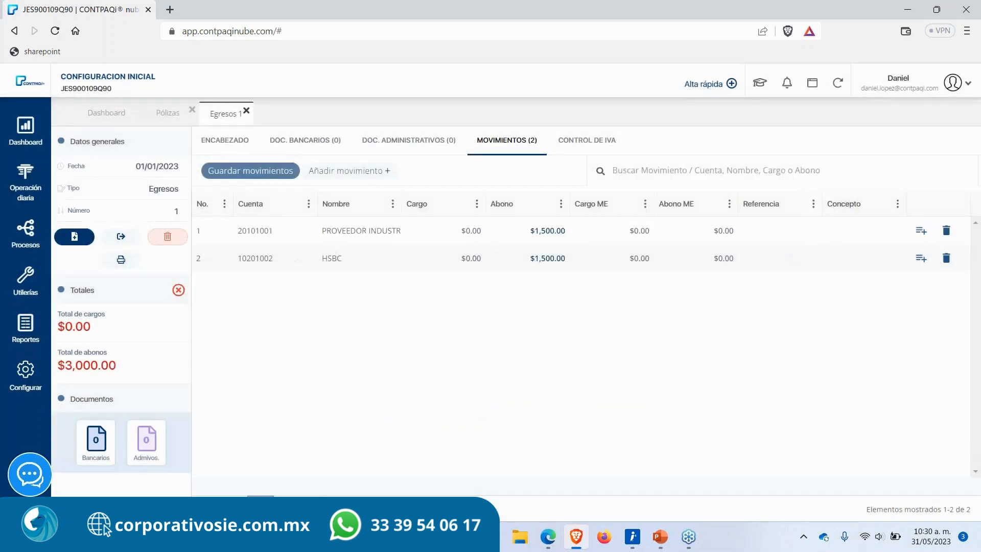
Step: Edit the HSBC movement so it charges 1,500 instead of crediting
{"action": "left_click", "coordinate": [548, 259]}
{"action": "double_click", "coordinate": [550, 303]}
{"action": "key", "text": "BackSpace"}
{"action": "left_click", "coordinate": [248, 306]}
{"action": "type", "text": "1,500"}
{"action": "key", "text": "Return"}
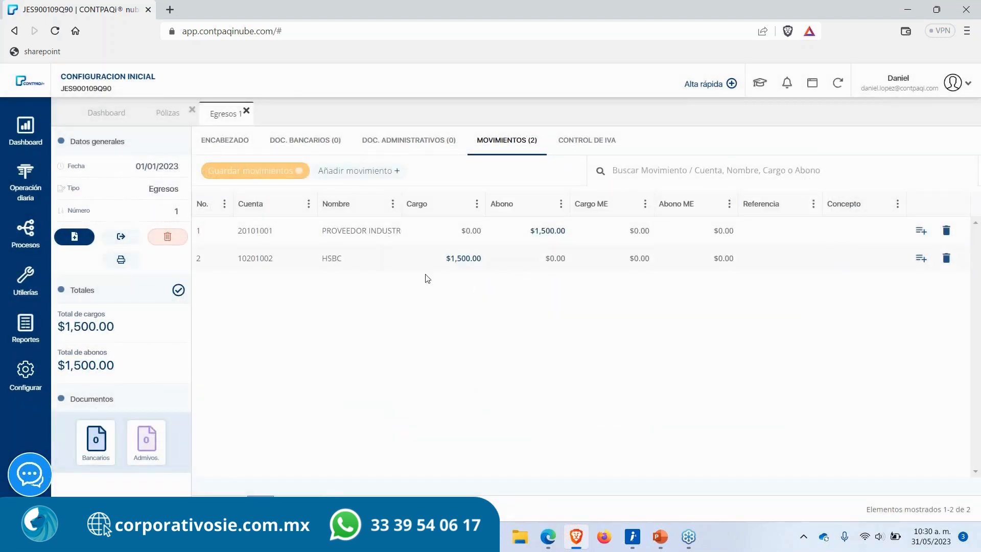
{"action": "left_click", "coordinate": [358, 171]}
{"action": "key", "text": "Escape"}
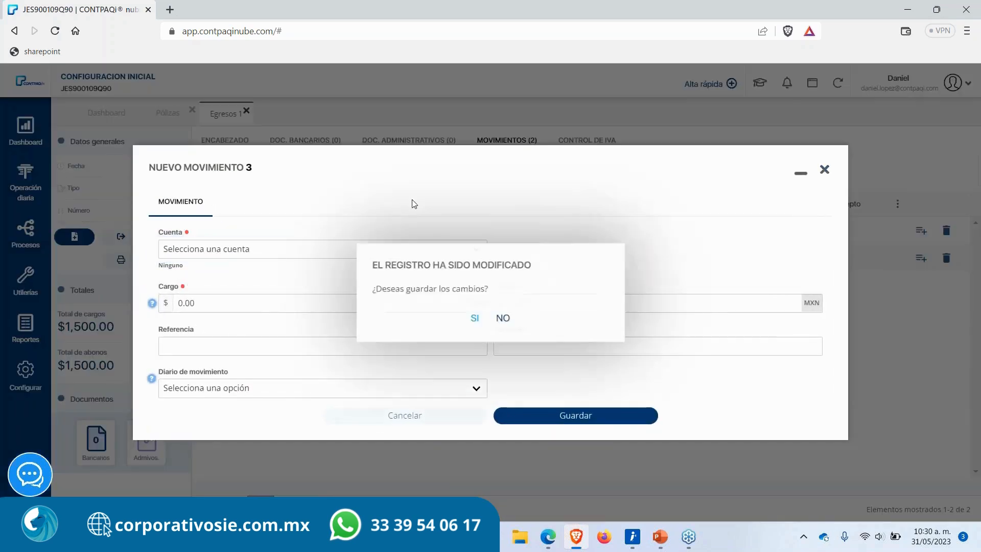
{"action": "left_click", "coordinate": [504, 321]}
Step: Save the movements and open the IVA control section of the expense entry
{"action": "left_click", "coordinate": [272, 170]}
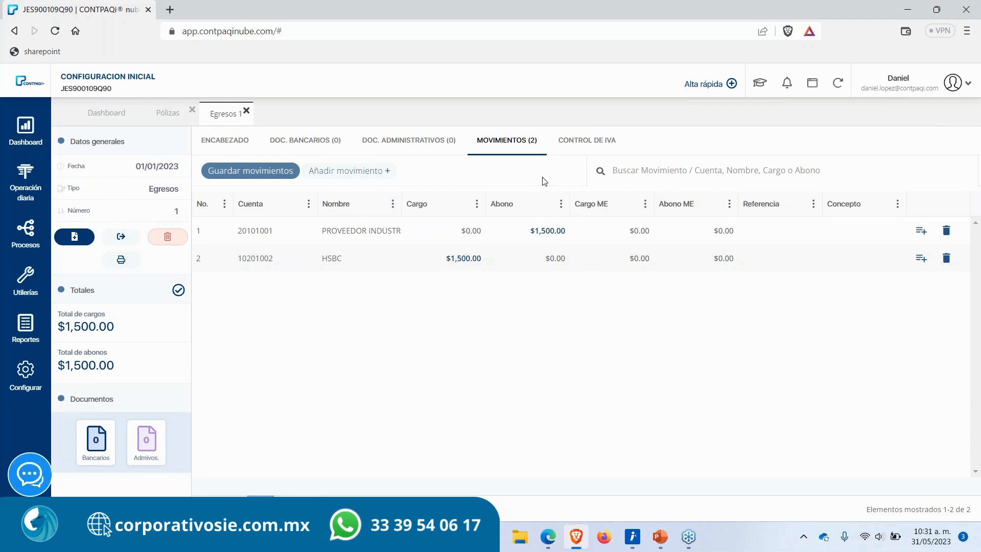
{"action": "left_click_drag", "start_coordinate": [616, 140], "coordinate": [574, 147]}
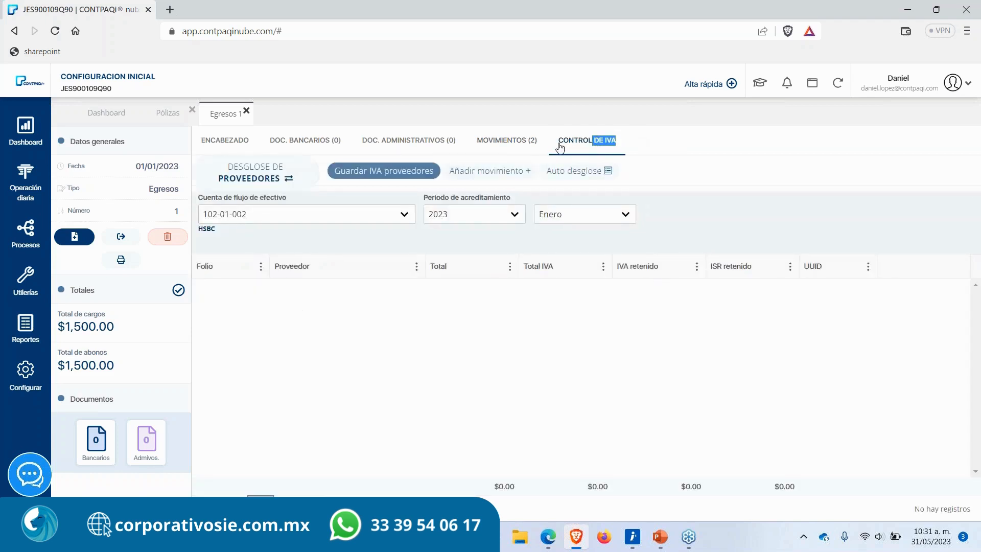
{"action": "left_click", "coordinate": [634, 146]}
Step: Try the automatic supplier IVA breakdown and dismiss the resulting notice
{"action": "left_click", "coordinate": [588, 174]}
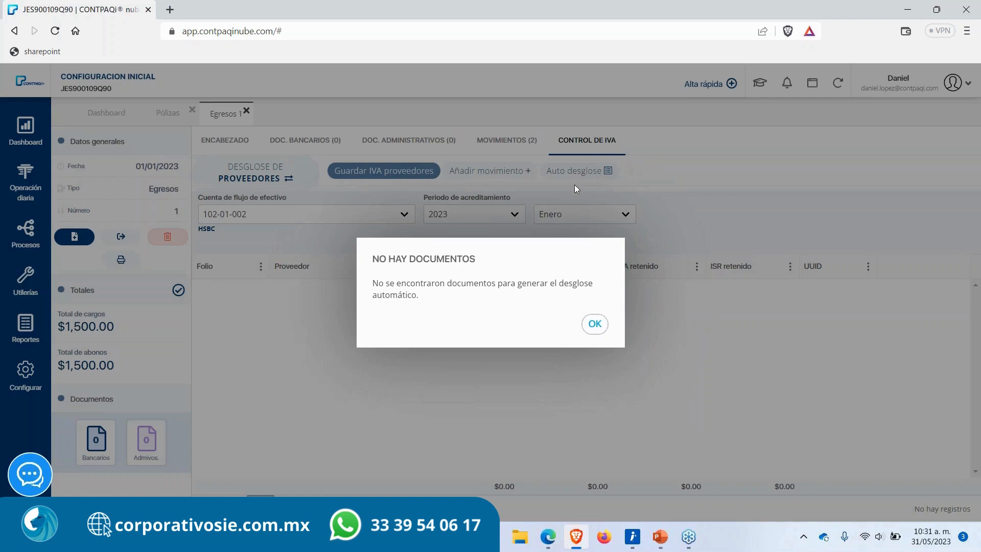
{"action": "left_click_drag", "start_coordinate": [419, 296], "coordinate": [354, 283]}
{"action": "left_click", "coordinate": [597, 326]}
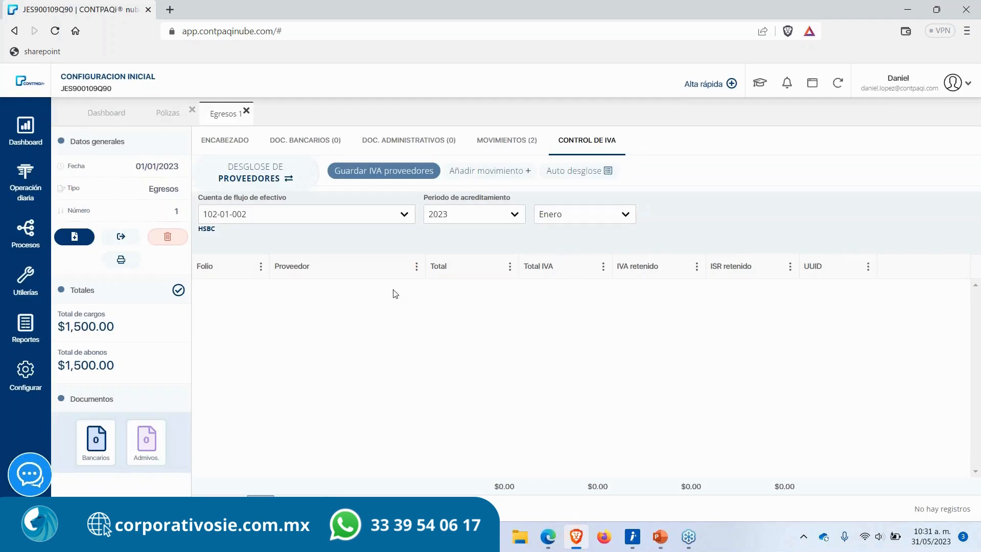
Step: Add an accreditable IVA document for the supplier FABRICANTE MUEBLERA
{"action": "left_click", "coordinate": [481, 174]}
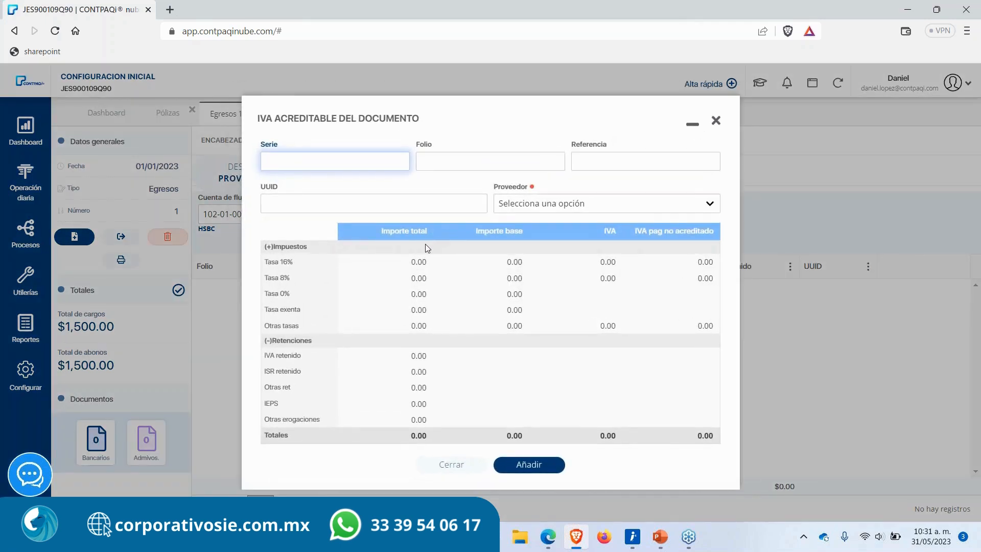
{"action": "left_click", "coordinate": [526, 204]}
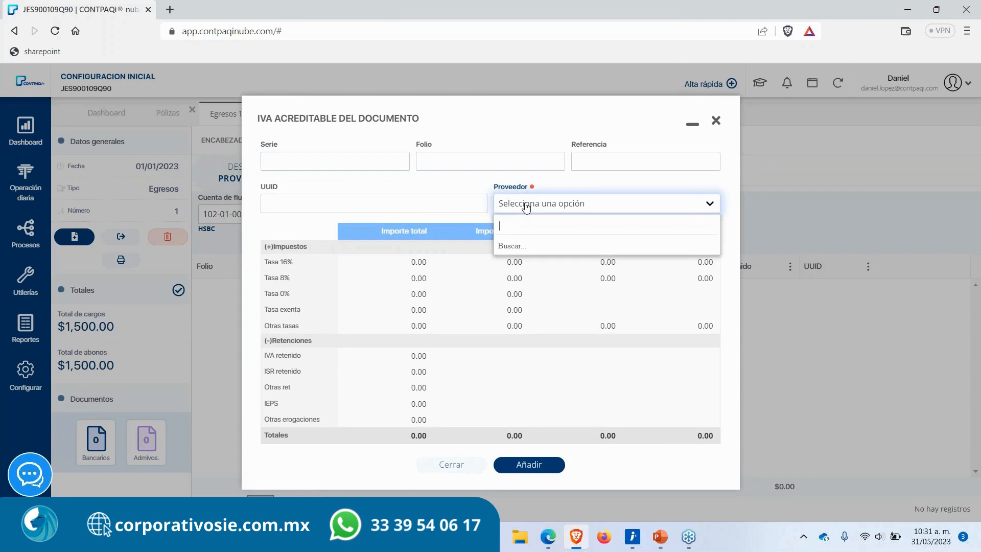
{"action": "type", "text": "pr"}
{"action": "key", "text": "BackSpace"}
{"action": "key", "text": "BackSpace"}
{"action": "key", "text": "BackSpace"}
{"action": "type", "text": "0"}
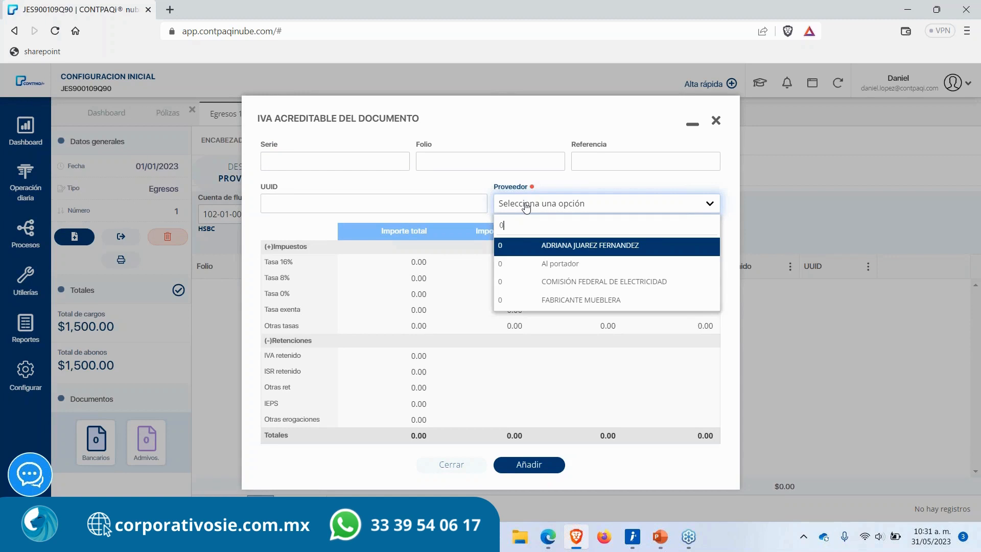
{"action": "key", "text": "Down"}
{"action": "key", "text": "Down"}
{"action": "key", "text": "Down"}
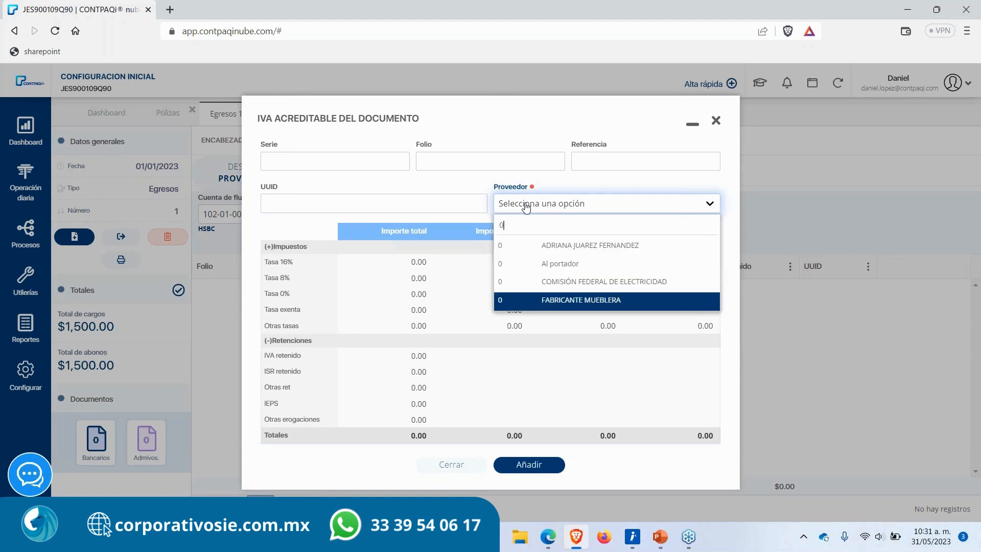
{"action": "key", "text": "Return"}
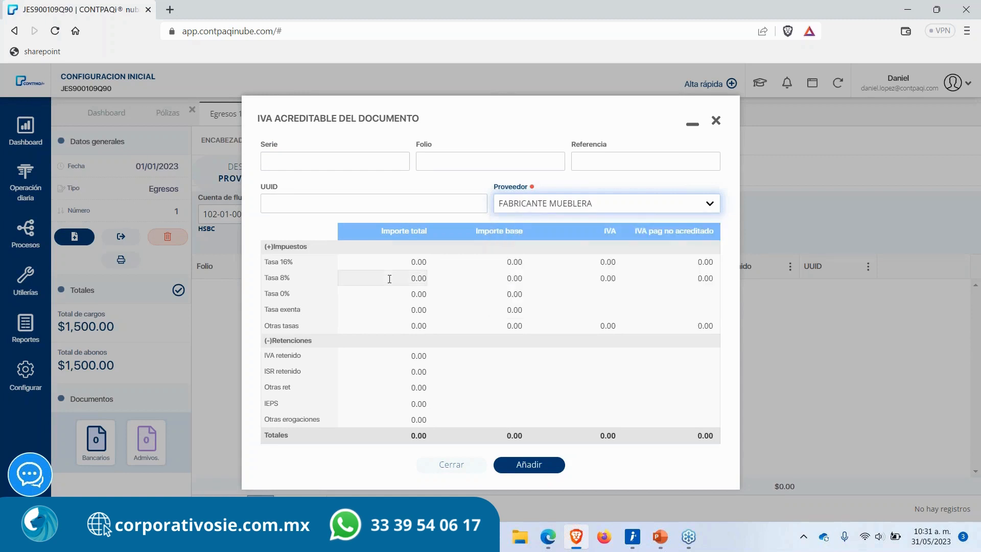
Step: Enter a total amount of 1,500 at the 16% rate and check the base and IVA fields
{"action": "left_click", "coordinate": [388, 262]}
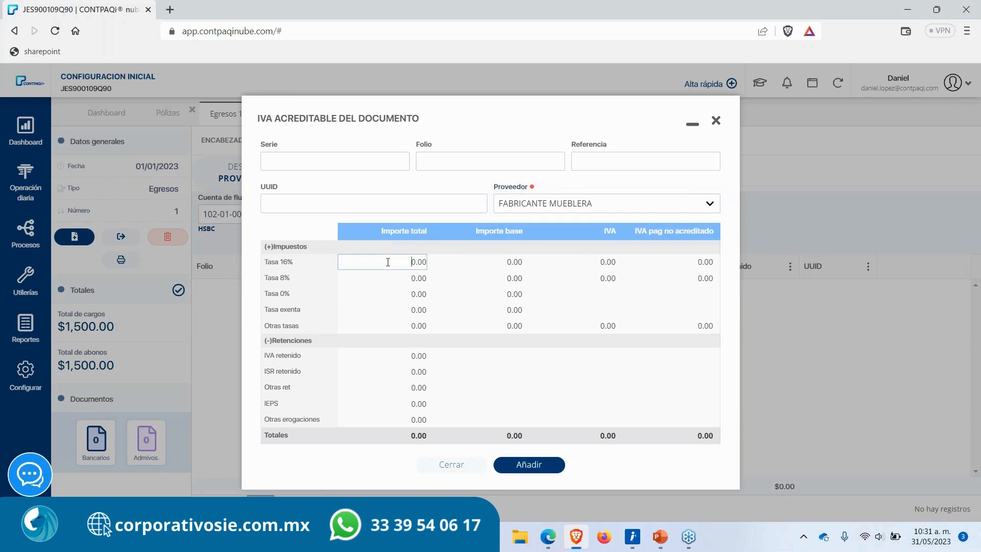
{"action": "left_click_drag", "start_coordinate": [406, 261], "coordinate": [474, 264]}
{"action": "type", "text": "1,5"}
{"action": "key", "text": "Tab"}
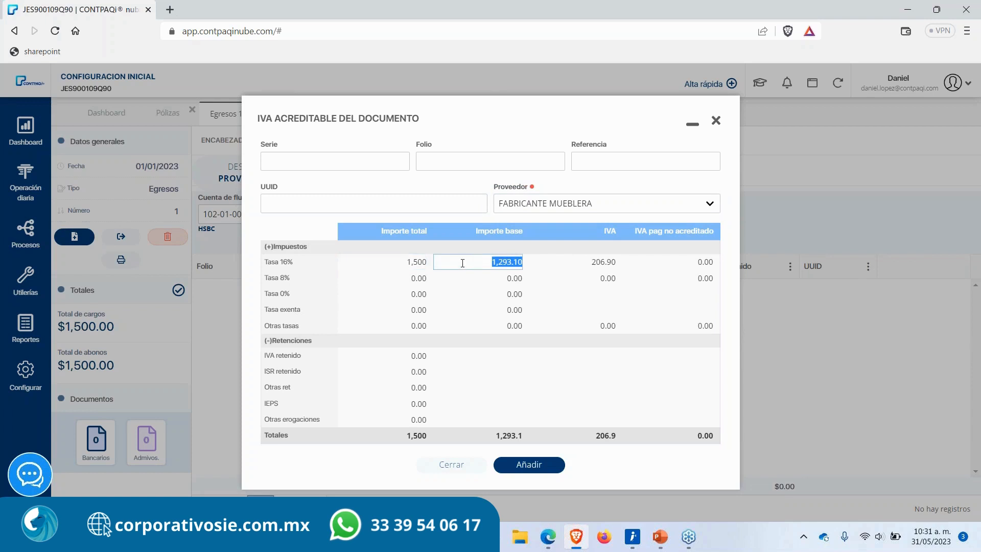
{"action": "left_click", "coordinate": [404, 263]}
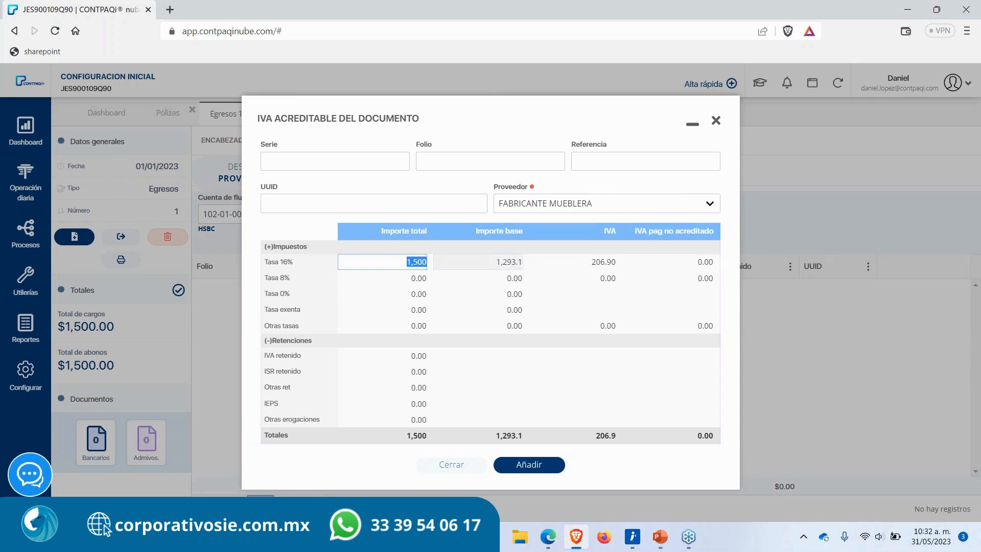
{"action": "left_click", "coordinate": [489, 268]}
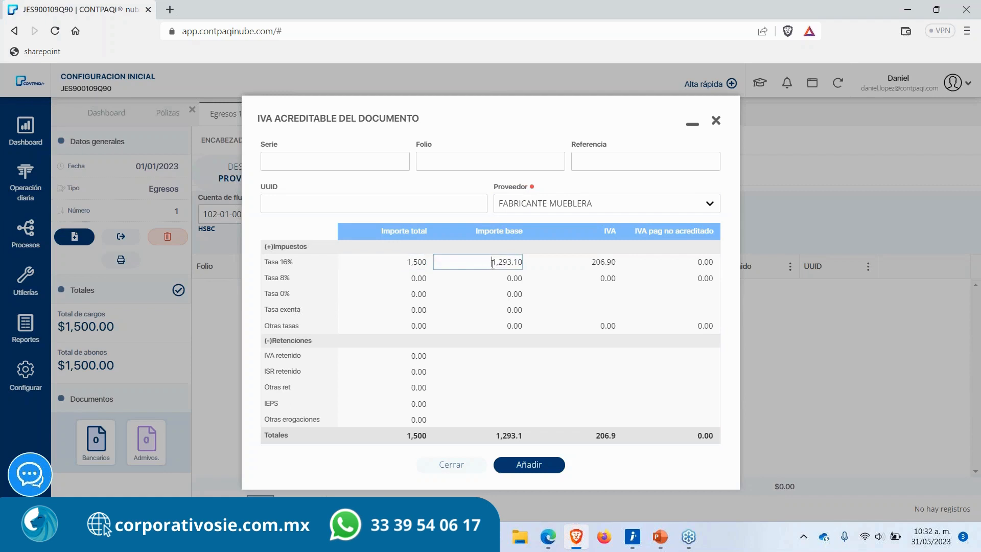
{"action": "double_click", "coordinate": [493, 263]}
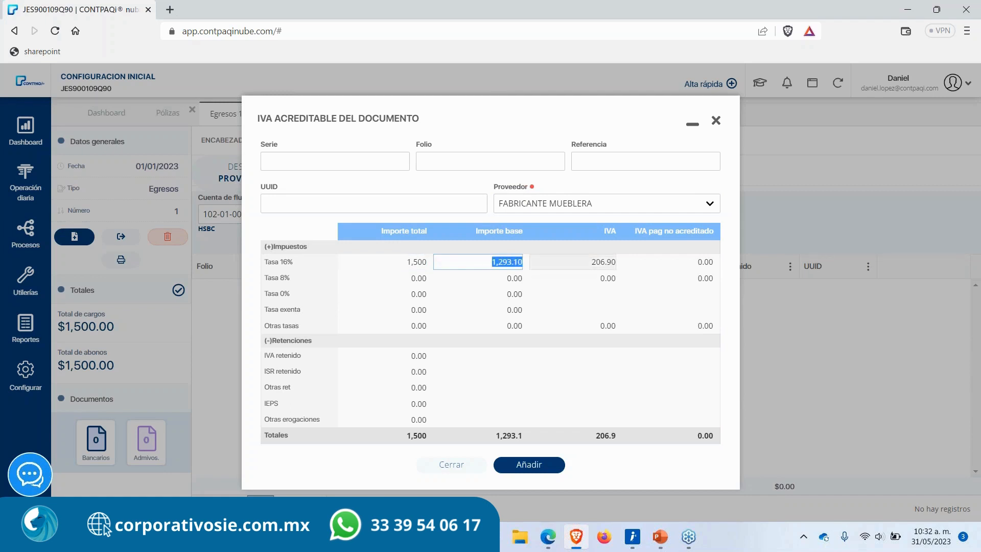
{"action": "left_click", "coordinate": [582, 265]}
{"action": "double_click", "coordinate": [585, 263]}
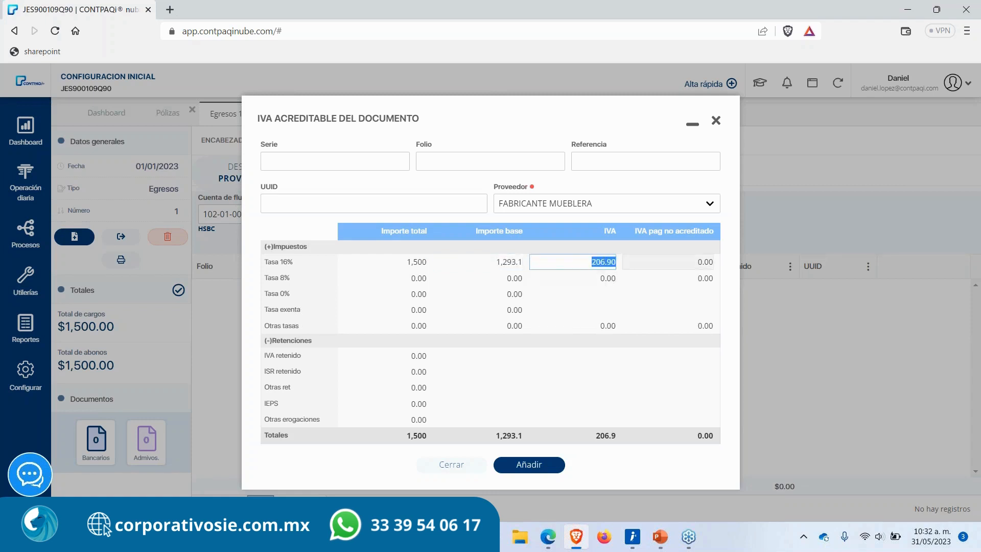
{"action": "key", "text": "Return"}
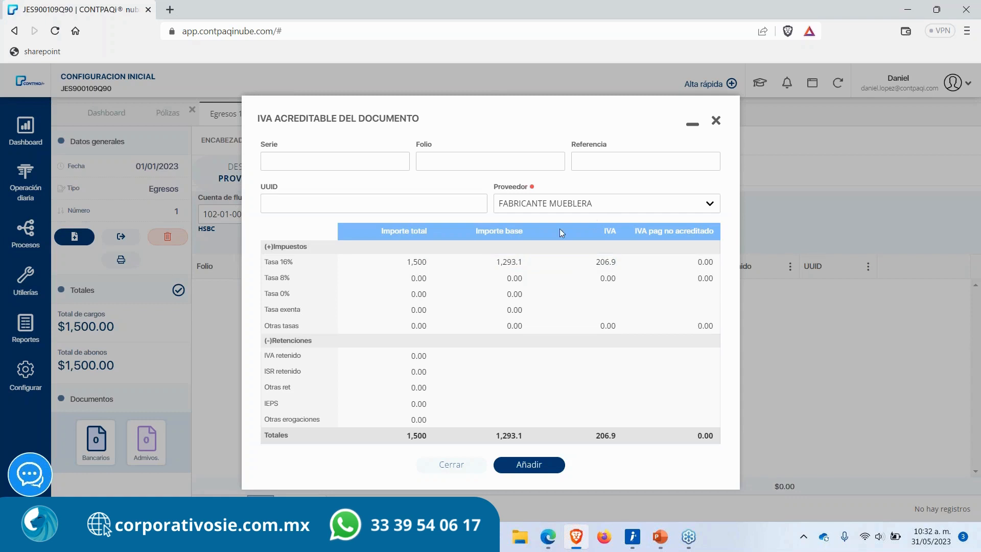
Step: Add the accreditable IVA document to the expense entry's IVA control
{"action": "left_click", "coordinate": [585, 262]}
{"action": "left_click_drag", "start_coordinate": [587, 262], "coordinate": [635, 263]}
{"action": "left_click", "coordinate": [522, 470]}
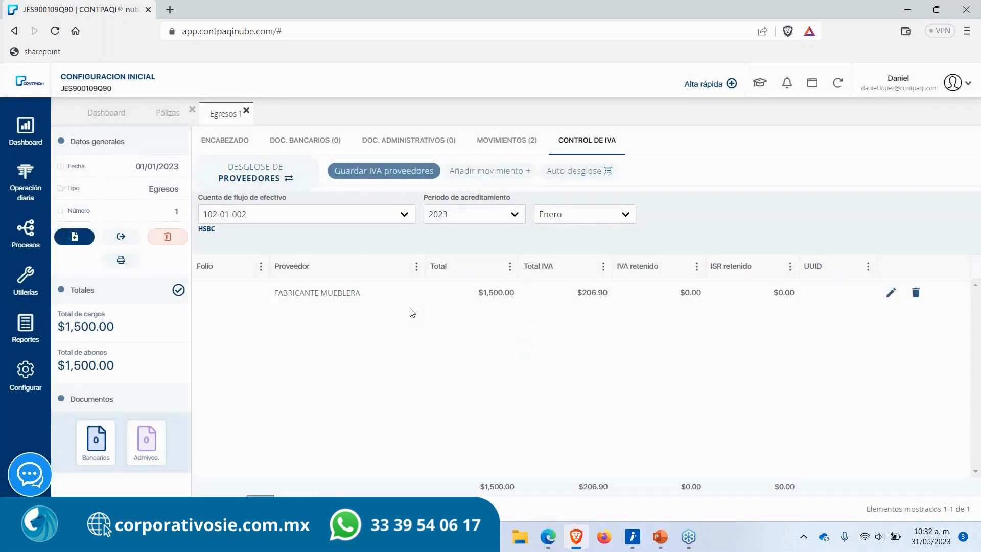
Step: Close the expense entry and journal tabs and open the DIOT report generator
{"action": "left_click", "coordinate": [246, 111]}
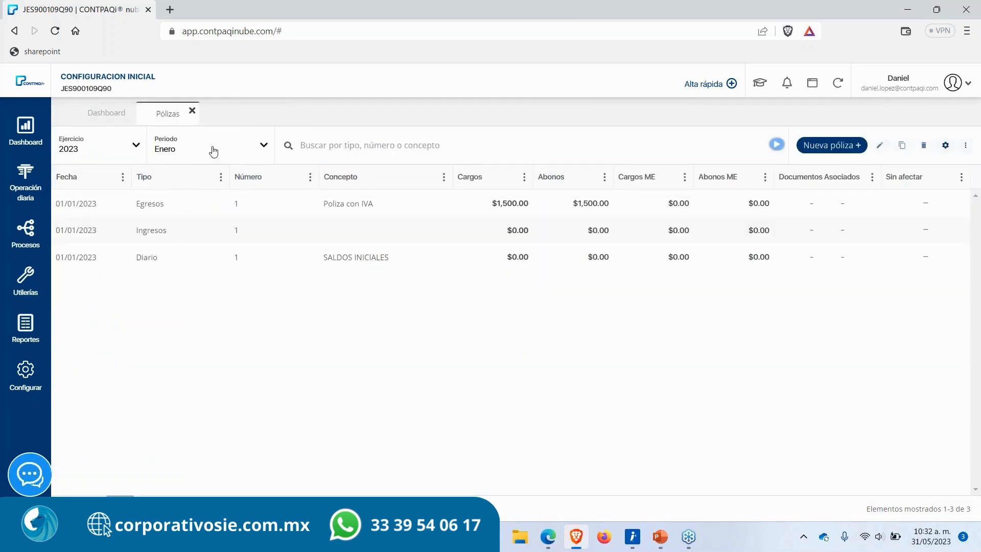
{"action": "left_click", "coordinate": [192, 112]}
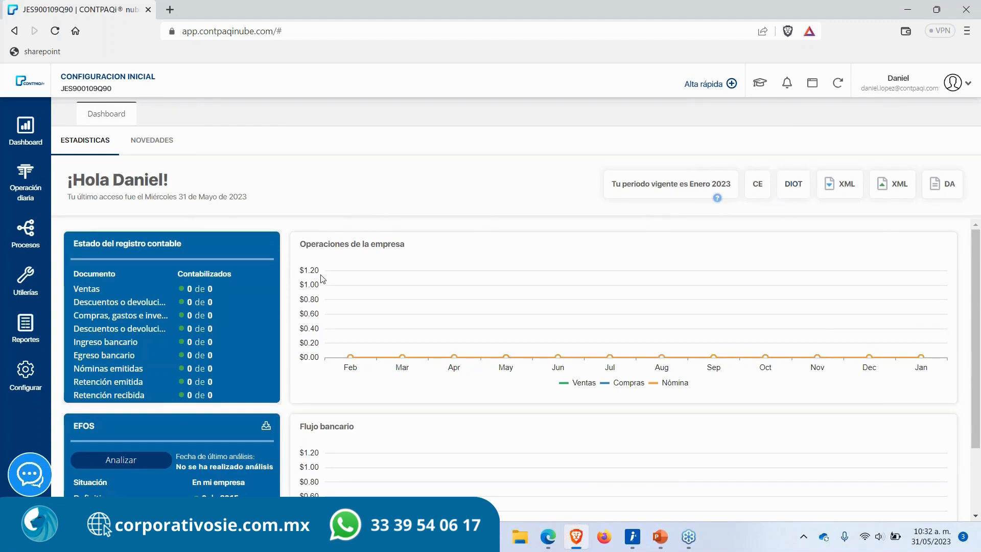
{"action": "left_click", "coordinate": [18, 244]}
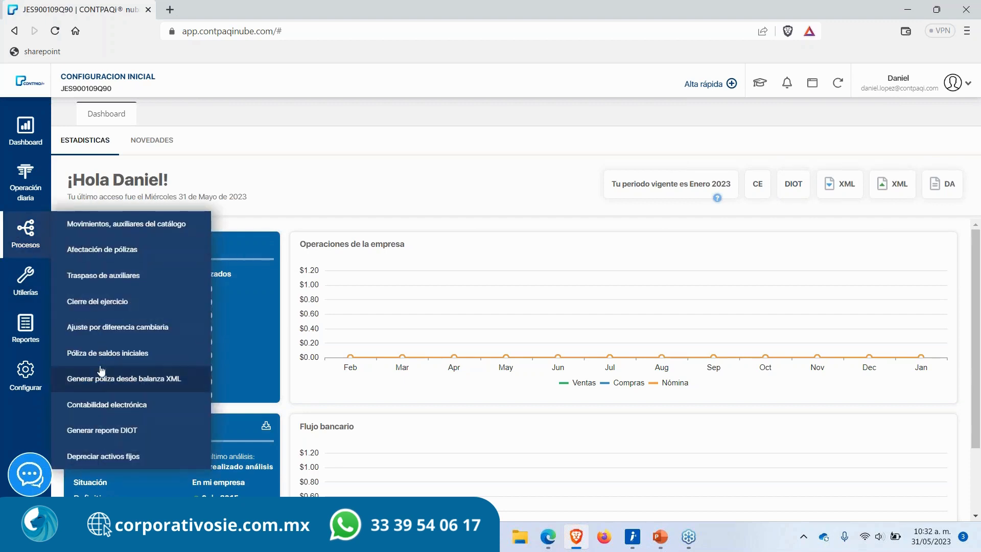
{"action": "left_click", "coordinate": [112, 439]}
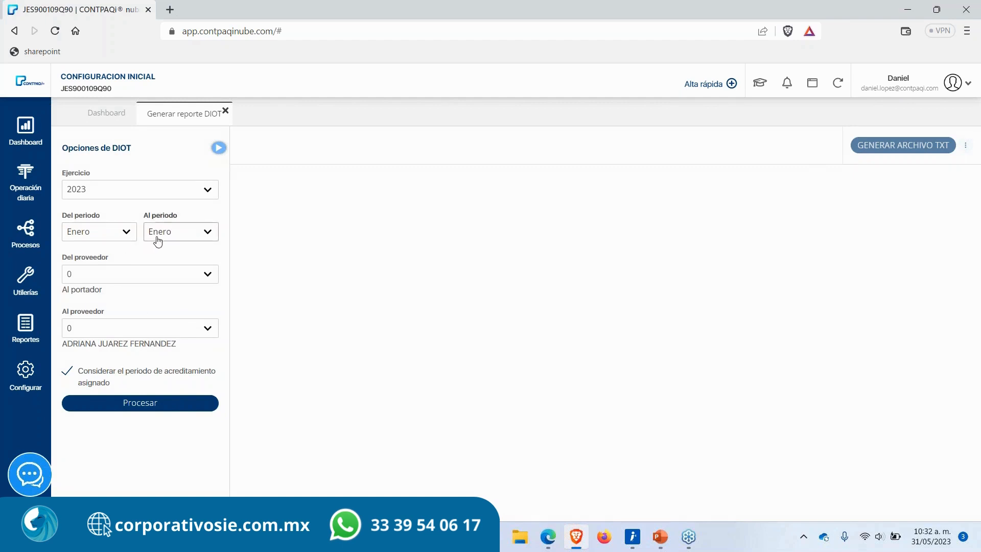
Step: Set the ending supplier to FABRICANTE MUEBLERA and process the DIOT report for January 2023
{"action": "left_click", "coordinate": [123, 333]}
{"action": "left_click", "coordinate": [306, 319]}
{"action": "left_click", "coordinate": [172, 327]}
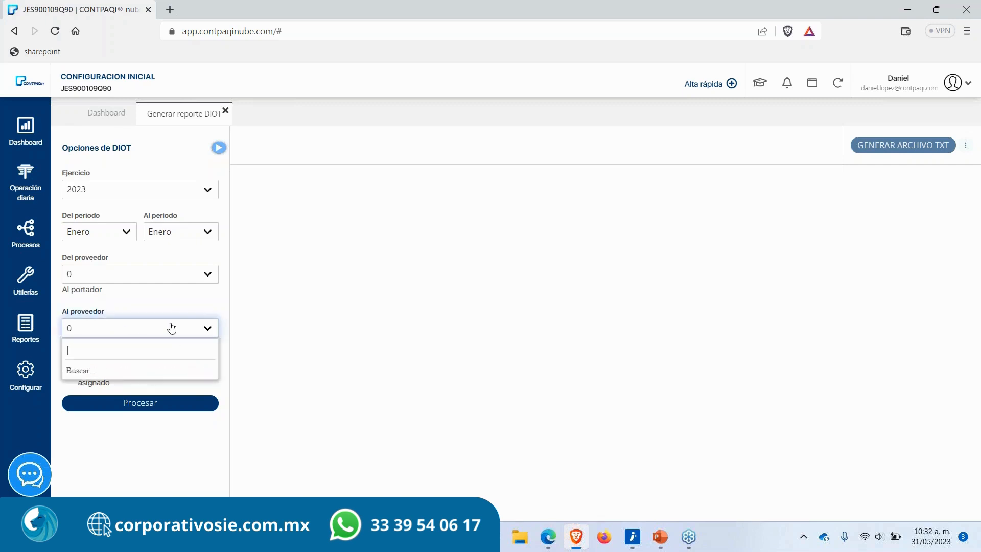
{"action": "left_click", "coordinate": [169, 330]}
{"action": "left_click", "coordinate": [166, 332]}
{"action": "type", "text": "00"}
{"action": "key", "text": "Return"}
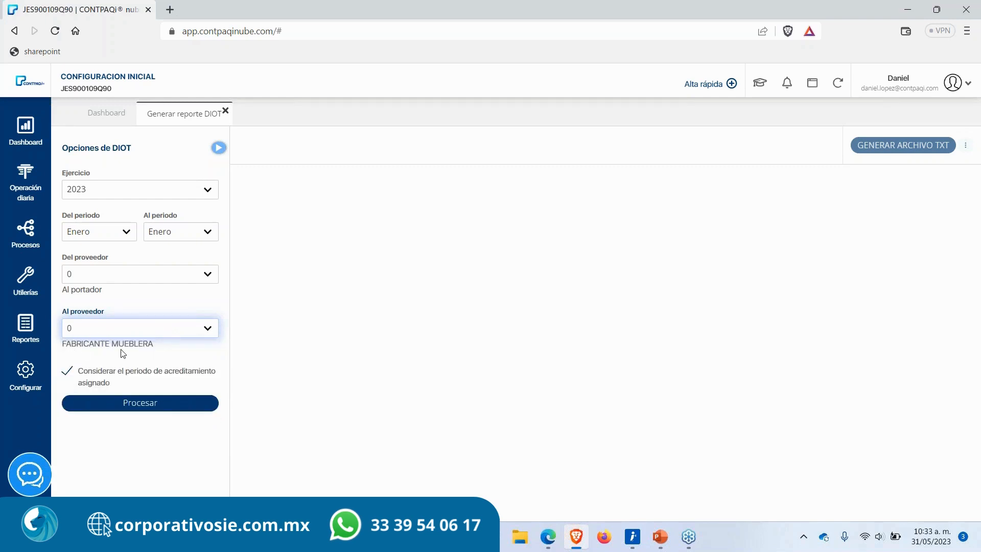
{"action": "left_click", "coordinate": [114, 405]}
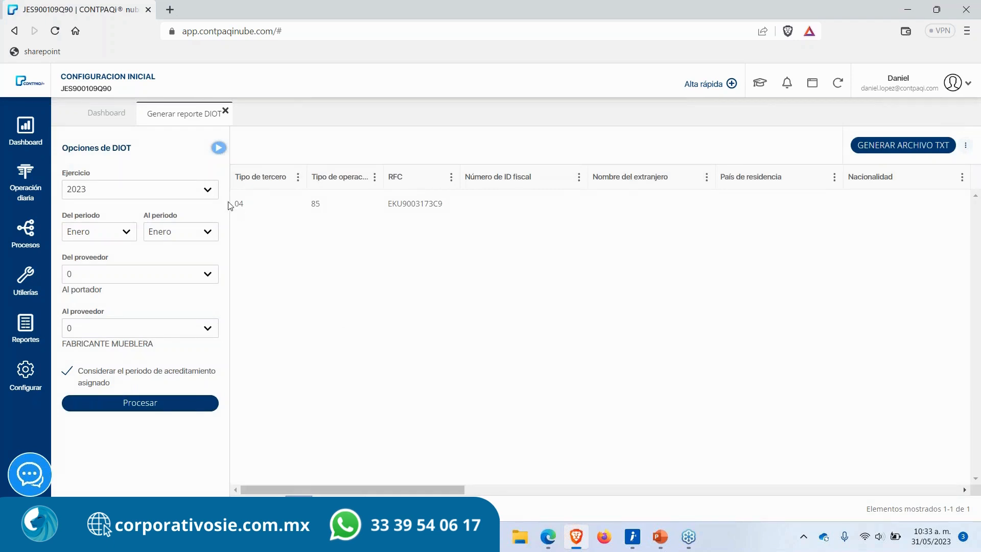
Step: Review the DIOT result row, scrolling across its columns of supplier and IVA data
{"action": "left_click_drag", "start_coordinate": [234, 206], "coordinate": [468, 217]}
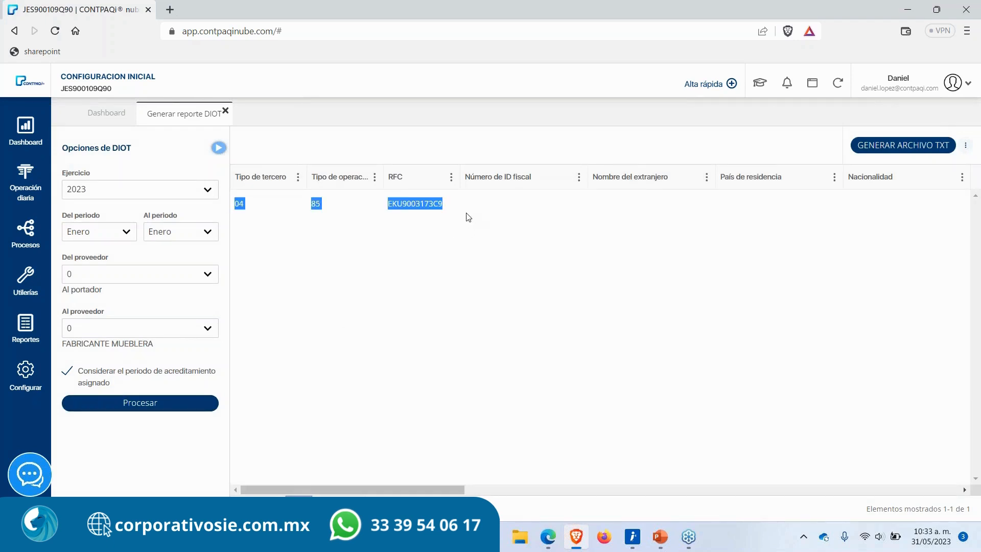
{"action": "left_click", "coordinate": [445, 330]}
{"action": "left_click_drag", "start_coordinate": [378, 492], "coordinate": [584, 481]}
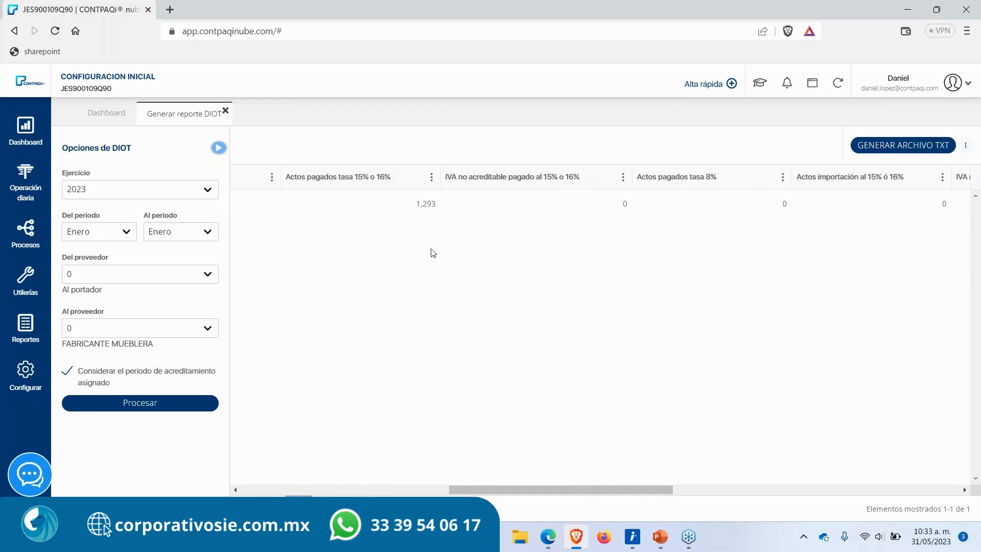
{"action": "left_click_drag", "start_coordinate": [415, 204], "coordinate": [438, 205]}
{"action": "left_click", "coordinate": [525, 414]}
{"action": "left_click_drag", "start_coordinate": [515, 489], "coordinate": [307, 489]}
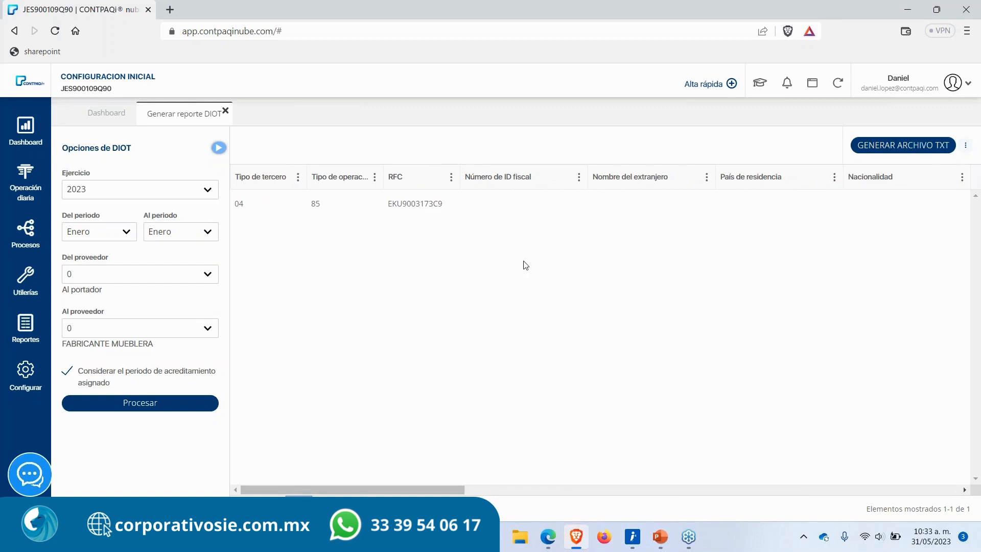
Step: Generate the DIOT TXT file and save it as Proveedores_20230531 on the desktop
{"action": "left_click", "coordinate": [900, 146]}
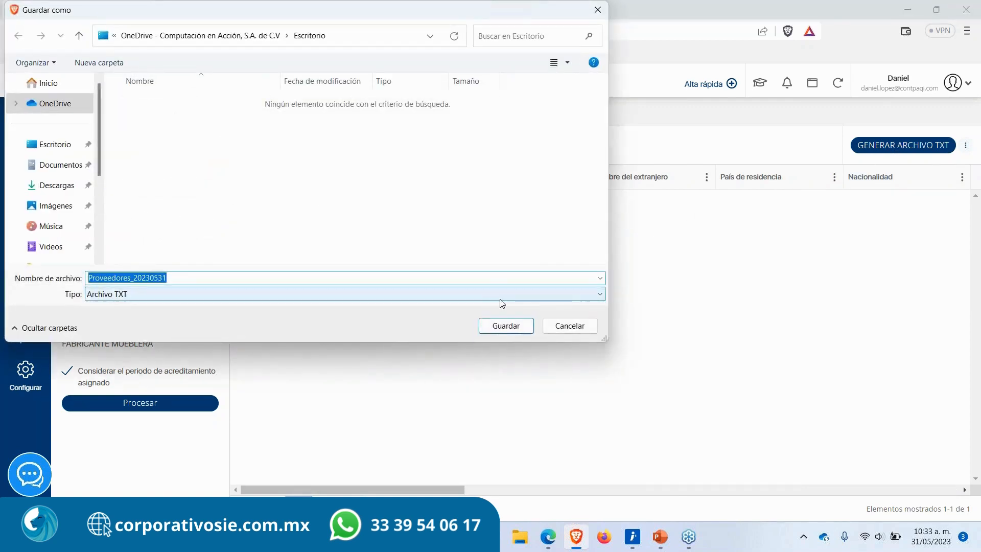
{"action": "left_click", "coordinate": [499, 329]}
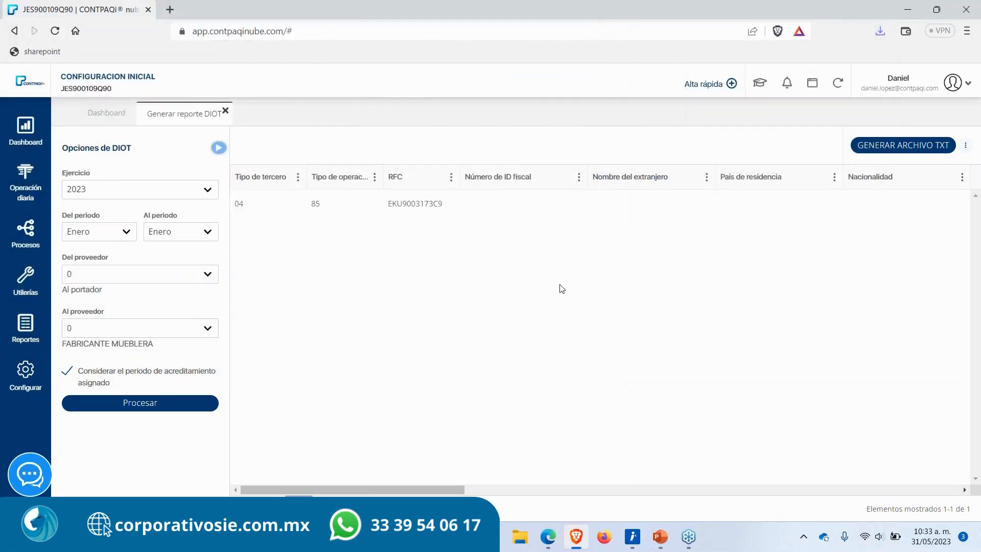
Step: Open the saved Proveedores_20230531 text file from the desktop to examine its contents, then close it
{"action": "key", "text": "super+d"}
{"action": "left_click_drag", "start_coordinate": [24, 91], "coordinate": [363, 91]}
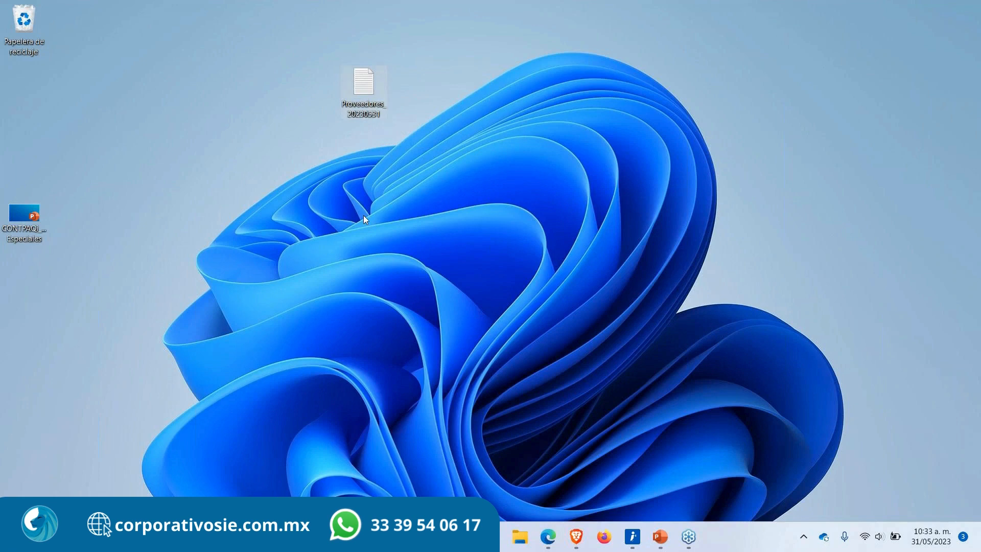
{"action": "key", "text": "Return"}
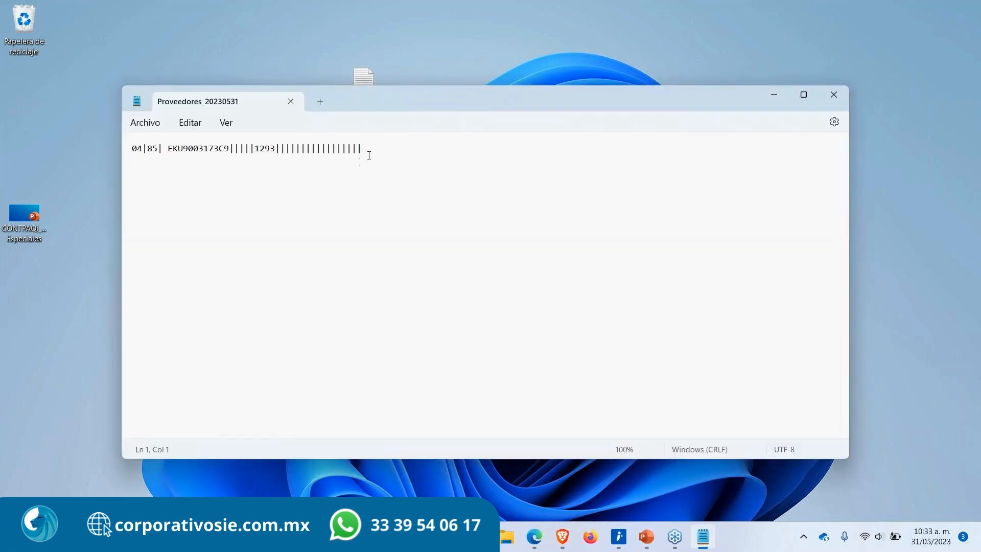
{"action": "left_click_drag", "start_coordinate": [363, 153], "coordinate": [118, 147]}
{"action": "left_click", "coordinate": [243, 177]}
{"action": "left_click_drag", "start_coordinate": [377, 149], "coordinate": [70, 146]}
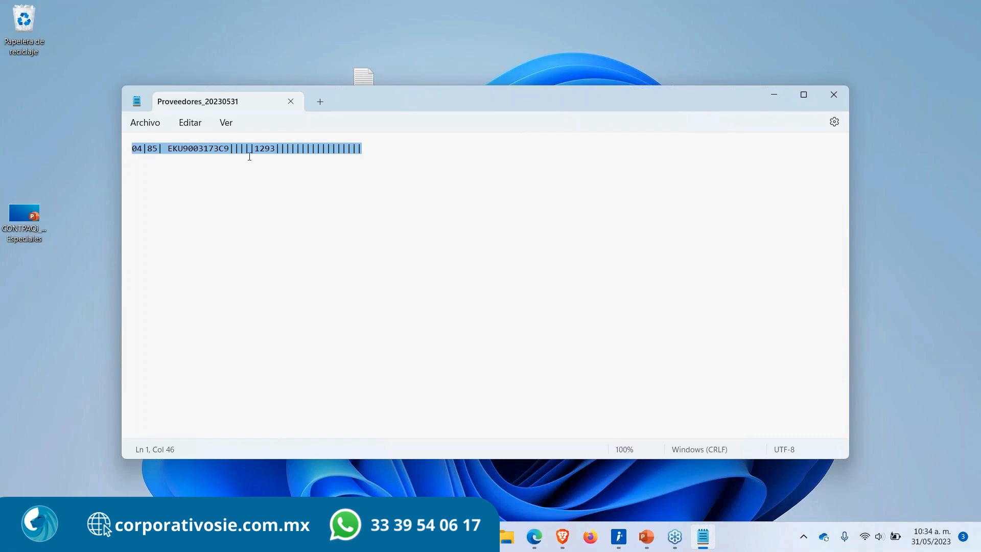
{"action": "left_click", "coordinate": [363, 148]}
{"action": "left_click", "coordinate": [834, 95]}
{"action": "left_click", "coordinate": [576, 536]}
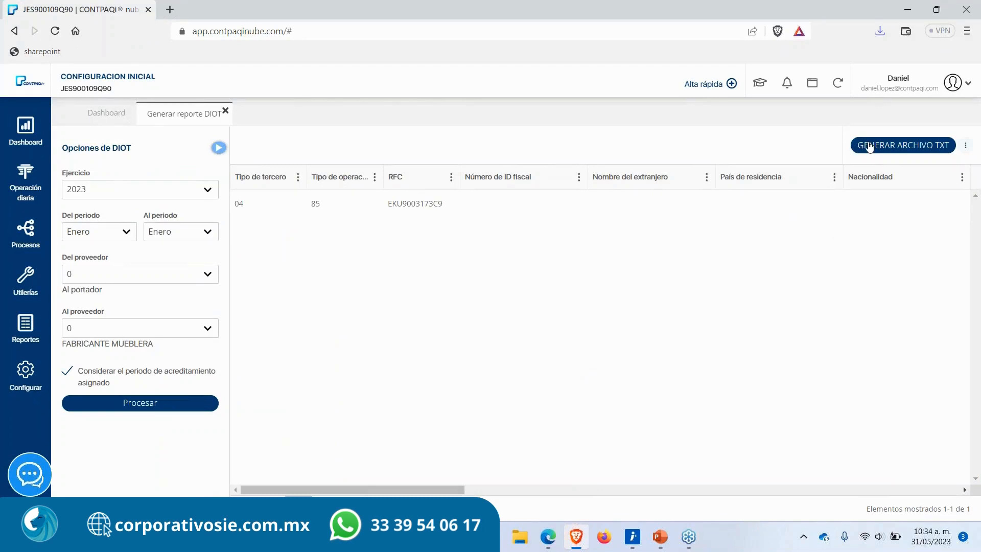
{"action": "left_click", "coordinate": [868, 147]}
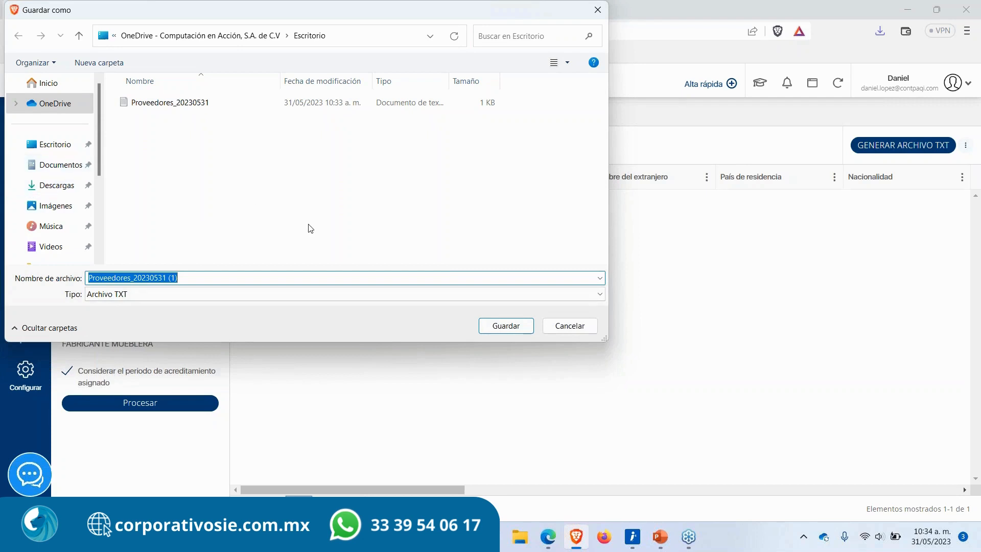
{"action": "left_click", "coordinate": [565, 327]}
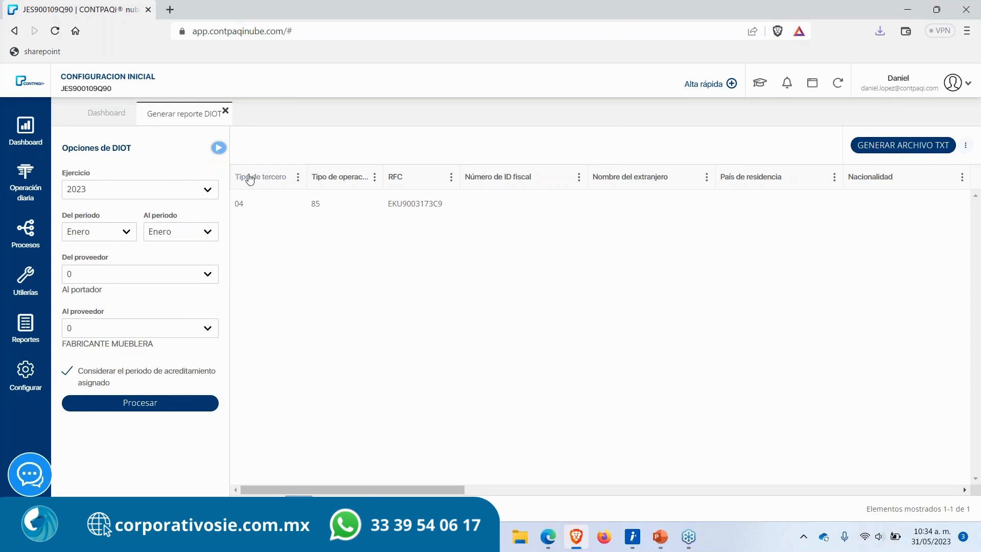
Step: Close the DIOT report and start the slideshow from the Contabilidad electrónica slide in the presentation
{"action": "left_click", "coordinate": [225, 111]}
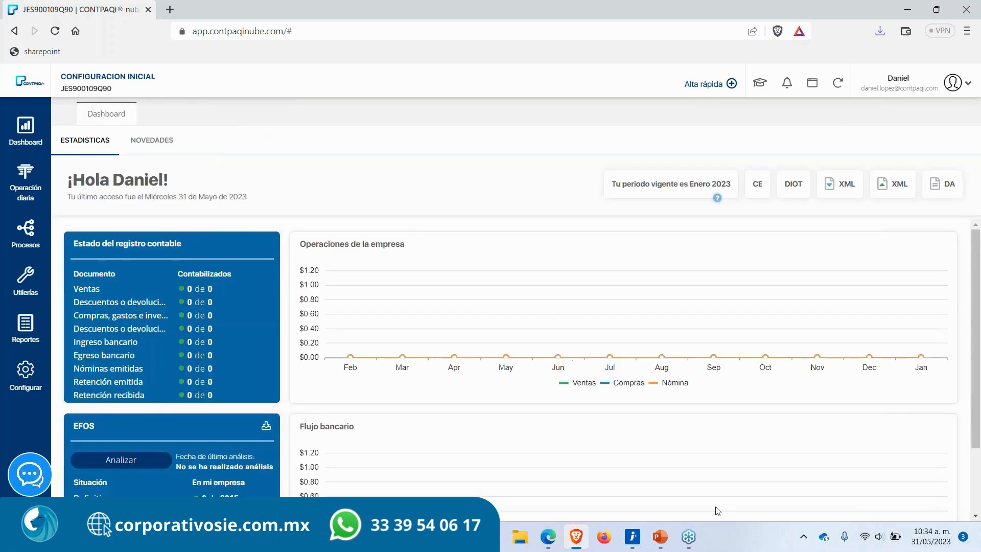
{"action": "left_click", "coordinate": [660, 536]}
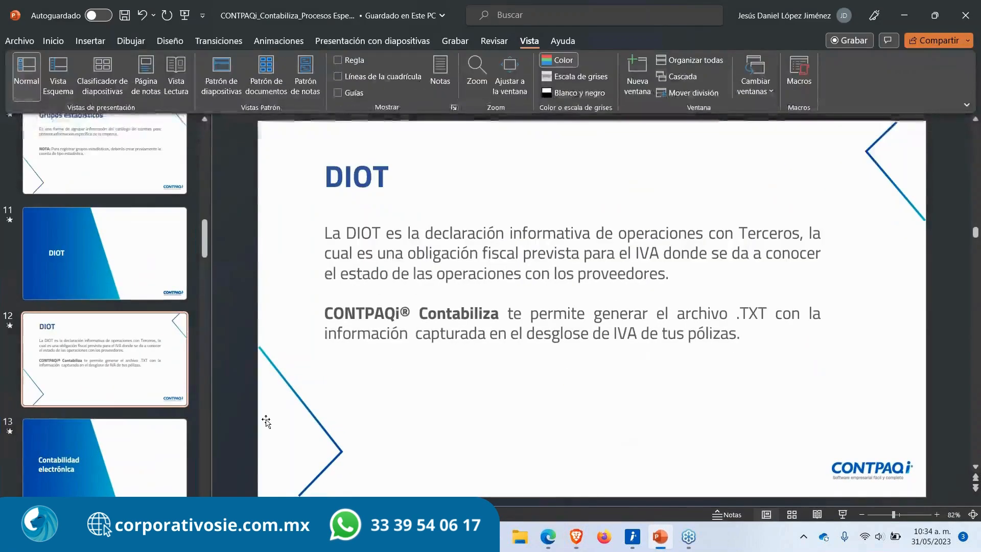
{"action": "left_click", "coordinate": [145, 442]}
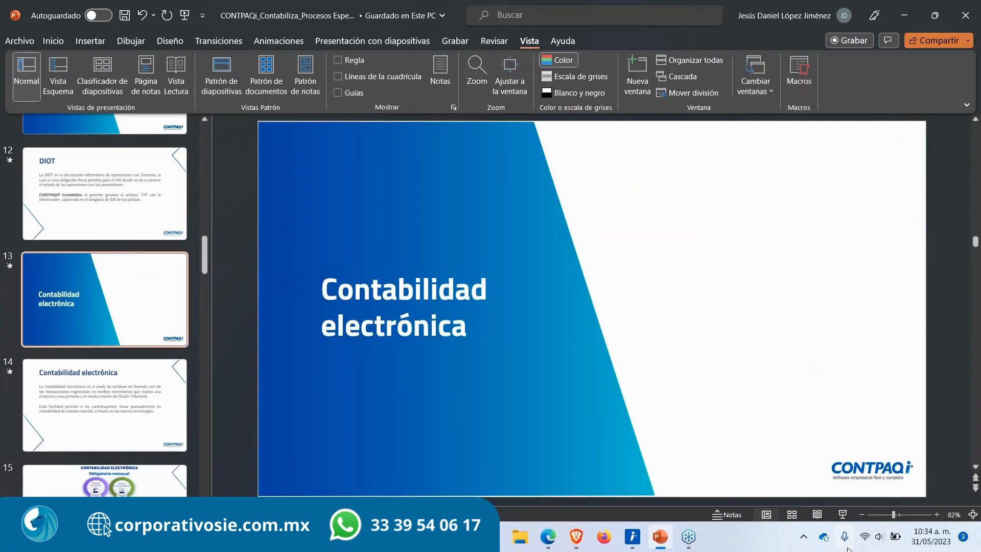
{"action": "left_click", "coordinate": [842, 515]}
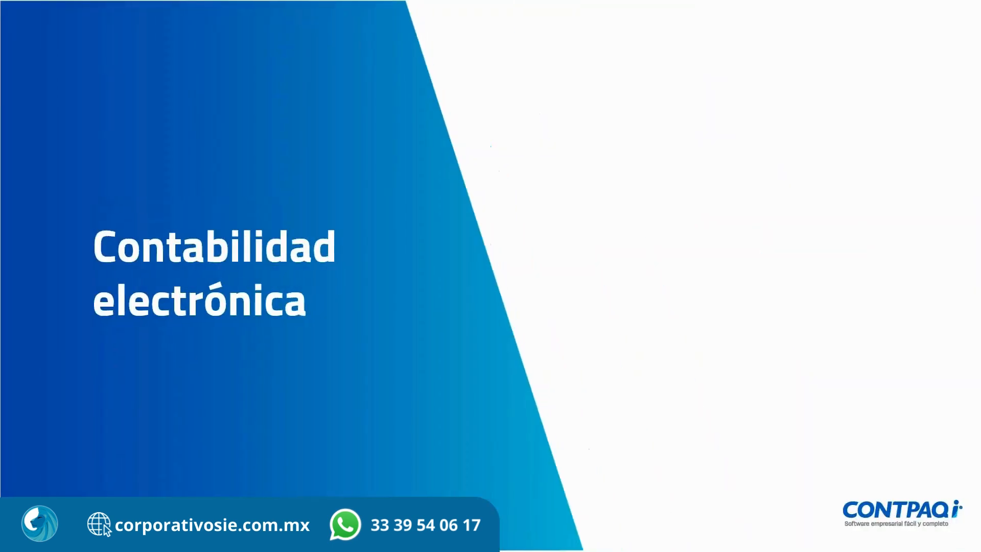
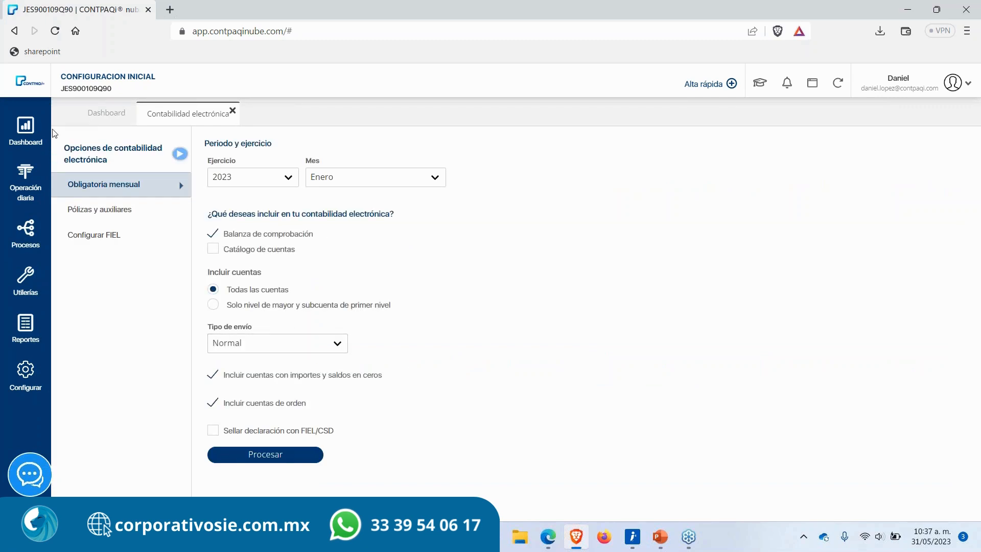
Step: Look through the Pólizas y auxiliares options and return to the Obligatoria mensual options of electronic accounting
{"action": "left_click_drag", "start_coordinate": [65, 185], "coordinate": [118, 188]}
{"action": "left_click", "coordinate": [101, 211]}
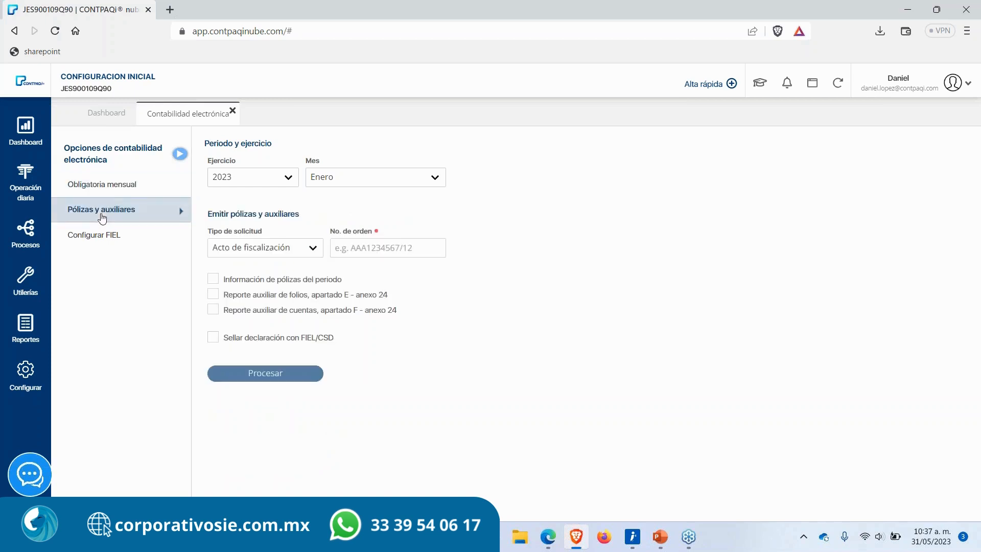
{"action": "left_click", "coordinate": [106, 189]}
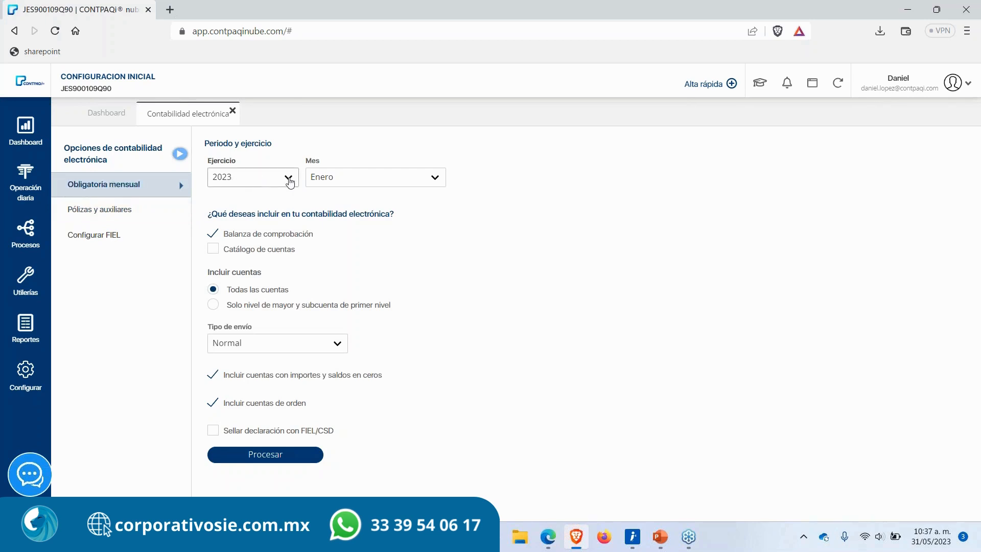
Step: For Enero 2023, include the Catálogo de cuentas alongside the Balanza de comprobación in the electronic accounting
{"action": "left_click", "coordinate": [359, 183]}
{"action": "left_click", "coordinate": [359, 185]}
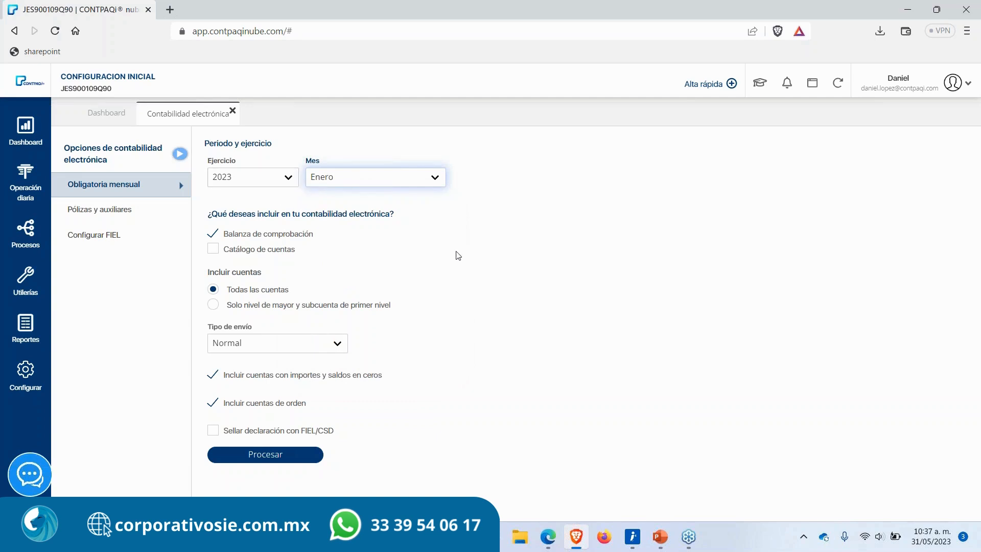
{"action": "left_click", "coordinate": [489, 250]}
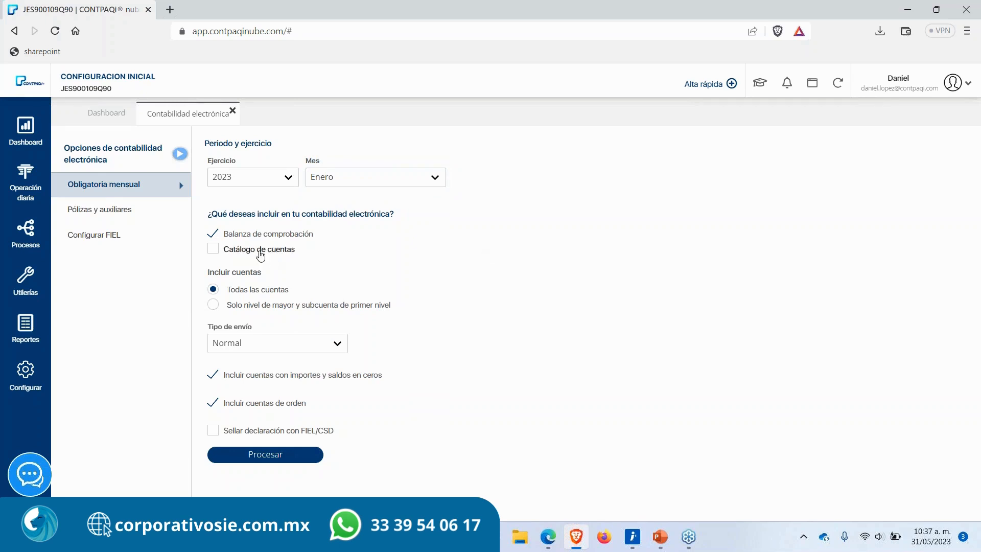
{"action": "left_click_drag", "start_coordinate": [312, 234], "coordinate": [223, 235]}
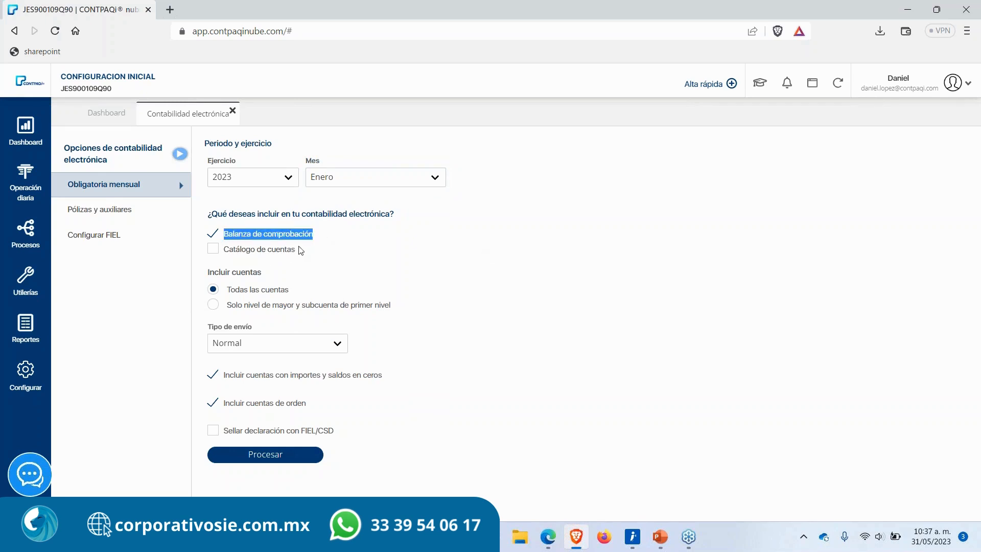
{"action": "left_click", "coordinate": [303, 254]}
{"action": "left_click", "coordinate": [213, 252]}
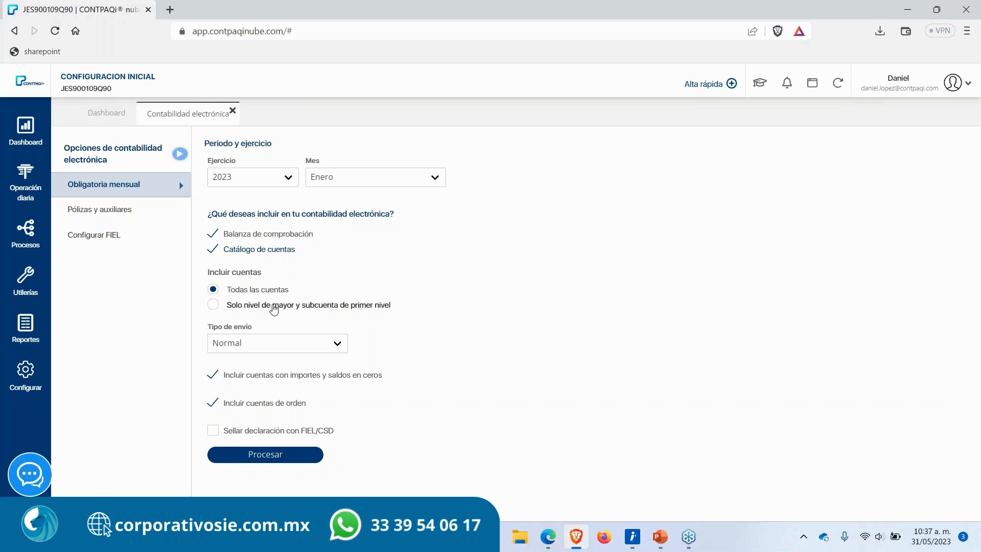
Step: Examine the Incluir cuentas choices and the Tipo de envío list, keeping Todas las cuentas and Normal
{"action": "left_click", "coordinate": [238, 310]}
{"action": "left_click", "coordinate": [214, 290]}
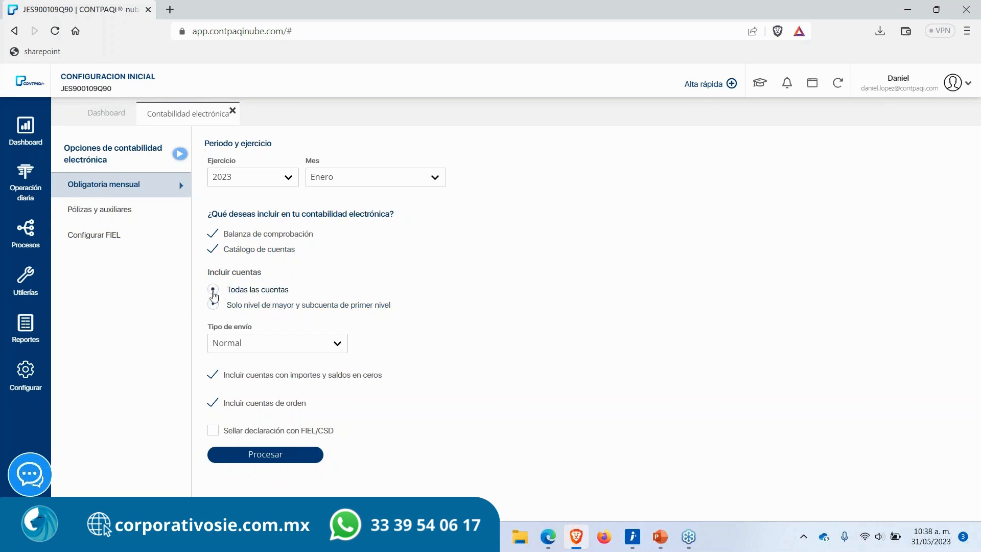
{"action": "left_click", "coordinate": [258, 348]}
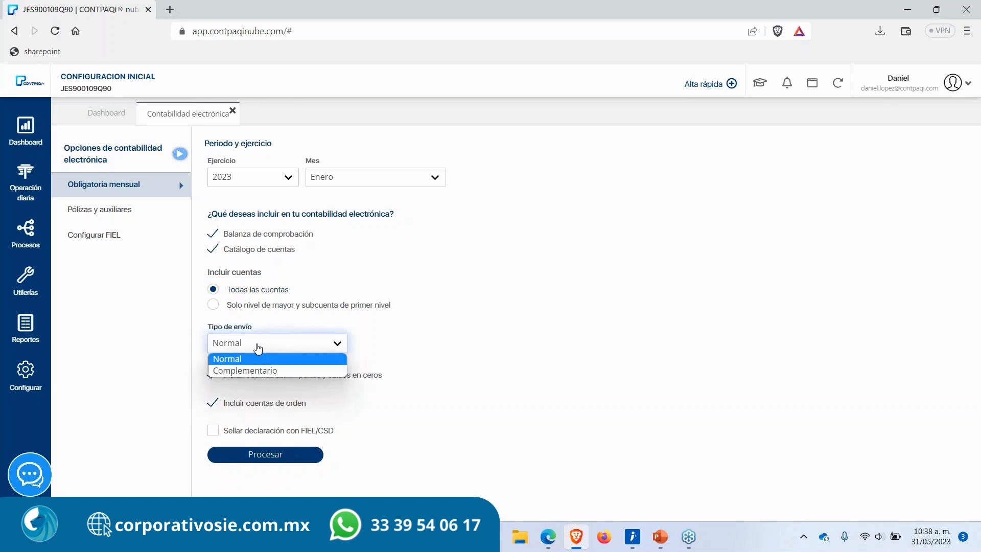
{"action": "left_click", "coordinate": [464, 336]}
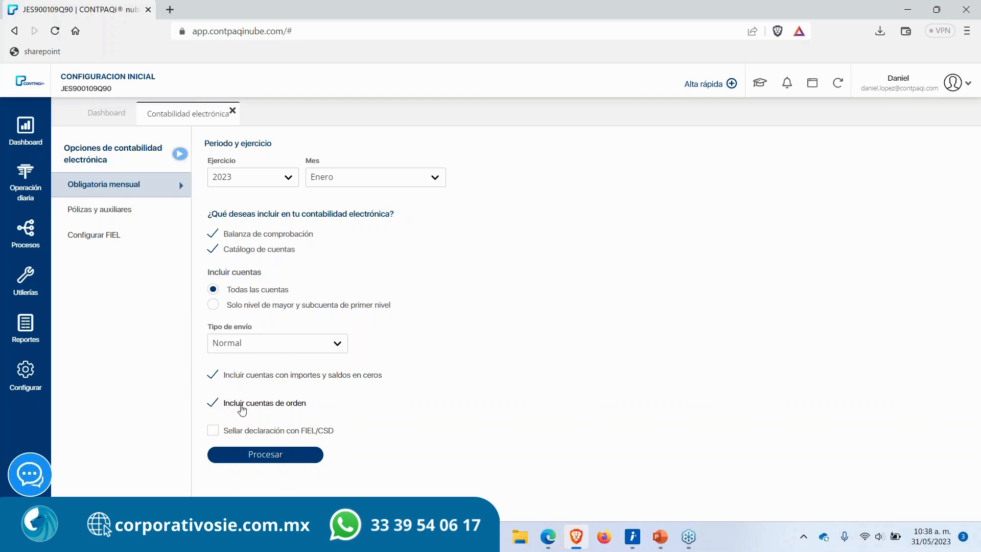
Step: Enable sealing the declaration with FIEL/CSD
{"action": "left_click", "coordinate": [215, 433]}
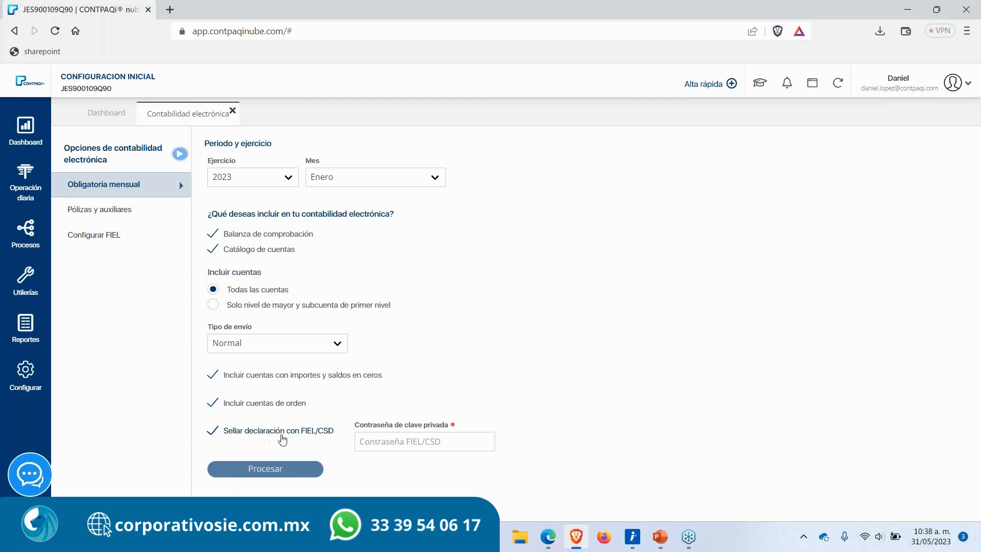
{"action": "left_click_drag", "start_coordinate": [339, 430], "coordinate": [224, 435]}
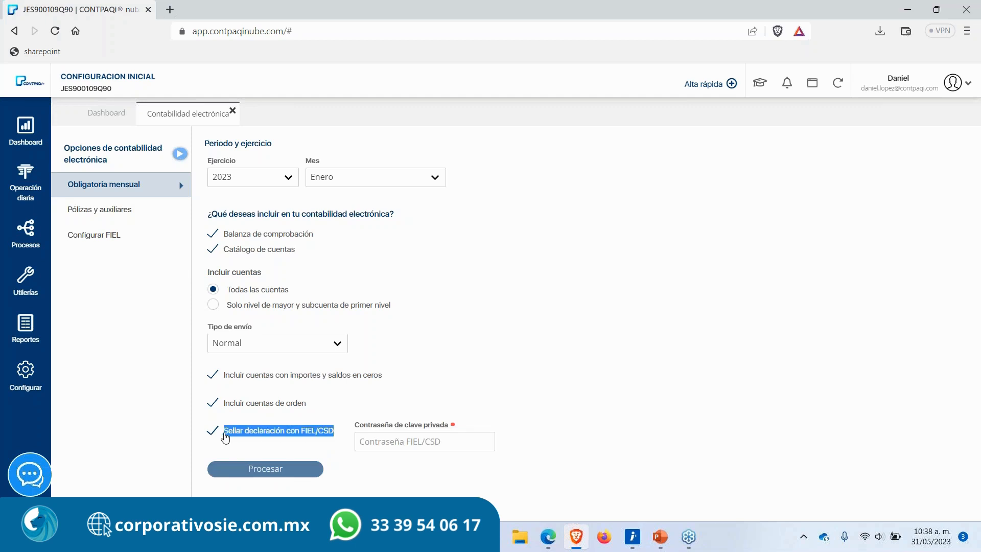
{"action": "left_click", "coordinate": [401, 399]}
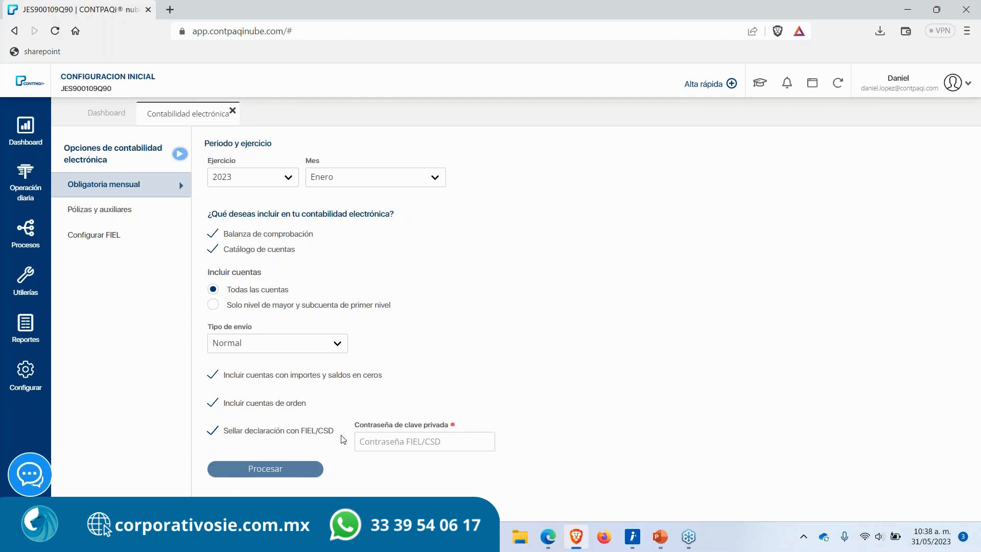
Step: Open the company configuration to inspect the FIEL and CSD settings, then close that tab
{"action": "left_click", "coordinate": [17, 376]}
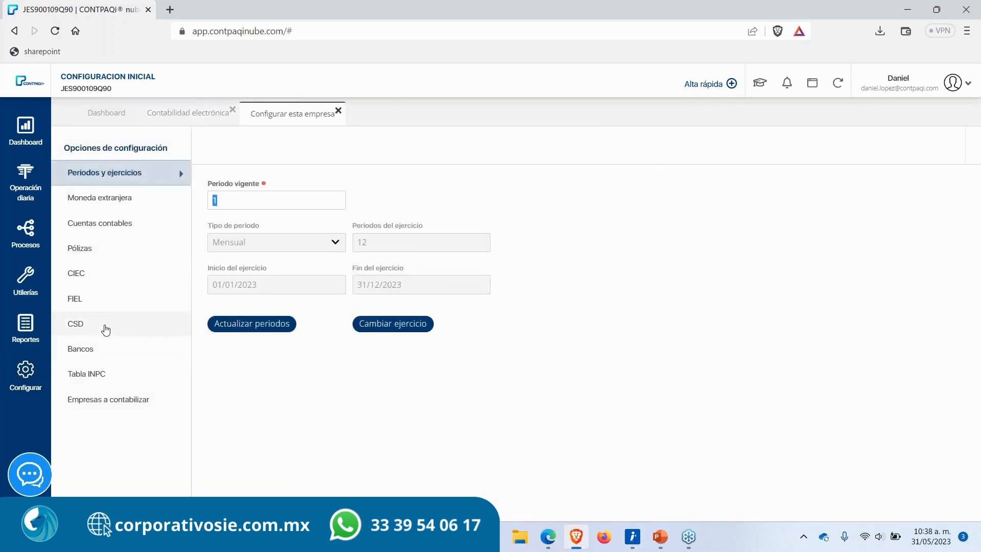
{"action": "left_click", "coordinate": [95, 299]}
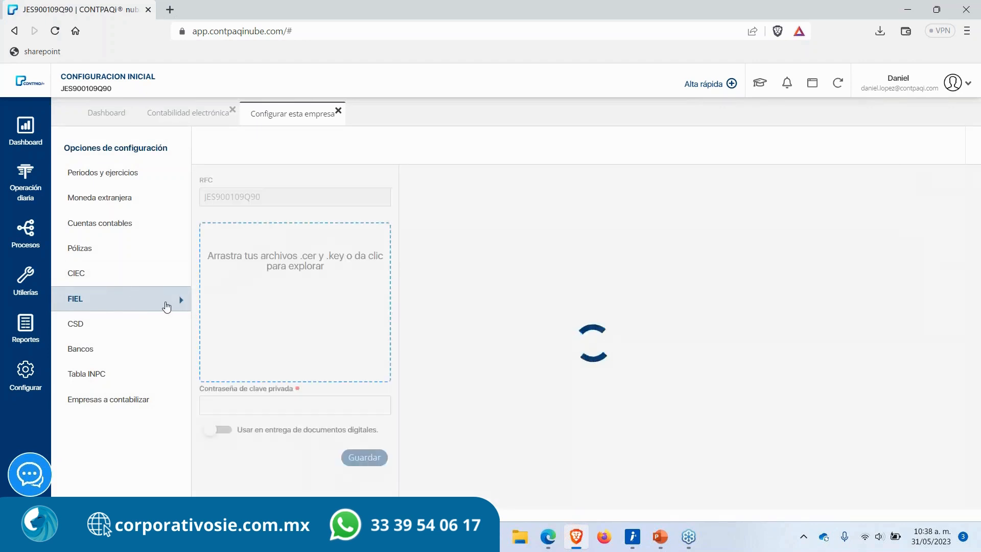
{"action": "left_click", "coordinate": [114, 331]}
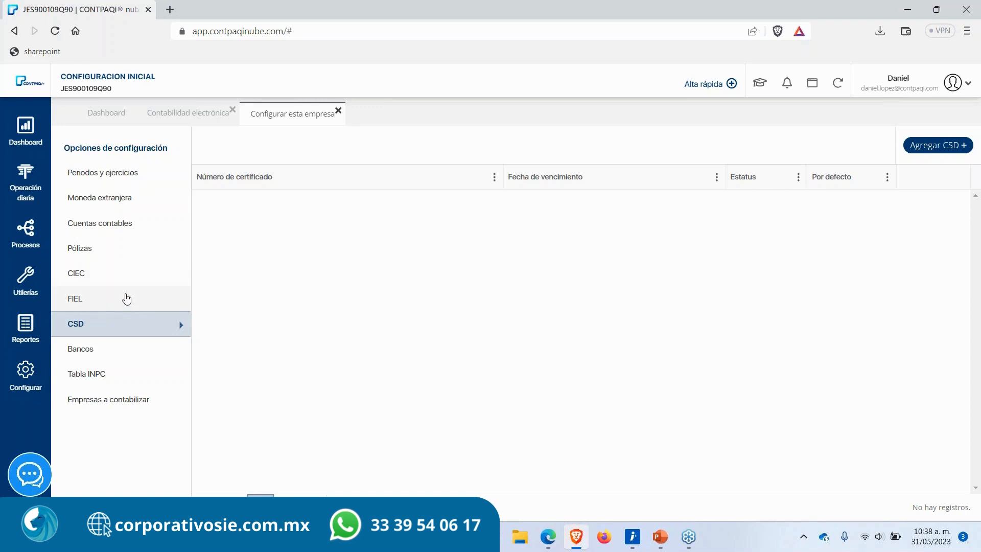
{"action": "left_click", "coordinate": [337, 111]}
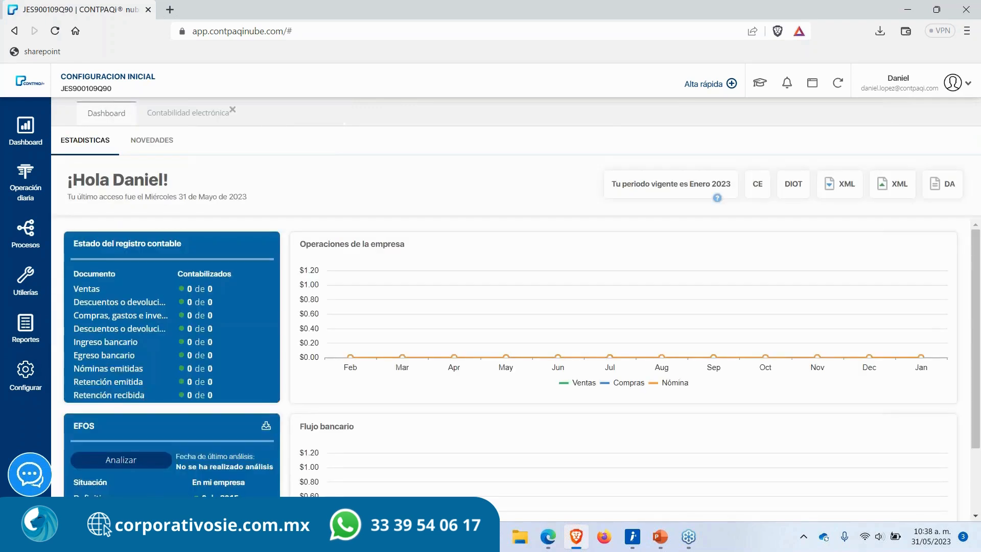
Step: Try to fill in the FIEL/CSD private key password field on the electronic accounting page
{"action": "left_click", "coordinate": [172, 121]}
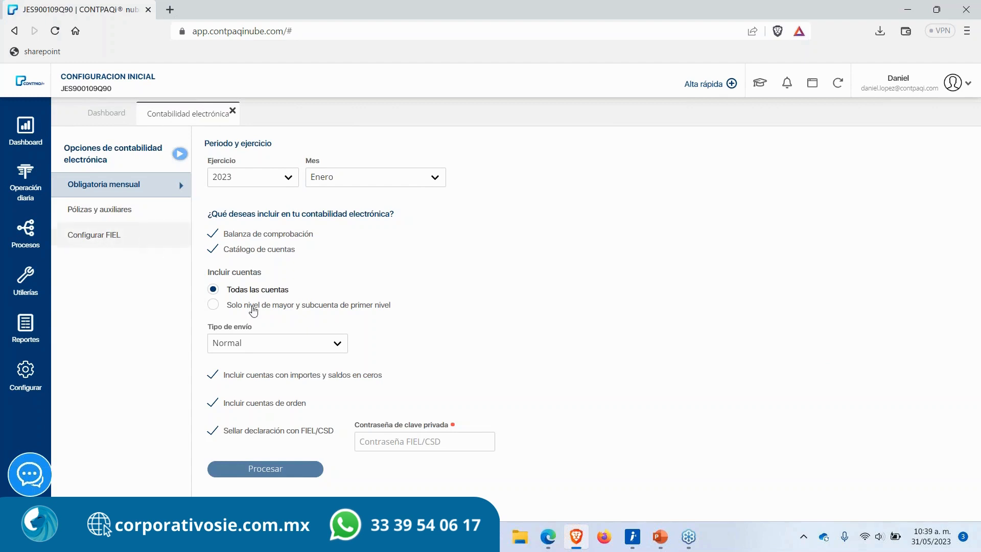
{"action": "left_click", "coordinate": [414, 440]}
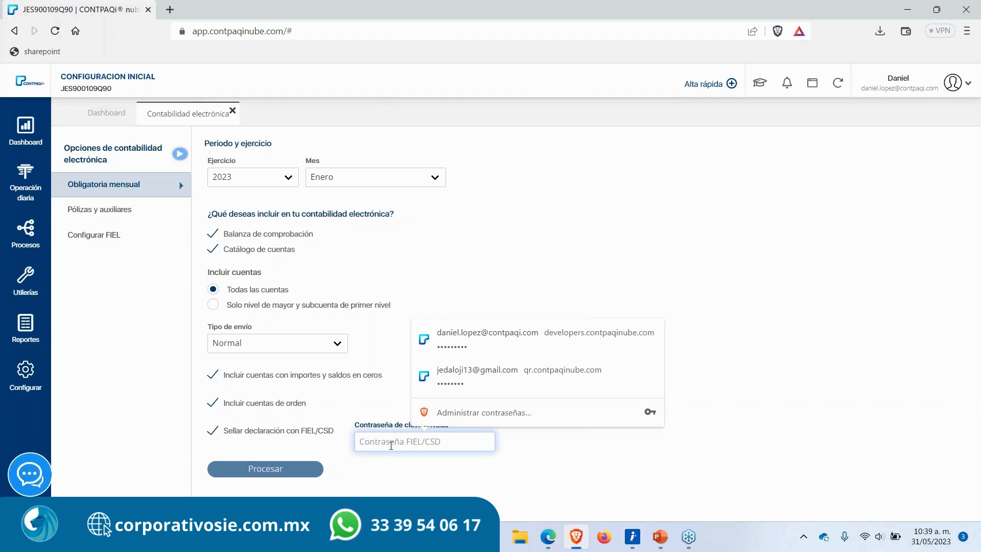
{"action": "left_click", "coordinate": [391, 446]}
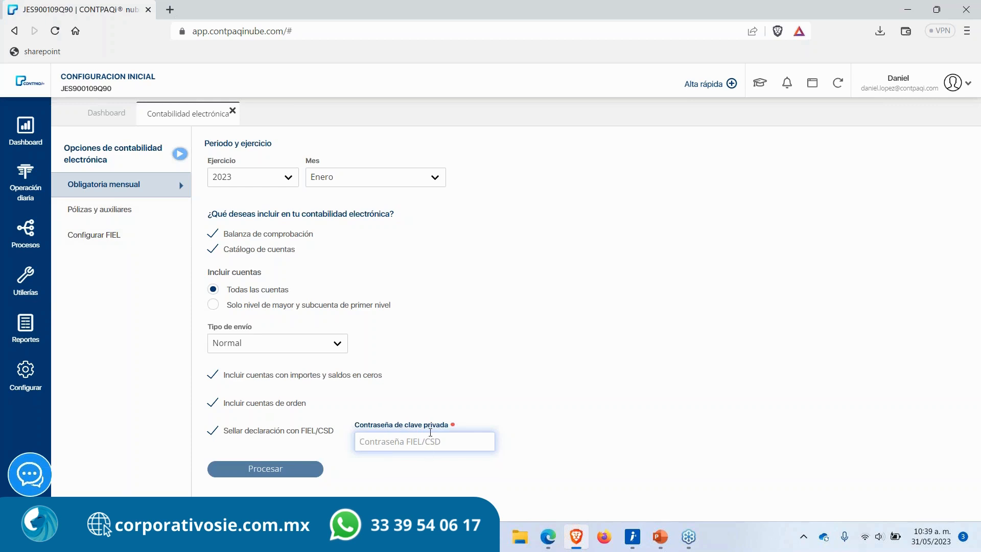
{"action": "left_click", "coordinate": [391, 444]}
{"action": "left_click", "coordinate": [394, 443]}
{"action": "left_click_drag", "start_coordinate": [354, 425], "coordinate": [470, 430]}
{"action": "left_click", "coordinate": [452, 442]}
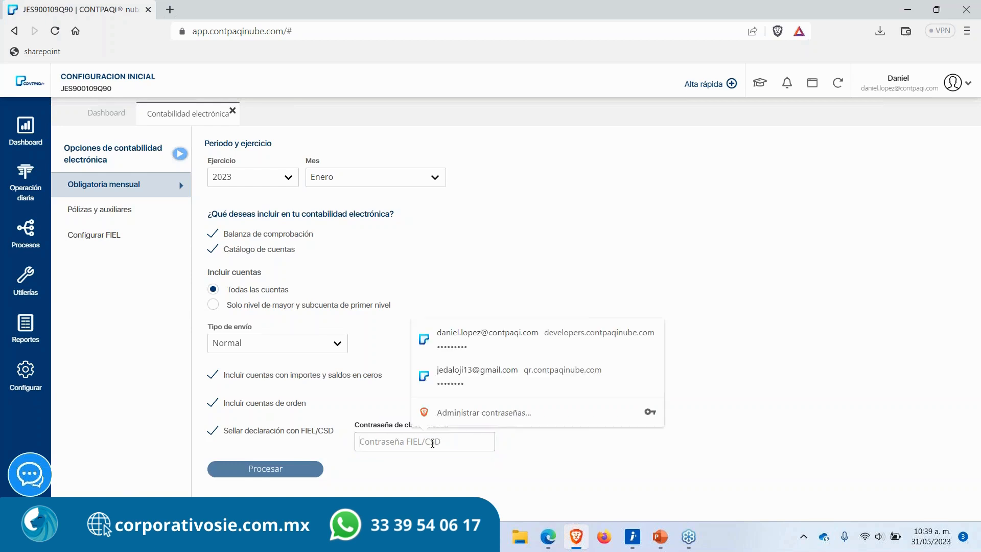
{"action": "left_click", "coordinate": [349, 487]}
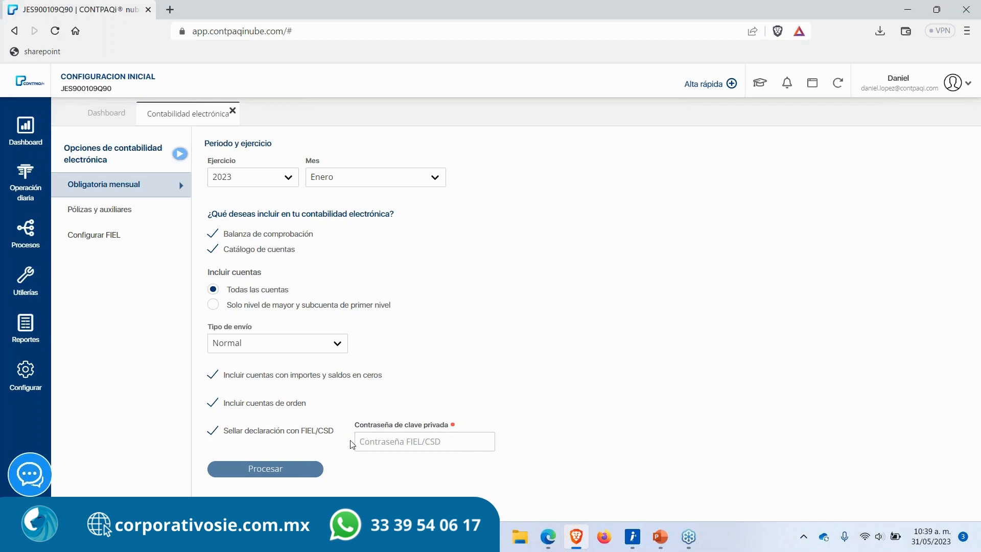
Step: Turn off sealing with FIEL/CSD, process the electronic accounting and acknowledge the file-creation notice
{"action": "left_click_drag", "start_coordinate": [337, 431], "coordinate": [301, 436]}
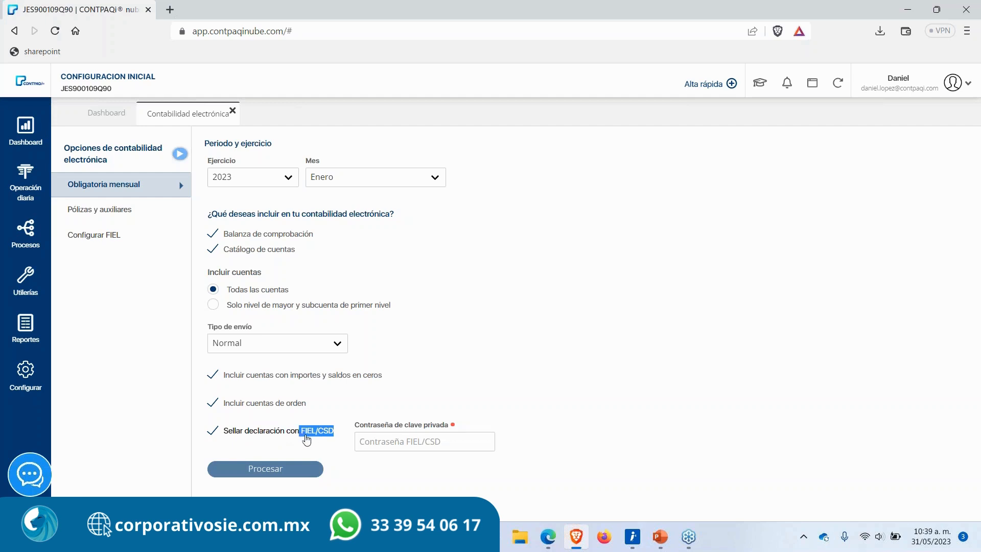
{"action": "left_click", "coordinate": [302, 436]}
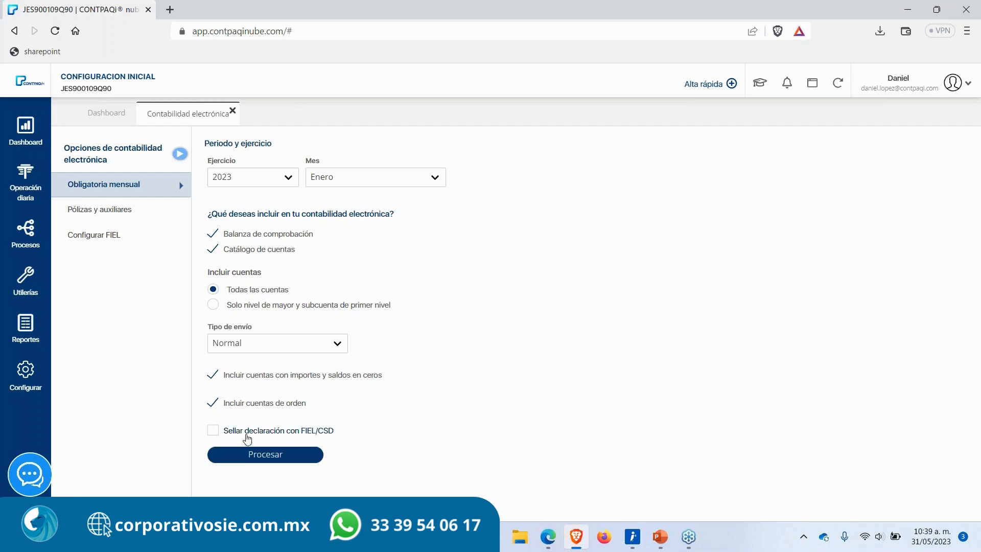
{"action": "left_click", "coordinate": [264, 457]}
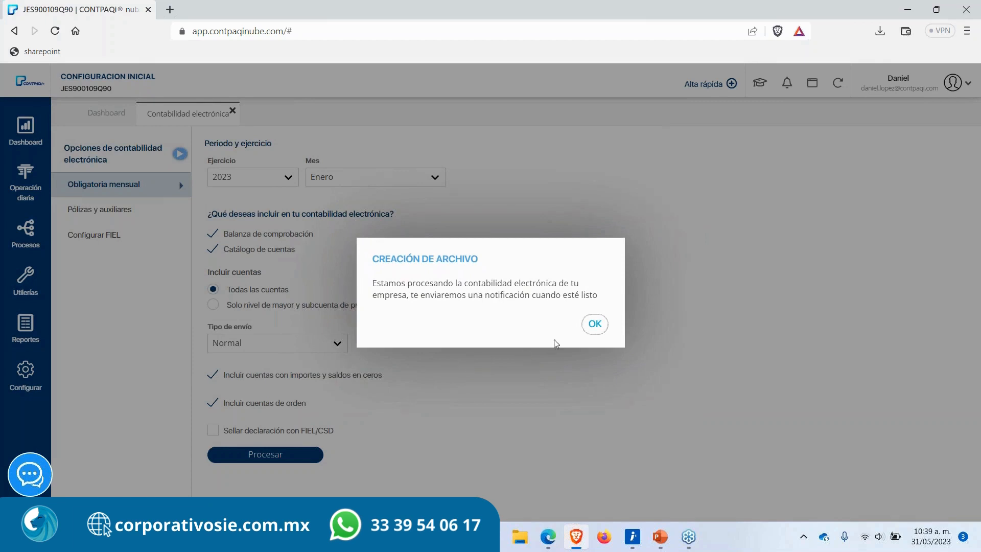
{"action": "left_click", "coordinate": [593, 325]}
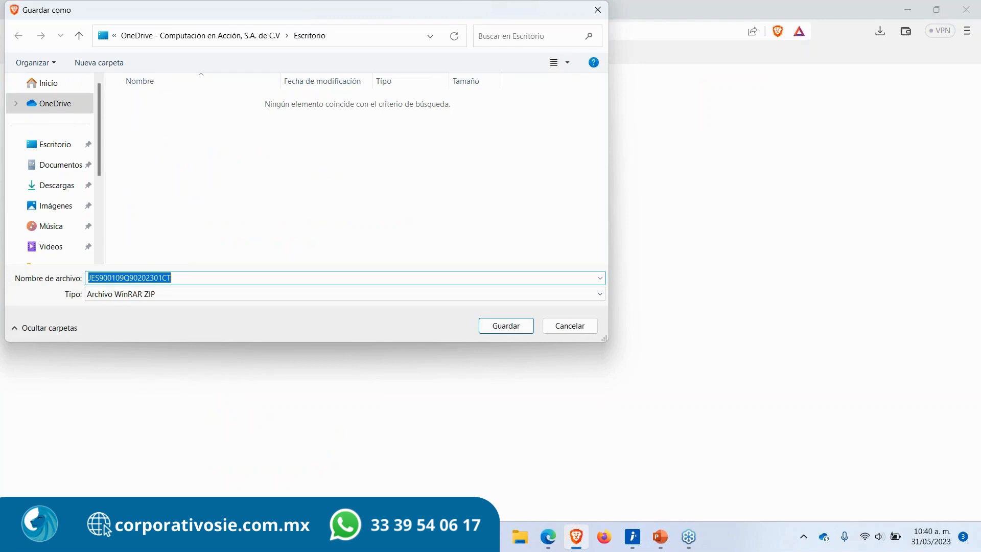
Step: Save the catálogo (CT) ZIP file under its suggested name in the Escritorio folder
{"action": "left_click_drag", "start_coordinate": [379, 15], "coordinate": [496, 59]}
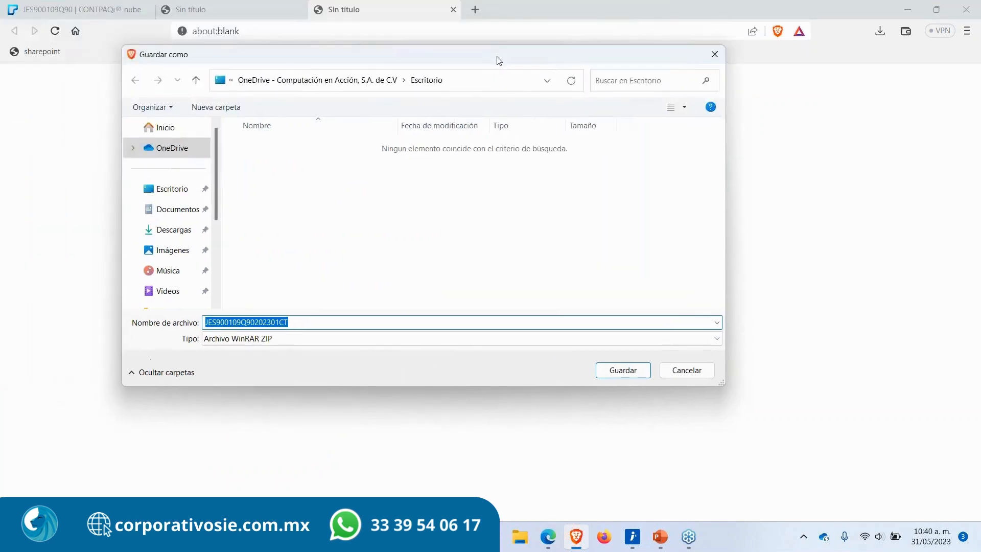
{"action": "left_click", "coordinate": [325, 323]}
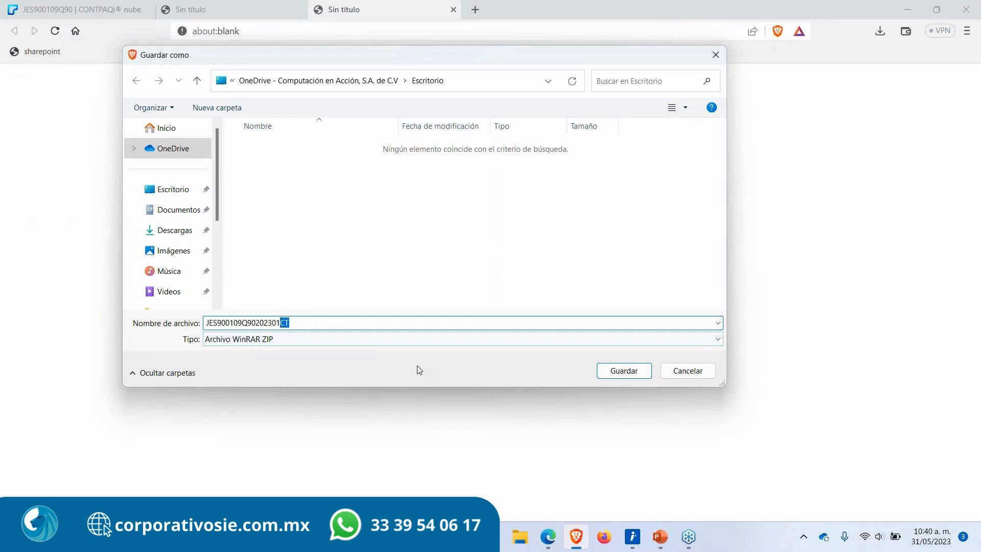
{"action": "left_click", "coordinate": [304, 323]}
{"action": "key", "text": "shift+Left"}
{"action": "key", "text": "shift+Left"}
{"action": "left_click", "coordinate": [163, 193]}
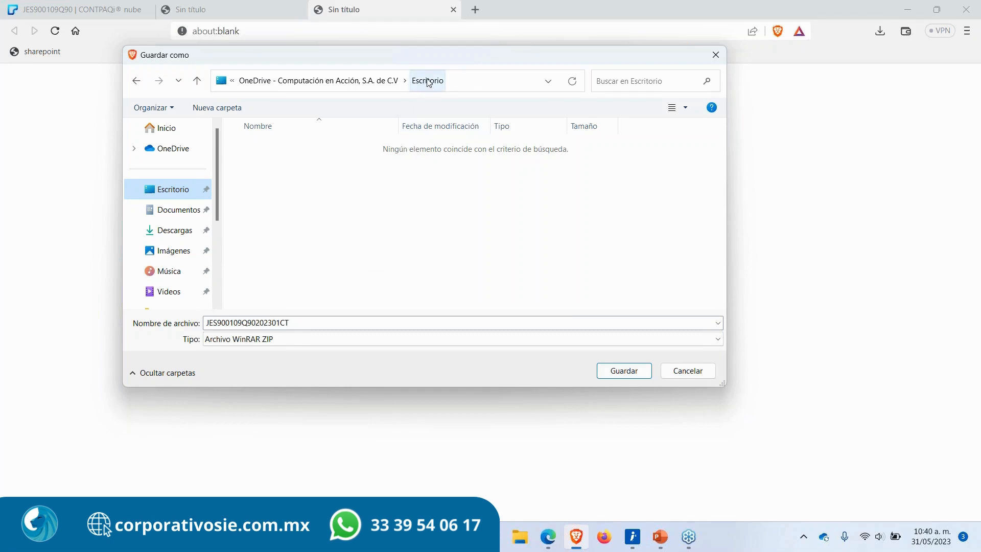
{"action": "left_click", "coordinate": [624, 370]}
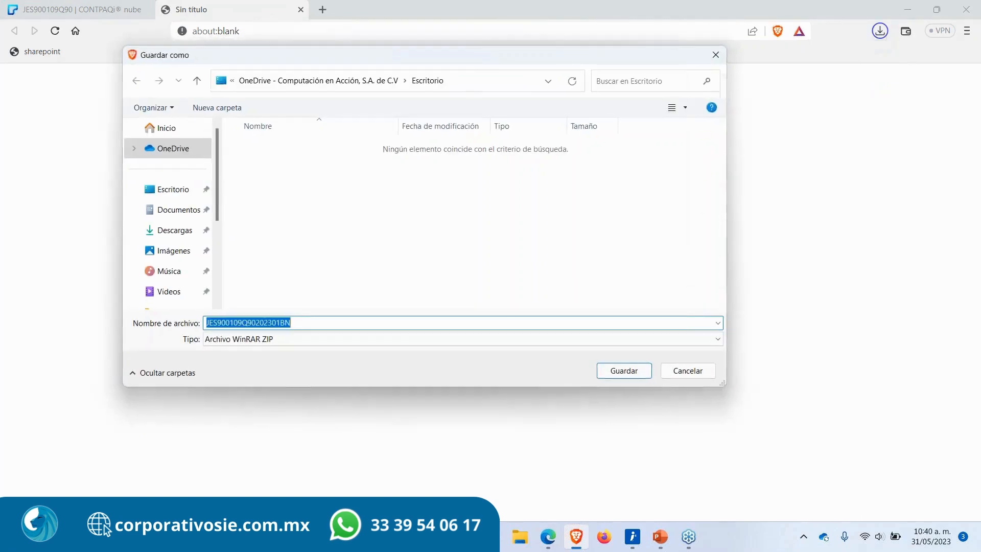
Step: Save the balanza (BN) ZIP file under its suggested name in the same Escritorio folder
{"action": "left_click", "coordinate": [512, 273]}
{"action": "left_click", "coordinate": [303, 322]}
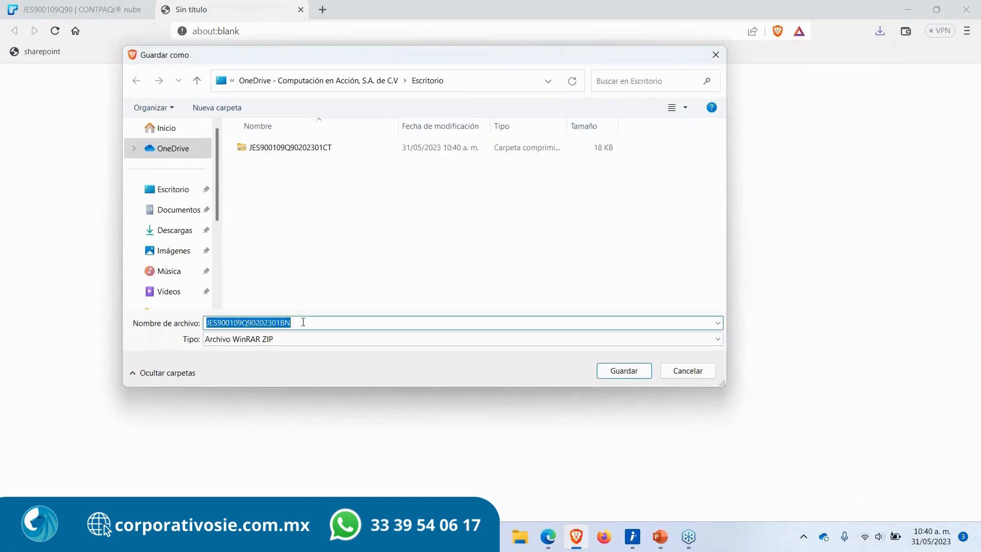
{"action": "left_click", "coordinate": [303, 323]}
{"action": "key", "text": "shift+Left"}
{"action": "key", "text": "shift+Left"}
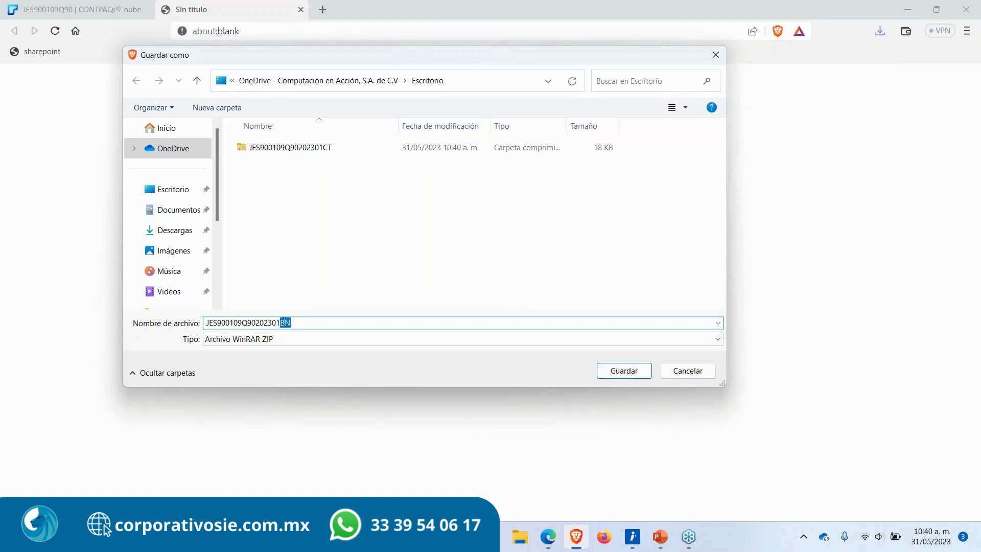
{"action": "left_click", "coordinate": [624, 371]}
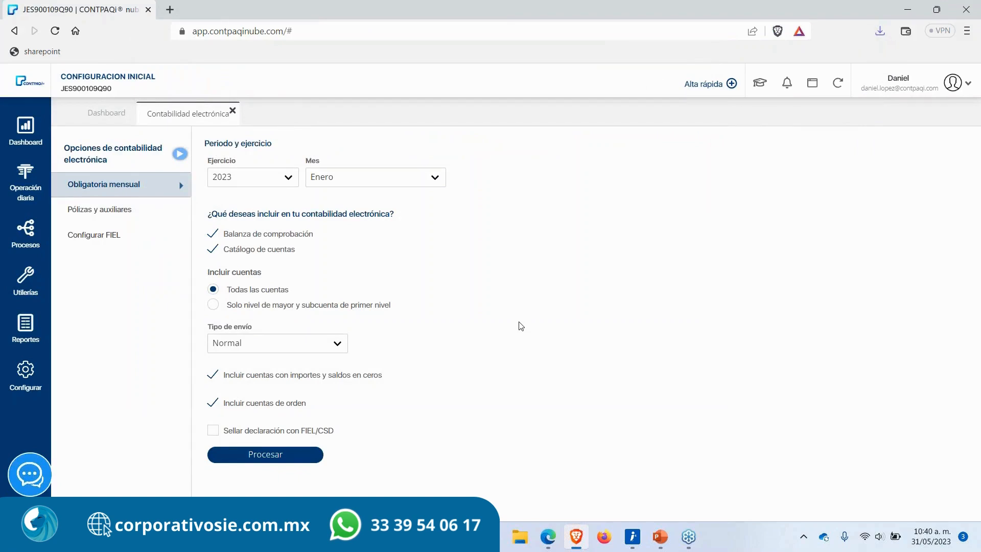
Step: Show the desktop and arrange the two saved ZIP files beside the Proveedores text file
{"action": "key", "text": "super+d"}
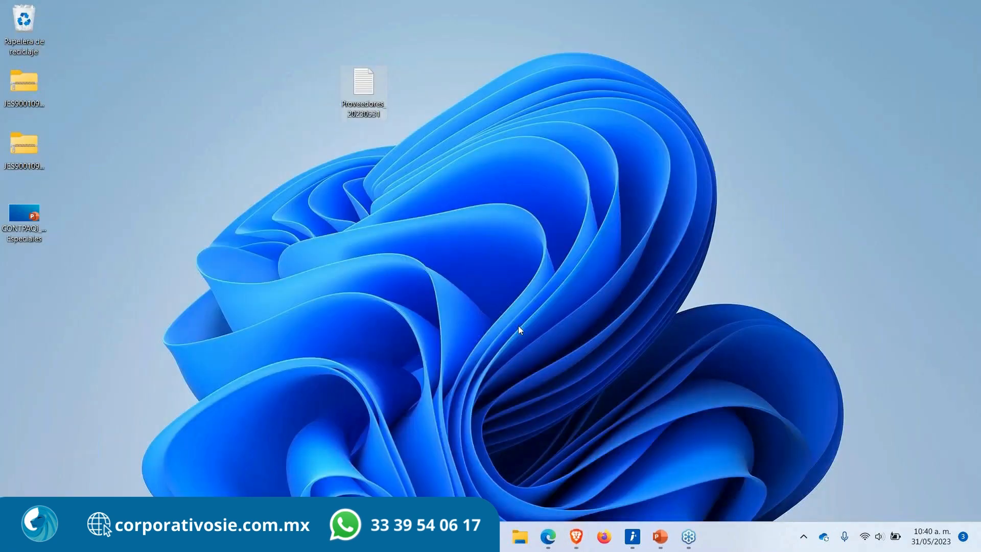
{"action": "left_click_drag", "start_coordinate": [26, 144], "coordinate": [115, 94]}
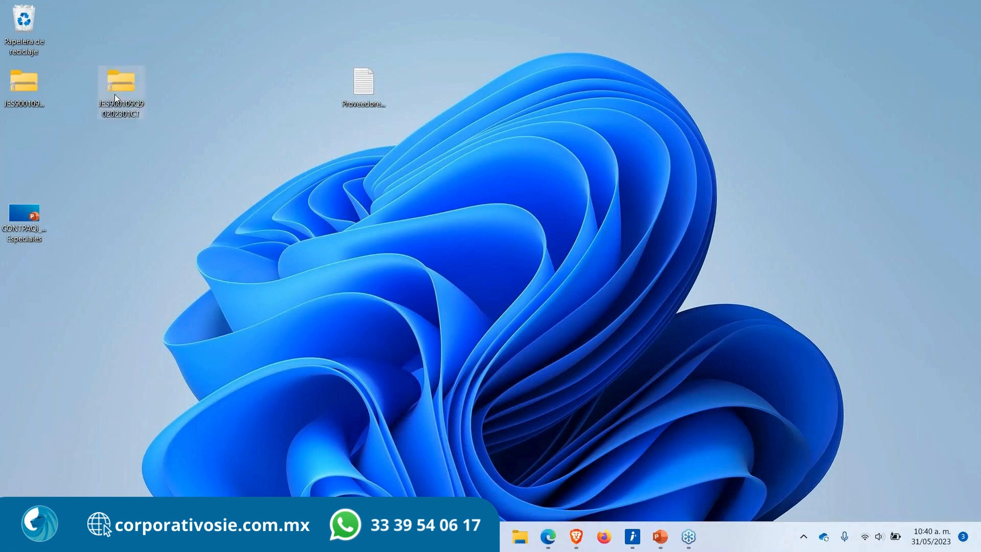
{"action": "left_click_drag", "start_coordinate": [14, 84], "coordinate": [118, 131]}
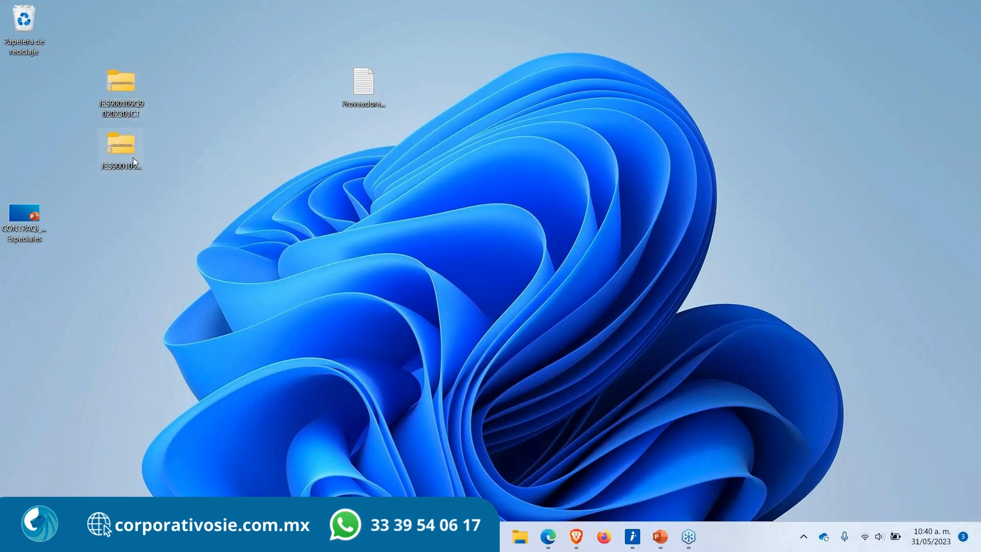
Step: Open the XML inside the catálogo CT ZIP and review its RFC, period header and account lines
{"action": "double_click", "coordinate": [120, 90]}
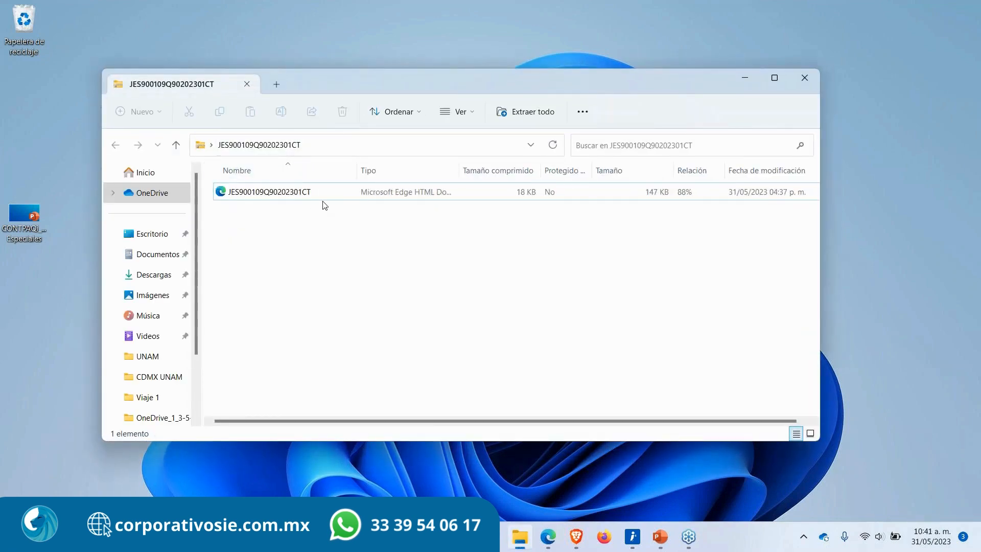
{"action": "left_click", "coordinate": [311, 194]}
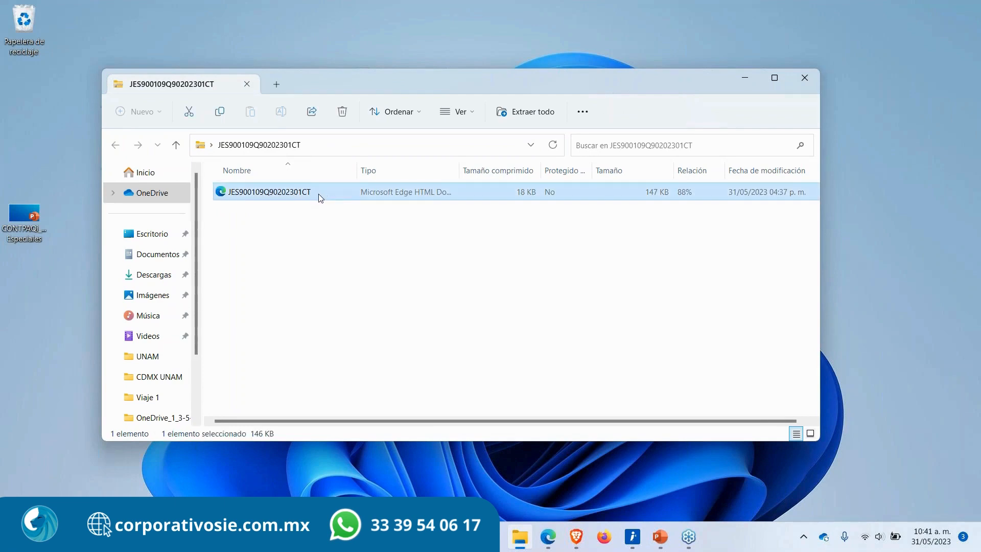
{"action": "double_click", "coordinate": [288, 196]}
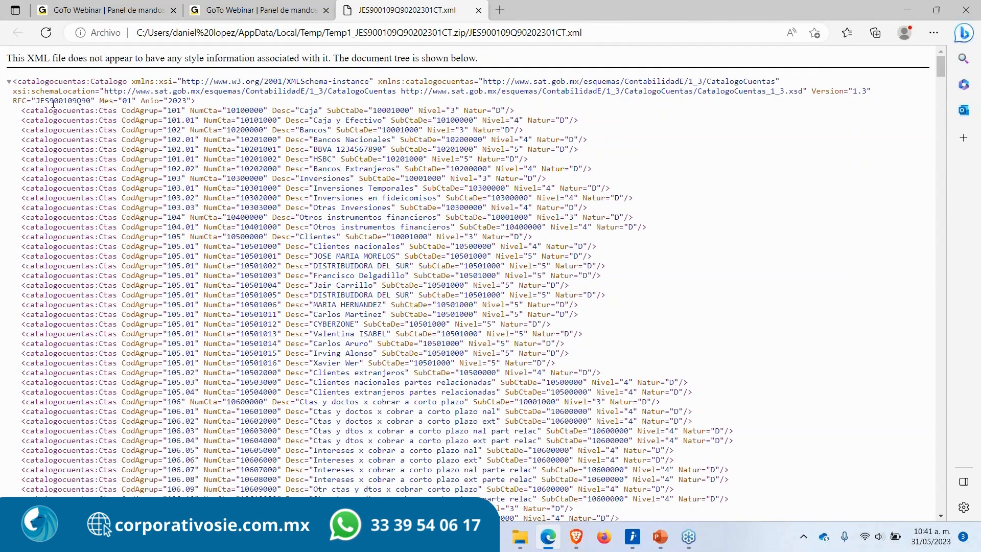
{"action": "left_click_drag", "start_coordinate": [11, 101], "coordinate": [202, 102]}
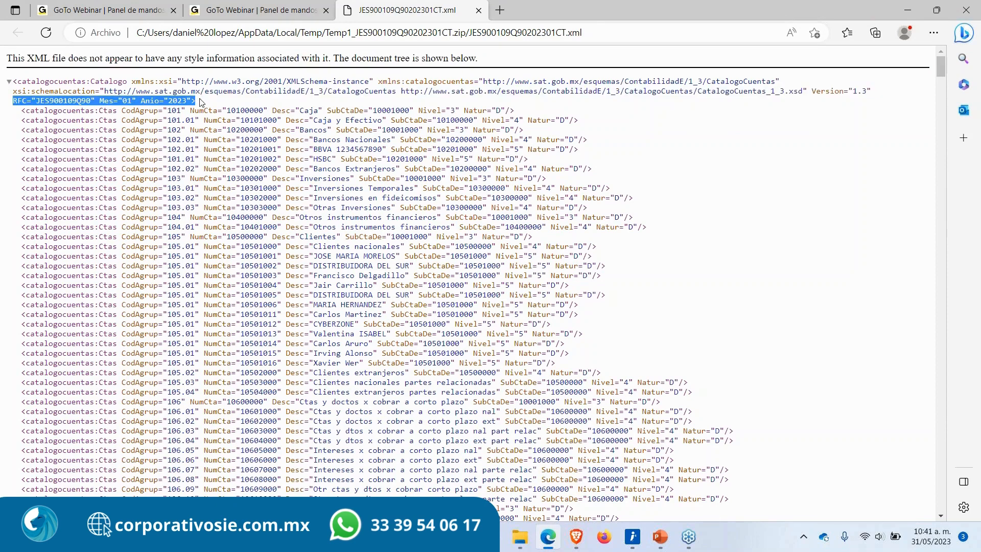
{"action": "left_click", "coordinate": [12, 147]}
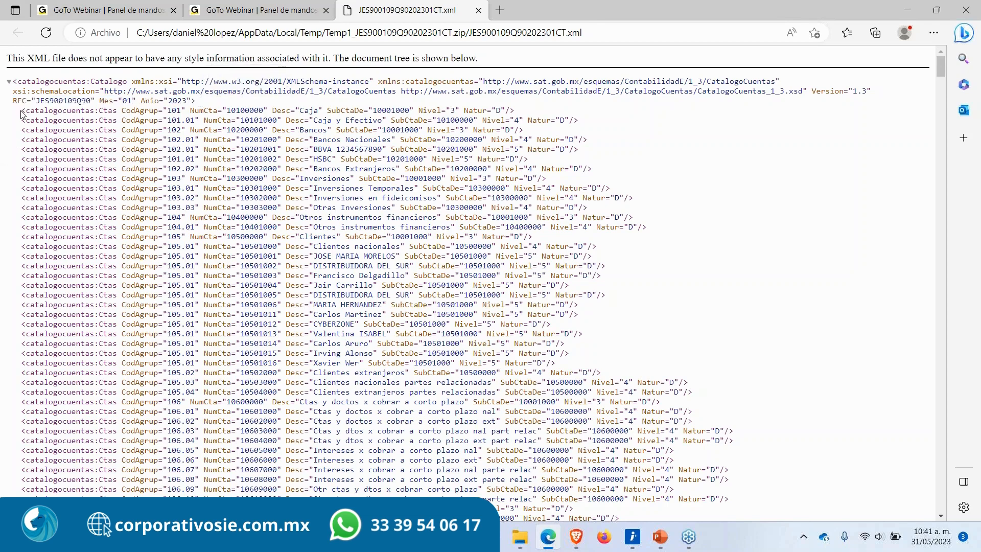
{"action": "left_click_drag", "start_coordinate": [21, 111], "coordinate": [536, 266]}
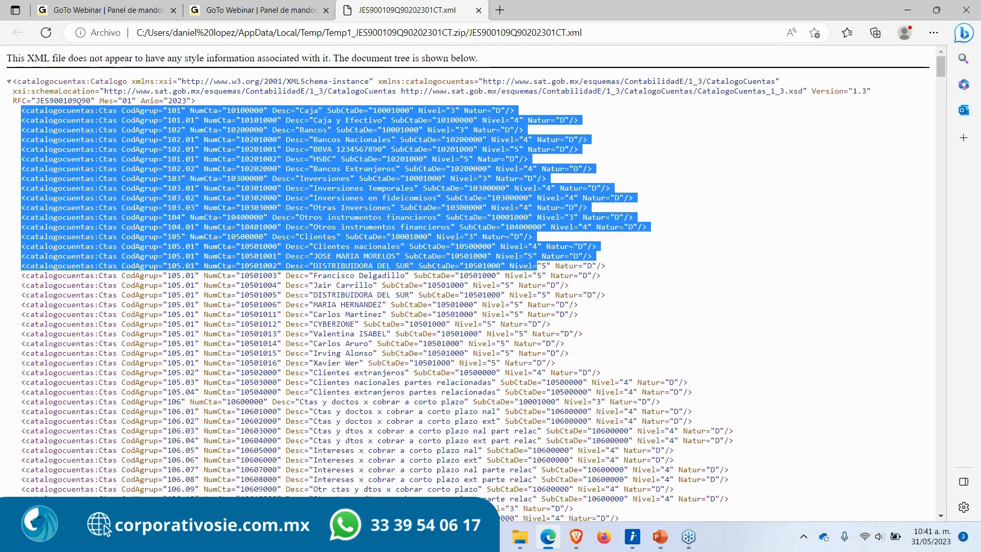
{"action": "left_click", "coordinate": [507, 129]}
{"action": "left_click", "coordinate": [480, 10]}
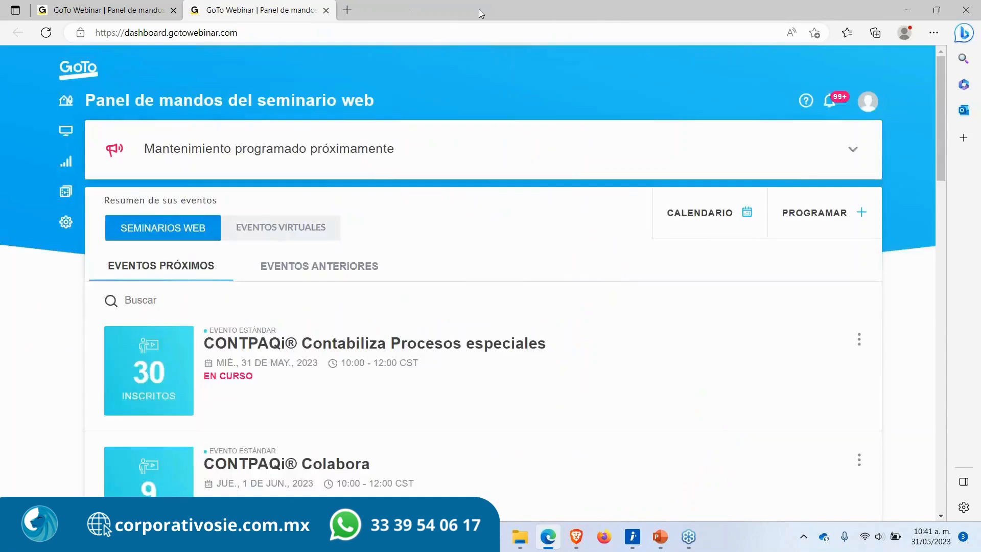
Step: Open the XML inside the balanza BN ZIP, review its header and balance lines, and close the viewing windows
{"action": "key", "text": "super+d"}
{"action": "double_click", "coordinate": [119, 146]}
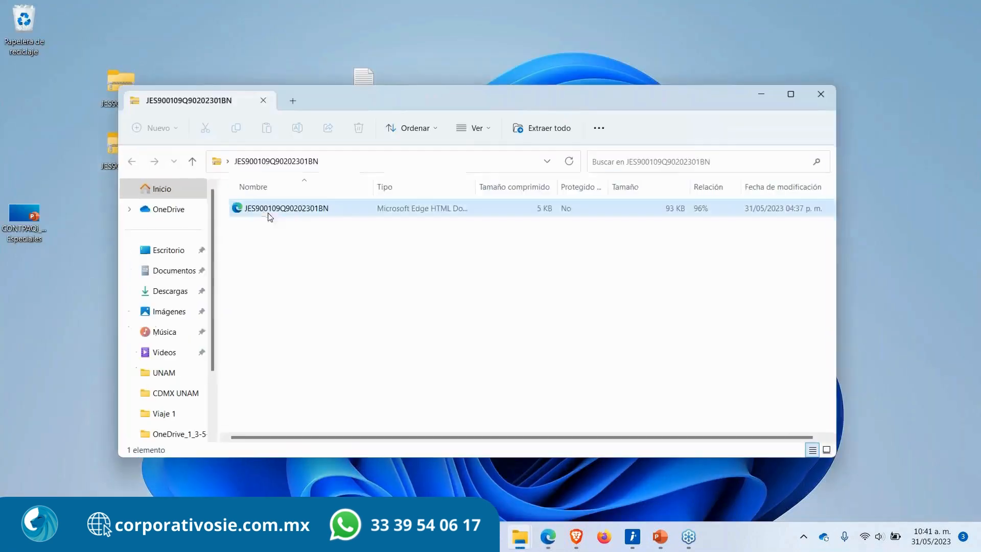
{"action": "double_click", "coordinate": [291, 209]}
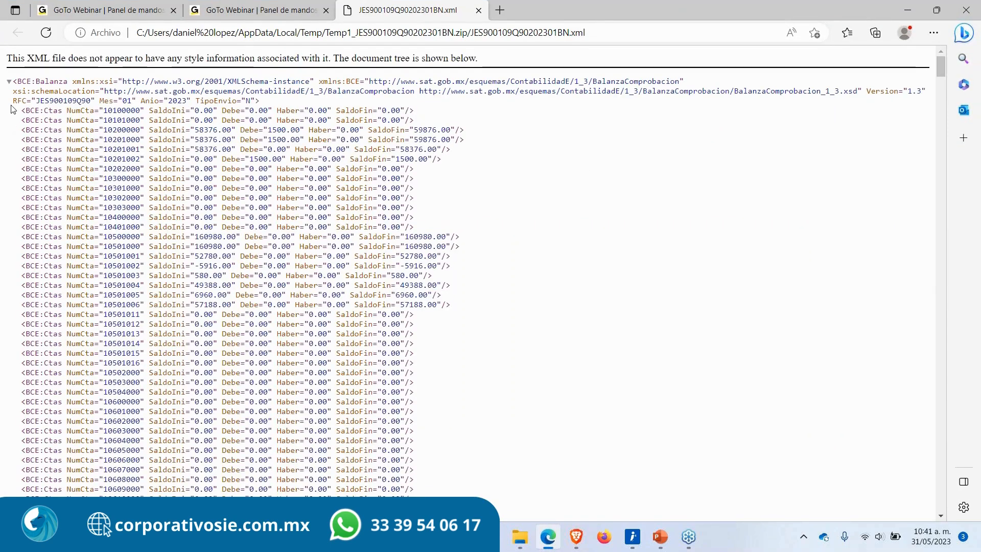
{"action": "left_click_drag", "start_coordinate": [12, 100], "coordinate": [271, 104]}
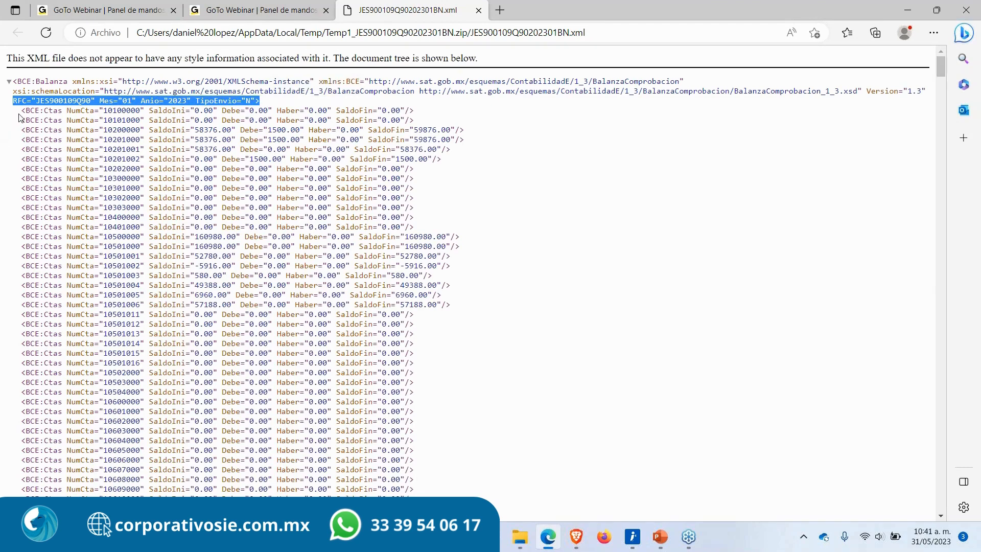
{"action": "left_click_drag", "start_coordinate": [19, 111], "coordinate": [421, 113]}
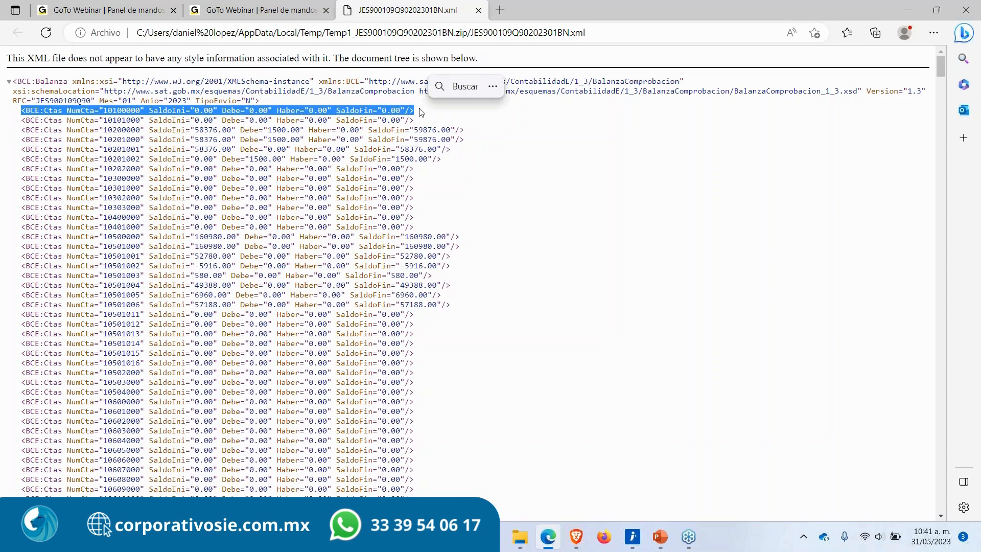
{"action": "left_click_drag", "start_coordinate": [455, 155], "coordinate": [2, 122]}
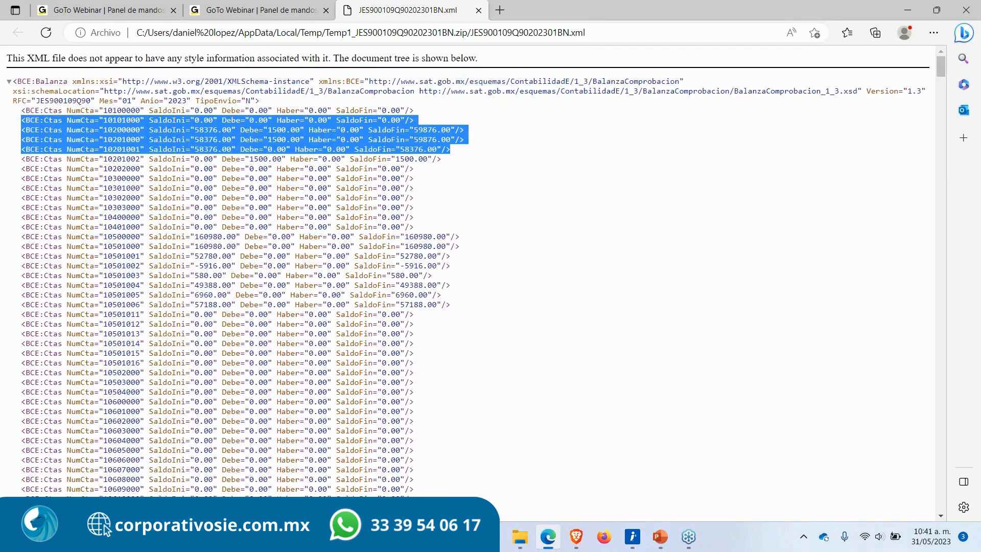
{"action": "left_click", "coordinate": [478, 11]}
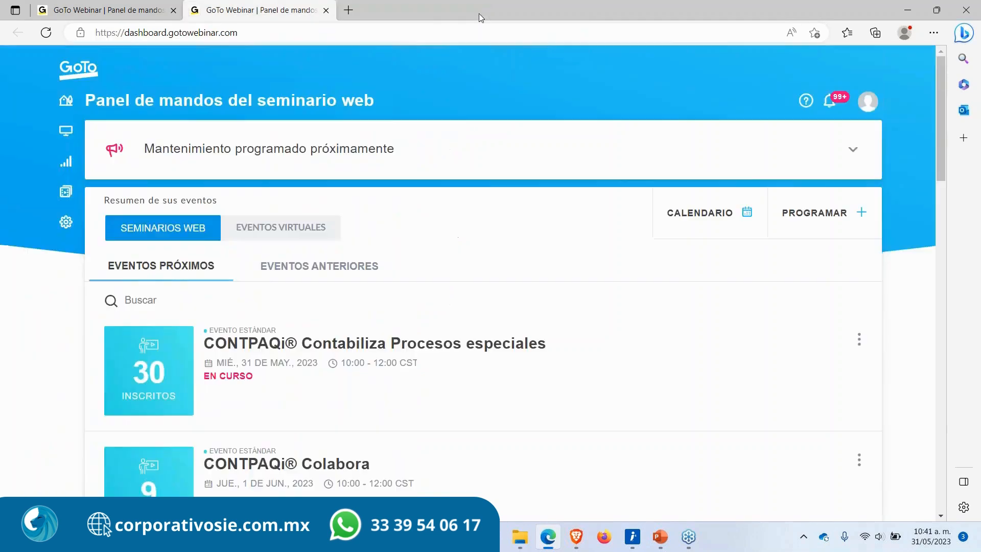
{"action": "left_click", "coordinate": [907, 10]}
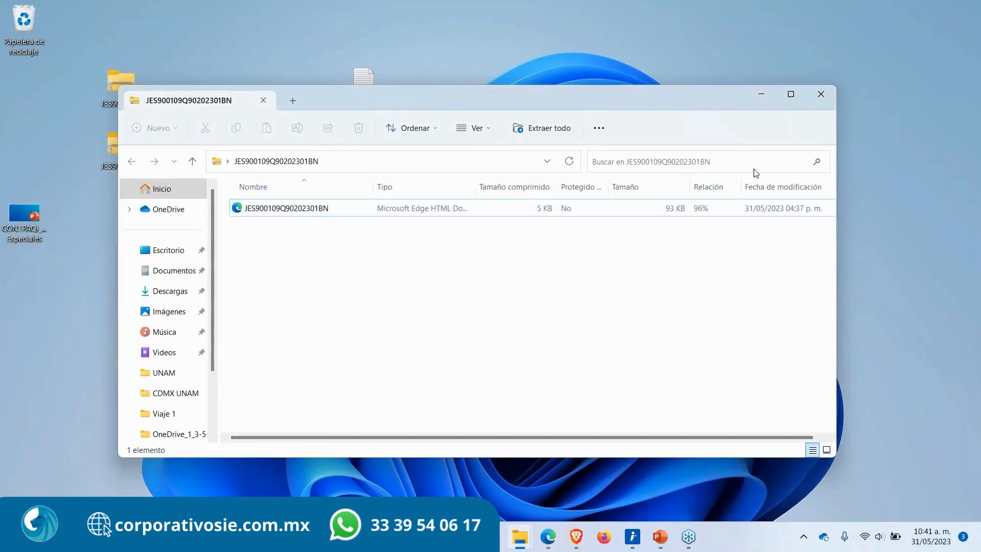
{"action": "left_click", "coordinate": [814, 99]}
{"action": "left_click_drag", "start_coordinate": [159, 178], "coordinate": [100, 65]}
{"action": "left_click", "coordinate": [250, 265]}
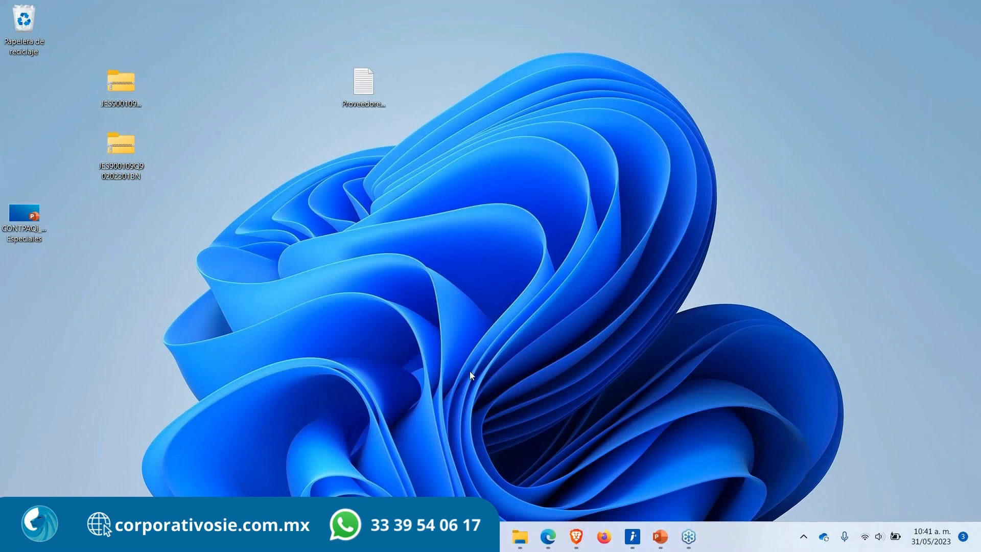
Step: Open Pólizas y auxiliares with request type Acto de fiscalización and enter the audit order number
{"action": "left_click", "coordinate": [575, 535]}
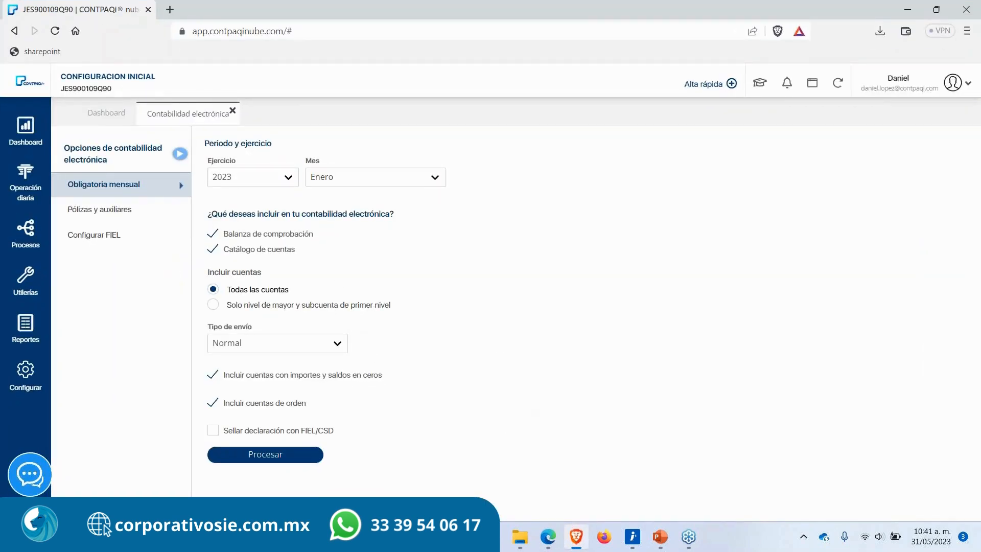
{"action": "left_click", "coordinate": [90, 211]}
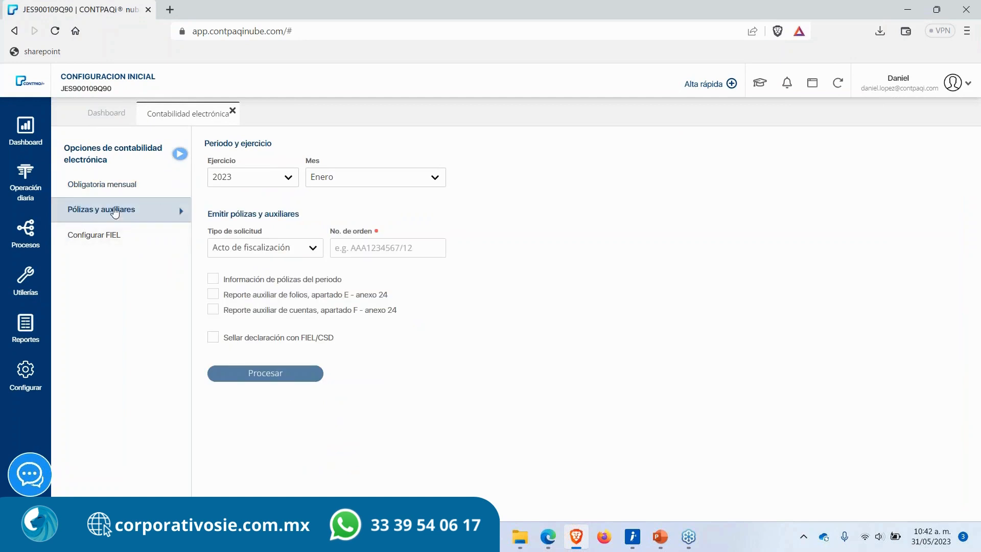
{"action": "left_click_drag", "start_coordinate": [67, 211], "coordinate": [118, 206]}
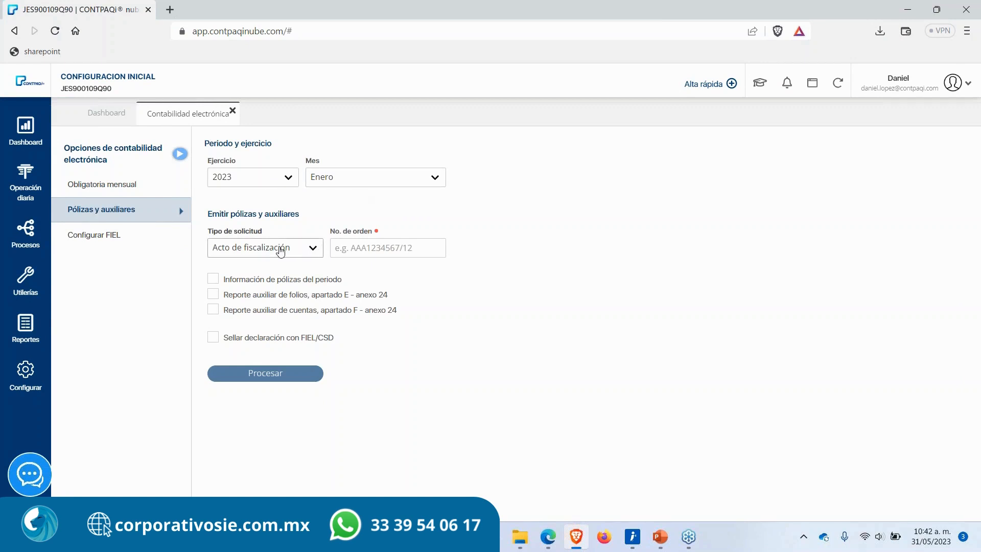
{"action": "left_click", "coordinate": [283, 253]}
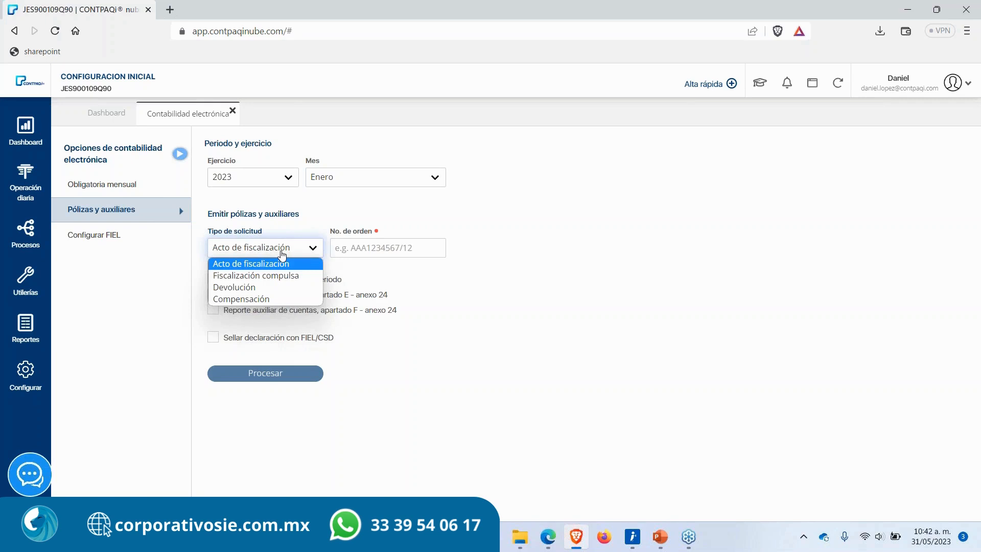
{"action": "left_click", "coordinate": [283, 253]}
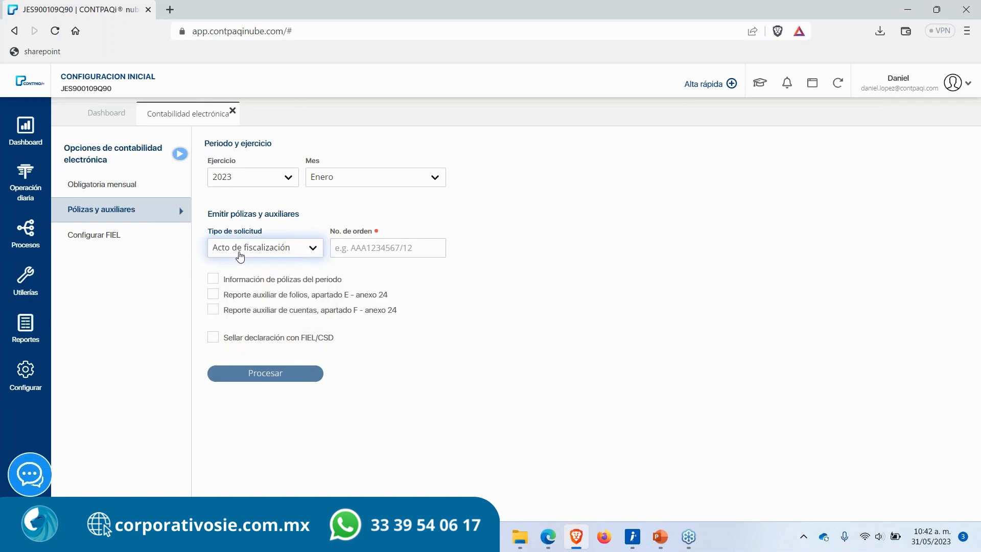
{"action": "left_click", "coordinate": [336, 248]}
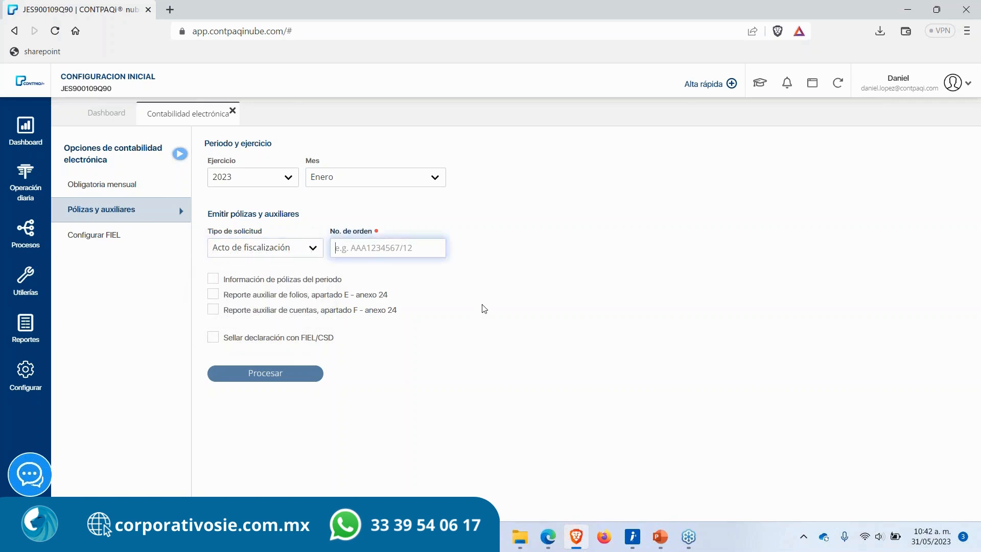
{"action": "type", "text": "AAA2134"}
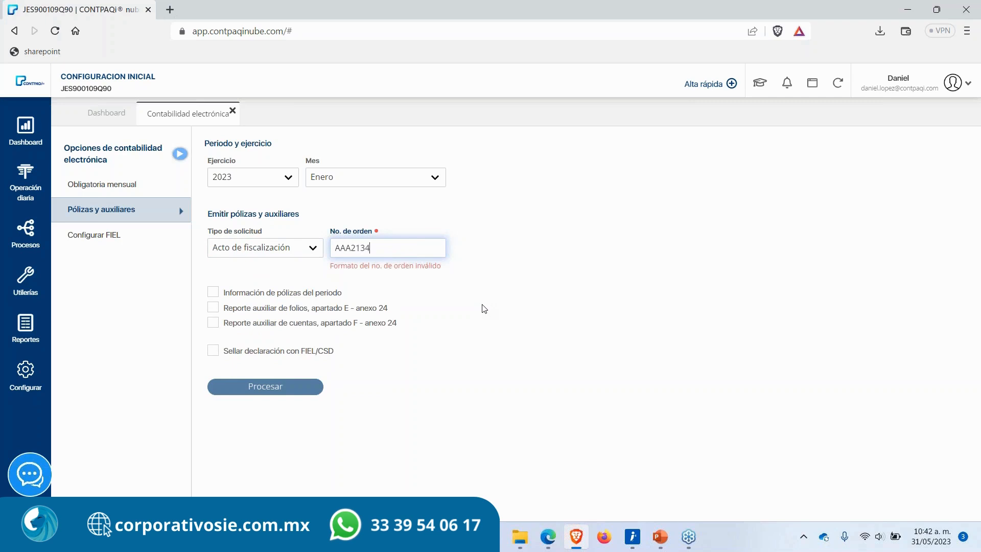
{"action": "type", "text": "567/12"}
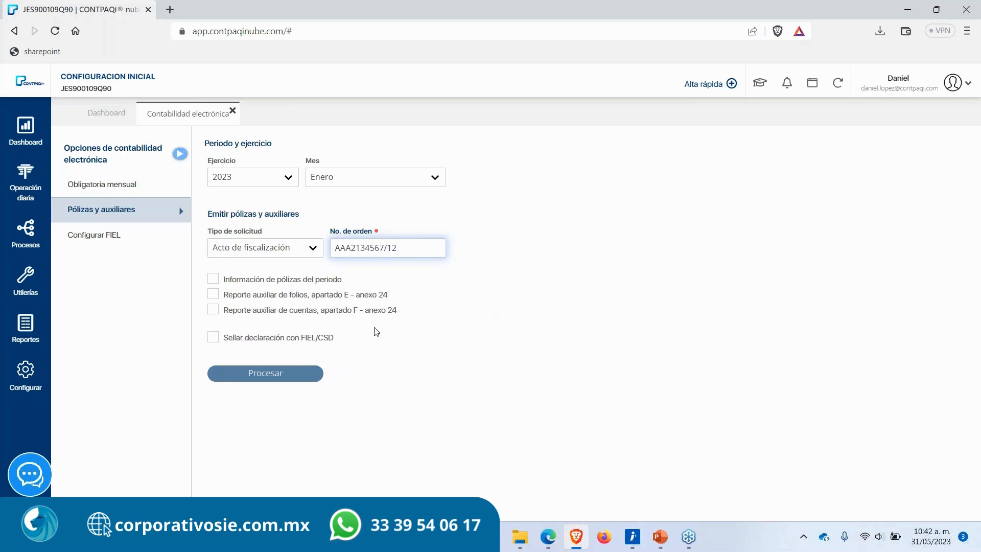
Step: Include period pólizas, the folios auxiliary report and the accounts auxiliary report, then process the request
{"action": "left_click", "coordinate": [213, 281]}
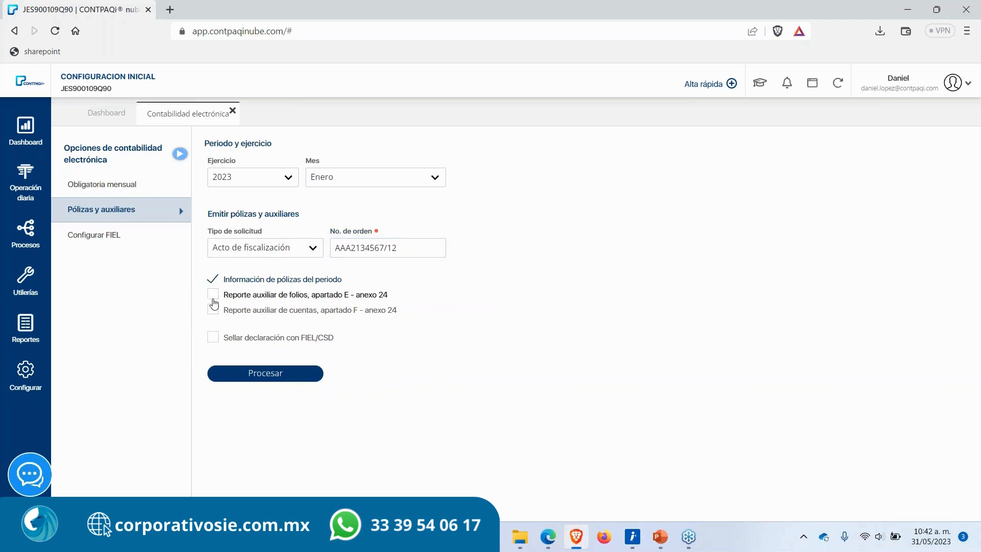
{"action": "left_click", "coordinate": [214, 296]}
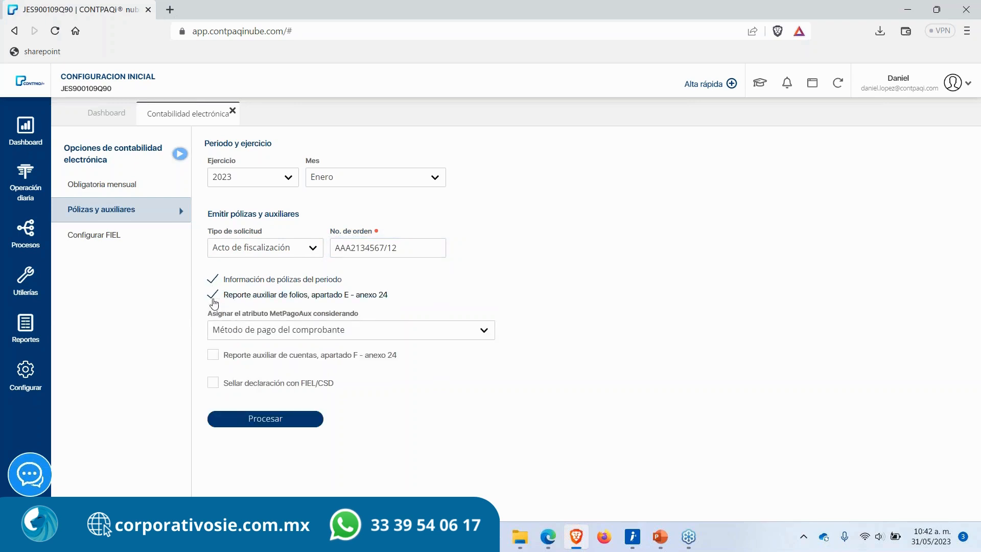
{"action": "left_click", "coordinate": [213, 355]}
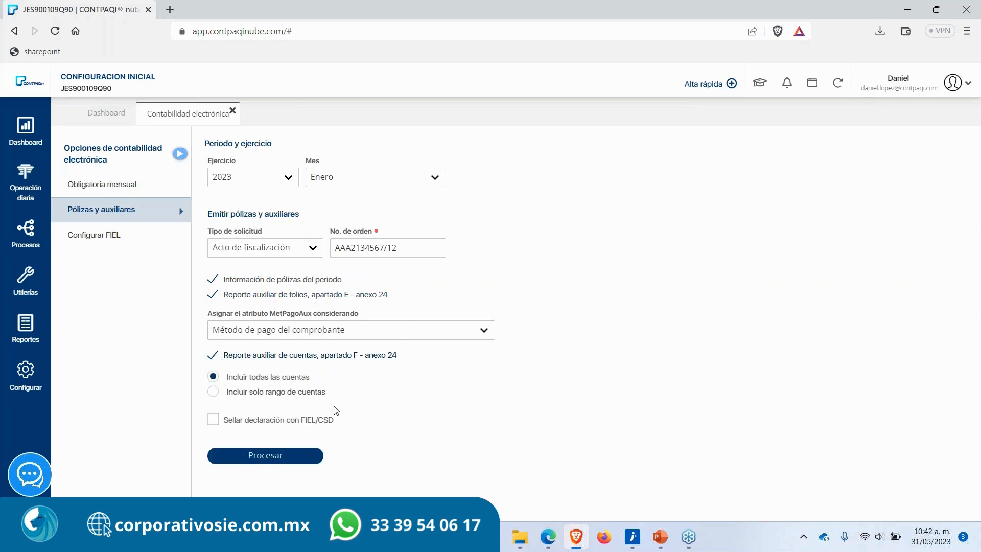
{"action": "left_click", "coordinate": [264, 459]}
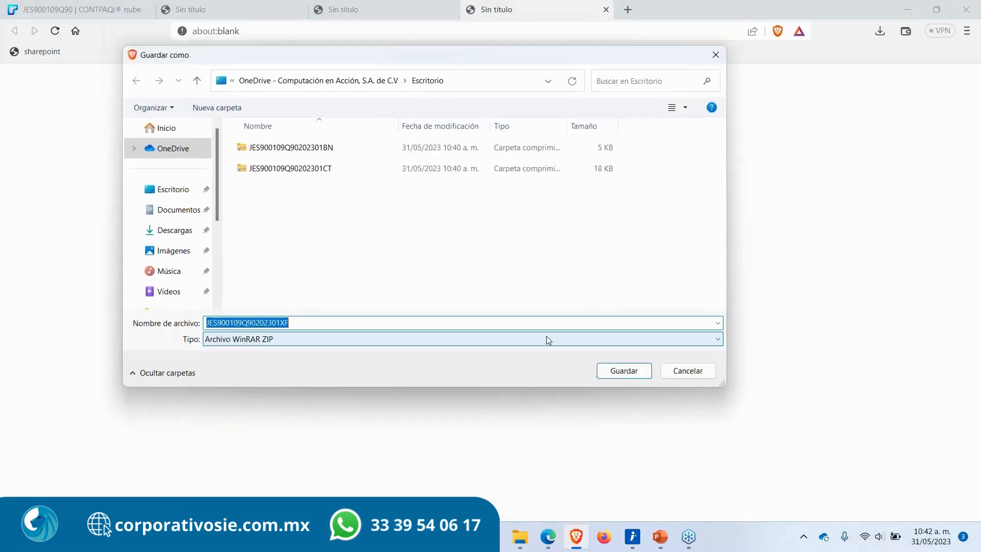
Step: Save the pólizas ZIP file under its suggested name in Escritorio and acknowledge the file-creation notice
{"action": "left_click", "coordinate": [621, 372]}
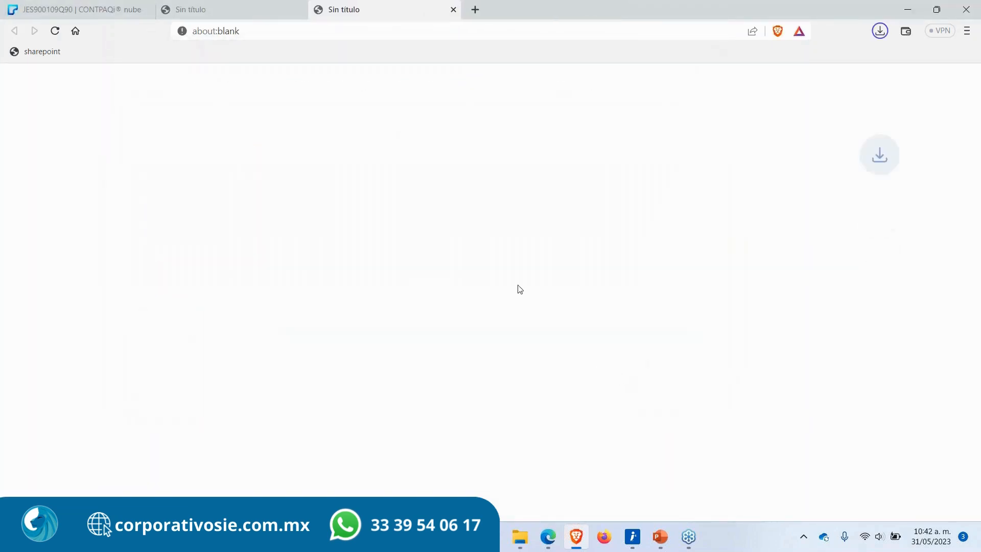
{"action": "left_click", "coordinate": [622, 372]}
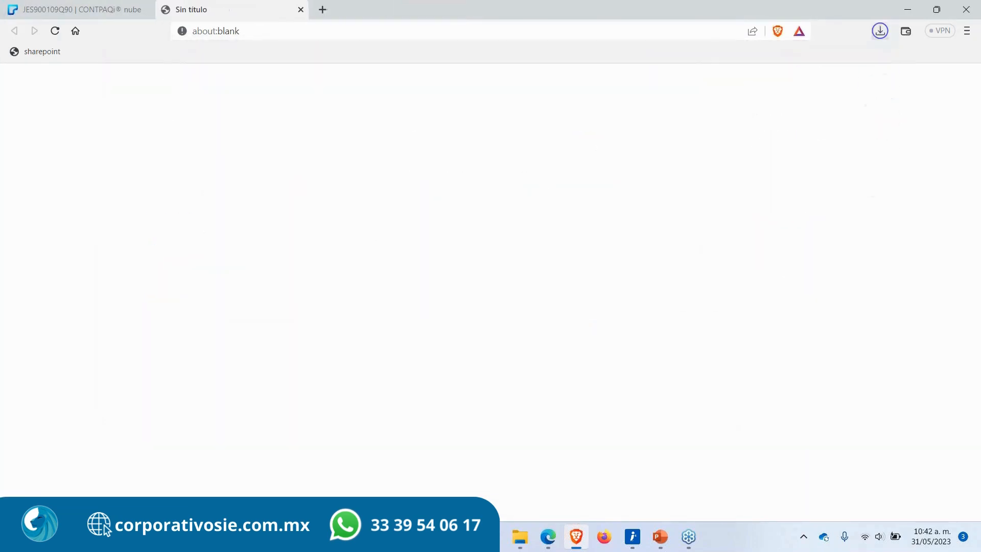
{"action": "left_click", "coordinate": [623, 371]}
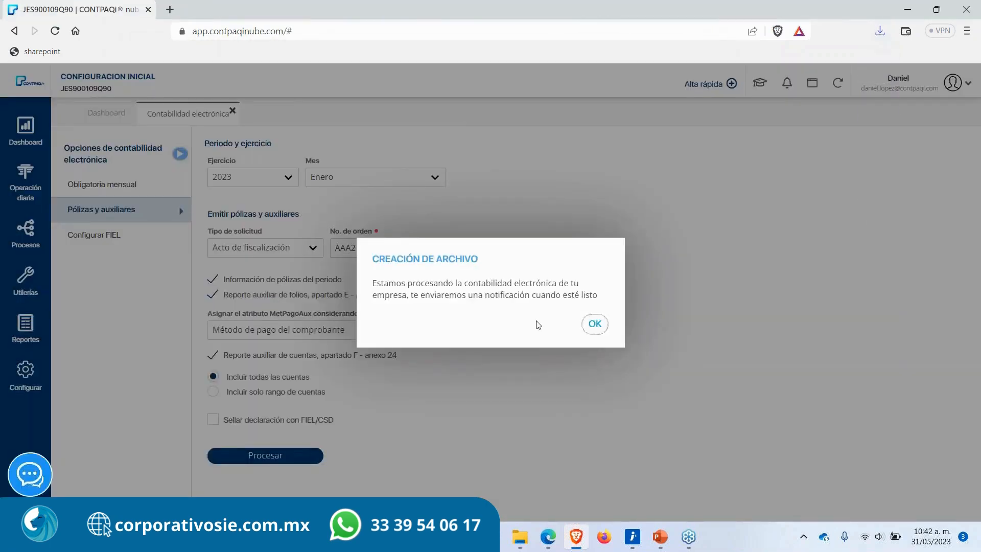
{"action": "left_click", "coordinate": [595, 328]}
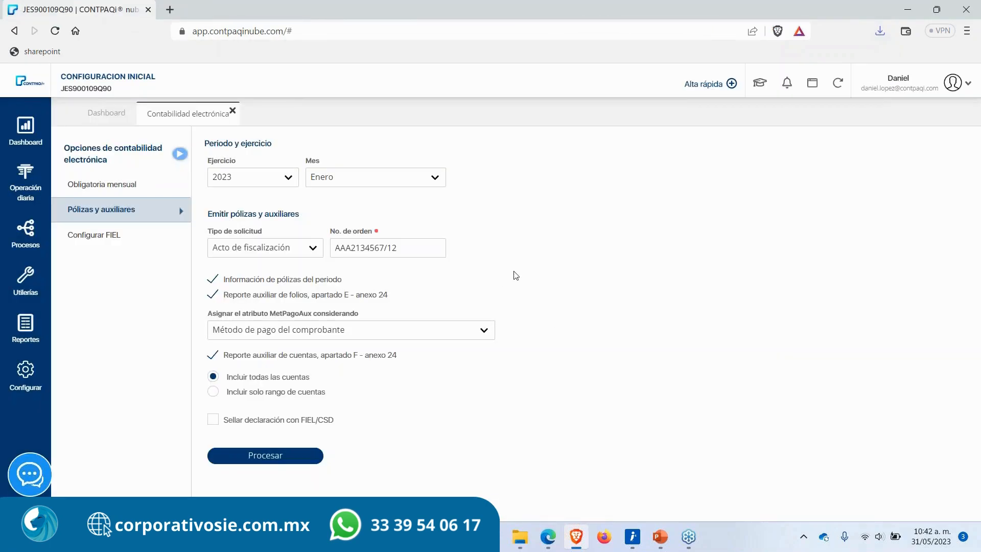
Step: Show the desktop and line up the three newly saved ZIP files together
{"action": "key", "text": "super+d"}
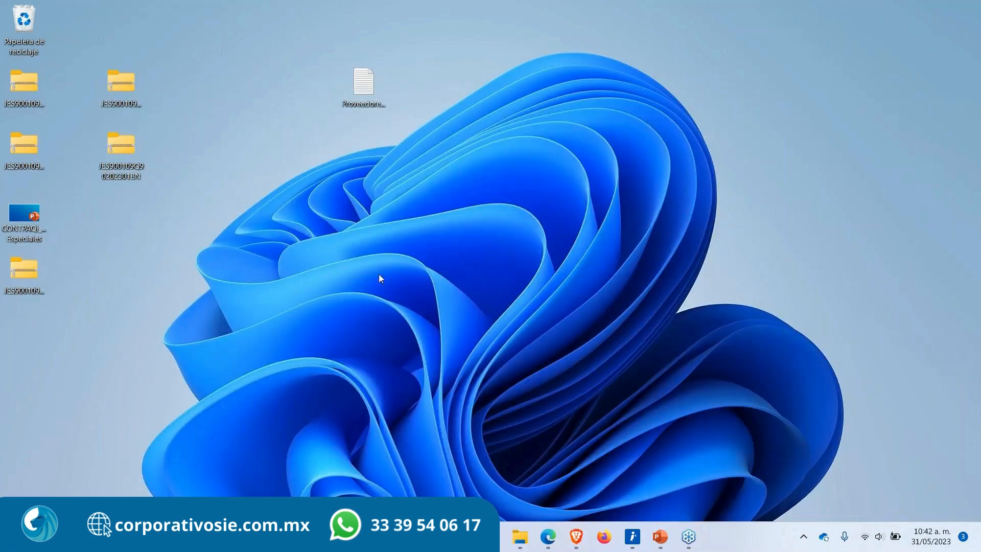
{"action": "left_click_drag", "start_coordinate": [26, 95], "coordinate": [269, 341]}
{"action": "left_click_drag", "start_coordinate": [25, 281], "coordinate": [378, 341]}
{"action": "left_click_drag", "start_coordinate": [10, 145], "coordinate": [455, 335]}
{"action": "left_click_drag", "start_coordinate": [173, 320], "coordinate": [503, 379]}
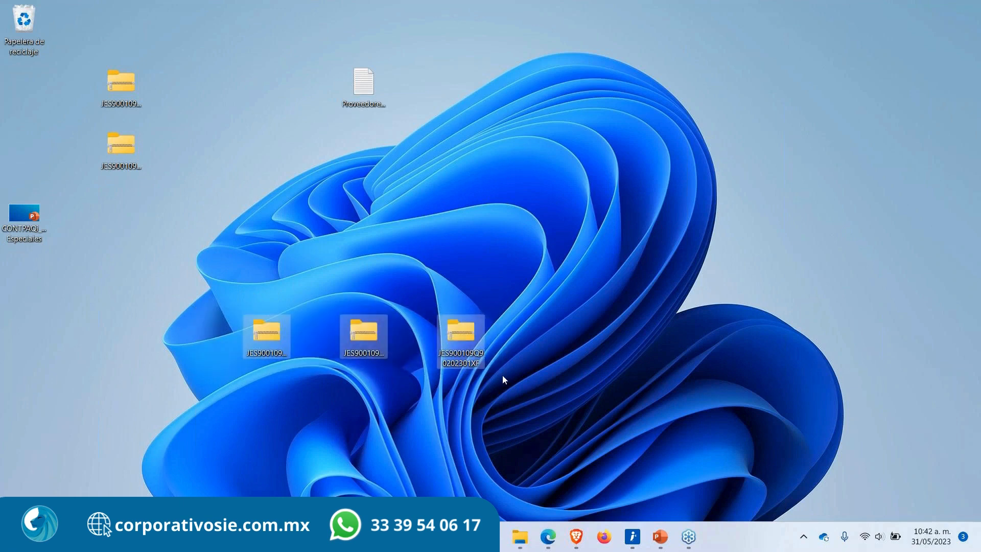
{"action": "left_click", "coordinate": [502, 376]}
Step: Open the pólizas (PL) ZIP on the desktop and view its XML contents in the browser, then close it
{"action": "double_click", "coordinate": [259, 344]}
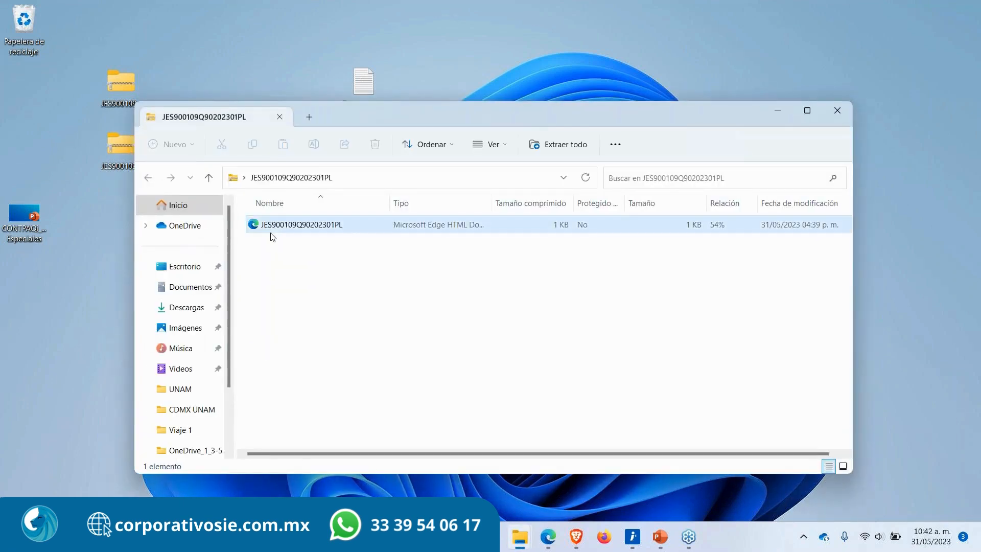
{"action": "double_click", "coordinate": [286, 230]}
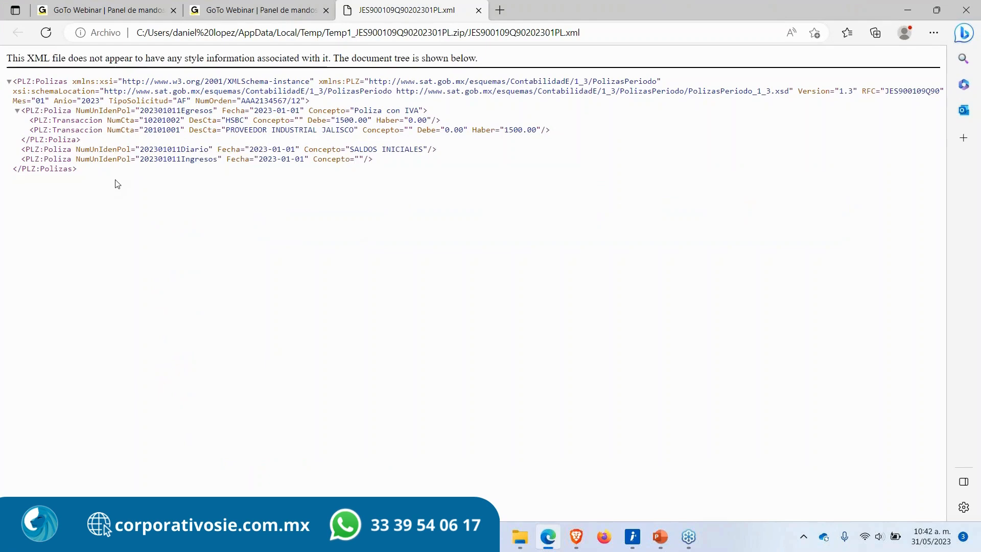
{"action": "left_click", "coordinate": [478, 10]}
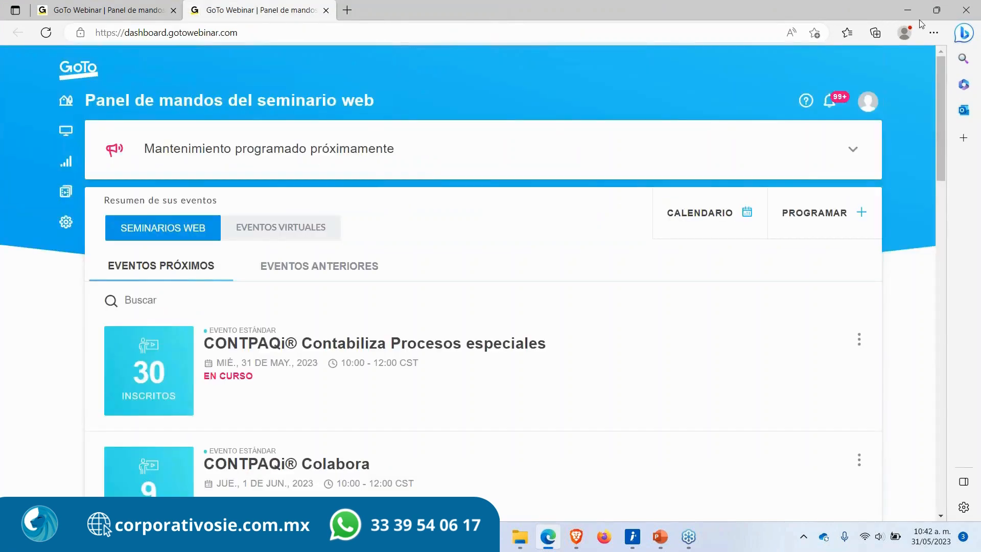
{"action": "left_click", "coordinate": [936, 10]}
{"action": "left_click", "coordinate": [836, 109]}
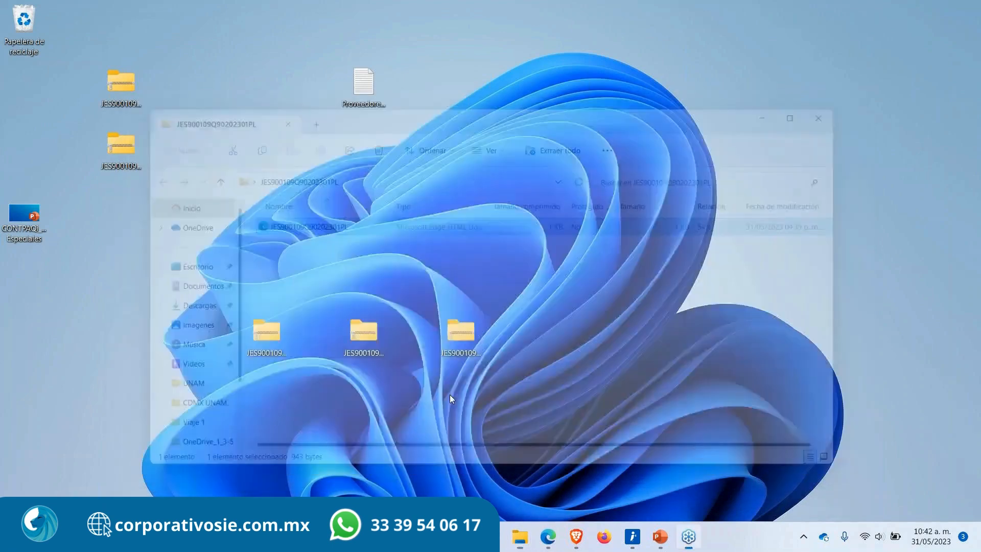
Step: Open the auxiliar de cuentas (XC) ZIP and review its XML in the browser, then close the viewer and folder
{"action": "double_click", "coordinate": [367, 339]}
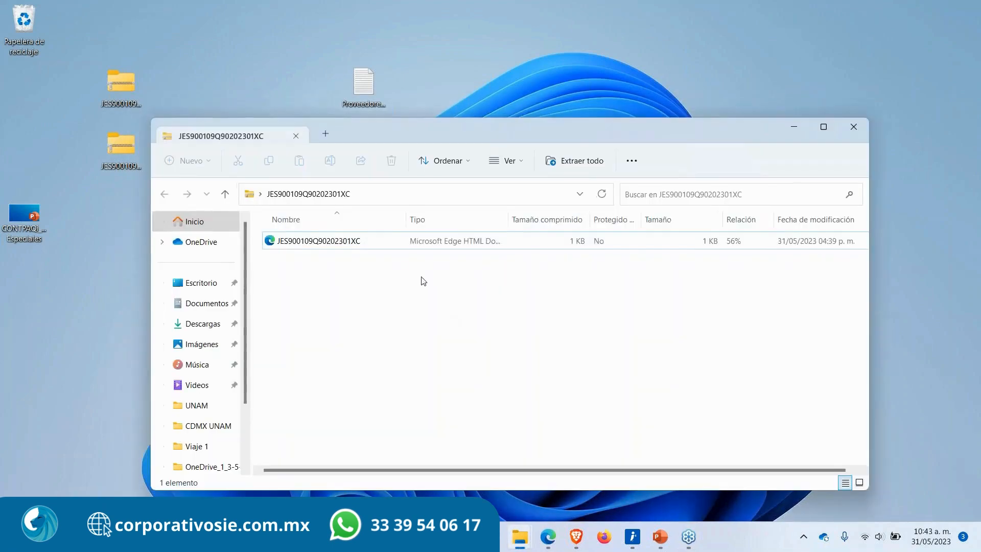
{"action": "left_click", "coordinate": [346, 247]}
{"action": "double_click", "coordinate": [346, 247]}
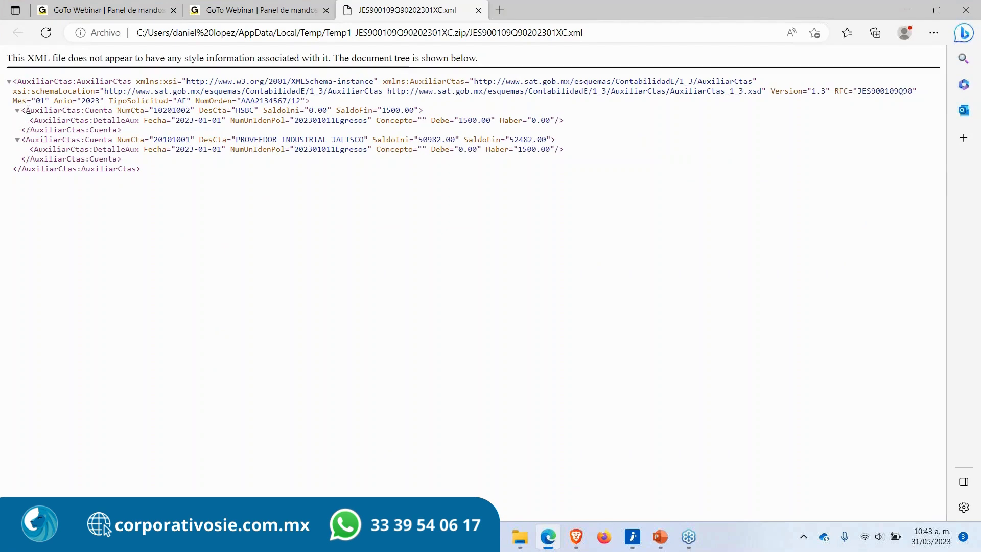
{"action": "left_click_drag", "start_coordinate": [26, 110], "coordinate": [85, 110]}
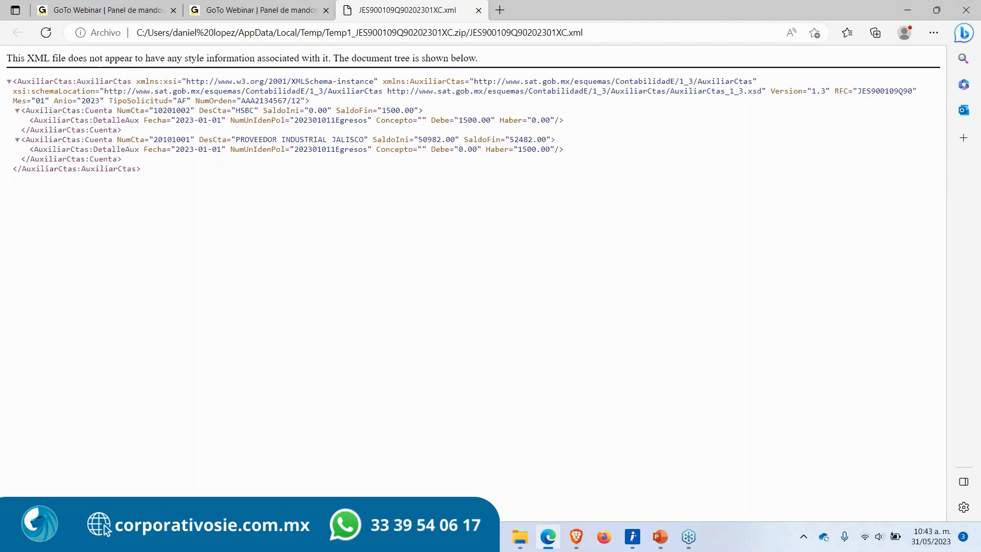
{"action": "left_click", "coordinate": [479, 11]}
{"action": "left_click", "coordinate": [908, 11]}
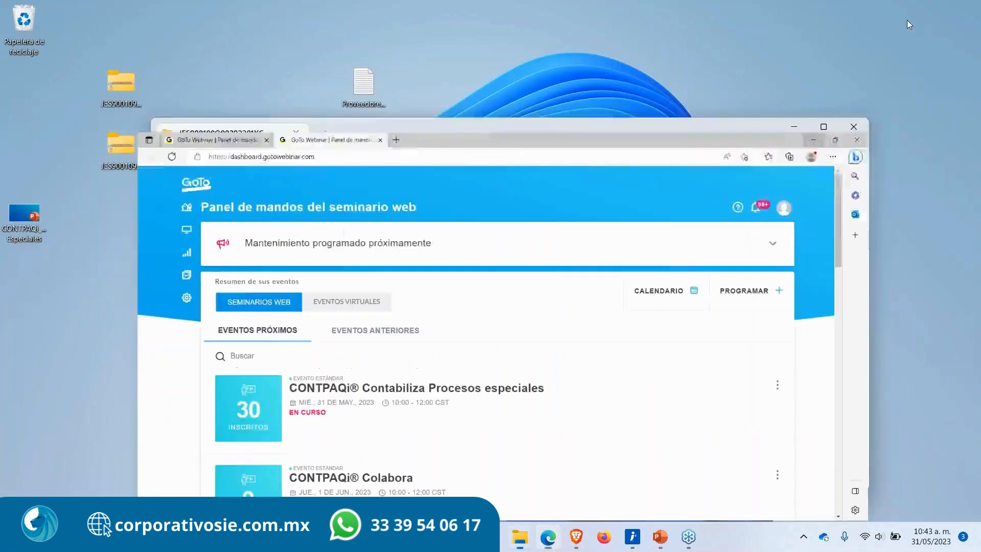
{"action": "left_click", "coordinate": [861, 127]}
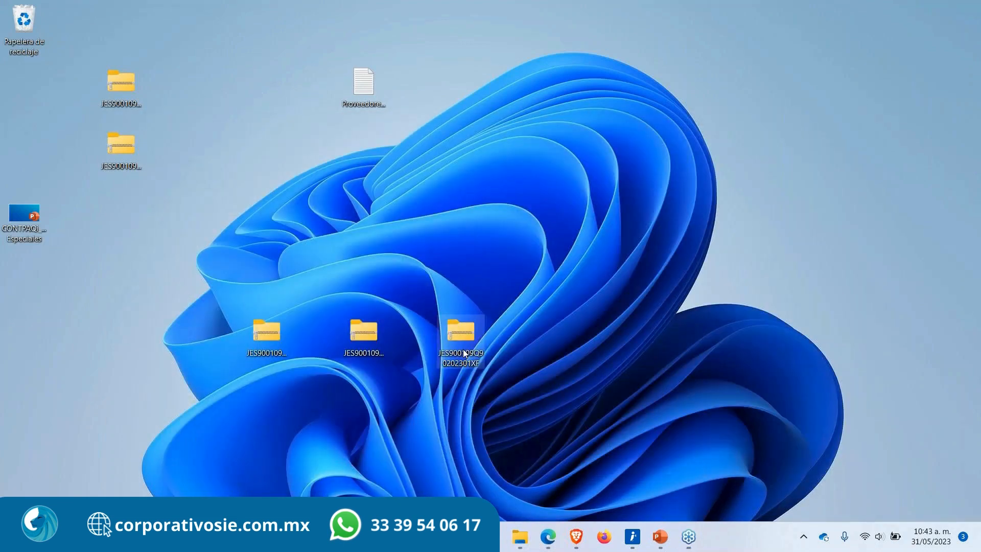
Step: Open the auxiliar de folios (XF) ZIP and review its XML póliza entries, then close the viewer and folder
{"action": "double_click", "coordinate": [469, 340]}
{"action": "double_click", "coordinate": [332, 256]}
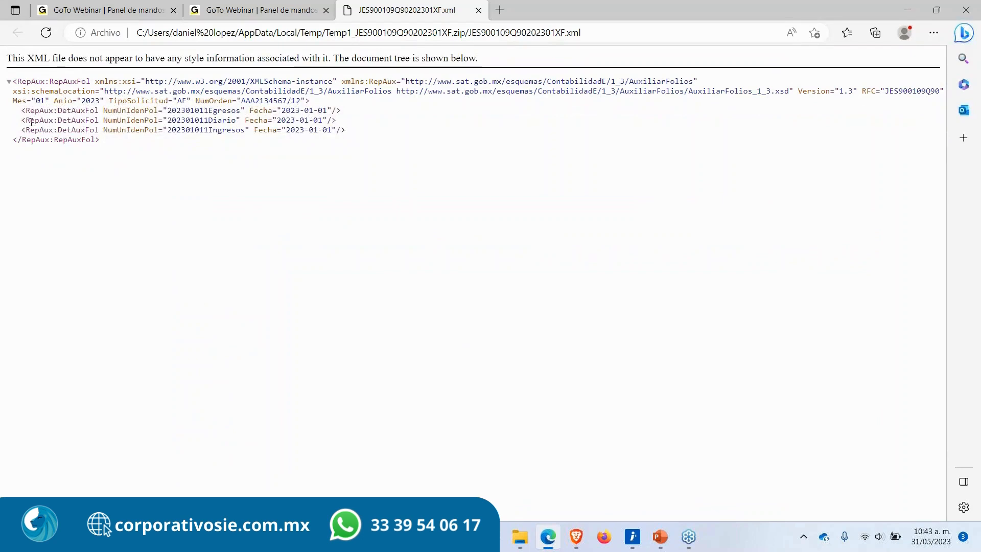
{"action": "left_click_drag", "start_coordinate": [13, 102], "coordinate": [318, 104]}
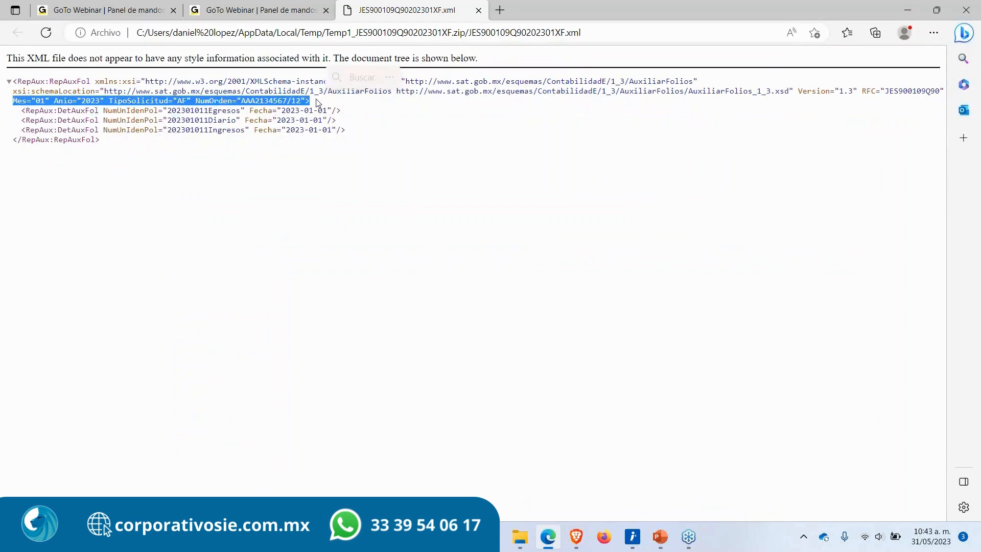
{"action": "left_click_drag", "start_coordinate": [21, 112], "coordinate": [352, 129]}
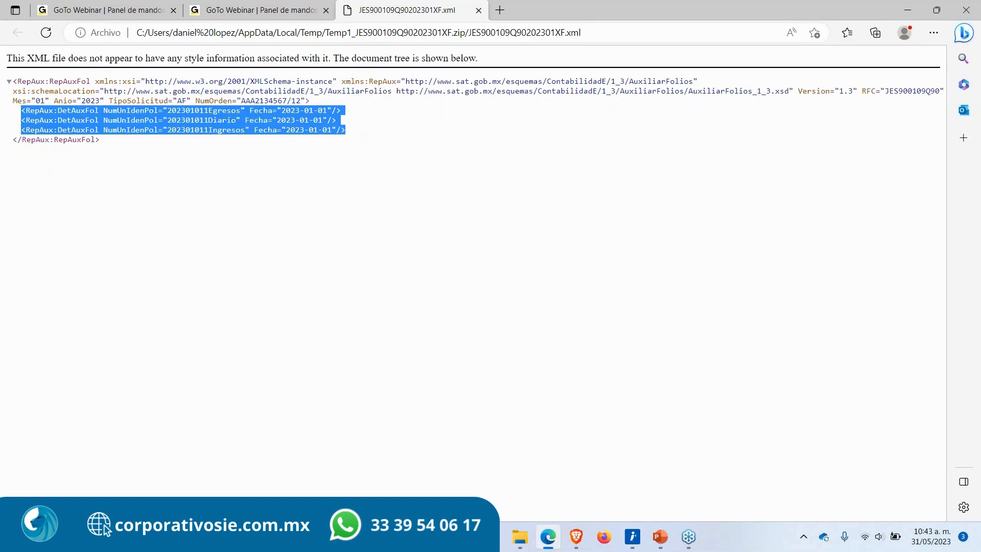
{"action": "left_click", "coordinate": [362, 132]}
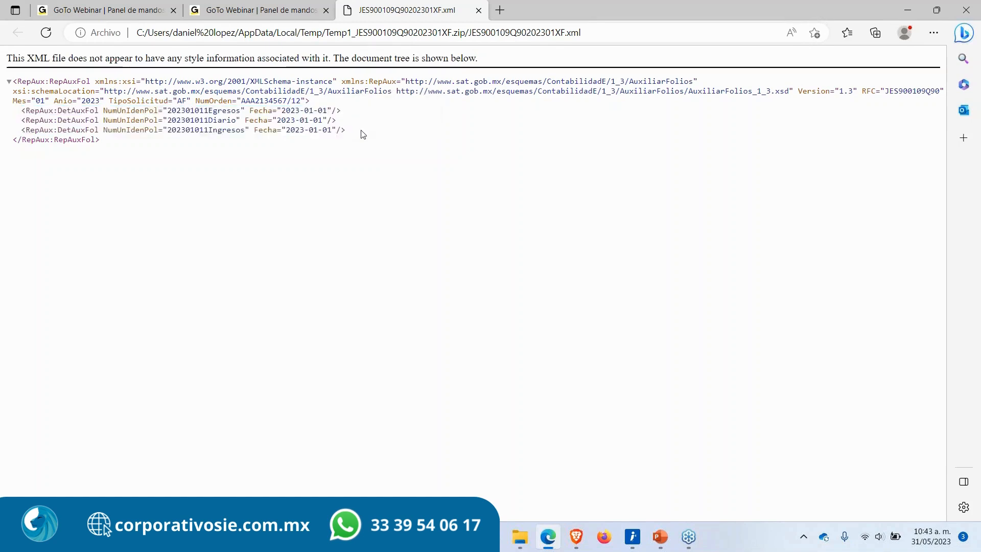
{"action": "left_click", "coordinate": [479, 12]}
{"action": "left_click", "coordinate": [915, 13]}
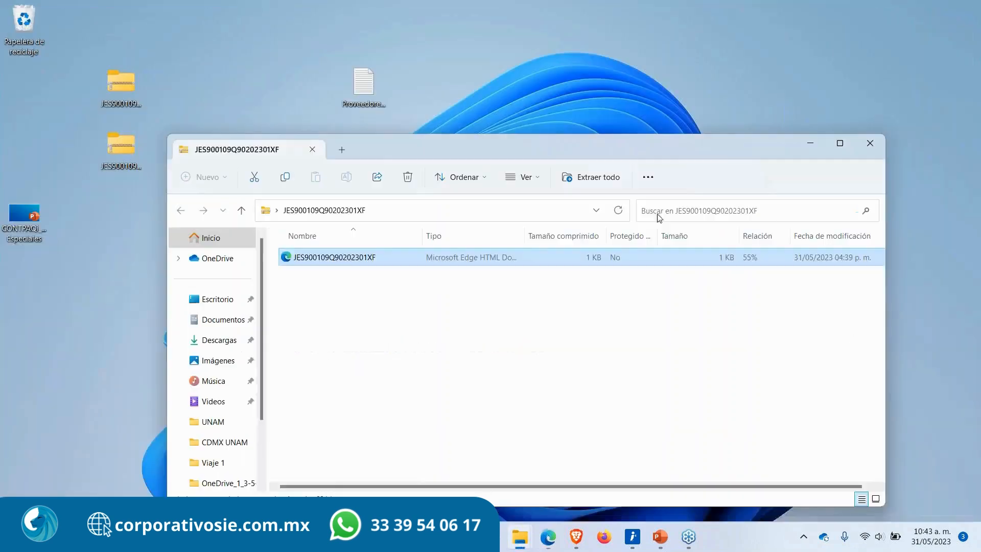
{"action": "left_click", "coordinate": [867, 145]}
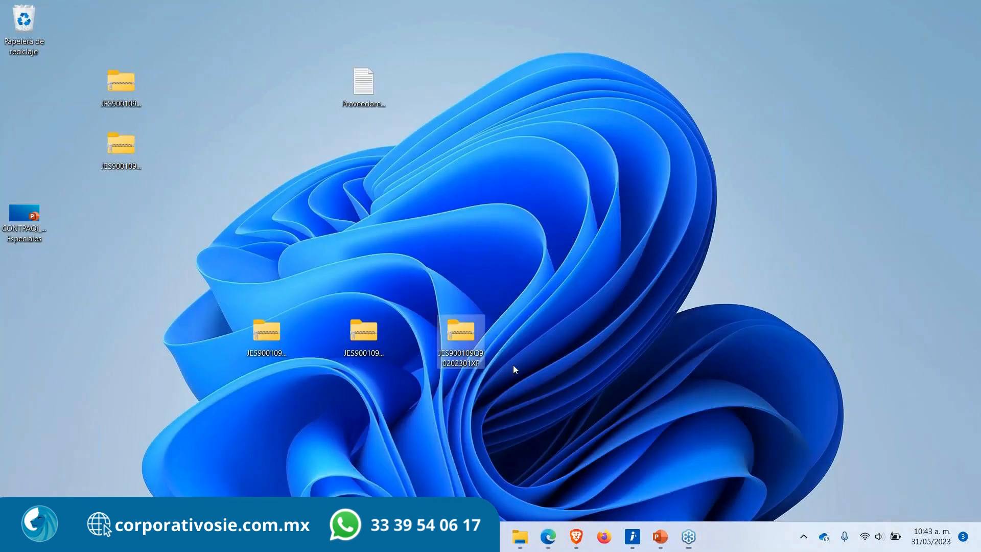
Step: Return to the browser and close the Contabilidad electrónica tab to go back to the dashboard
{"action": "left_click_drag", "start_coordinate": [513, 364], "coordinate": [176, 317]}
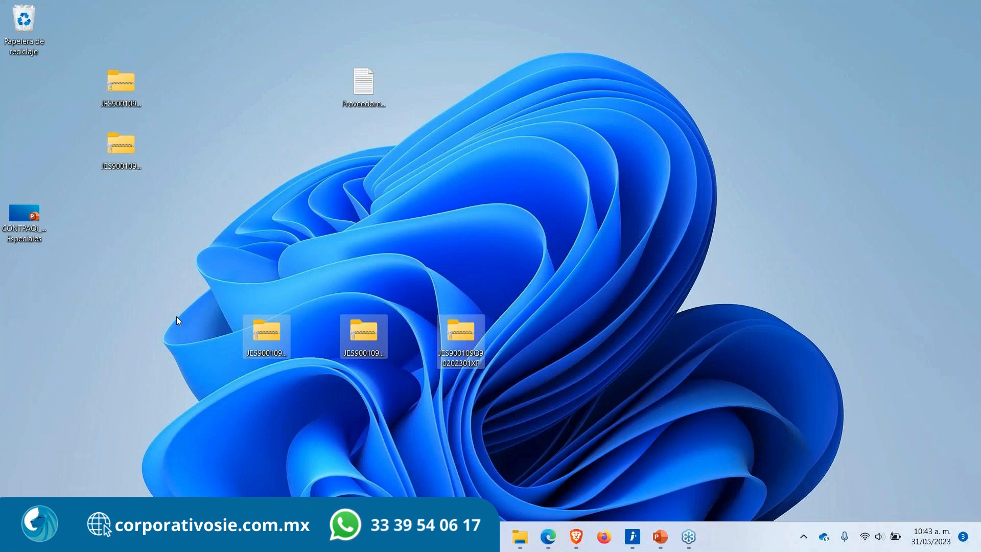
{"action": "left_click", "coordinate": [176, 393]}
{"action": "left_click", "coordinate": [576, 537]}
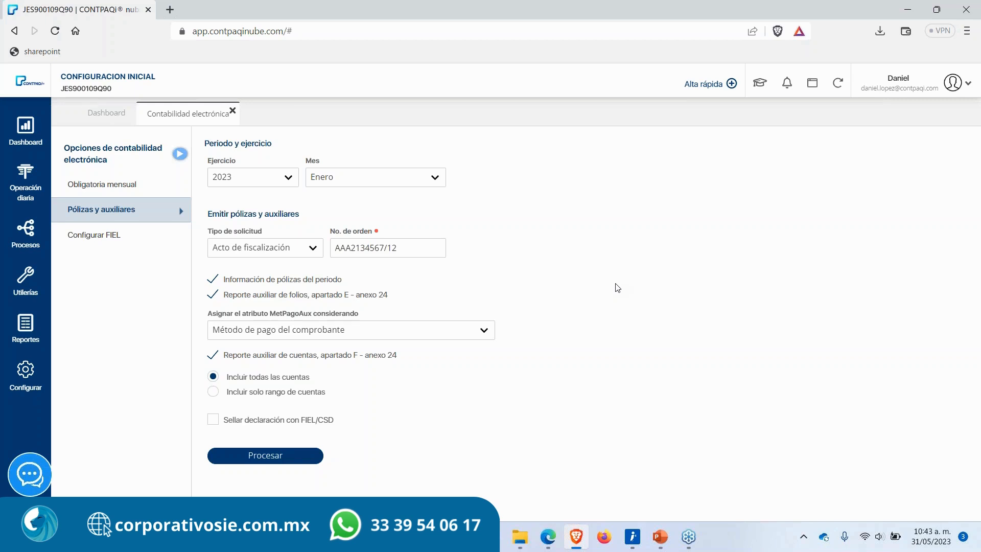
{"action": "left_click", "coordinate": [967, 42]}
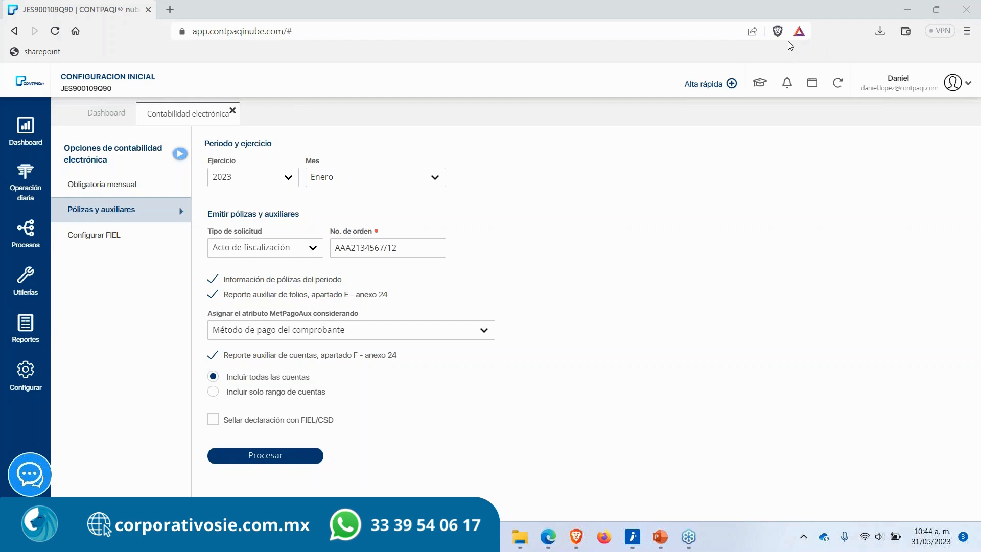
{"action": "left_click", "coordinate": [232, 111]}
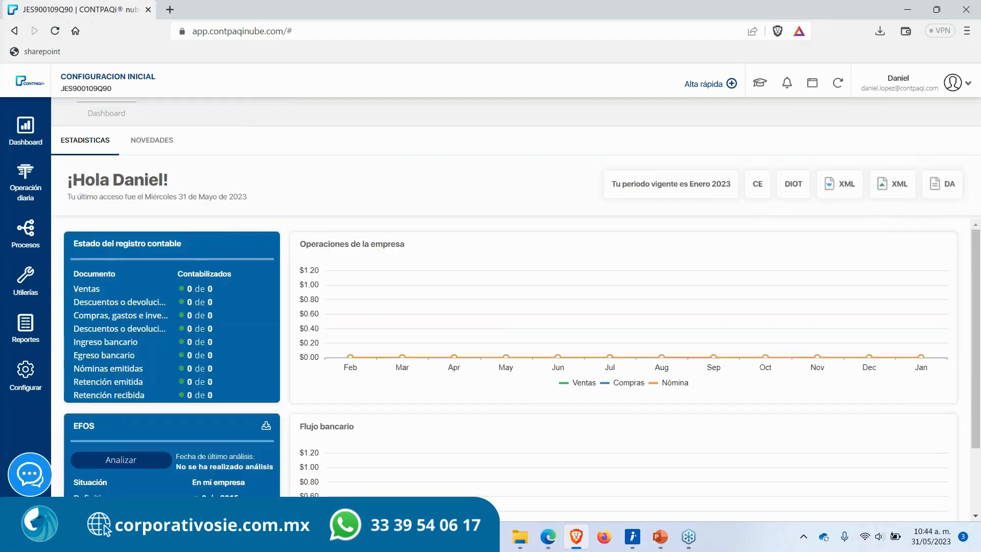
Step: Present the Segmentos de negocio slides of the course presentation
{"action": "left_click", "coordinate": [660, 536]}
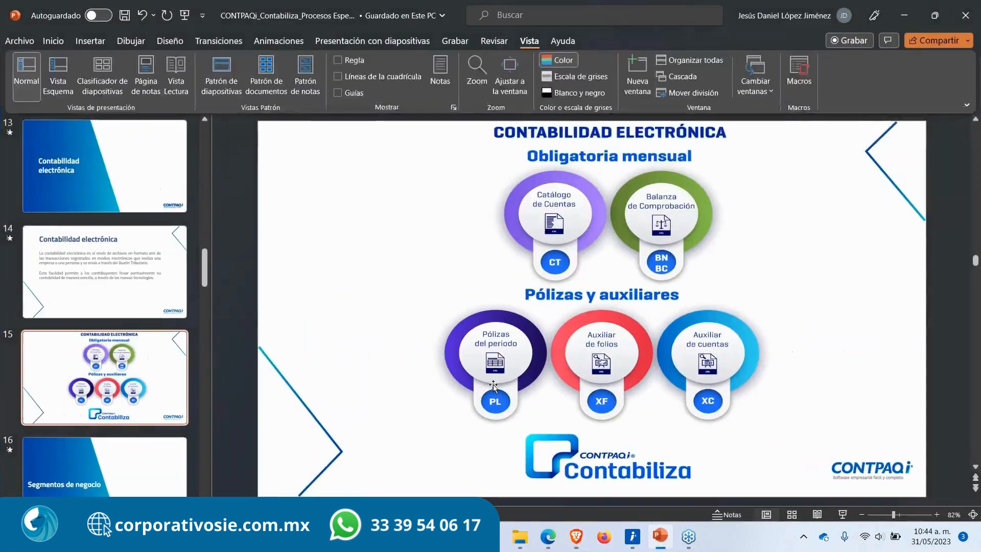
{"action": "left_click", "coordinate": [94, 493]}
{"action": "left_click", "coordinate": [849, 516]}
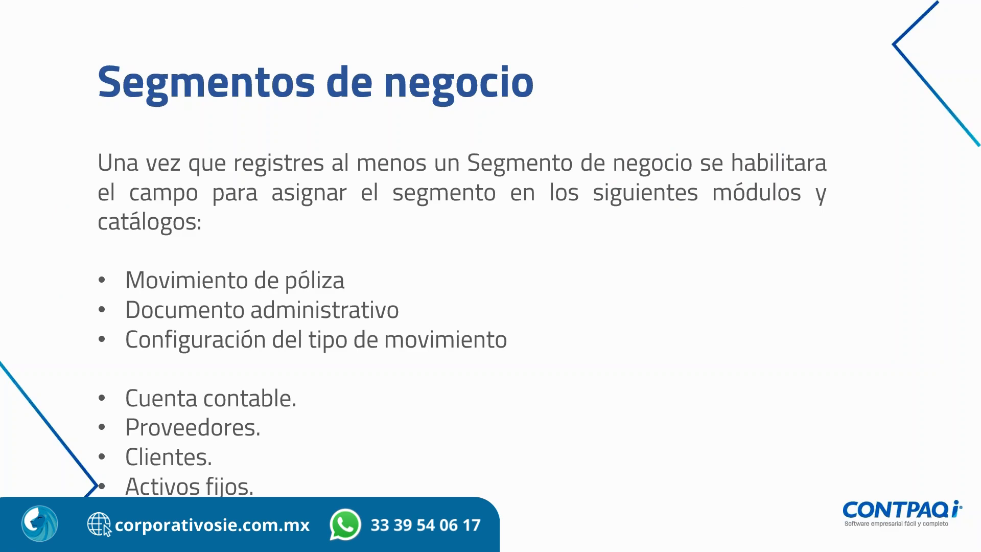
{"action": "key", "text": "Escape"}
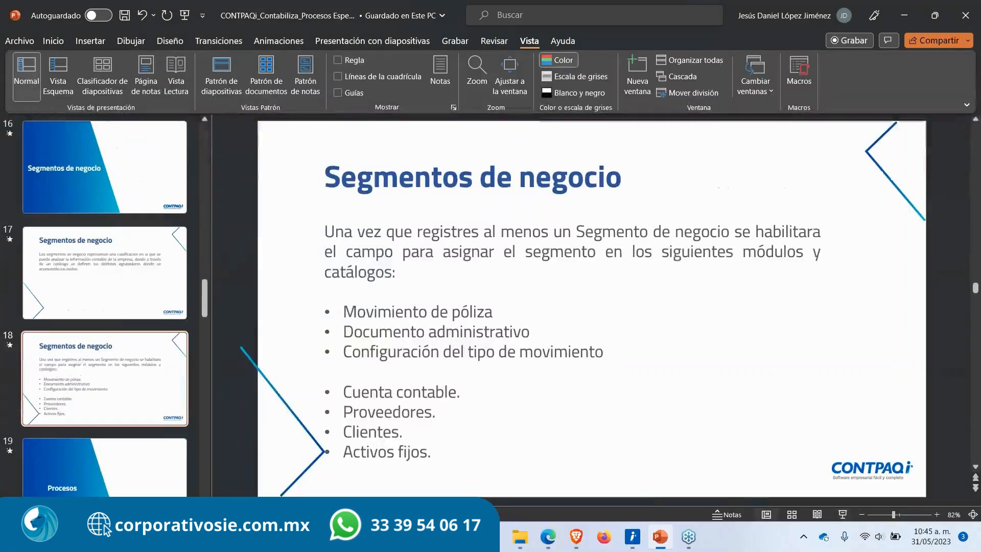
{"action": "left_click", "coordinate": [898, 17]}
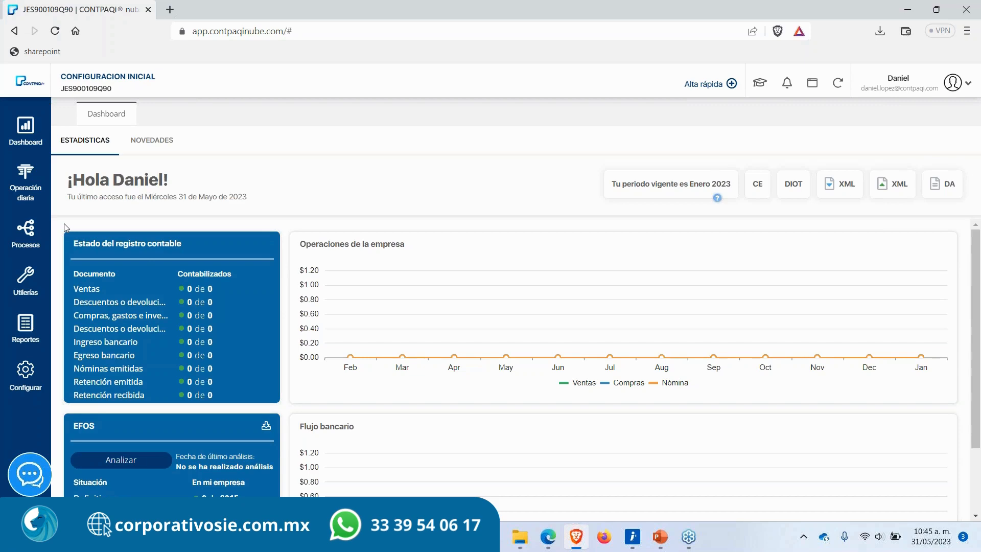
{"action": "key", "text": "alt+Tab"}
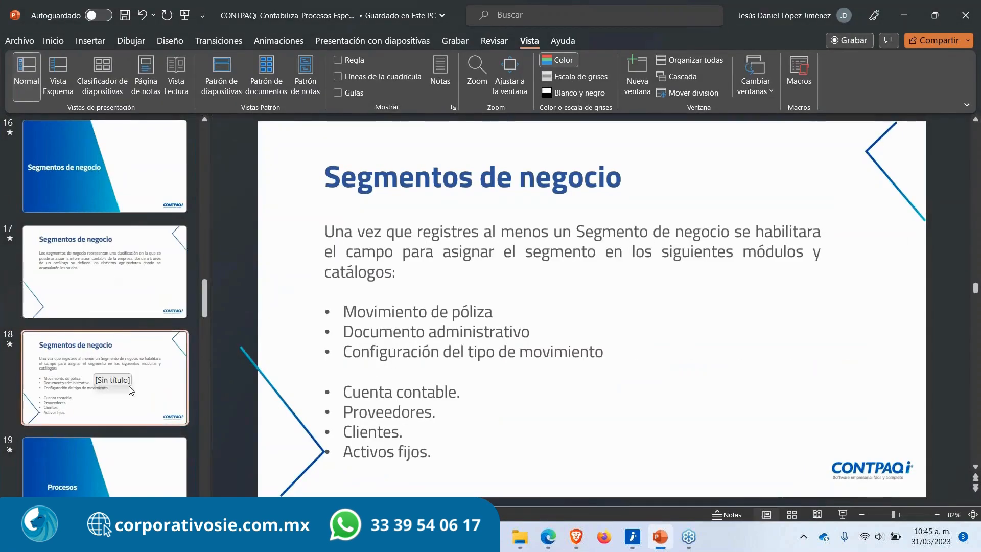
{"action": "left_click", "coordinate": [344, 393]}
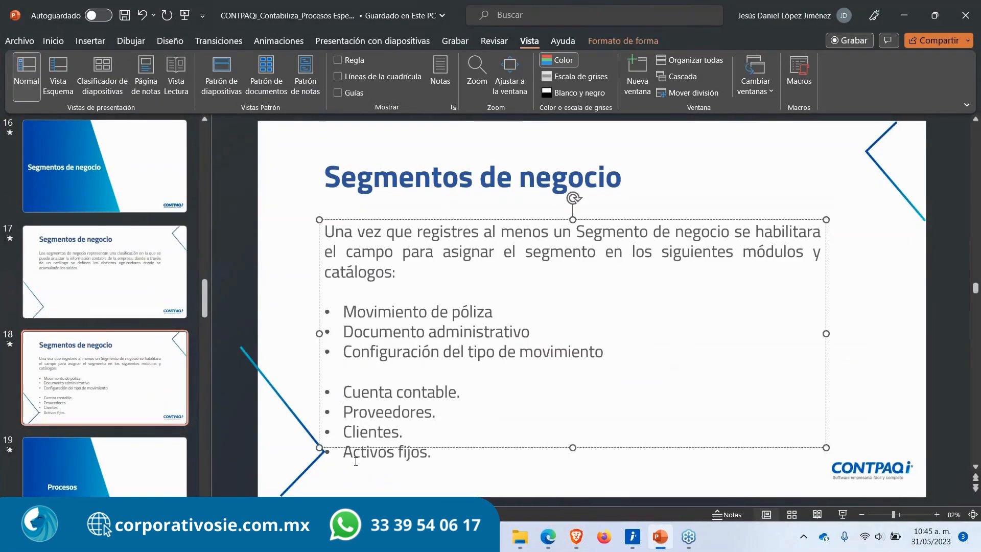
{"action": "left_click", "coordinate": [351, 452]}
{"action": "left_click", "coordinate": [284, 447]}
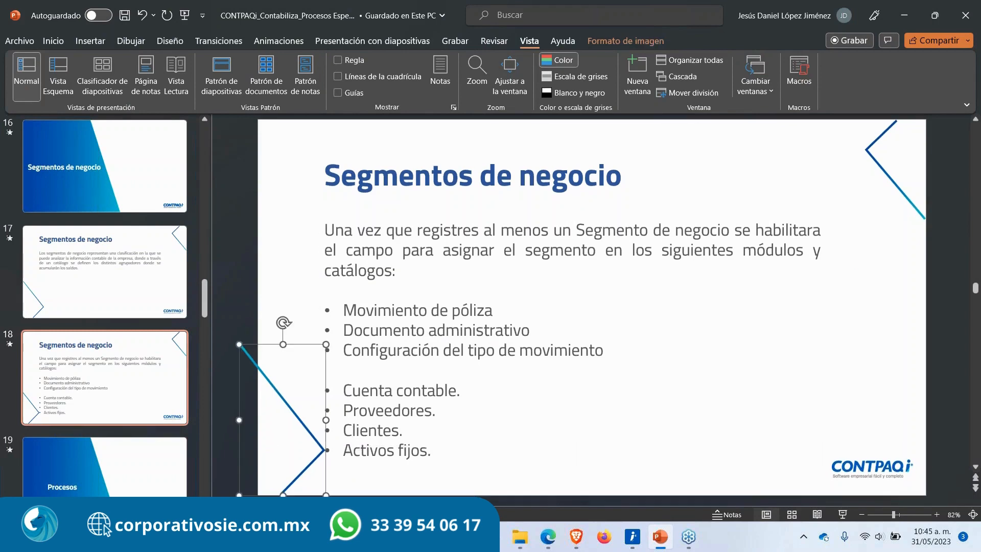
{"action": "left_click", "coordinate": [389, 423]}
{"action": "key", "text": "alt+Tab"}
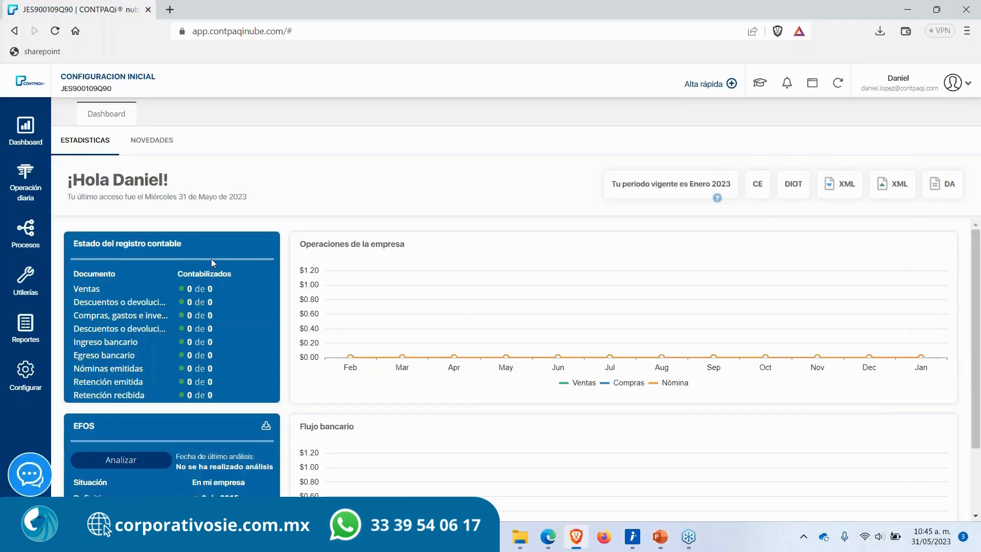
{"action": "left_click", "coordinate": [28, 200]}
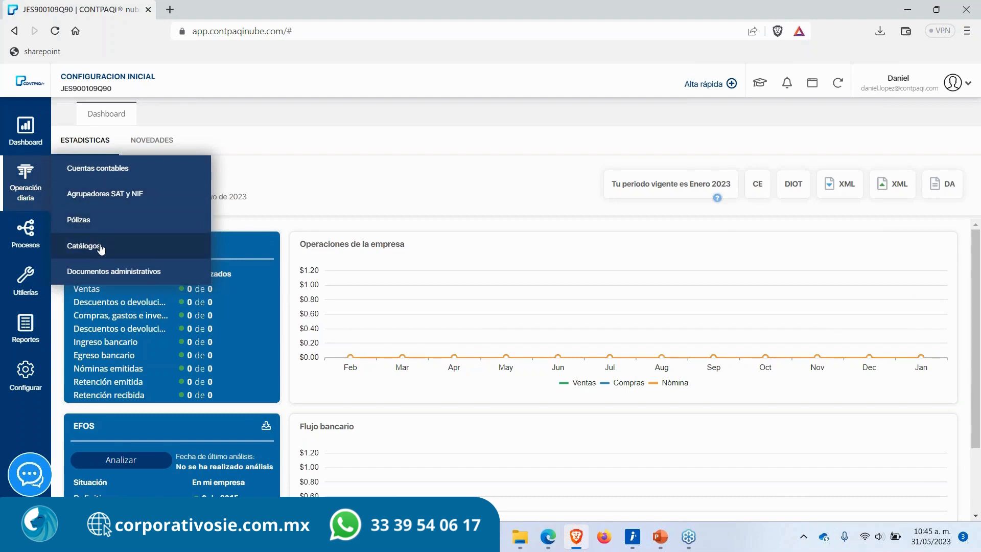
{"action": "left_click", "coordinate": [85, 246]}
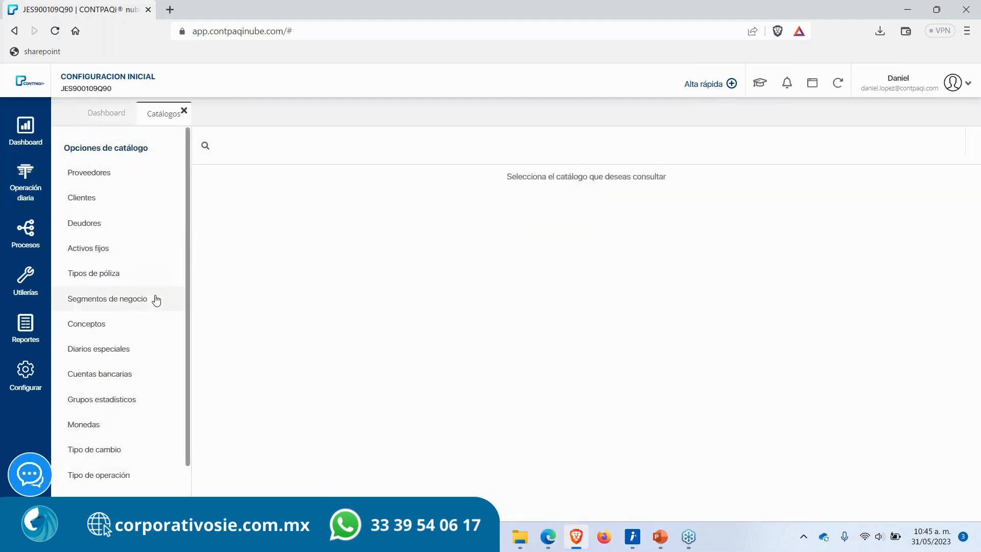
{"action": "left_click", "coordinate": [184, 111]}
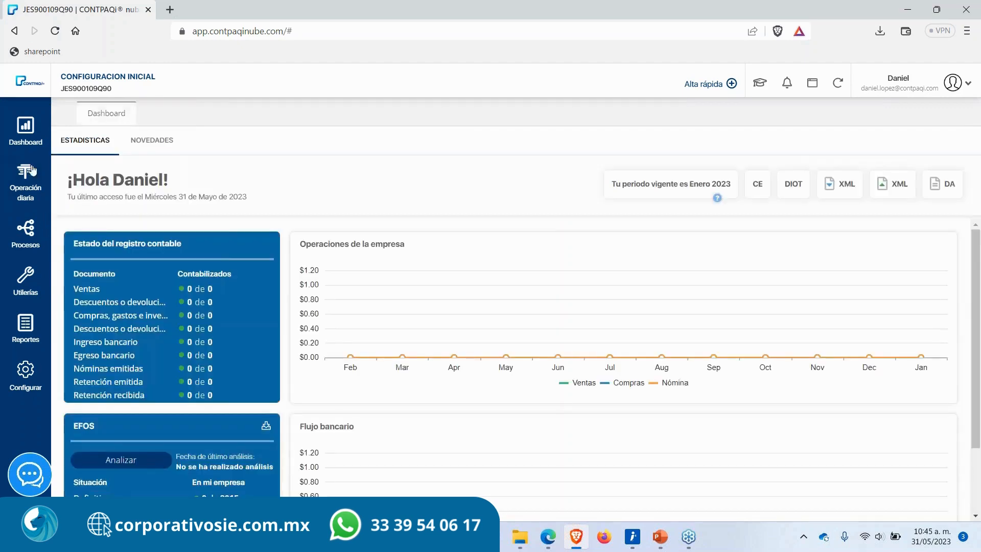
Step: Open the chart of accounts and expand Activo, Activo a corto plazo, Clientes and Clientes nacionales
{"action": "left_click", "coordinate": [26, 184]}
{"action": "left_click", "coordinate": [72, 169]}
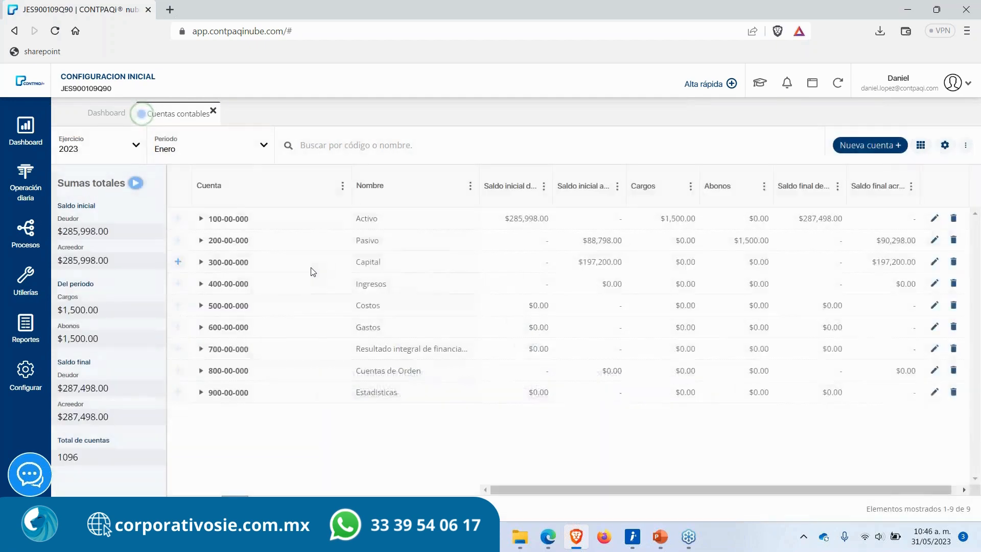
{"action": "left_click", "coordinate": [201, 219]}
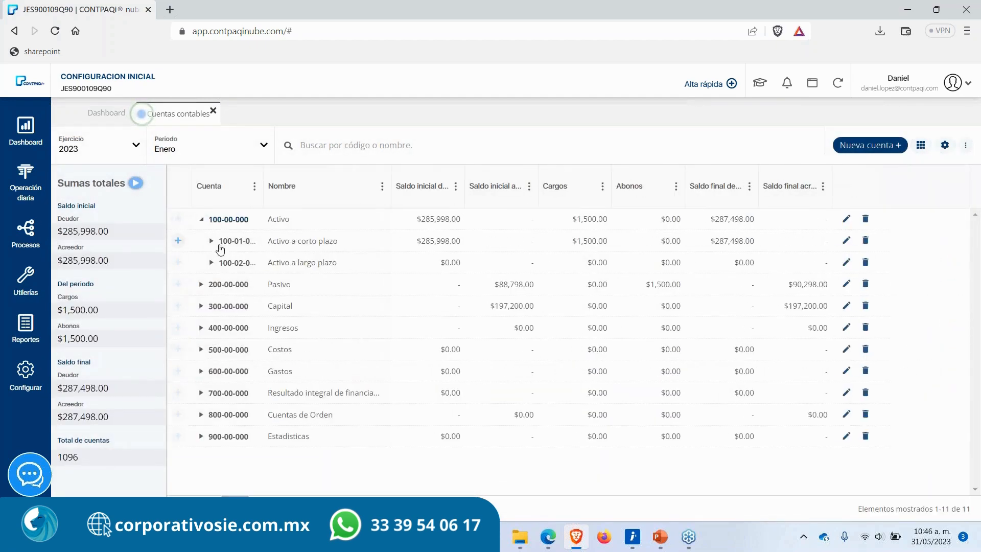
{"action": "left_click", "coordinate": [212, 241]}
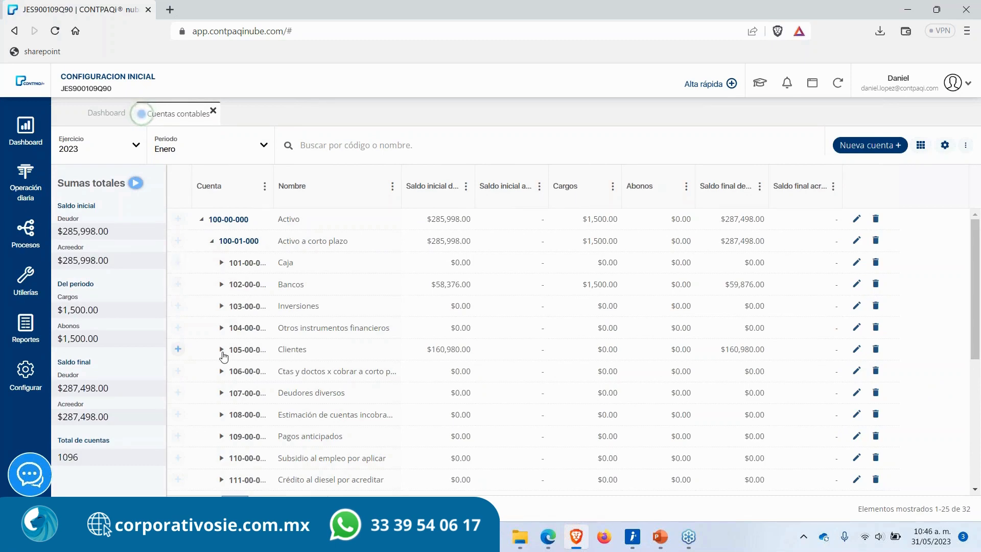
{"action": "left_click", "coordinate": [221, 350]}
{"action": "left_click", "coordinate": [232, 372]}
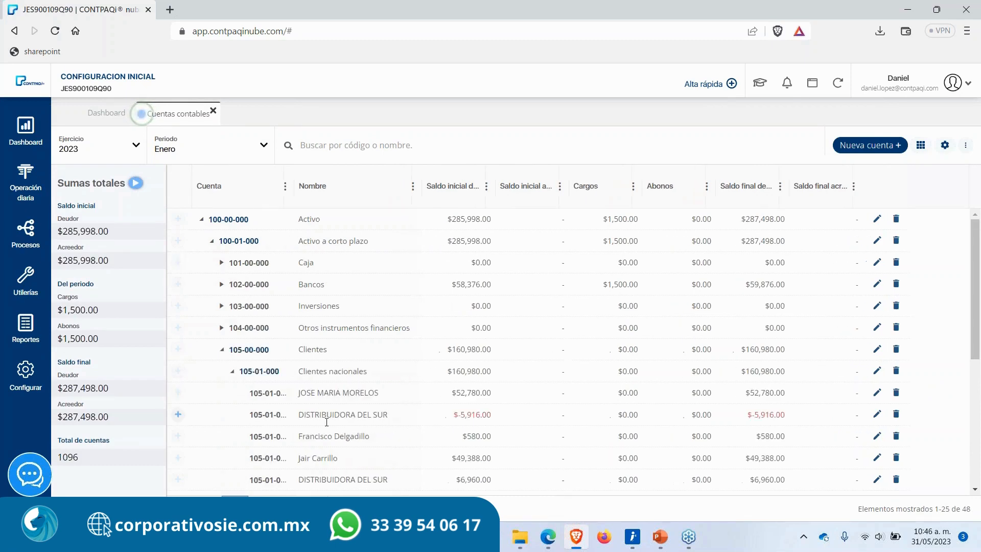
{"action": "scroll", "coordinate": [330, 431], "scroll_direction": "down", "scroll_amount": 1}
Step: Open a customer subaccount under Clientes nacionales for editing and close it without changes
{"action": "double_click", "coordinate": [324, 417]}
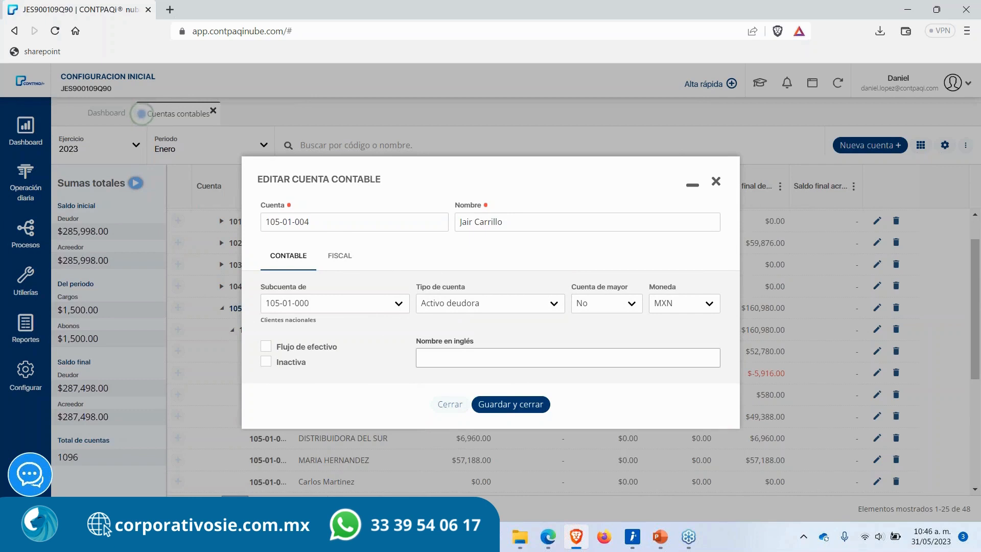
{"action": "triple_click", "coordinate": [528, 222]}
{"action": "left_click", "coordinate": [466, 268]}
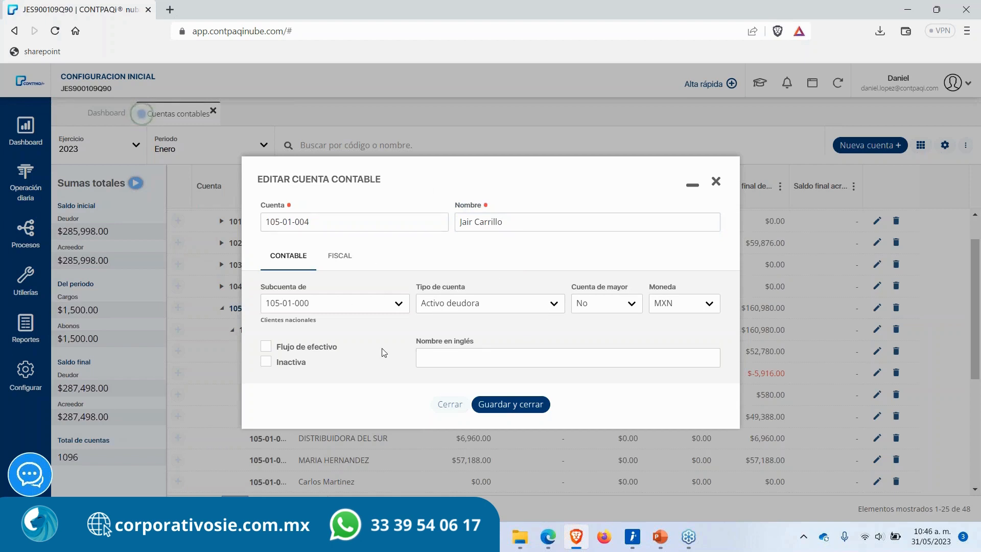
{"action": "left_click", "coordinate": [716, 182]}
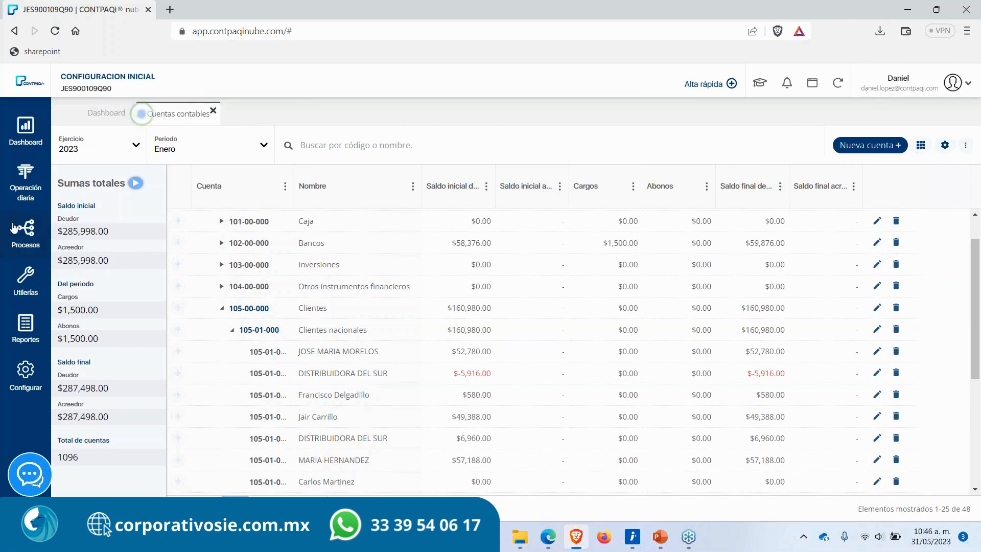
Step: Open the Segmentos de negocio catalog and add a business segment with code 1 named GDL
{"action": "left_click", "coordinate": [23, 196]}
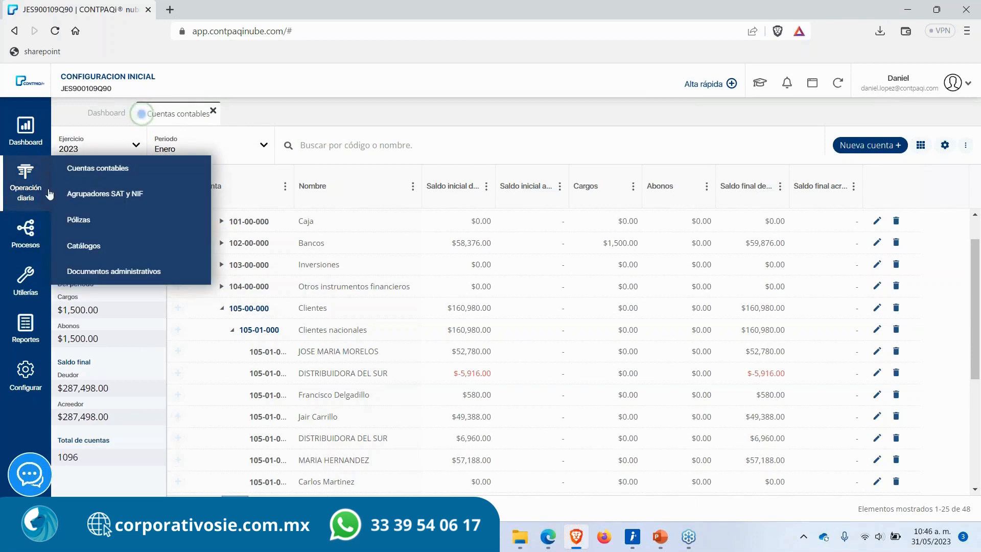
{"action": "left_click", "coordinate": [87, 247]}
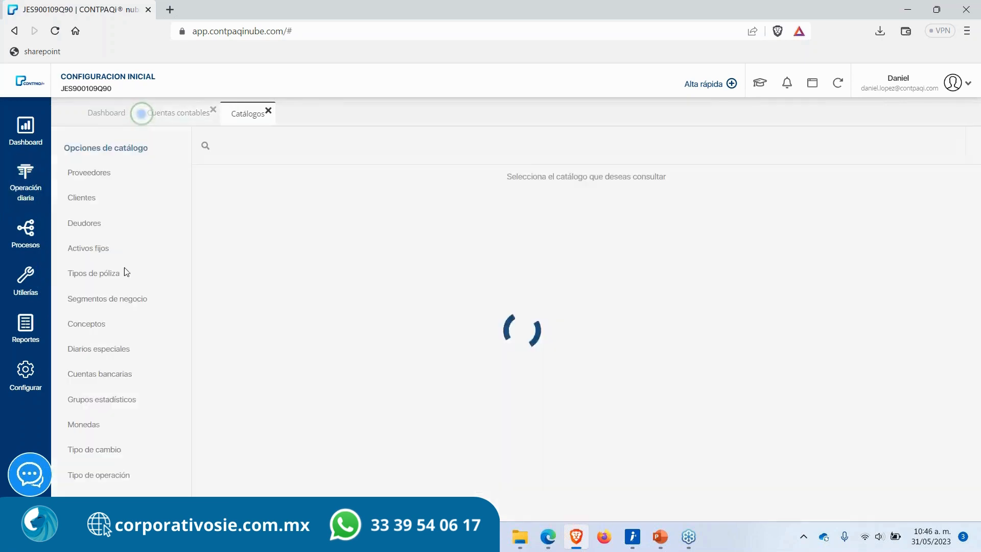
{"action": "left_click", "coordinate": [117, 299]}
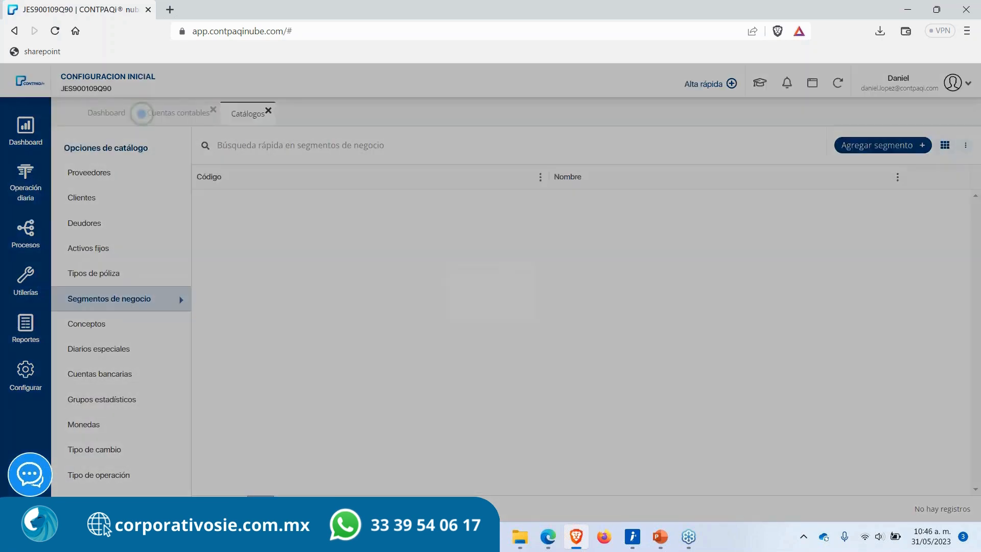
{"action": "left_click", "coordinate": [863, 147]}
{"action": "type", "text": "1"}
{"action": "key", "text": "Tab"}
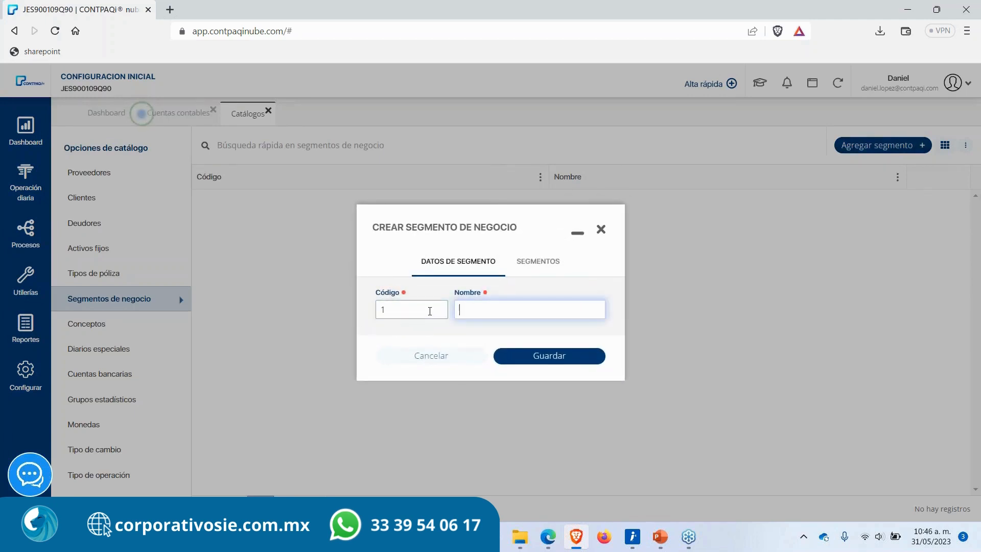
{"action": "type", "text": "GDL"}
{"action": "left_click", "coordinate": [521, 356]}
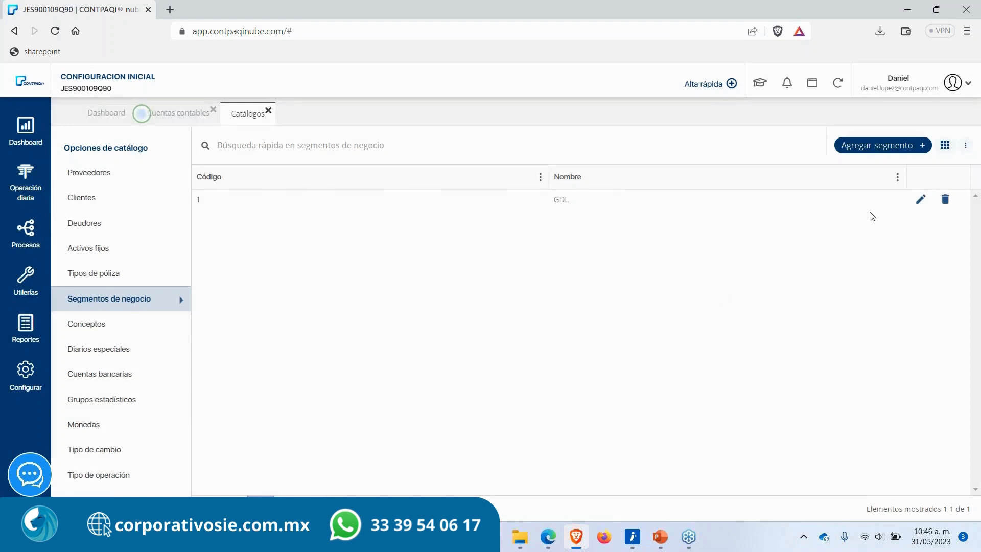
Step: Add a business segment with code 2 named CDMX
{"action": "left_click", "coordinate": [880, 145]}
{"action": "type", "text": "2"}
{"action": "key", "text": "Tab"}
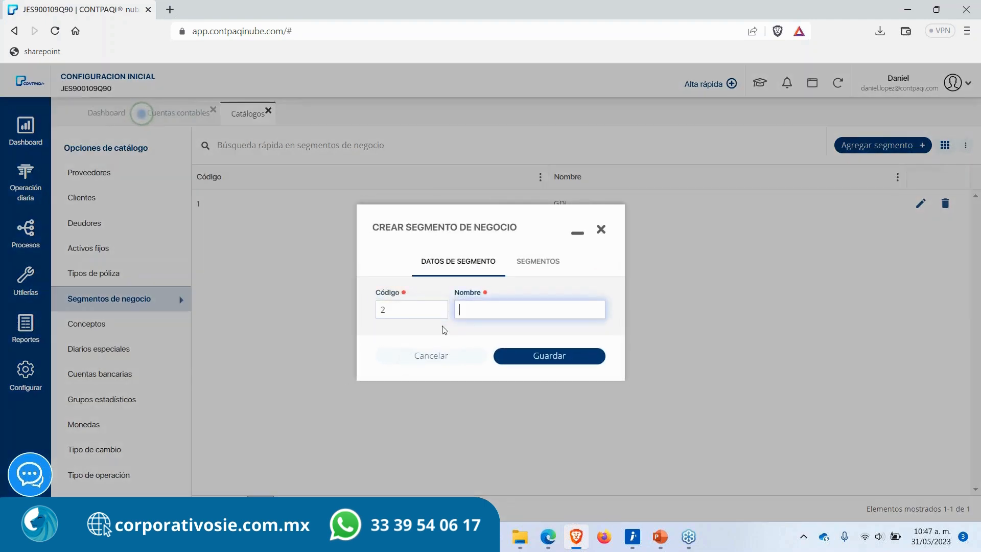
{"action": "type", "text": "CDMX"}
{"action": "left_click", "coordinate": [511, 356]}
Step: Add a business segment with code 3 named Chihuahua
{"action": "left_click", "coordinate": [850, 146]}
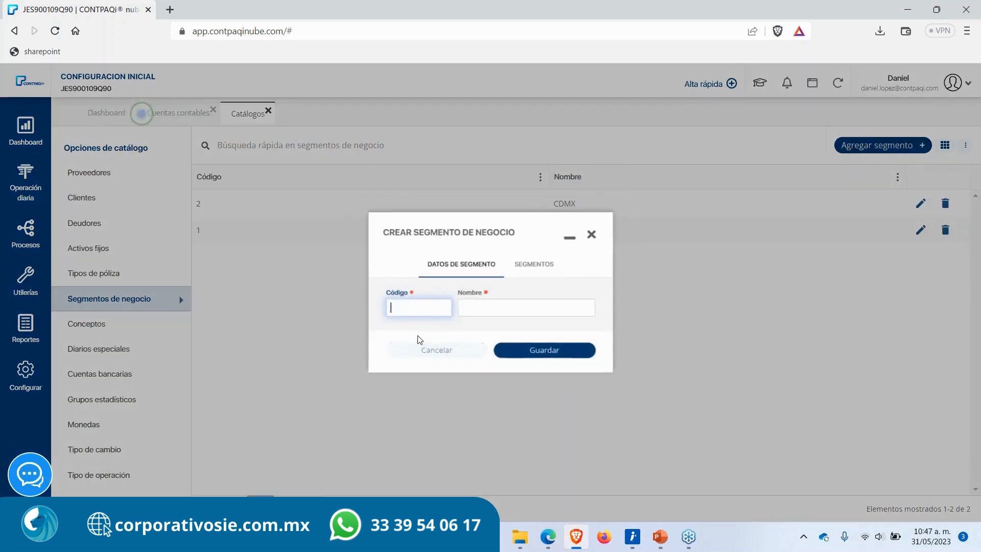
{"action": "type", "text": "3"}
{"action": "key", "text": "Tab"}
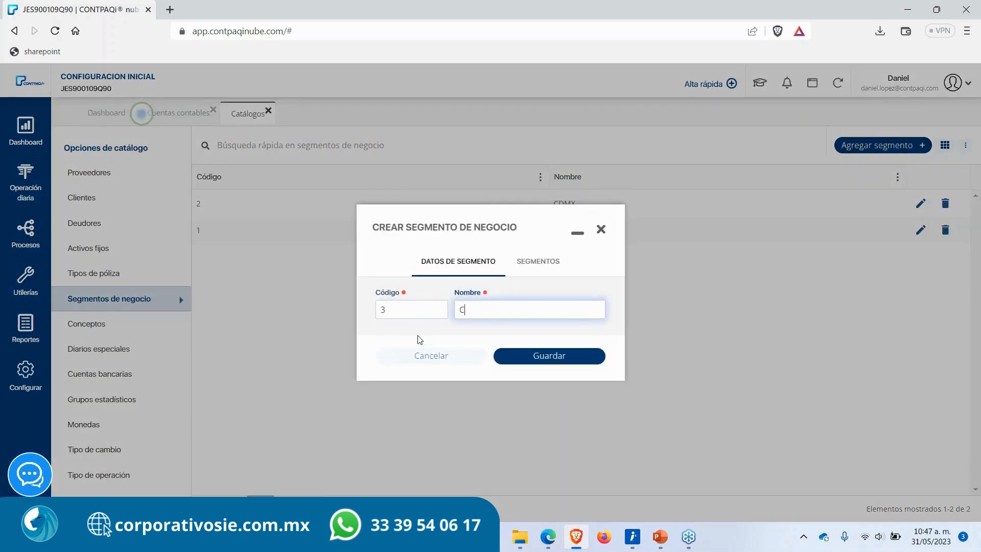
{"action": "type", "text": "uahua"}
{"action": "left_click", "coordinate": [545, 354]}
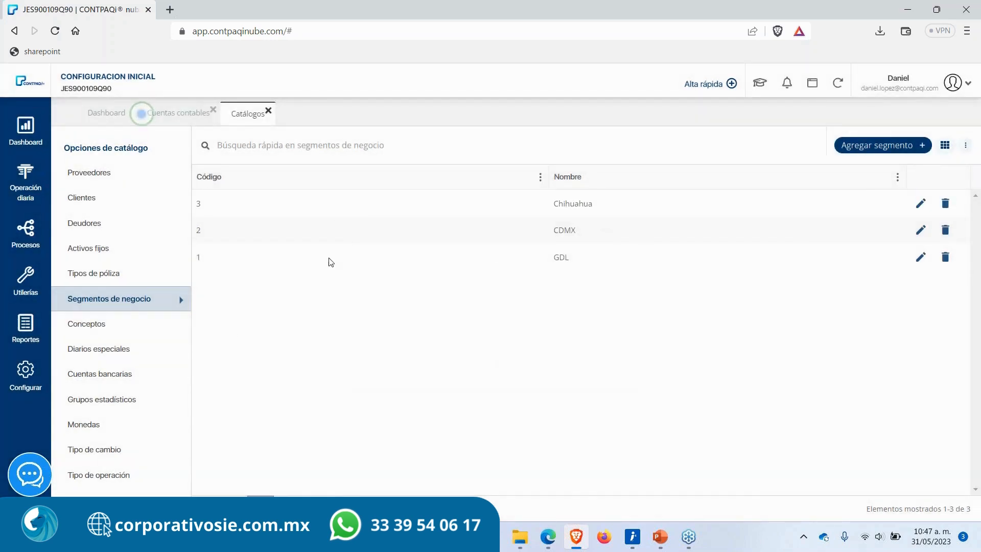
Step: Return to the accounts catalog, refresh it and expand Activo down to Clientes nacionales
{"action": "left_click", "coordinate": [177, 116]}
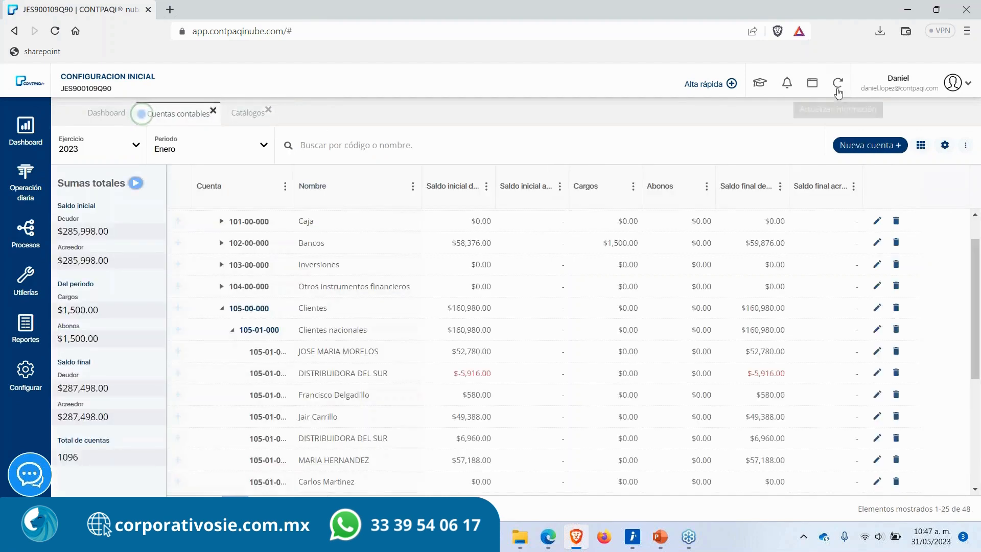
{"action": "left_click", "coordinate": [837, 83]}
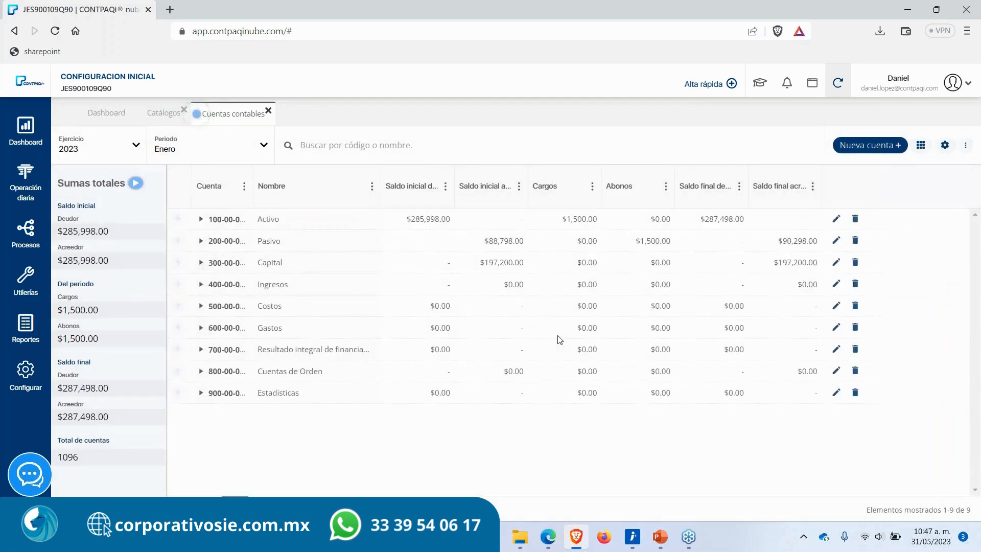
{"action": "left_click", "coordinate": [201, 220]}
{"action": "left_click", "coordinate": [210, 240]}
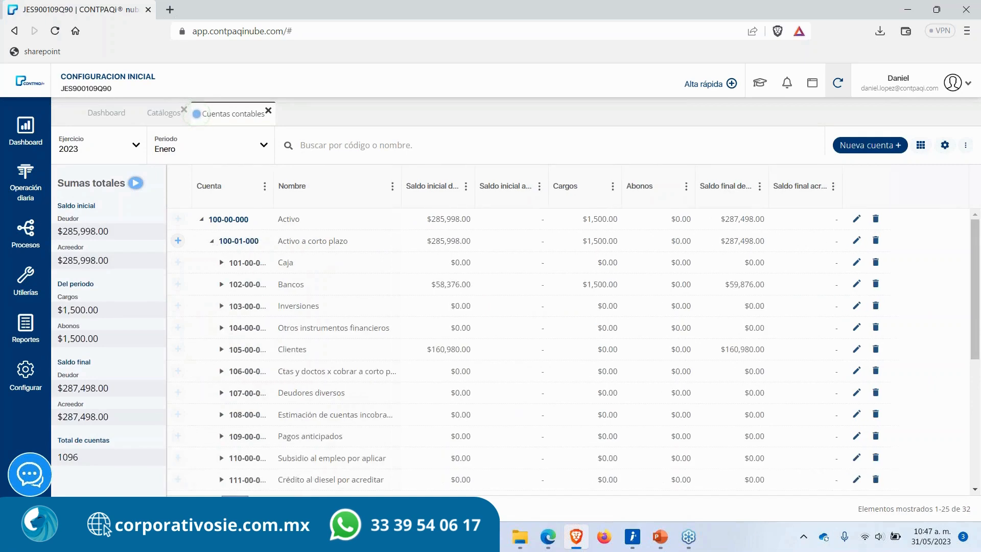
{"action": "left_click", "coordinate": [221, 349]}
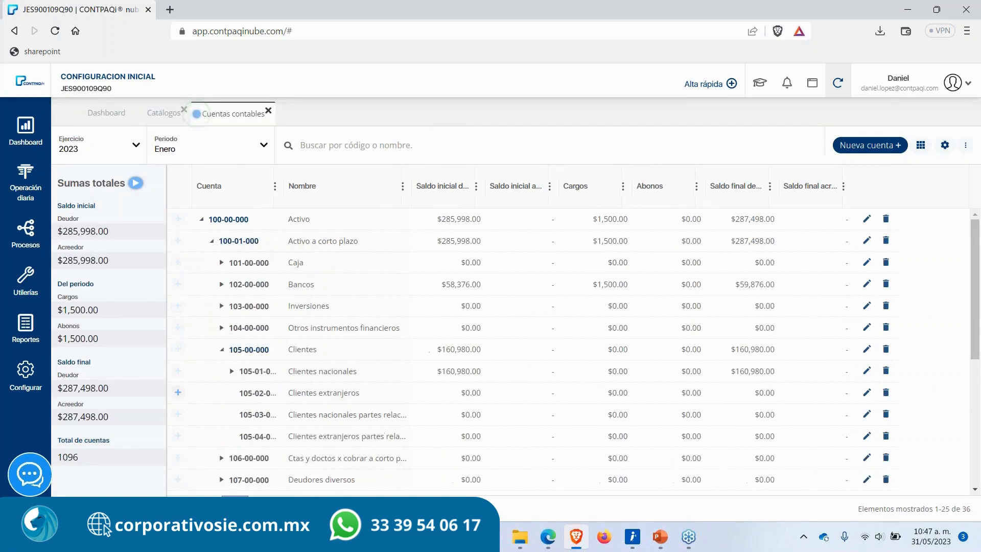
{"action": "scroll", "coordinate": [248, 381], "scroll_direction": "down", "scroll_amount": 1}
{"action": "left_click", "coordinate": [231, 336]}
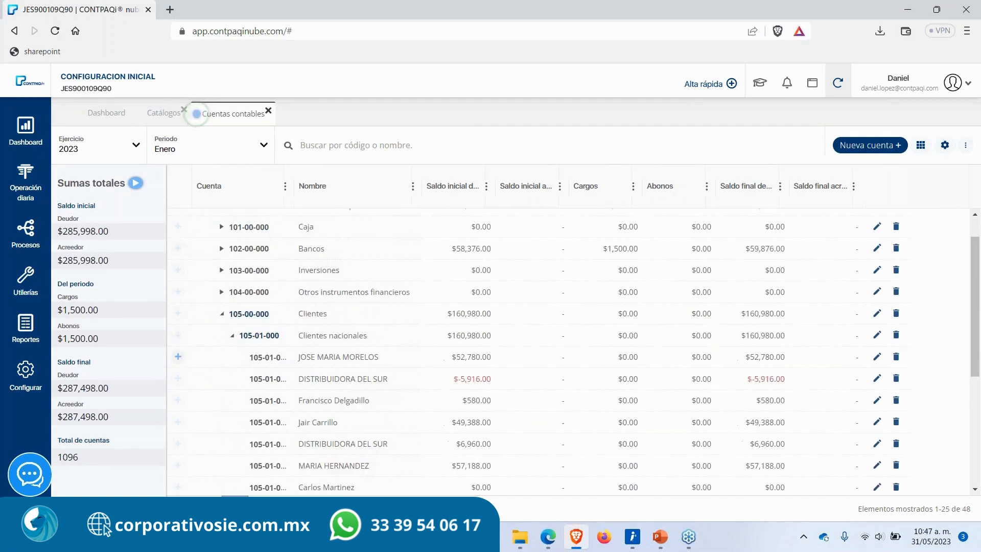
Step: Assign the Chihuahua business segment to account 105-01-004 and save it
{"action": "double_click", "coordinate": [317, 420]}
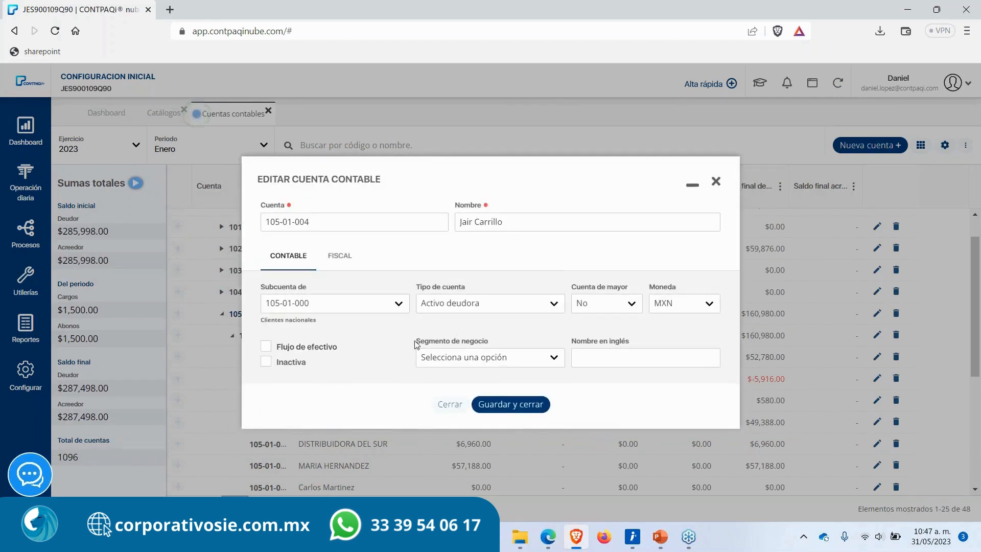
{"action": "left_click_drag", "start_coordinate": [415, 344], "coordinate": [494, 342]}
{"action": "left_click", "coordinate": [494, 343]}
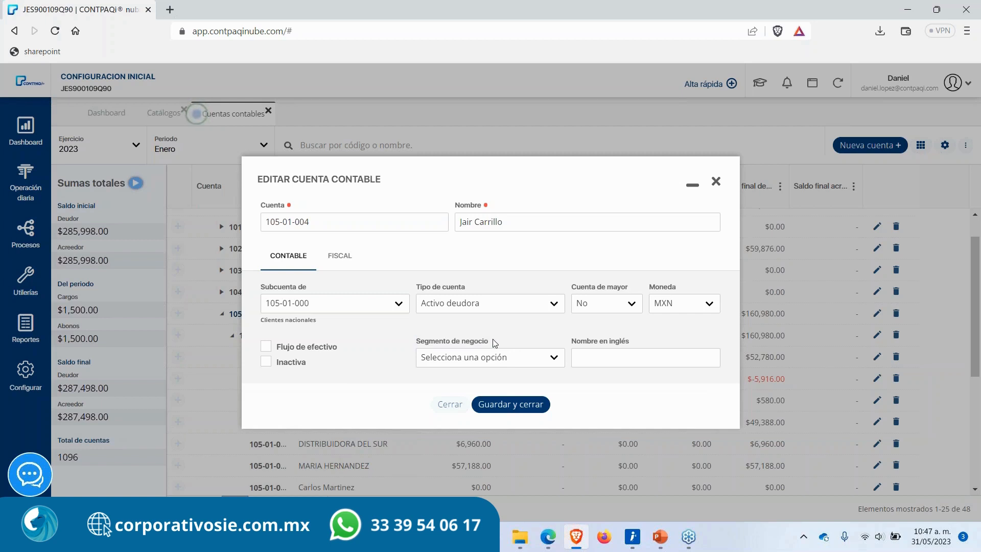
{"action": "left_click", "coordinate": [477, 365]}
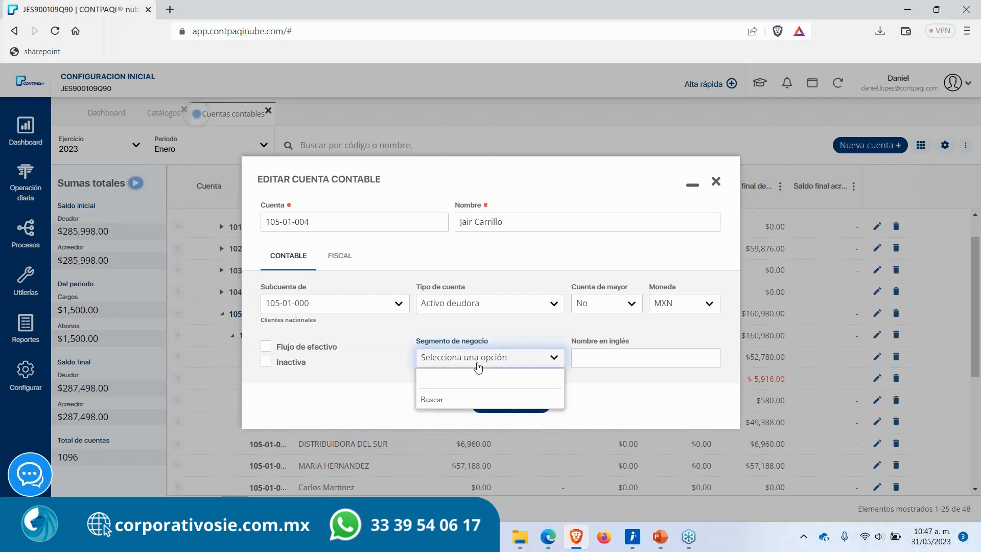
{"action": "type", "text": "chui"}
{"action": "key", "text": "BackSpace"}
{"action": "key", "text": "BackSpace"}
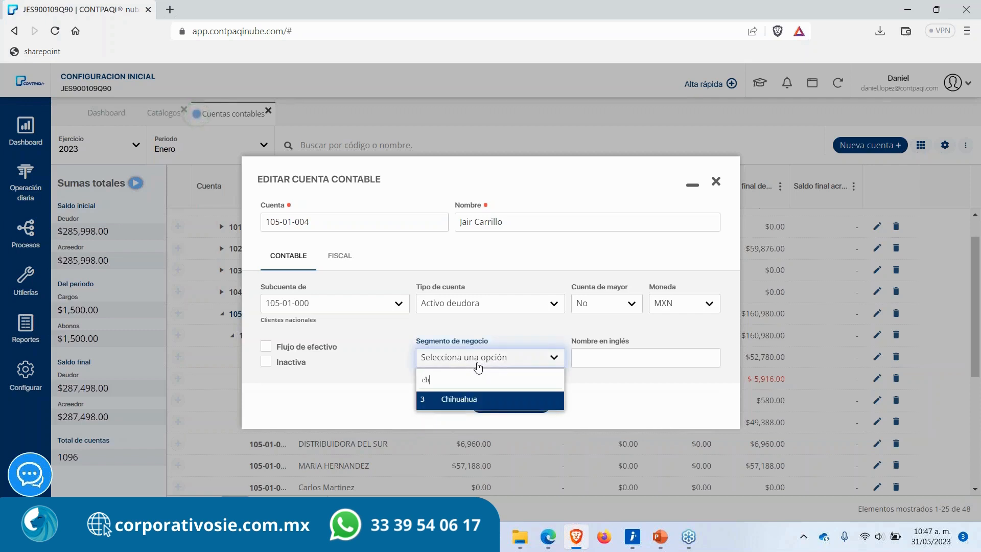
{"action": "key", "text": "Return"}
{"action": "left_click", "coordinate": [498, 405]}
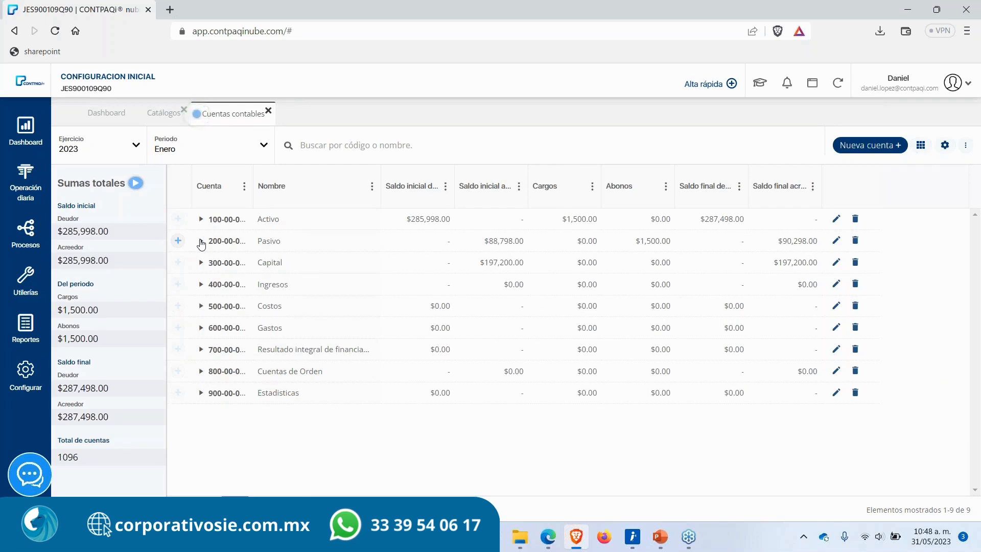
Step: Expand the tree to Clientes nacionales again and assign the CDMX business segment to account 105-01-001, saving it
{"action": "left_click", "coordinate": [200, 219]}
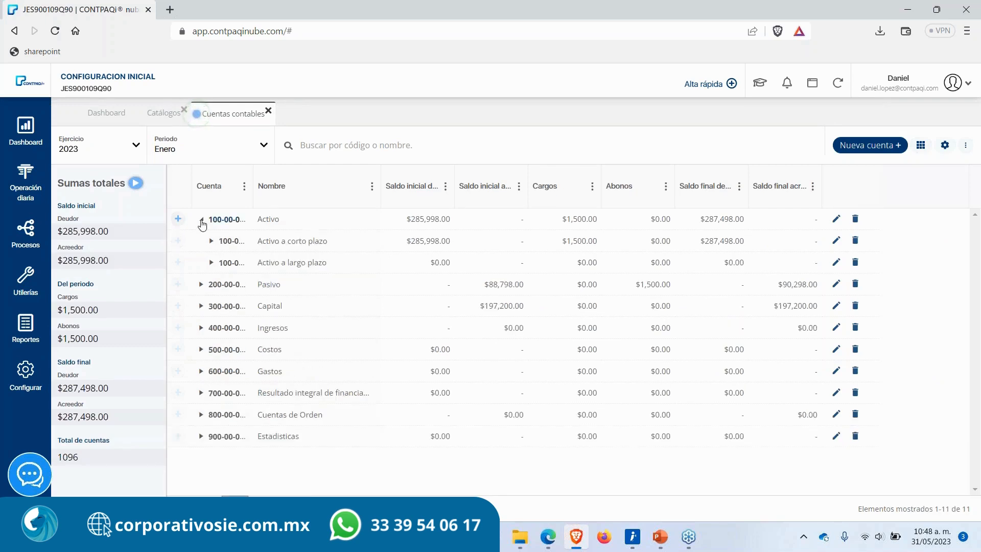
{"action": "left_click", "coordinate": [211, 242]}
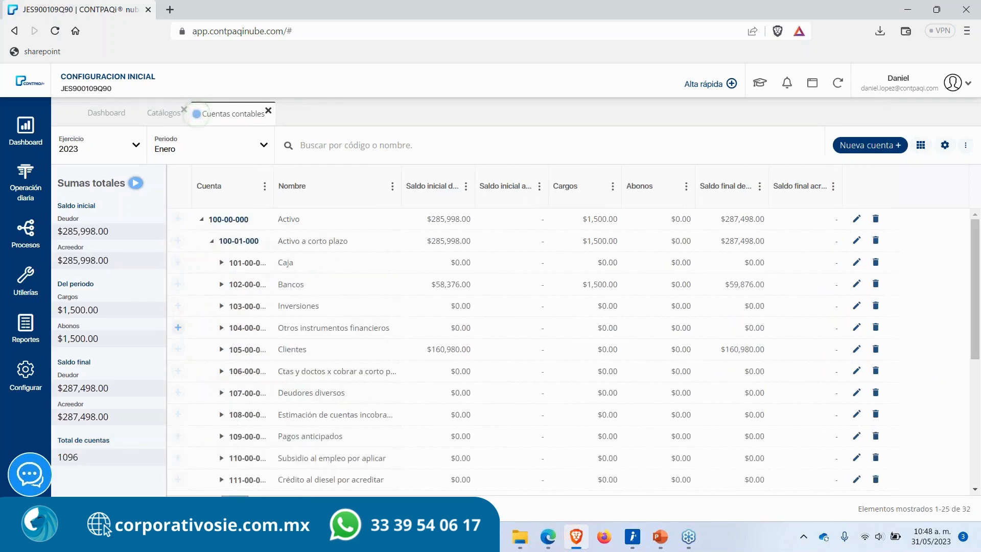
{"action": "left_click", "coordinate": [221, 349]}
{"action": "scroll", "coordinate": [256, 374], "scroll_direction": "down", "scroll_amount": 1}
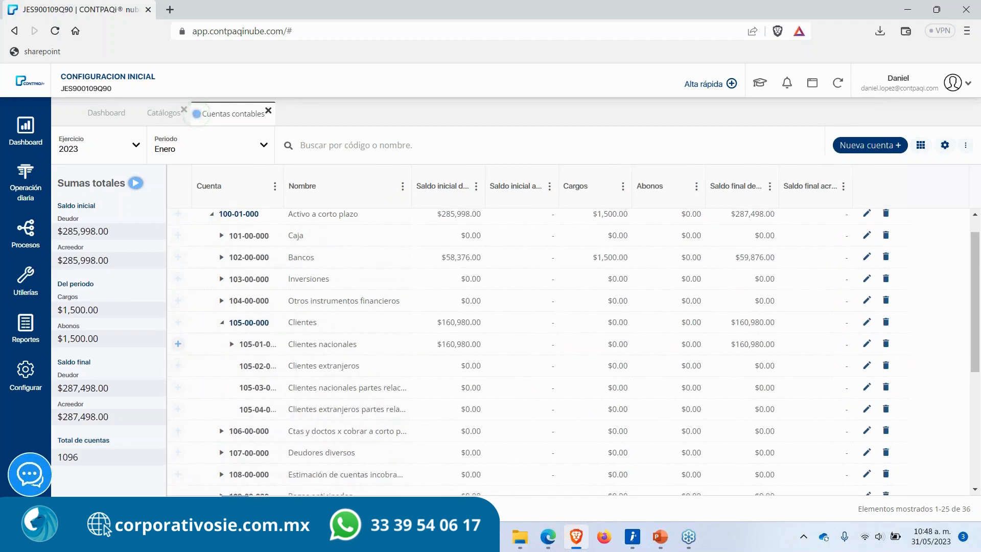
{"action": "left_click", "coordinate": [232, 344]}
{"action": "scroll", "coordinate": [295, 294], "scroll_direction": "down", "scroll_amount": 3}
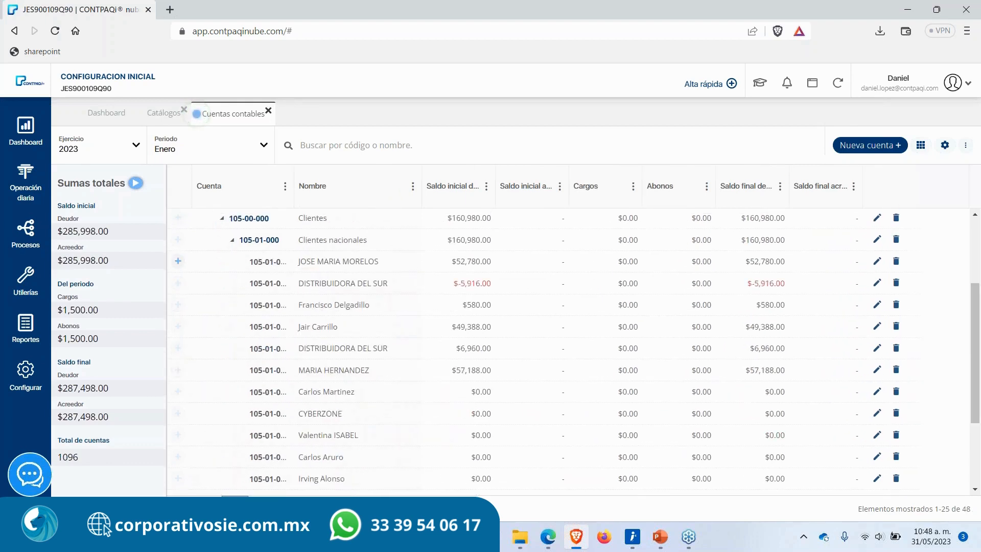
{"action": "double_click", "coordinate": [349, 263]}
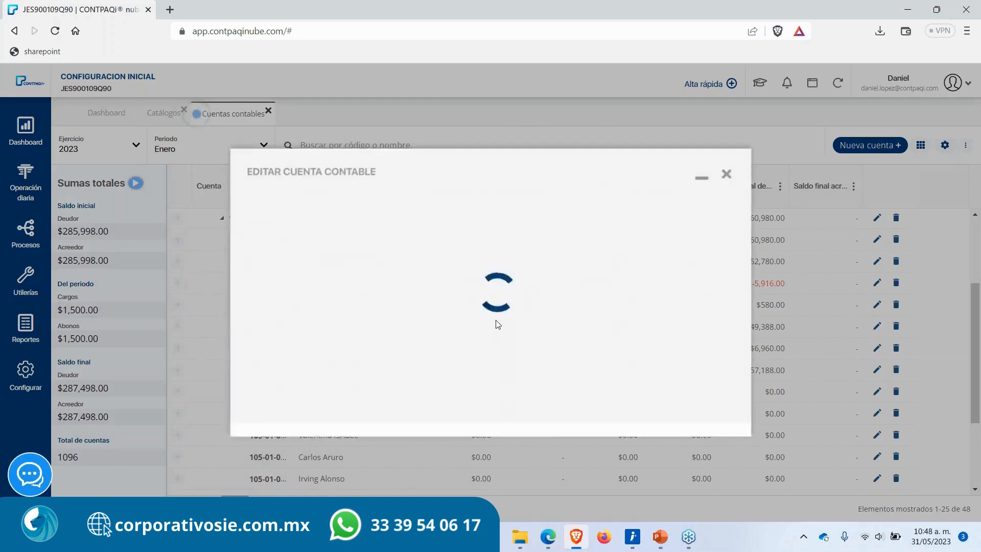
{"action": "left_click", "coordinate": [494, 356]}
{"action": "type", "text": "x"}
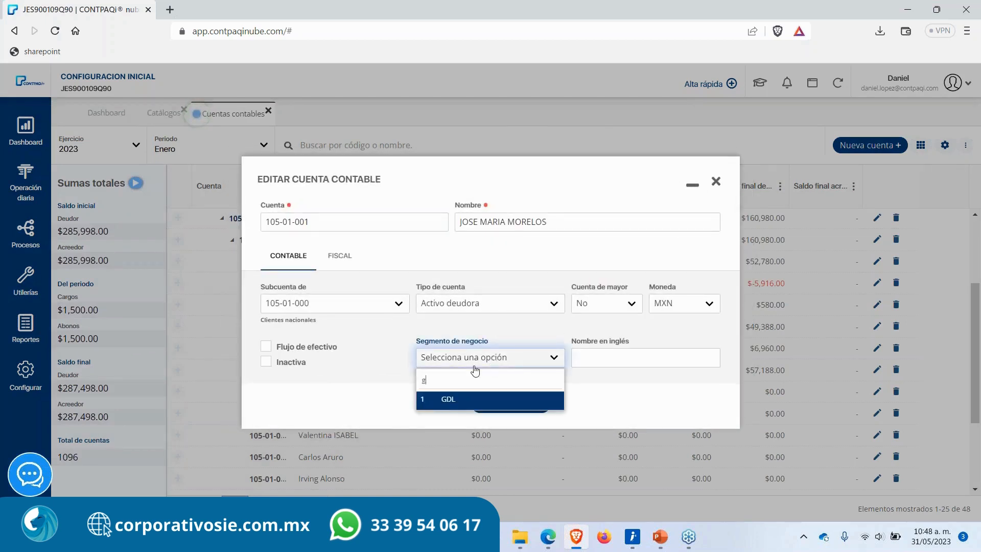
{"action": "key", "text": "BackSpace"}
{"action": "type", "text": "x"}
{"action": "key", "text": "BackSpace"}
{"action": "key", "text": "Return"}
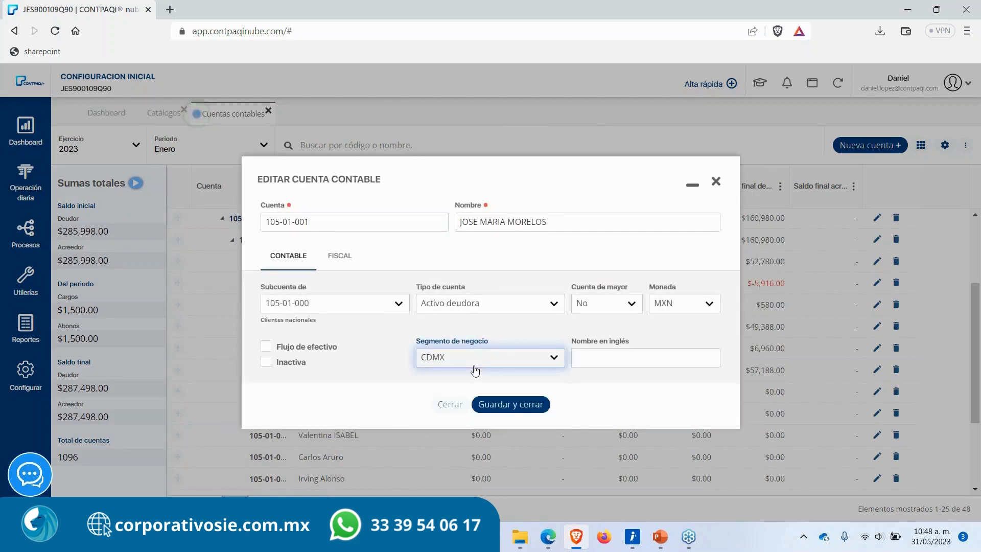
{"action": "left_click", "coordinate": [510, 404]}
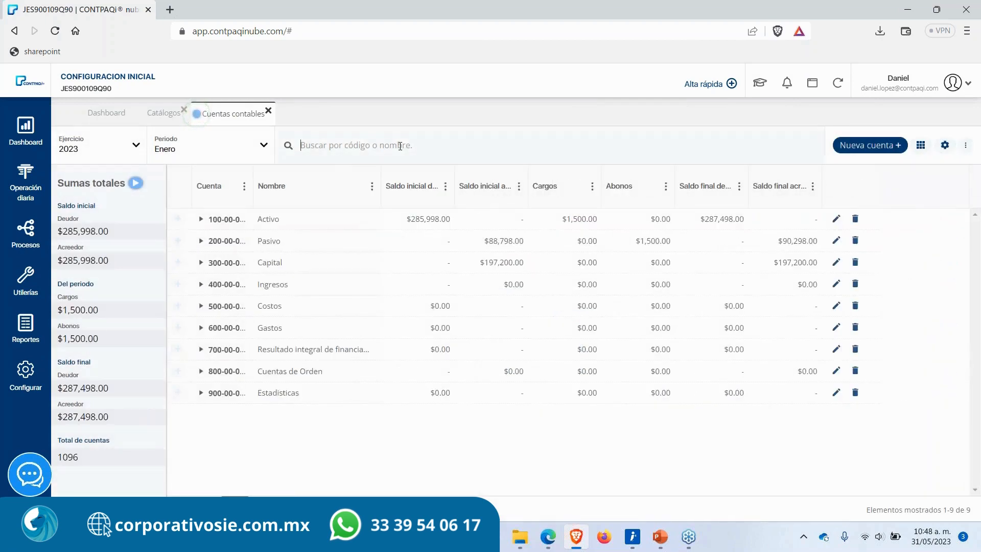
Step: Search the accounts catalog for francisco and assign the GDL business segment to account 105-01-003, saving it
{"action": "type", "text": "francisco"}
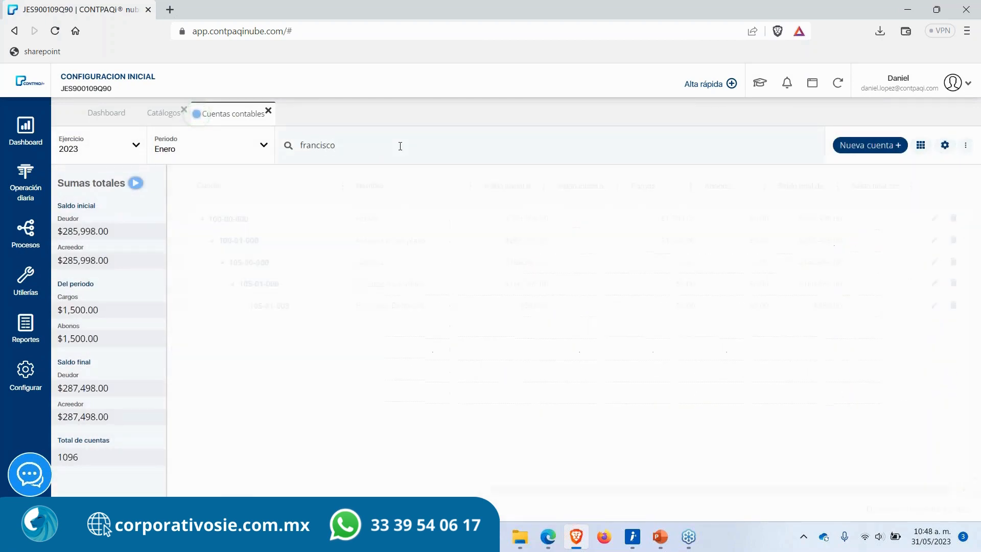
{"action": "double_click", "coordinate": [314, 307]}
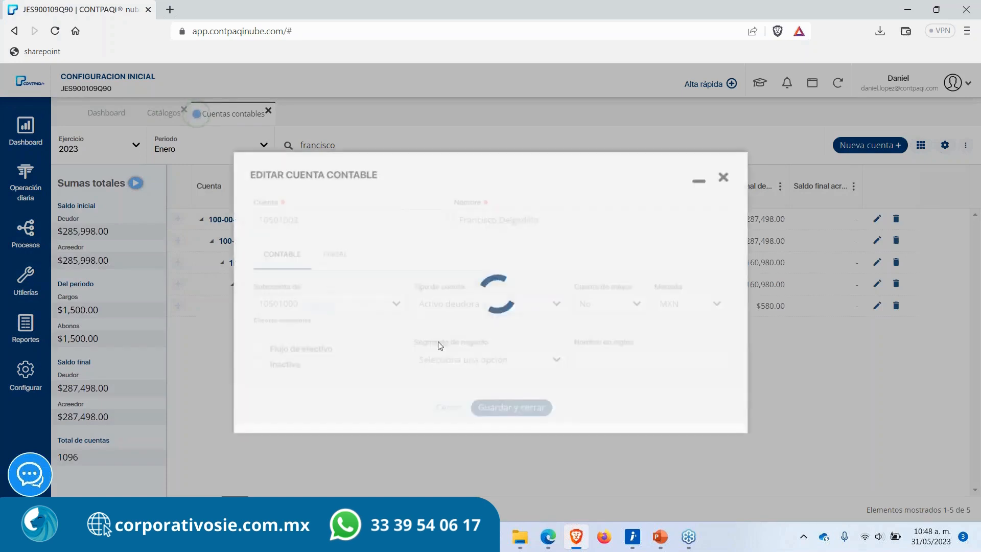
{"action": "left_click", "coordinate": [467, 357]}
{"action": "type", "text": "gd"}
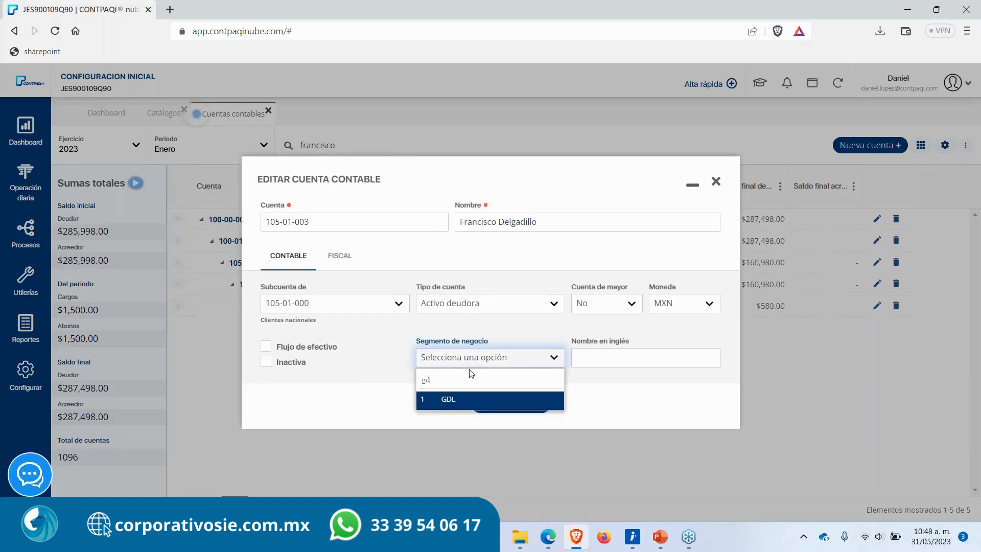
{"action": "type", "text": "l"}
{"action": "left_click", "coordinate": [455, 399]}
{"action": "left_click", "coordinate": [510, 402]}
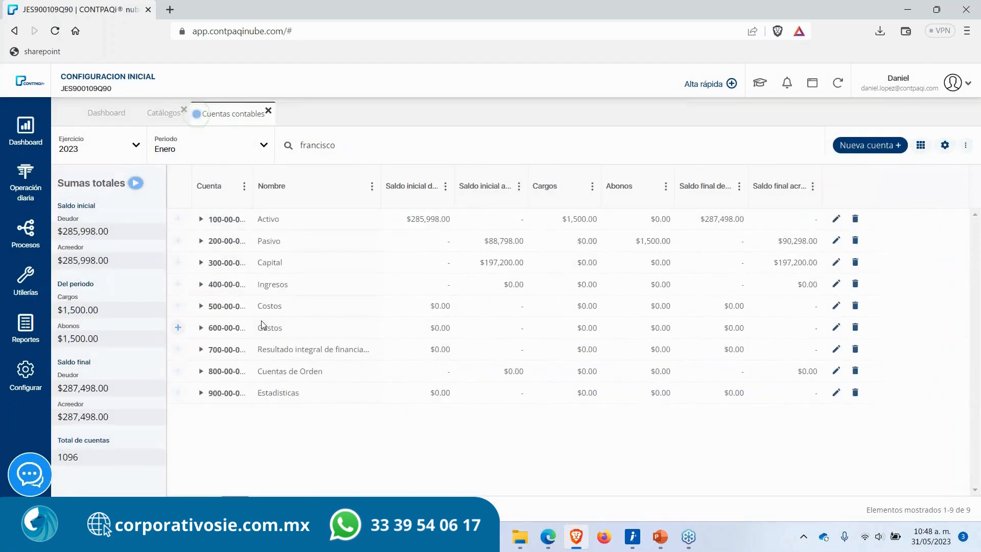
Step: Close the catalog tabs and open the Movimientos auxiliares por segmento de negocio report
{"action": "left_click", "coordinate": [268, 111]}
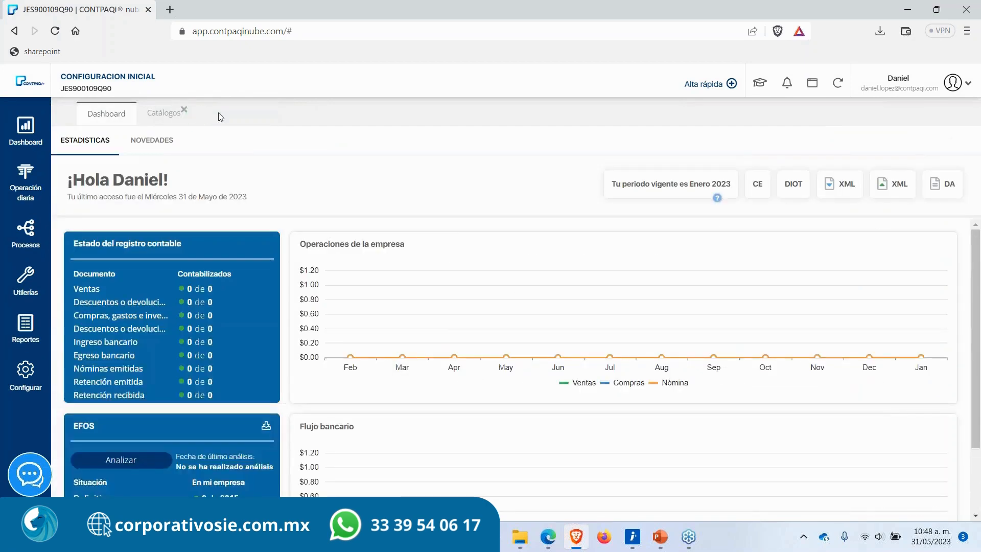
{"action": "left_click", "coordinate": [184, 110]}
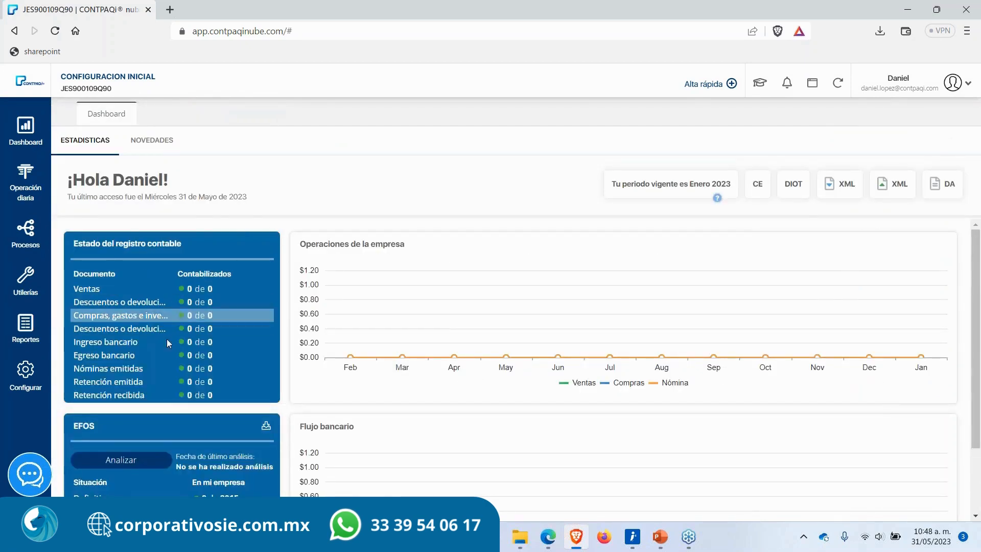
{"action": "left_click", "coordinate": [30, 340]}
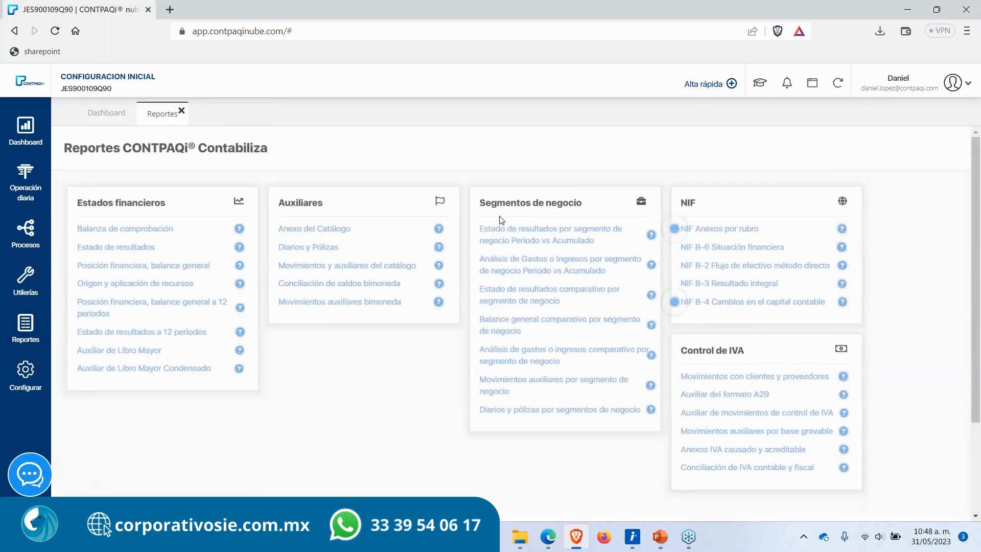
{"action": "left_click_drag", "start_coordinate": [480, 203], "coordinate": [587, 206]}
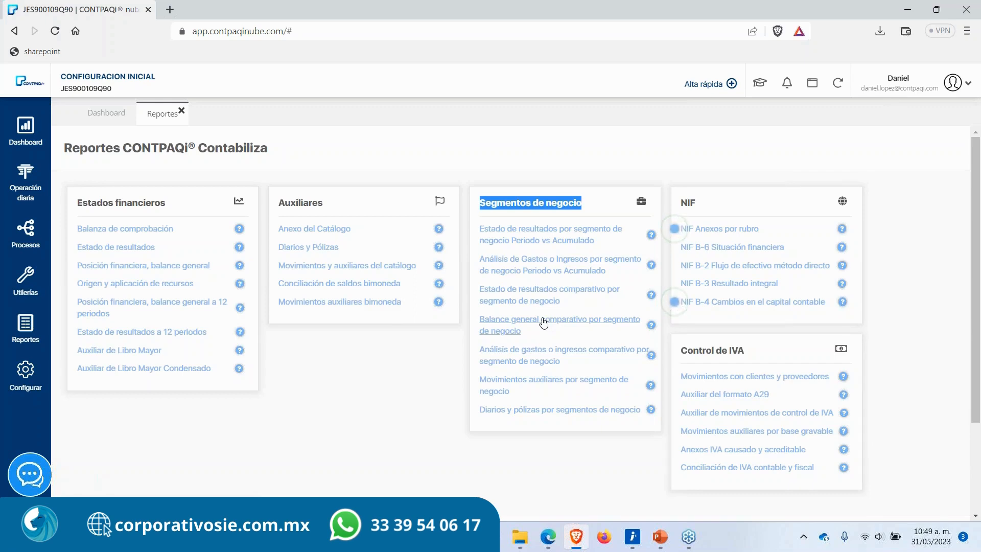
{"action": "left_click", "coordinate": [505, 393]}
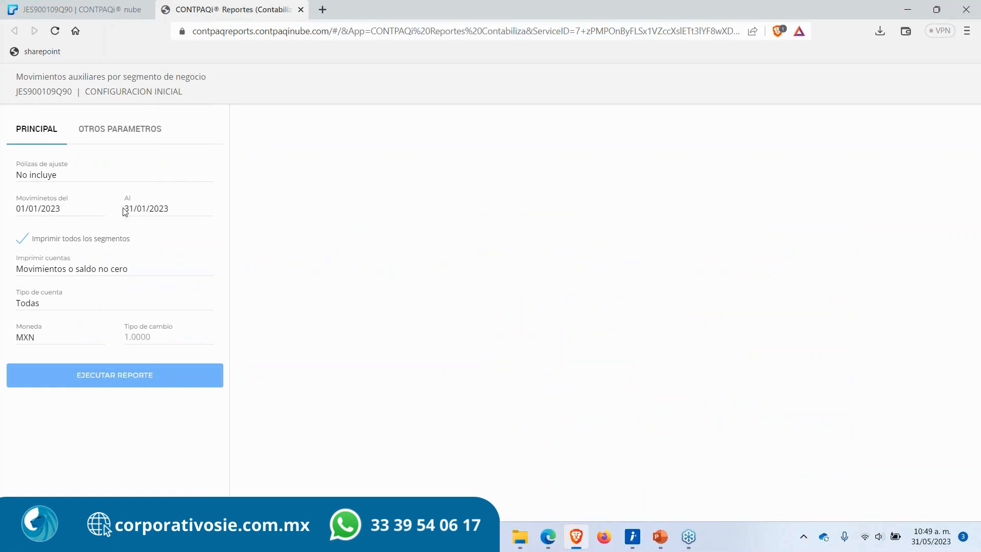
Step: Review the journal entries list in the main application, then return to the report tab
{"action": "left_click_drag", "start_coordinate": [192, 210], "coordinate": [36, 214]}
{"action": "left_click", "coordinate": [76, 9]}
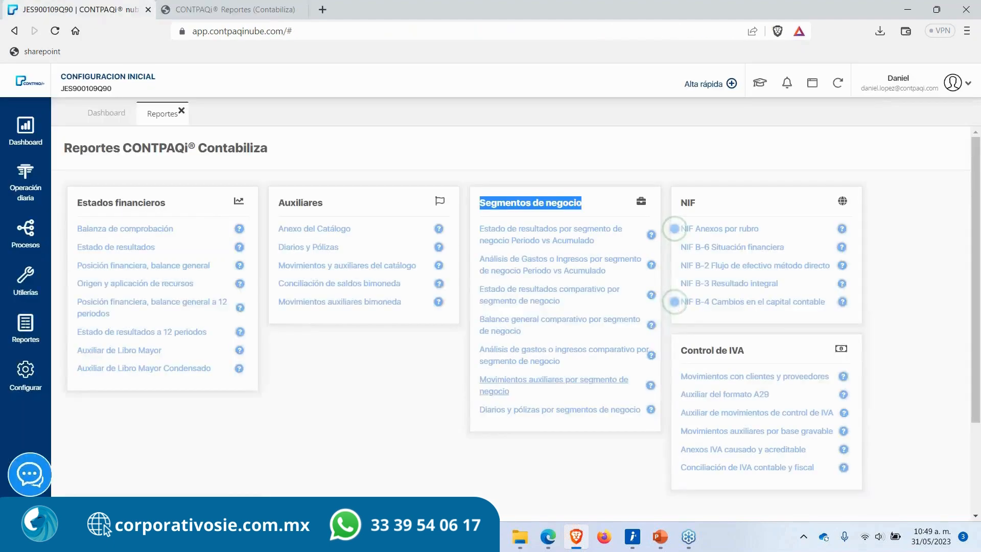
{"action": "left_click", "coordinate": [25, 184]}
{"action": "left_click", "coordinate": [95, 221]}
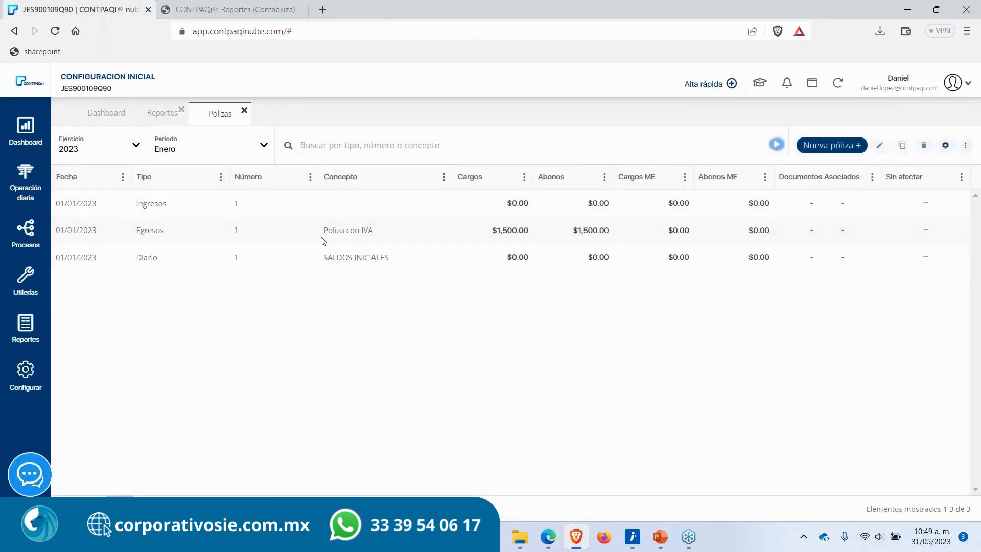
{"action": "left_click", "coordinate": [225, 9]}
Step: Set the report's end date to 31/05/2023 and run the report
{"action": "left_click", "coordinate": [185, 207]}
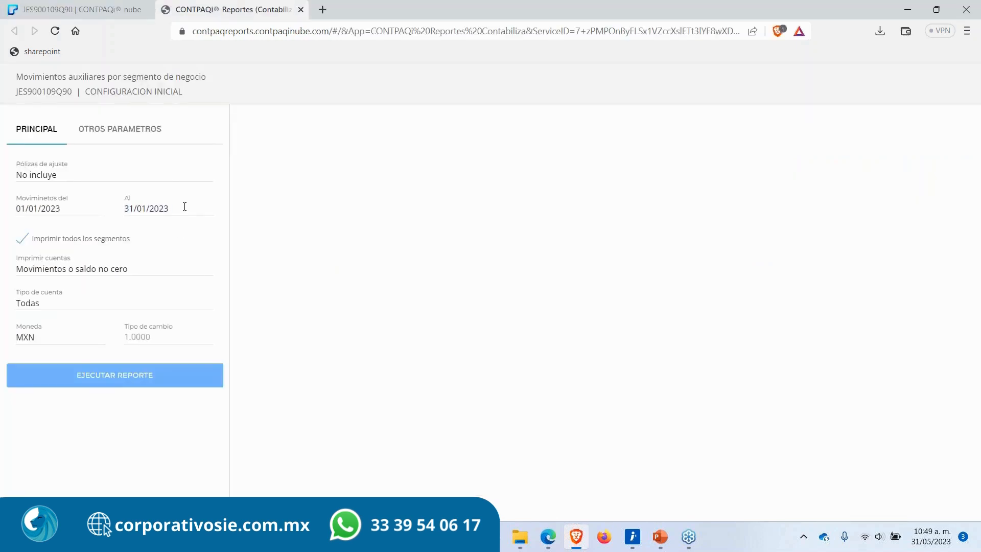
{"action": "key", "text": "ctrl+a"}
{"action": "type", "text": "31"}
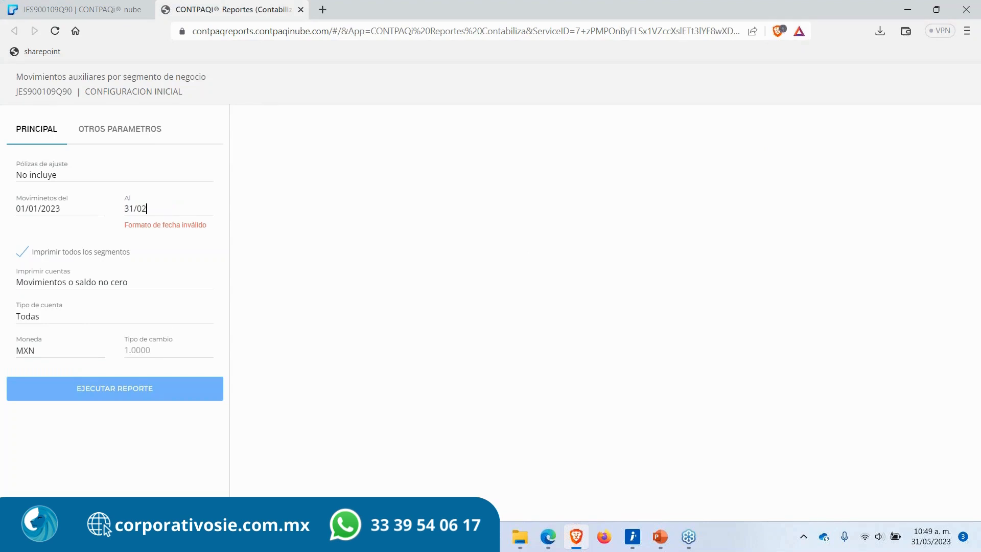
{"action": "type", "text": "/05/2023"}
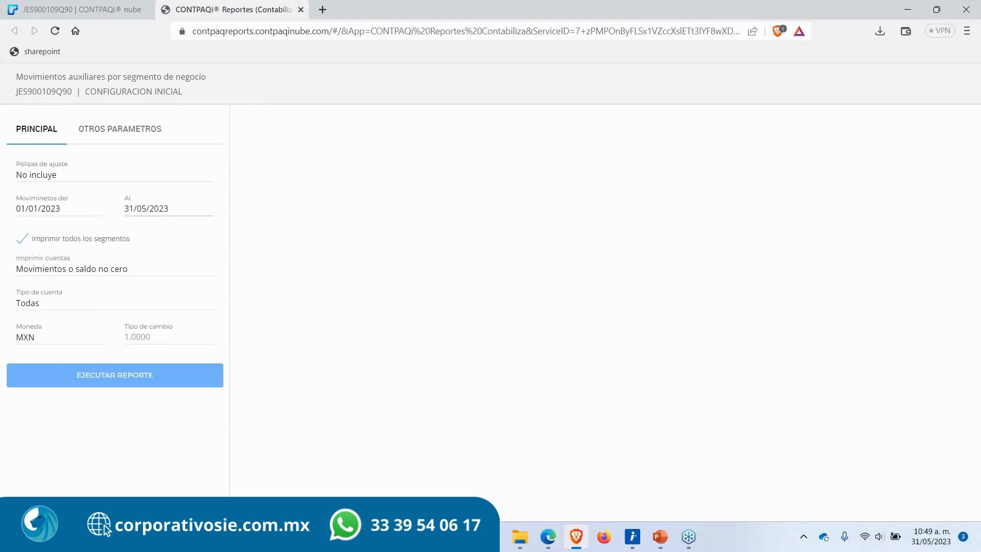
{"action": "left_click", "coordinate": [120, 375]}
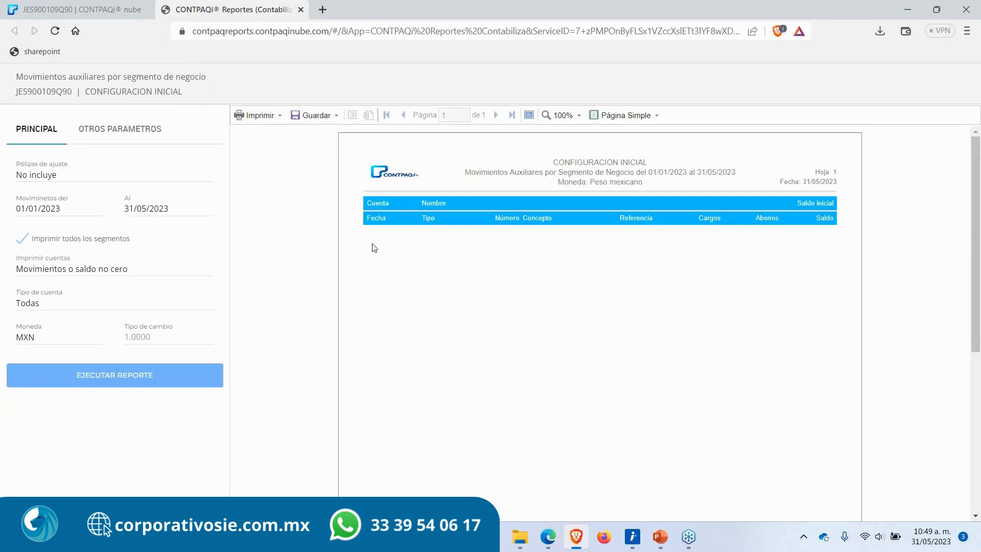
Step: Set Imprimir cuentas to Todas and run the report again
{"action": "left_click", "coordinate": [134, 271]}
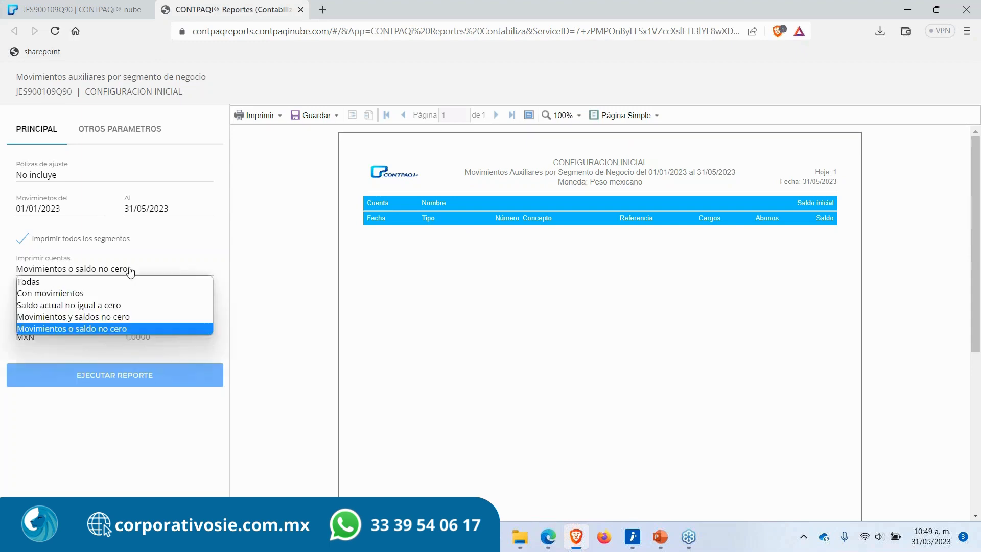
{"action": "left_click", "coordinate": [83, 282]}
{"action": "left_click", "coordinate": [110, 379]}
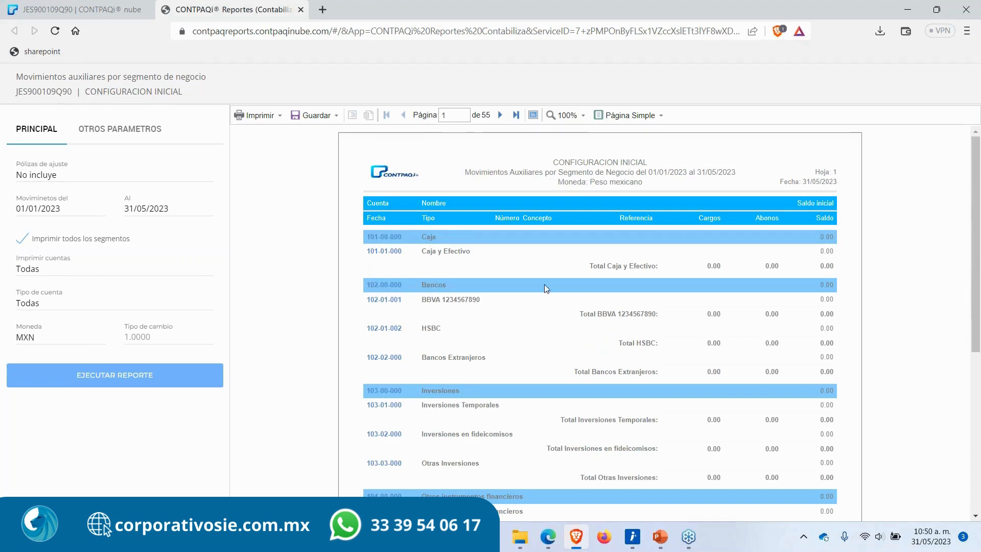
Step: Examine the report's client accounts and their totals
{"action": "scroll", "coordinate": [465, 405], "scroll_direction": "down", "scroll_amount": 5}
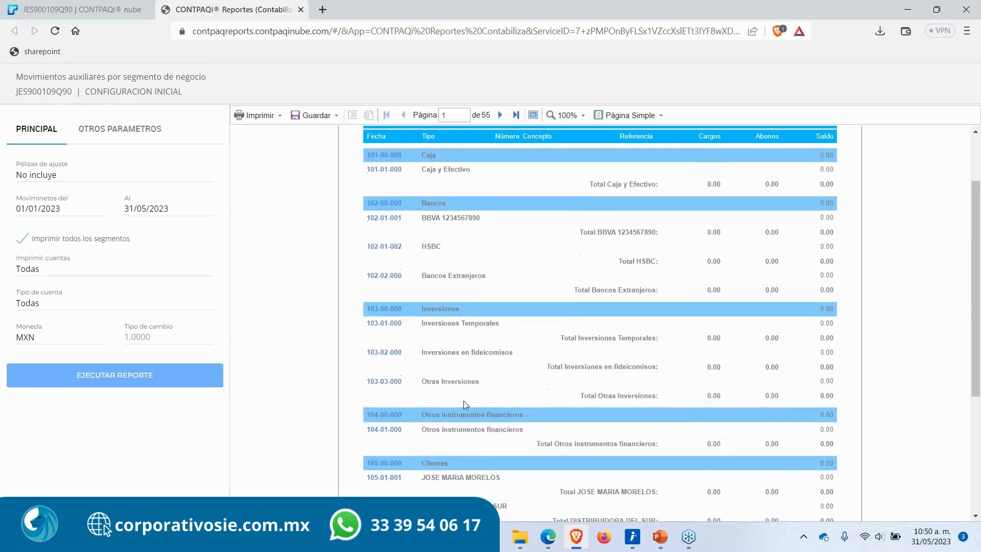
{"action": "scroll", "coordinate": [466, 405], "scroll_direction": "down", "scroll_amount": 2}
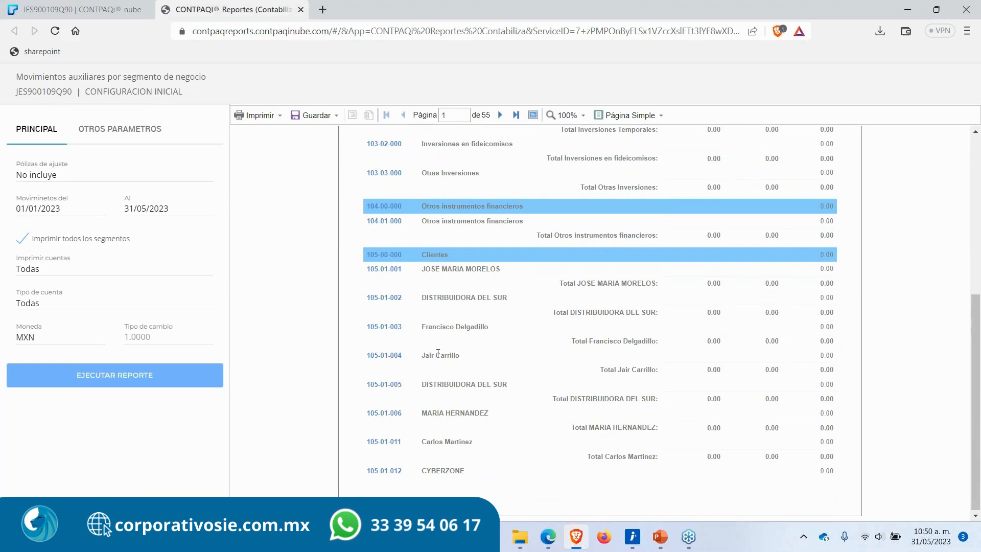
{"action": "left_click_drag", "start_coordinate": [421, 327], "coordinate": [484, 327]}
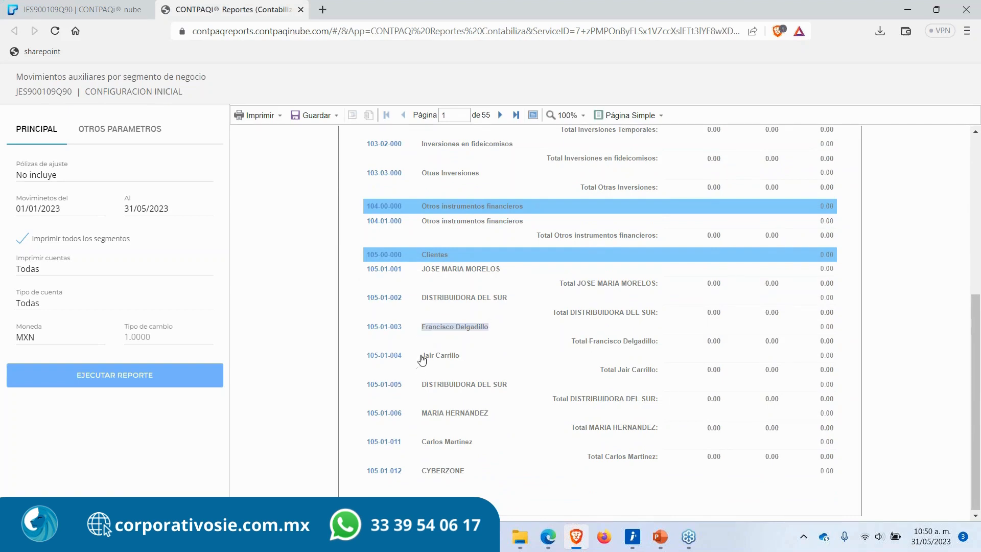
{"action": "left_click", "coordinate": [422, 358]}
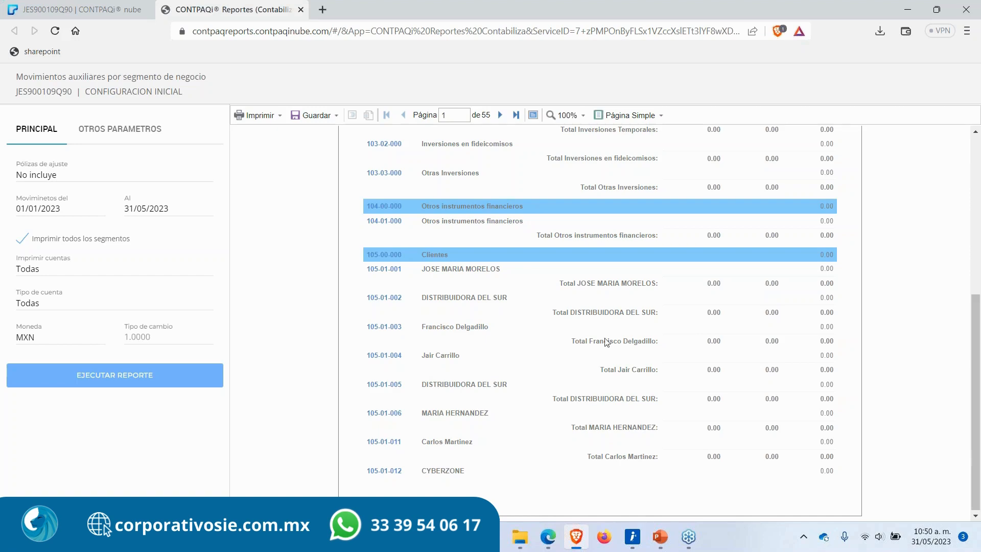
{"action": "left_click_drag", "start_coordinate": [570, 341], "coordinate": [654, 341]}
{"action": "scroll", "coordinate": [654, 340], "scroll_direction": "up", "scroll_amount": 5}
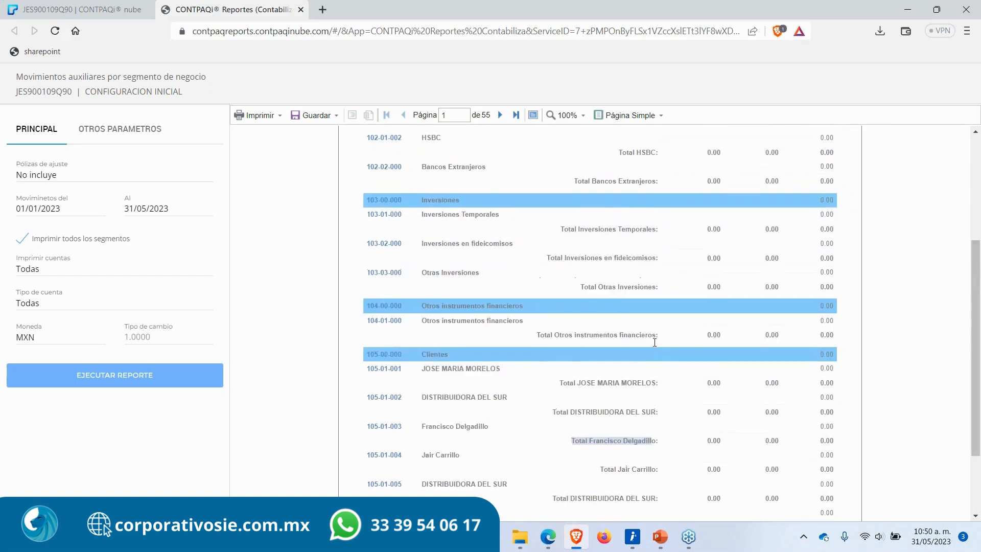
{"action": "scroll", "coordinate": [716, 417], "scroll_direction": "down", "scroll_amount": 3}
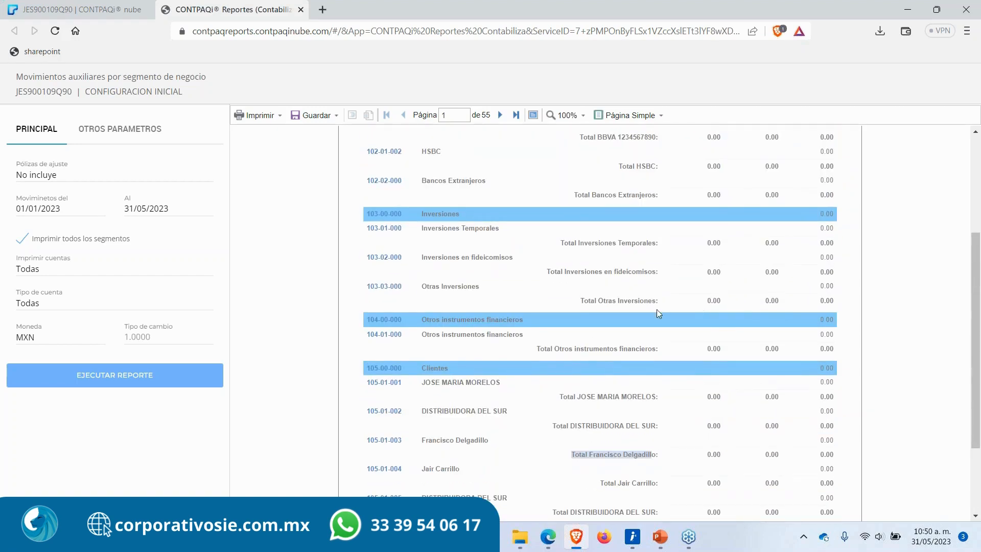
{"action": "scroll", "coordinate": [648, 423], "scroll_direction": "up", "scroll_amount": 3}
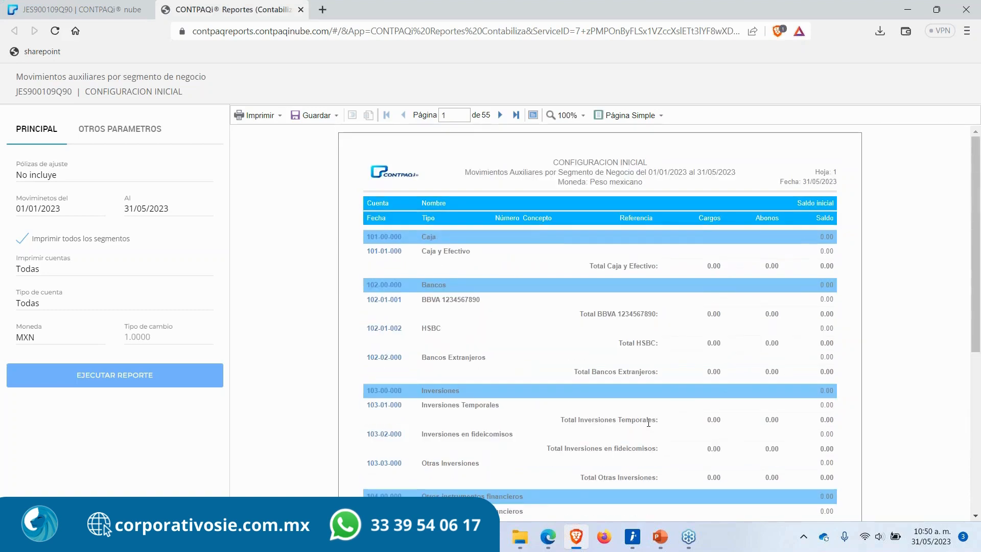
Step: Close the report tab and open the Estado de resultados comparativo por segmento de negocio report
{"action": "left_click", "coordinate": [301, 9]}
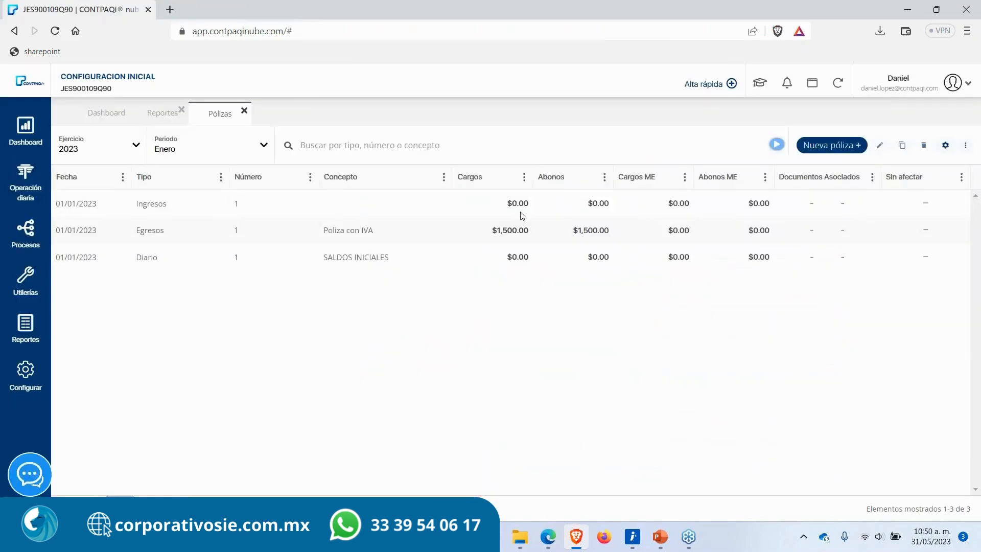
{"action": "left_click", "coordinate": [24, 331]}
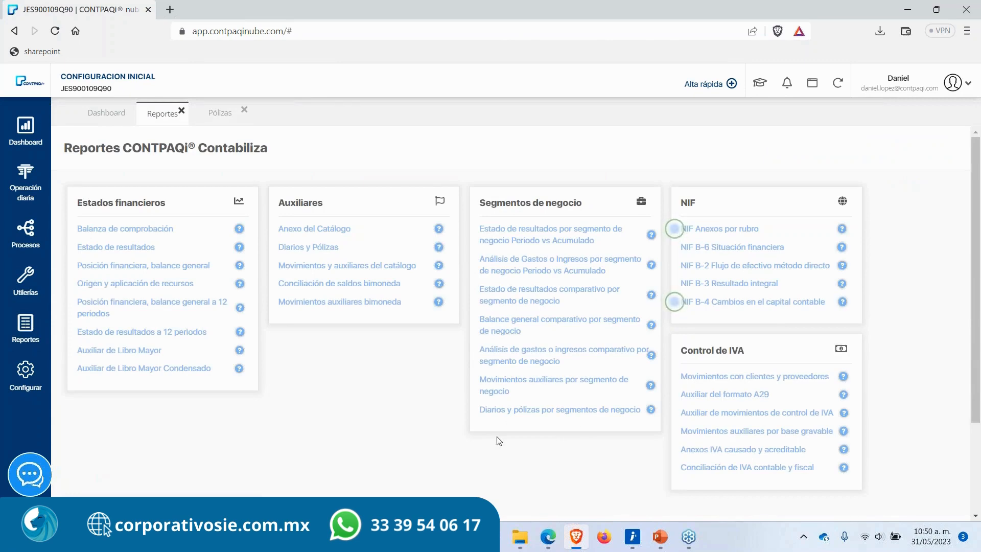
{"action": "left_click_drag", "start_coordinate": [476, 413], "coordinate": [633, 413]}
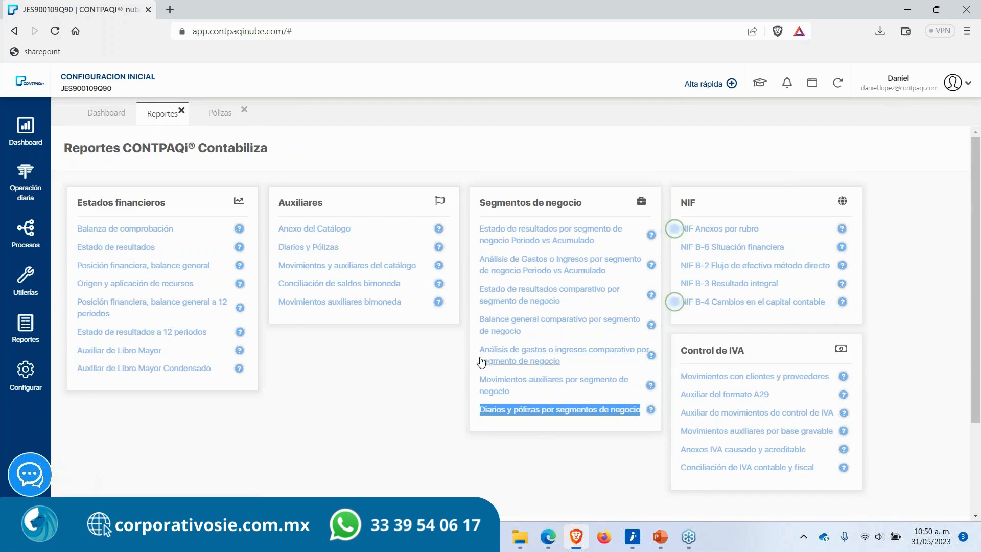
{"action": "left_click_drag", "start_coordinate": [475, 298], "coordinate": [582, 303]}
{"action": "left_click", "coordinate": [549, 296]}
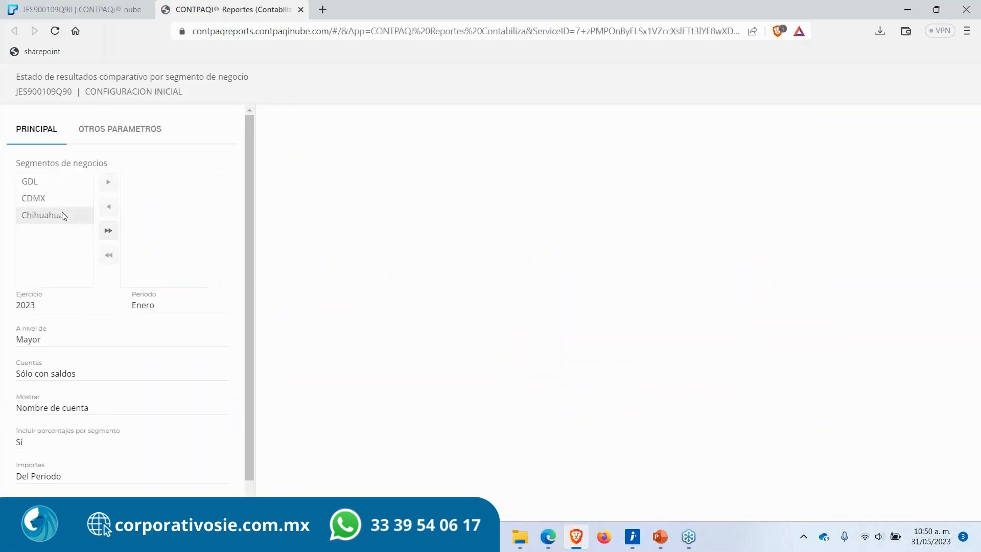
Step: Include all business segments, set level to Afectables and accounts to Todas, and run the comparative report
{"action": "left_click", "coordinate": [108, 231]}
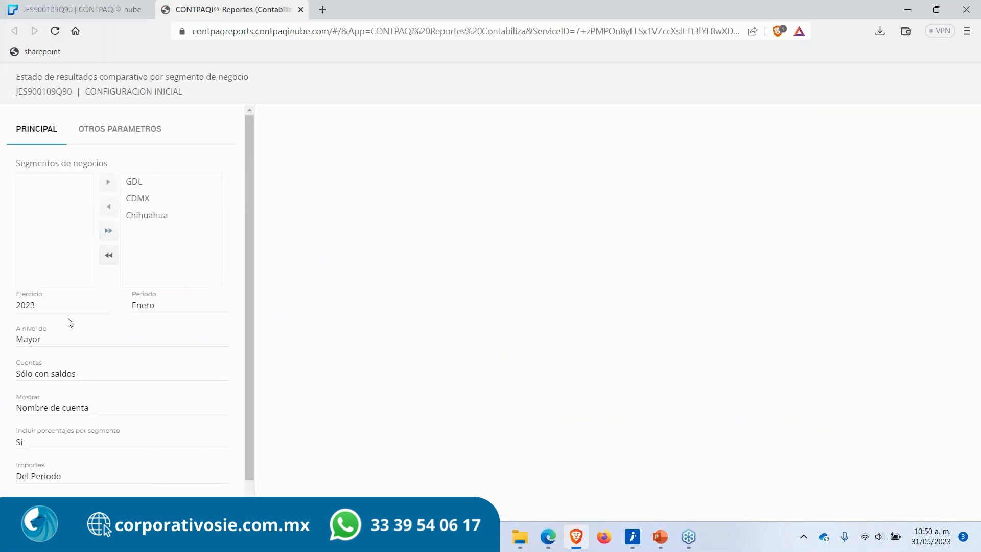
{"action": "left_click", "coordinate": [160, 310]}
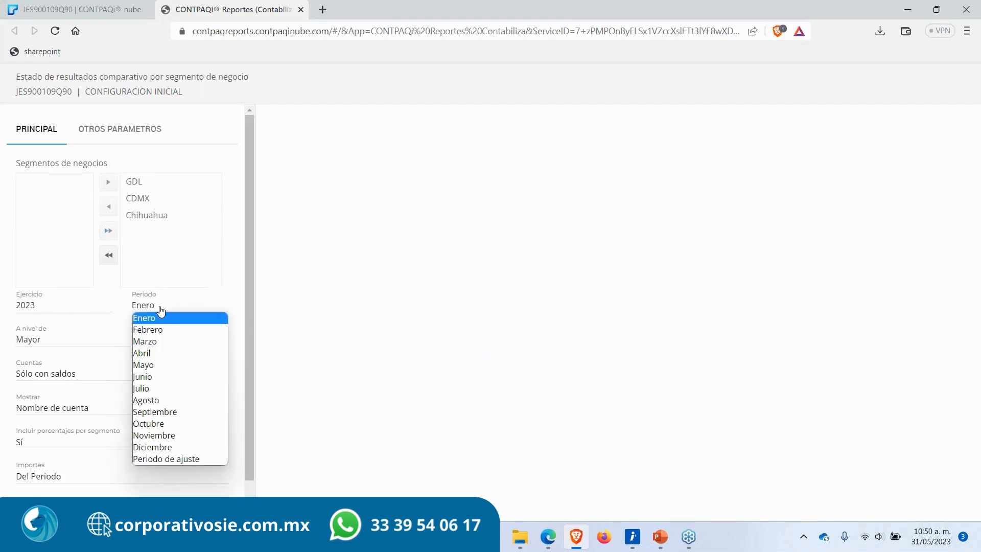
{"action": "left_click", "coordinate": [276, 306]}
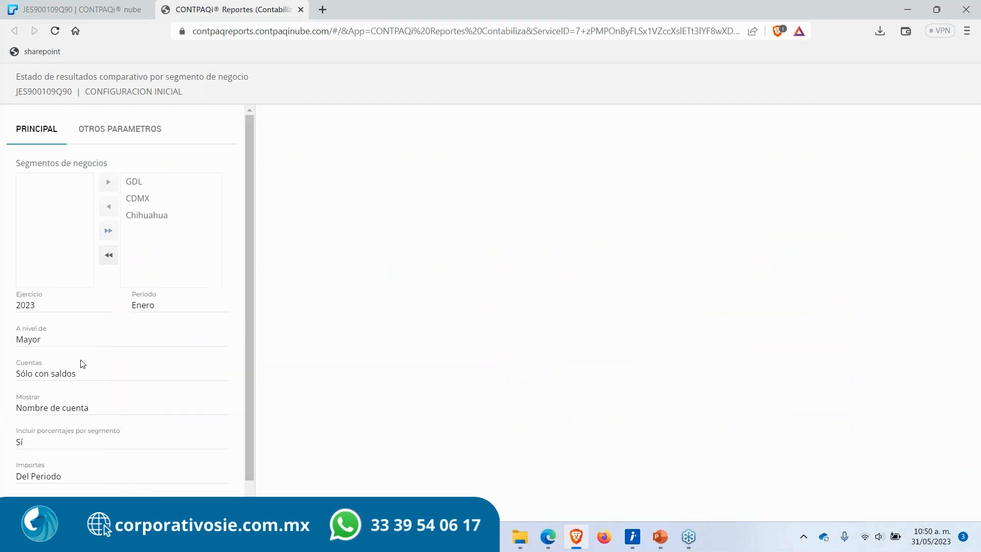
{"action": "left_click", "coordinate": [71, 345]}
{"action": "left_click", "coordinate": [71, 347]}
{"action": "left_click", "coordinate": [69, 340]}
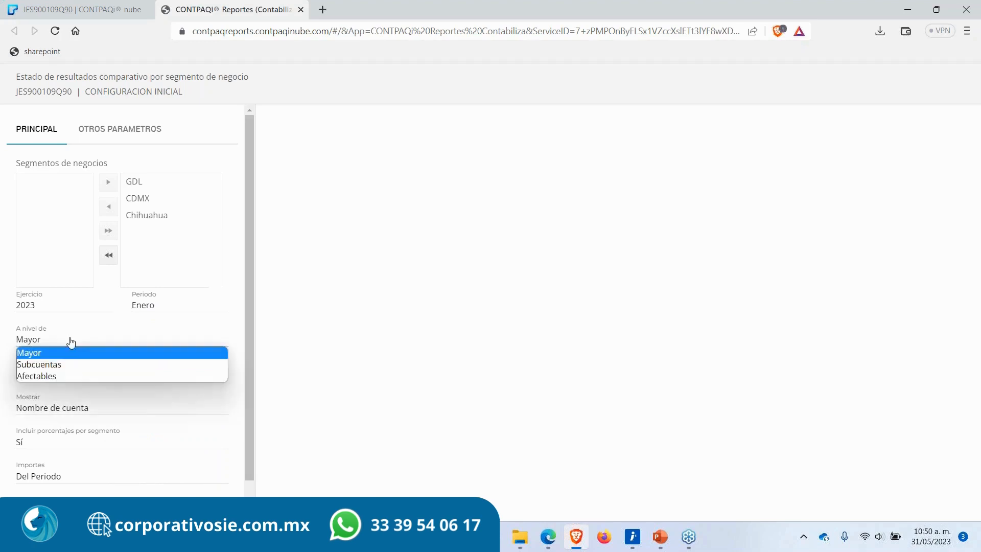
{"action": "left_click", "coordinate": [63, 376]}
{"action": "left_click", "coordinate": [62, 379]}
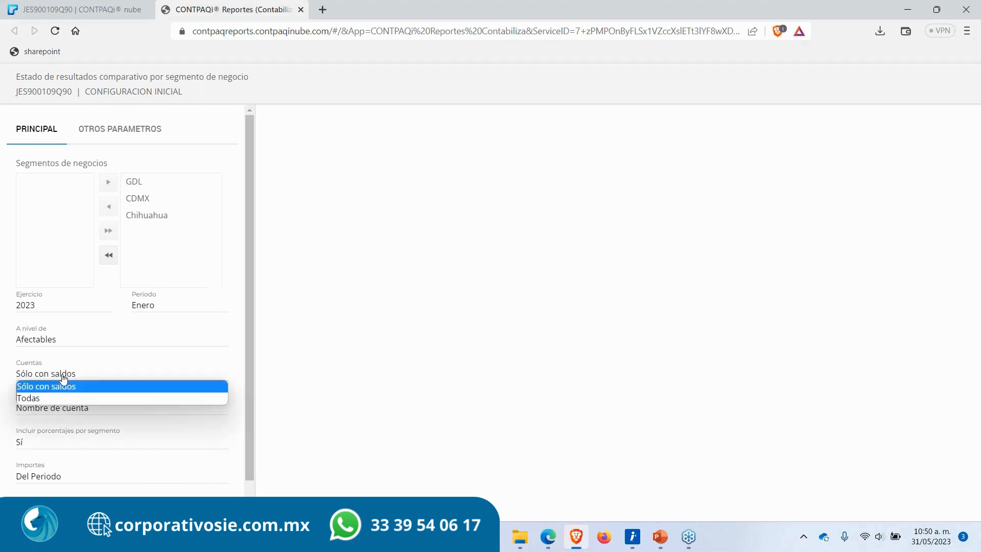
{"action": "left_click", "coordinate": [51, 398]}
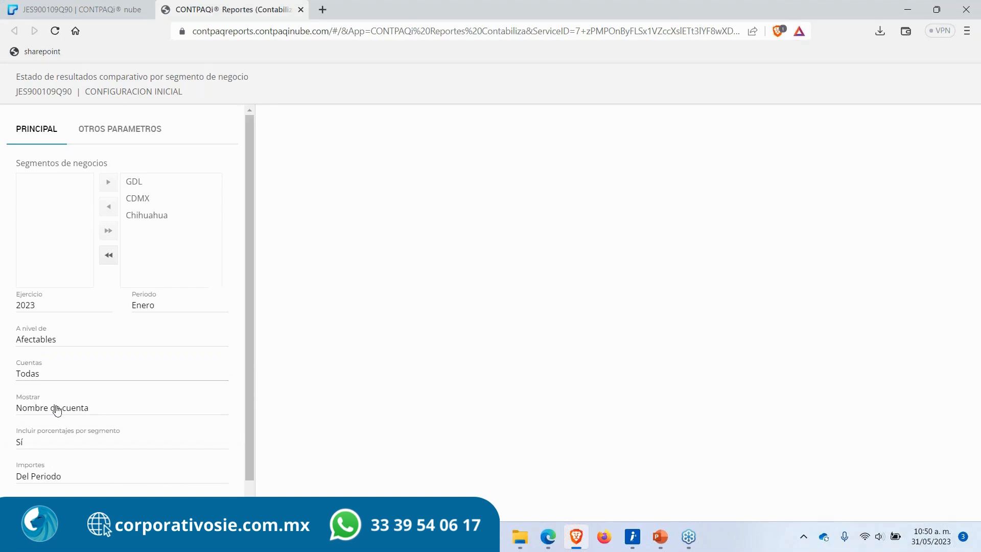
{"action": "scroll", "coordinate": [57, 409], "scroll_direction": "down", "scroll_amount": 1}
{"action": "left_click", "coordinate": [74, 489]}
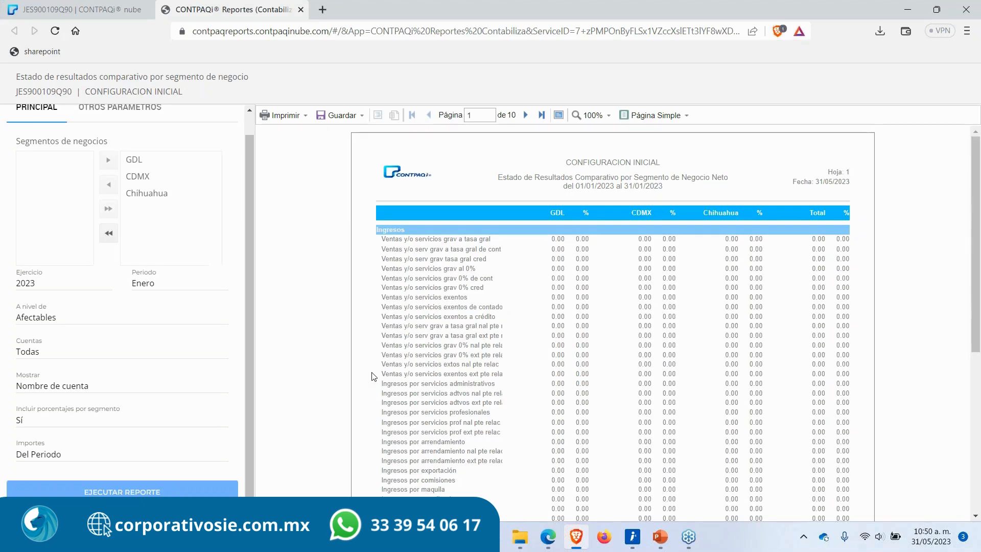
Step: Examine the comparative report's segment columns GDL, CDMX and Chihuahua and the listed income accounts
{"action": "scroll", "coordinate": [458, 391], "scroll_direction": "down", "scroll_amount": 8}
{"action": "scroll", "coordinate": [561, 308], "scroll_direction": "up", "scroll_amount": 8}
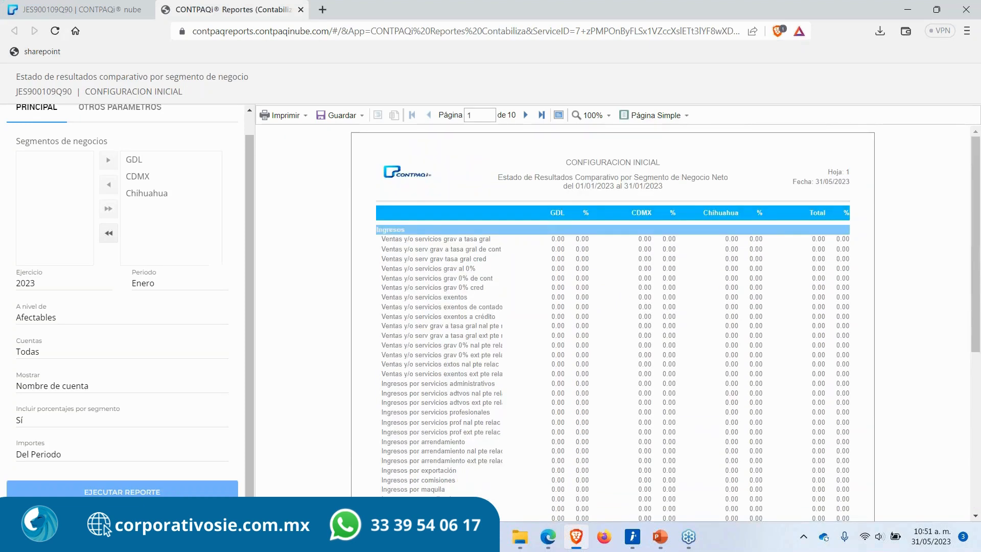
{"action": "scroll", "coordinate": [415, 358], "scroll_direction": "down", "scroll_amount": 6}
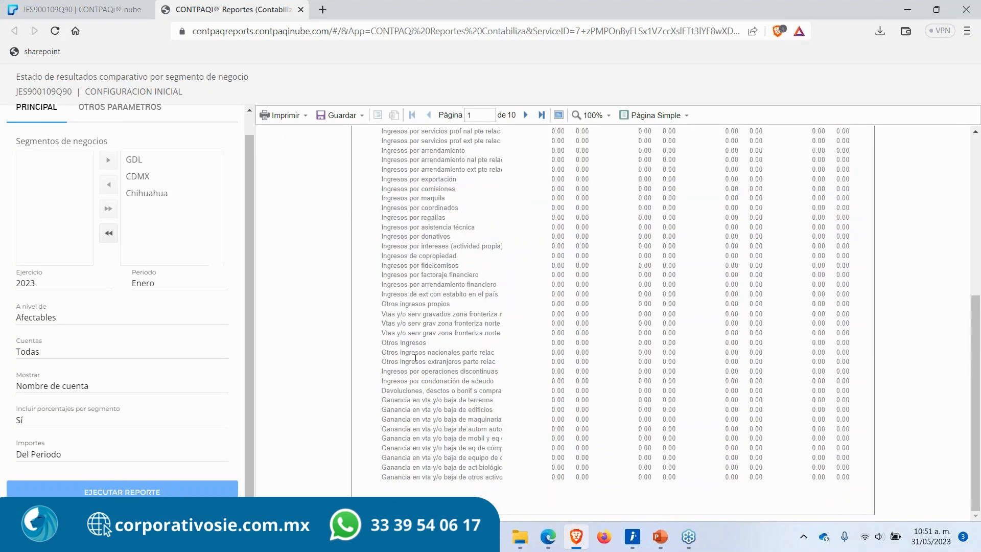
{"action": "scroll", "coordinate": [415, 358], "scroll_direction": "up", "scroll_amount": 6}
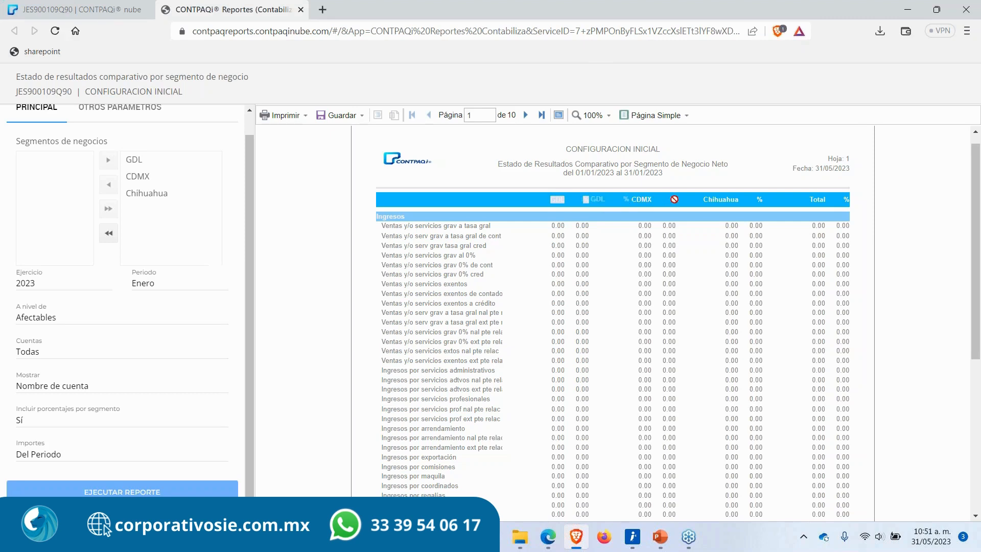
{"action": "left_click", "coordinate": [633, 202]}
{"action": "left_click_drag", "start_coordinate": [631, 201], "coordinate": [719, 200]}
{"action": "left_click", "coordinate": [659, 205]}
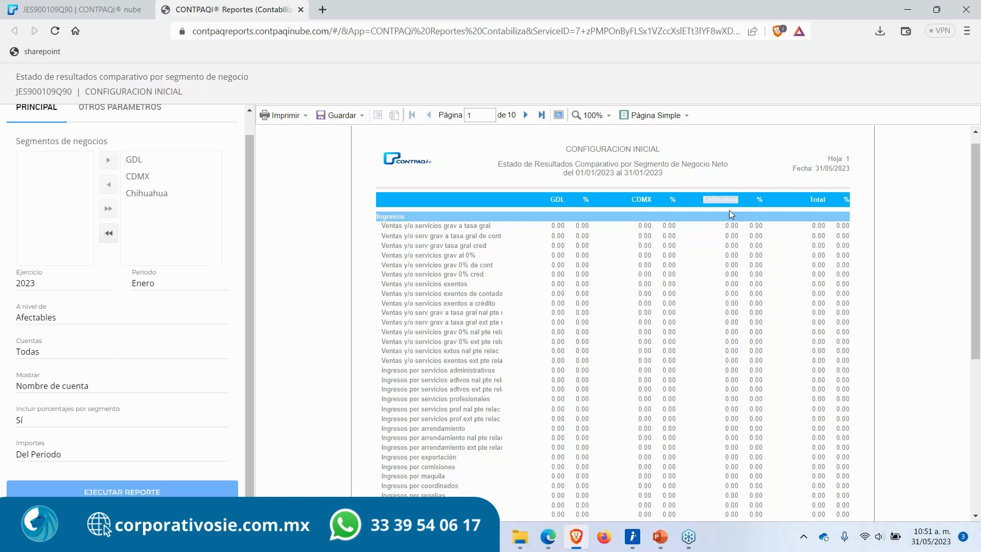
{"action": "left_click", "coordinate": [733, 257]}
{"action": "scroll", "coordinate": [615, 405], "scroll_direction": "down", "scroll_amount": 5}
{"action": "scroll", "coordinate": [613, 406], "scroll_direction": "up", "scroll_amount": 6}
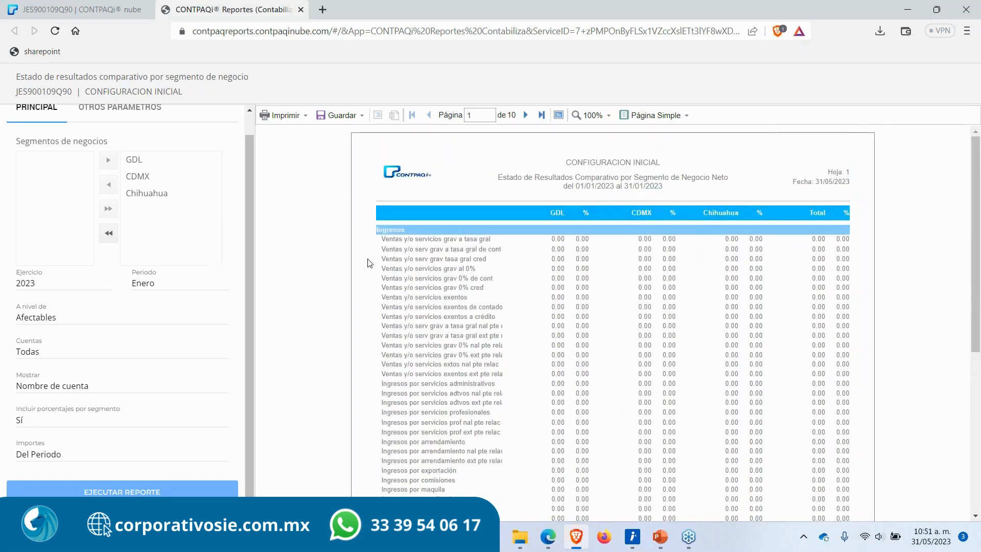
{"action": "left_click_drag", "start_coordinate": [380, 238], "coordinate": [486, 411]}
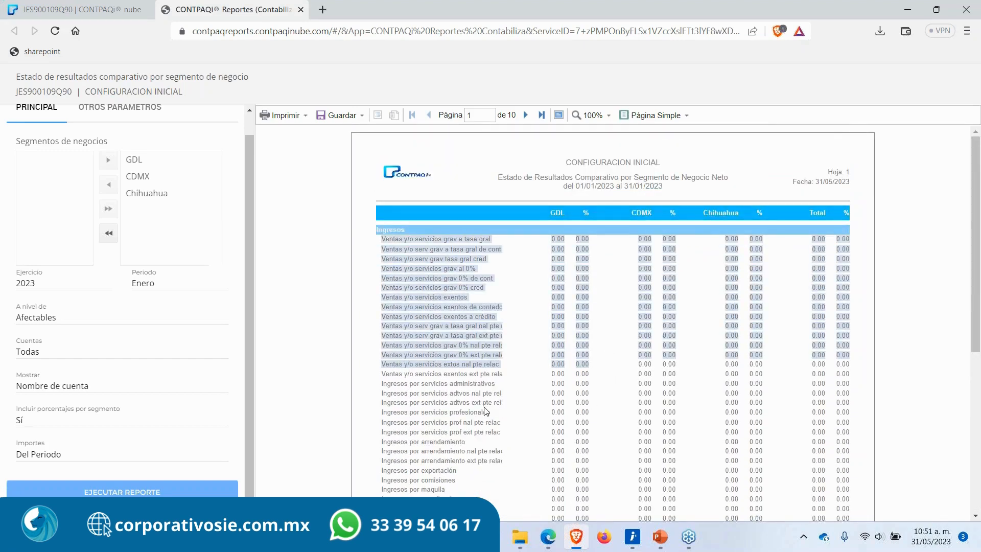
{"action": "left_click", "coordinate": [345, 397]}
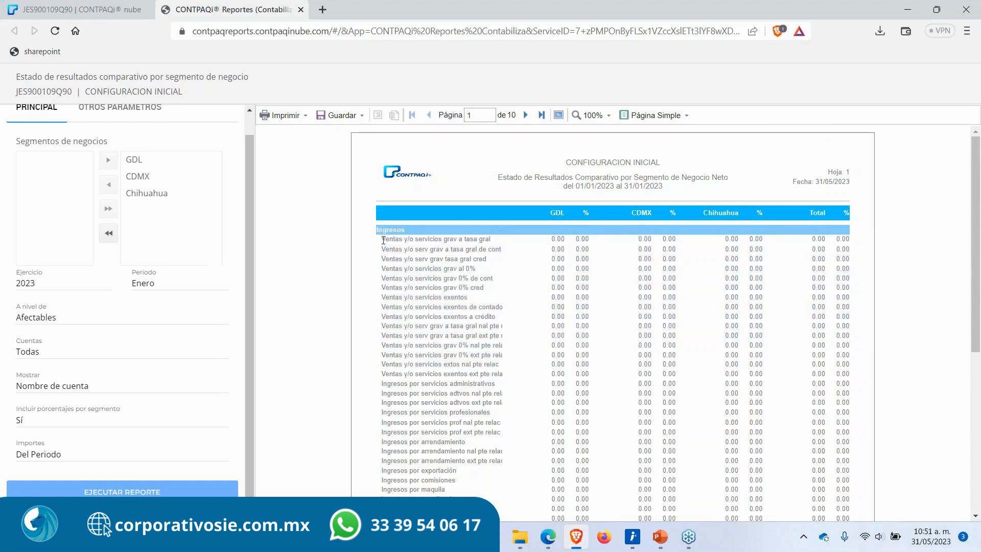
{"action": "scroll", "coordinate": [383, 240], "scroll_direction": "down", "scroll_amount": 5}
{"action": "scroll", "coordinate": [483, 279], "scroll_direction": "up", "scroll_amount": 5}
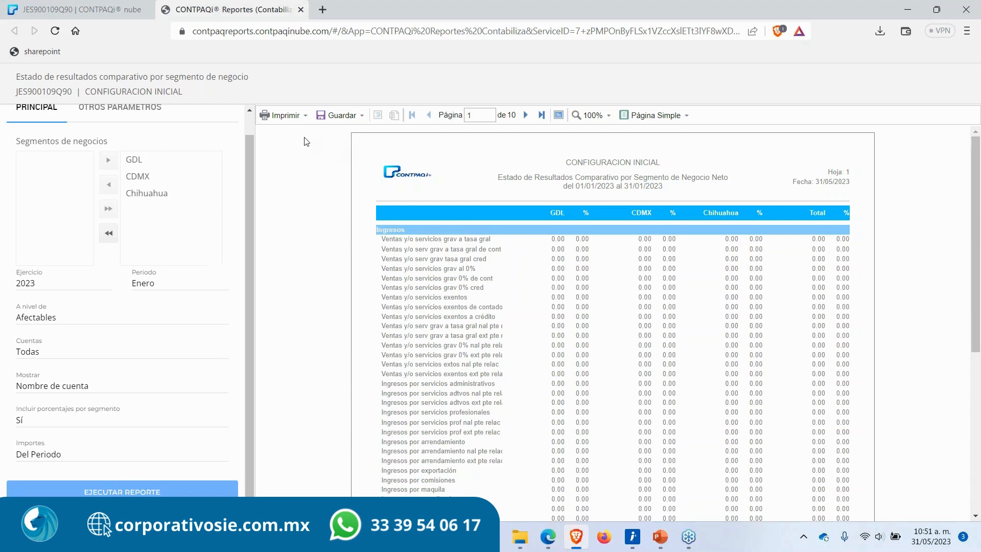
Step: Switch back to the CONTPAQi nube tab and close the Reportes tab
{"action": "left_click", "coordinate": [963, 40]}
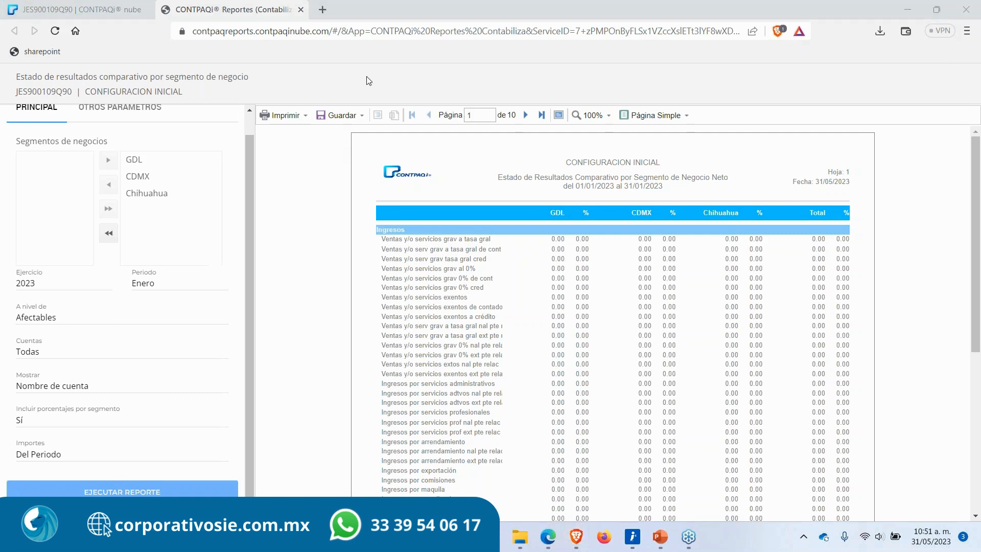
{"action": "left_click", "coordinate": [300, 9]}
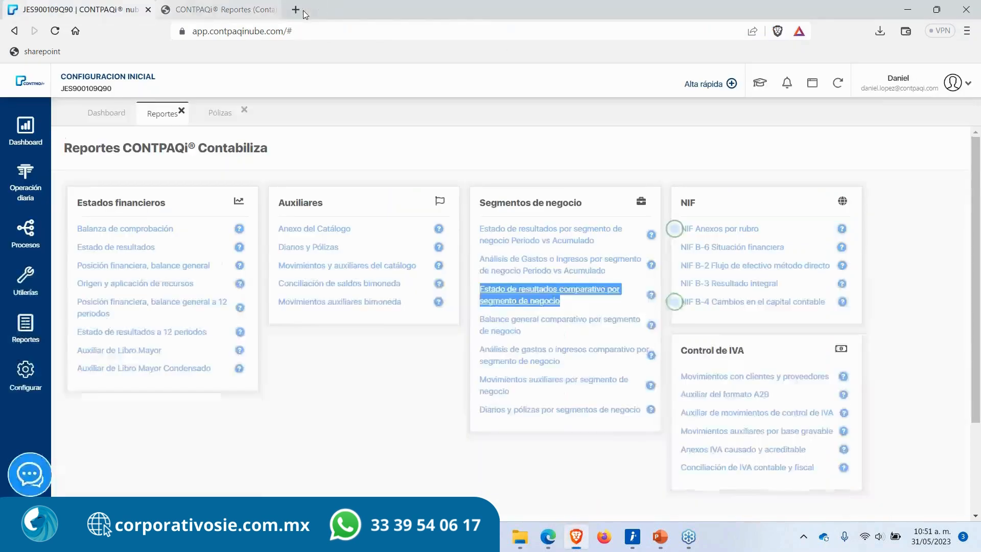
{"action": "left_click", "coordinate": [450, 168]}
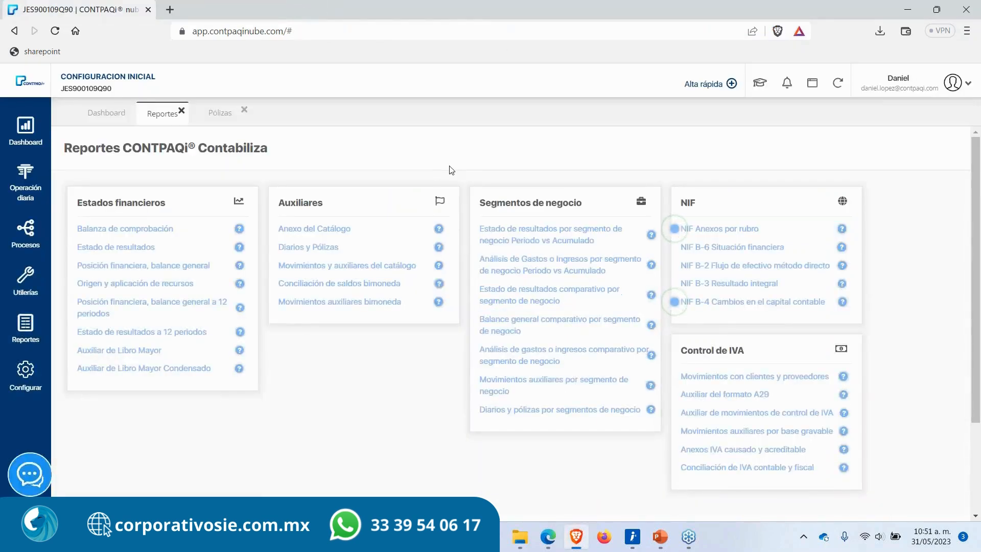
{"action": "left_click", "coordinate": [183, 111]}
{"action": "left_click", "coordinate": [193, 112]}
Step: Switch to the PowerPoint presentation and start the slideshow from slide 19, Procesos
{"action": "left_click", "coordinate": [659, 536]}
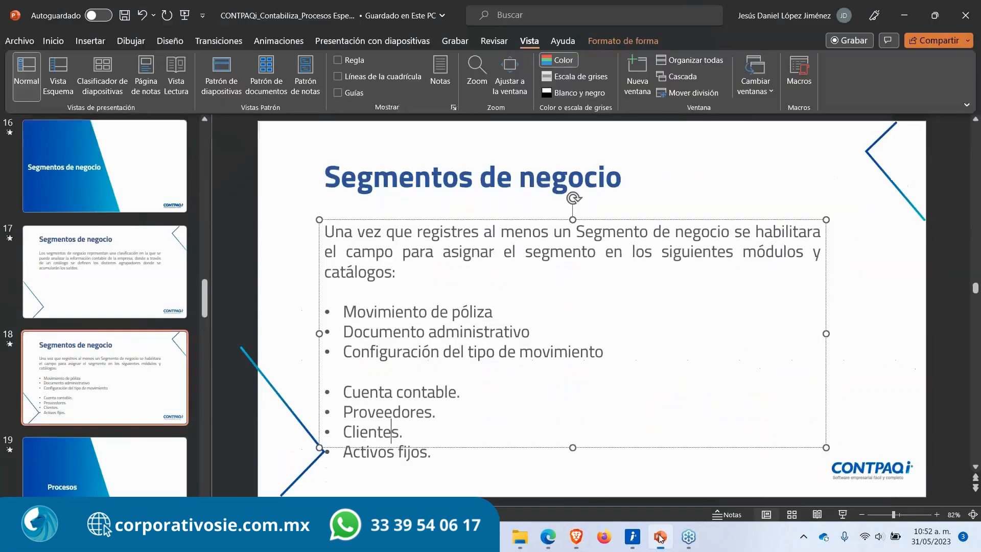
{"action": "scroll", "coordinate": [126, 426], "scroll_direction": "down", "scroll_amount": 3}
{"action": "left_click", "coordinate": [130, 304]}
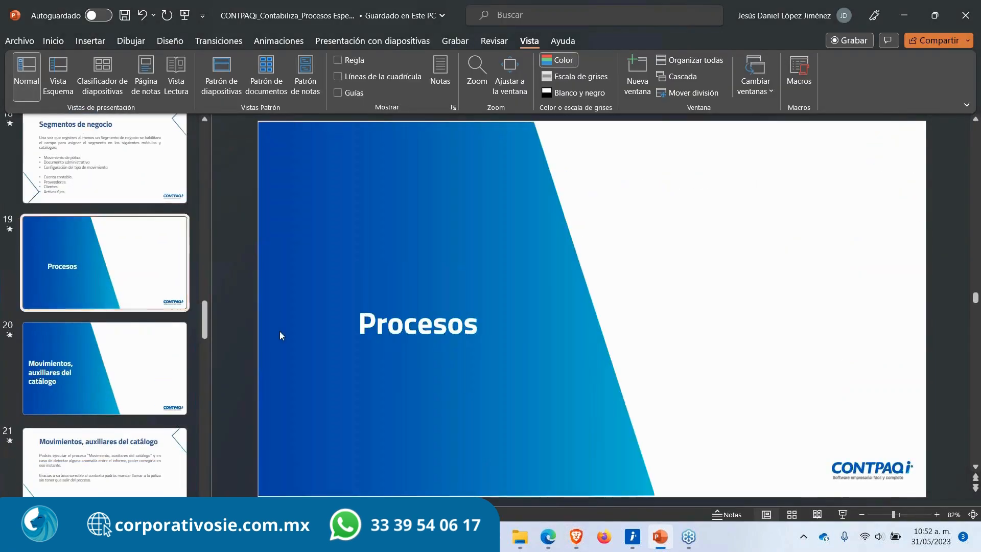
{"action": "key", "text": "shift+F5"}
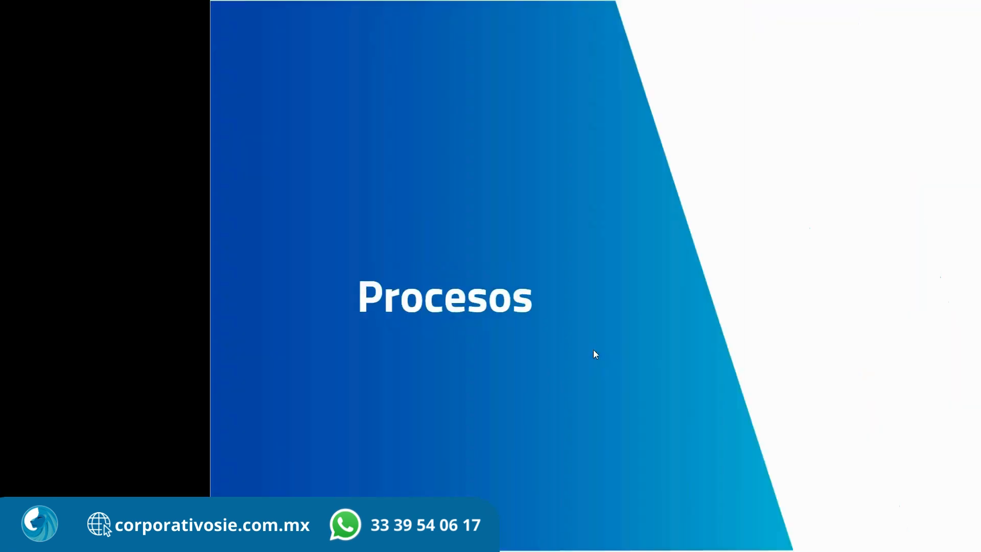
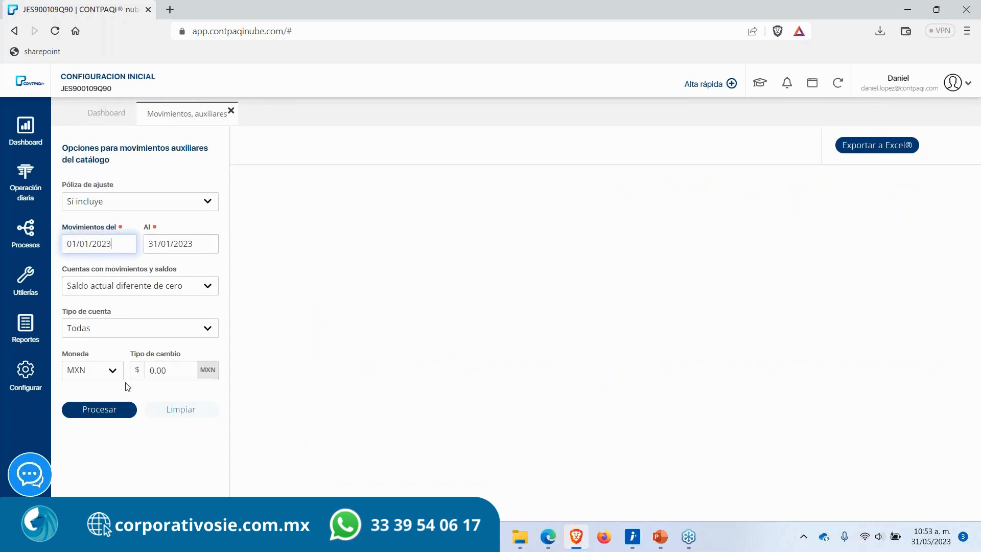
Step: Run the catalog auxiliary movements report for 01/01/2023 to 31/01/2023 and scroll through its accounts
{"action": "left_click", "coordinate": [101, 410]}
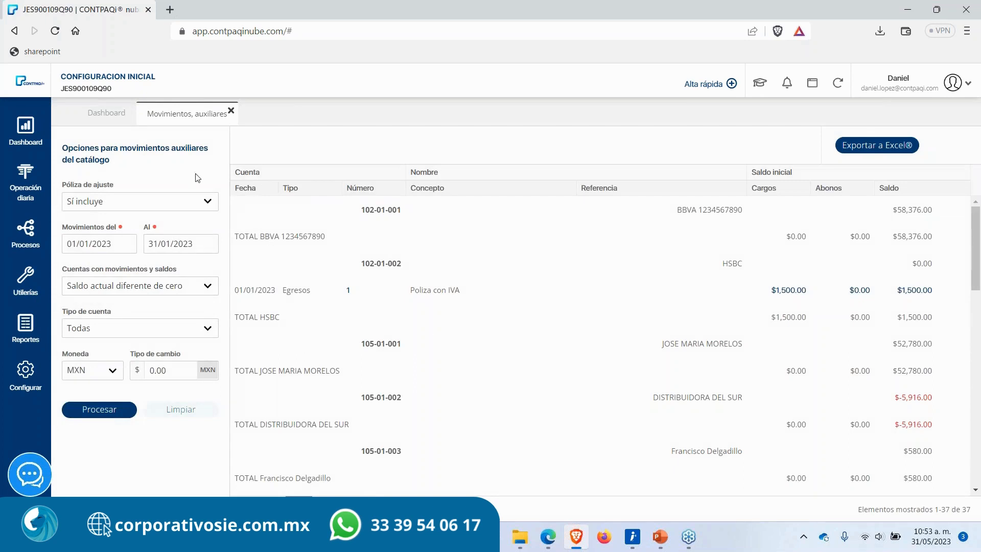
{"action": "left_click_drag", "start_coordinate": [120, 148], "coordinate": [149, 168]}
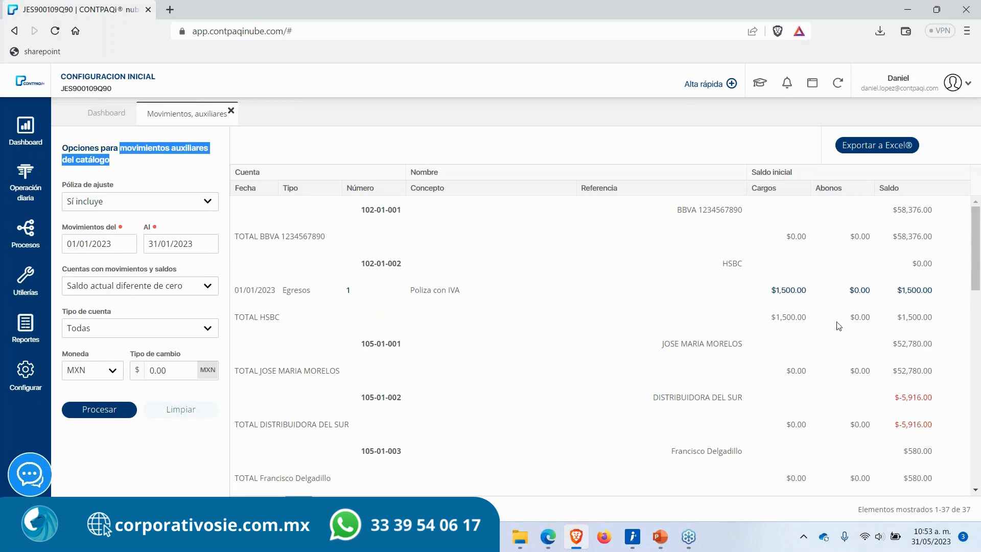
{"action": "scroll", "coordinate": [772, 391], "scroll_direction": "down", "scroll_amount": 7}
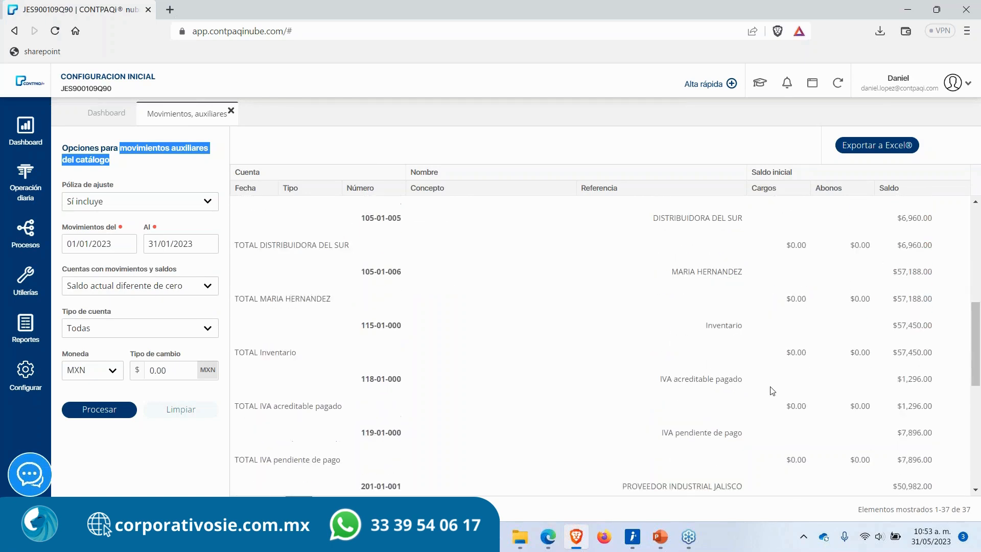
{"action": "scroll", "coordinate": [771, 390], "scroll_direction": "down", "scroll_amount": 8}
{"action": "scroll", "coordinate": [762, 391], "scroll_direction": "up", "scroll_amount": 15}
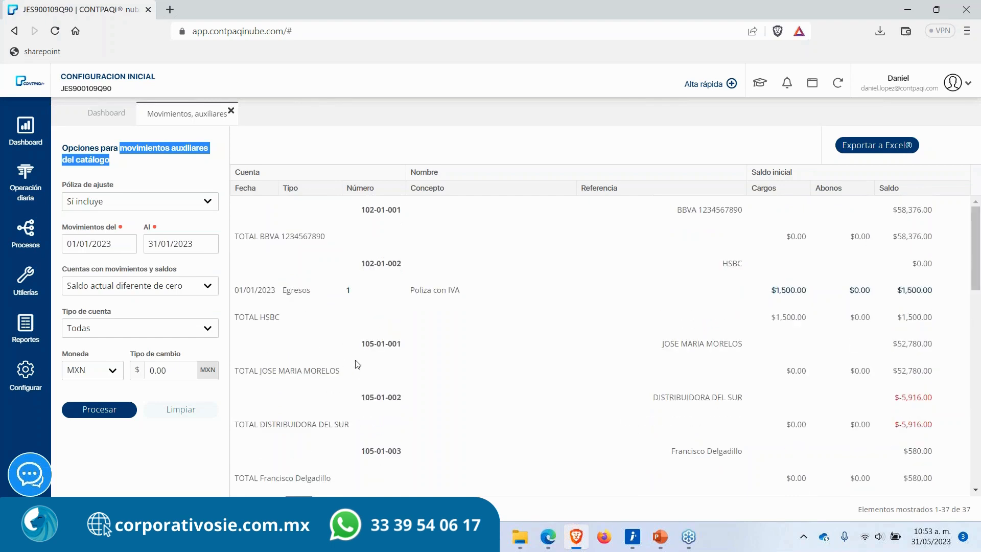
Step: Open the Movimientos y auxiliares del catálogo report from the Reportes section and run it
{"action": "left_click", "coordinate": [25, 331]}
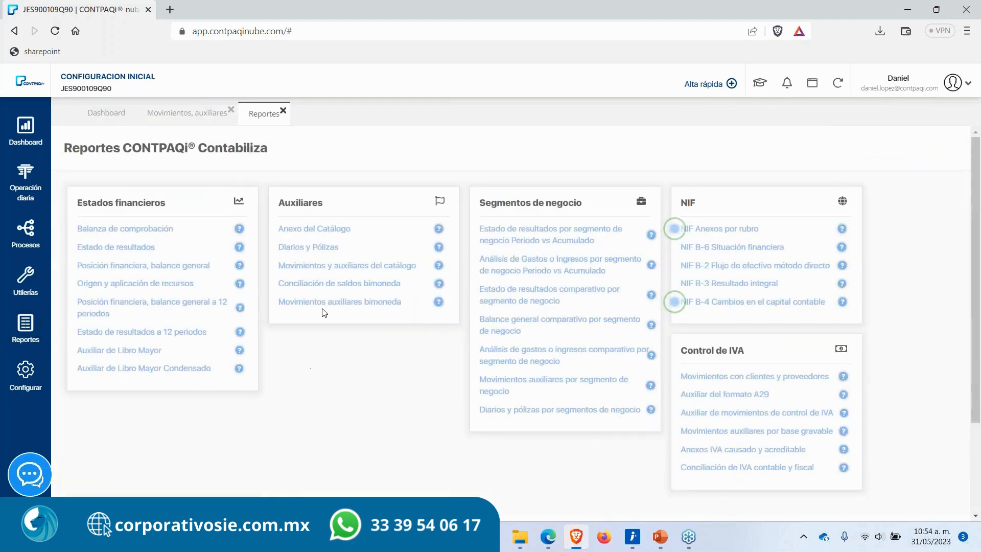
{"action": "left_click", "coordinate": [331, 266]}
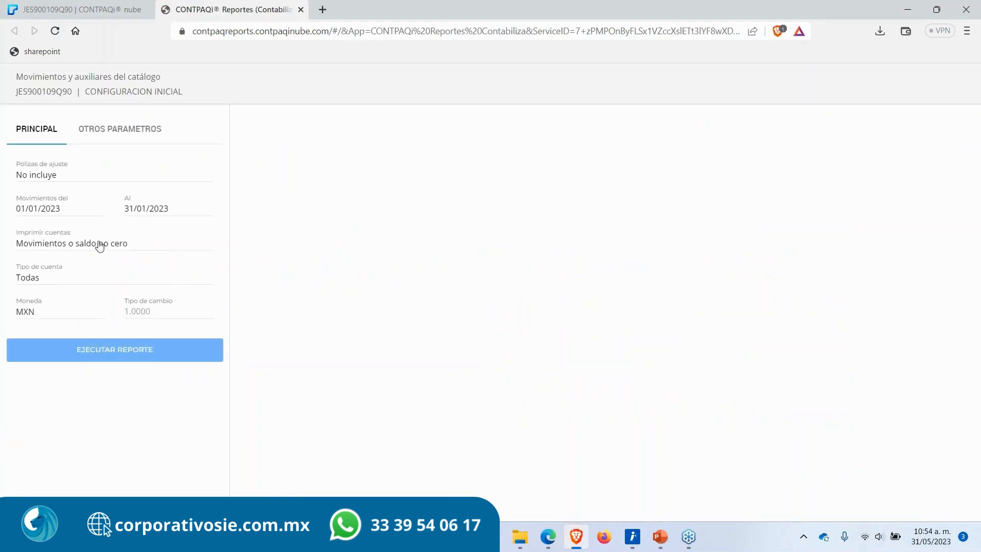
{"action": "left_click", "coordinate": [69, 358]}
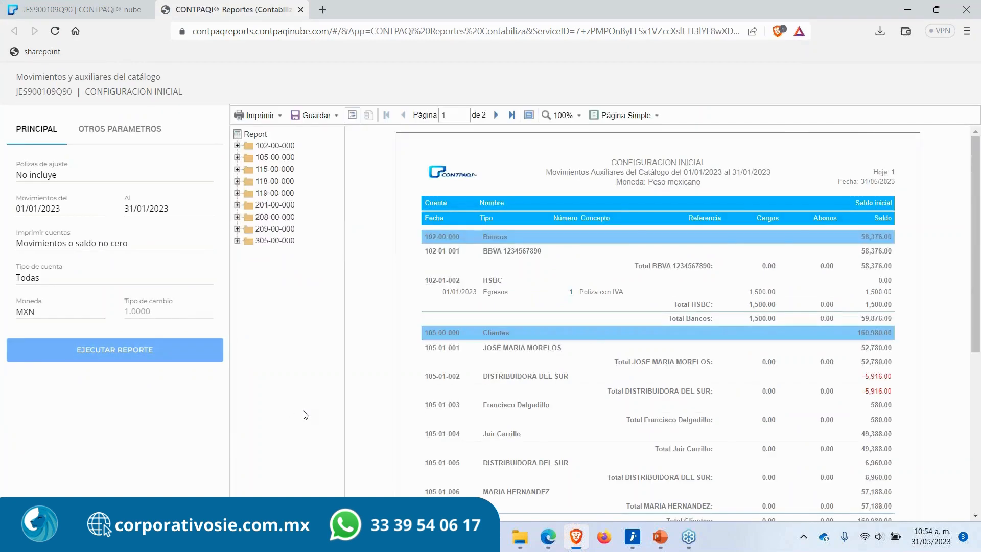
{"action": "scroll", "coordinate": [457, 428], "scroll_direction": "down", "scroll_amount": 3}
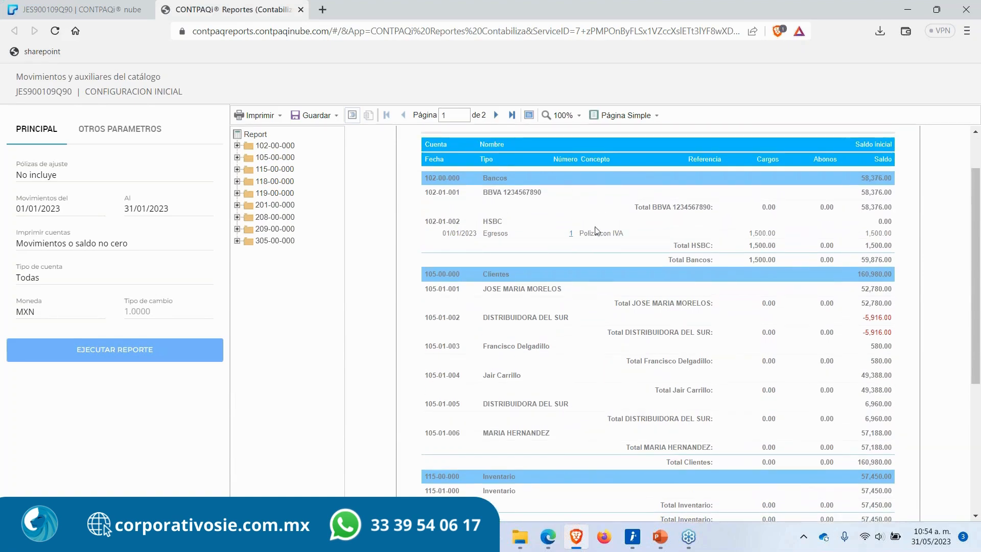
Step: Go back to the on-screen auxiliary movements report and examine its account numbers and balances
{"action": "left_click", "coordinate": [105, 9]}
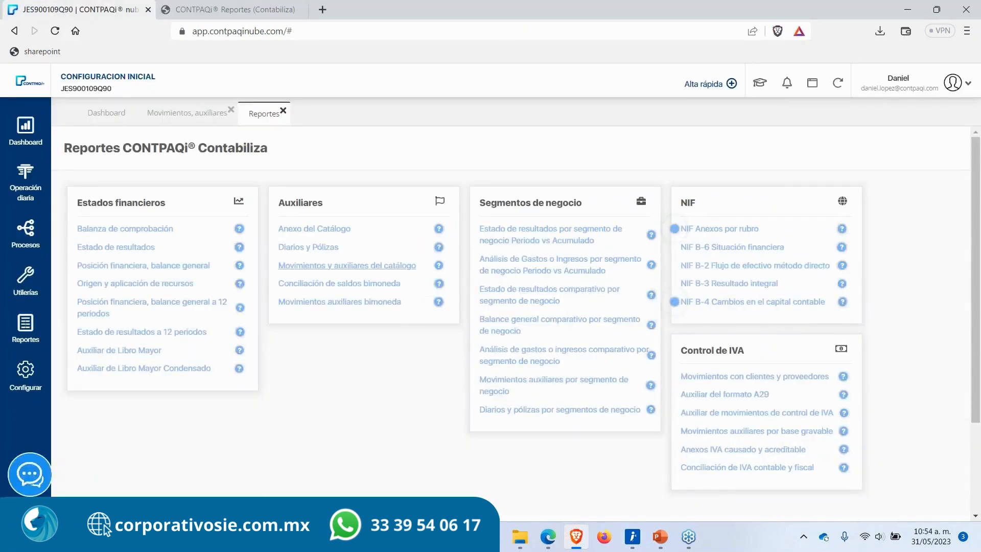
{"action": "left_click", "coordinate": [187, 113]}
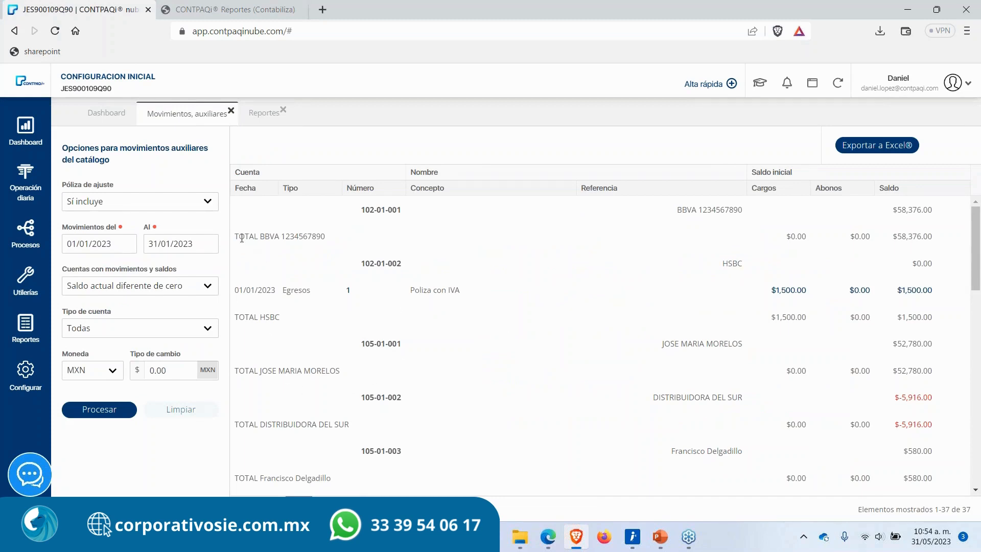
{"action": "left_click_drag", "start_coordinate": [361, 212], "coordinate": [437, 219]}
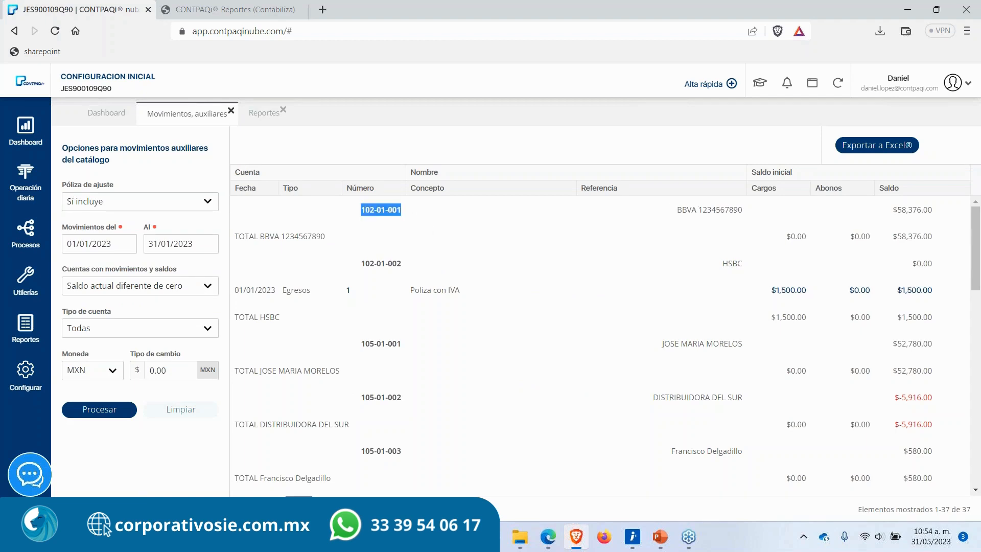
{"action": "double_click", "coordinate": [720, 210]}
{"action": "double_click", "coordinate": [901, 210]}
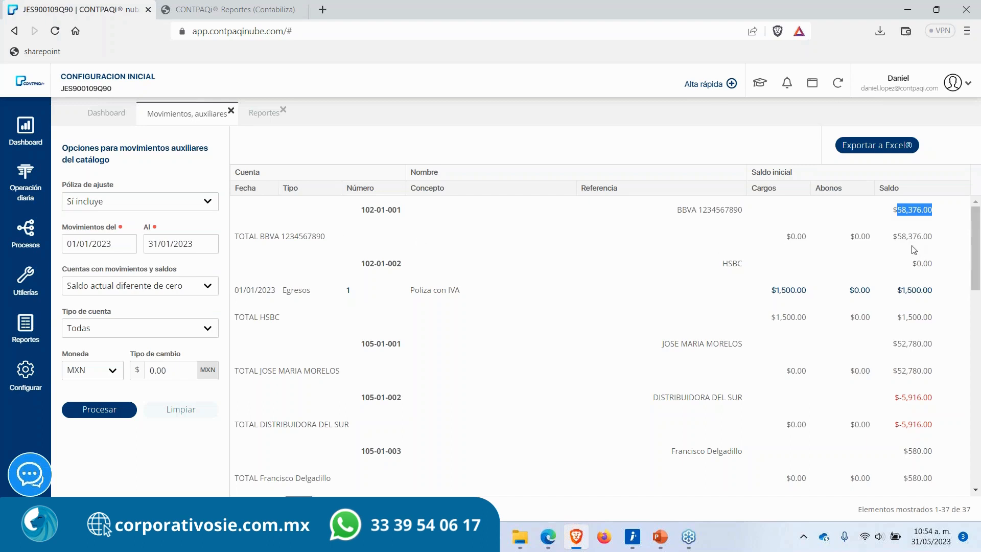
{"action": "double_click", "coordinate": [383, 267]}
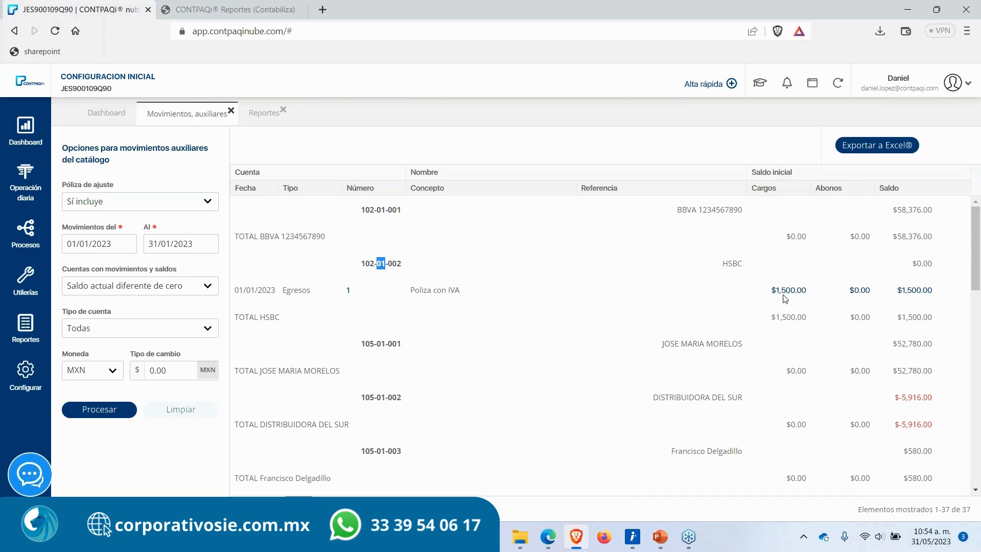
Step: Examine the same accounts and balances in the Reportes browser tab's printed report
{"action": "left_click", "coordinate": [238, 3]}
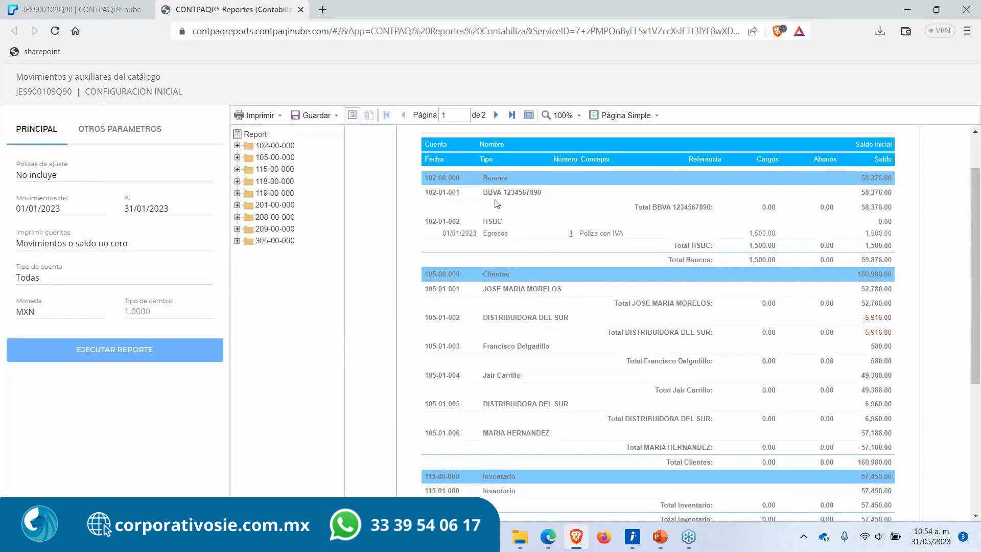
{"action": "left_click_drag", "start_coordinate": [483, 194], "coordinate": [551, 197]}
{"action": "left_click", "coordinate": [865, 181]}
{"action": "left_click_drag", "start_coordinate": [495, 221], "coordinate": [503, 221]}
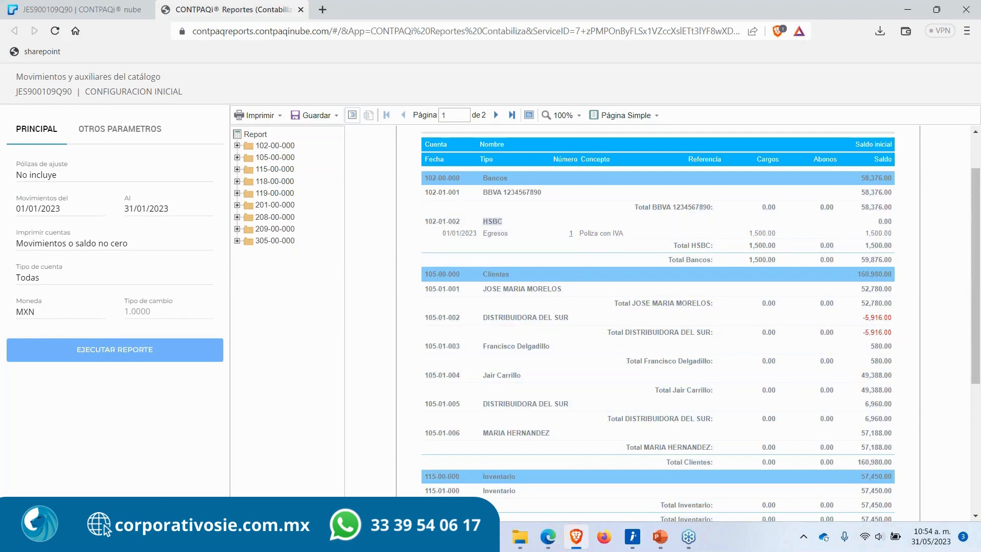
{"action": "left_click", "coordinate": [869, 233]}
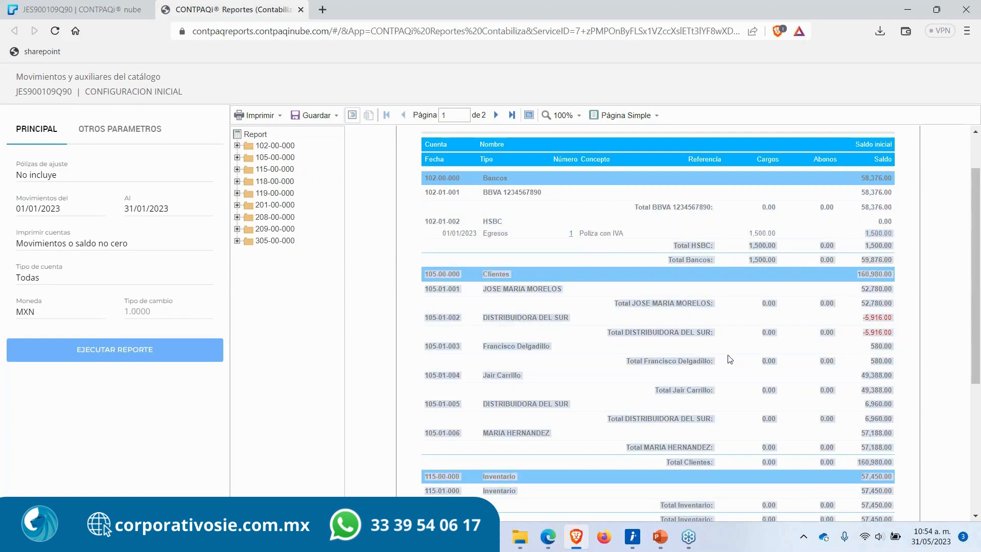
{"action": "scroll", "coordinate": [736, 423], "scroll_direction": "down", "scroll_amount": 4}
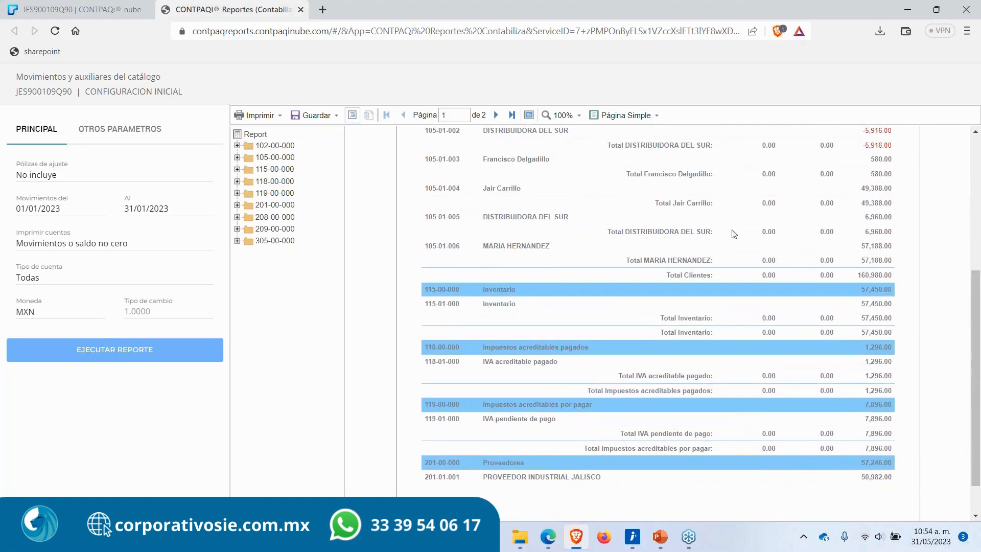
Step: Scroll the on-screen report to the supplier account and open the Egresos policy 1 to view its movements
{"action": "left_click", "coordinate": [76, 9]}
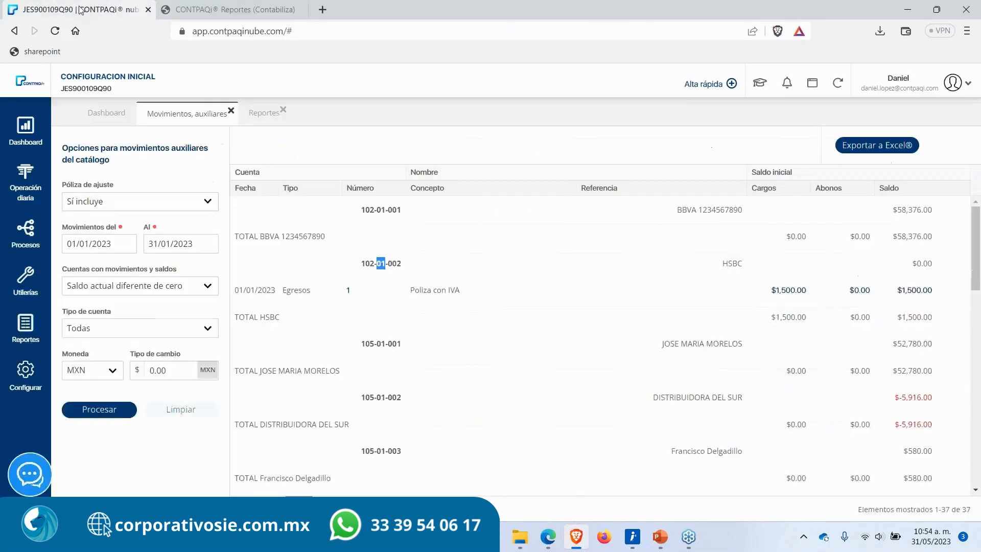
{"action": "left_click", "coordinate": [548, 304]}
{"action": "scroll", "coordinate": [535, 405], "scroll_direction": "down", "scroll_amount": 1}
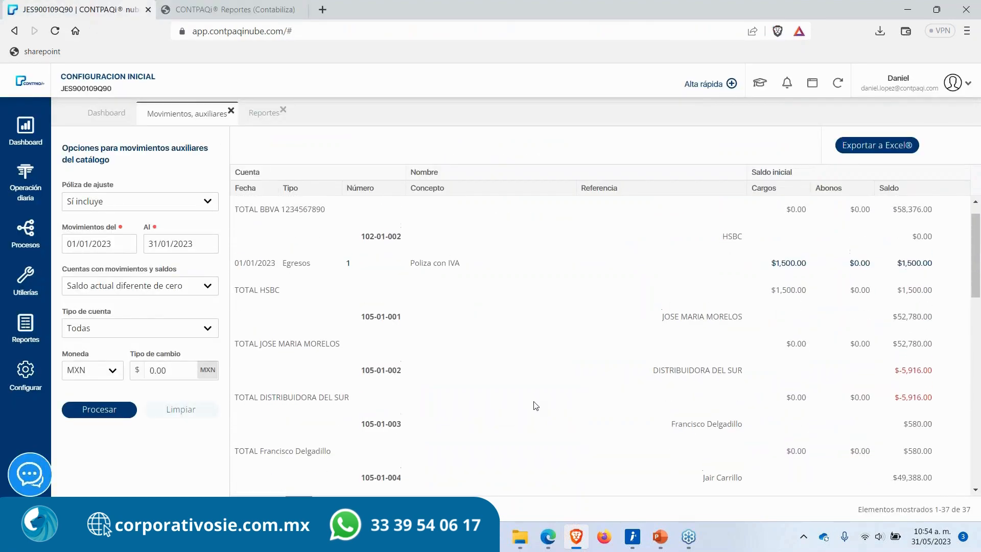
{"action": "scroll", "coordinate": [535, 405], "scroll_direction": "up", "scroll_amount": 1}
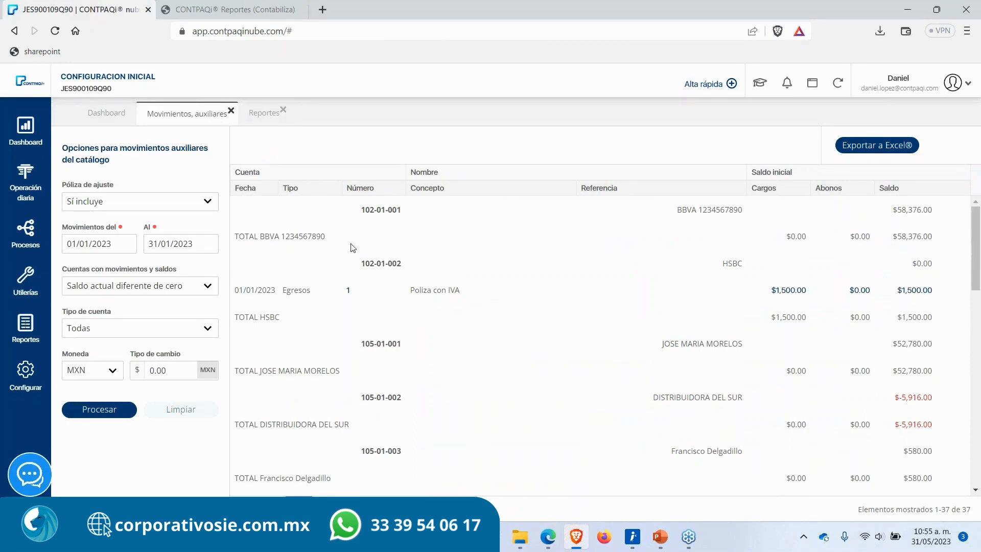
{"action": "scroll", "coordinate": [469, 419], "scroll_direction": "down", "scroll_amount": 5}
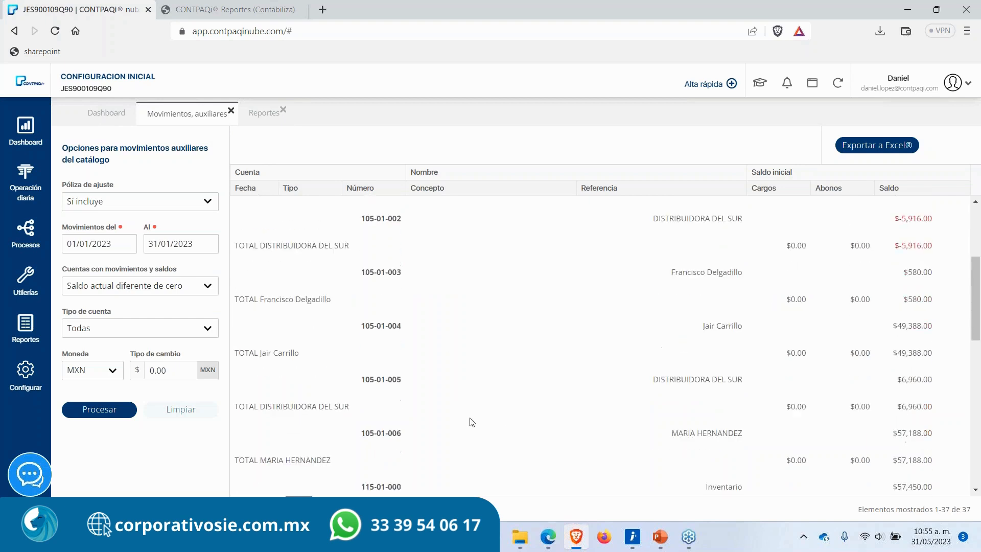
{"action": "scroll", "coordinate": [471, 422], "scroll_direction": "down", "scroll_amount": 3}
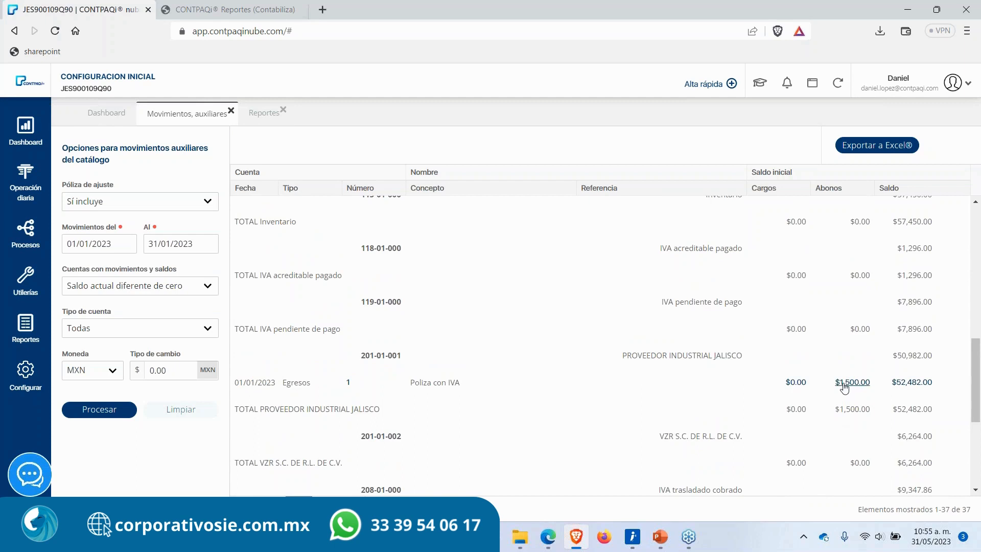
{"action": "scroll", "coordinate": [728, 370], "scroll_direction": "up", "scroll_amount": 10}
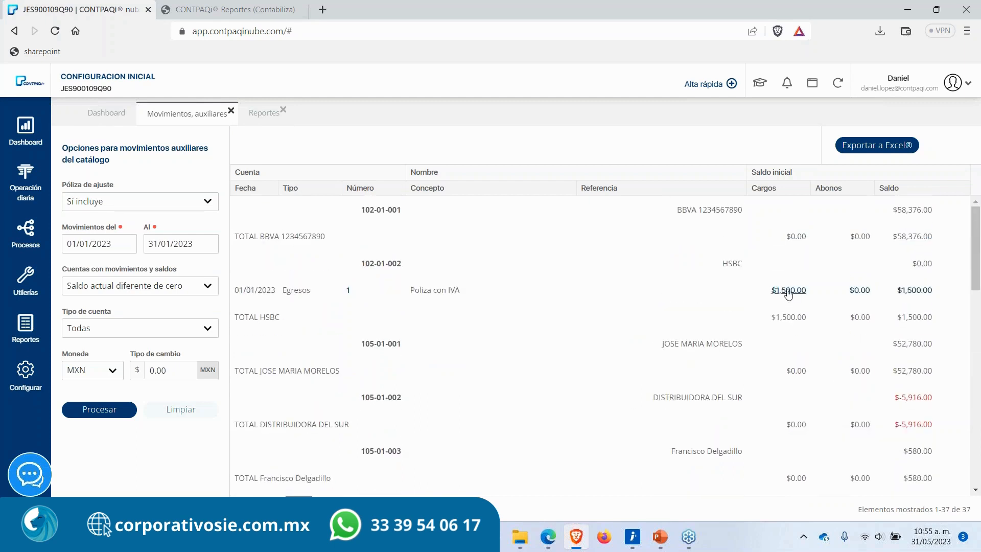
{"action": "scroll", "coordinate": [788, 286], "scroll_direction": "down", "scroll_amount": 4}
{"action": "scroll", "coordinate": [843, 394], "scroll_direction": "down", "scroll_amount": 4}
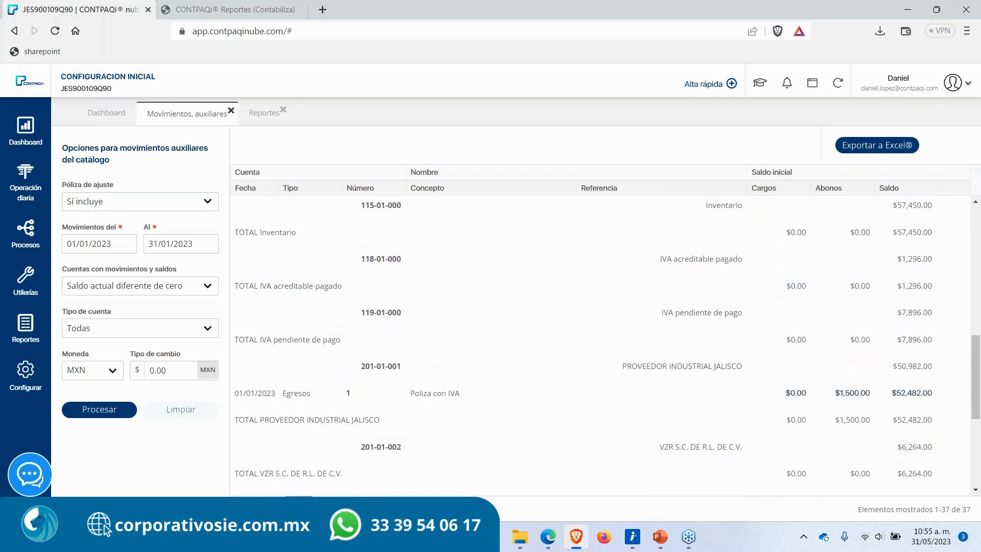
{"action": "double_click", "coordinate": [848, 396]}
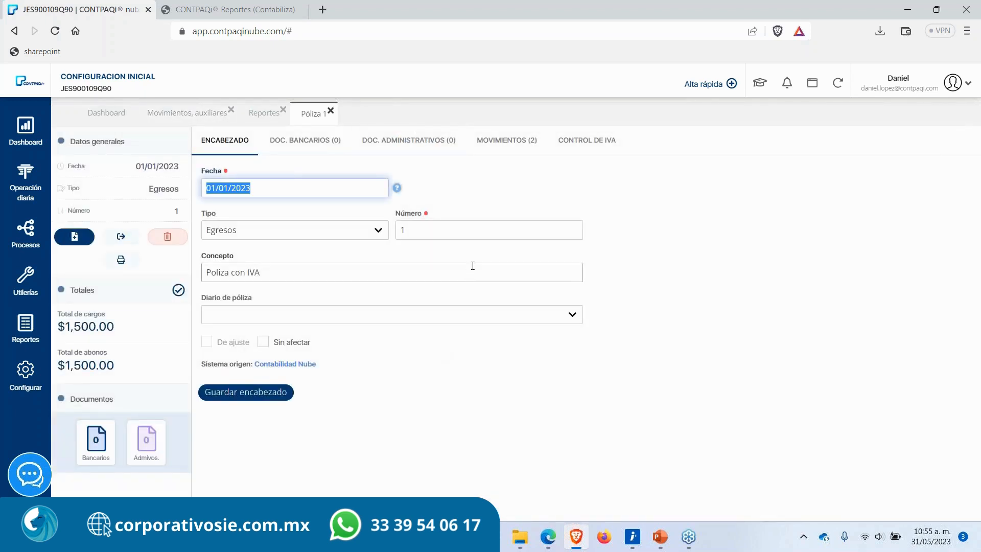
{"action": "left_click", "coordinate": [513, 145]}
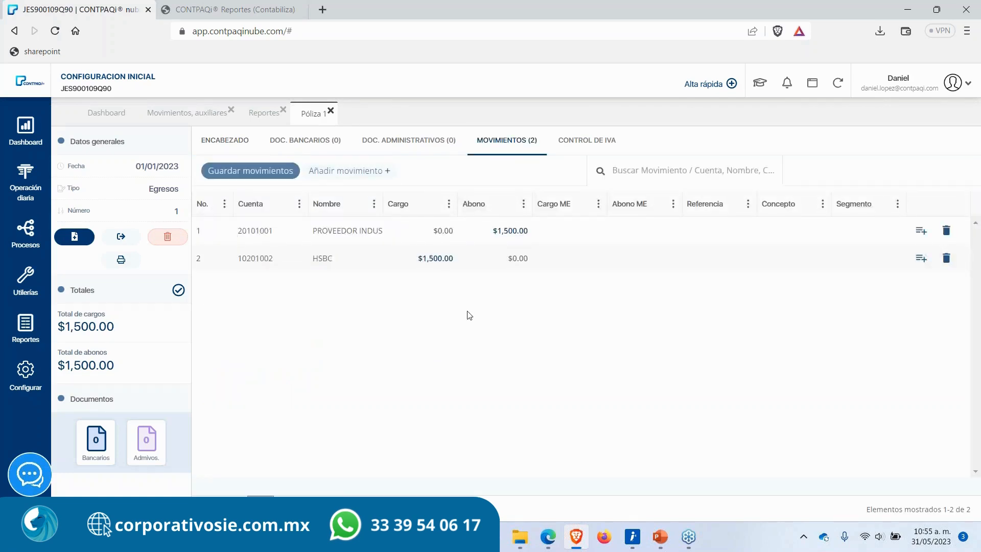
Step: Compare account balances in the printed auxiliary report on the Reportes browser tab
{"action": "left_click", "coordinate": [240, 5]}
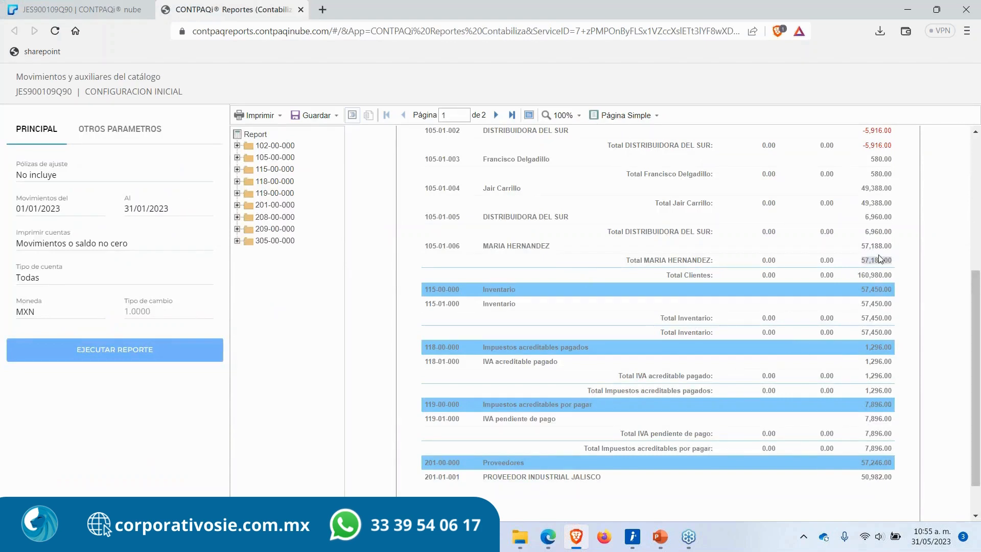
{"action": "left_click_drag", "start_coordinate": [838, 243], "coordinate": [887, 243]}
{"action": "double_click", "coordinate": [884, 233]}
{"action": "left_click_drag", "start_coordinate": [481, 217], "coordinate": [523, 217]}
{"action": "left_click", "coordinate": [523, 218]}
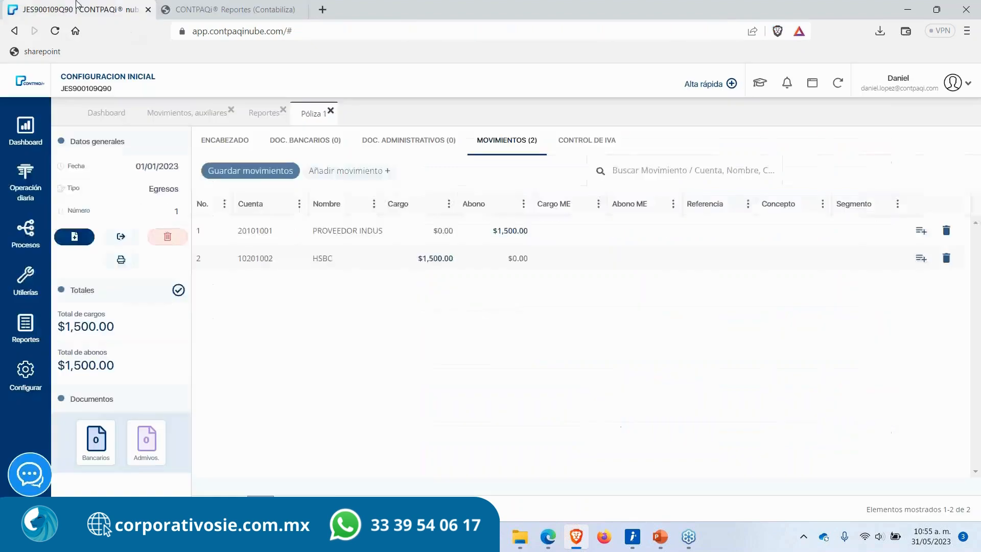
{"action": "left_click", "coordinate": [79, 8]}
Step: Close the policy tab, then reopen policy 1 from the supplier account's line and view its movements
{"action": "left_click", "coordinate": [331, 111]}
{"action": "left_click", "coordinate": [220, 113]}
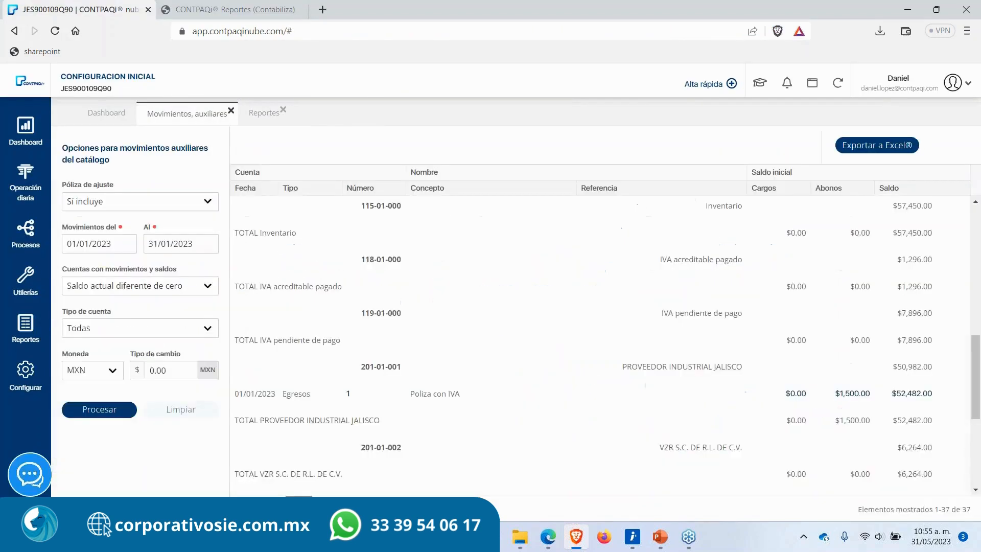
{"action": "scroll", "coordinate": [765, 433], "scroll_direction": "down", "scroll_amount": 5}
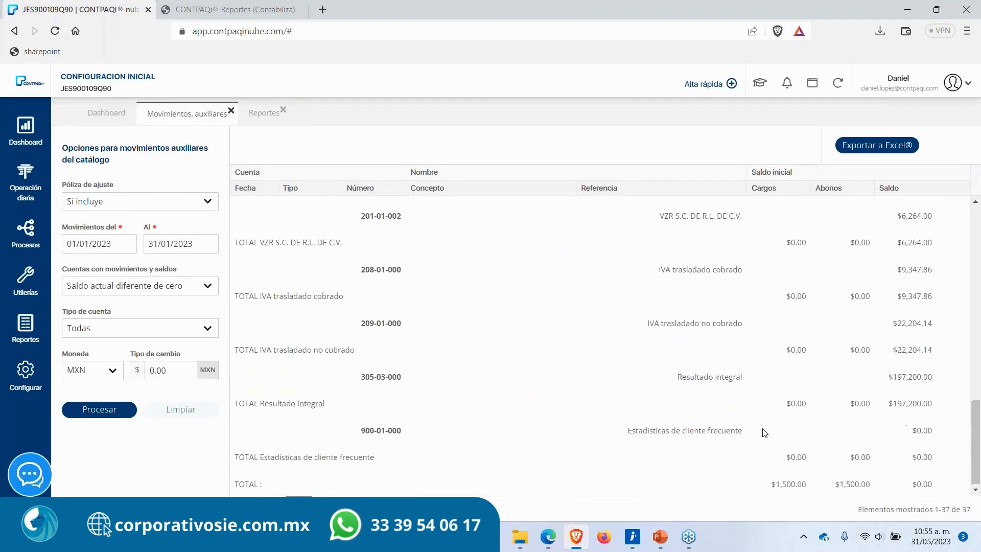
{"action": "scroll", "coordinate": [765, 433], "scroll_direction": "up", "scroll_amount": 3}
{"action": "scroll", "coordinate": [765, 433], "scroll_direction": "up", "scroll_amount": 3}
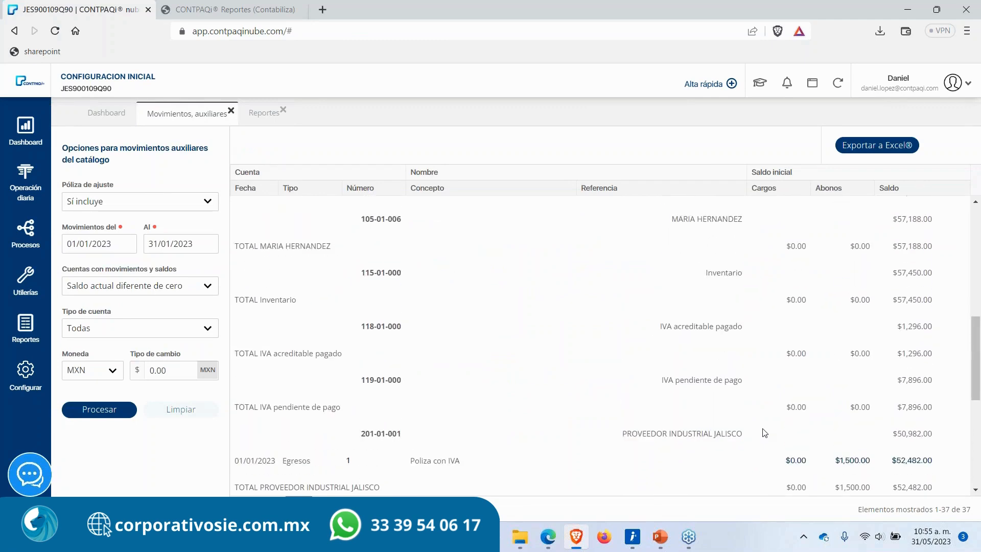
{"action": "scroll", "coordinate": [424, 455], "scroll_direction": "down", "scroll_amount": 2}
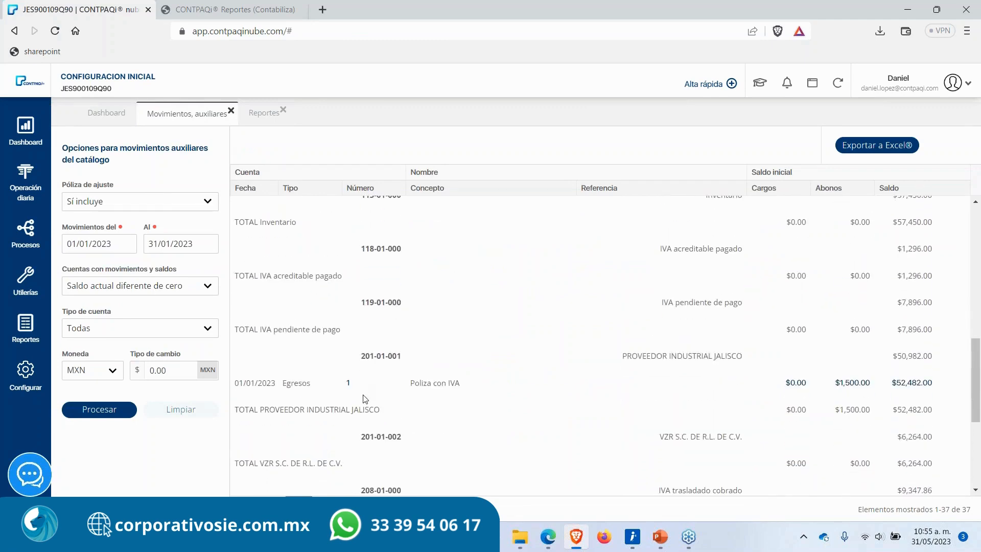
{"action": "left_click", "coordinate": [348, 384]}
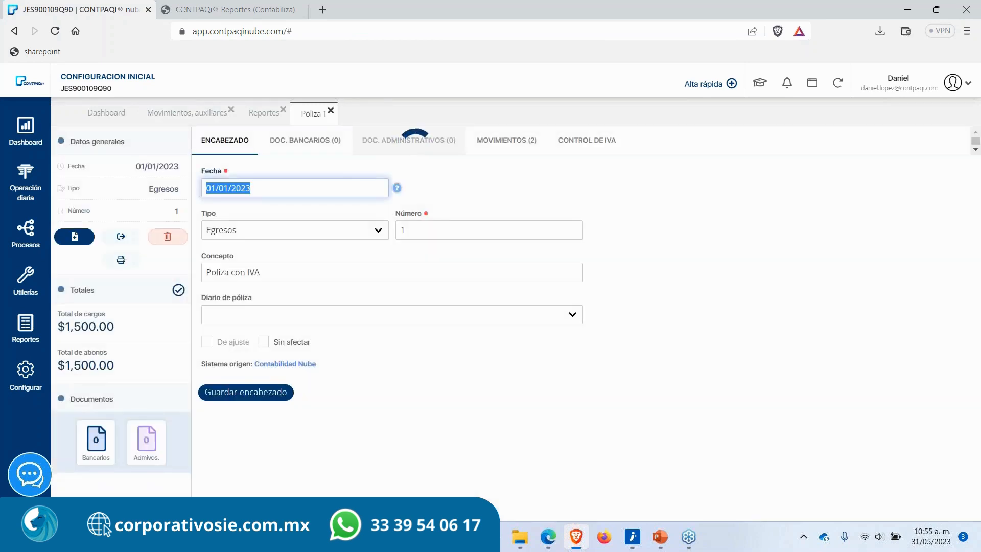
{"action": "left_click", "coordinate": [494, 143]}
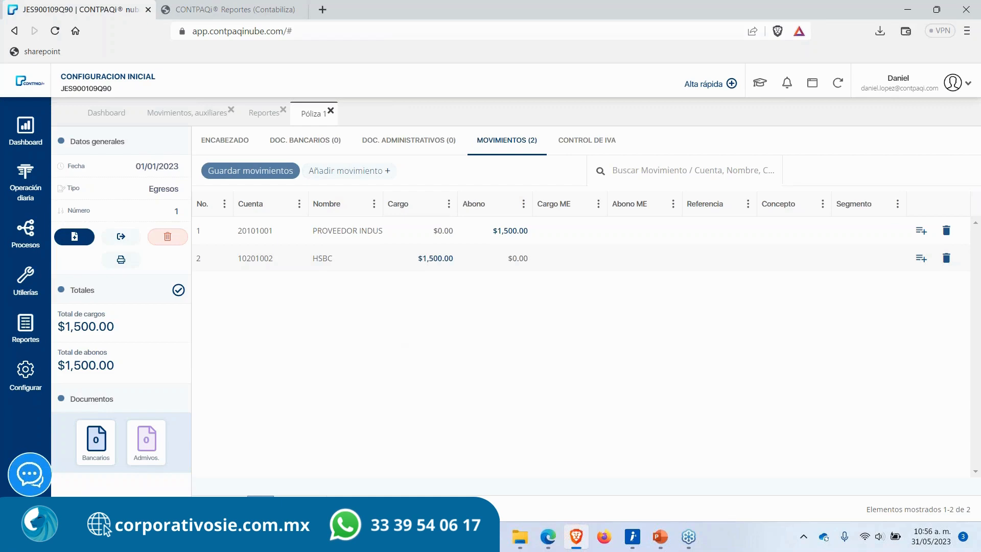
Step: Close the CONTPAQi Reportes browser tab
{"action": "left_click", "coordinate": [235, 10]}
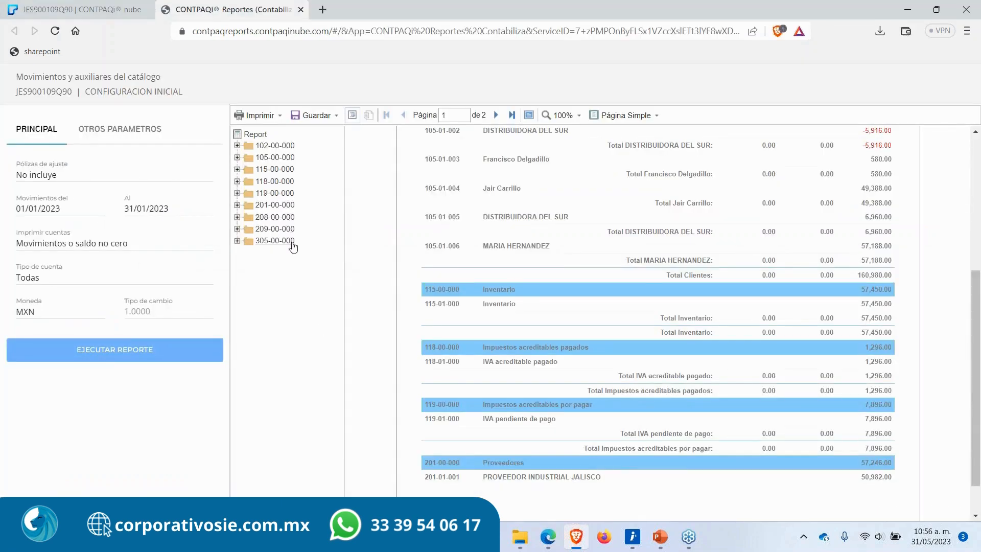
{"action": "left_click", "coordinate": [301, 9]}
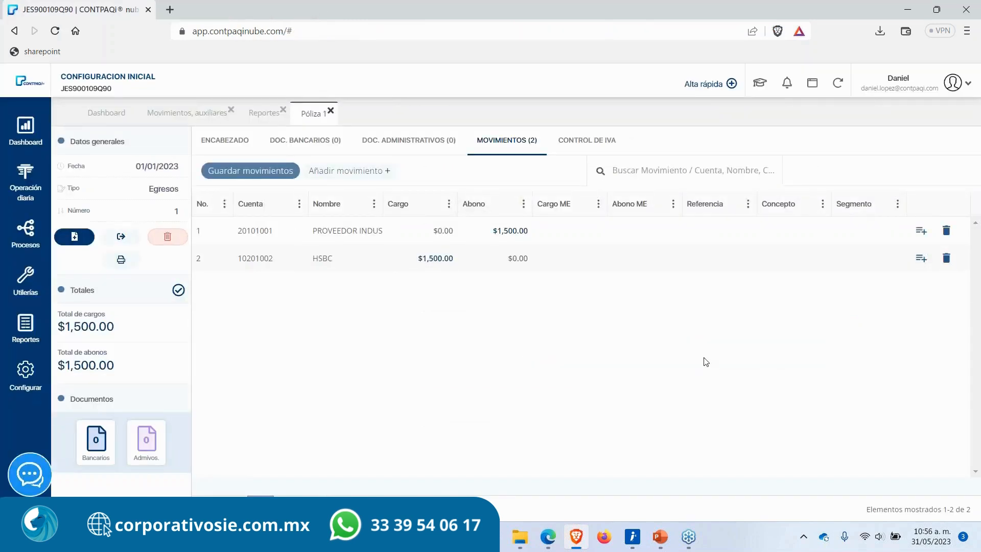
Step: Close the Póliza 1 and Reportes tabs, leaving only the movements and auxiliaries process open
{"action": "left_click", "coordinate": [973, 210]}
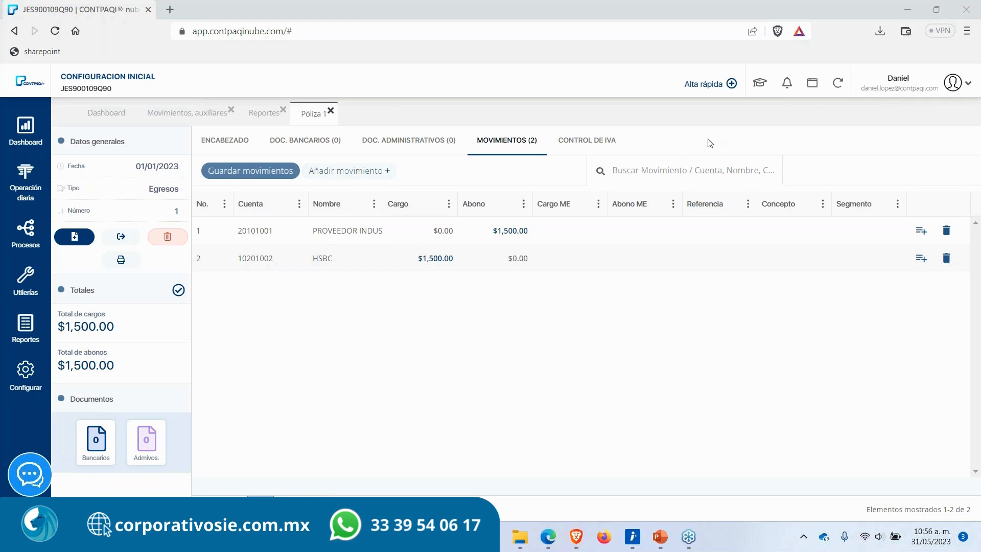
{"action": "left_click", "coordinate": [330, 113]}
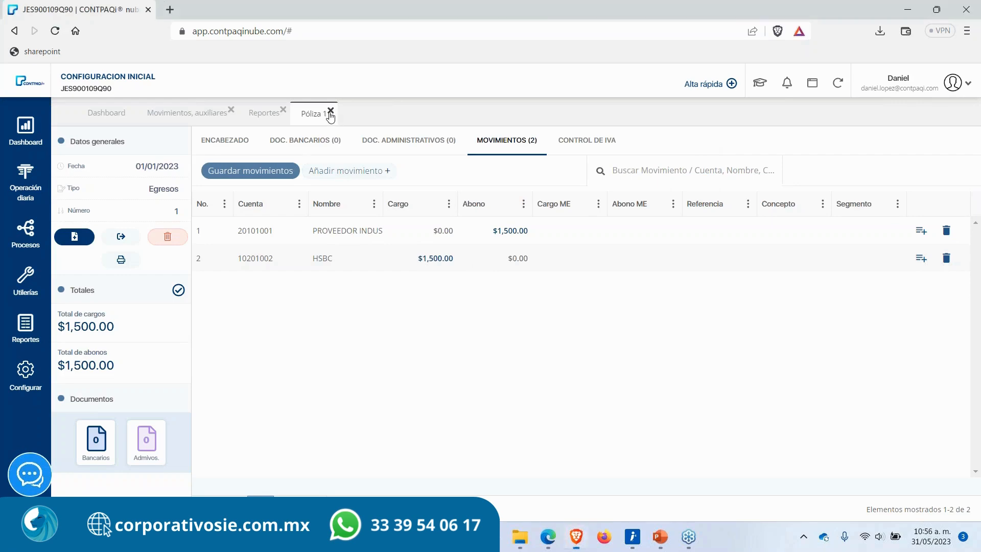
{"action": "left_click", "coordinate": [331, 114]}
{"action": "left_click", "coordinate": [282, 110]}
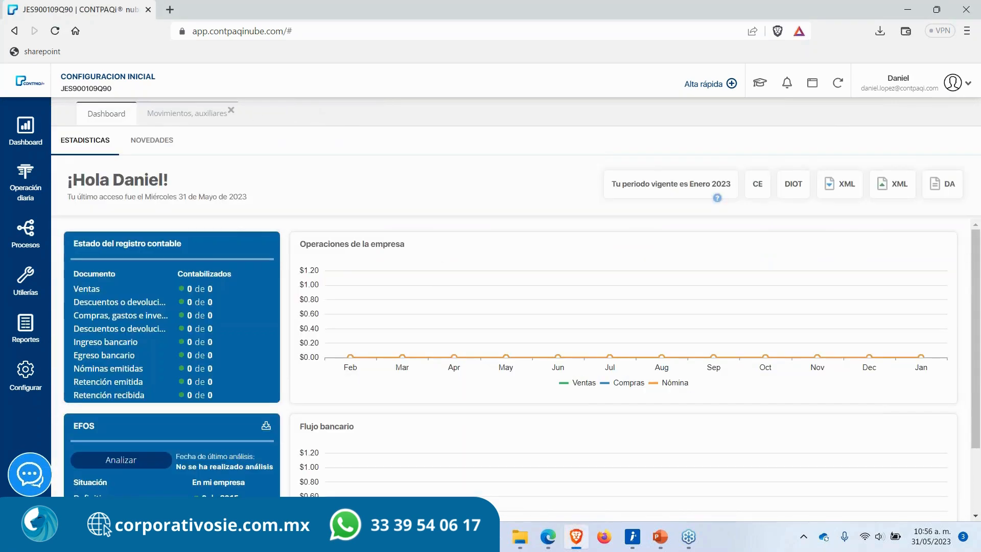
Step: Switch to PowerPoint, start the slide show and advance to the "Afectación de pólizas" explanation slide
{"action": "left_click", "coordinate": [660, 537]}
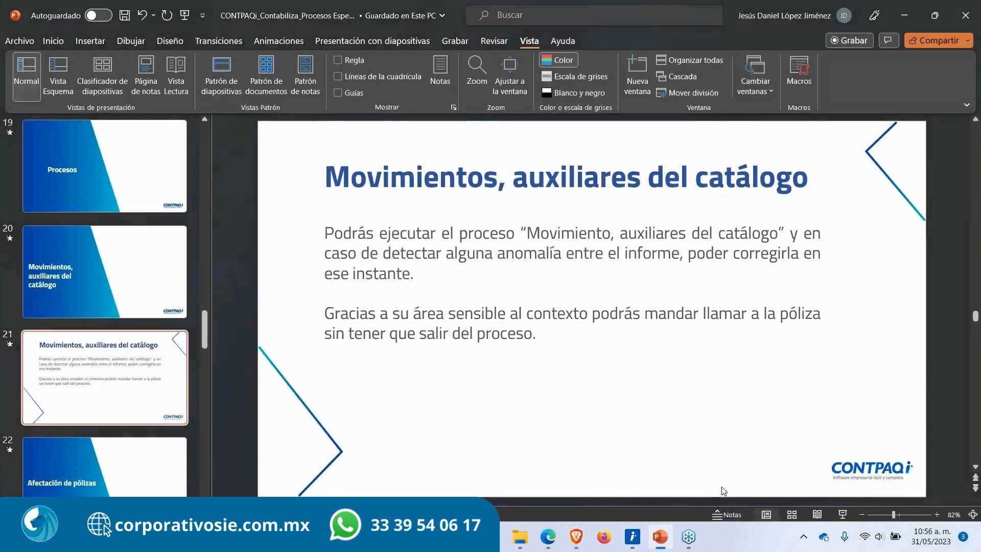
{"action": "left_click", "coordinate": [842, 514]}
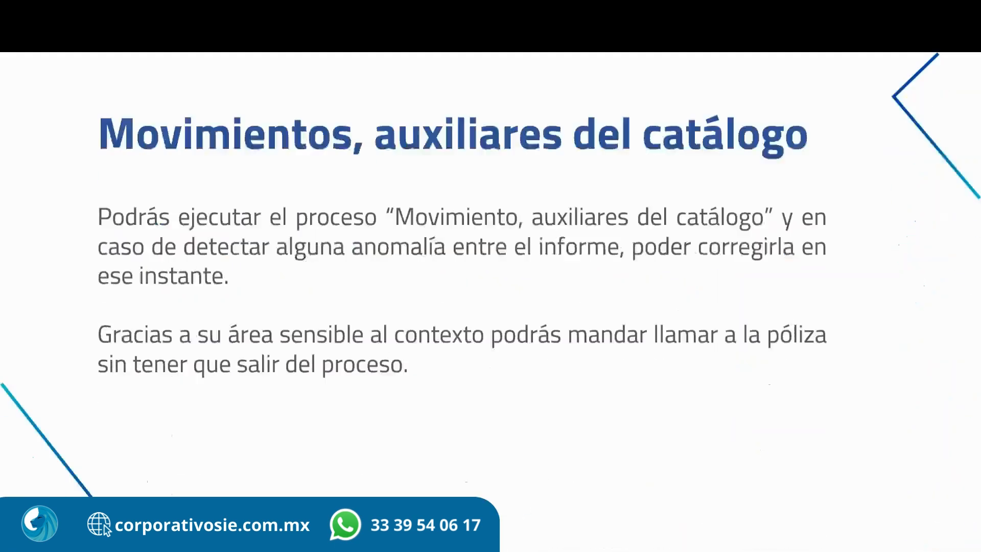
{"action": "key", "text": "Right"}
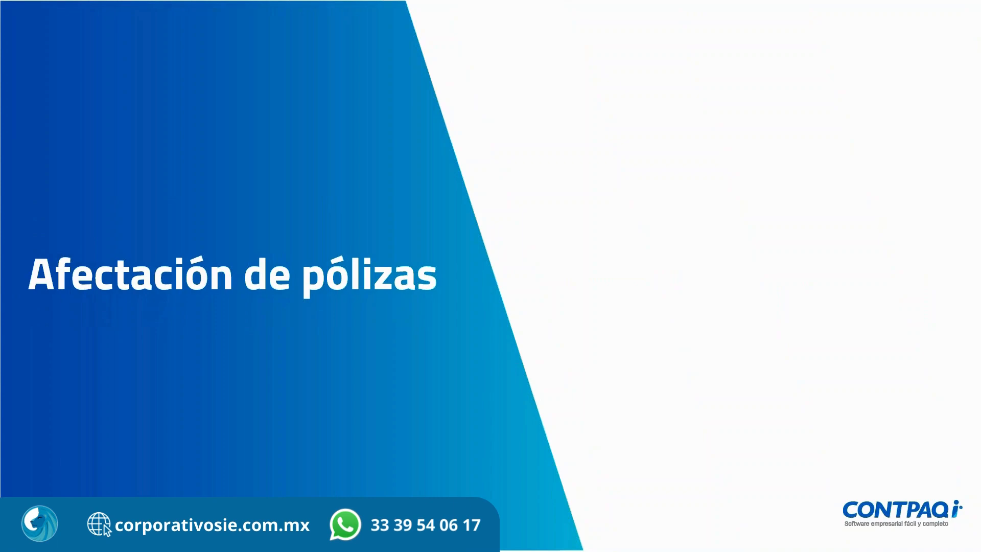
{"action": "key", "text": "Right"}
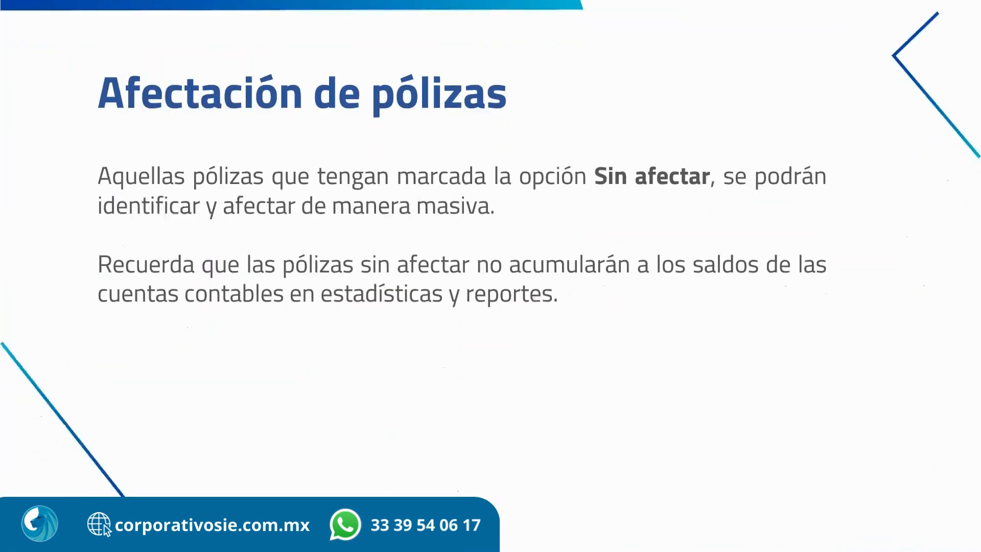
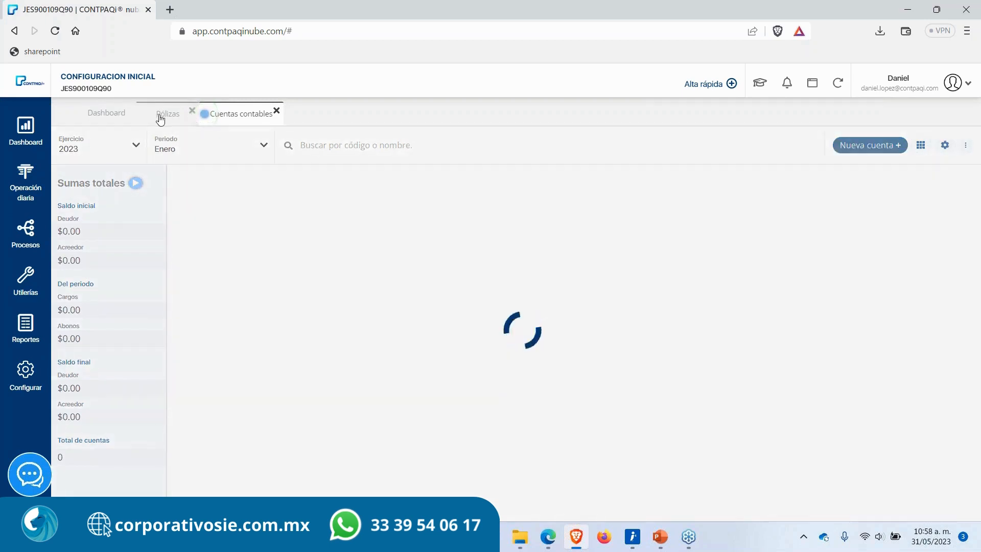
Step: Search the accounts catalog for hsbc and review the HSBC account's auxiliary movements, then close that movements tab
{"action": "left_click", "coordinate": [160, 119]}
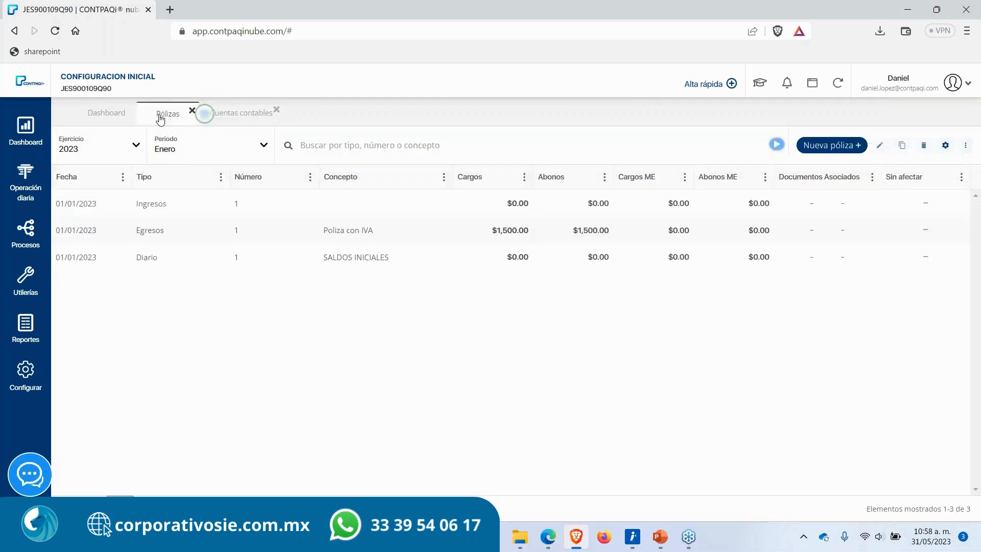
{"action": "left_click", "coordinate": [225, 115]}
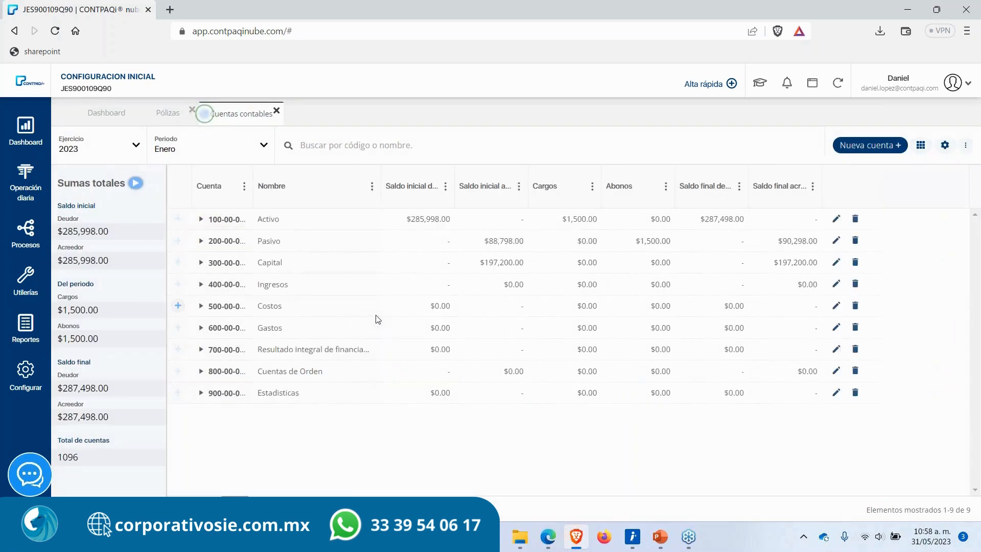
{"action": "left_click", "coordinate": [390, 145]}
{"action": "type", "text": "hsbc"}
{"action": "key", "text": "Return"}
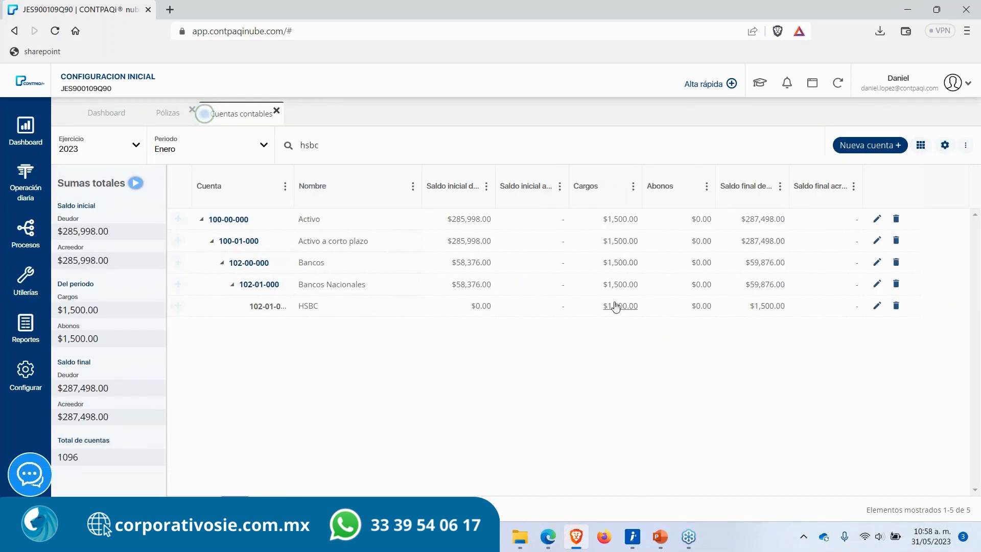
{"action": "left_click_drag", "start_coordinate": [598, 309], "coordinate": [645, 306]}
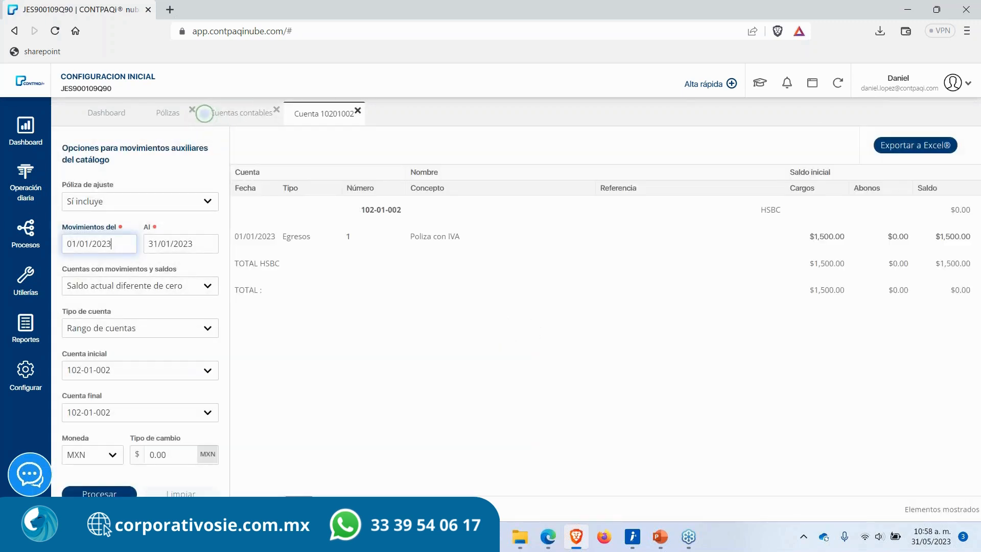
{"action": "left_click_drag", "start_coordinate": [282, 236], "coordinate": [359, 237]}
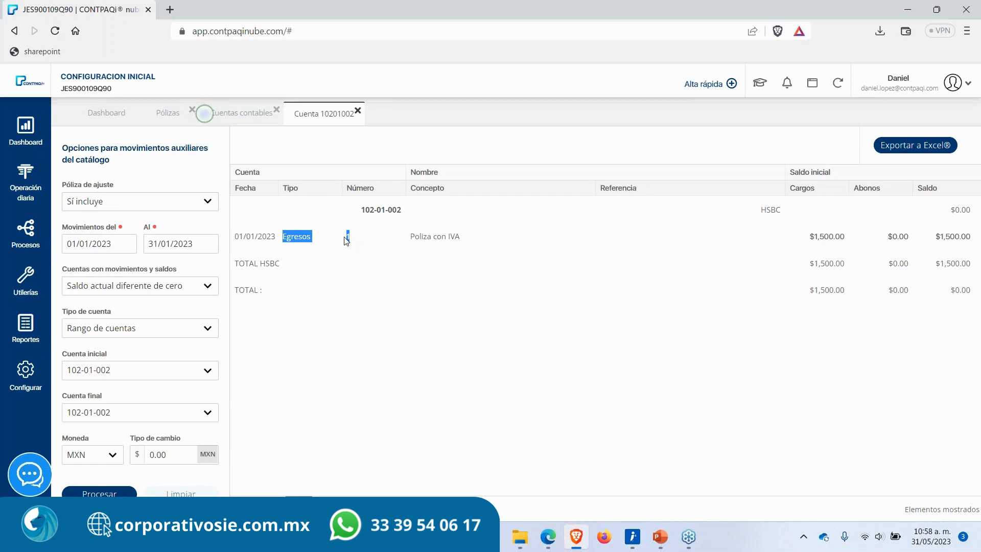
{"action": "left_click", "coordinate": [323, 360]}
{"action": "left_click", "coordinate": [358, 112]}
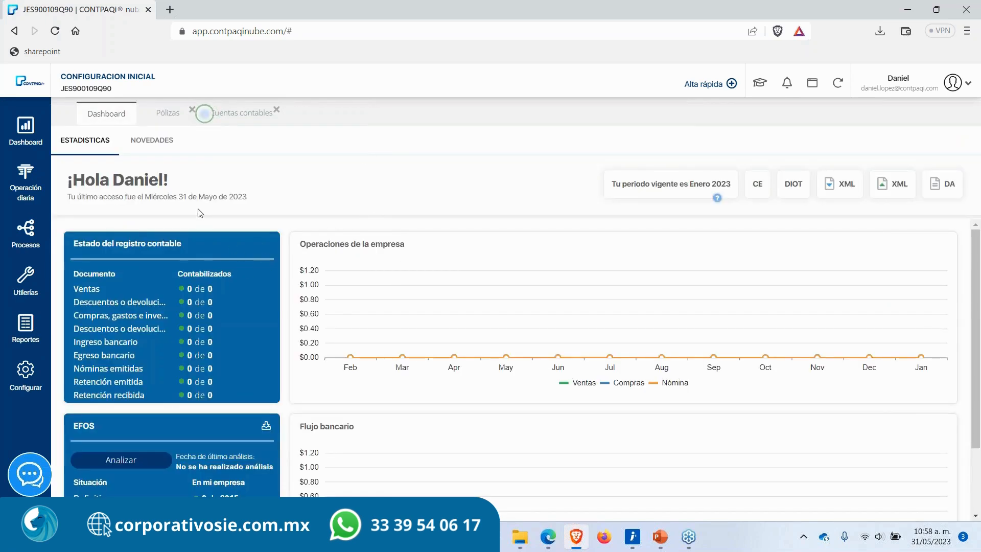
Step: Open Egresos policy 1, mark it as Sin afectar, save the header and close the policy
{"action": "left_click", "coordinate": [163, 122]}
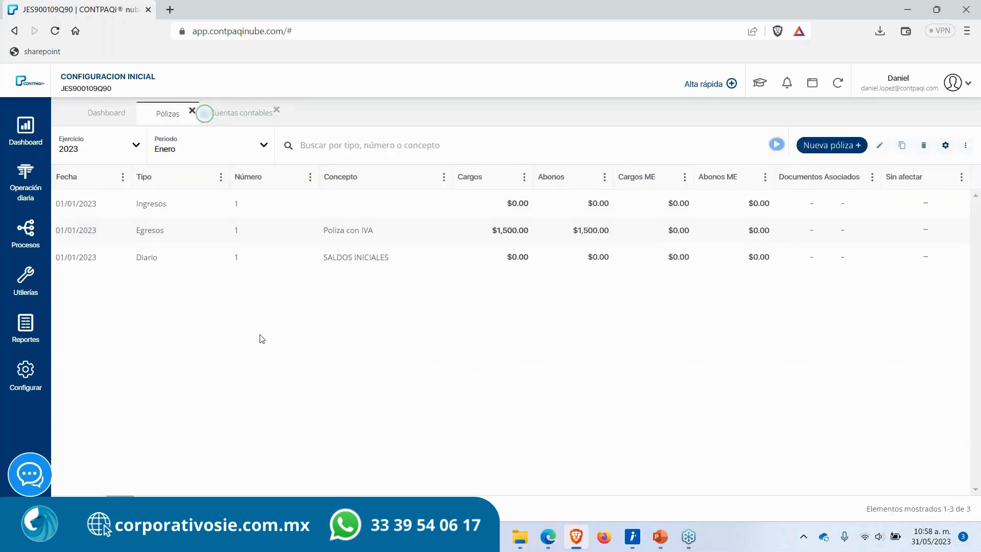
{"action": "double_click", "coordinate": [162, 230]}
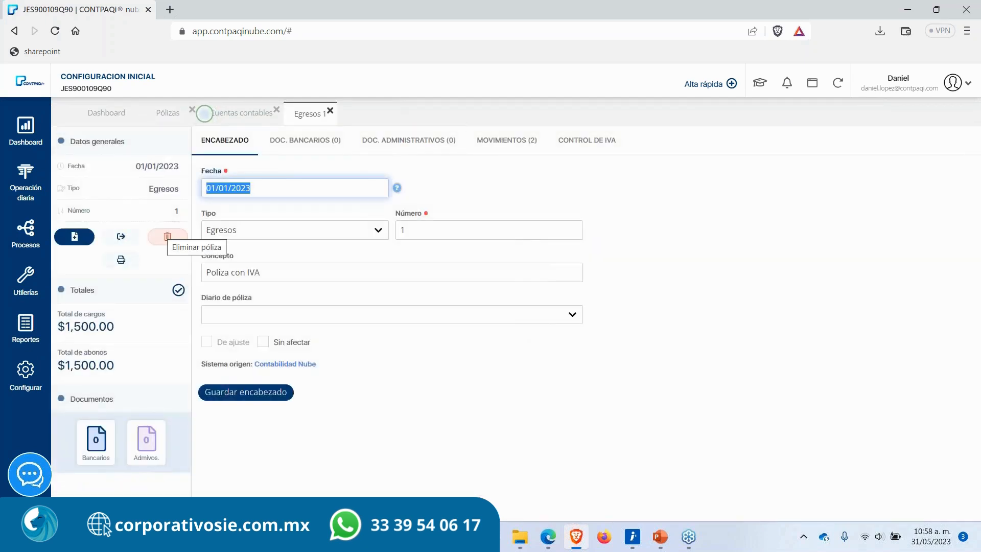
{"action": "left_click", "coordinate": [262, 343]}
{"action": "left_click_drag", "start_coordinate": [321, 343], "coordinate": [275, 348]}
{"action": "left_click", "coordinate": [358, 341]}
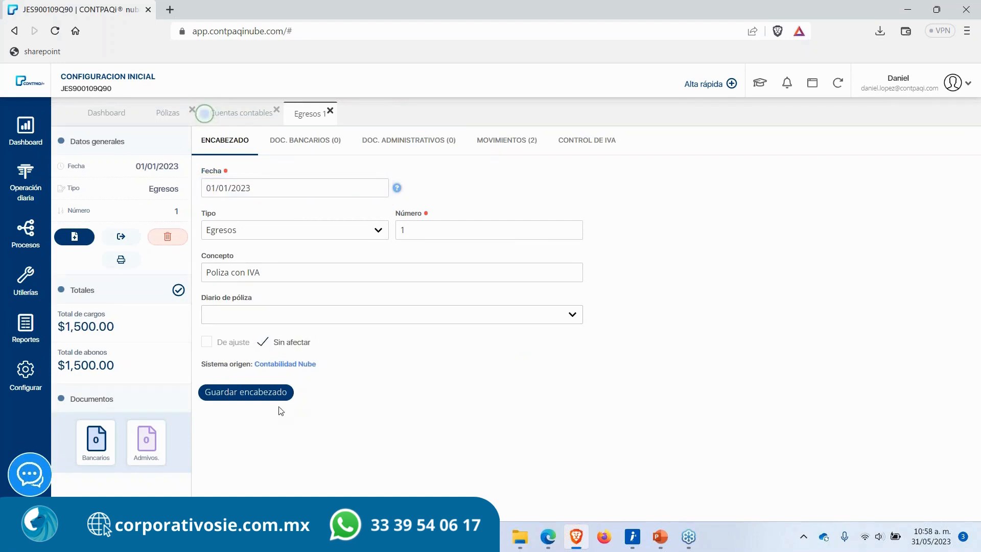
{"action": "left_click", "coordinate": [245, 392]}
{"action": "left_click", "coordinate": [330, 110]}
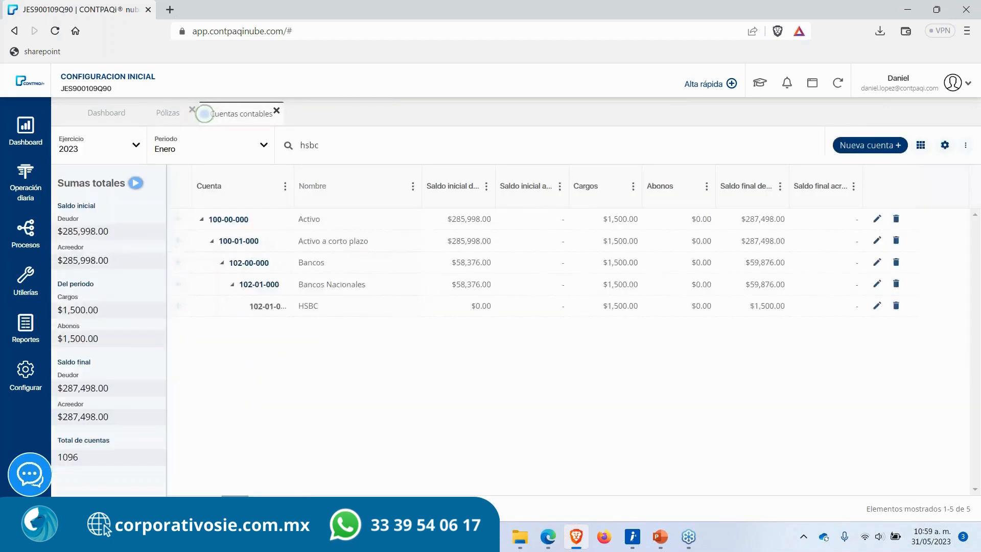
Step: Refresh the accounts catalog and search for hsbc again to review the account's balances
{"action": "left_click", "coordinate": [164, 115]}
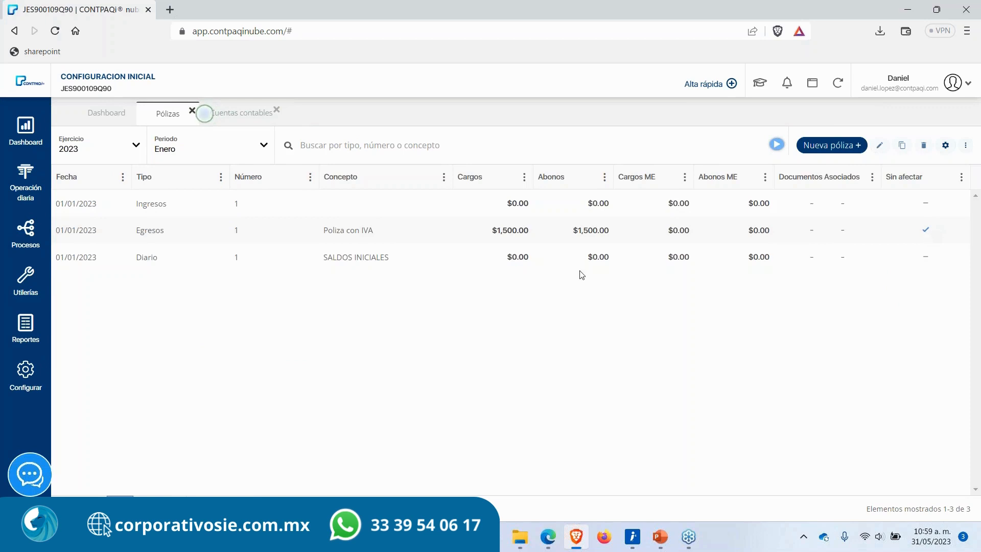
{"action": "left_click", "coordinate": [229, 114]}
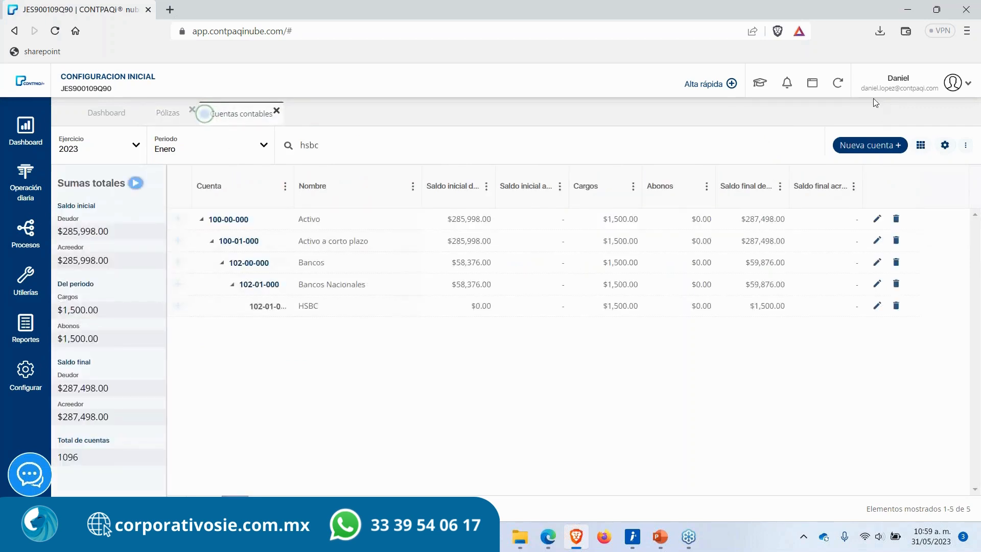
{"action": "left_click", "coordinate": [838, 82]}
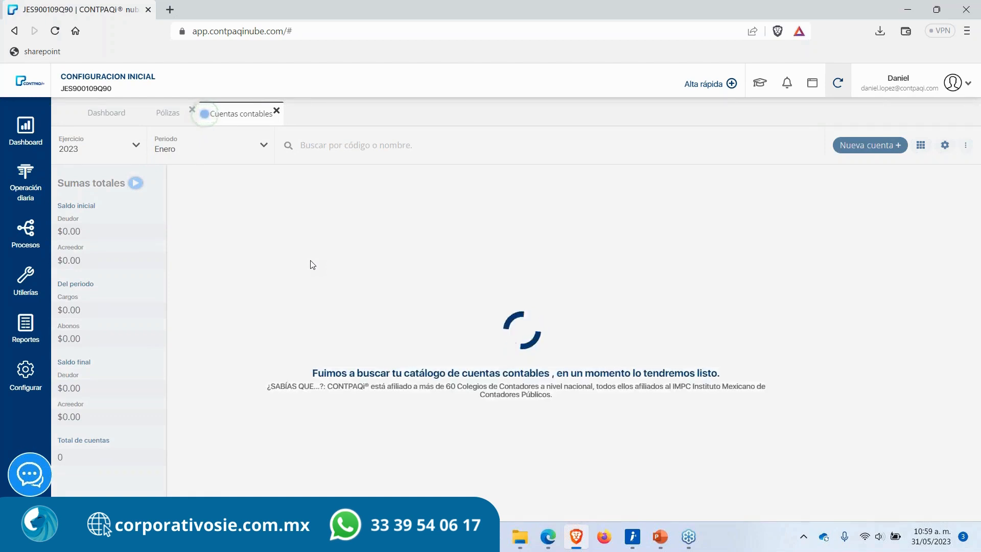
{"action": "left_click", "coordinate": [377, 153]}
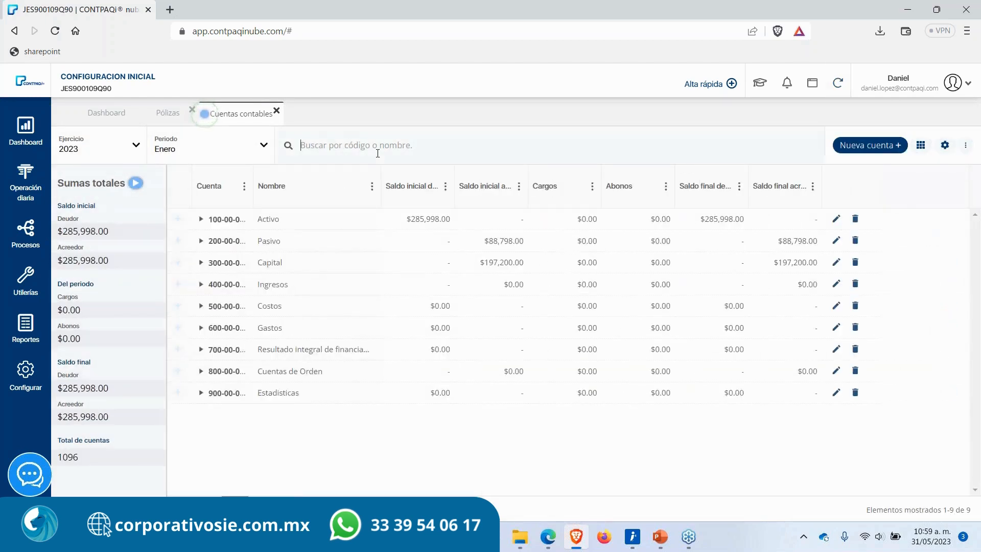
{"action": "type", "text": "hsbc"}
{"action": "key", "text": "Return"}
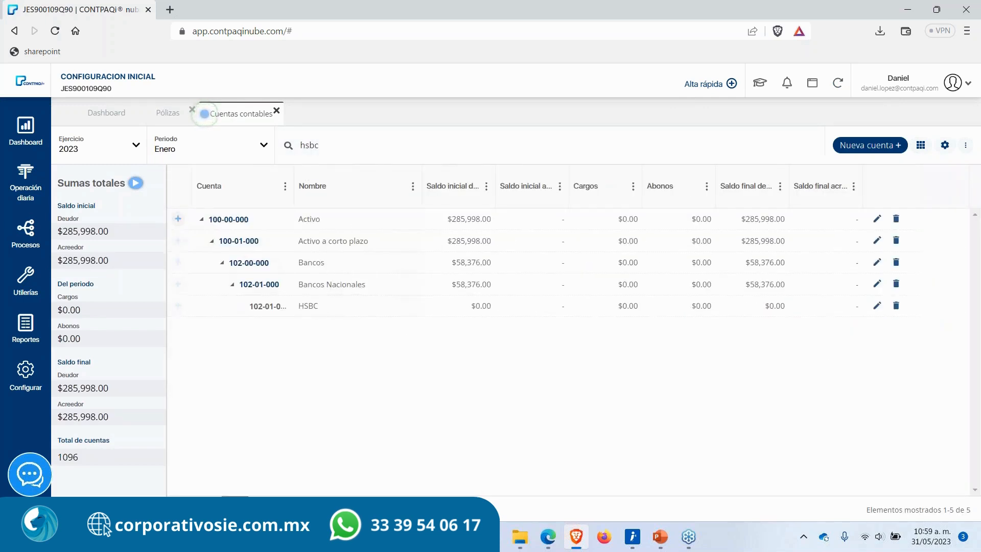
{"action": "left_click_drag", "start_coordinate": [457, 307], "coordinate": [829, 307]}
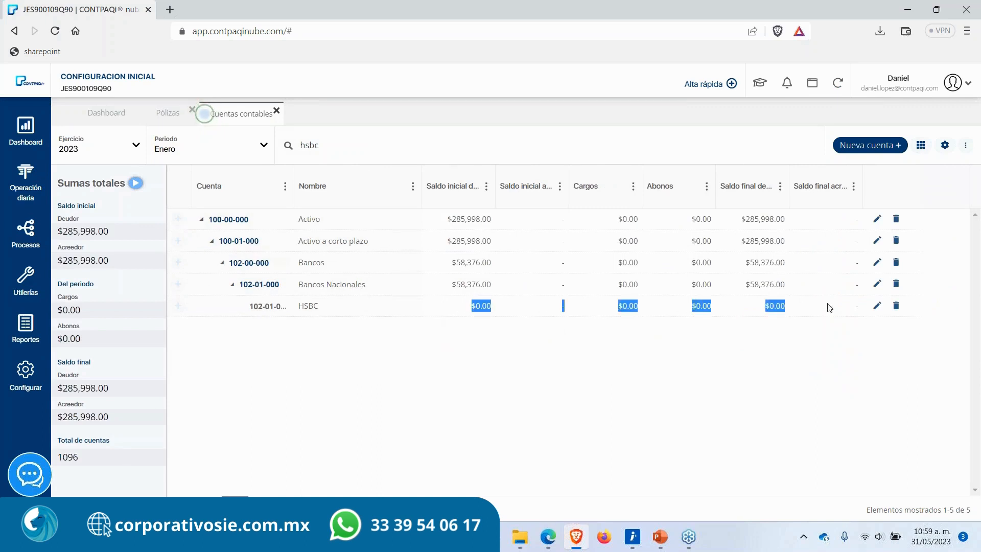
{"action": "left_click", "coordinate": [669, 423]}
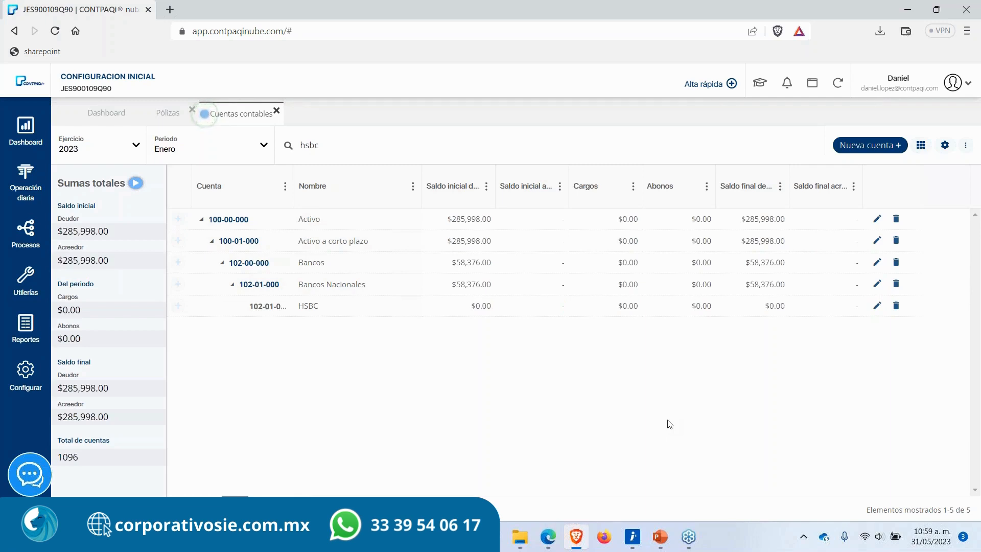
Step: Reopen Egresos policy 1, toggle its Sin afectar option and close it without saving
{"action": "left_click", "coordinate": [163, 114]}
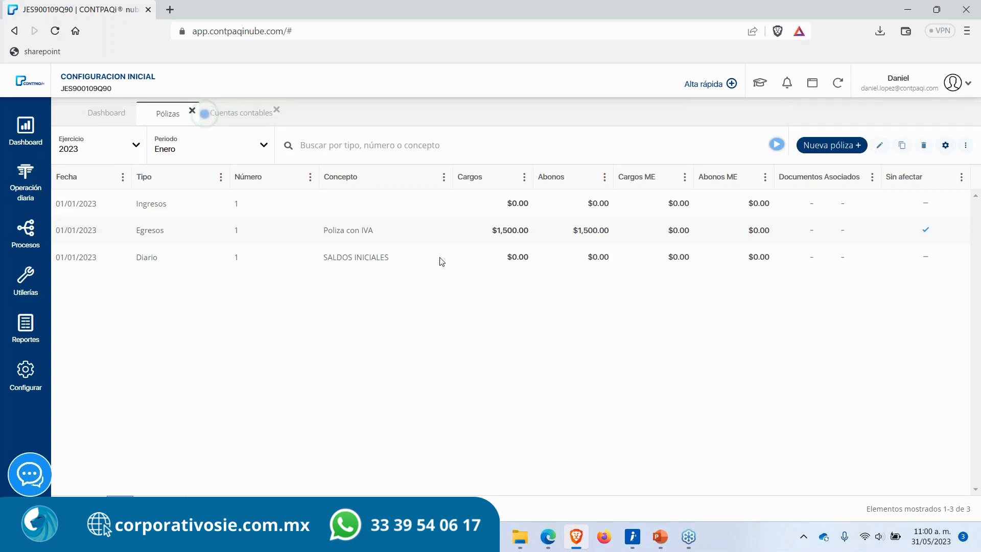
{"action": "double_click", "coordinate": [374, 235]}
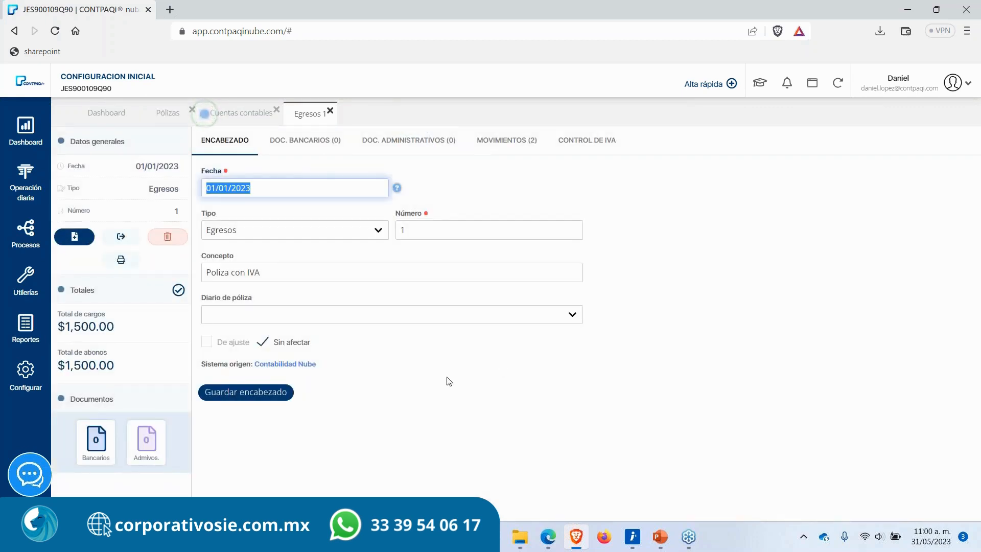
{"action": "left_click", "coordinate": [264, 344]}
{"action": "left_click", "coordinate": [263, 345]}
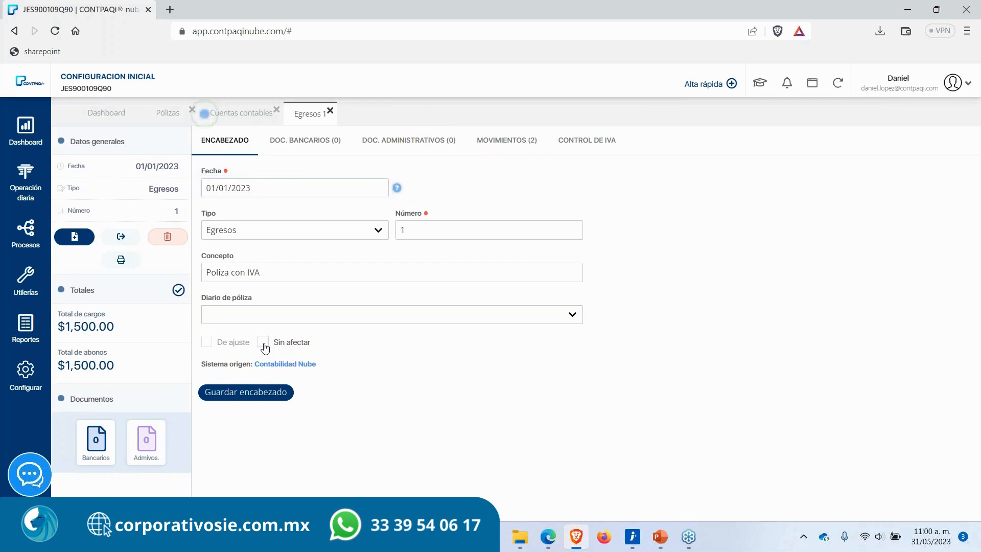
{"action": "left_click", "coordinate": [263, 343]}
{"action": "left_click", "coordinate": [330, 110]}
Step: Close the annual declaration announcement panel over the policies list
{"action": "left_click", "coordinate": [163, 112]}
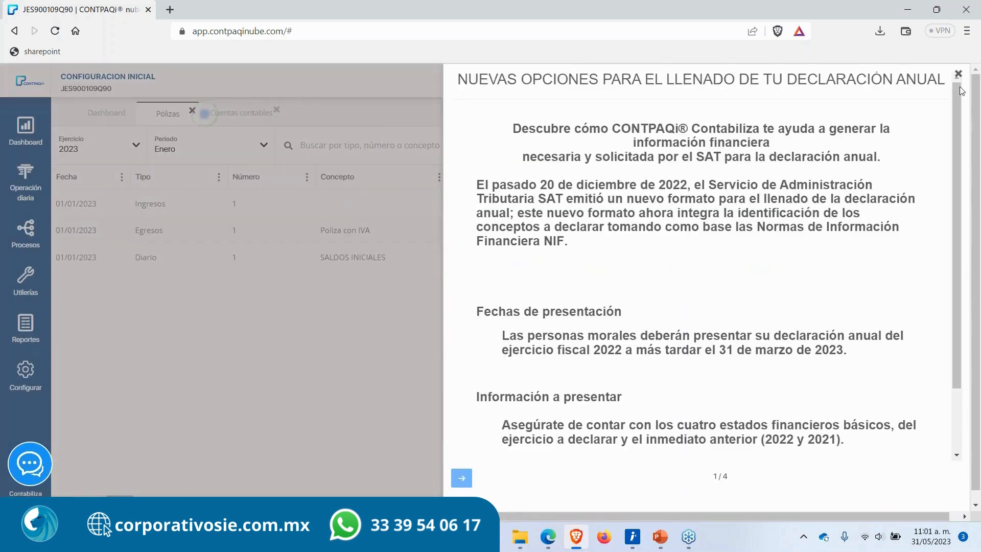
{"action": "left_click", "coordinate": [957, 77]}
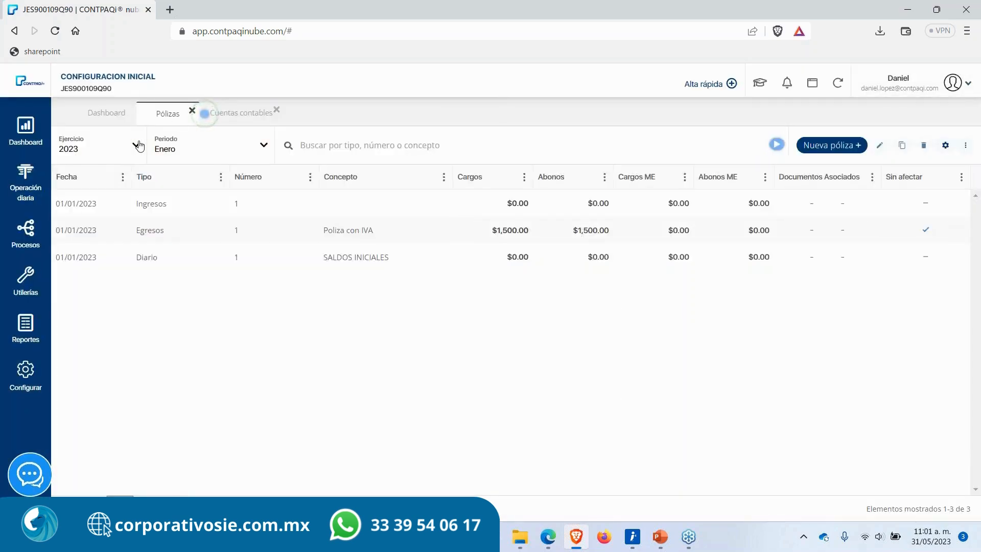
Step: Open the Afectación de pólizas process and filter policies from 01/01/2023 to 31/01/2023 of all types
{"action": "left_click", "coordinate": [23, 240]}
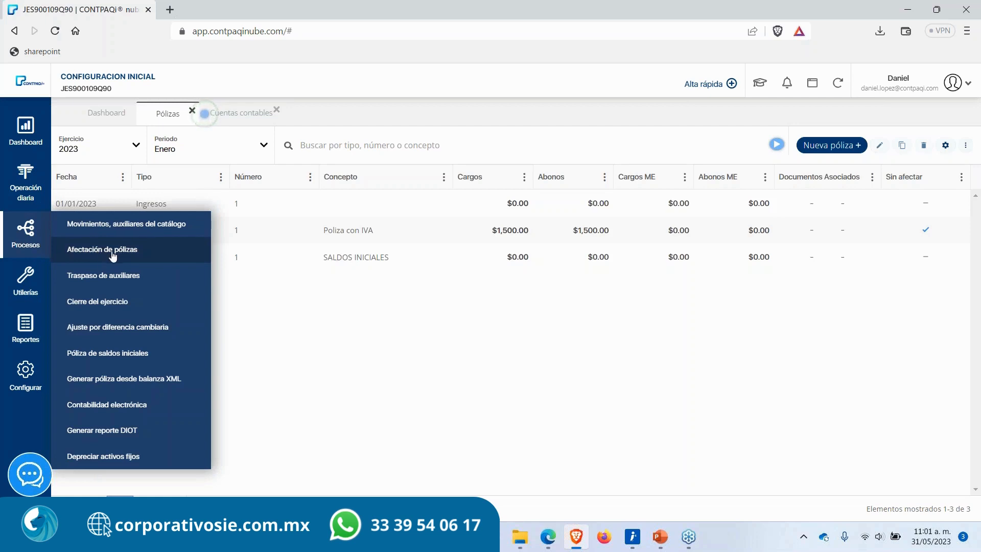
{"action": "left_click", "coordinate": [148, 255]}
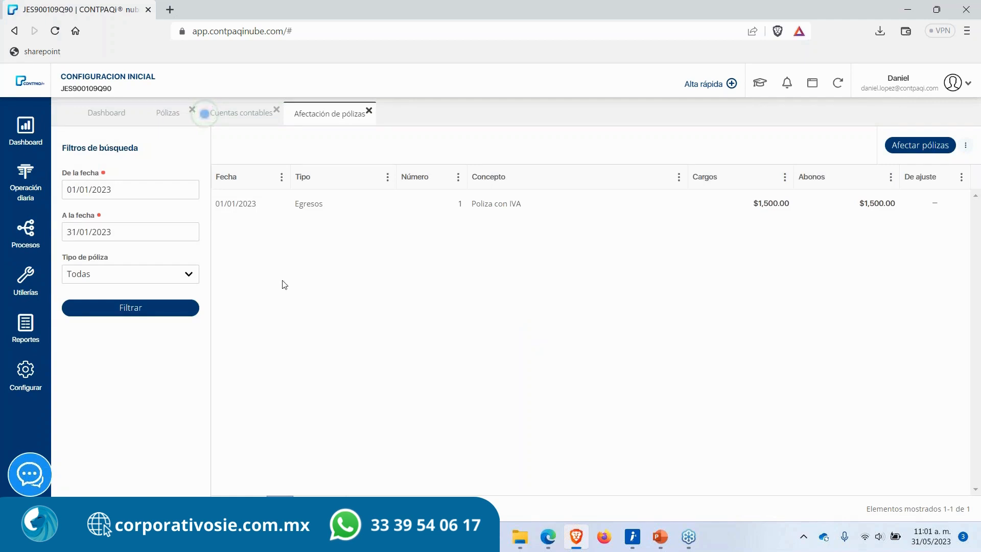
{"action": "left_click", "coordinate": [124, 191]}
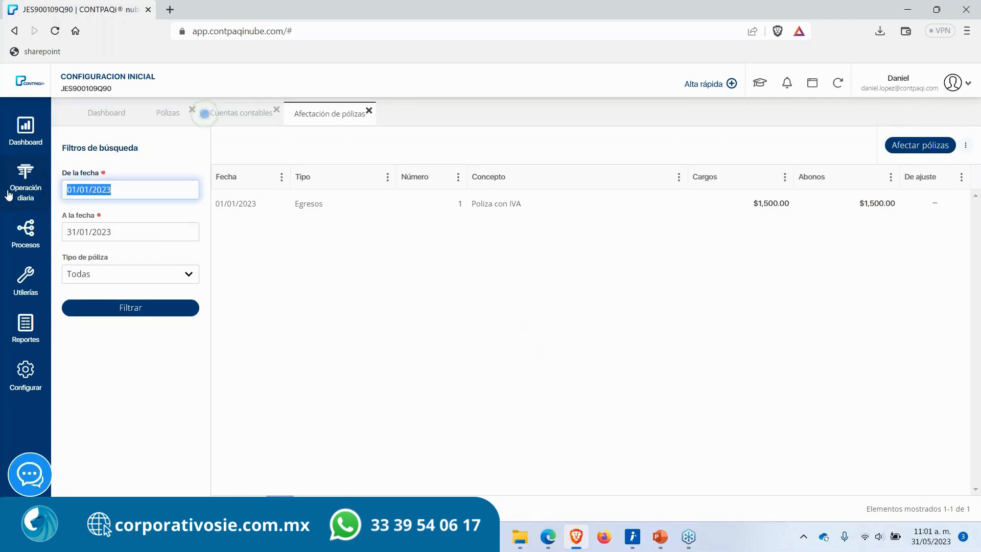
{"action": "left_click", "coordinate": [140, 236]}
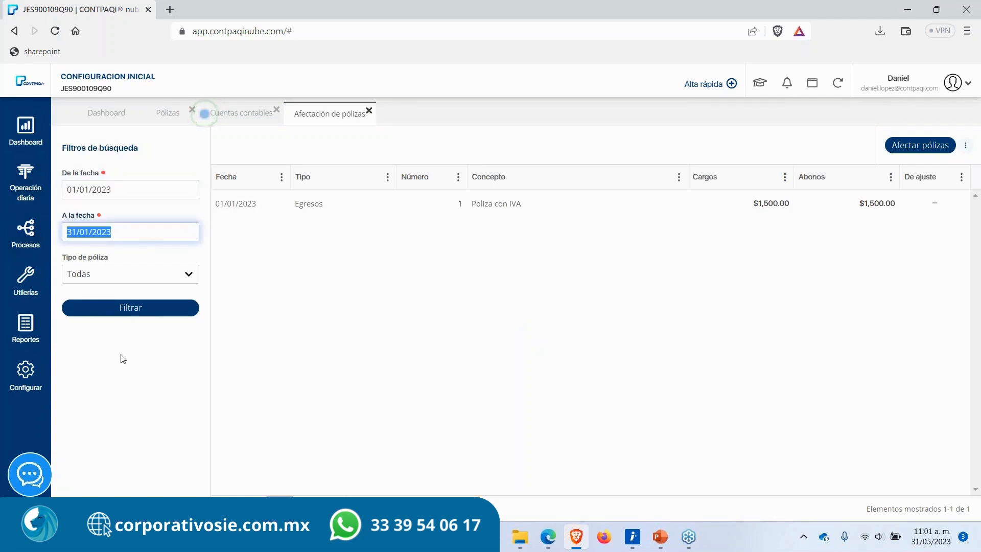
{"action": "left_click", "coordinate": [131, 309]}
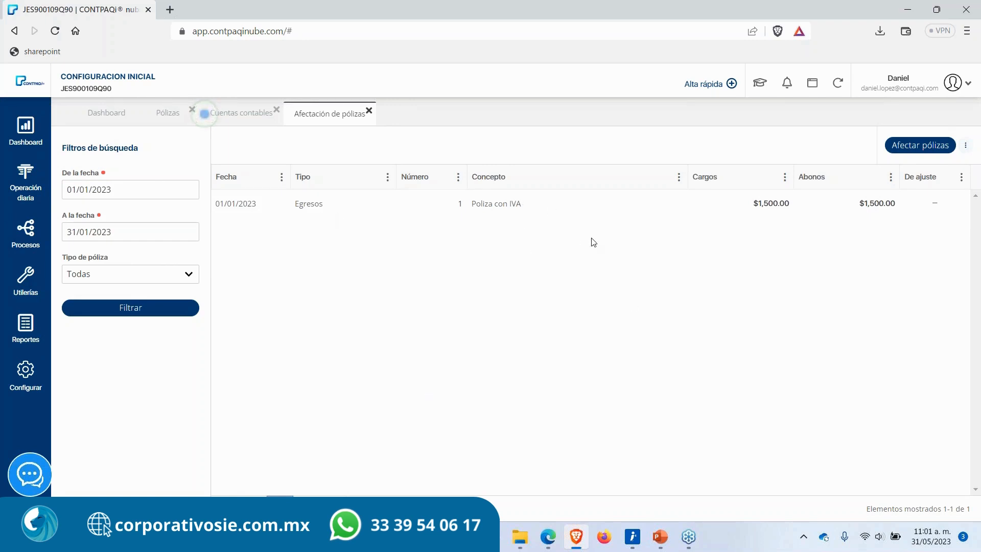
Step: Run Afectar pólizas on the listed policy and acknowledge the confirmation
{"action": "left_click", "coordinate": [921, 146]}
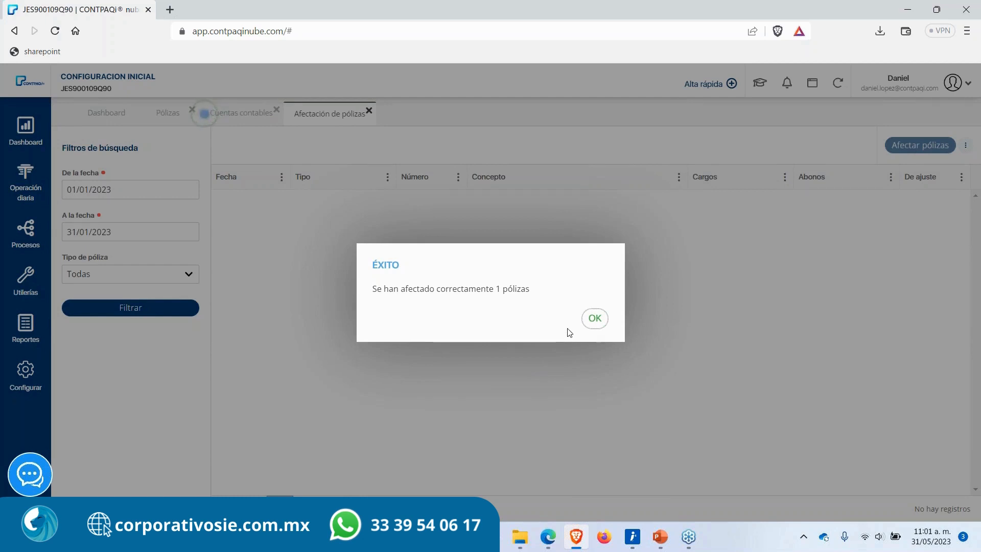
{"action": "left_click_drag", "start_coordinate": [369, 298], "coordinate": [522, 305]}
{"action": "left_click", "coordinate": [522, 305]}
{"action": "left_click", "coordinate": [594, 318]}
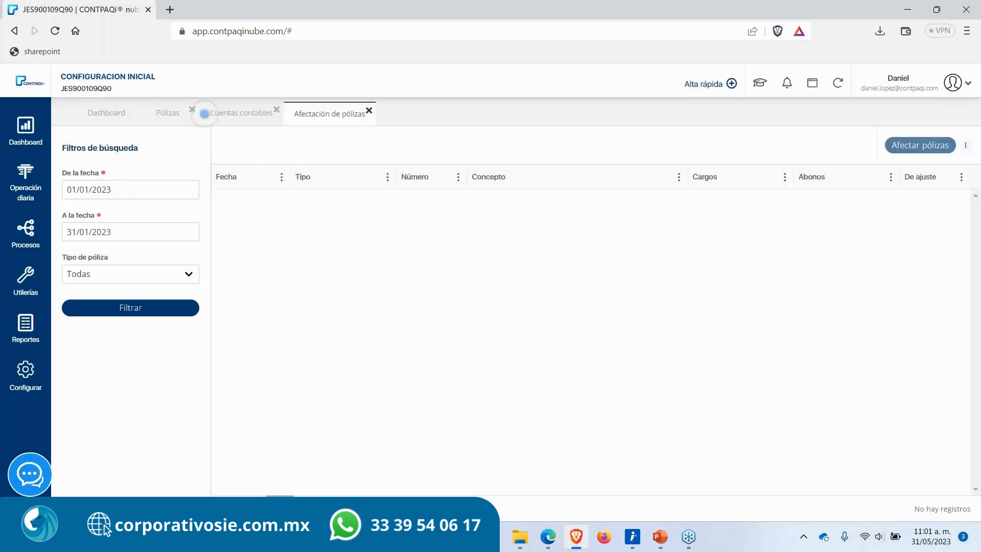
Step: Refresh the policies list to check the Egresos policy's Sin afectar status
{"action": "left_click", "coordinate": [167, 118]}
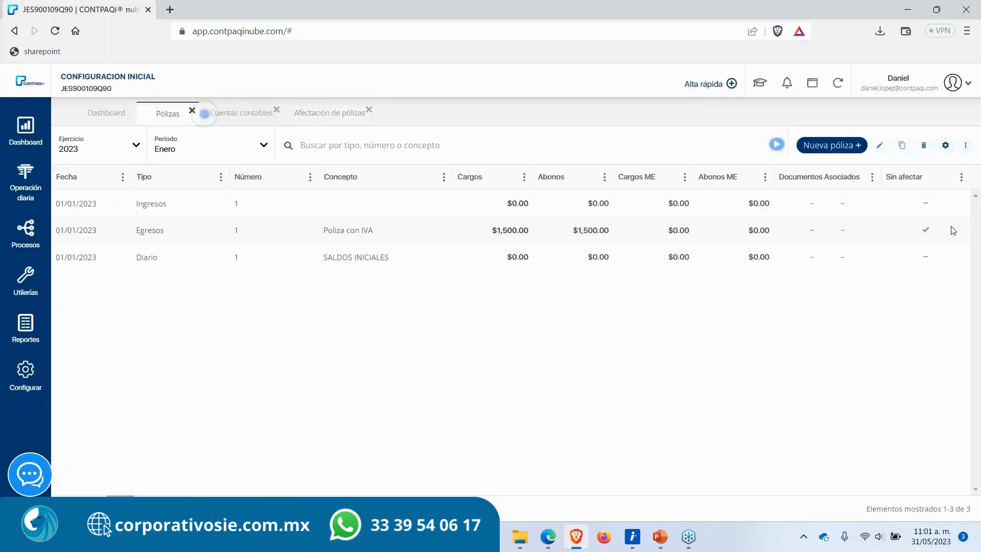
{"action": "left_click", "coordinate": [923, 232]}
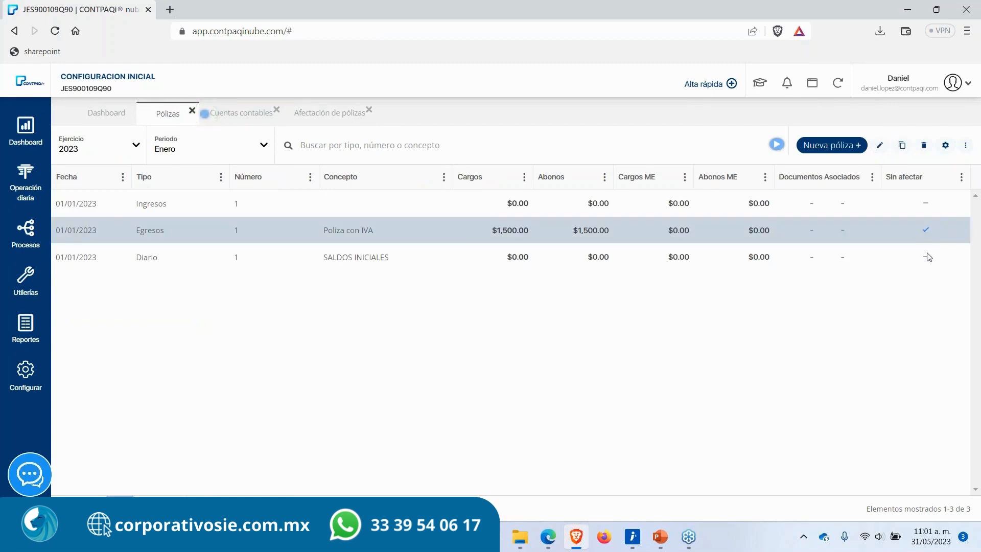
{"action": "left_click", "coordinate": [838, 83]}
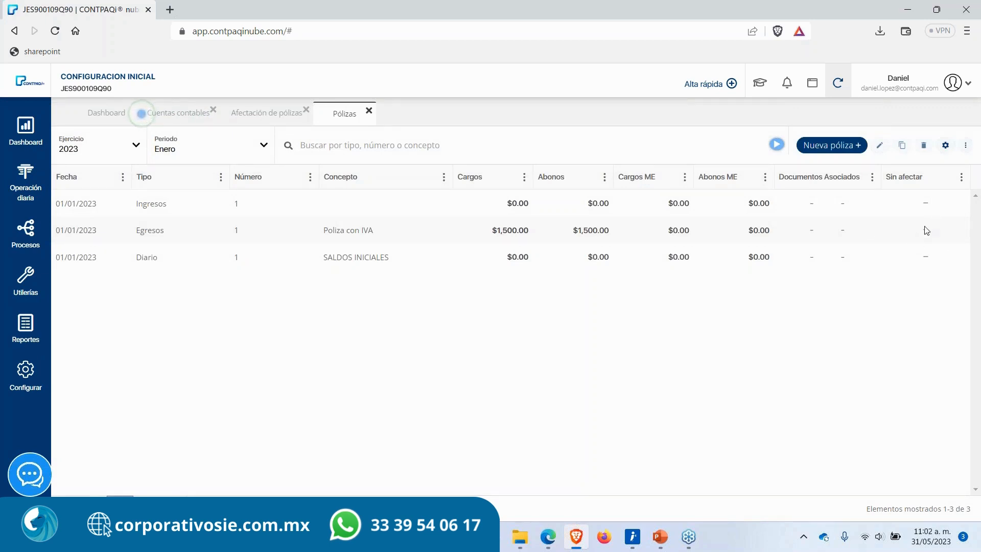
Step: Refresh the accounts catalog and search for hsbc to review the HSBC account's balances
{"action": "left_click", "coordinate": [187, 115]}
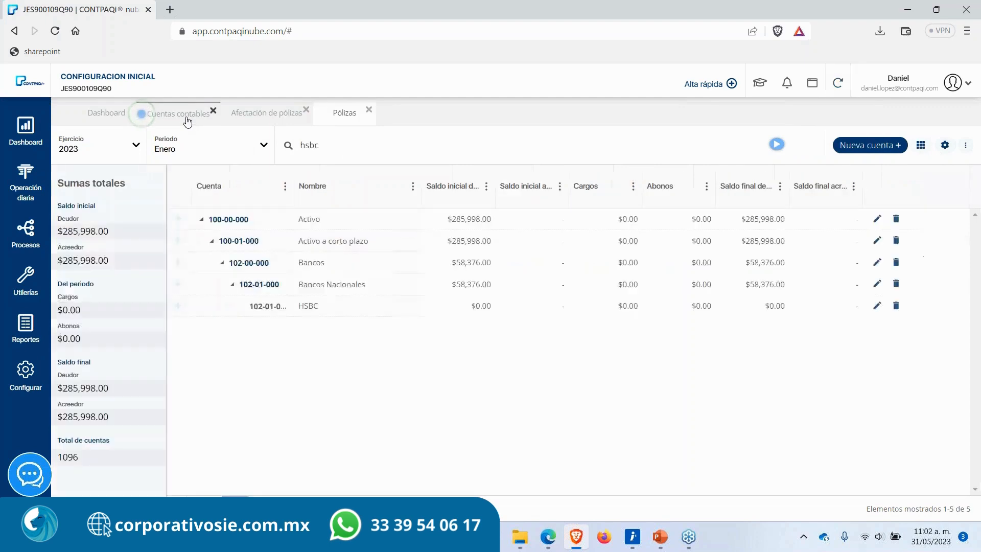
{"action": "left_click", "coordinate": [838, 84]}
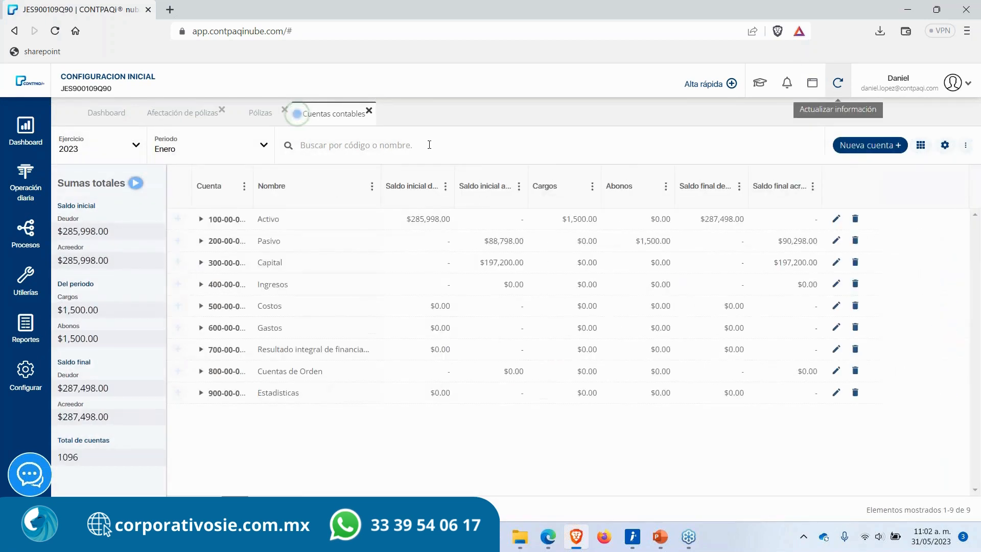
{"action": "left_click", "coordinate": [427, 146]}
{"action": "type", "text": "h"}
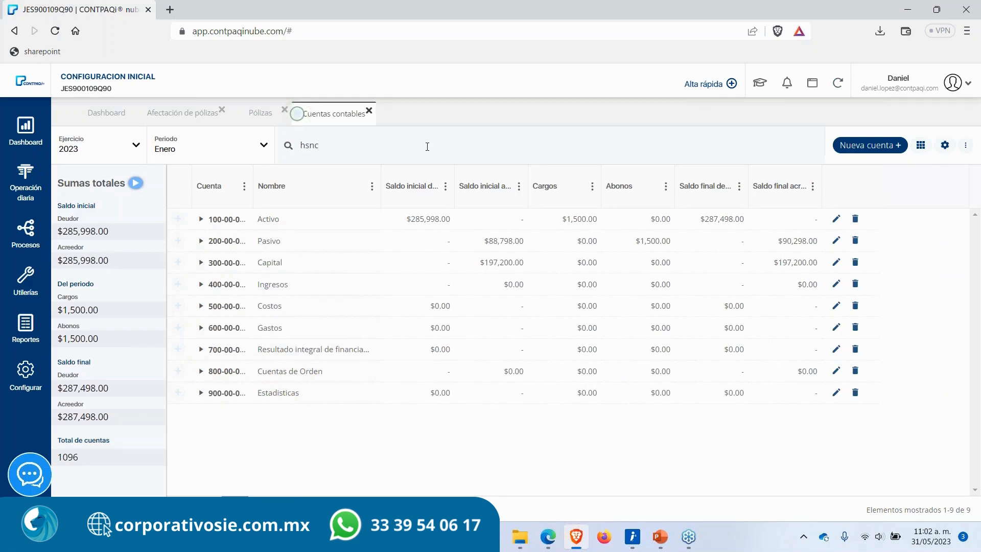
{"action": "type", "text": "sbc"}
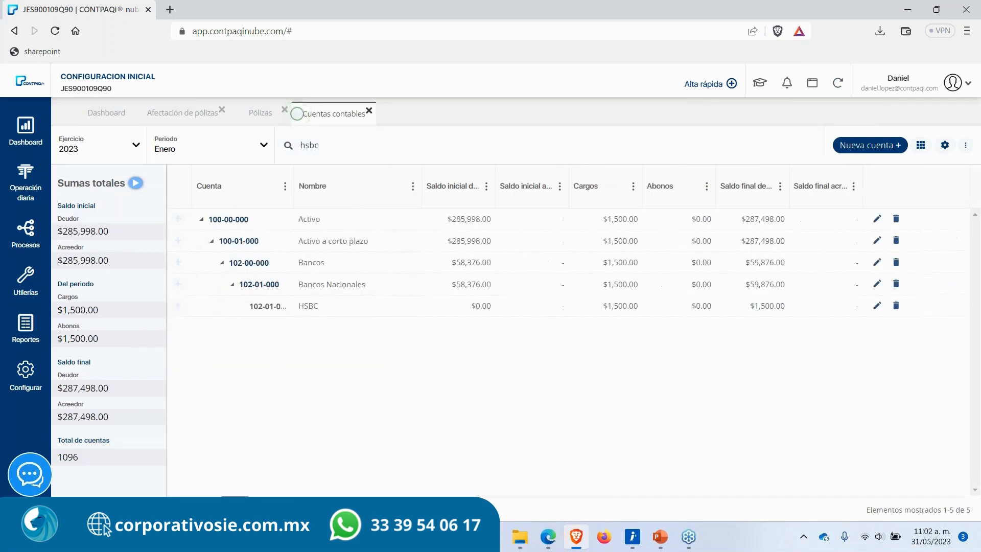
{"action": "left_click_drag", "start_coordinate": [600, 306], "coordinate": [642, 307]}
{"action": "left_click", "coordinate": [585, 387]}
Step: Switch to PowerPoint and start the slide show from the Traspaso de auxiliares slide
{"action": "key", "text": "alt+Tab"}
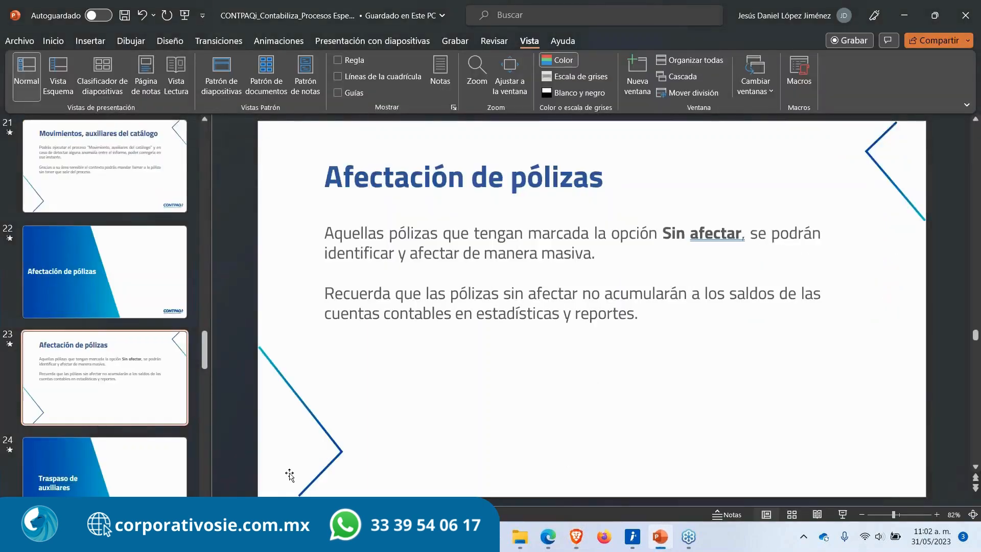
{"action": "left_click", "coordinate": [147, 483]}
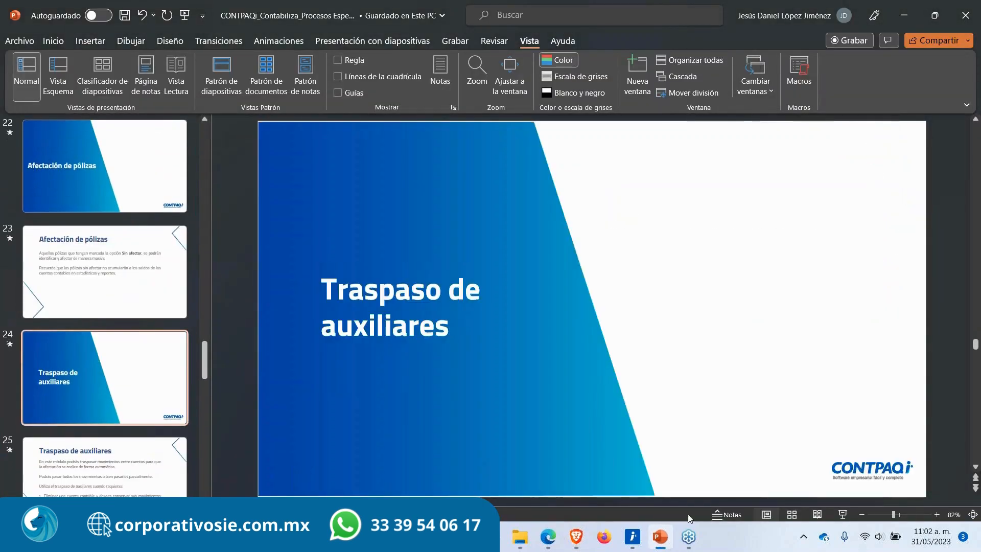
{"action": "left_click", "coordinate": [842, 514]}
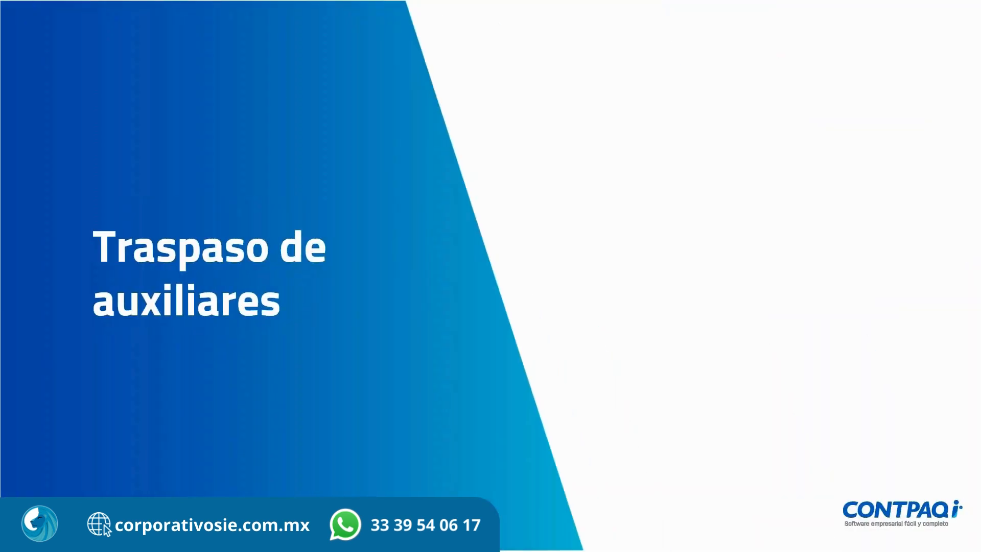
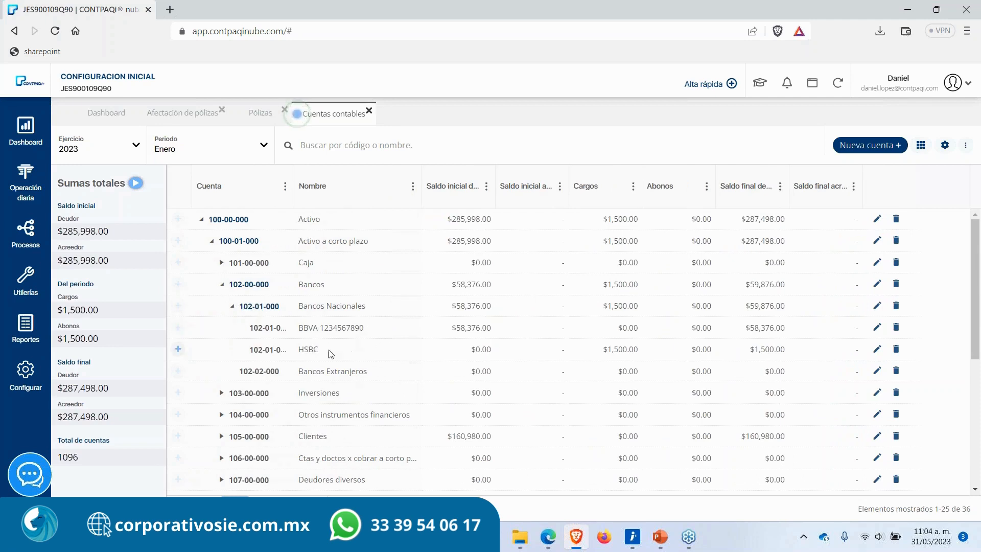
Step: Try to delete the HSBC bank account from the accounts catalog and acknowledge the error
{"action": "left_click_drag", "start_coordinate": [311, 347], "coordinate": [298, 349]}
{"action": "left_click_drag", "start_coordinate": [299, 331], "coordinate": [381, 332]}
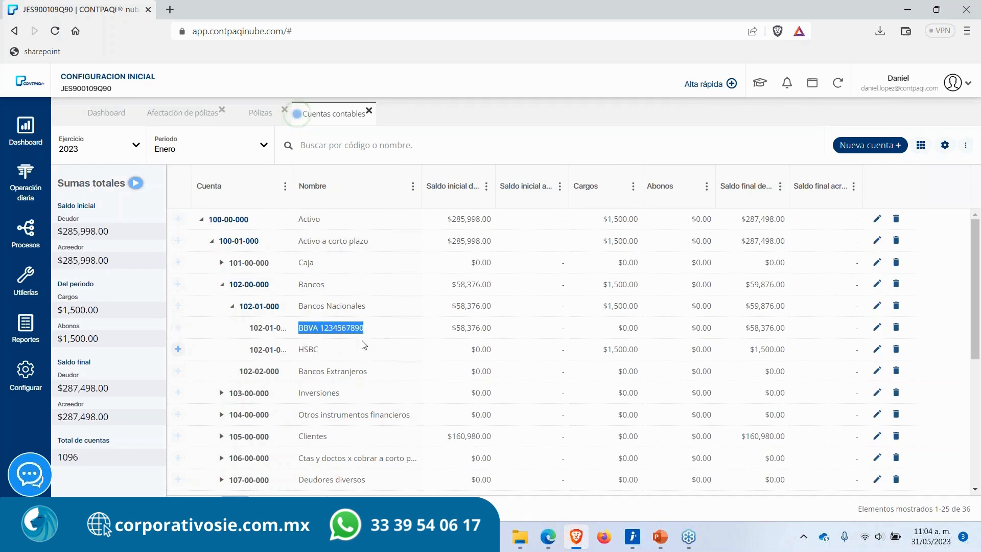
{"action": "left_click", "coordinate": [353, 350]}
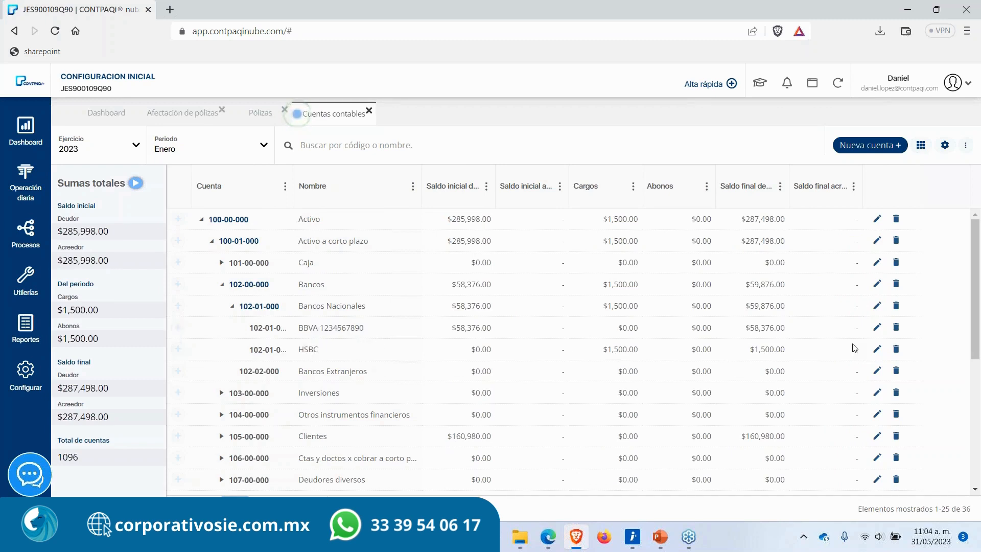
{"action": "left_click", "coordinate": [895, 349]}
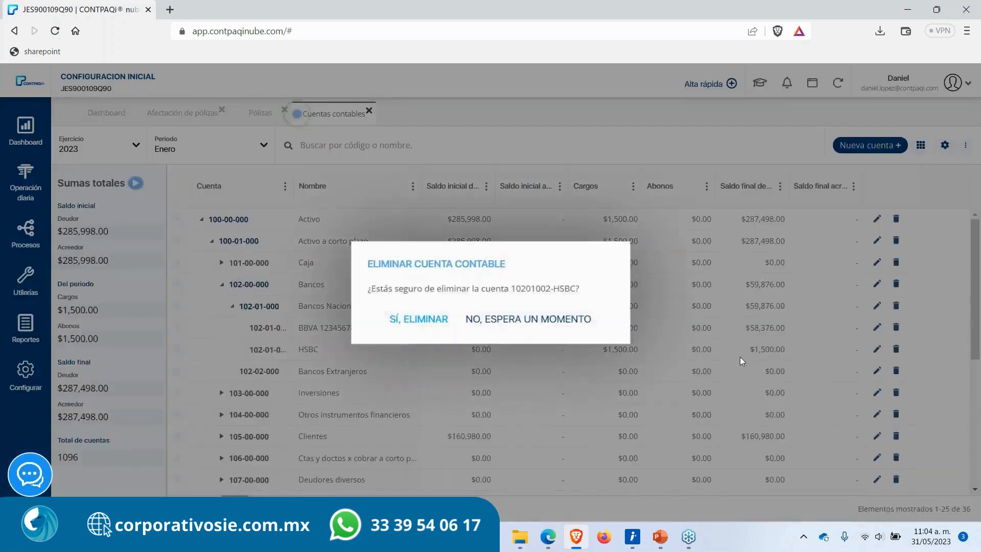
{"action": "left_click", "coordinate": [422, 318]}
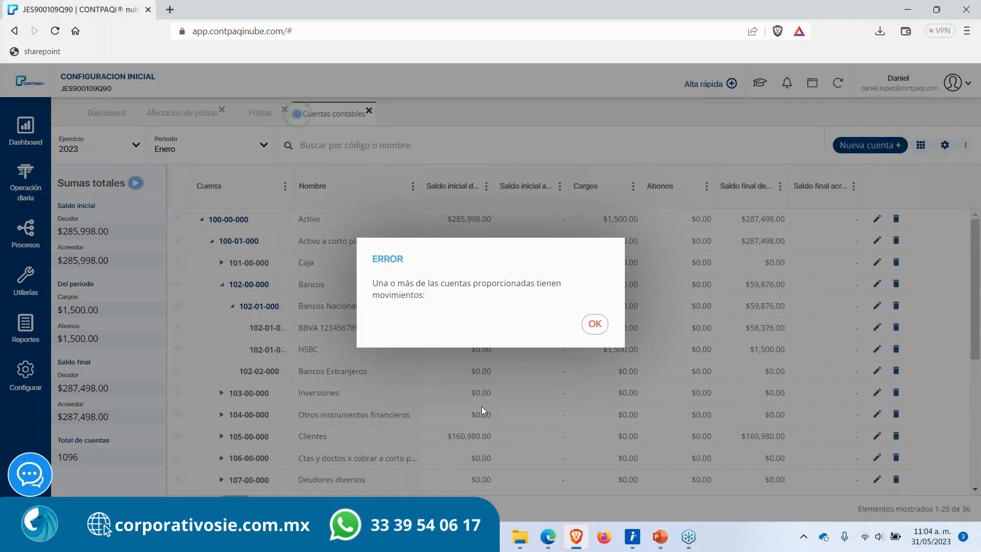
{"action": "left_click", "coordinate": [596, 333]}
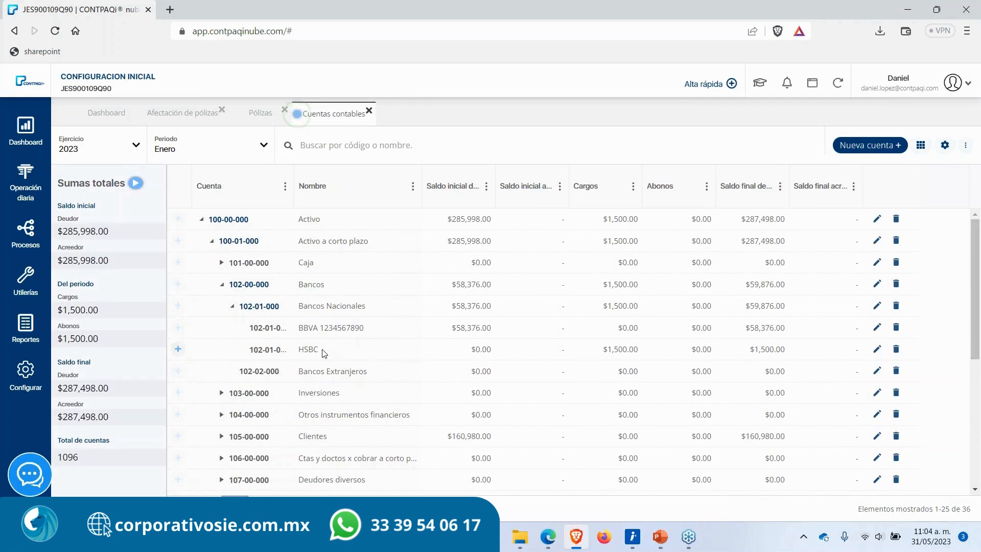
{"action": "left_click_drag", "start_coordinate": [318, 349], "coordinate": [299, 349]}
{"action": "left_click", "coordinate": [327, 351]}
{"action": "left_click_drag", "start_coordinate": [301, 349], "coordinate": [330, 354]}
{"action": "left_click_drag", "start_coordinate": [299, 328], "coordinate": [324, 328]}
{"action": "left_click", "coordinate": [340, 355]}
Step: Open the Egresos policy's movements to review the HSBC movement, then close the policy
{"action": "left_click", "coordinate": [258, 113]}
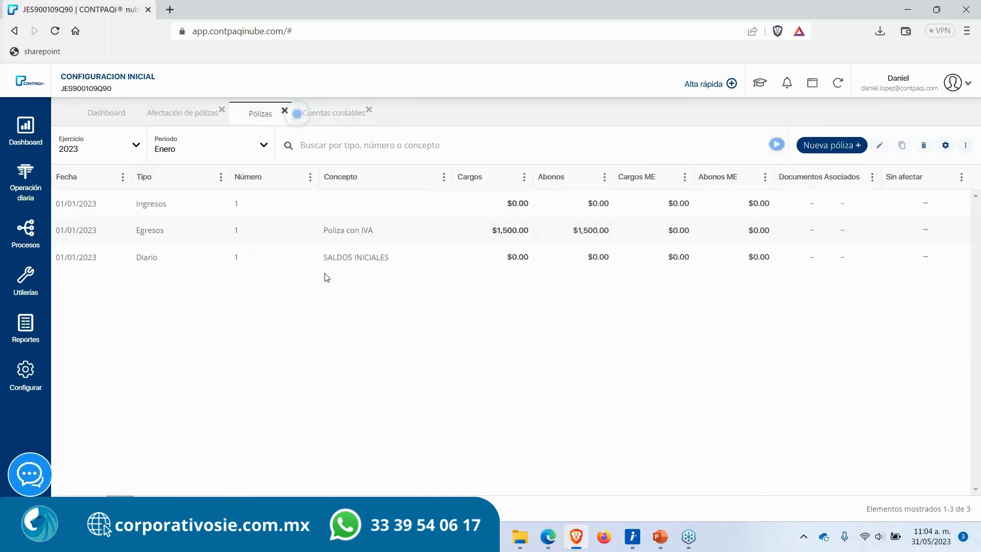
{"action": "double_click", "coordinate": [229, 241]}
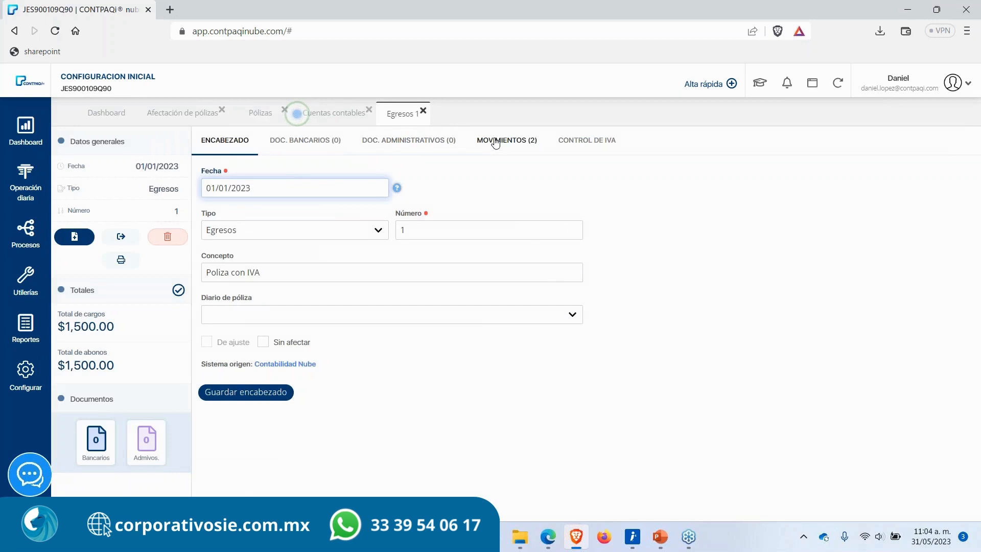
{"action": "left_click", "coordinate": [499, 141]}
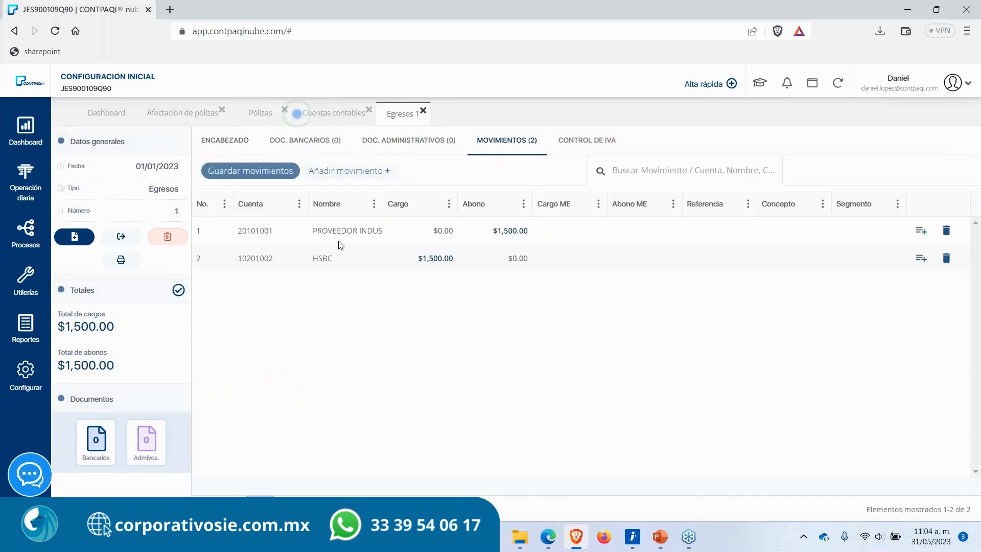
{"action": "double_click", "coordinate": [301, 259]}
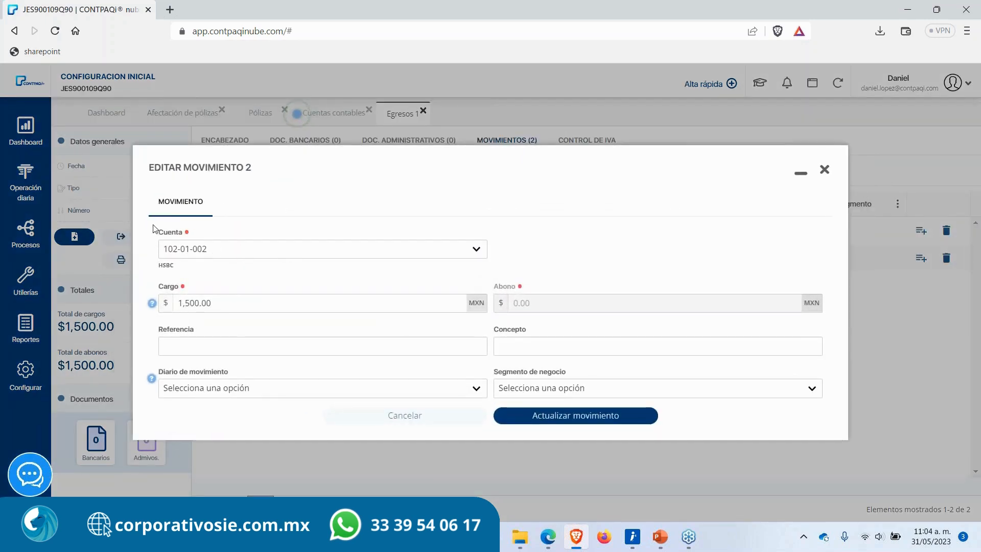
{"action": "left_click_drag", "start_coordinate": [155, 230], "coordinate": [242, 239]}
{"action": "left_click", "coordinate": [241, 238]}
{"action": "left_click", "coordinate": [824, 169]}
{"action": "left_click", "coordinate": [498, 317]}
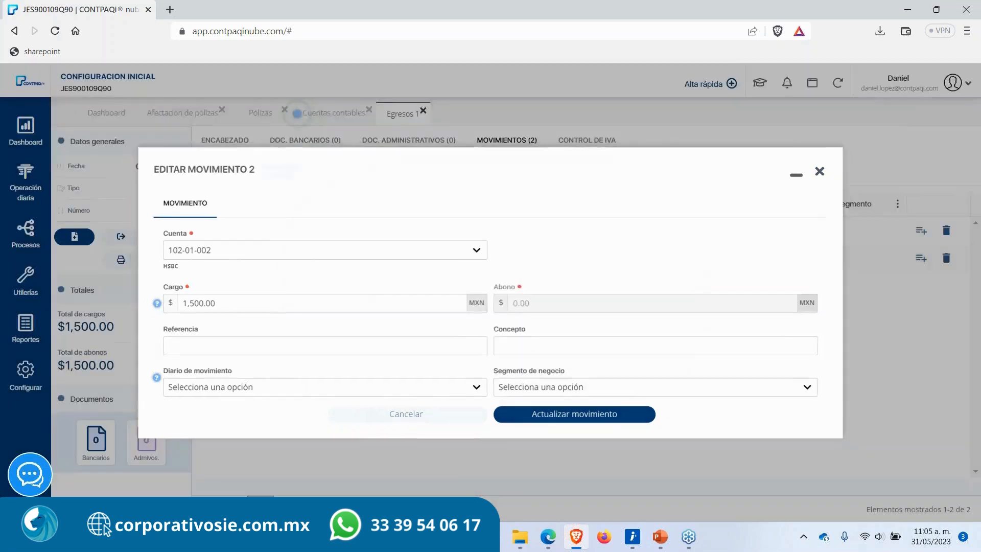
{"action": "left_click", "coordinate": [423, 111]}
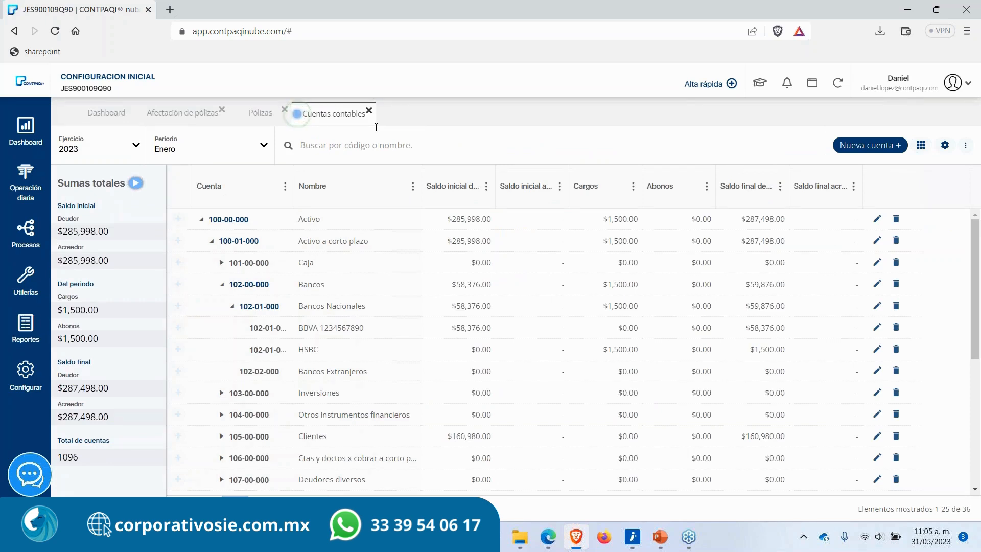
Step: Close the Afectación de pólizas tab and open the Traspaso de auxiliares process
{"action": "left_click", "coordinate": [296, 113]}
{"action": "left_click", "coordinate": [221, 109]}
{"action": "left_click", "coordinate": [21, 241]}
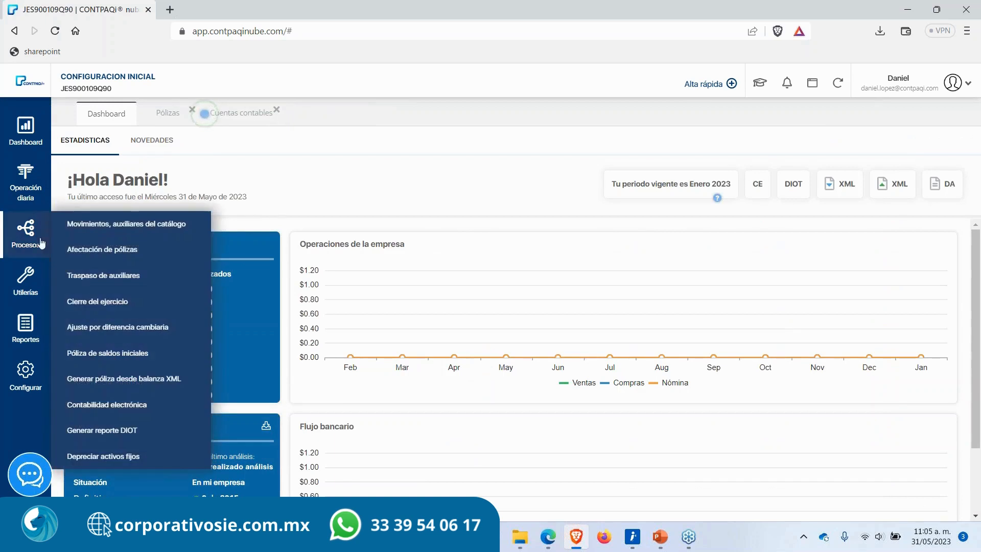
{"action": "left_click", "coordinate": [91, 275]}
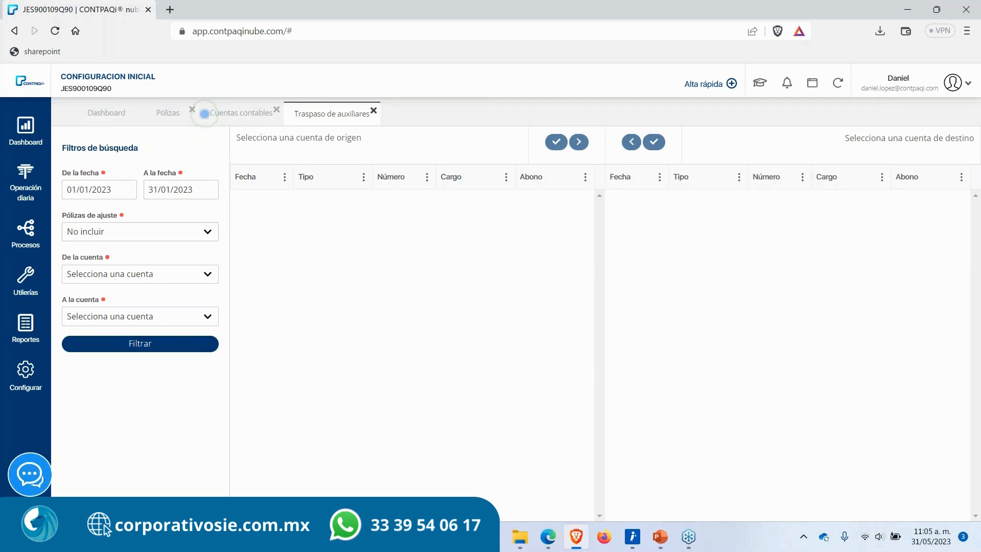
{"action": "left_click", "coordinate": [142, 276]}
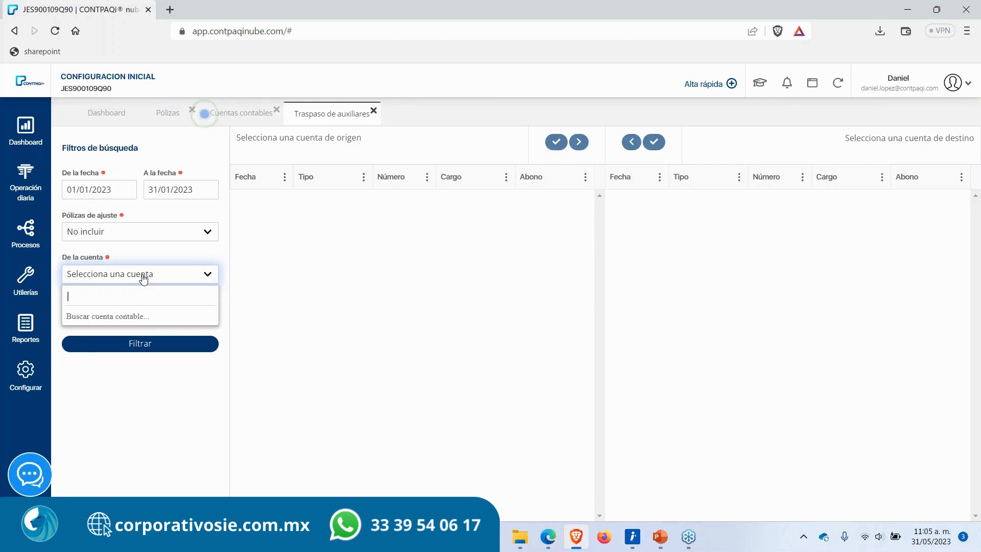
{"action": "type", "text": "hsb"}
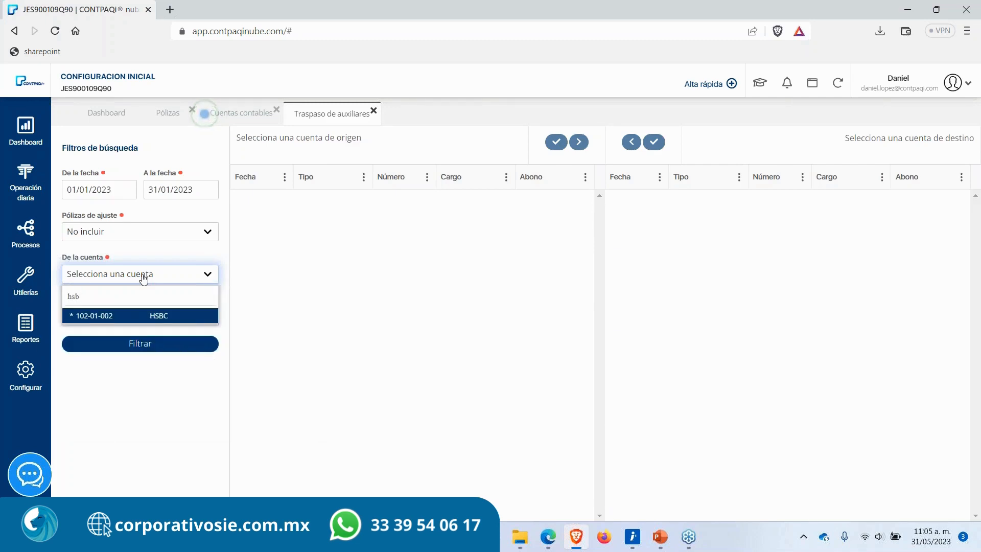
{"action": "key", "text": "Return"}
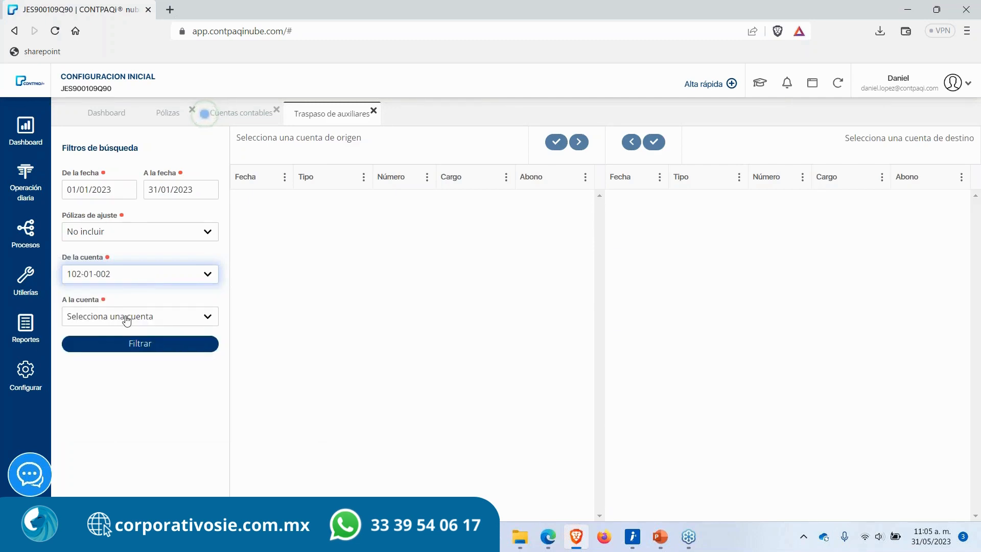
{"action": "left_click", "coordinate": [127, 318]}
{"action": "type", "text": "bbva"}
{"action": "key", "text": "Return"}
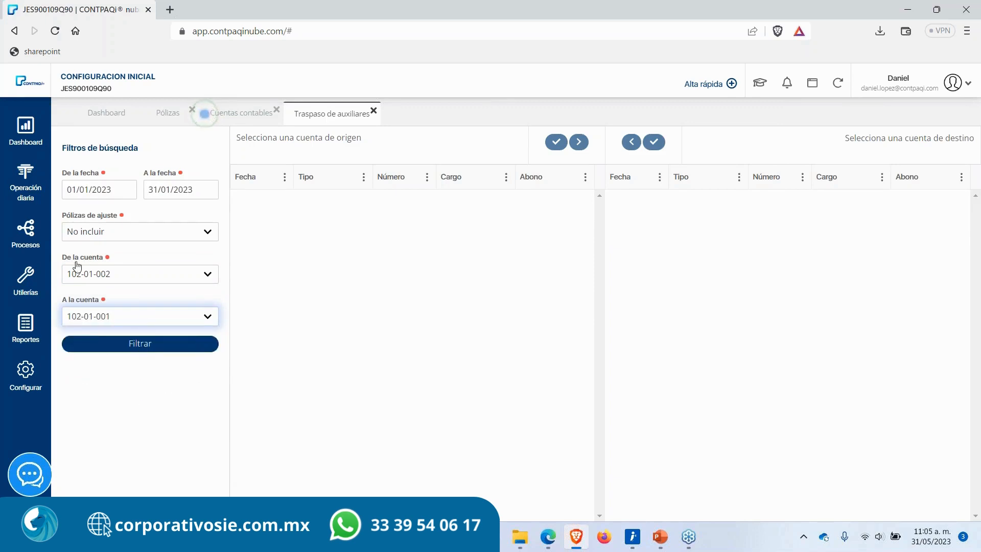
{"action": "left_click", "coordinate": [120, 348]}
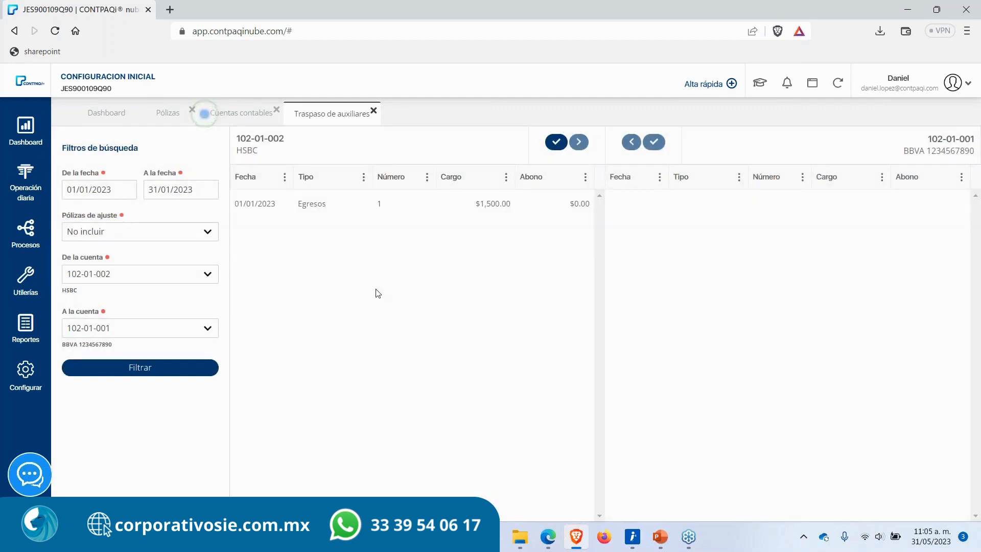
Step: Select the Egresos movement and transfer it from HSBC to the BBVA account, acknowledging the notice
{"action": "left_click", "coordinate": [329, 207]}
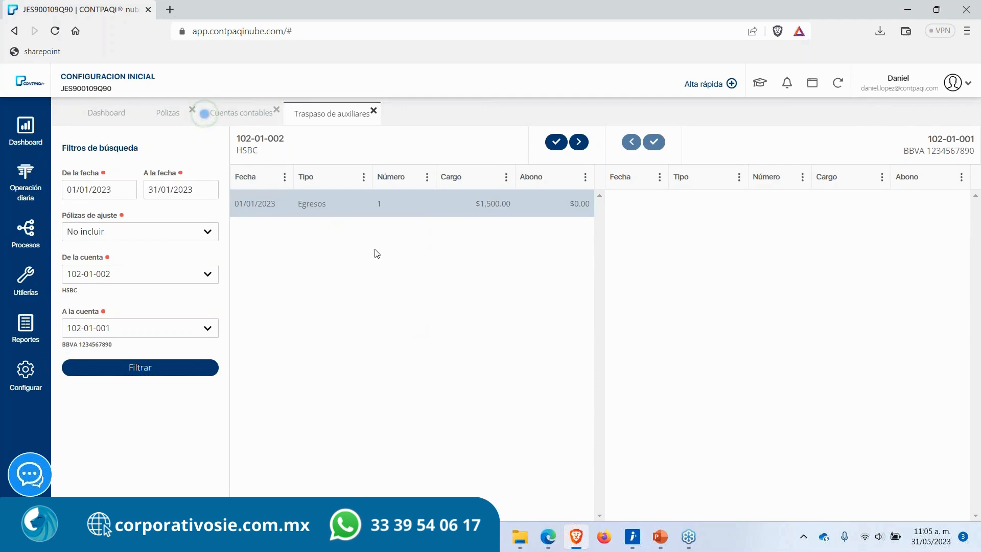
{"action": "left_click", "coordinate": [580, 144]}
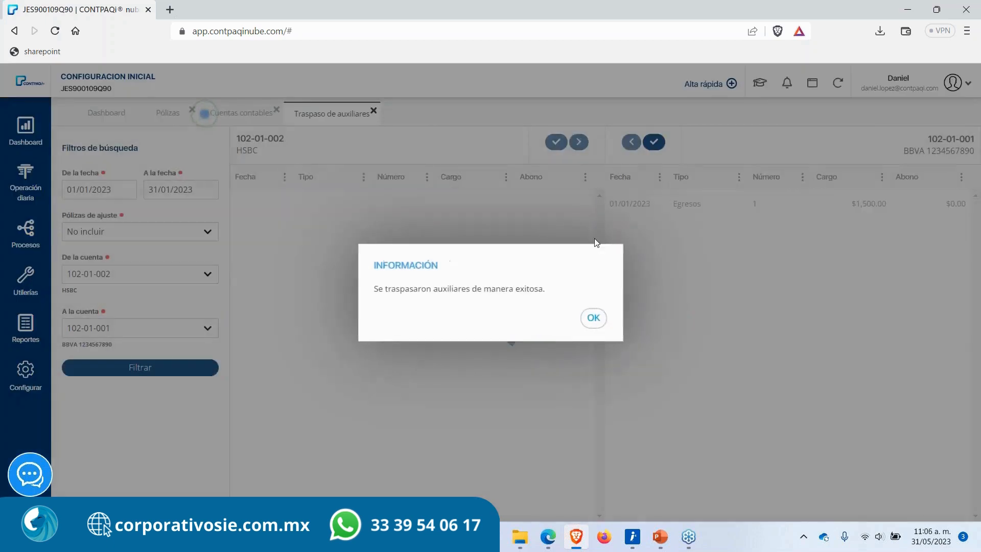
{"action": "left_click", "coordinate": [593, 318]}
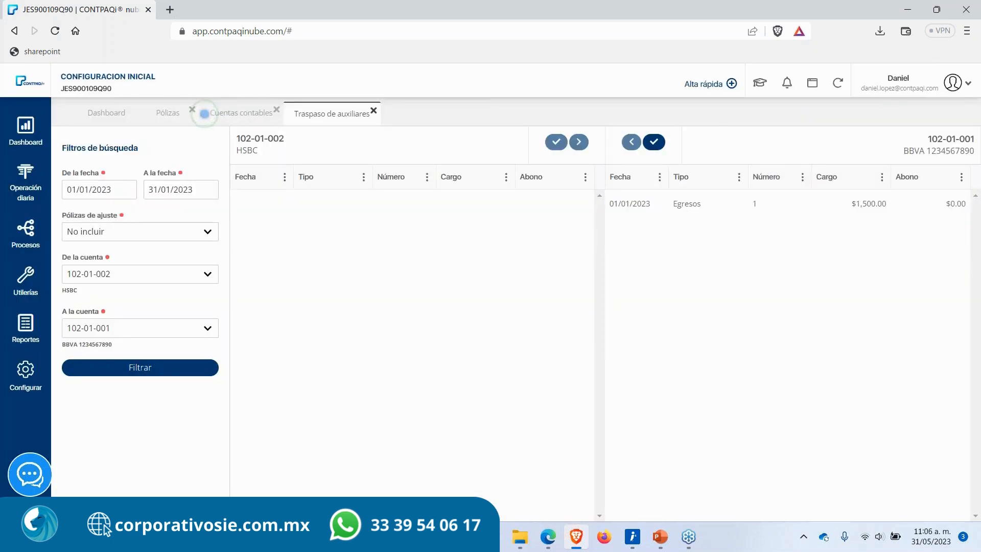
{"action": "left_click_drag", "start_coordinate": [236, 140], "coordinate": [289, 140]}
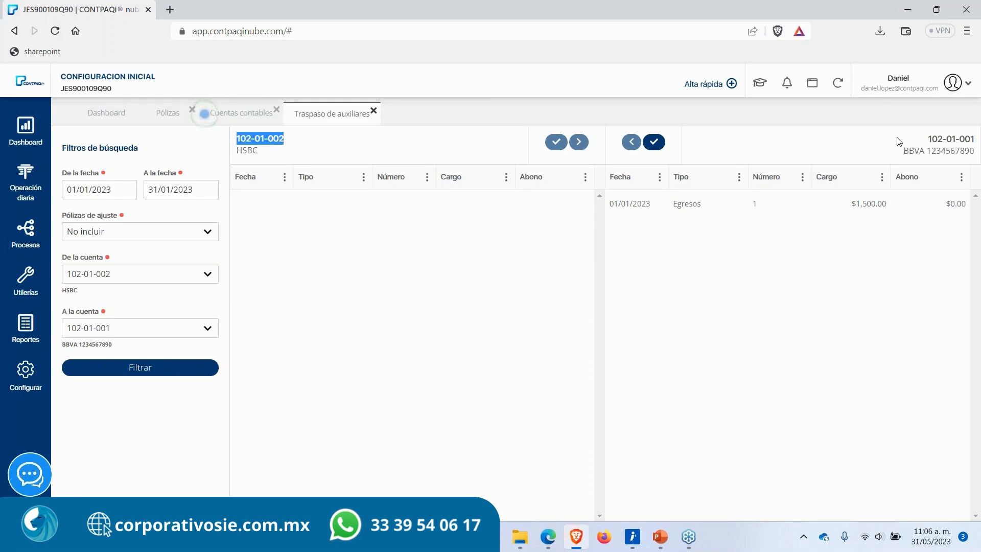
{"action": "left_click", "coordinate": [957, 143]}
{"action": "left_click_drag", "start_coordinate": [926, 138], "coordinate": [970, 155]}
{"action": "left_click", "coordinate": [749, 374]}
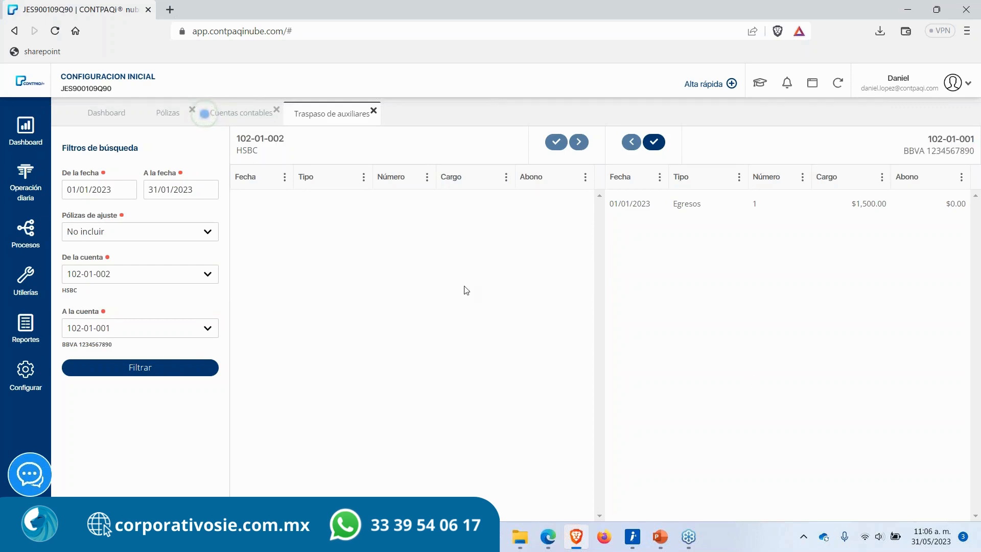
Step: Refresh the accounts catalog and expand Bancos Nacionales to review HSBC and BBVA charges
{"action": "left_click", "coordinate": [243, 120]}
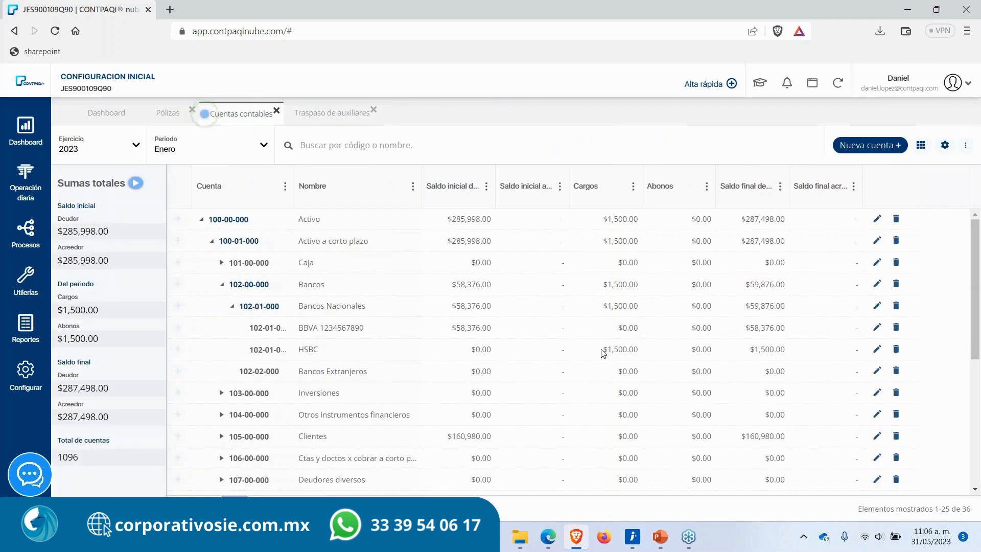
{"action": "left_click_drag", "start_coordinate": [601, 351], "coordinate": [647, 352]}
{"action": "left_click_drag", "start_coordinate": [606, 331], "coordinate": [649, 333]}
{"action": "left_click", "coordinate": [838, 84]}
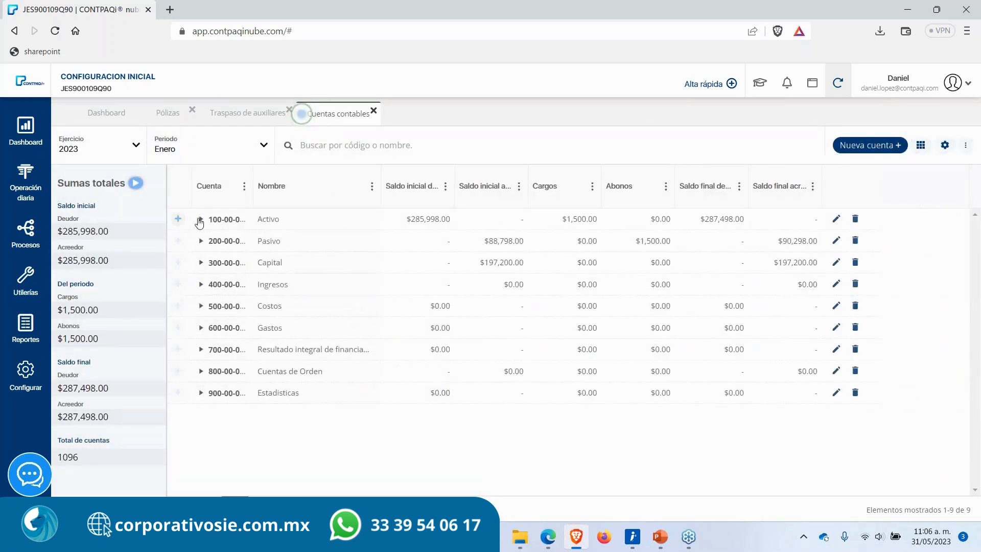
{"action": "left_click", "coordinate": [200, 219]}
{"action": "left_click", "coordinate": [211, 242]}
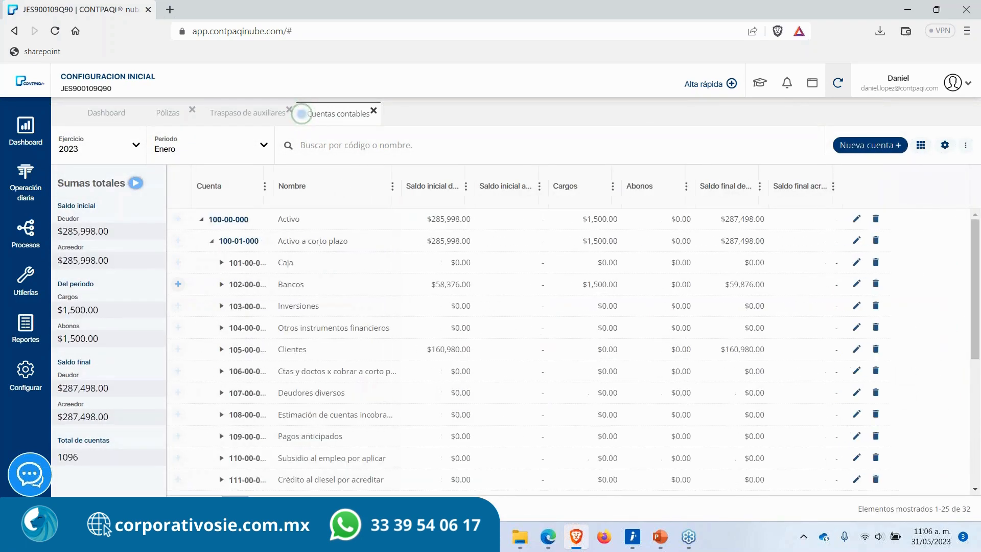
{"action": "left_click", "coordinate": [222, 285]}
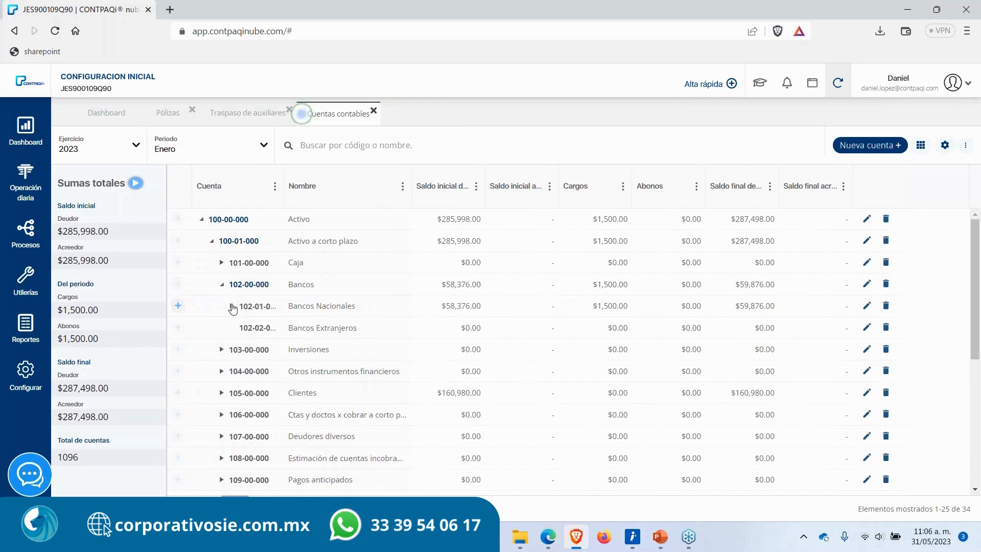
{"action": "left_click", "coordinate": [232, 306]}
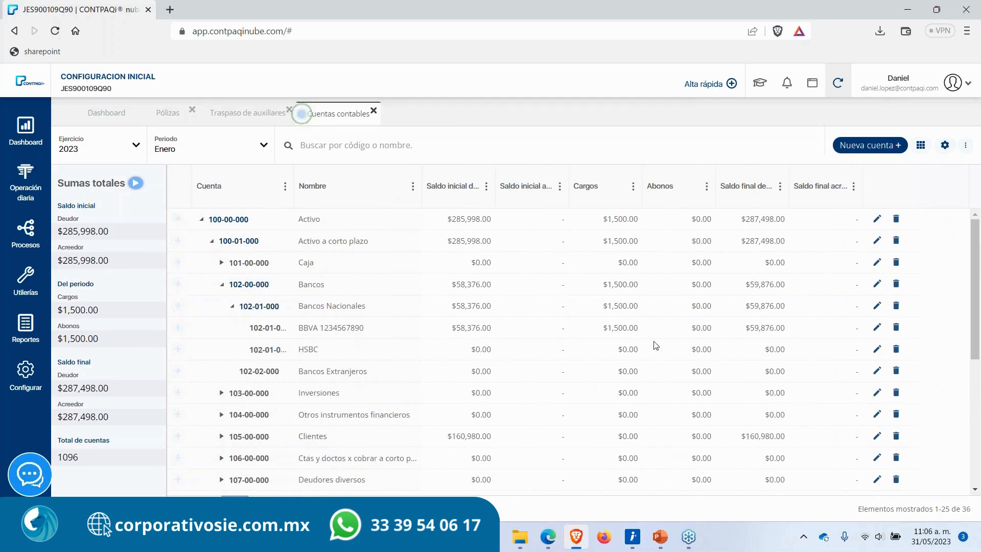
{"action": "mouse_move", "coordinate": [653, 345]}
{"action": "left_mouse_down"}
{"action": "mouse_move", "coordinate": [604, 351]}
{"action": "mouse_move", "coordinate": [649, 333]}
{"action": "left_mouse_up"}
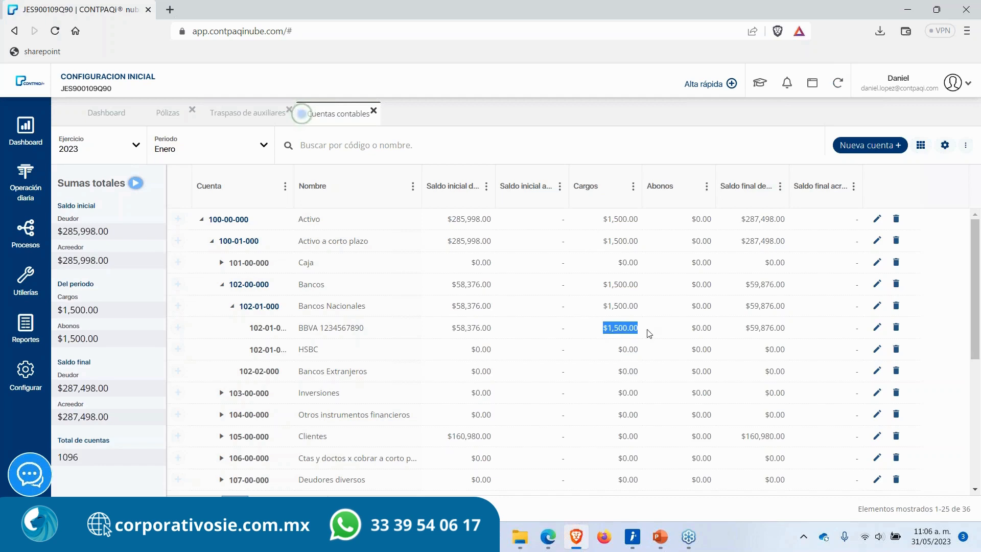
{"action": "left_click", "coordinate": [649, 333]}
Step: Open the Egresos policy's movements to check the transferred account, then close the policy
{"action": "left_click", "coordinate": [164, 117]}
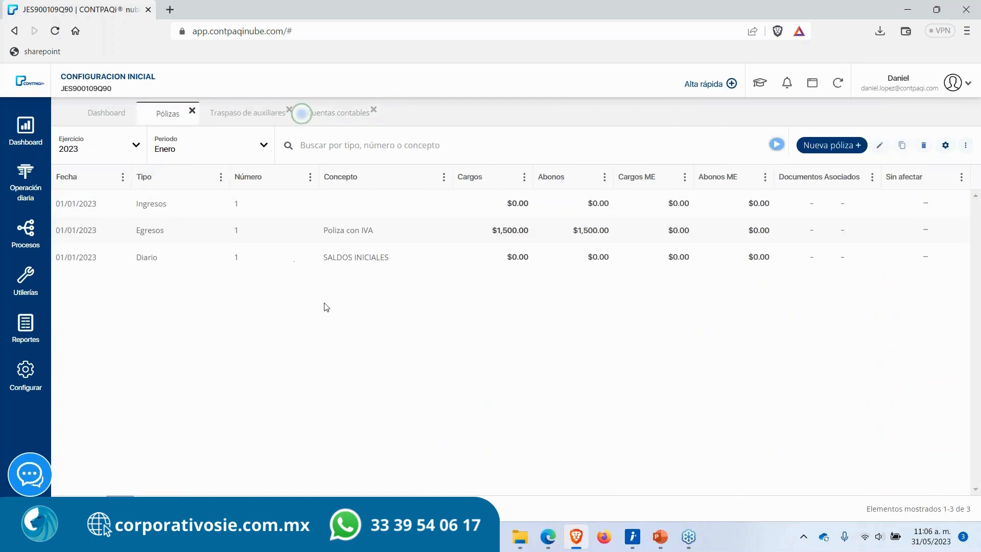
{"action": "double_click", "coordinate": [361, 233]}
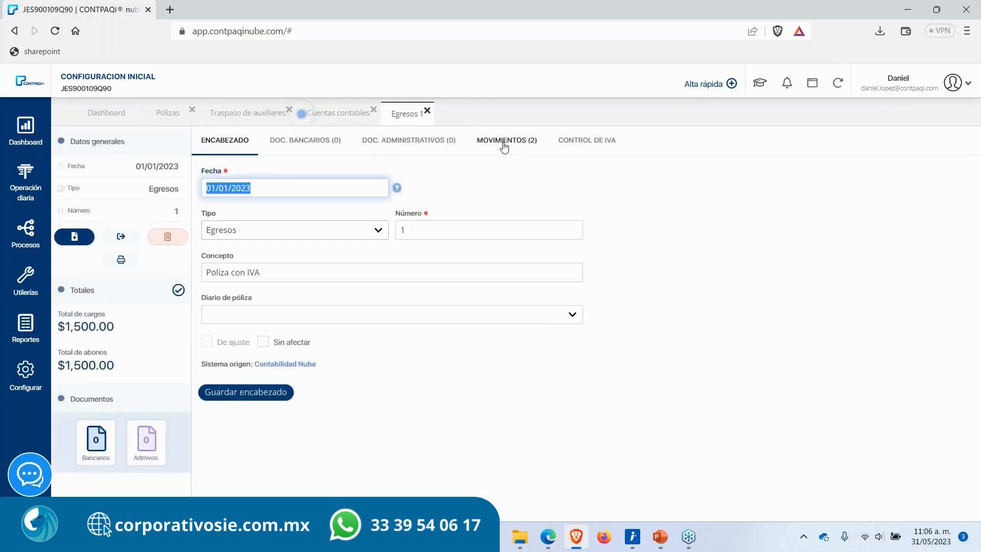
{"action": "left_click", "coordinate": [504, 143]}
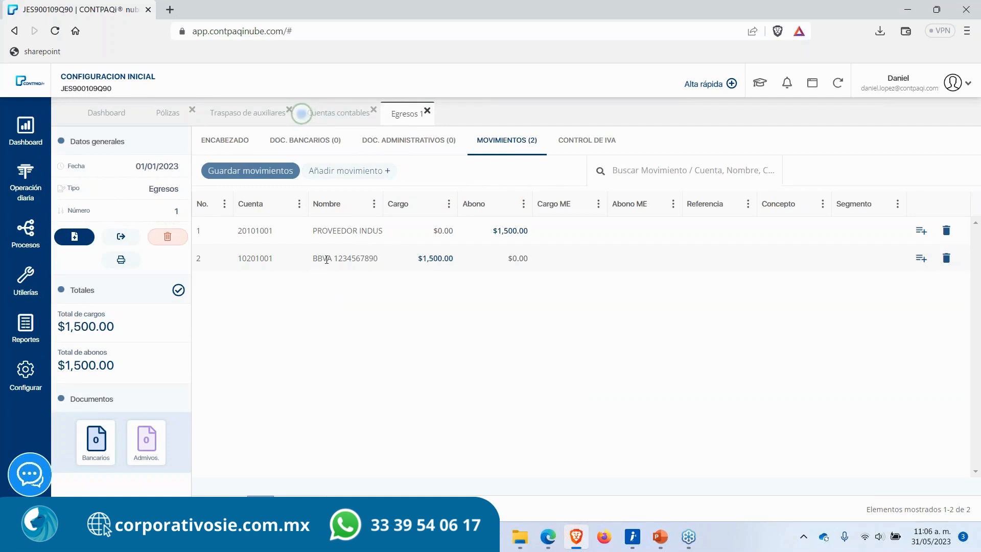
{"action": "left_click_drag", "start_coordinate": [326, 259], "coordinate": [370, 258]}
{"action": "left_click", "coordinate": [427, 111]}
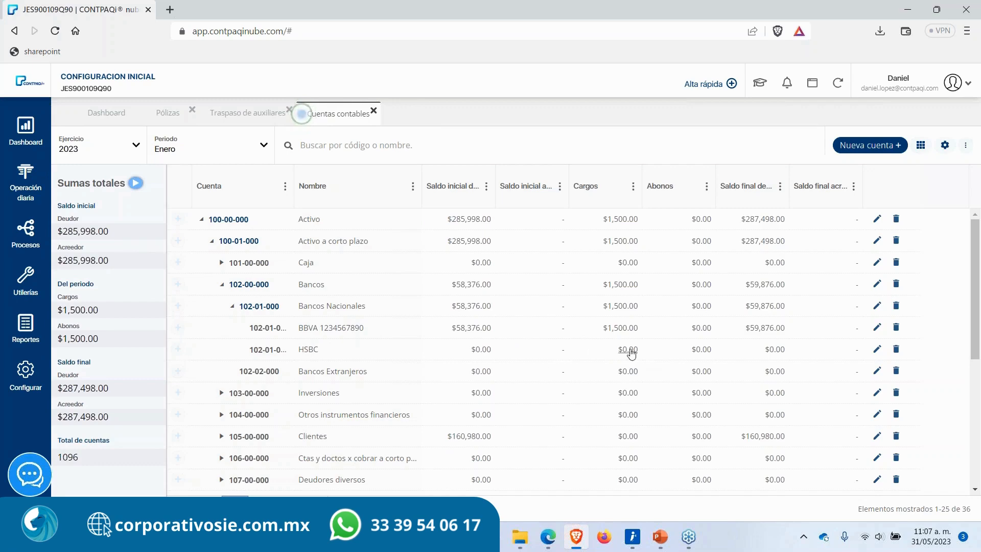
Step: Delete the HSBC account from the catalog, then close the Cuentas contables, Traspaso de auxiliares and Pólizas tabs
{"action": "left_click", "coordinate": [896, 349]}
{"action": "left_click", "coordinate": [437, 319]}
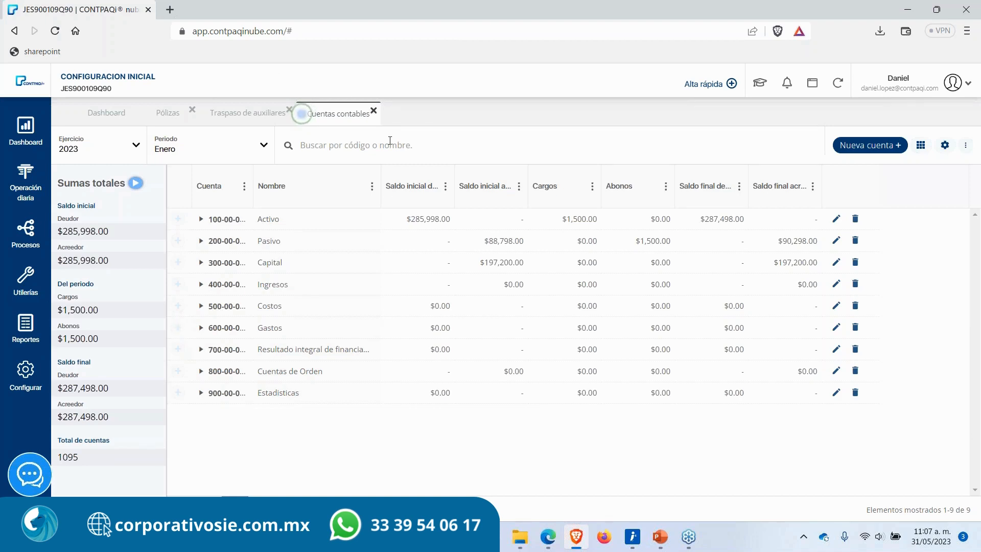
{"action": "left_click", "coordinate": [373, 111]}
{"action": "left_click", "coordinate": [289, 109]}
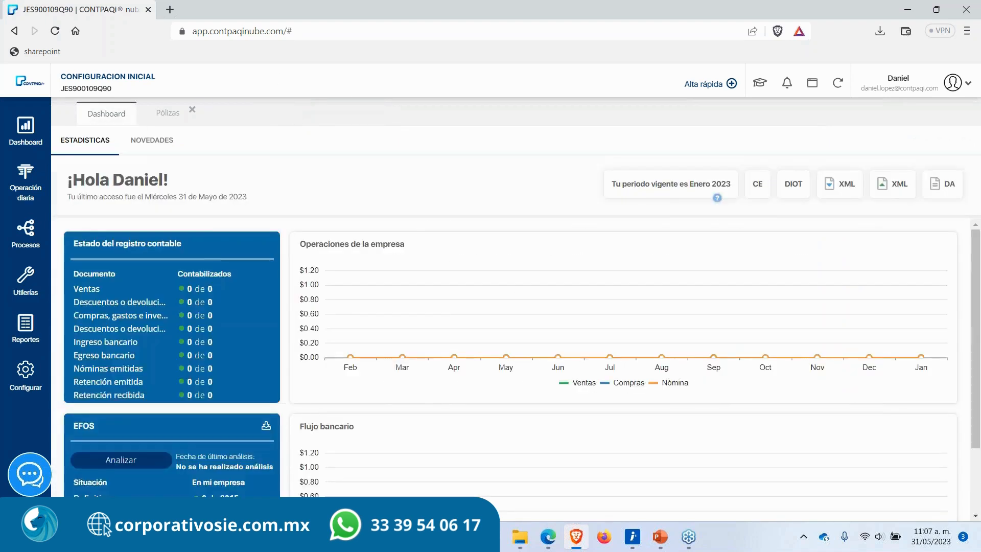
{"action": "left_click", "coordinate": [192, 110]}
Step: Switch to PowerPoint and run the slide show from the Póliza de saldos iniciales slide, advancing one slide
{"action": "left_click", "coordinate": [660, 537]}
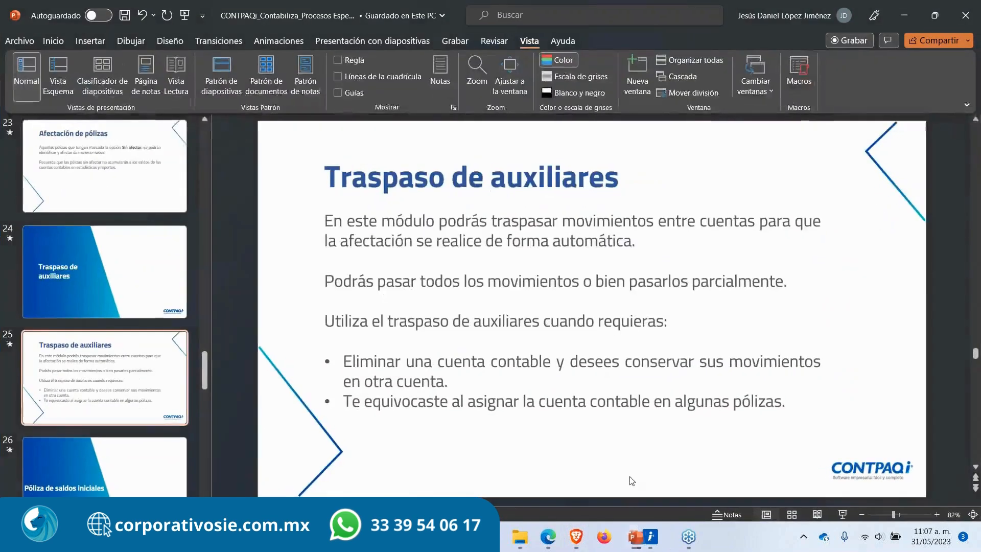
{"action": "left_click", "coordinate": [140, 469]}
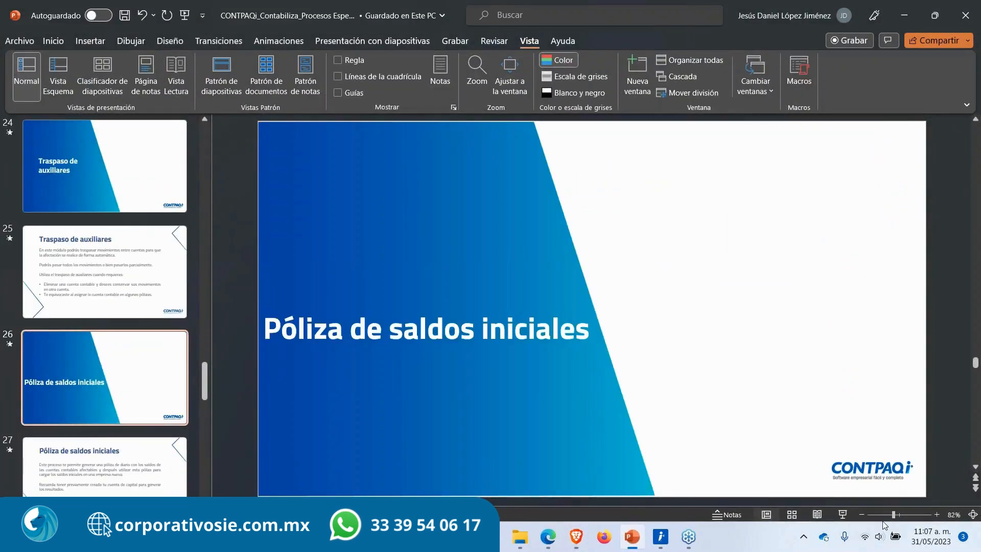
{"action": "left_click", "coordinate": [848, 513]}
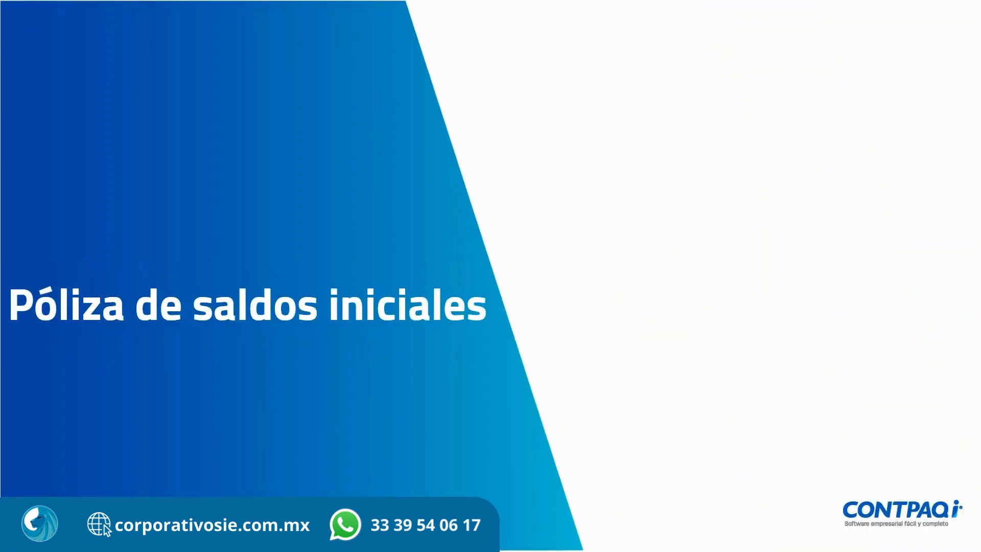
{"action": "key", "text": "Right"}
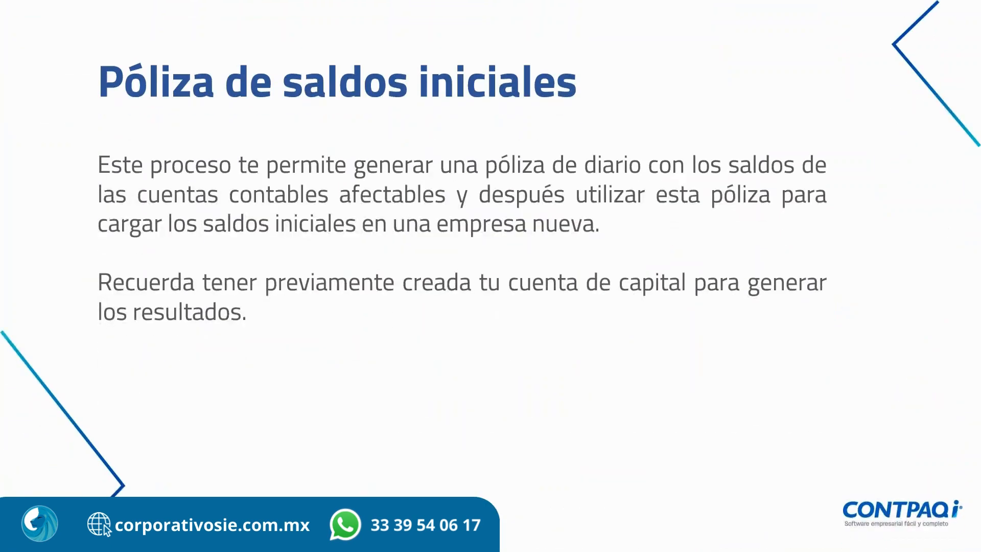
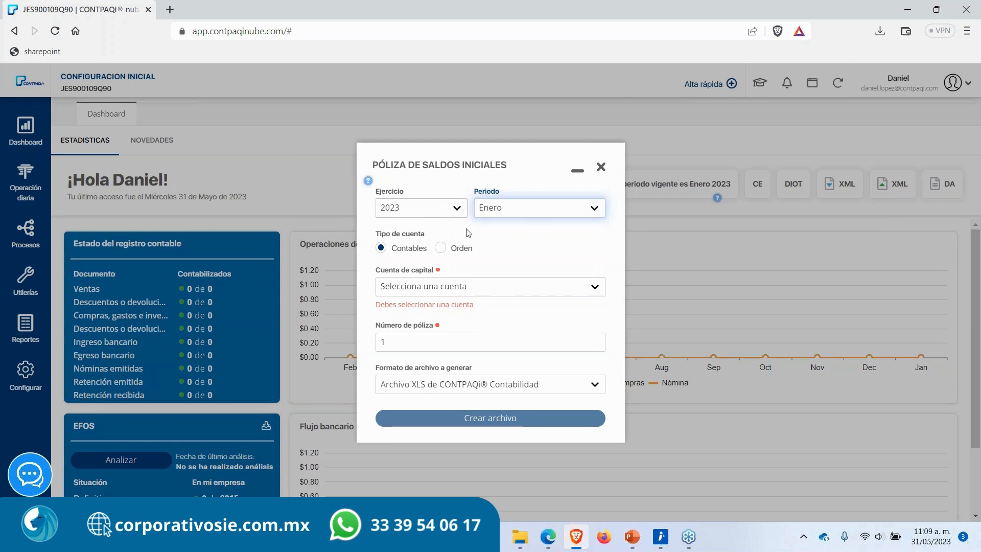
Step: Choose 301-02-000 Capital variable as the capital account for the opening balances policy
{"action": "left_click", "coordinate": [485, 288]}
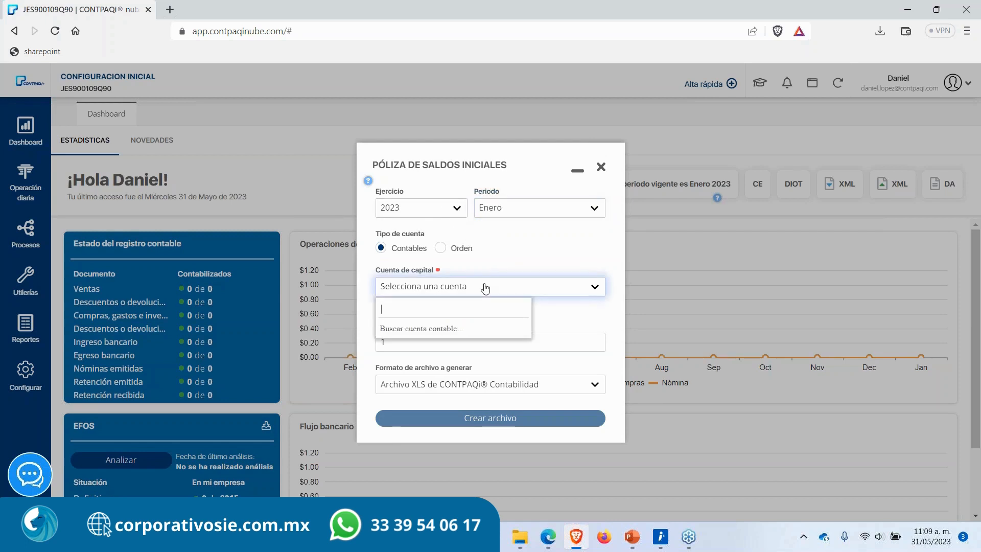
{"action": "type", "text": "cap"}
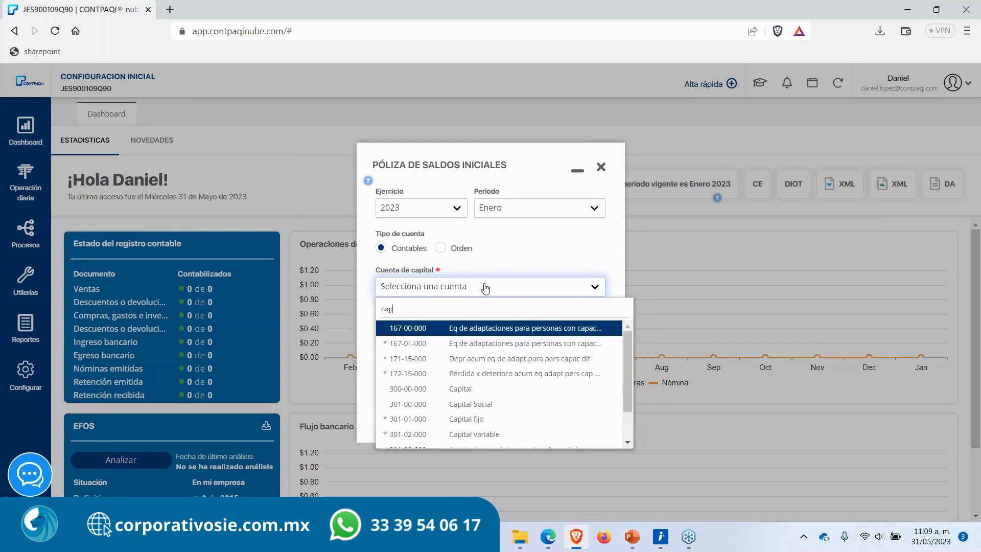
{"action": "type", "text": "i"}
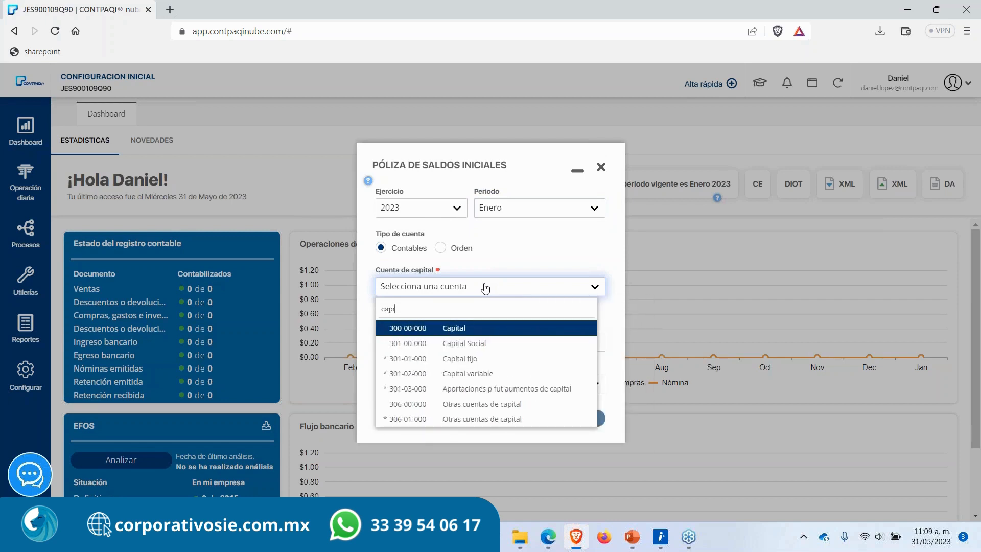
{"action": "key", "text": "Down"}
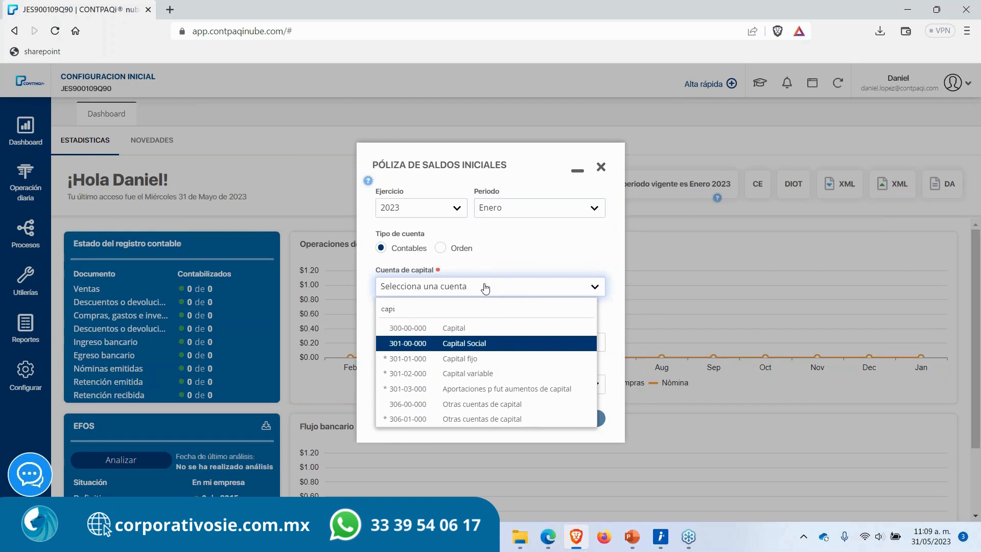
{"action": "key", "text": "Down"}
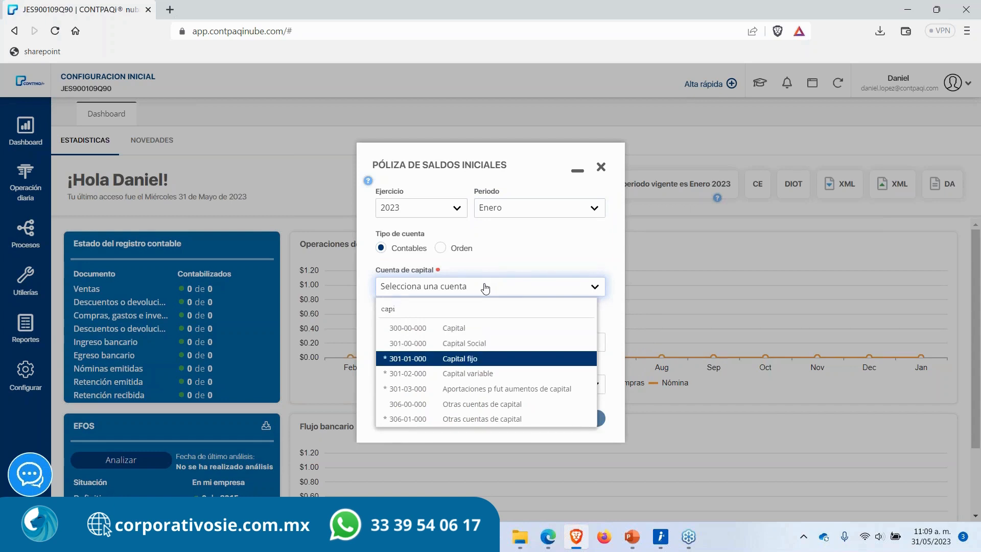
{"action": "key", "text": "Down"}
{"action": "key", "text": "Return"}
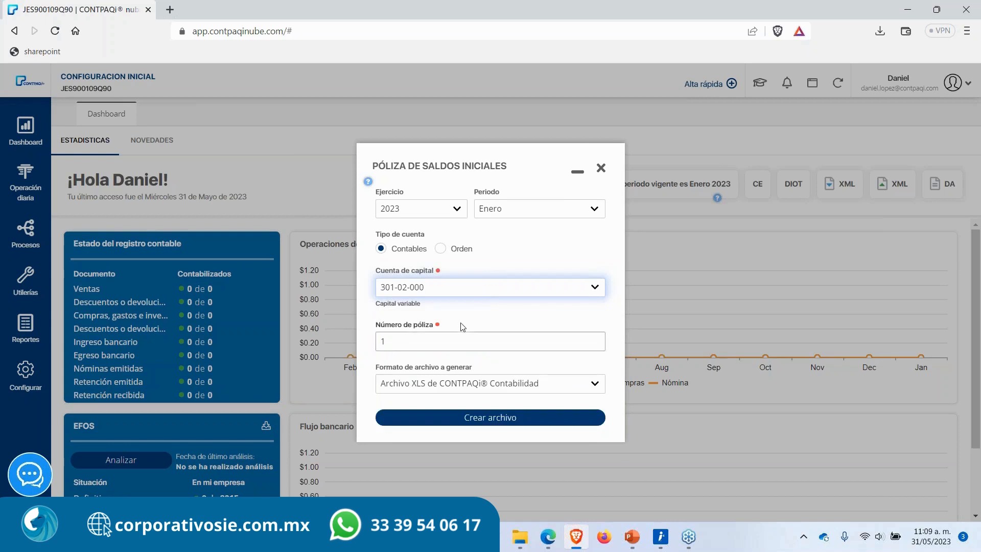
{"action": "key", "text": "Tab"}
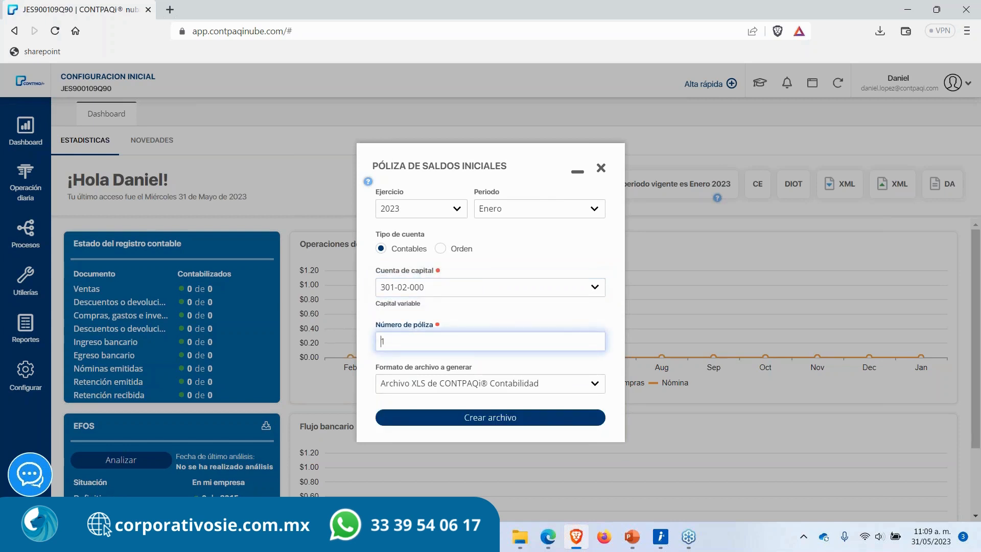
Step: Generate the policy as an XLS file of CONTPAQi Contabilidad, save it to the Desktop, and close the dialog
{"action": "left_click", "coordinate": [366, 329]}
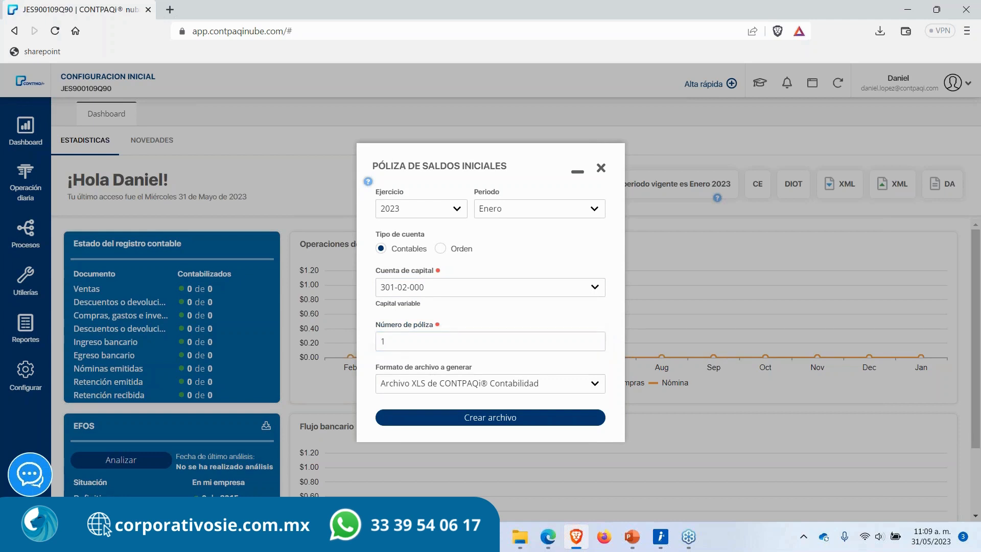
{"action": "left_click", "coordinate": [435, 386]}
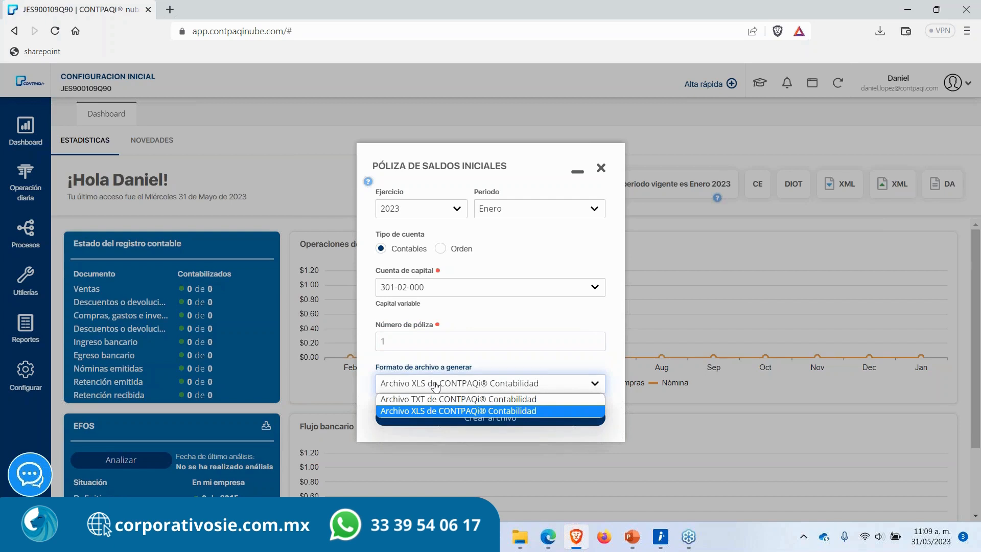
{"action": "left_click", "coordinate": [424, 412]}
{"action": "left_click", "coordinate": [440, 417]}
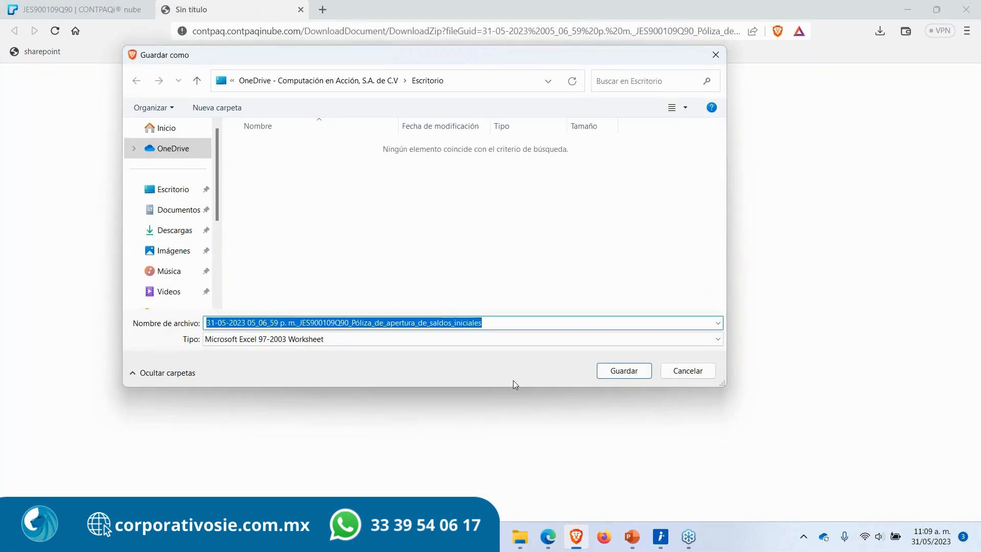
{"action": "left_click", "coordinate": [628, 372]}
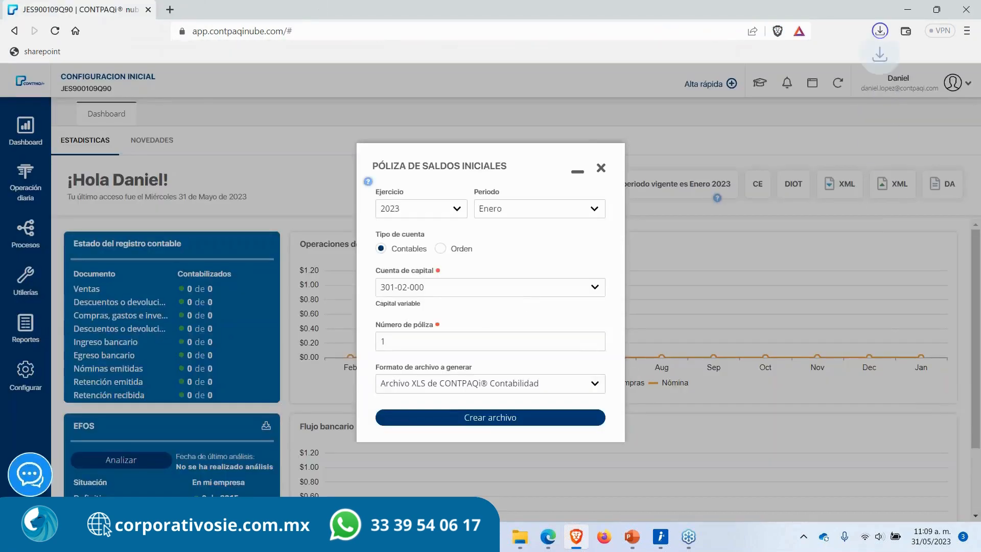
{"action": "left_click", "coordinate": [601, 167]}
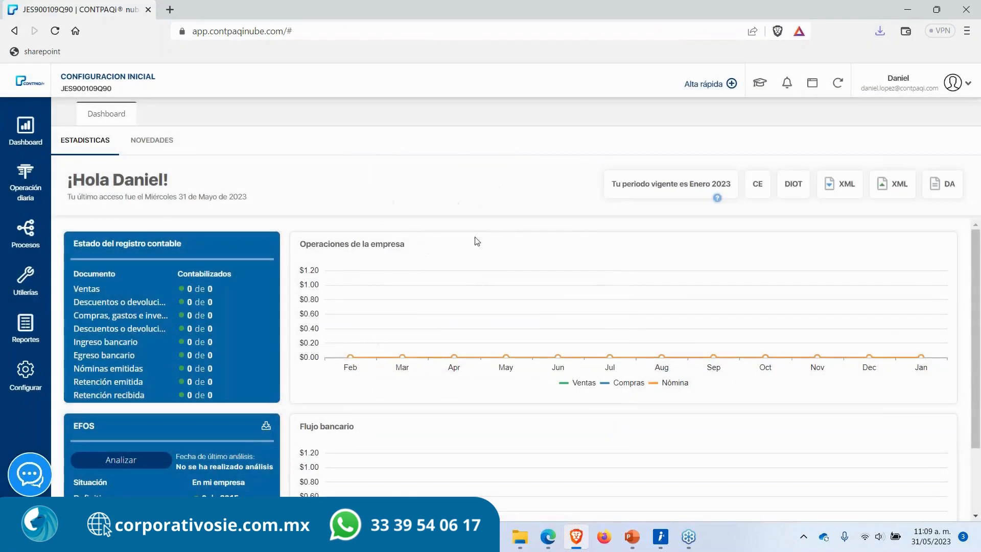
Step: Show the desktop and refresh it to reveal the downloaded policy spreadsheet
{"action": "key", "text": "super+d"}
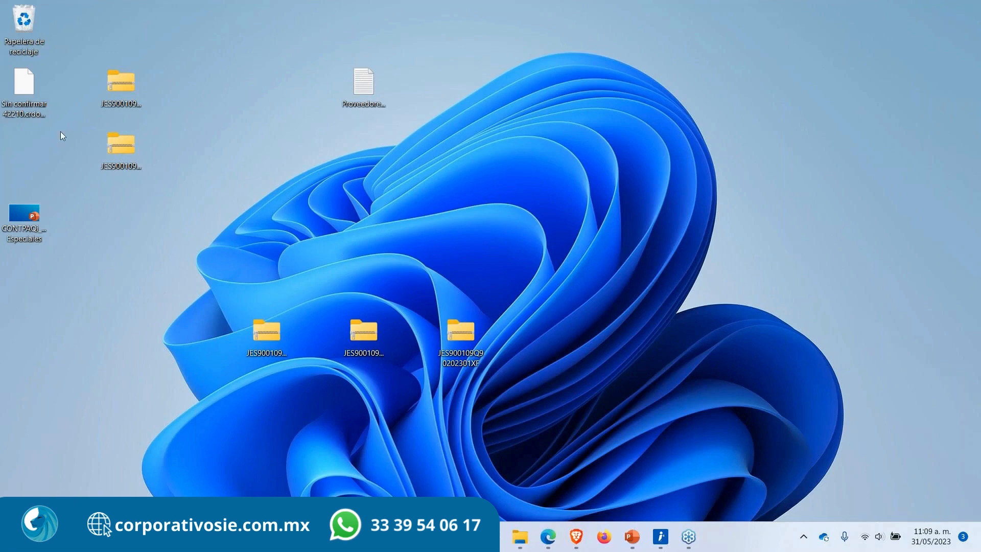
{"action": "left_click_drag", "start_coordinate": [31, 94], "coordinate": [560, 110]}
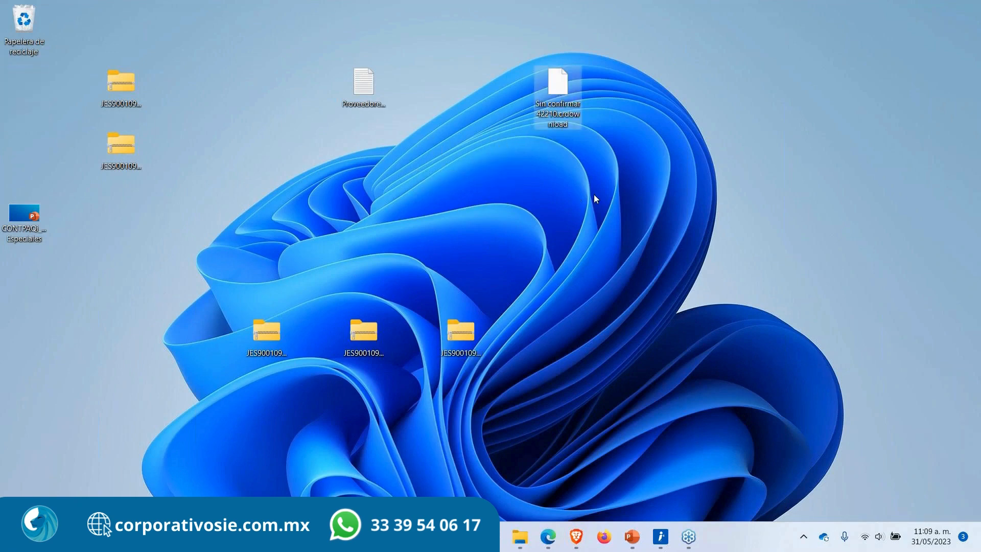
{"action": "left_click", "coordinate": [594, 195]}
{"action": "right_click", "coordinate": [595, 197]}
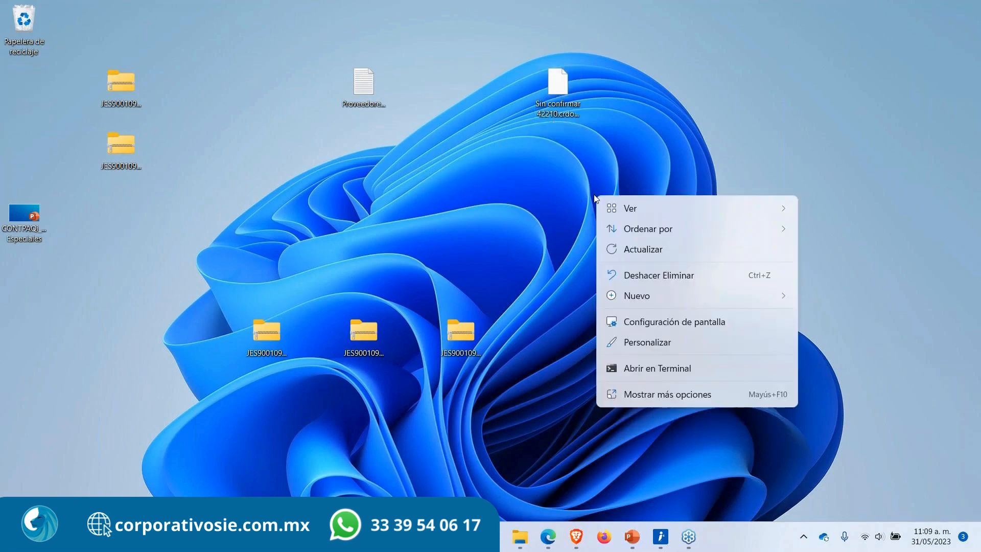
{"action": "left_click", "coordinate": [662, 247]}
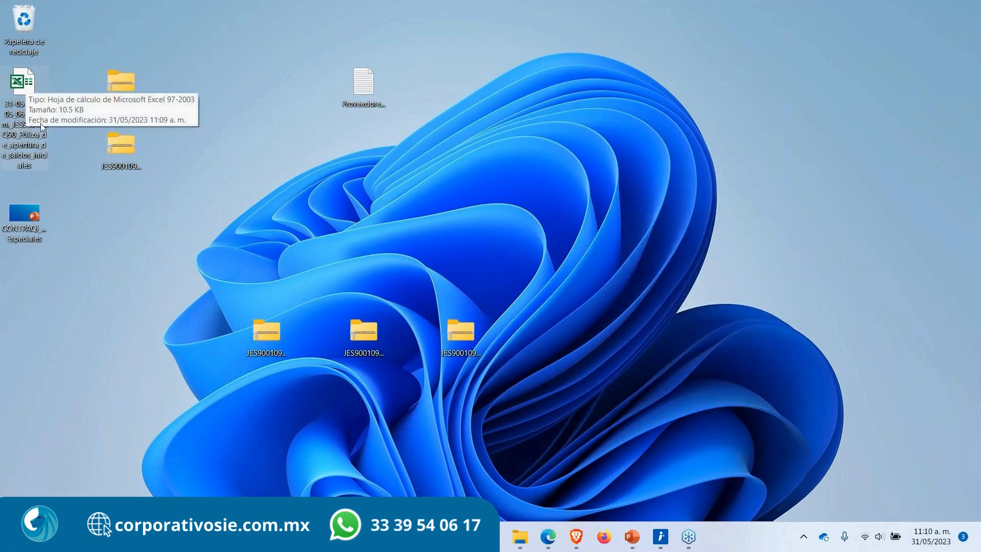
Step: Open the downloaded policy spreadsheet with editing enabled and widen its columns for reading
{"action": "double_click", "coordinate": [27, 89]}
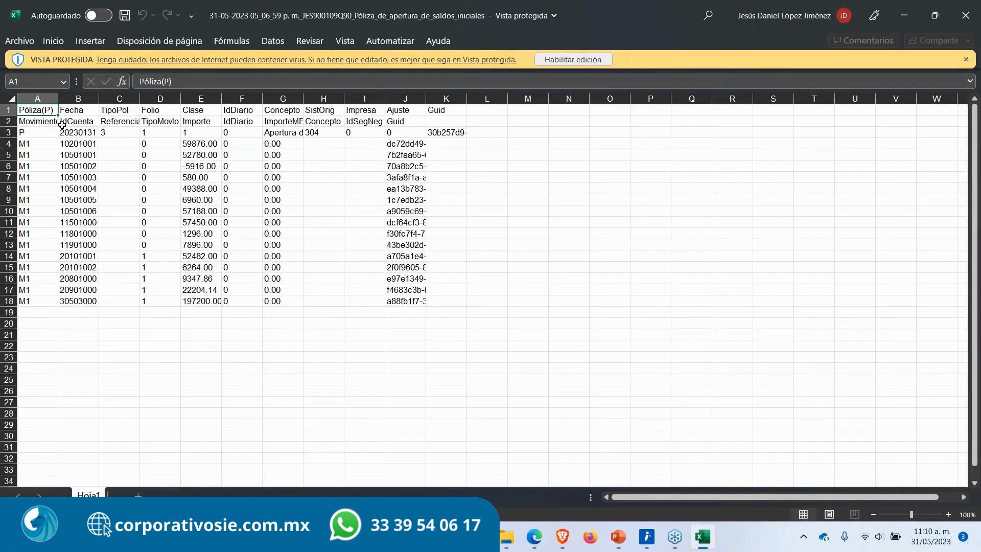
{"action": "left_click", "coordinate": [573, 59]}
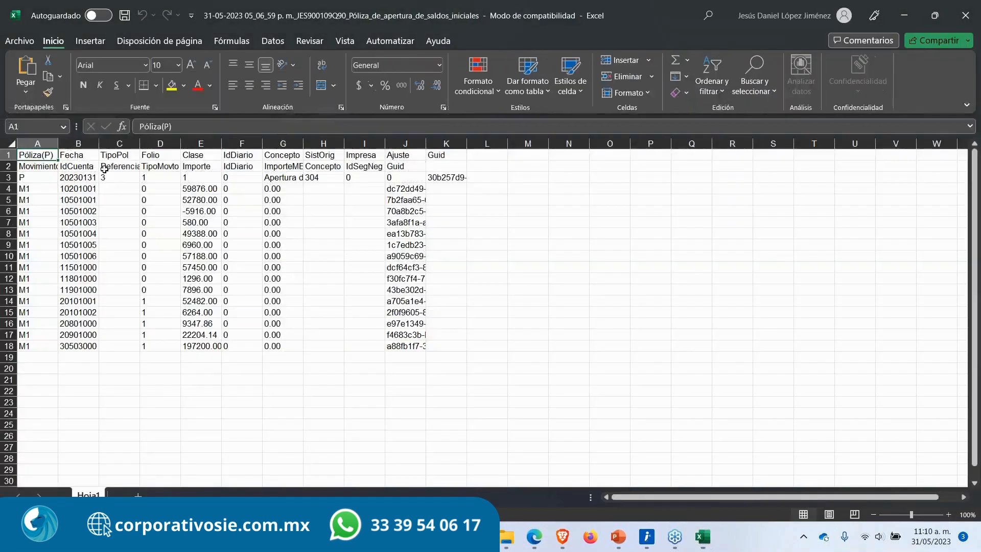
{"action": "left_click_drag", "start_coordinate": [99, 144], "coordinate": [388, 144]}
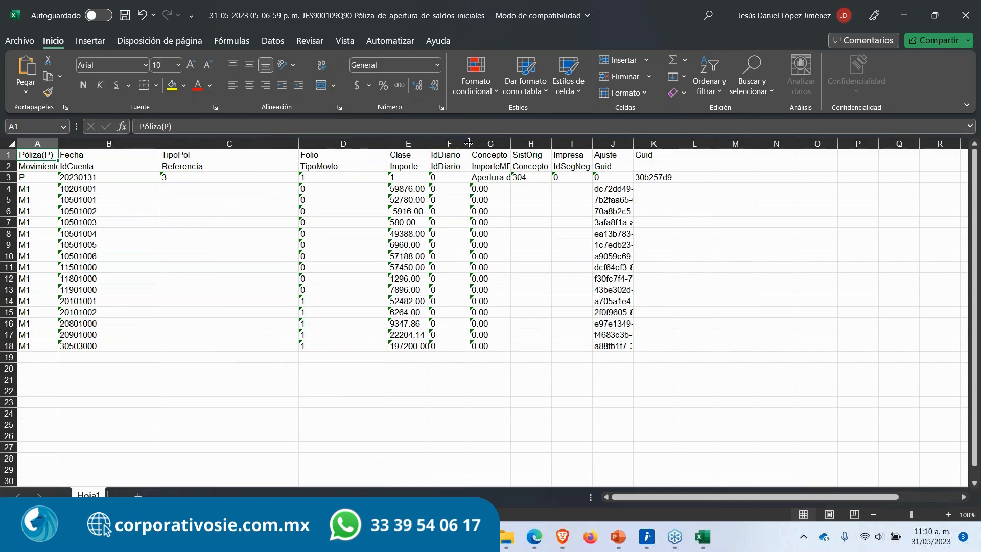
{"action": "left_click_drag", "start_coordinate": [470, 143], "coordinate": [489, 147]}
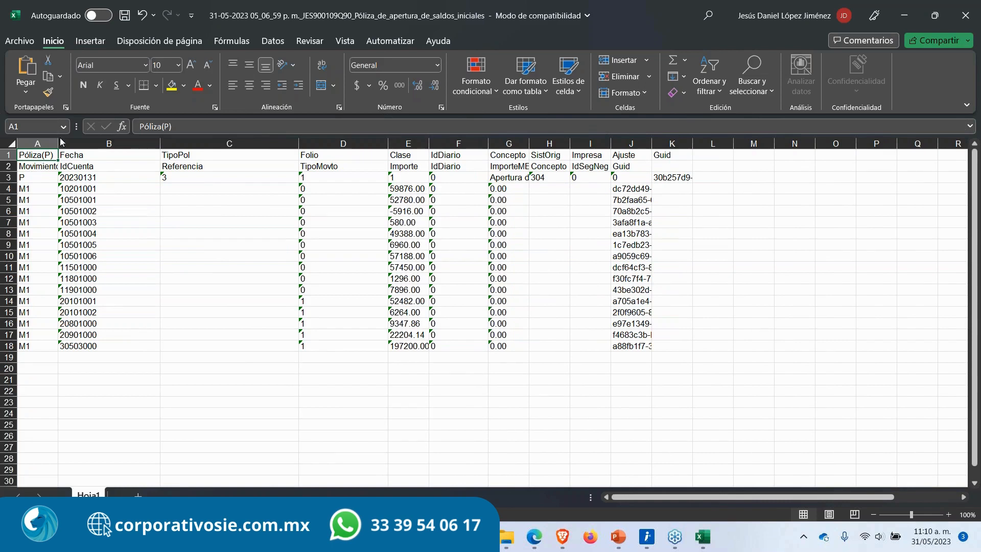
{"action": "left_click_drag", "start_coordinate": [61, 141], "coordinate": [92, 143]}
Step: Examine the policy row's date and the account codes listed in the IdCuenta column
{"action": "left_click", "coordinate": [22, 178]}
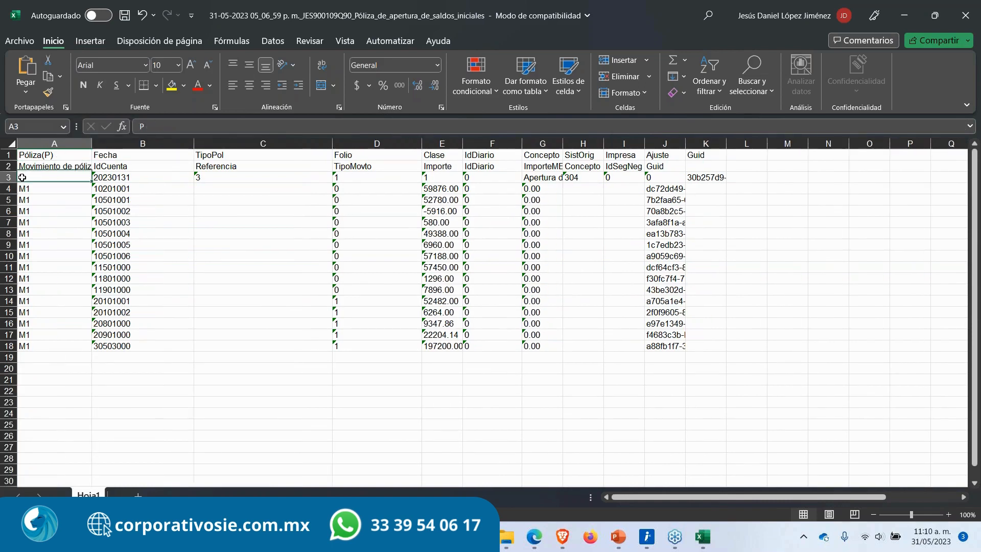
{"action": "left_click_drag", "start_coordinate": [23, 177], "coordinate": [99, 176]}
{"action": "left_click", "coordinate": [137, 176]}
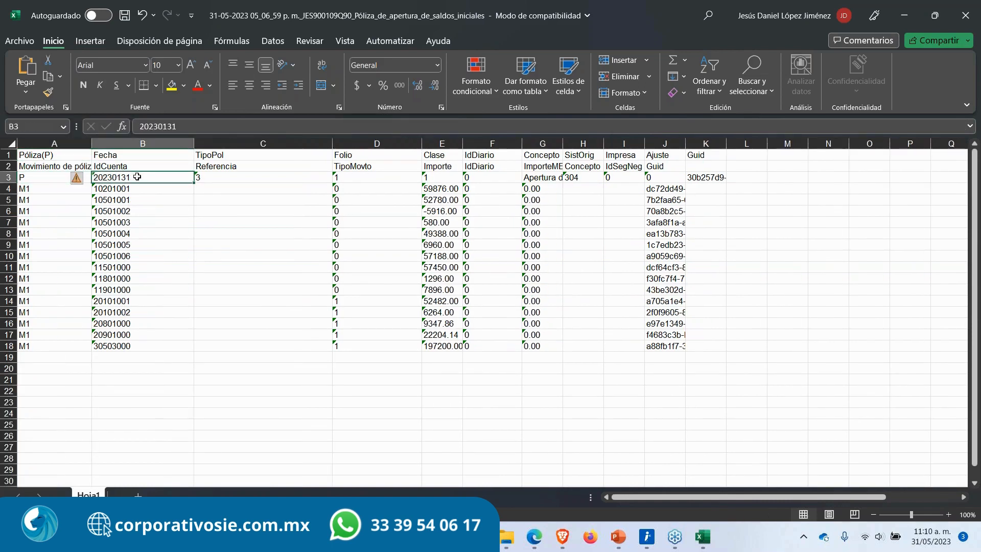
{"action": "double_click", "coordinate": [128, 176]}
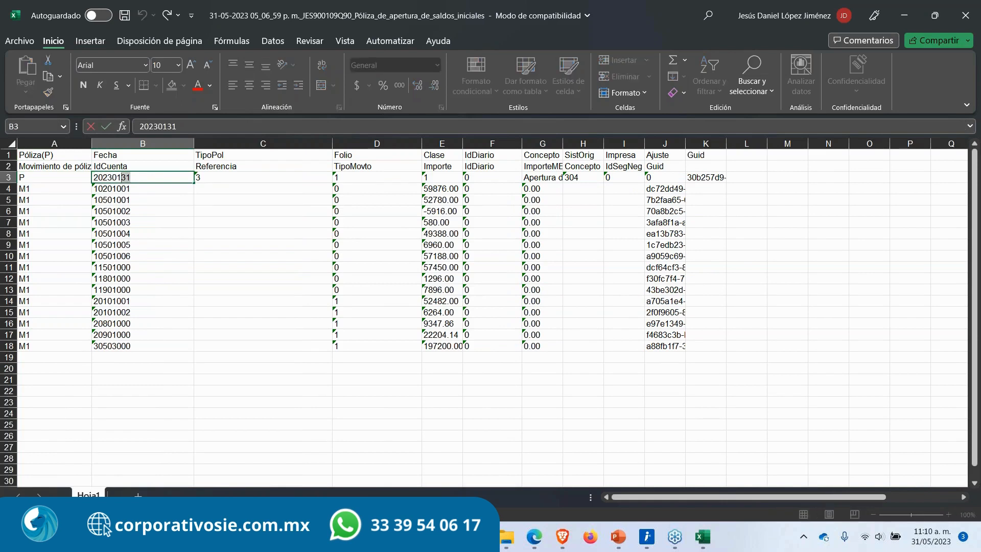
{"action": "key", "text": "shift+Left"}
{"action": "key", "text": "shift+Left"}
{"action": "key", "text": "shift+Left"}
{"action": "key", "text": "shift+Left"}
{"action": "key", "text": "shift+Left"}
{"action": "key", "text": "shift+Left"}
{"action": "left_click", "coordinate": [34, 191]}
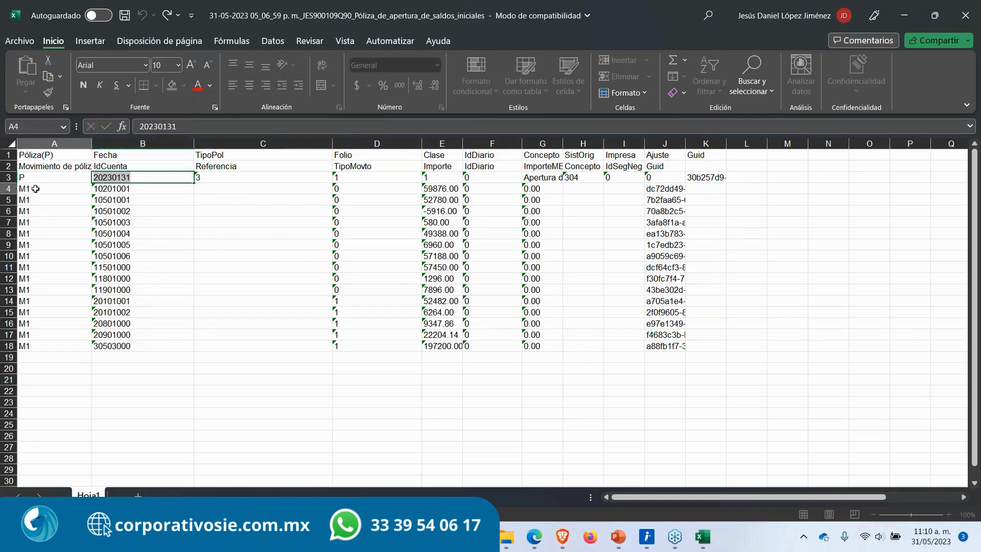
{"action": "left_click", "coordinate": [126, 191]}
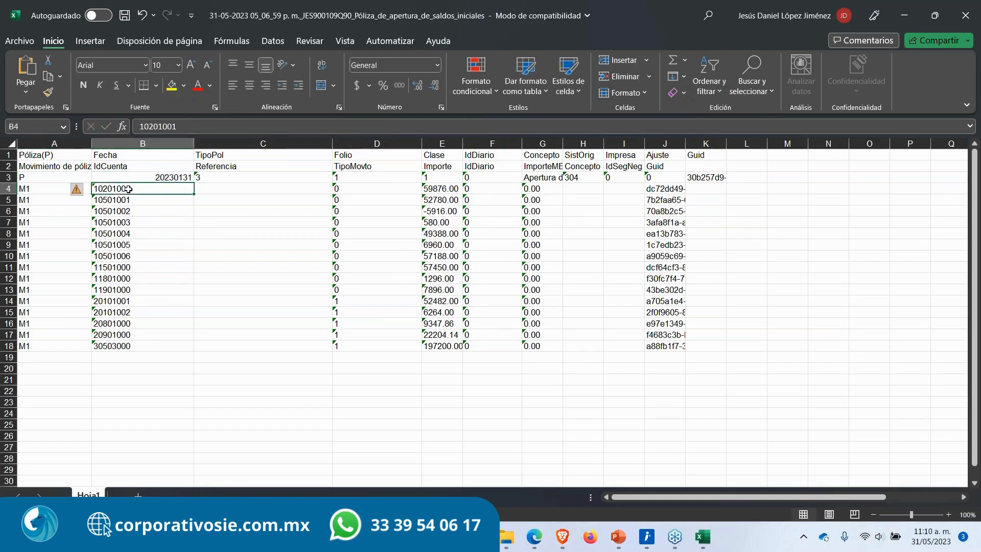
{"action": "left_click_drag", "start_coordinate": [132, 193], "coordinate": [130, 374]}
{"action": "left_click", "coordinate": [256, 388]}
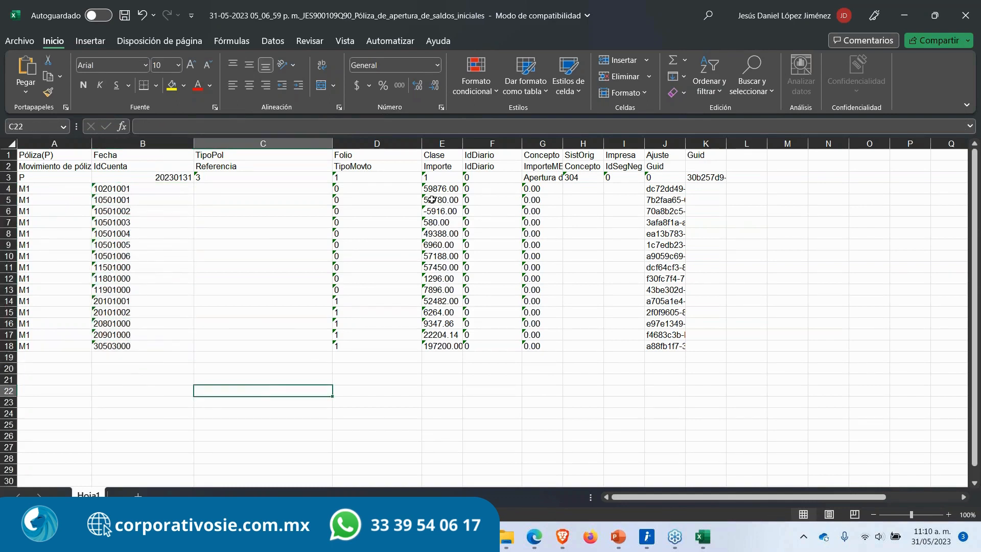
Step: Review the Importe, TipoMovto and IdDiario columns, then close the spreadsheet without saving
{"action": "left_click", "coordinate": [444, 189]}
{"action": "left_click_drag", "start_coordinate": [444, 189], "coordinate": [450, 347]}
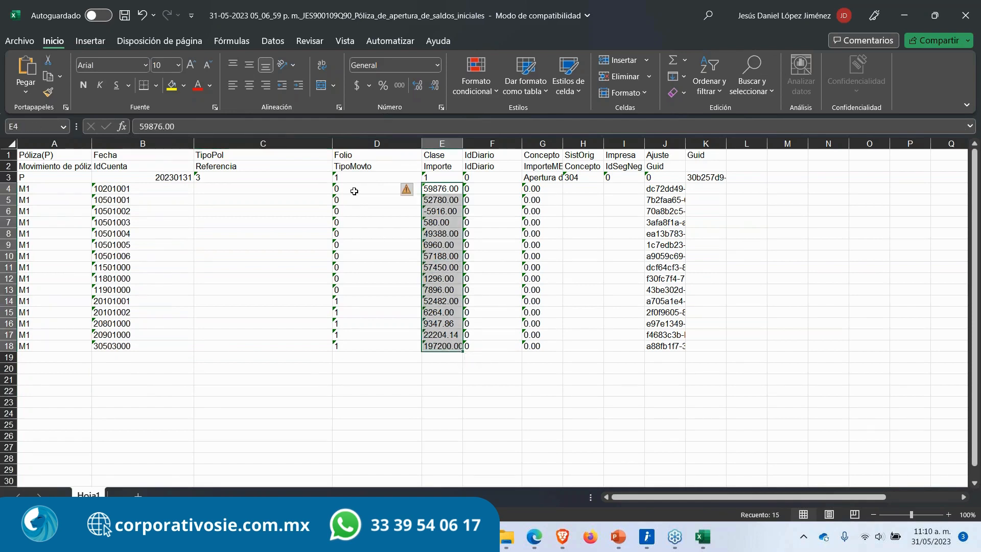
{"action": "left_click_drag", "start_coordinate": [354, 189], "coordinate": [354, 344]}
{"action": "left_click", "coordinate": [353, 304]}
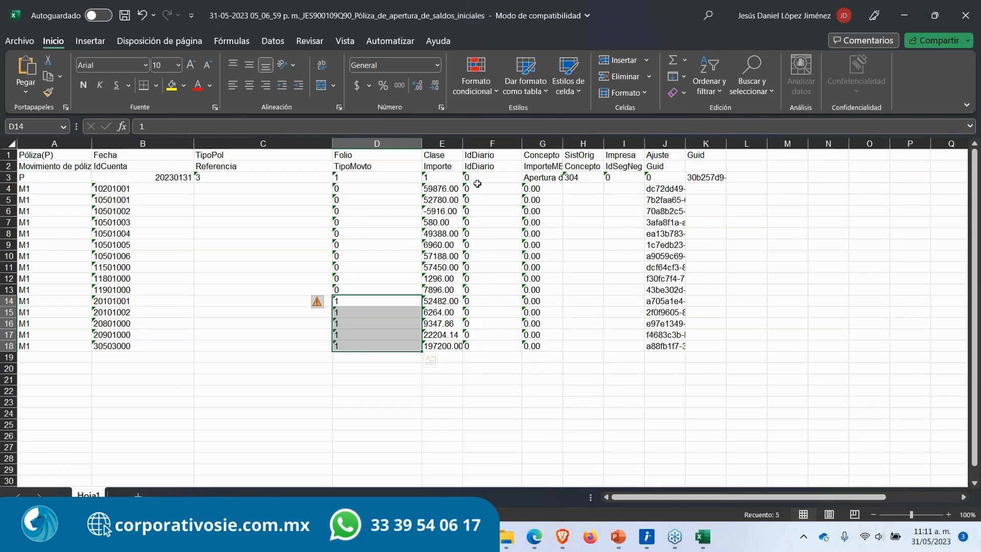
{"action": "left_click_drag", "start_coordinate": [480, 179], "coordinate": [486, 343]}
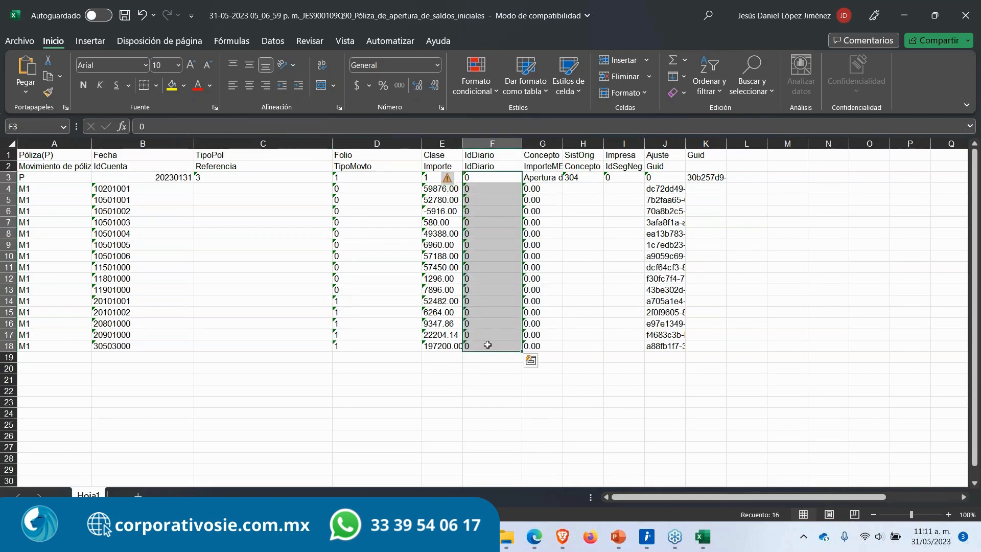
{"action": "left_click", "coordinate": [497, 372]}
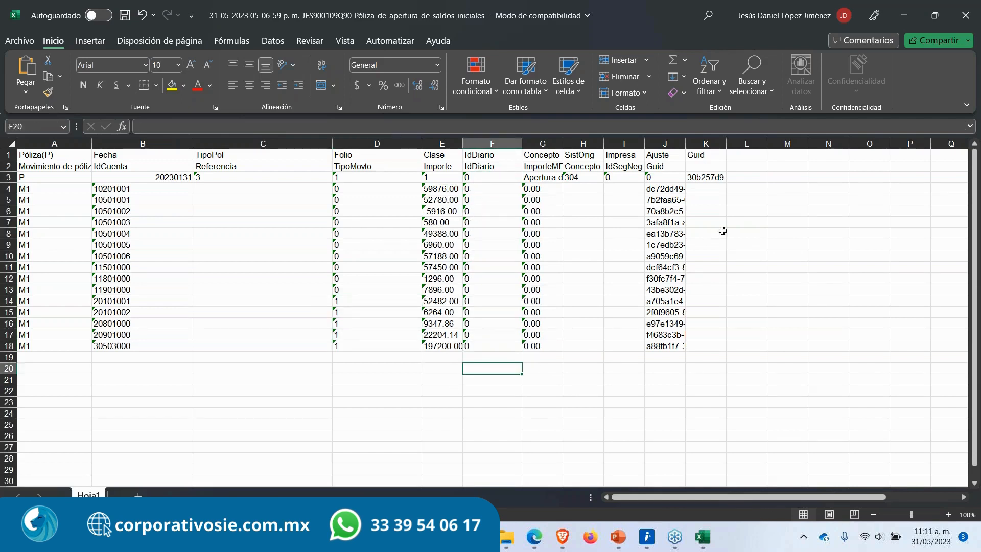
{"action": "left_click", "coordinate": [959, 23]}
{"action": "left_click", "coordinate": [528, 287]}
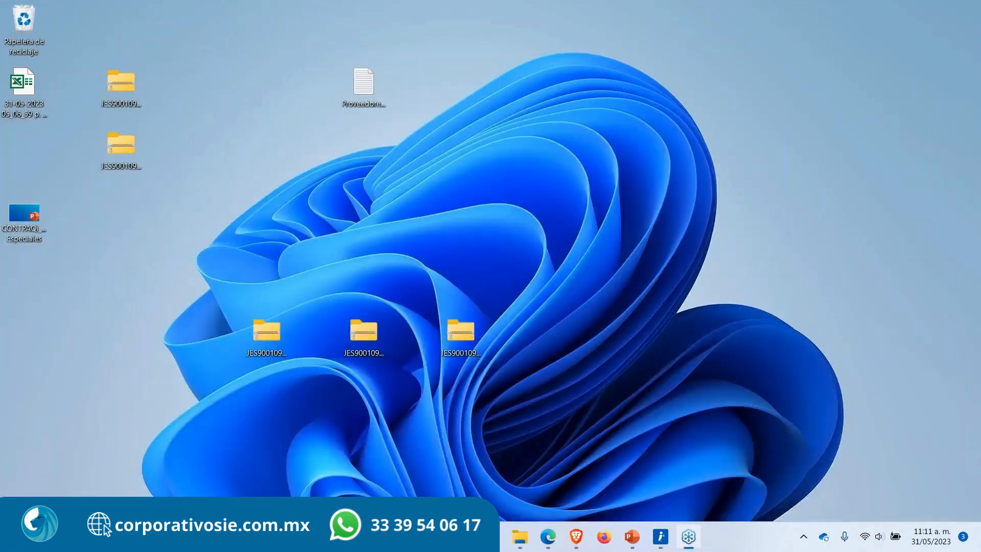
Step: Open the Póliza de saldos iniciales process and set the capital account to 301-02-000 Capital variable
{"action": "left_click", "coordinate": [574, 537]}
{"action": "left_click", "coordinate": [26, 232]}
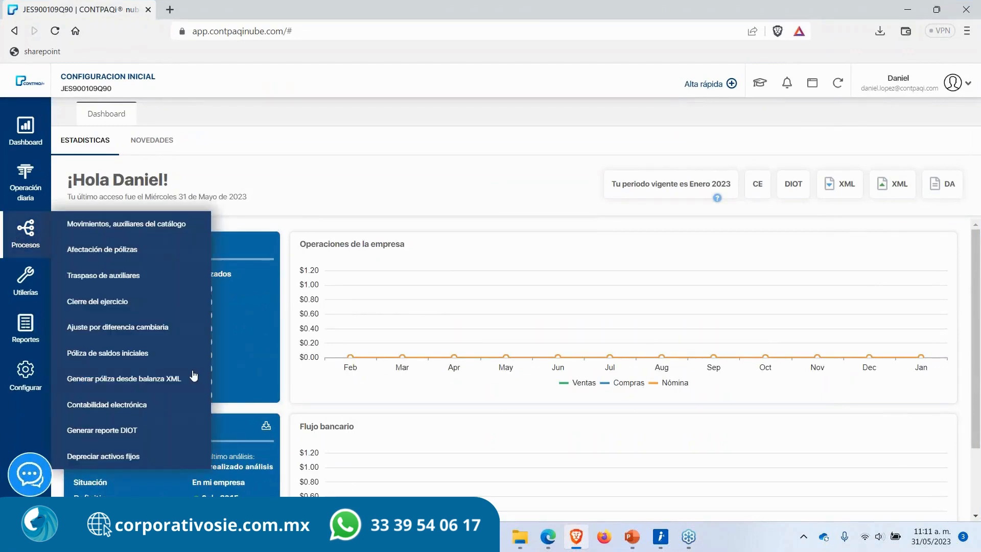
{"action": "left_click", "coordinate": [145, 353]}
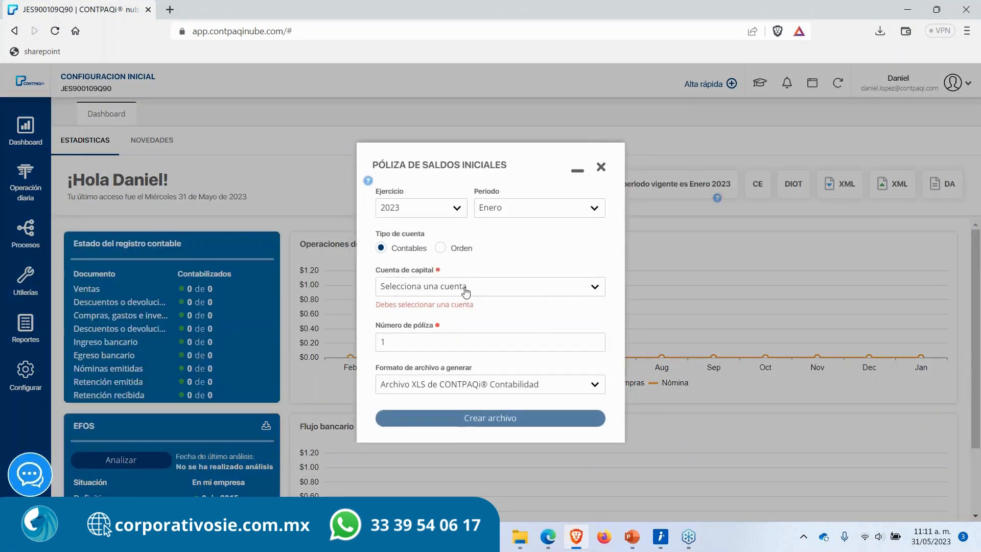
{"action": "left_click", "coordinate": [465, 287]}
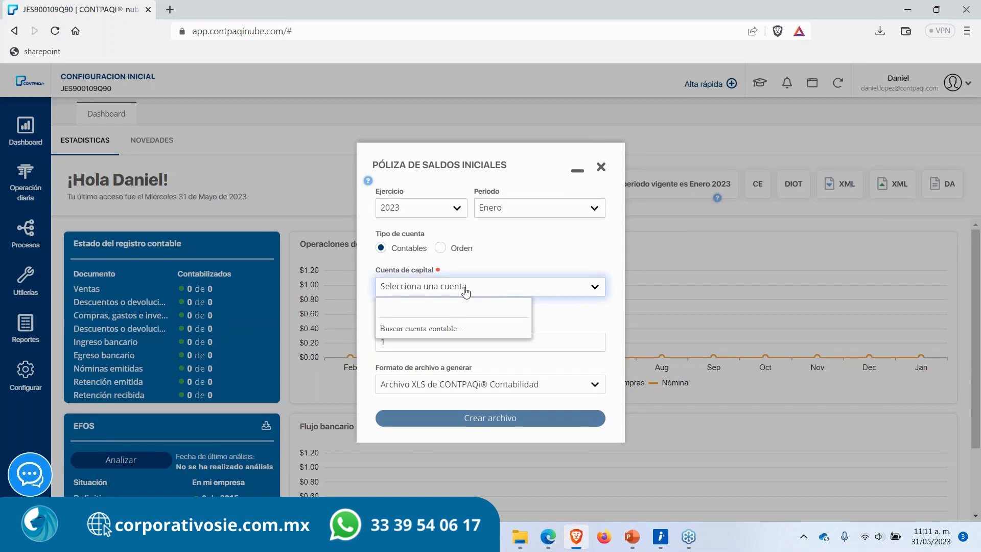
{"action": "type", "text": "capi"}
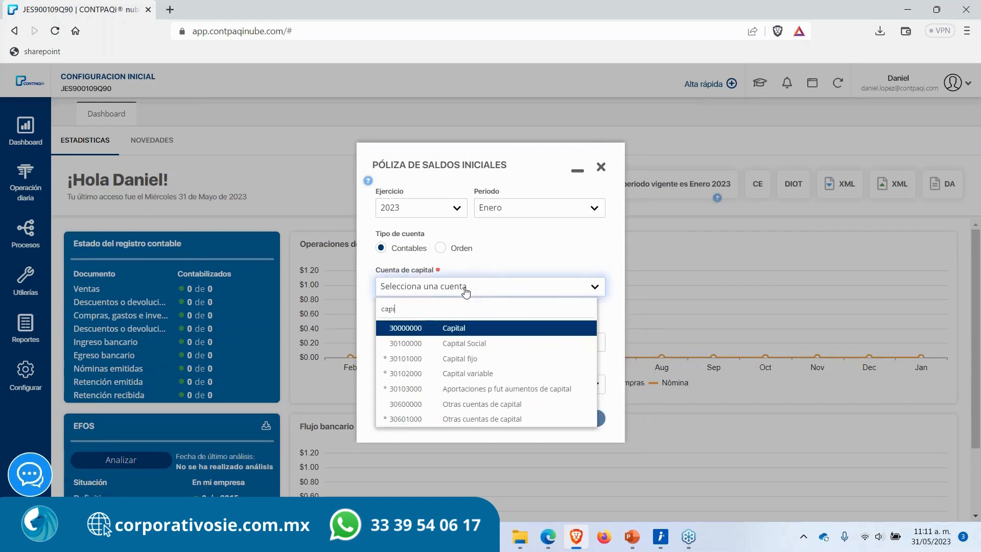
{"action": "key", "text": "Down"}
{"action": "key", "text": "Down"}
{"action": "key", "text": "Down"}
{"action": "key", "text": "Return"}
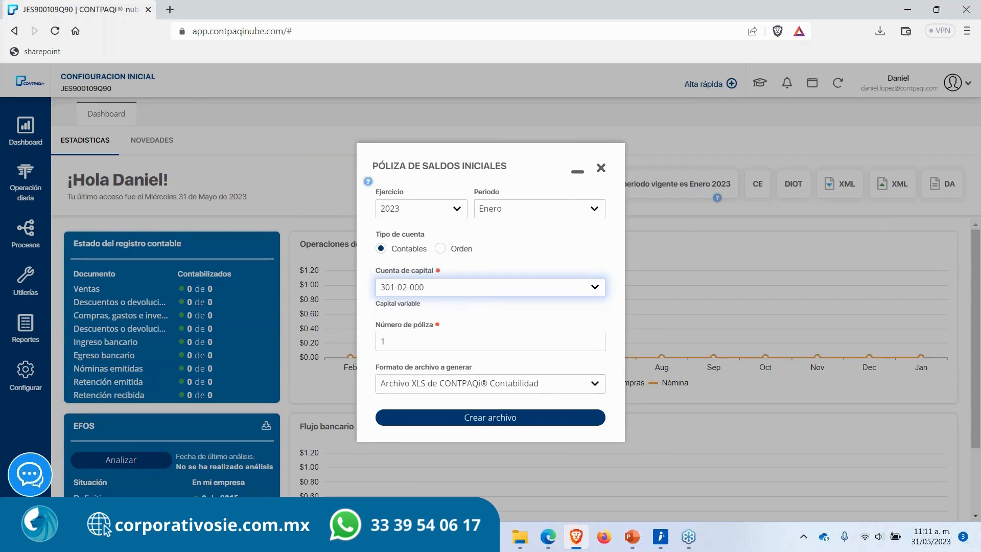
Step: Switch the output format to Archivo TXT de CONTPAQi® Contabilidad and create the file
{"action": "left_click", "coordinate": [432, 384]}
{"action": "left_click", "coordinate": [431, 399]}
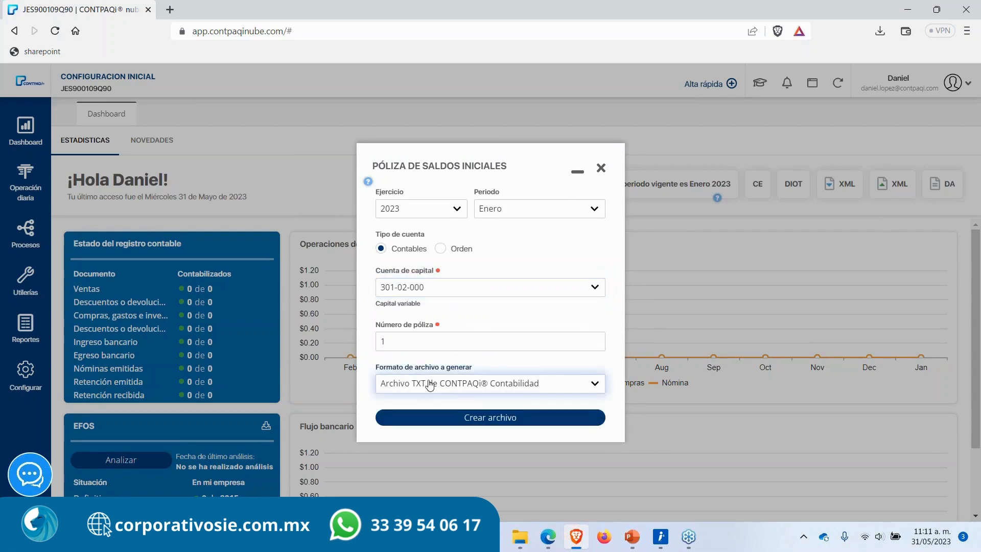
{"action": "left_click", "coordinate": [460, 422]}
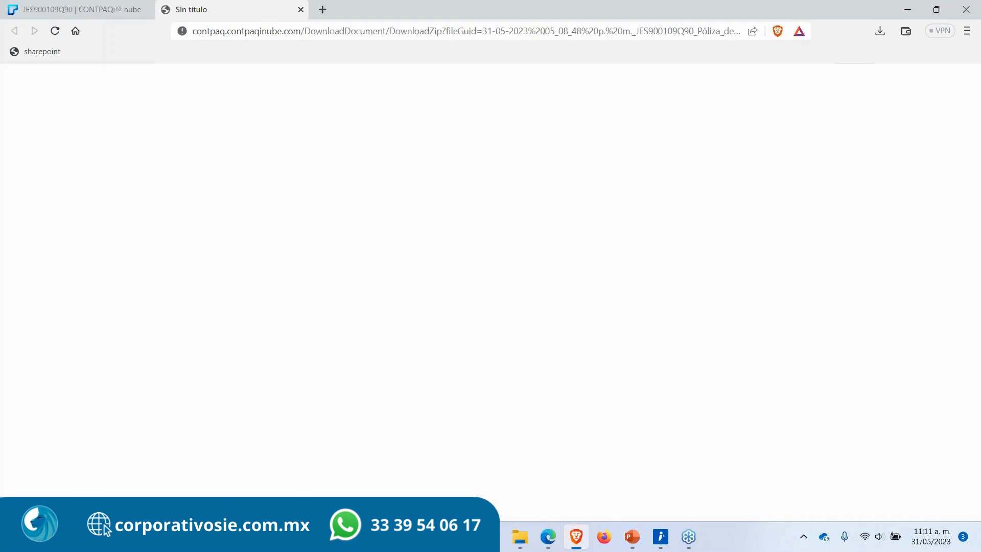
{"action": "left_click", "coordinate": [634, 366]}
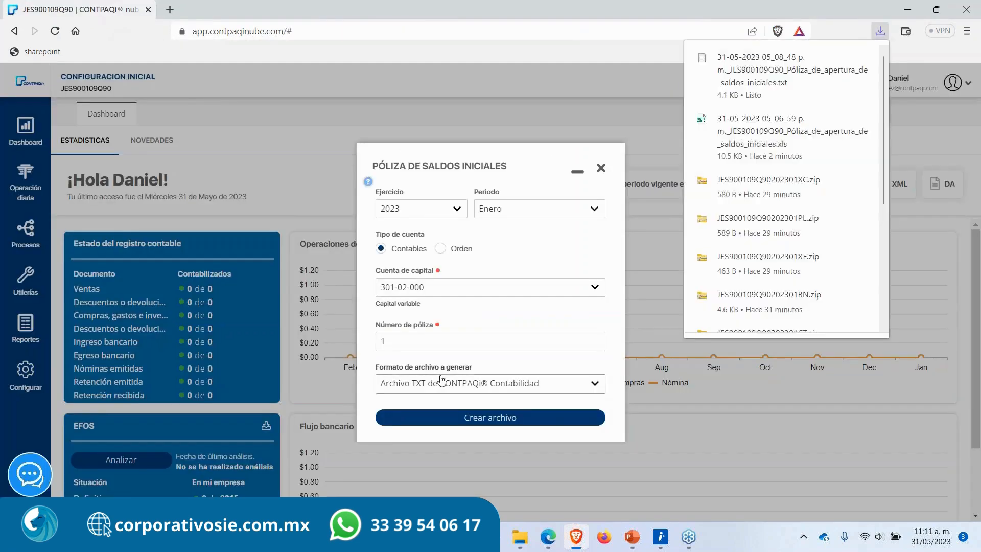
Step: Show the desktop and open the downloaded TXT policy file
{"action": "key", "text": "super+d"}
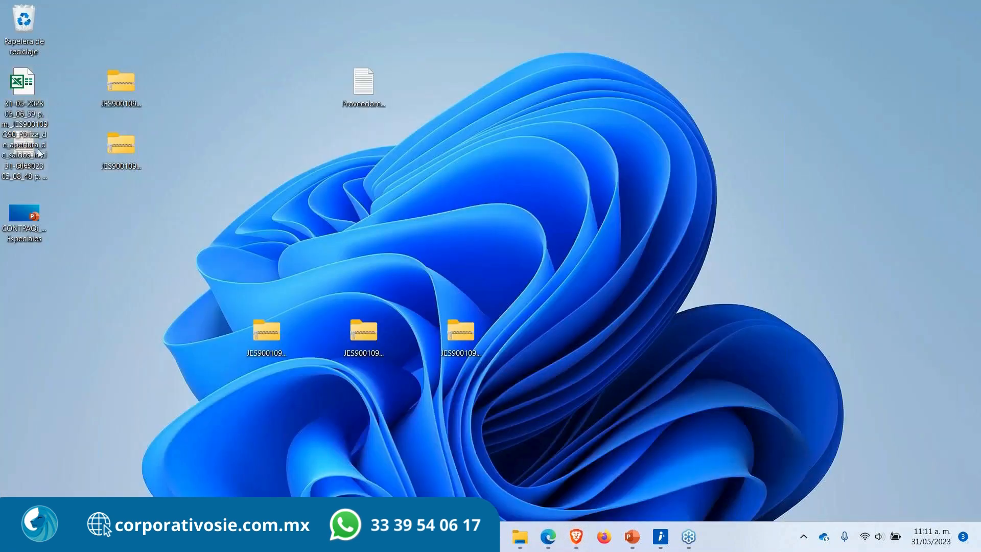
{"action": "left_click_drag", "start_coordinate": [24, 83], "coordinate": [119, 25]}
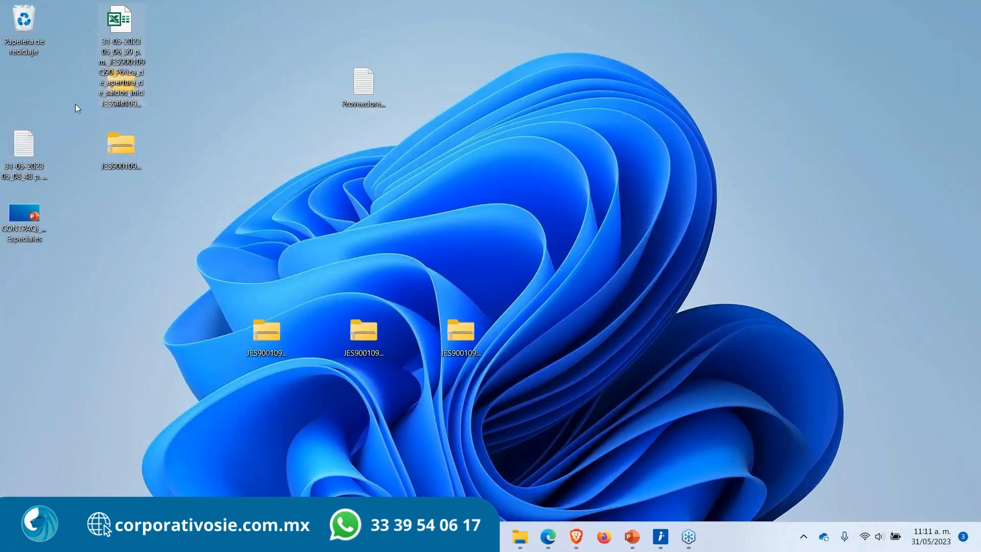
{"action": "double_click", "coordinate": [24, 145]}
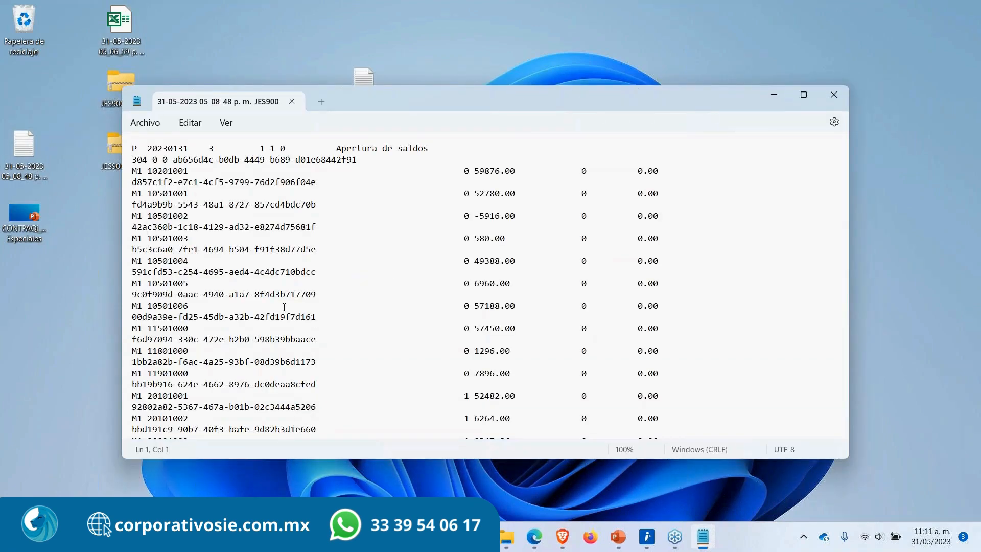
Step: Scroll through the TXT policy's header and movement lines, then close the file
{"action": "scroll", "coordinate": [332, 329], "scroll_direction": "down", "scroll_amount": 2}
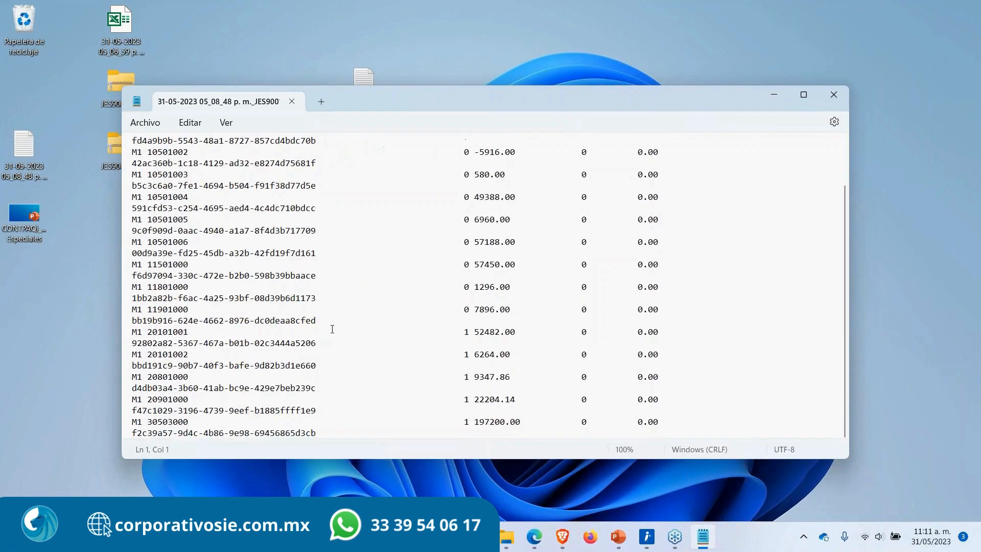
{"action": "scroll", "coordinate": [332, 328], "scroll_direction": "up", "scroll_amount": 2}
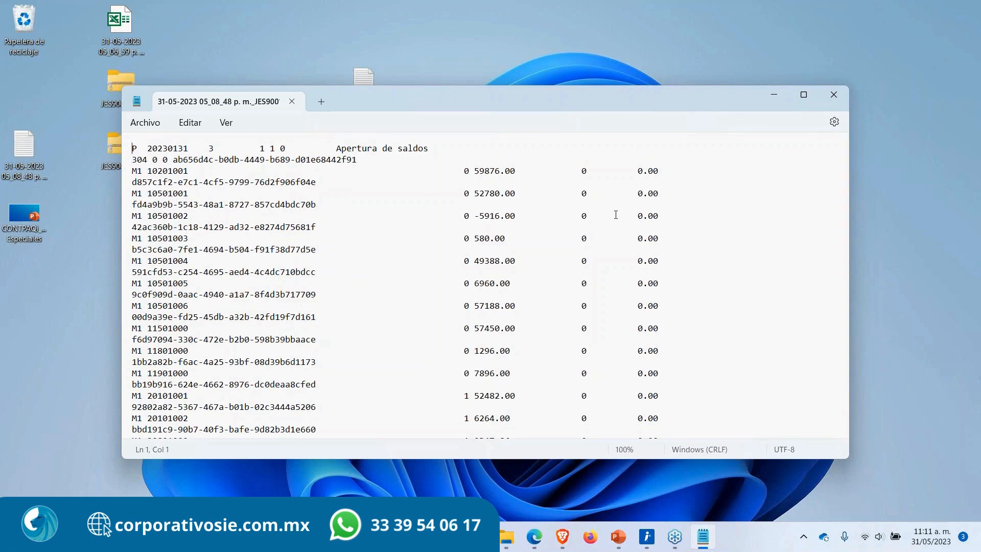
{"action": "left_click", "coordinate": [835, 97]}
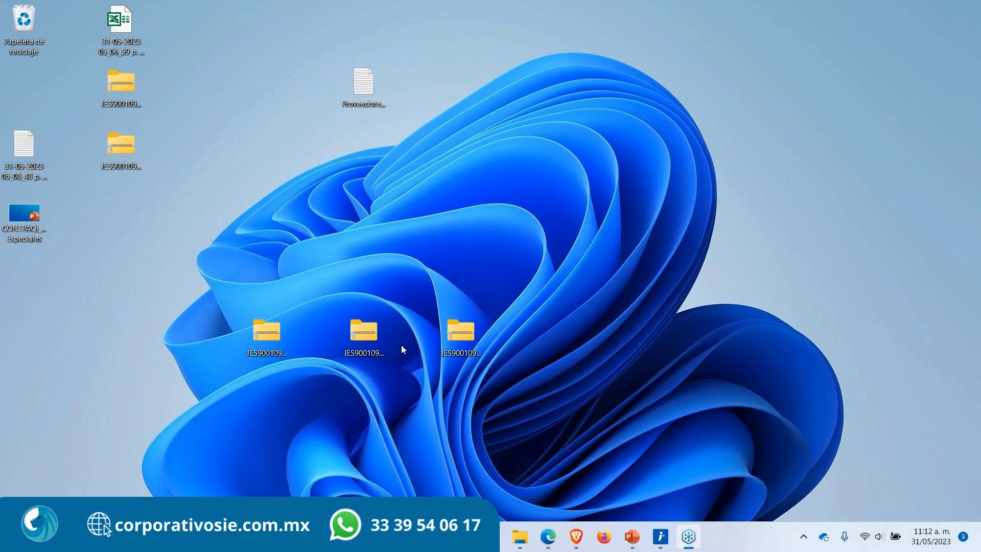
Step: Move the downloaded policy files and folders on the desktop to the Recycle Bin
{"action": "left_click_drag", "start_coordinate": [529, 358], "coordinate": [24, 23]}
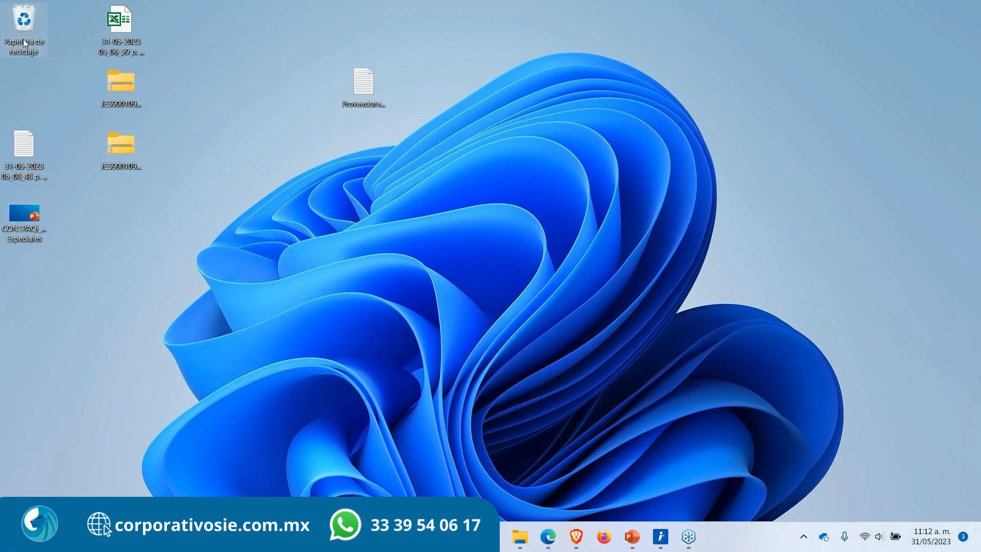
{"action": "left_click_drag", "start_coordinate": [189, 181], "coordinate": [24, 23]}
{"action": "left_click_drag", "start_coordinate": [409, 123], "coordinate": [79, 7]}
{"action": "left_click_drag", "start_coordinate": [121, 20], "coordinate": [24, 23]}
{"action": "left_click_drag", "start_coordinate": [43, 214], "coordinate": [50, 86]}
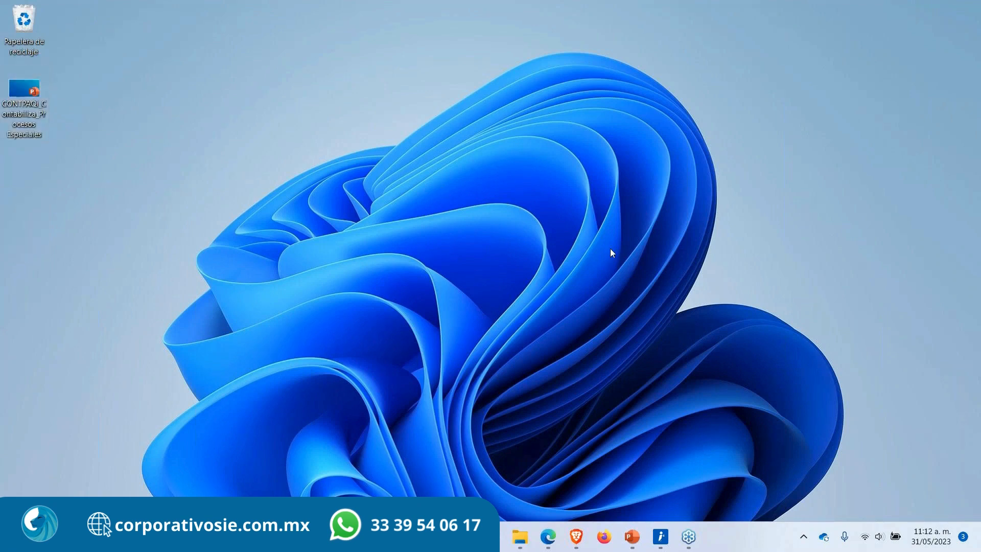
Step: Switch to PowerPoint and start the slide show from the Póliza de saldos iniciales slide
{"action": "left_click", "coordinate": [632, 537]}
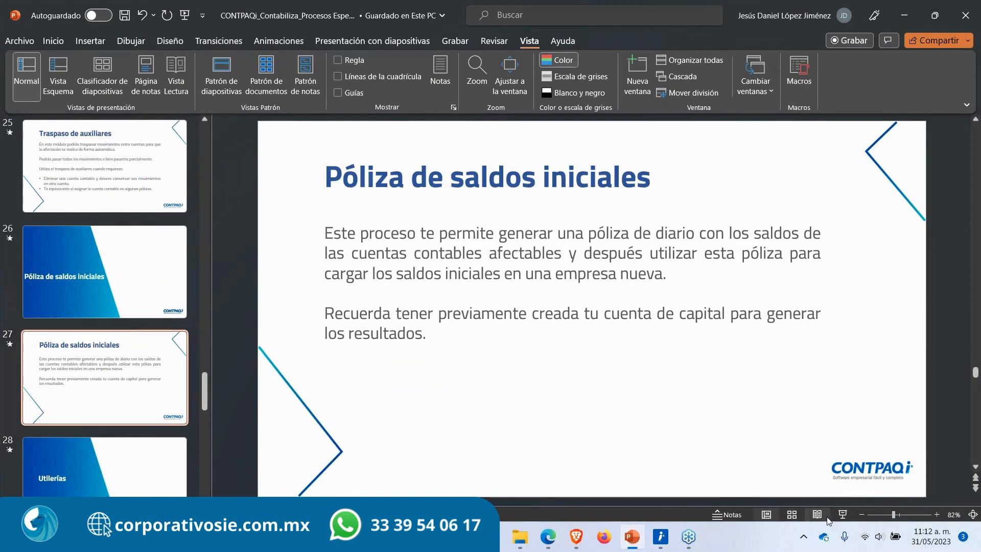
{"action": "left_click", "coordinate": [842, 515]}
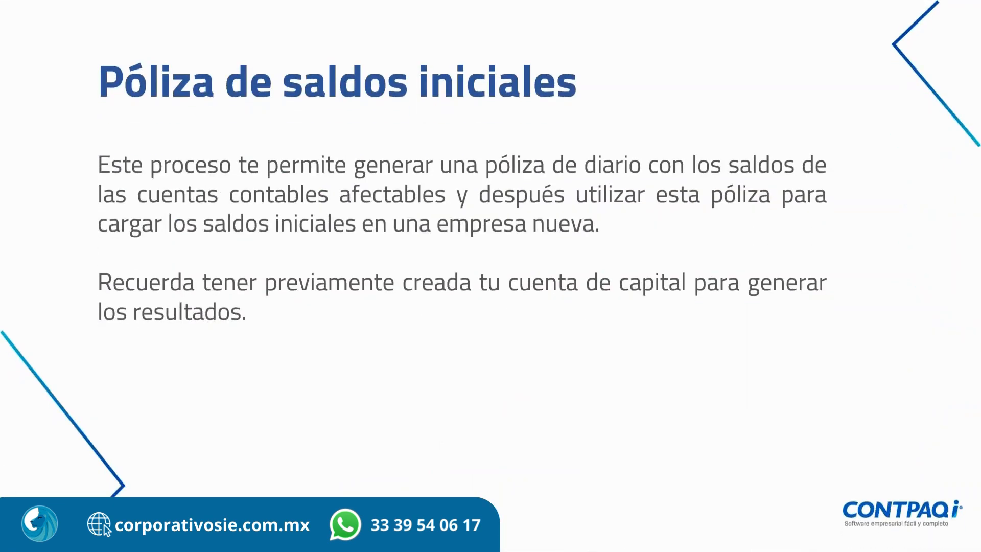
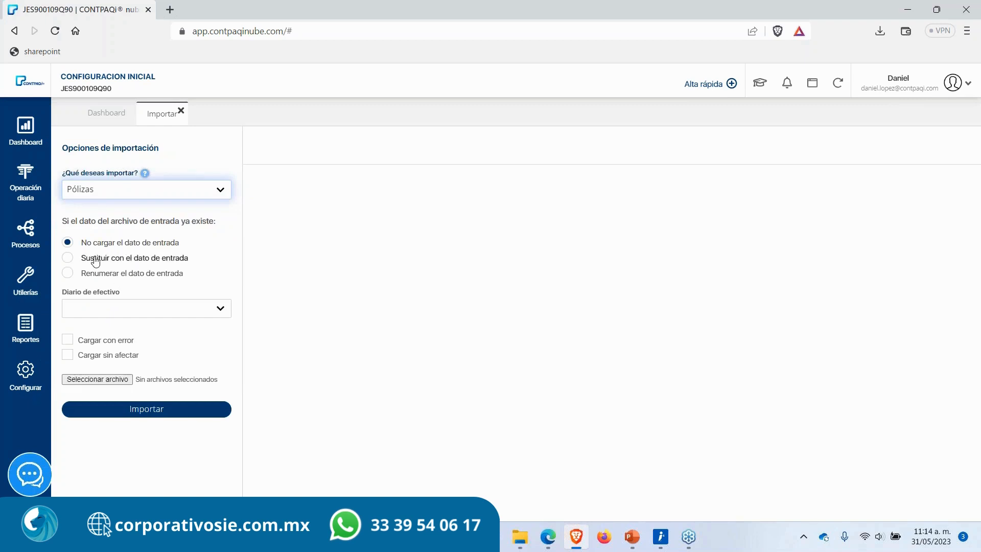
Step: Review the three options for handling existing data in the policy import settings
{"action": "left_click_drag", "start_coordinate": [187, 245], "coordinate": [82, 245]}
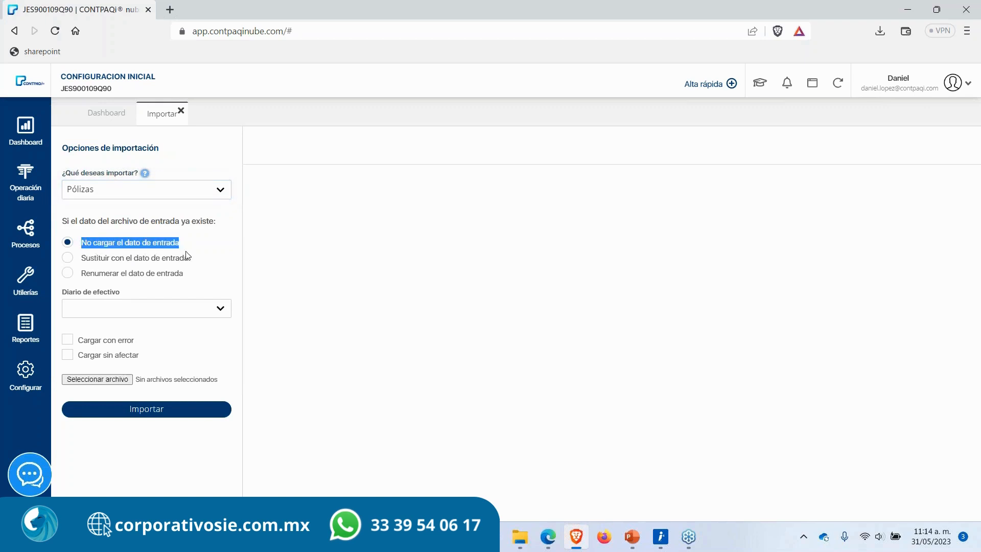
{"action": "left_click_drag", "start_coordinate": [202, 264], "coordinate": [66, 266]}
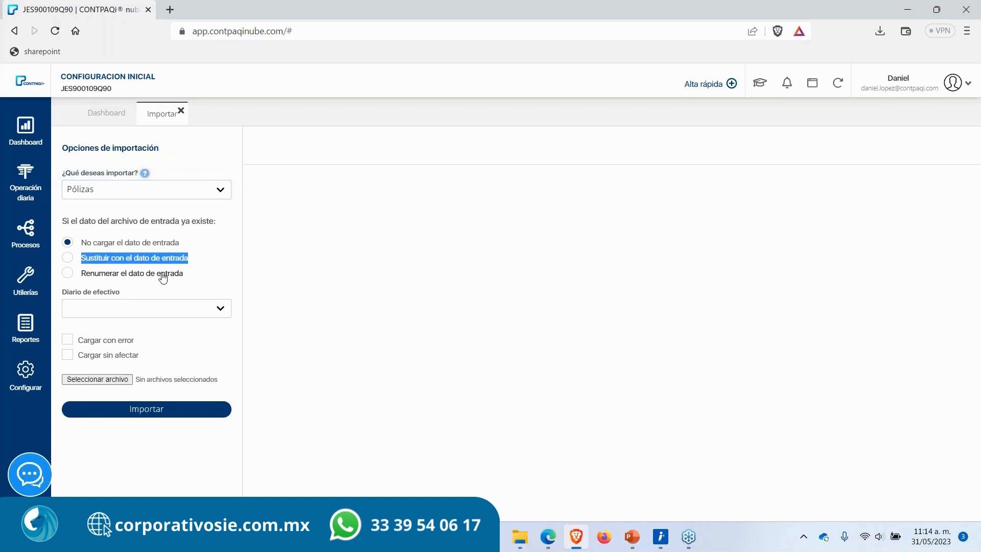
{"action": "left_click", "coordinate": [196, 280]}
{"action": "left_click_drag", "start_coordinate": [205, 280], "coordinate": [78, 277]}
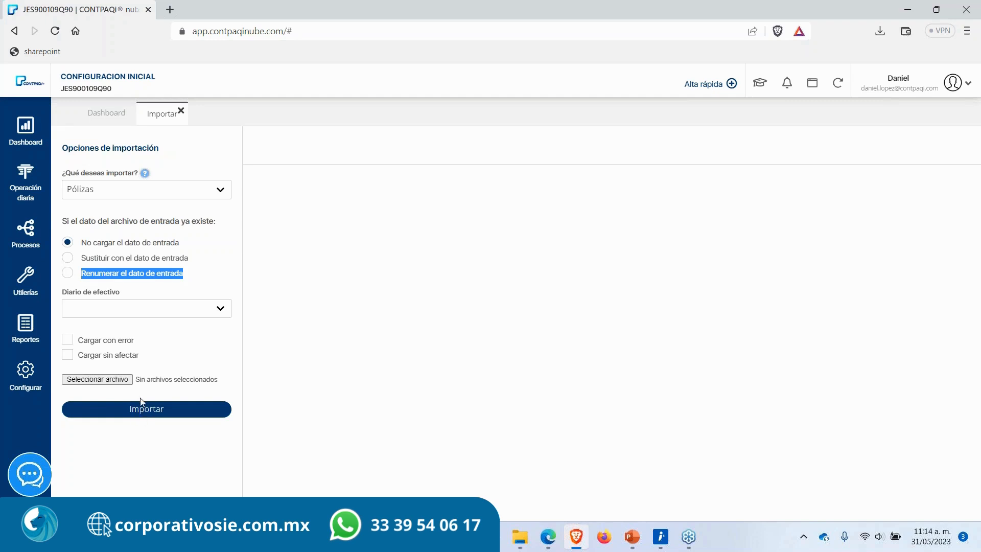
{"action": "left_click", "coordinate": [99, 379]}
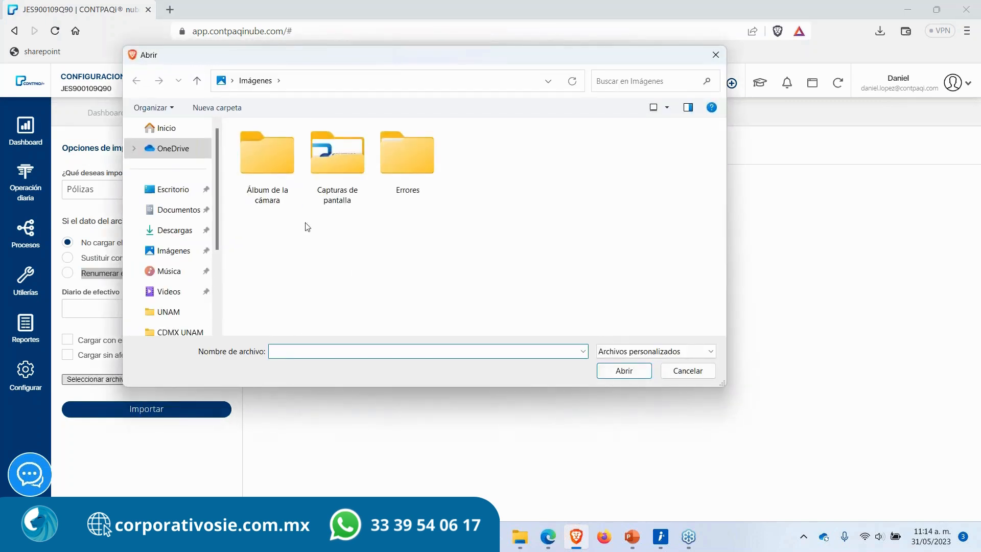
{"action": "left_click", "coordinate": [715, 55]}
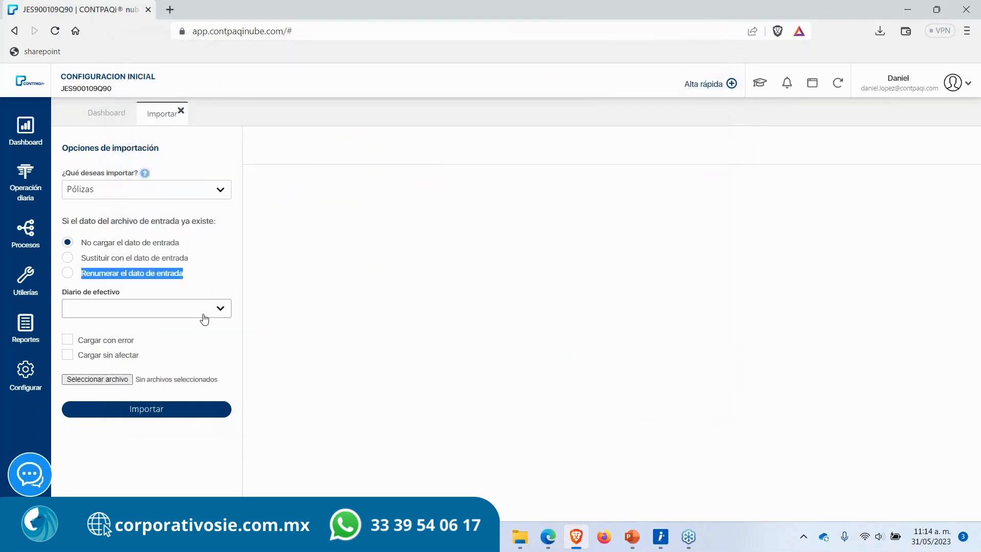
{"action": "left_click", "coordinate": [179, 160]}
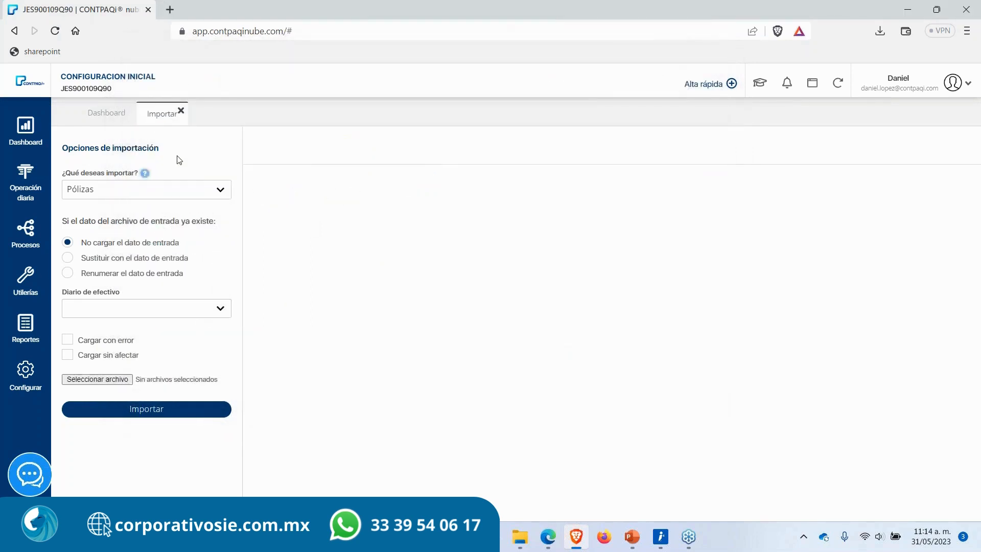
{"action": "left_click", "coordinate": [180, 111]}
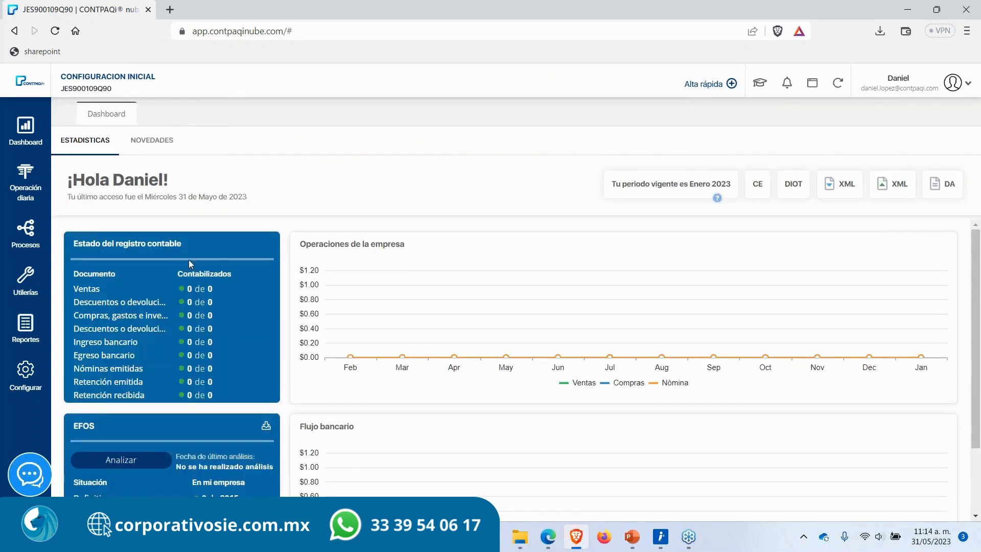
Step: Export Pólizas from 01/01/2023 to 31/01/2023 and save the 31-05-2023_Polizas zip to the desktop
{"action": "left_click", "coordinate": [31, 290]}
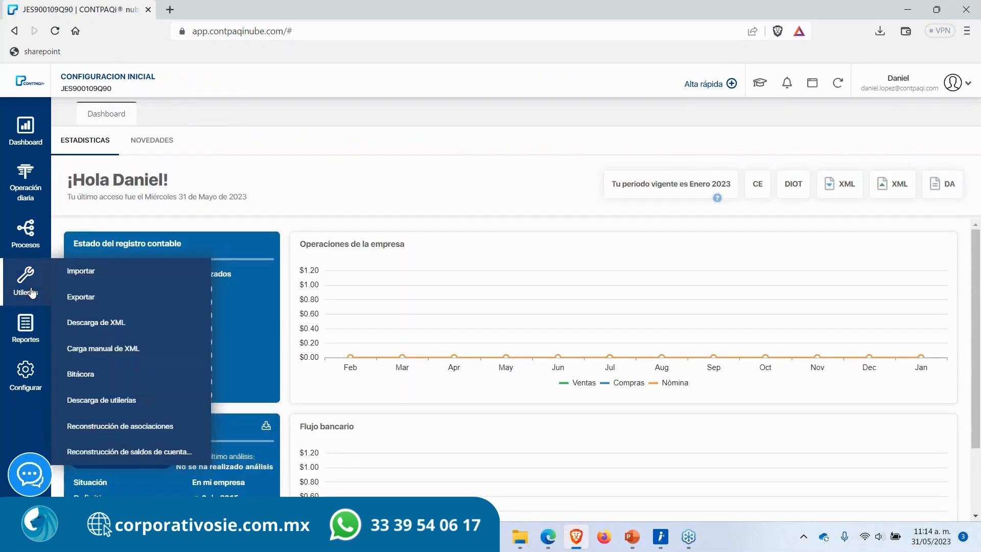
{"action": "left_click", "coordinate": [99, 301]}
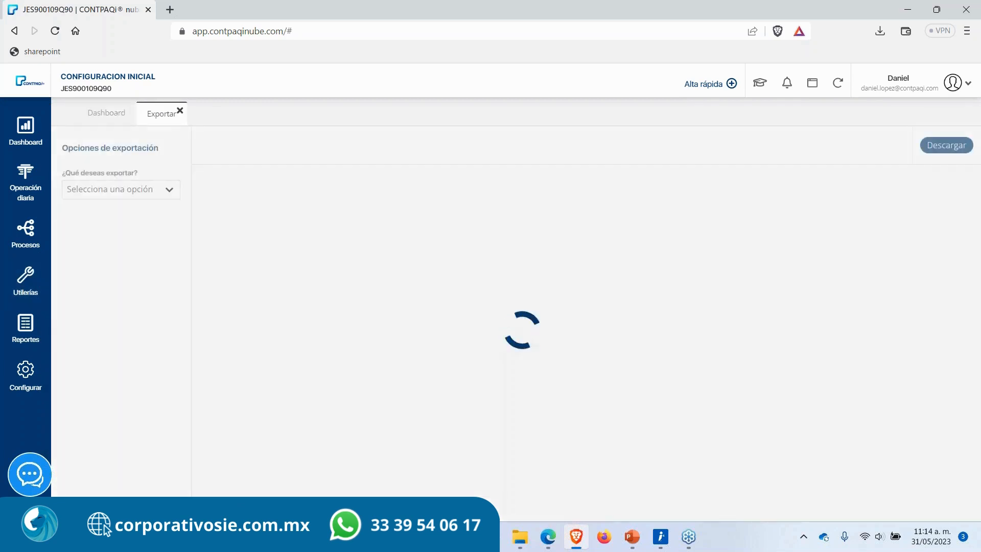
{"action": "left_click", "coordinate": [147, 198]}
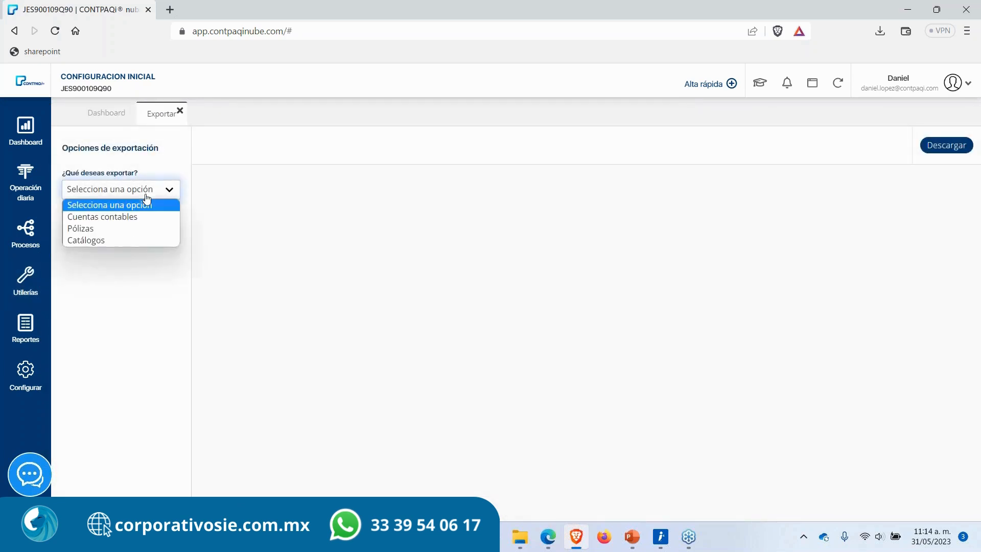
{"action": "left_click", "coordinate": [113, 230]}
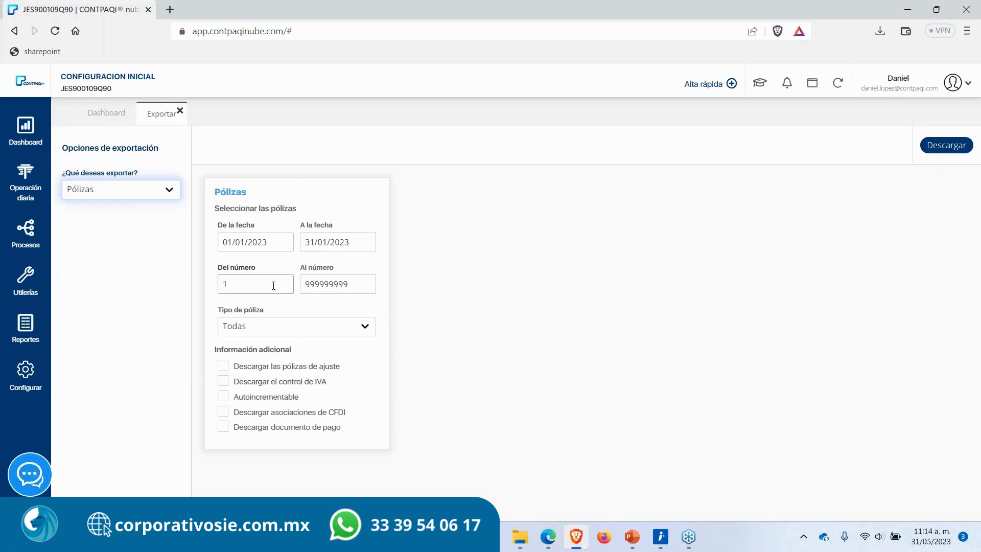
{"action": "left_click", "coordinate": [944, 149]}
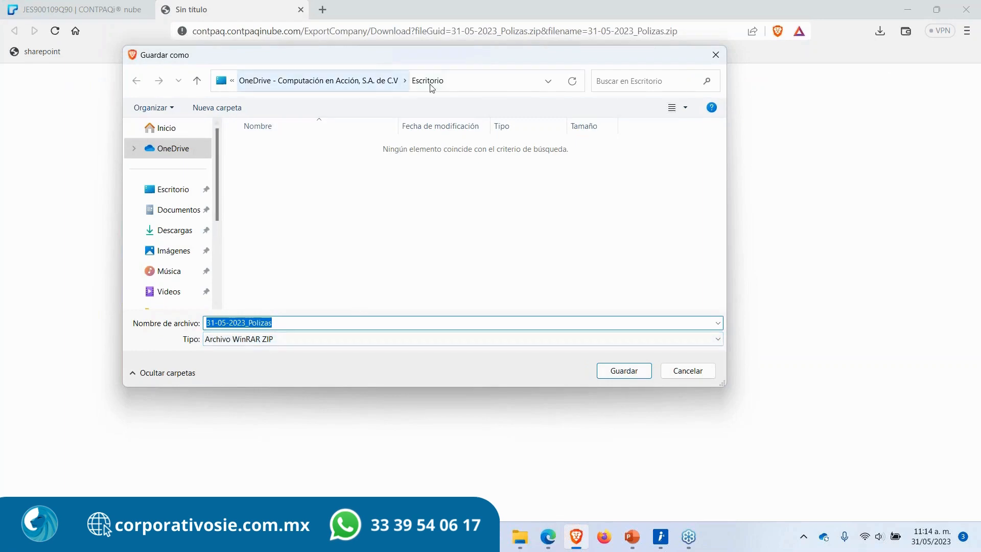
{"action": "left_click", "coordinate": [632, 372]}
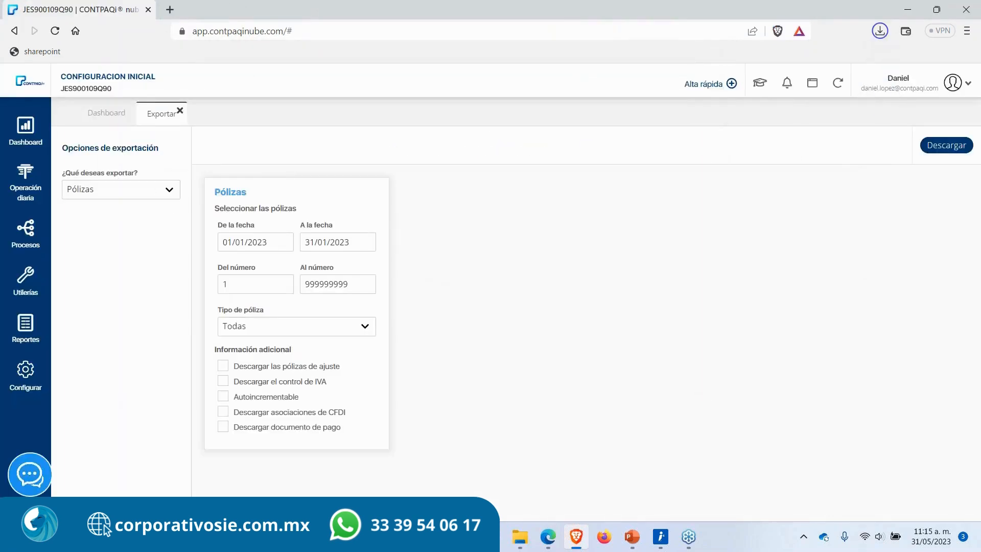
Step: Extract the downloaded 31-05-2023_Polizas zip on the desktop into a folder of the same name
{"action": "key", "text": "super+d"}
{"action": "right_click", "coordinate": [142, 124]}
{"action": "left_click", "coordinate": [181, 180]}
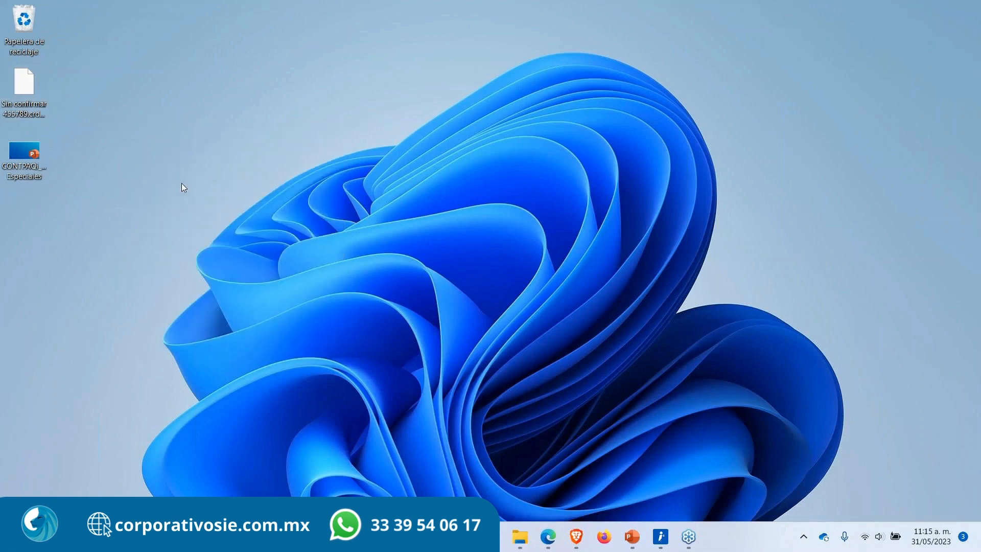
{"action": "left_click_drag", "start_coordinate": [28, 204], "coordinate": [225, 200]}
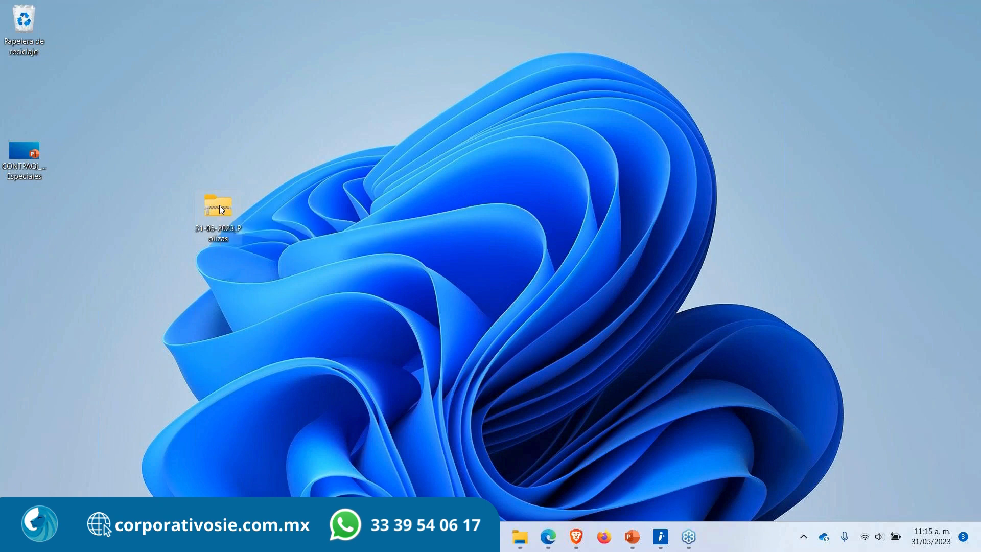
{"action": "right_click", "coordinate": [219, 205]}
{"action": "left_click", "coordinate": [261, 233]}
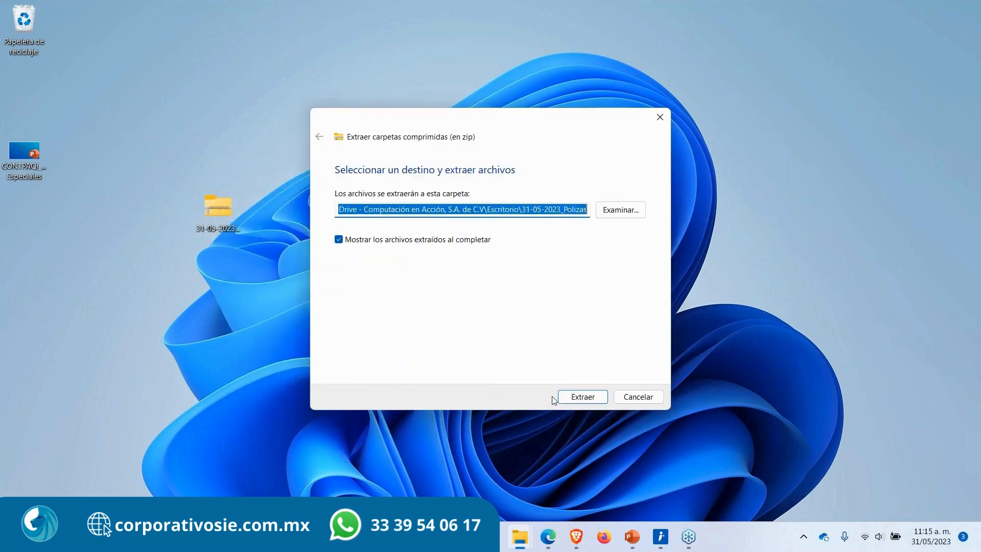
{"action": "left_click", "coordinate": [582, 397]}
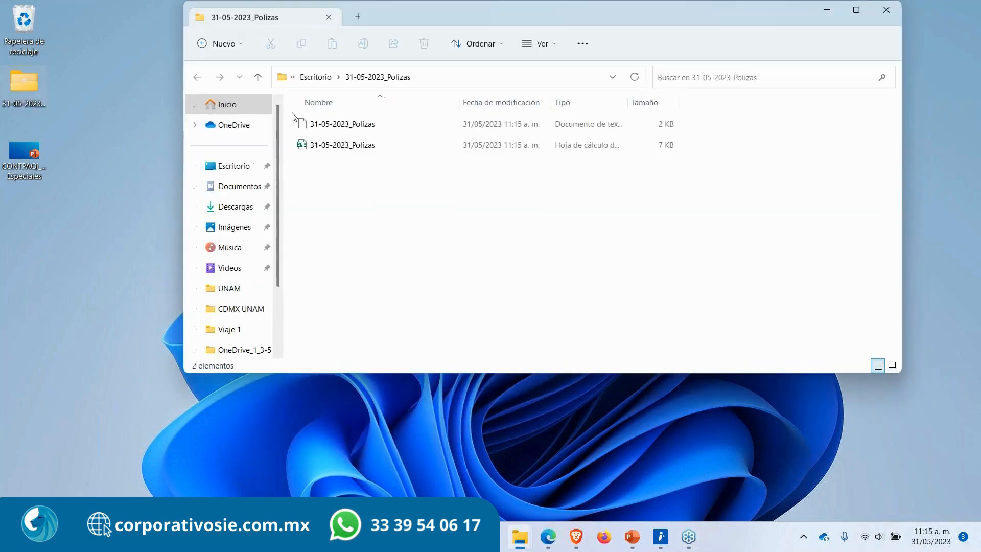
{"action": "left_click", "coordinate": [886, 10]}
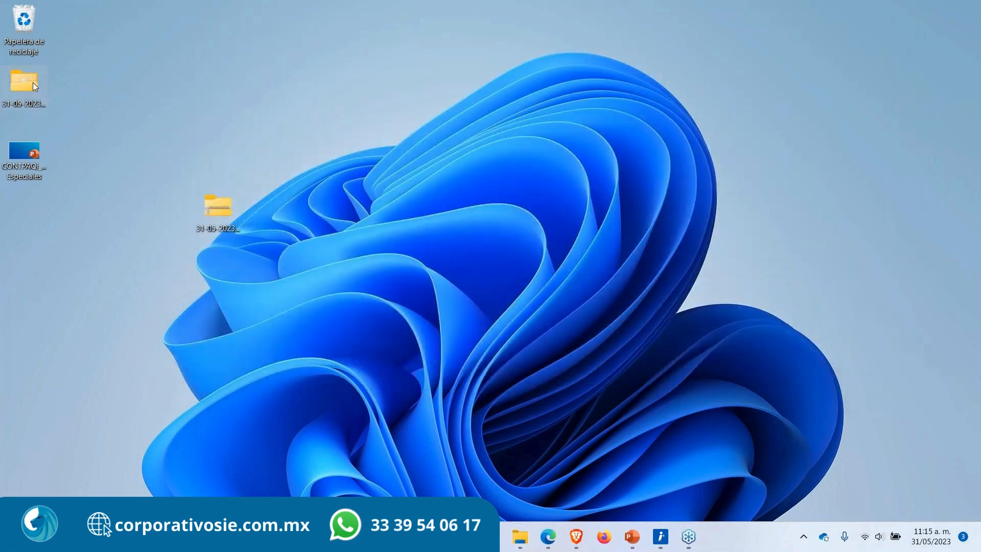
Step: Open the extracted folder and view the 31-05-2023_Polizas text file's contents, then close it
{"action": "double_click", "coordinate": [33, 81]}
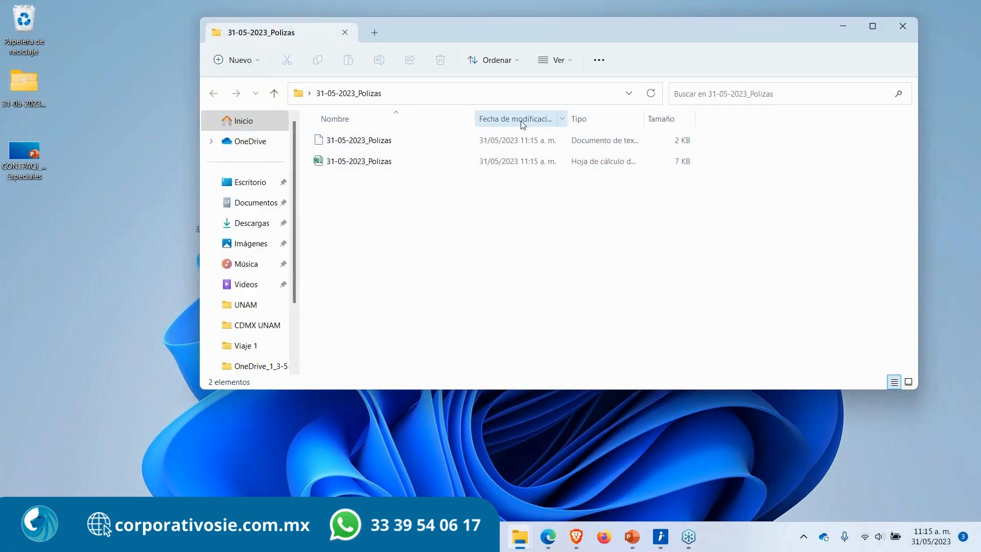
{"action": "left_click", "coordinate": [396, 145]}
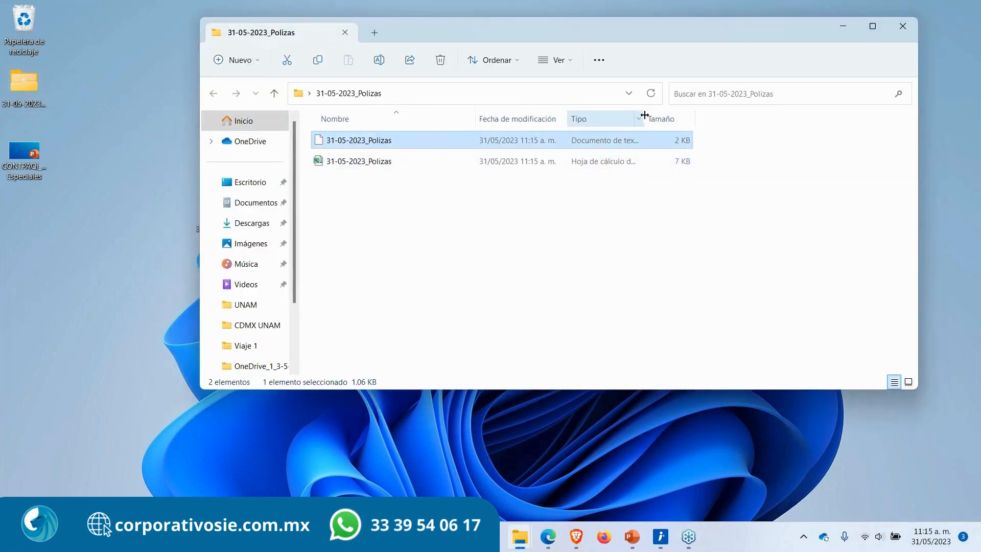
{"action": "left_click_drag", "start_coordinate": [644, 118], "coordinate": [752, 121]}
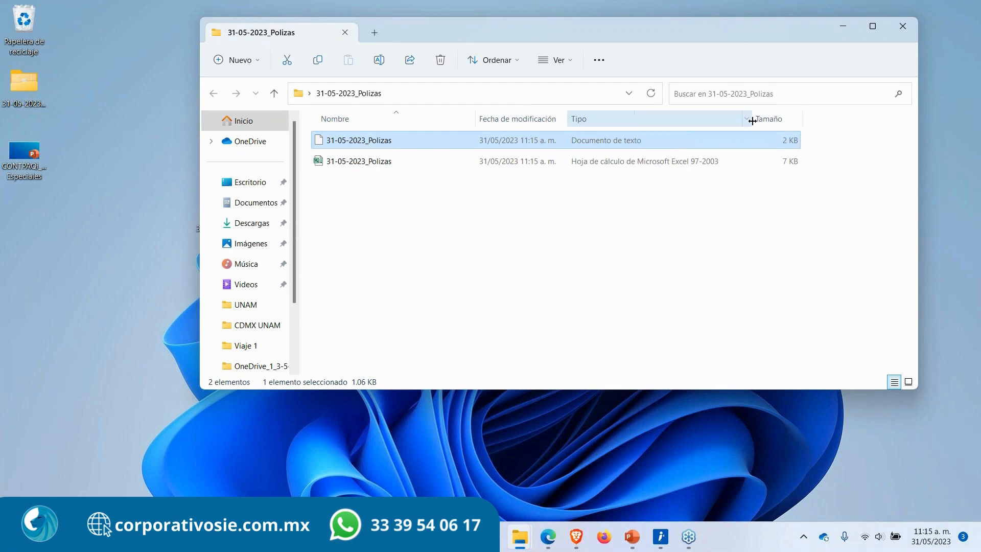
{"action": "double_click", "coordinate": [436, 145]}
{"action": "key", "text": "ctrl+a"}
{"action": "left_click", "coordinate": [353, 275]}
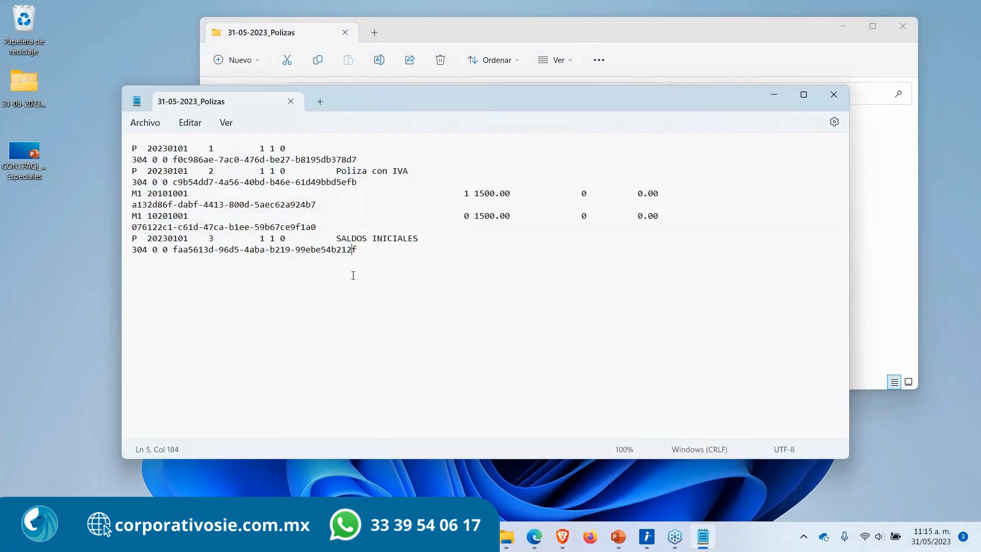
{"action": "left_click", "coordinate": [833, 94]}
Step: Open the 31-05-2023_Polizas Excel spreadsheet to review its columns, then close it
{"action": "left_click", "coordinate": [363, 161]}
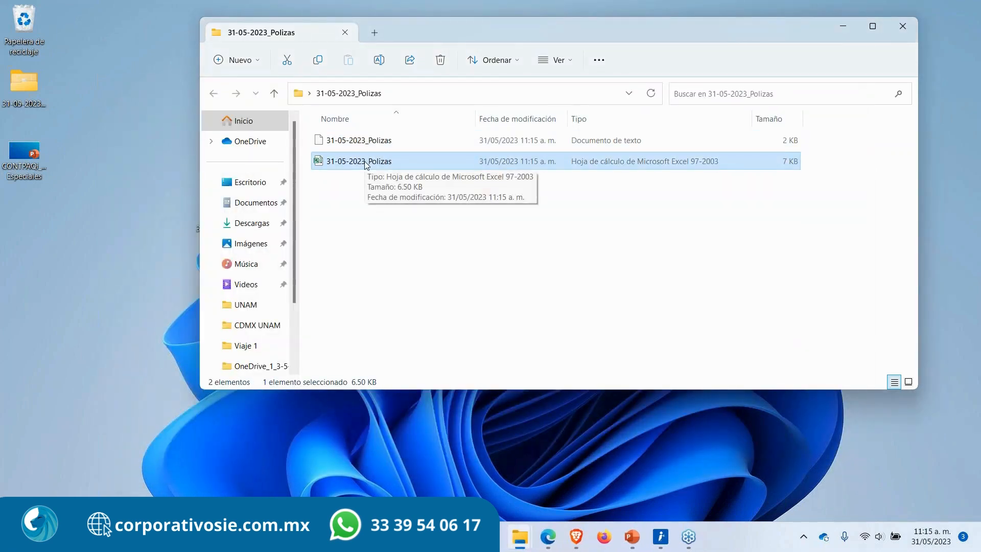
{"action": "double_click", "coordinate": [366, 162]}
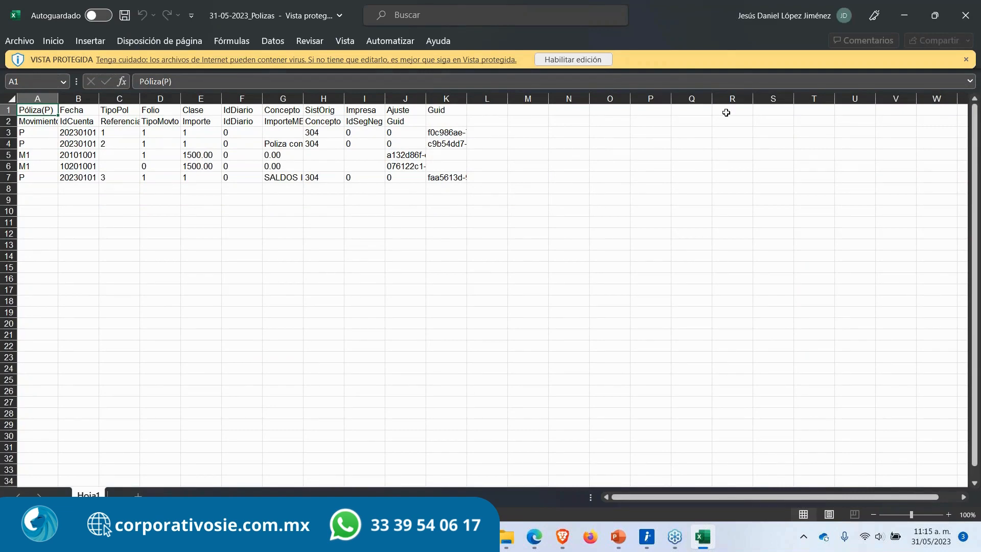
{"action": "left_click", "coordinate": [965, 16]}
{"action": "left_click", "coordinate": [557, 219]}
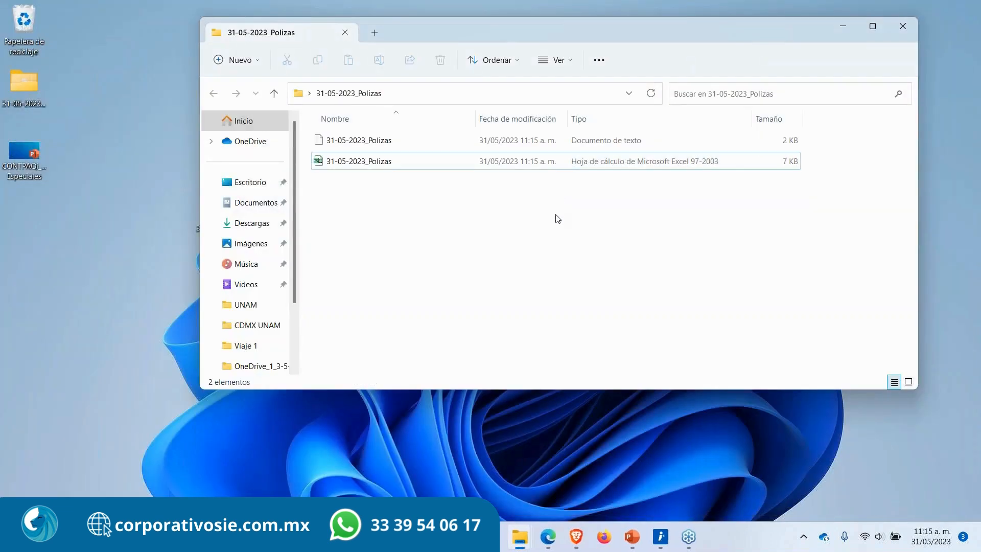
Step: Close the Export tab in the browser and open the import utility for Pólizas
{"action": "left_click", "coordinate": [577, 536]}
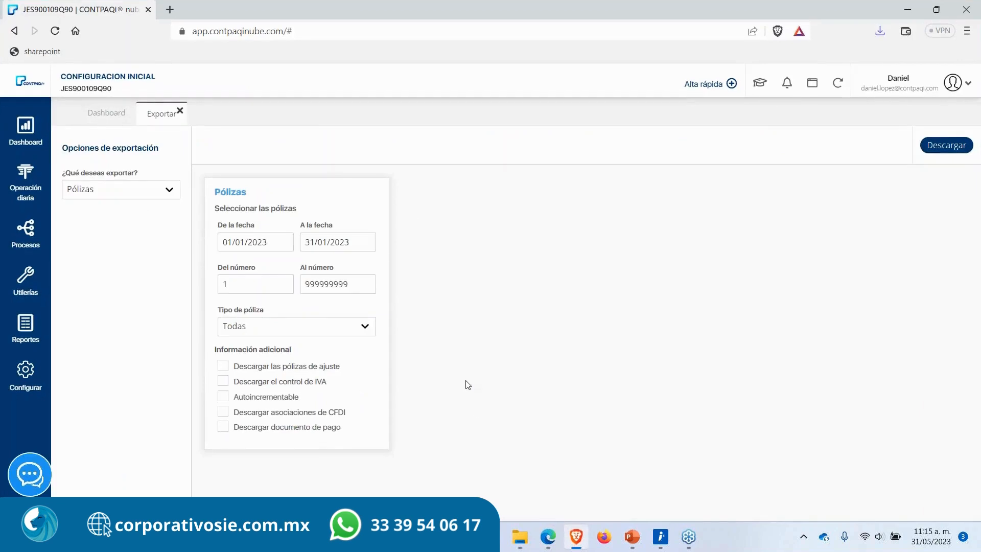
{"action": "left_click", "coordinate": [180, 110]}
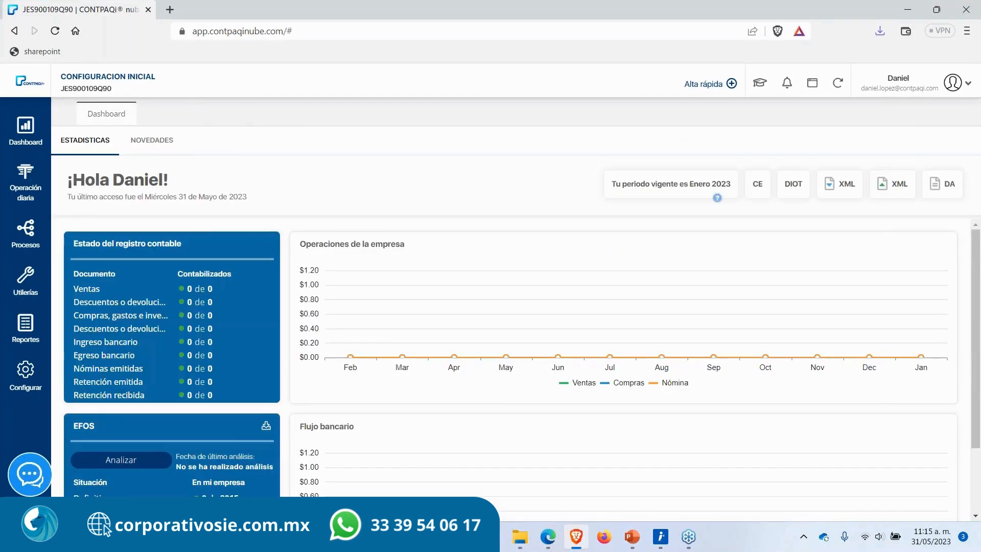
{"action": "mouse_move", "coordinate": [32, 201]}
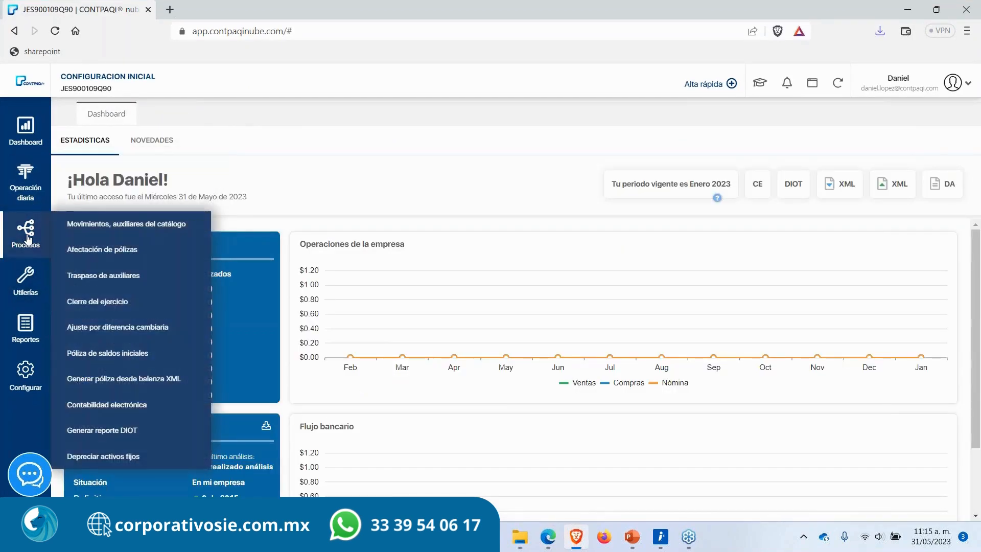
{"action": "mouse_move", "coordinate": [25, 276]}
{"action": "left_click", "coordinate": [79, 271]}
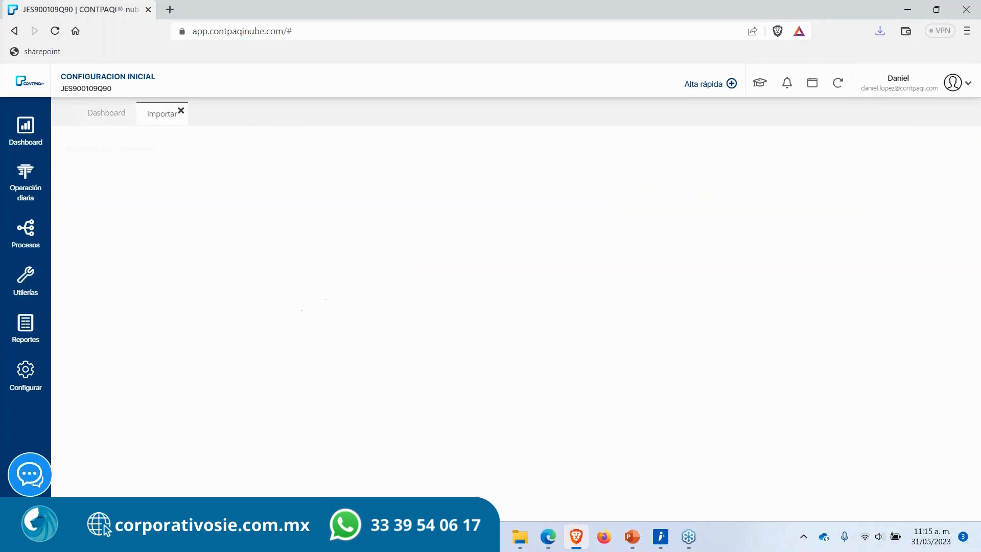
{"action": "left_click", "coordinate": [158, 194]}
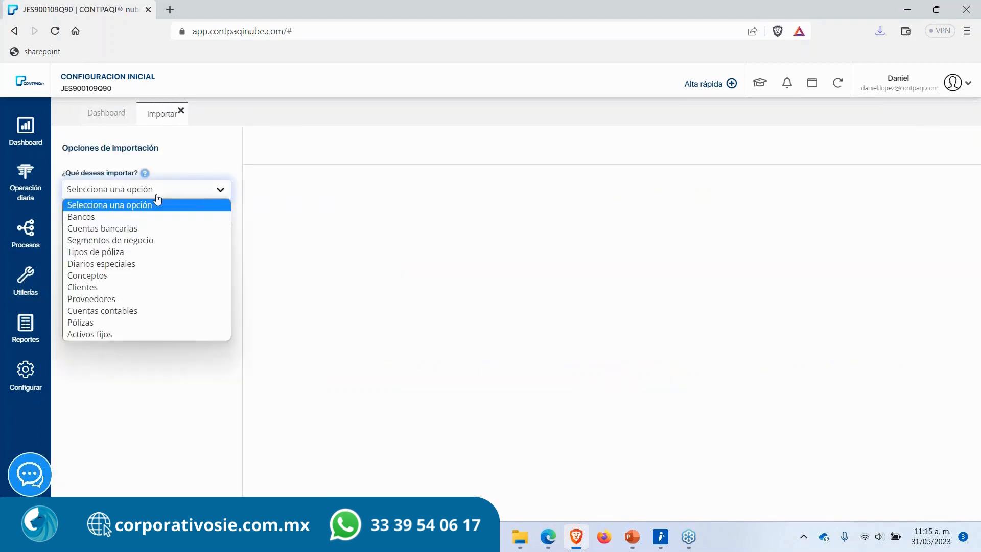
{"action": "left_click", "coordinate": [109, 322]}
Step: Select 31-05-2023_Polizas.txt from the extracted desktop folder as the import file
{"action": "left_click", "coordinate": [95, 379]}
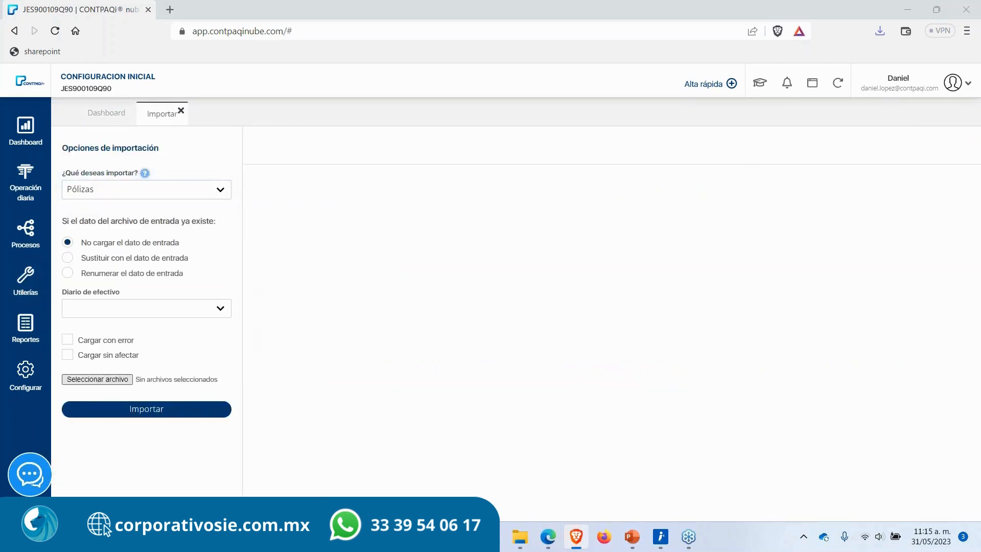
{"action": "left_click", "coordinate": [176, 195]}
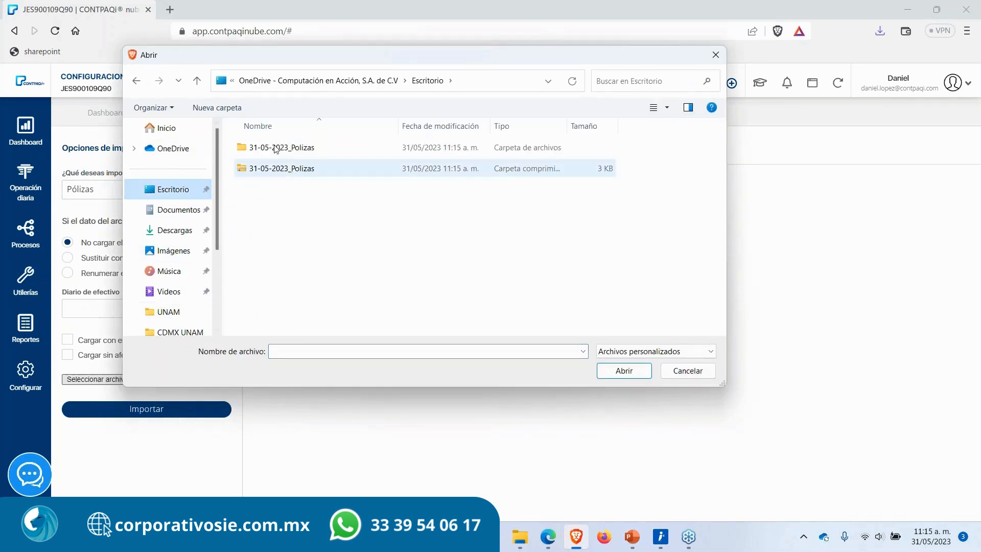
{"action": "double_click", "coordinate": [283, 148]}
{"action": "left_click", "coordinate": [282, 150]}
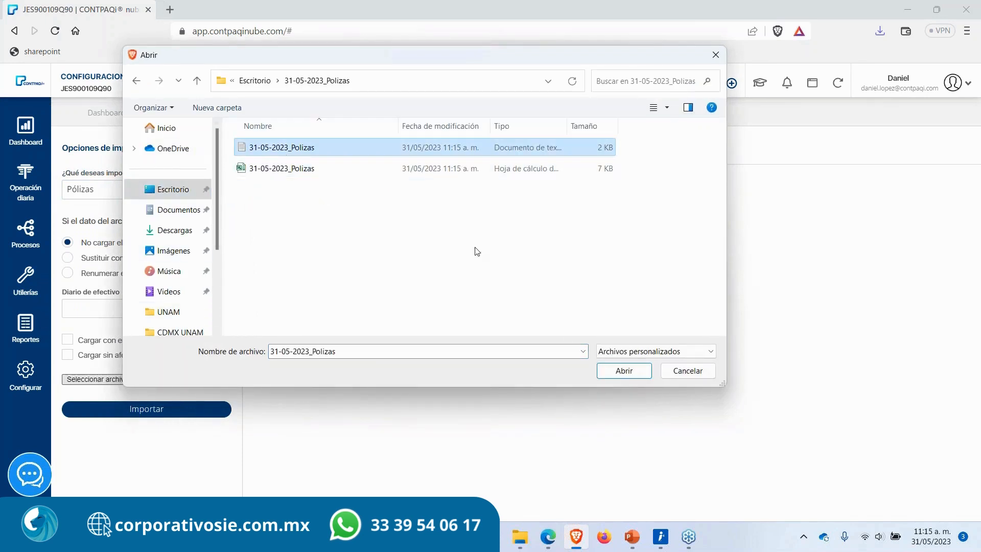
{"action": "left_click", "coordinate": [634, 373]}
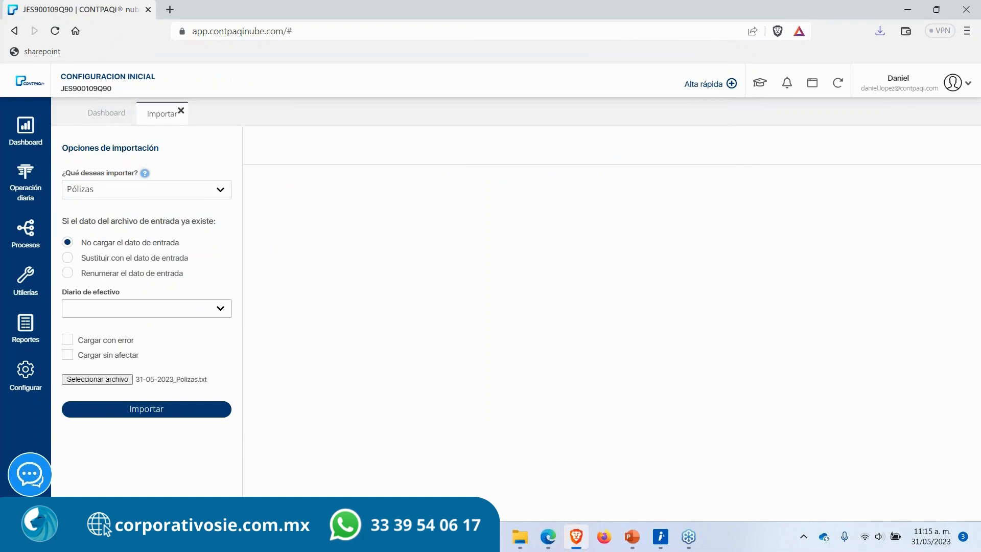
Step: Set the import to renumber policies whose data already exists
{"action": "left_click", "coordinate": [69, 274]}
{"action": "double_click", "coordinate": [169, 273]}
{"action": "left_click_drag", "start_coordinate": [156, 274], "coordinate": [80, 276]}
{"action": "left_click", "coordinate": [191, 277]}
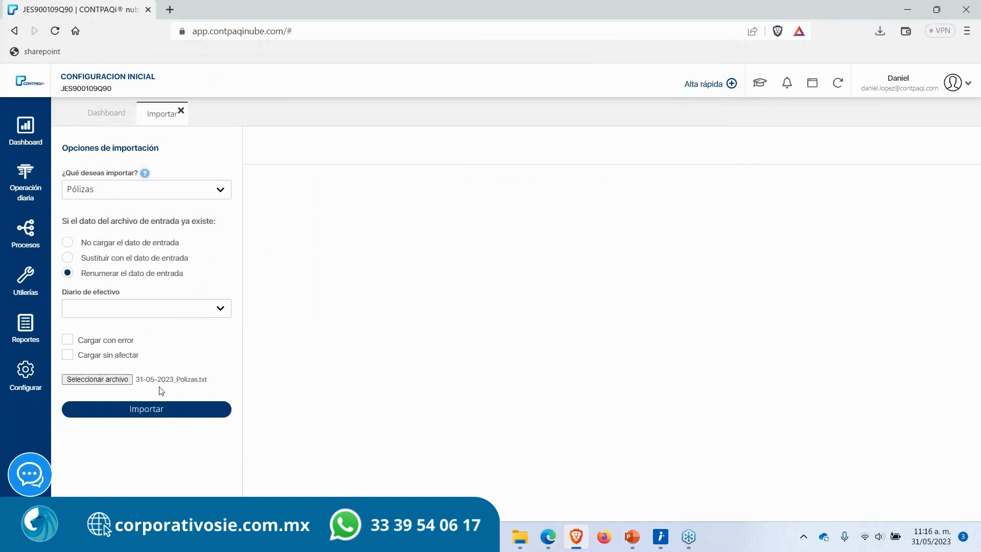
Step: Run the import of the selected policy file and acknowledge the confirmation dialog
{"action": "left_click", "coordinate": [153, 409]}
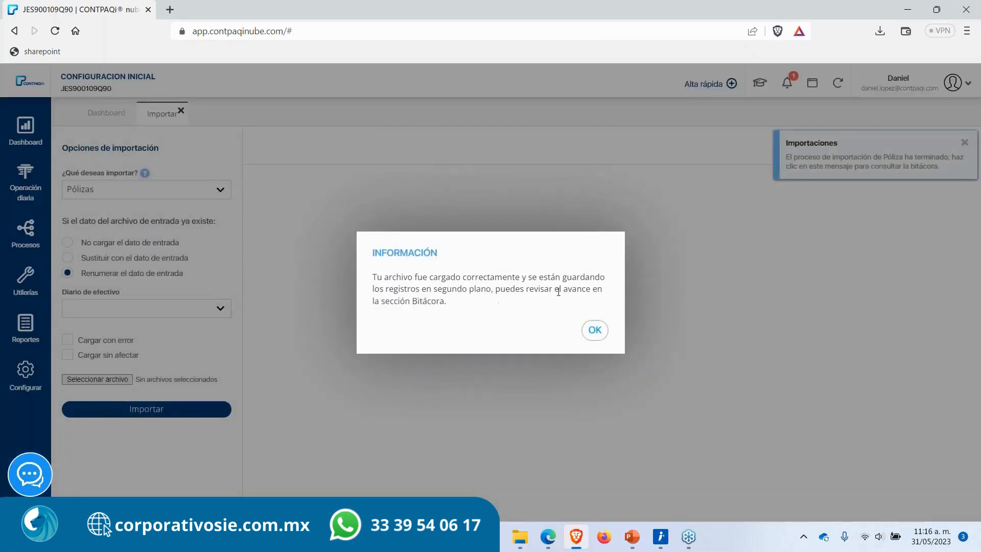
{"action": "left_click", "coordinate": [595, 330]}
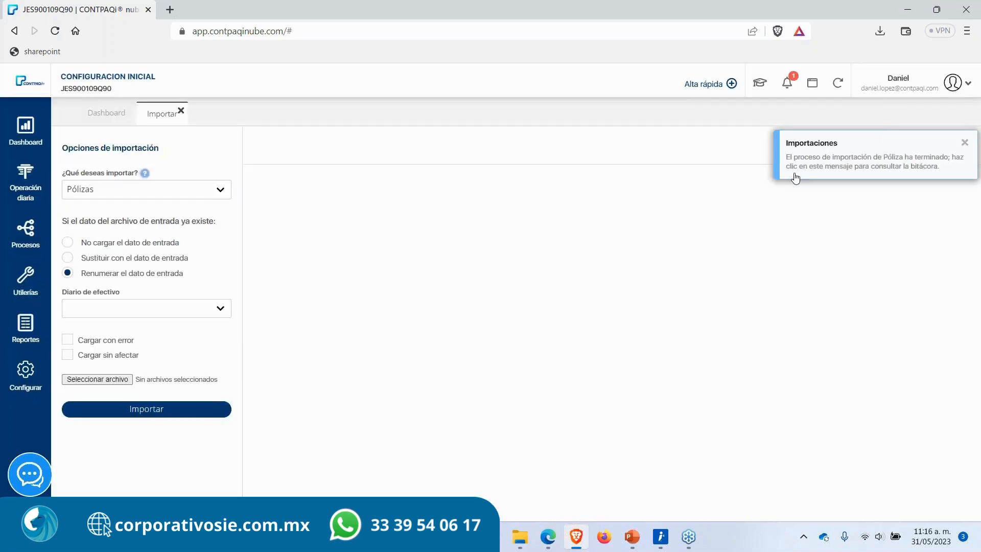
Step: Open the import notification's log and review the policy loading entries
{"action": "left_click", "coordinate": [789, 85]}
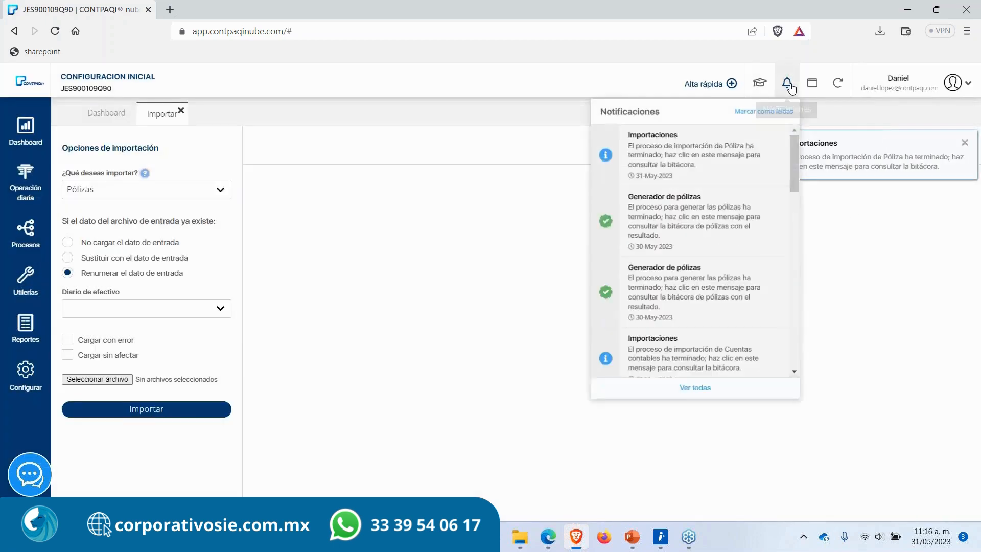
{"action": "left_click", "coordinate": [691, 156]}
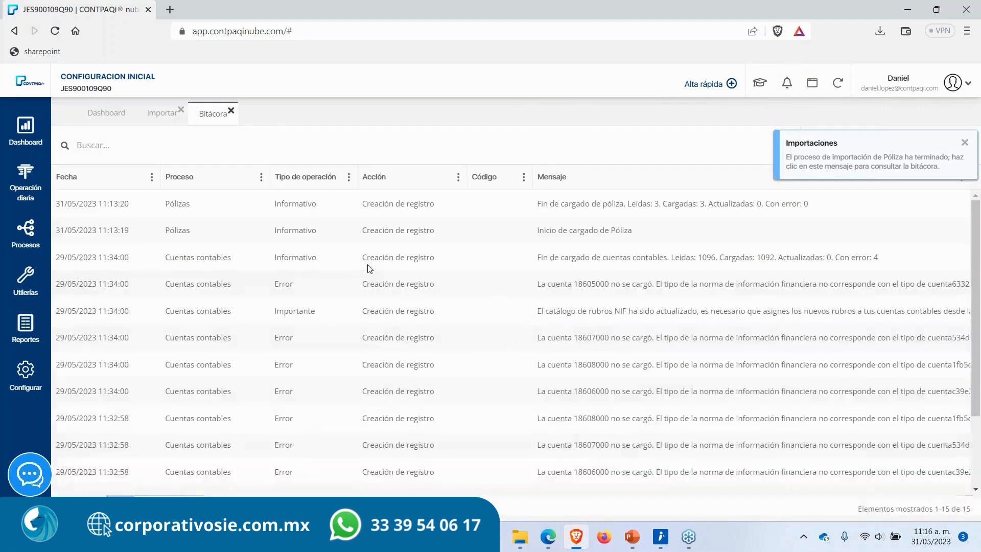
{"action": "left_click_drag", "start_coordinate": [166, 205], "coordinate": [200, 207]}
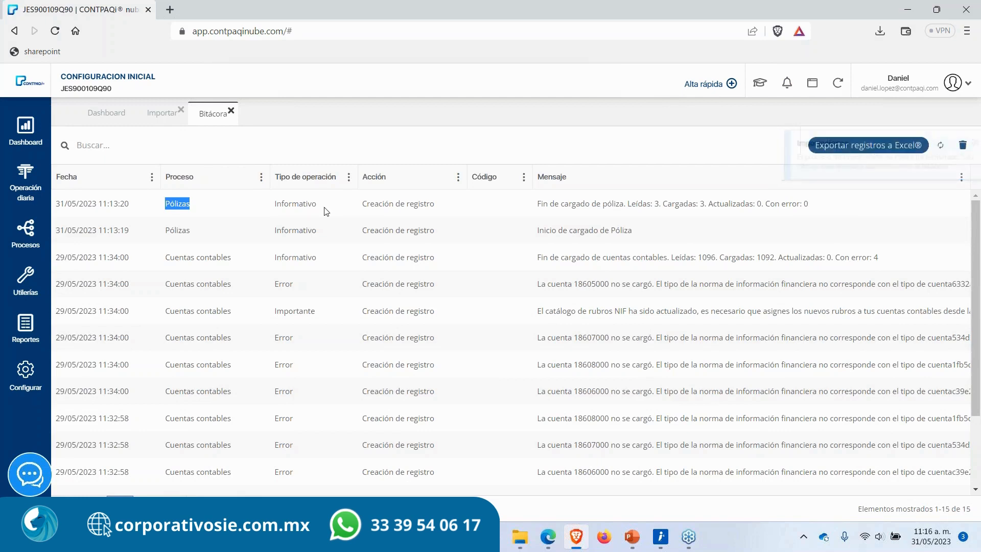
{"action": "left_click_drag", "start_coordinate": [363, 204], "coordinate": [441, 203]}
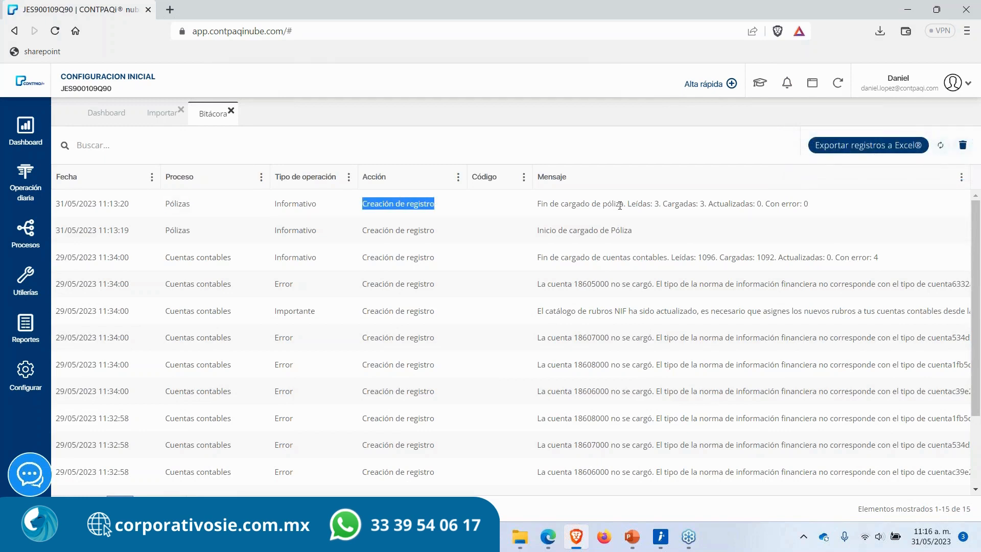
{"action": "left_click_drag", "start_coordinate": [542, 206], "coordinate": [708, 206]}
{"action": "left_click", "coordinate": [654, 204]}
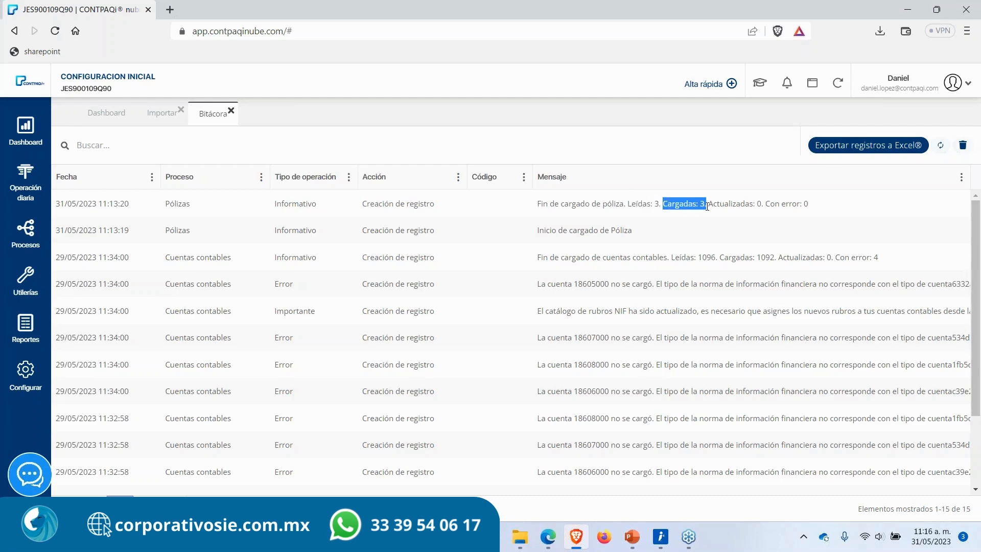
{"action": "left_click", "coordinate": [707, 206]}
Step: Close the Bitácora and Importar tabs and open the Pólizas list
{"action": "left_click", "coordinate": [231, 111]}
{"action": "left_click", "coordinate": [181, 109]}
{"action": "mouse_move", "coordinate": [26, 181]}
{"action": "left_click", "coordinate": [81, 220]}
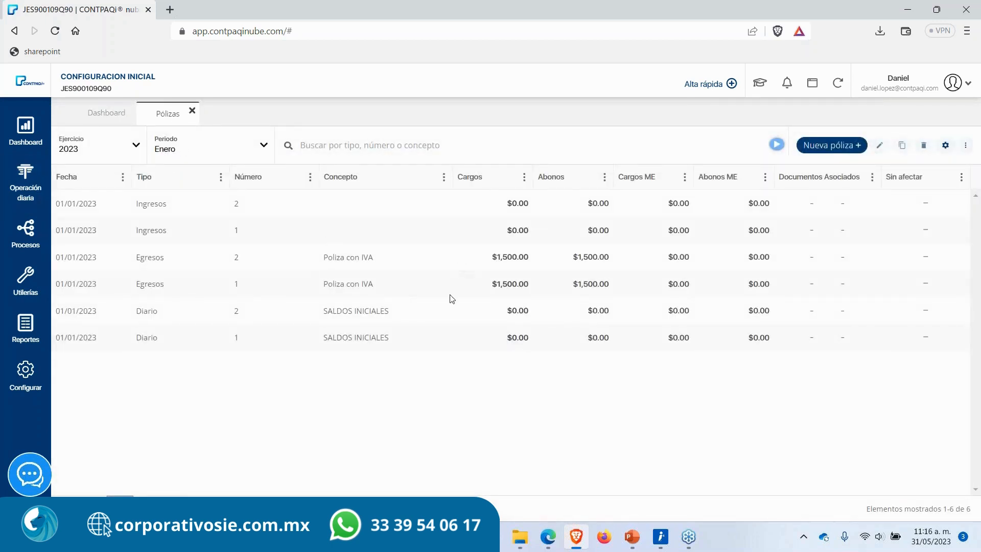
Step: Review the January 2023 policies one by one to check the renumbered imported ones
{"action": "left_click", "coordinate": [375, 217]}
{"action": "left_click", "coordinate": [369, 235], "text": "ctrl"}
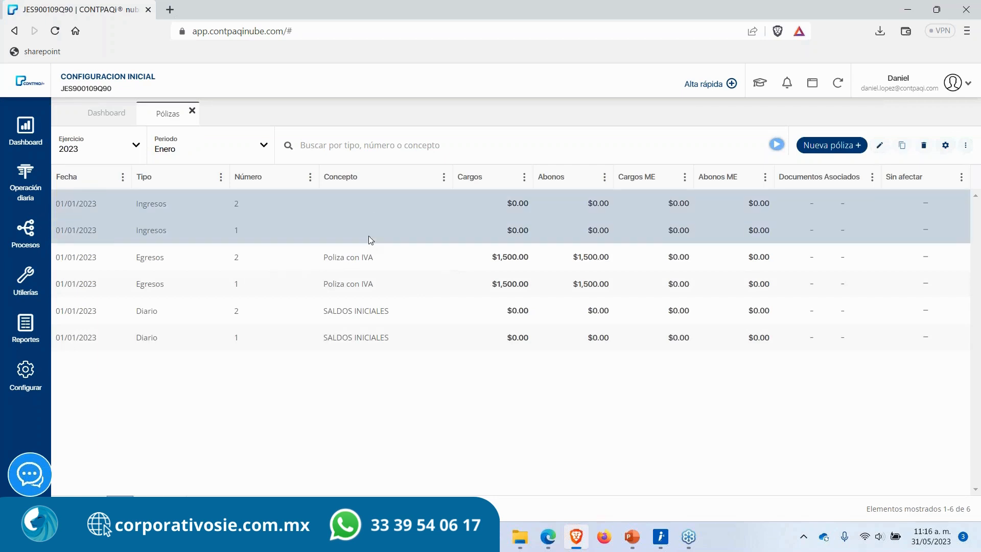
{"action": "left_click", "coordinate": [358, 270], "text": "ctrl"}
{"action": "left_click", "coordinate": [371, 233]}
{"action": "left_click", "coordinate": [372, 209], "text": "ctrl"}
{"action": "left_click", "coordinate": [335, 228]}
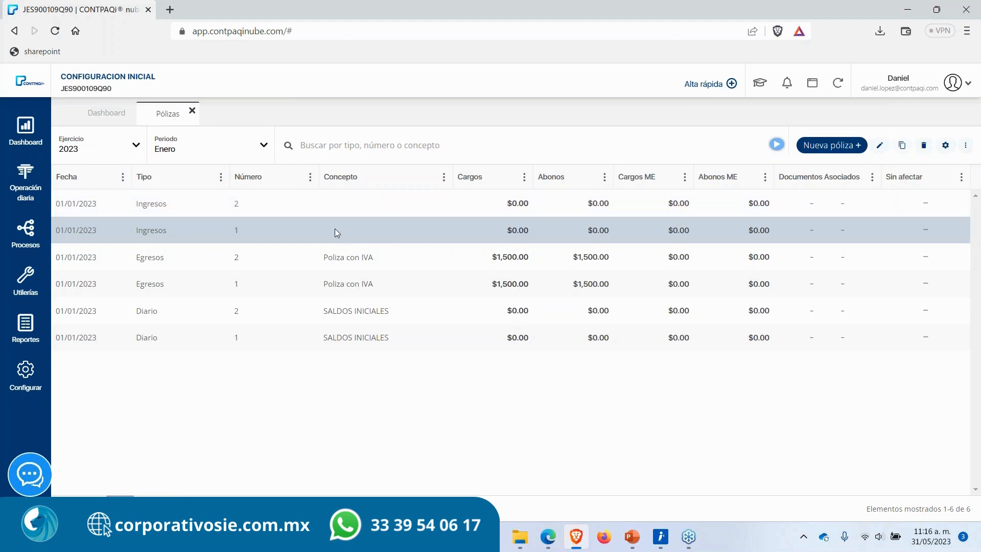
{"action": "left_click", "coordinate": [353, 205]}
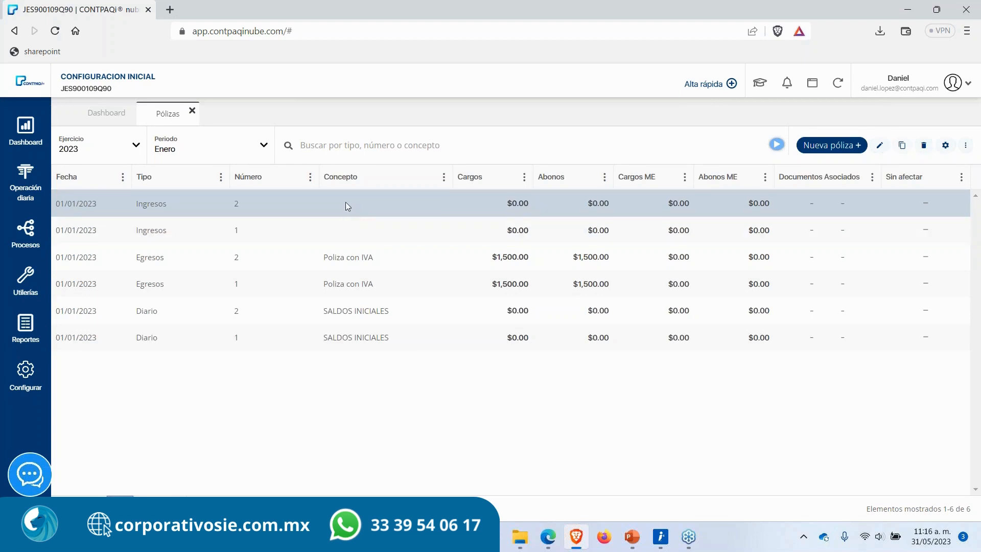
{"action": "left_click", "coordinate": [320, 281]}
{"action": "left_click", "coordinate": [339, 260]}
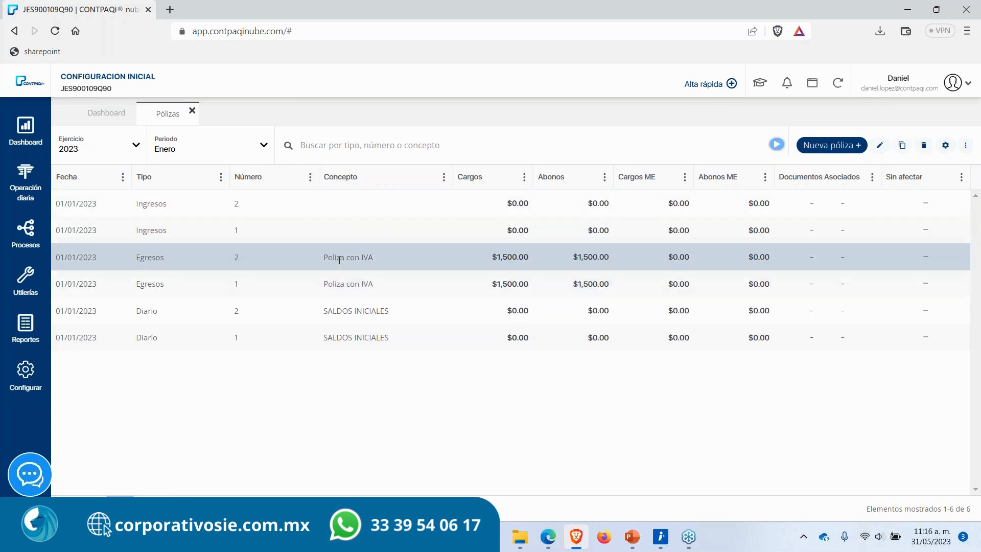
{"action": "left_click", "coordinate": [355, 312]}
{"action": "left_click", "coordinate": [356, 337]}
{"action": "left_click", "coordinate": [357, 337]}
{"action": "left_click", "coordinate": [356, 320]}
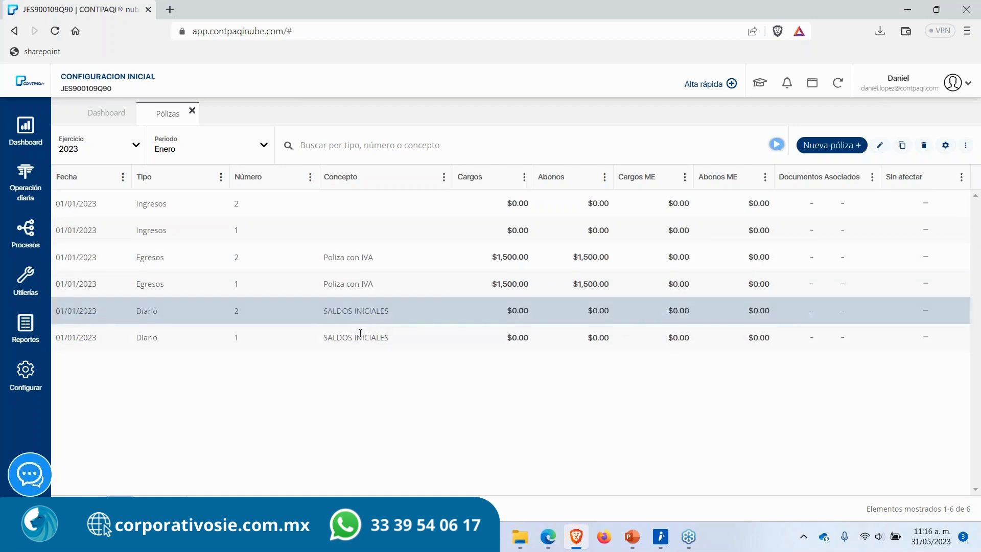
{"action": "left_click", "coordinate": [361, 338]}
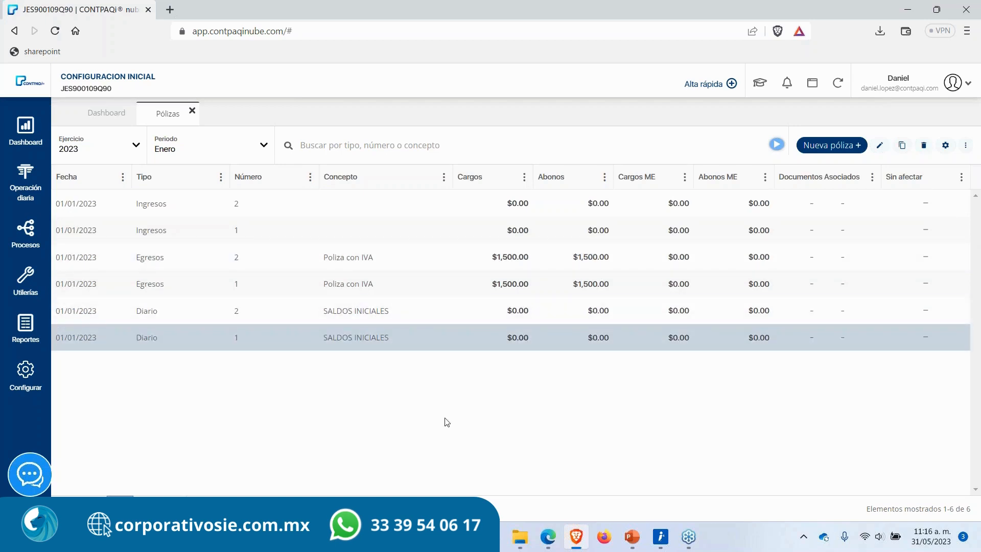
Step: Open the Descarga de XML utility and review its emitted and received document options
{"action": "left_click", "coordinate": [20, 281]}
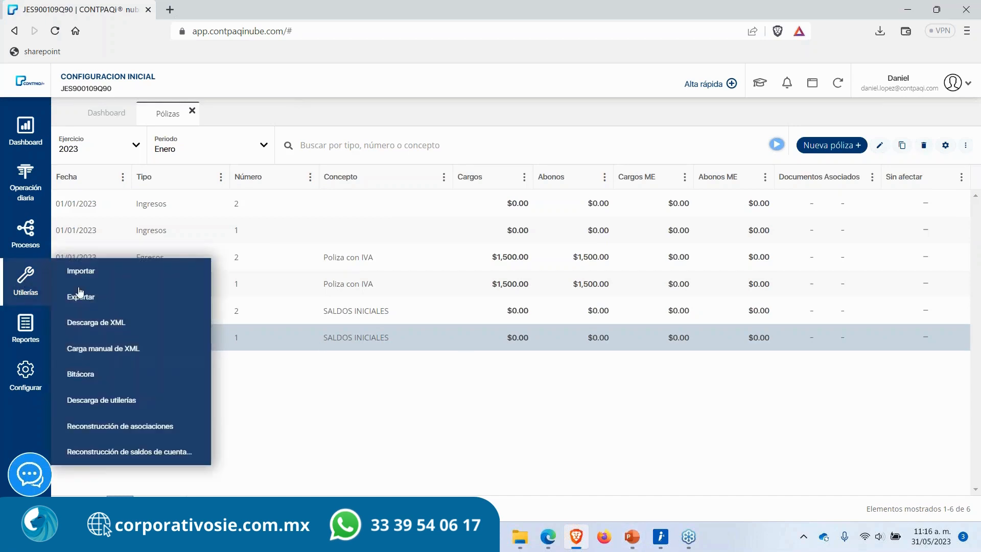
{"action": "left_click", "coordinate": [143, 330]}
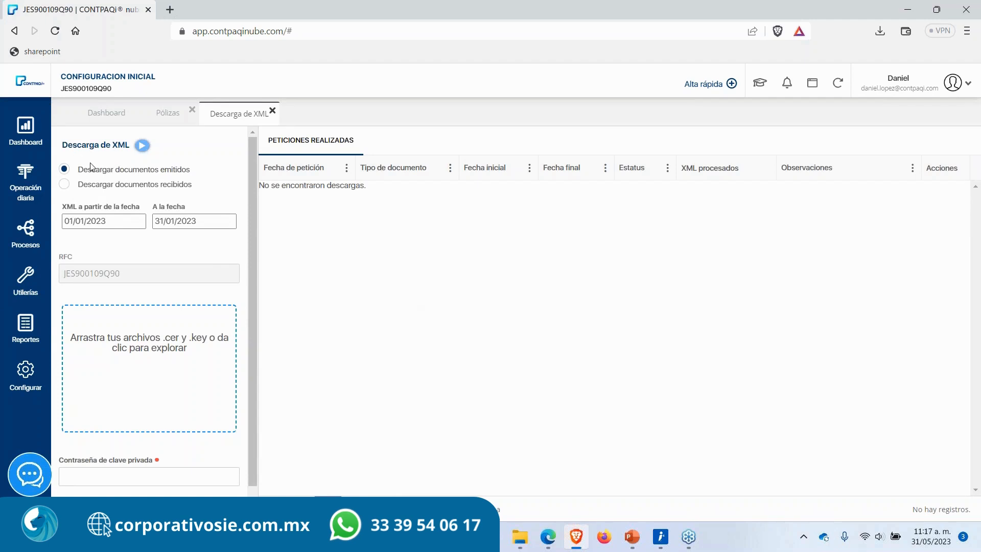
{"action": "left_click_drag", "start_coordinate": [190, 170], "coordinate": [119, 189]}
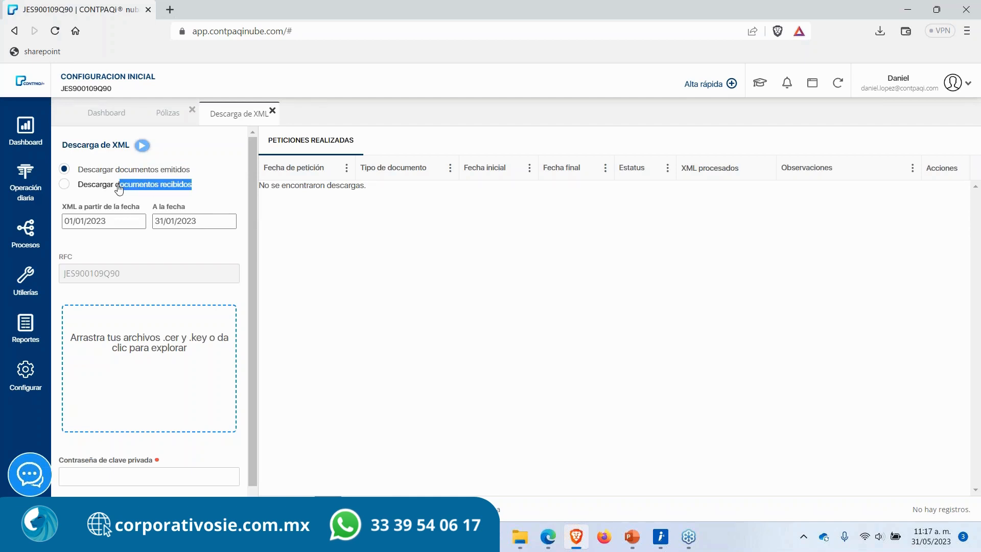
{"action": "left_click", "coordinate": [161, 256]}
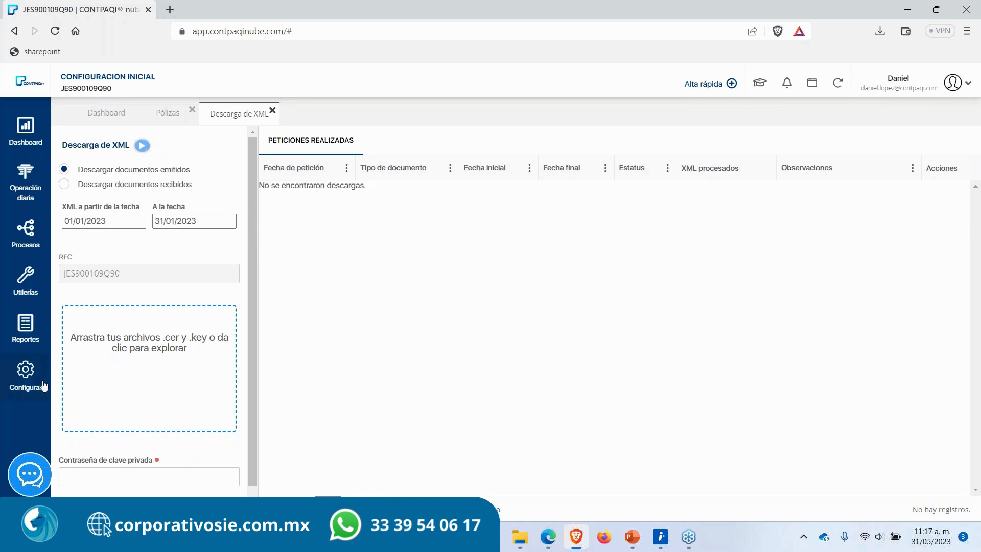
Step: Open the company configuration's FIEL section, then close the configuration tab
{"action": "left_click", "coordinate": [28, 377]}
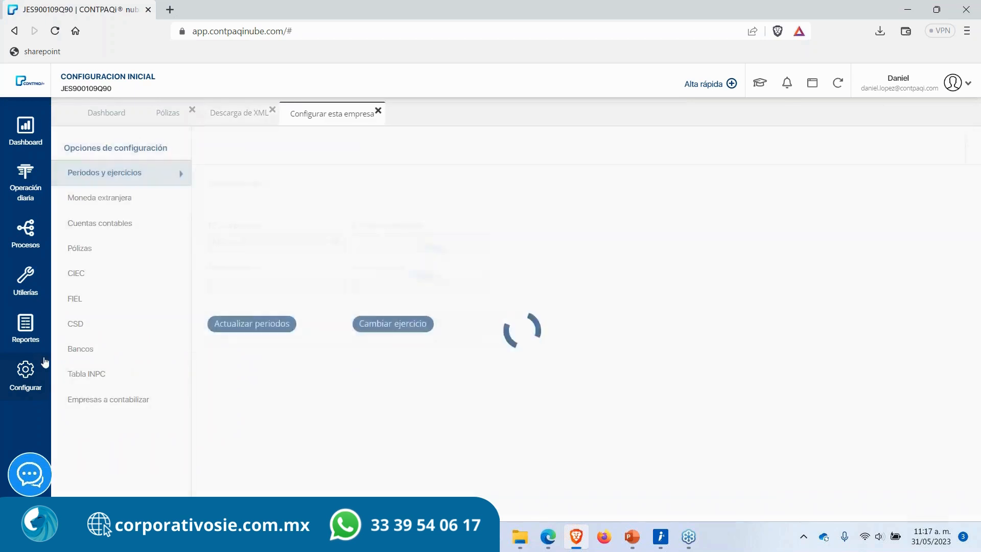
{"action": "left_click", "coordinate": [118, 300]}
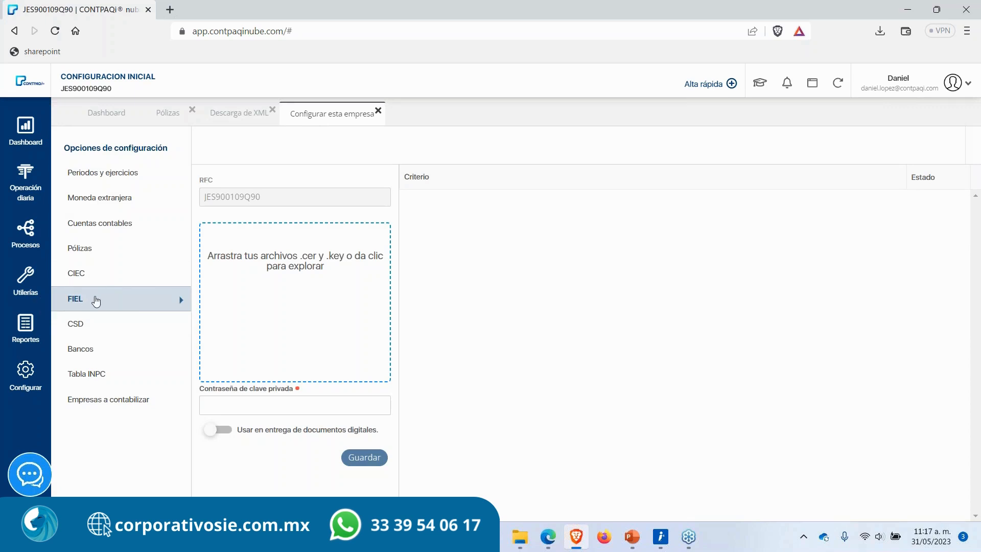
{"action": "left_click", "coordinate": [378, 111]}
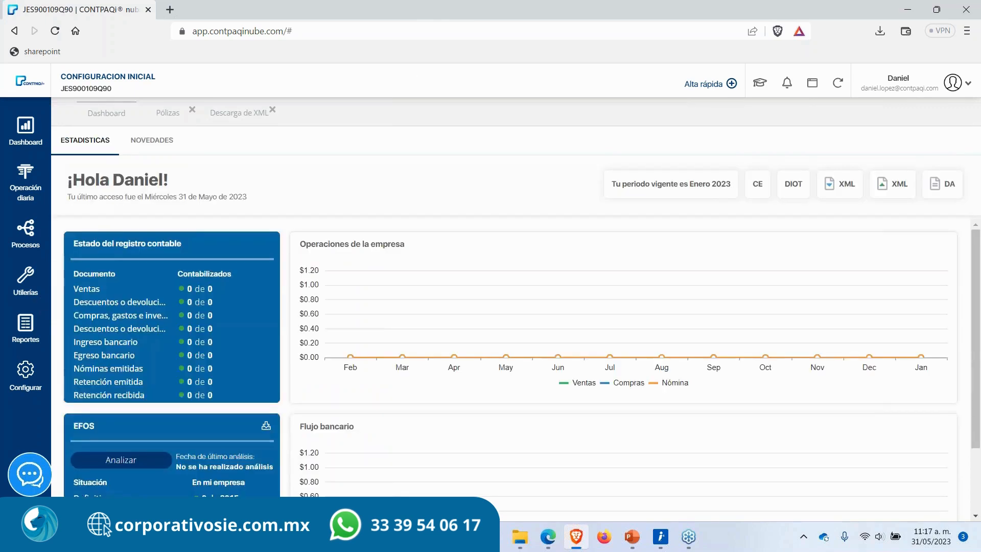
Step: Review the Descarga de XML date range and RFC fields, then close it and the Pólizas tab
{"action": "left_click", "coordinate": [233, 115]}
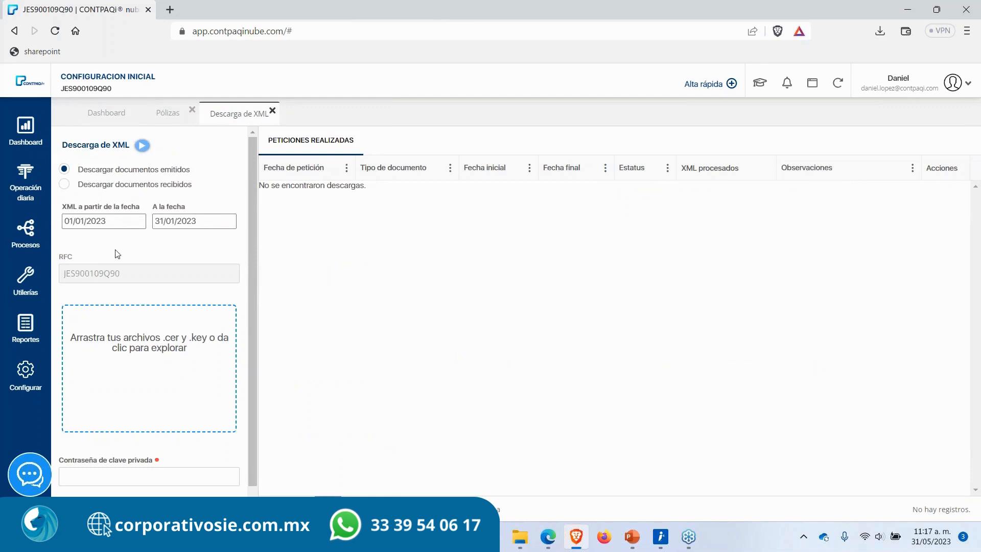
{"action": "left_click_drag", "start_coordinate": [208, 219], "coordinate": [56, 227]}
{"action": "left_click_drag", "start_coordinate": [381, 194], "coordinate": [244, 198]}
{"action": "left_click", "coordinate": [320, 223]}
{"action": "left_click", "coordinate": [272, 111]}
{"action": "left_click", "coordinate": [192, 109]}
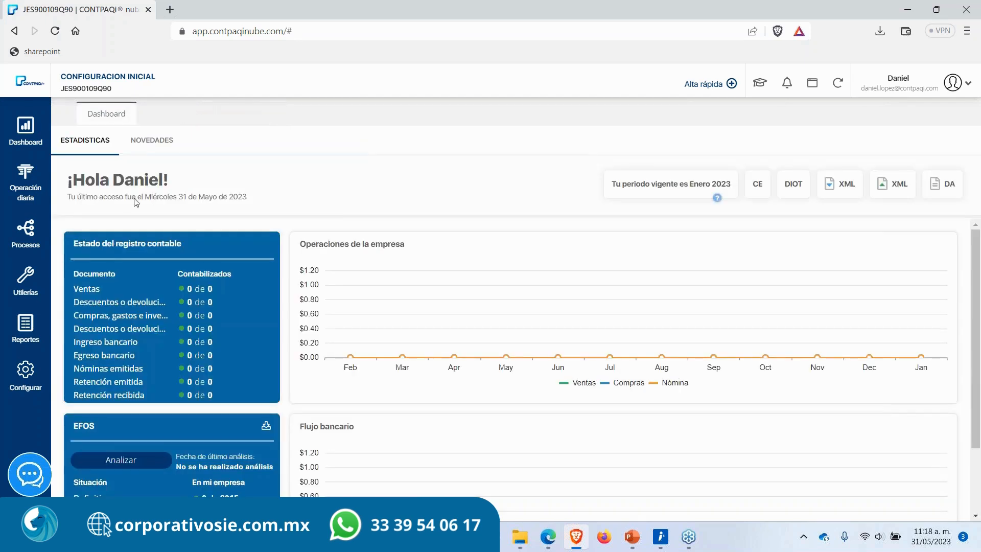
Step: Open the Carga manual de XML utility, glance at the exported policies folder, and close both
{"action": "left_click", "coordinate": [33, 280]}
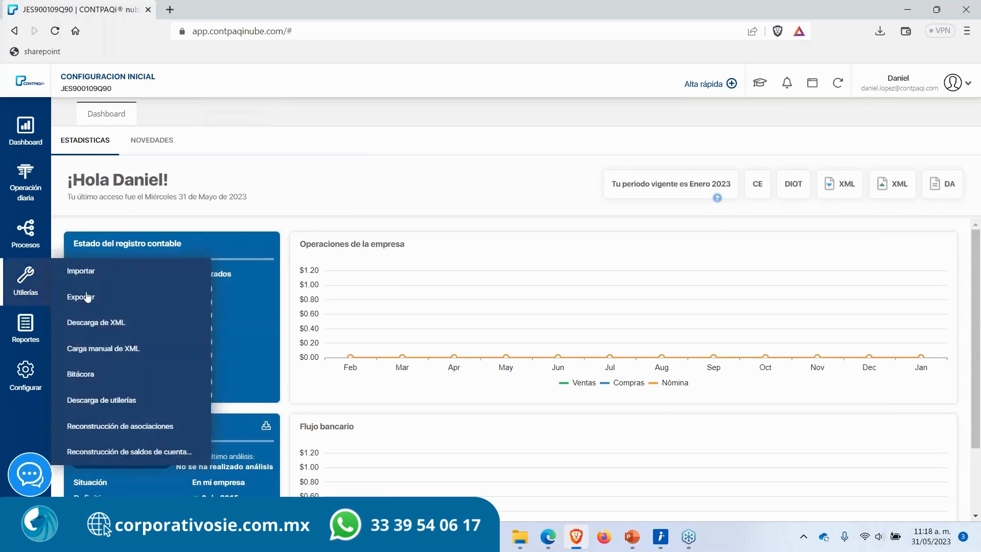
{"action": "left_click", "coordinate": [135, 355]}
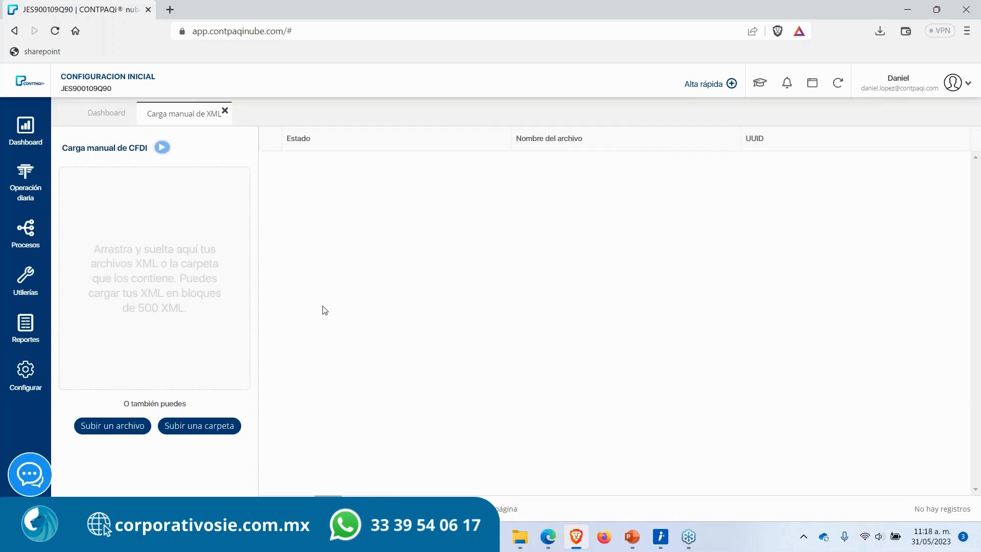
{"action": "mouse_move", "coordinate": [520, 543]}
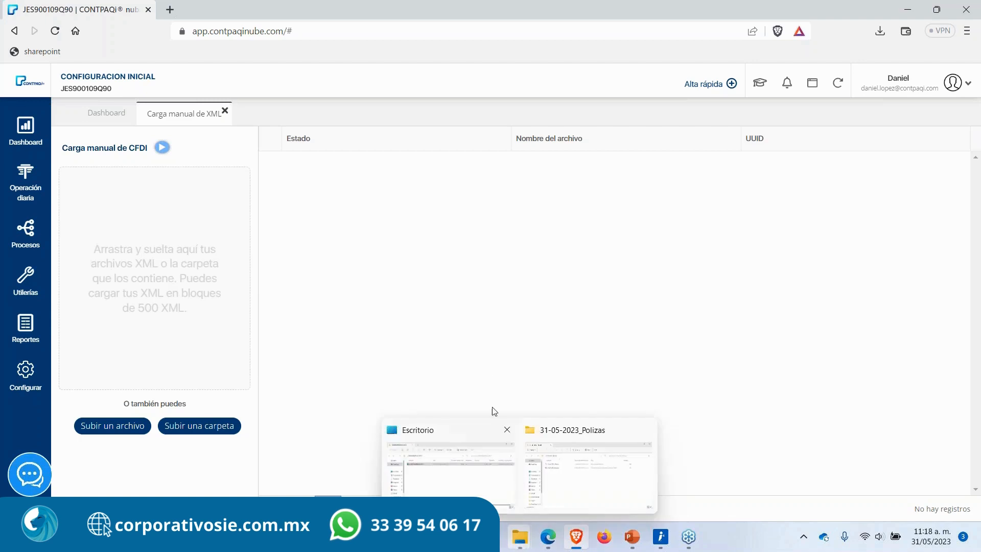
{"action": "left_click", "coordinate": [553, 447]}
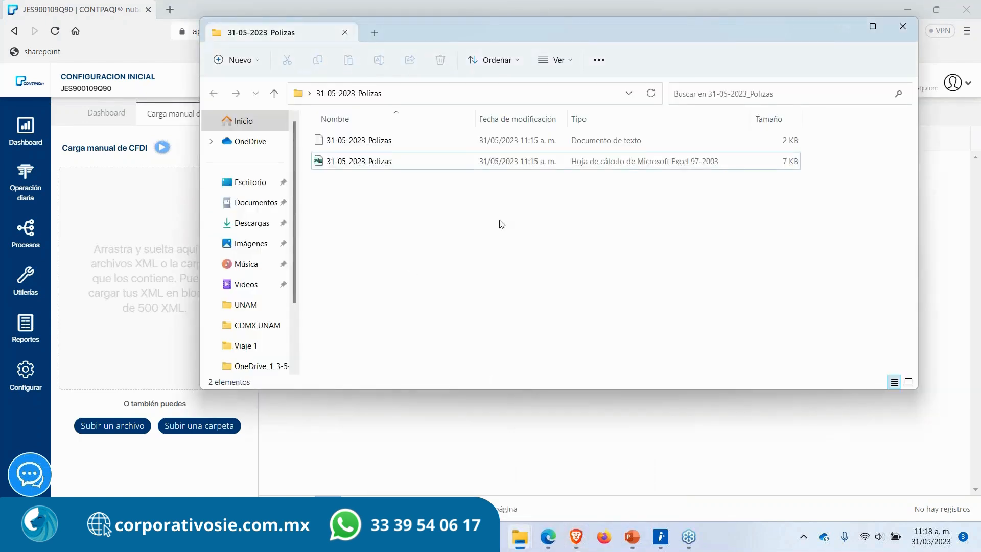
{"action": "left_click", "coordinate": [900, 29]}
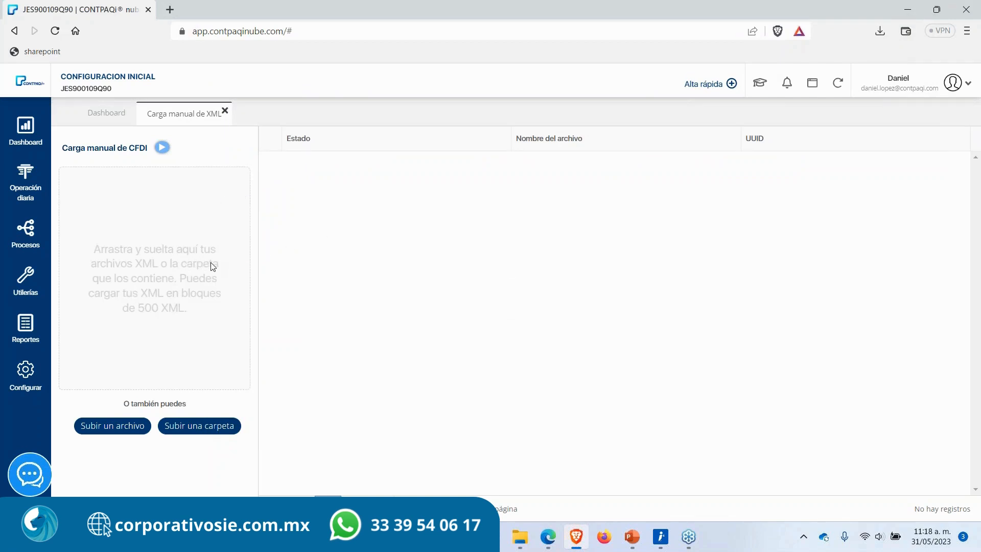
{"action": "left_click", "coordinate": [225, 110]}
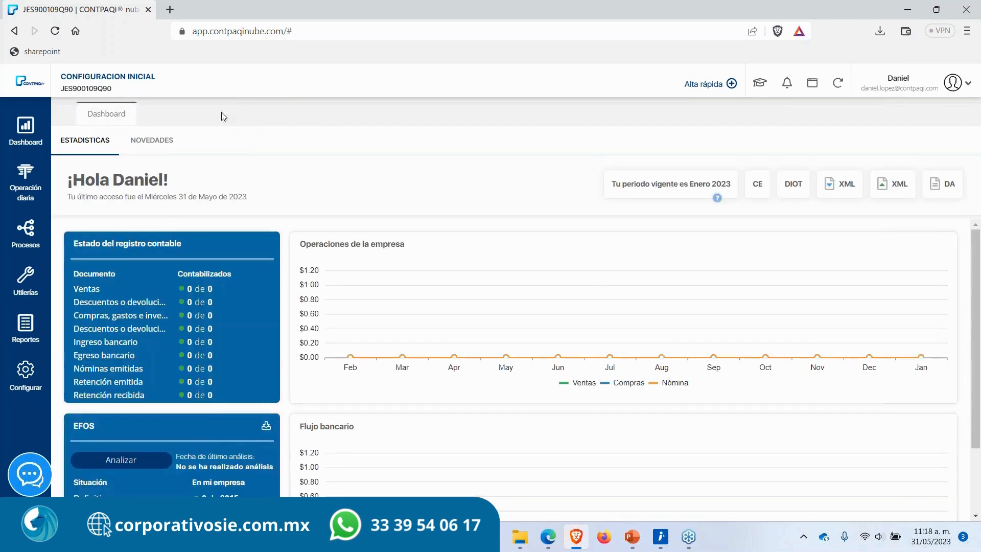
Step: Open the Descarga de utilerías page and review the Herramienta de migración description
{"action": "left_click", "coordinate": [26, 280]}
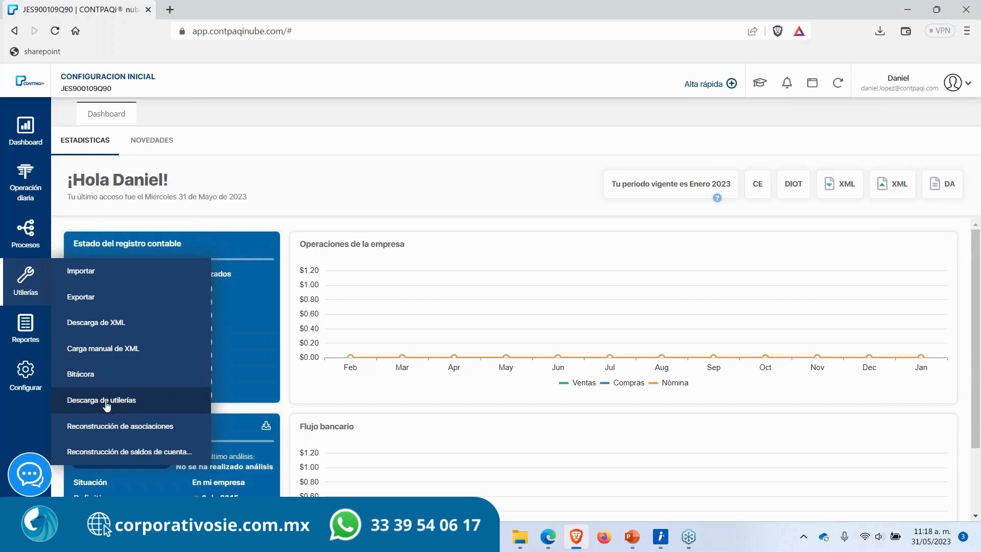
{"action": "left_click", "coordinate": [129, 405]}
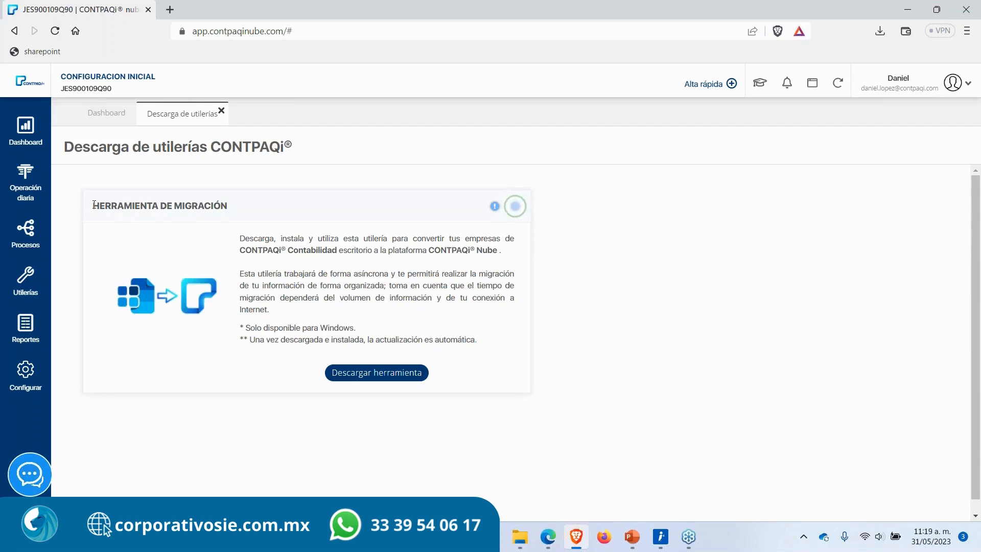
{"action": "left_click_drag", "start_coordinate": [92, 205], "coordinate": [230, 201]}
{"action": "left_click", "coordinate": [244, 208]}
{"action": "left_click_drag", "start_coordinate": [71, 147], "coordinate": [307, 147]}
{"action": "left_click", "coordinate": [308, 147]}
{"action": "scroll", "coordinate": [422, 336], "scroll_direction": "down", "scroll_amount": 1}
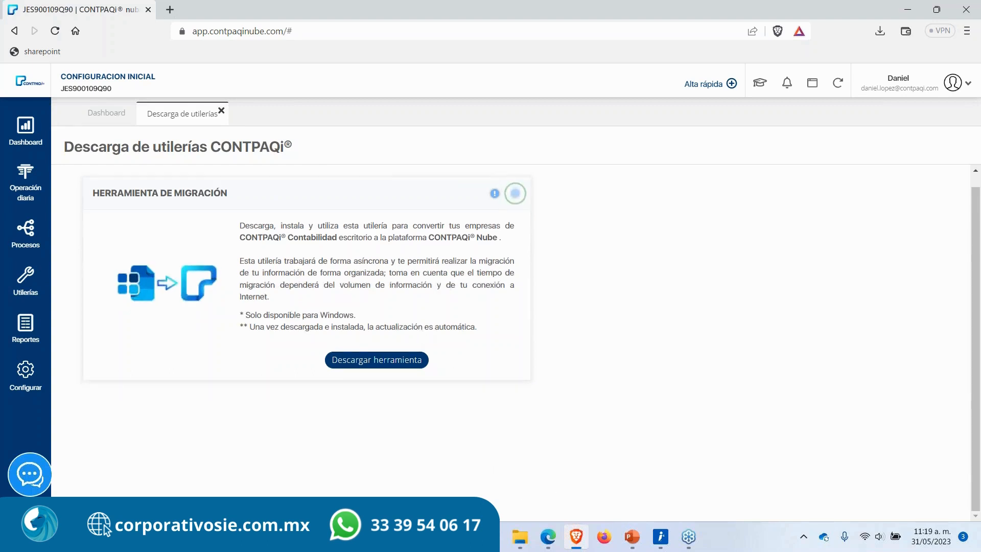
{"action": "left_click", "coordinate": [494, 194]}
{"action": "left_click", "coordinate": [570, 219]}
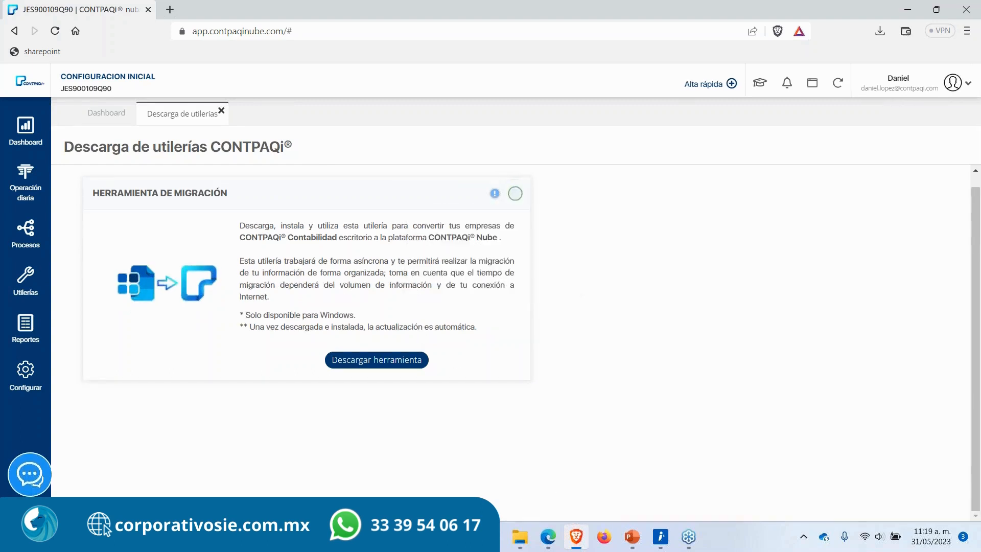
Step: Download the migration tool, saving the CONTPAQi® Migrador de Contabilidad installer to the Escritorio folder
{"action": "left_click", "coordinate": [377, 360]}
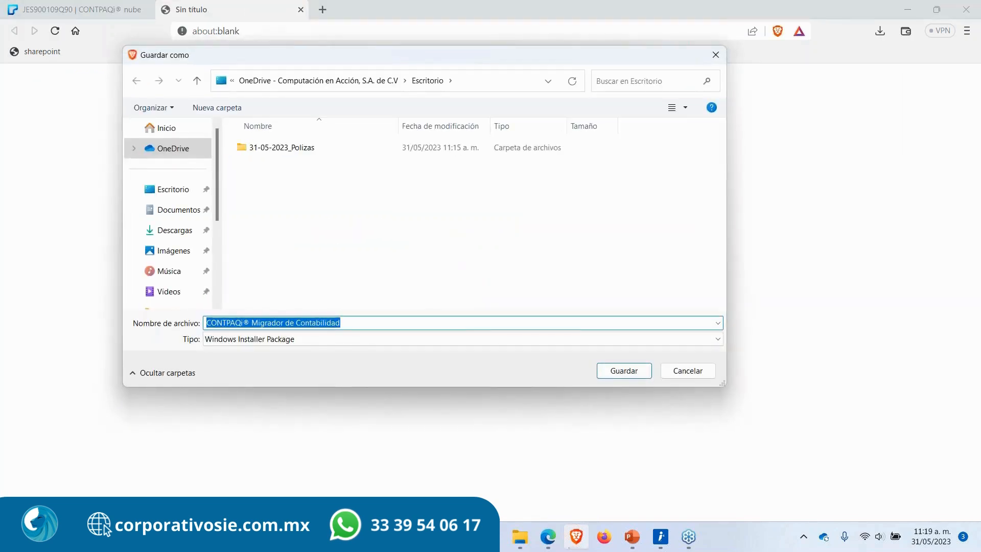
{"action": "left_click", "coordinate": [629, 372]}
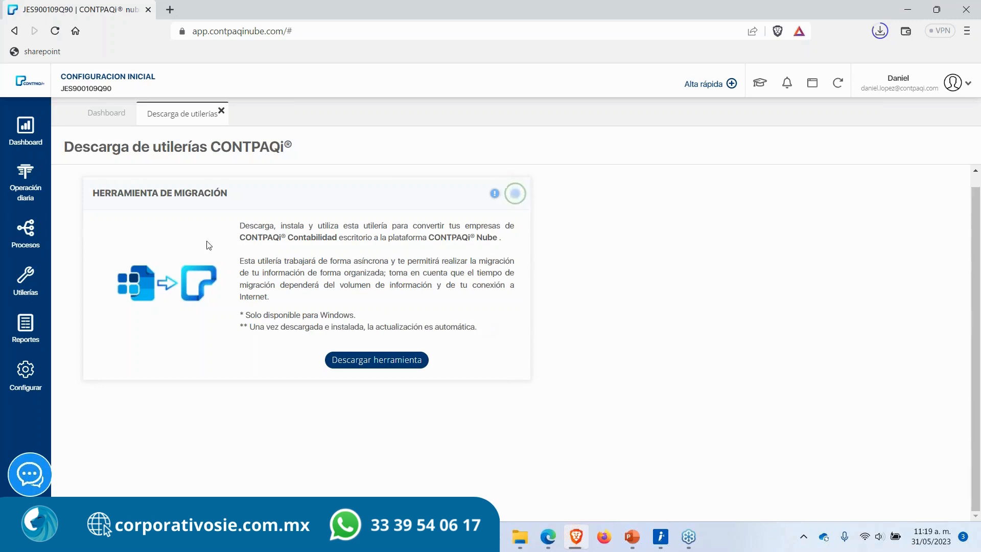
{"action": "left_click_drag", "start_coordinate": [64, 145], "coordinate": [336, 167]}
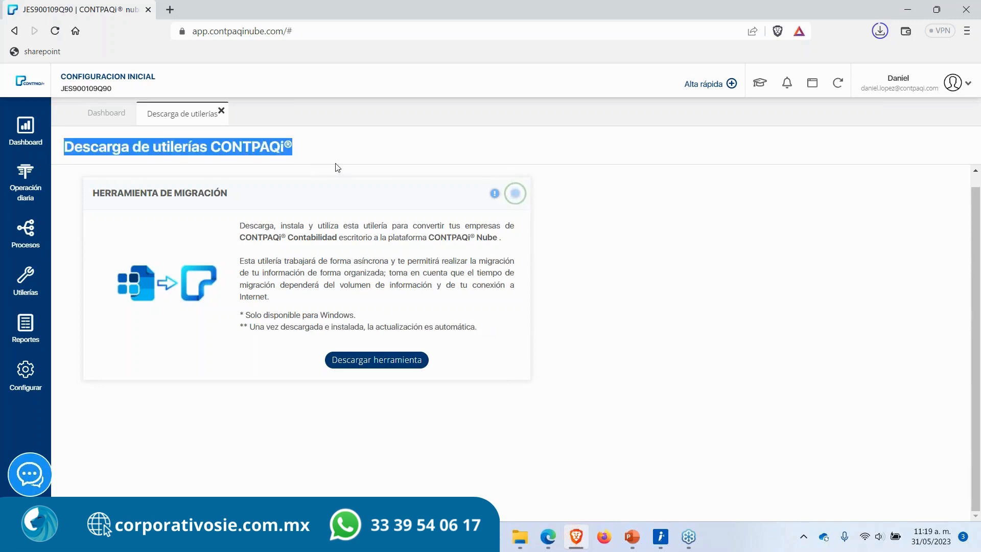
Step: Rebuild associations for 01/01/2023 to 31/01/2023 using the Reconstrucción de asociaciones utility and dismiss the completion notice
{"action": "left_click", "coordinate": [331, 201]}
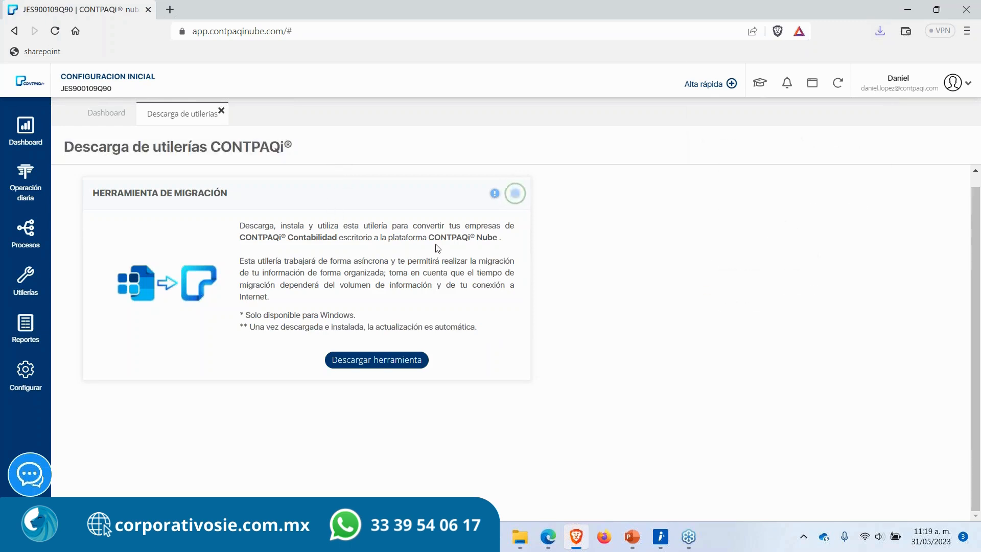
{"action": "left_click_drag", "start_coordinate": [229, 194], "coordinate": [98, 193]}
{"action": "left_click", "coordinate": [97, 194]}
{"action": "left_click", "coordinate": [29, 287]}
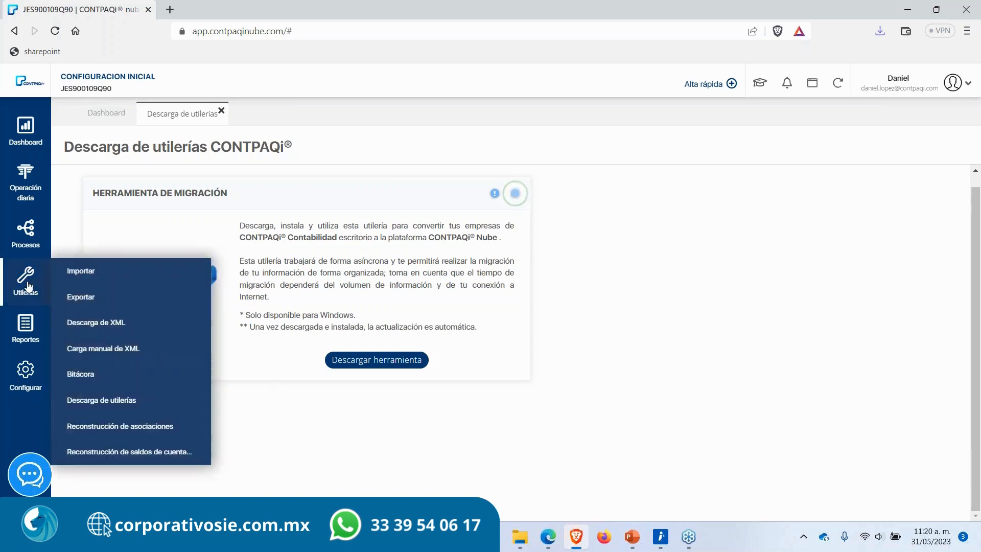
{"action": "left_click", "coordinate": [147, 429]}
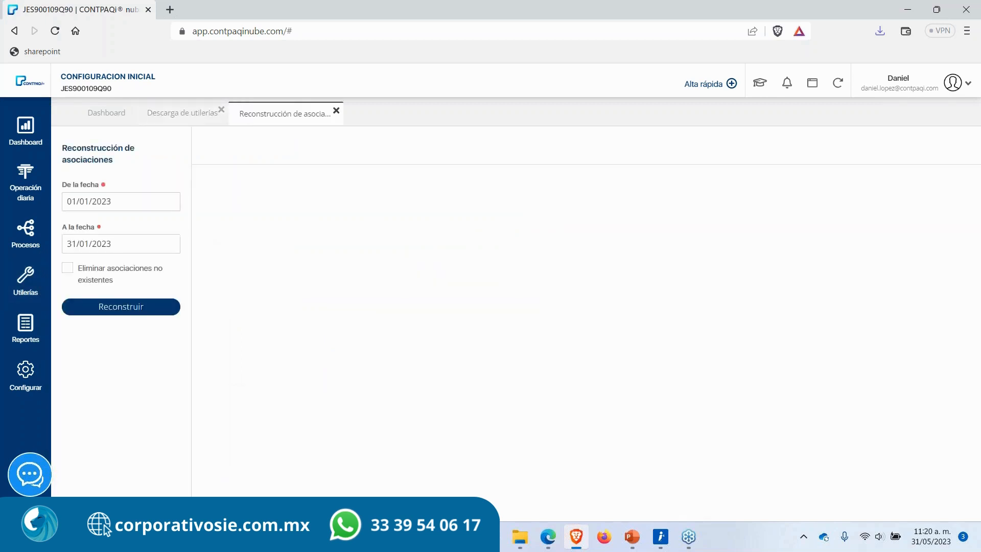
{"action": "left_click", "coordinate": [112, 308]}
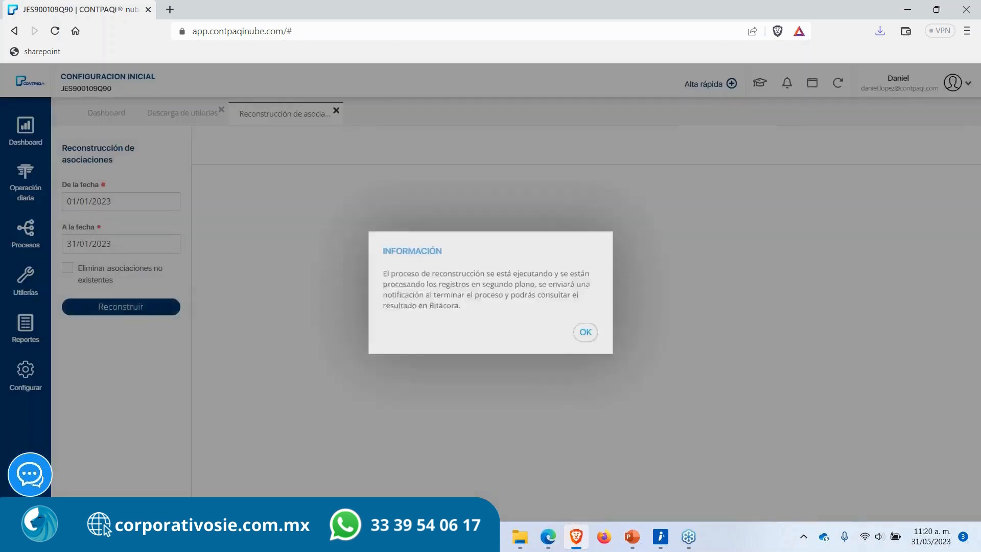
{"action": "left_click", "coordinate": [586, 332]}
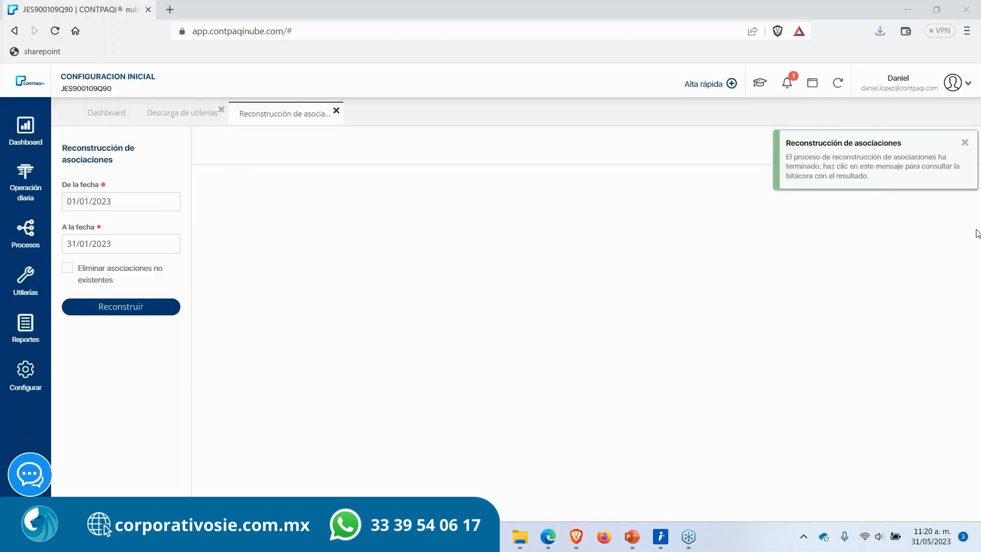
{"action": "left_click", "coordinate": [966, 146]}
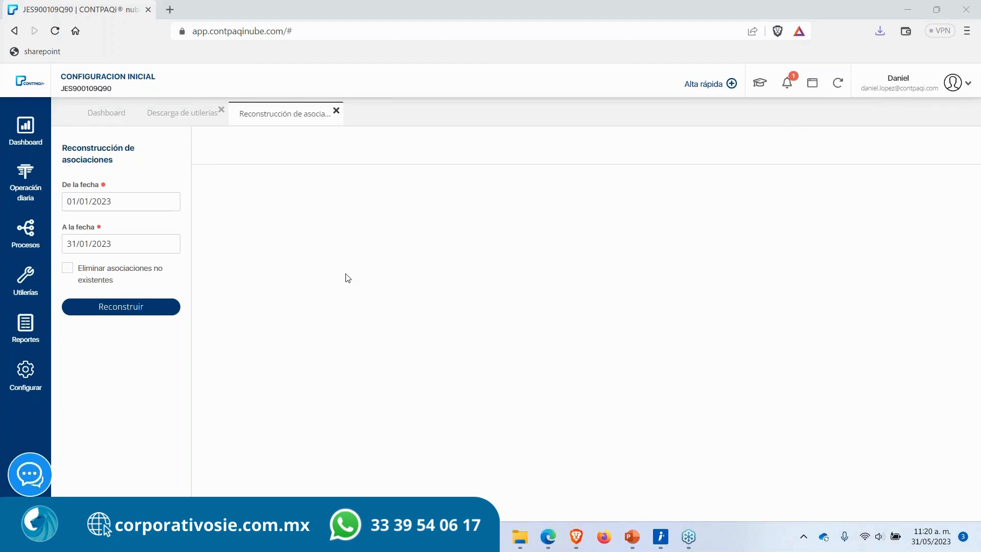
Step: Open the Importar utility, choose Pólizas to show its import options, then close it and the Descarga de utilerías tab
{"action": "left_click", "coordinate": [31, 293]}
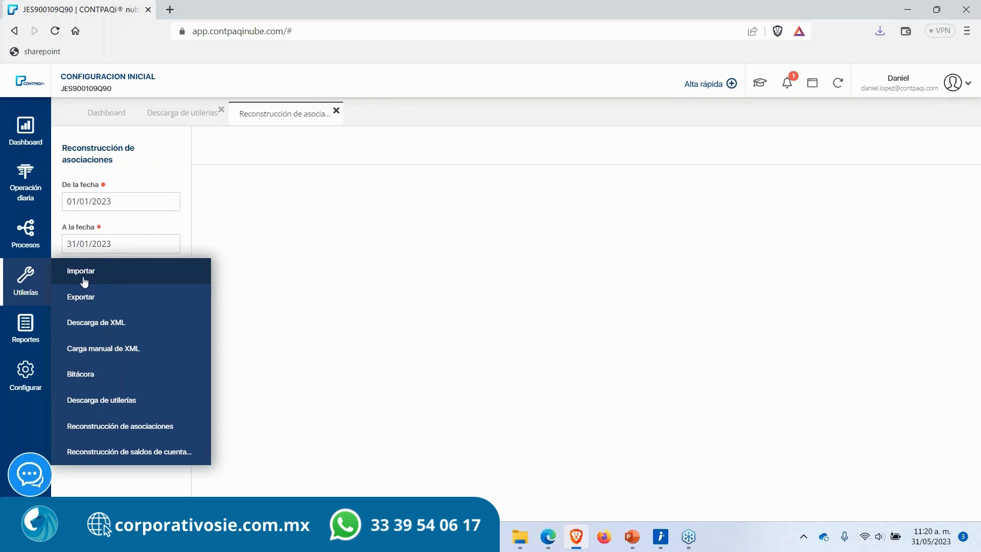
{"action": "left_click", "coordinate": [122, 280]}
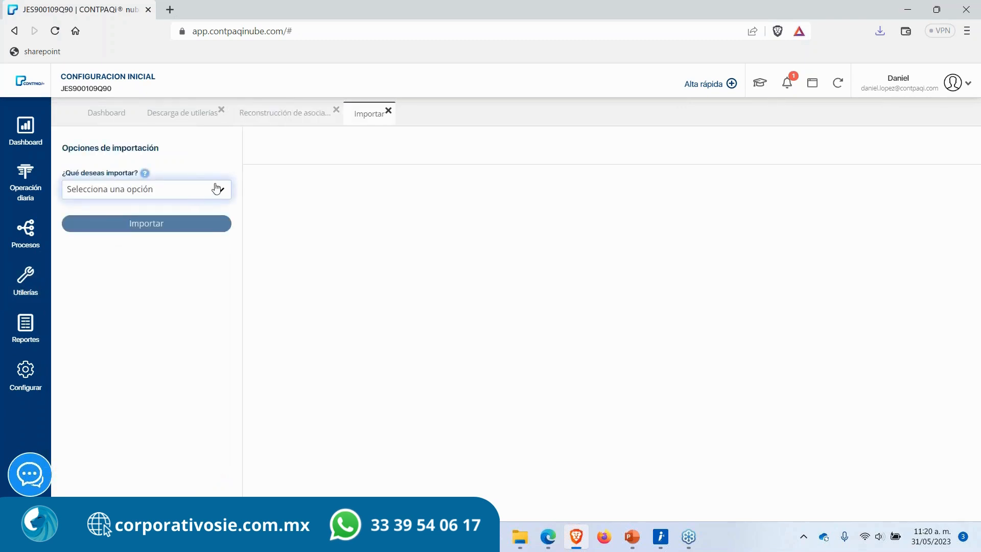
{"action": "left_click", "coordinate": [218, 189]}
{"action": "left_click", "coordinate": [128, 326]}
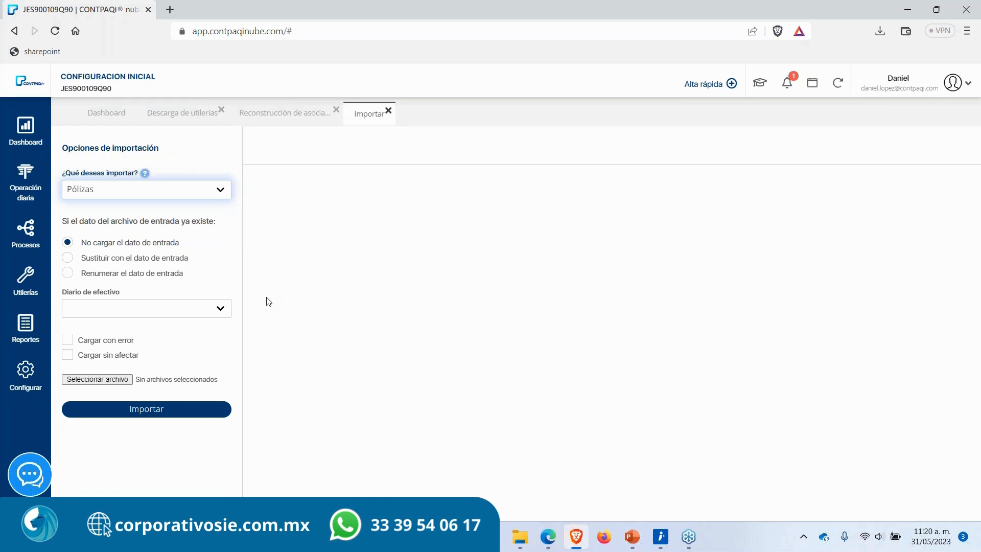
{"action": "left_click", "coordinate": [387, 114]}
{"action": "left_click", "coordinate": [176, 115]}
{"action": "left_click", "coordinate": [221, 114]}
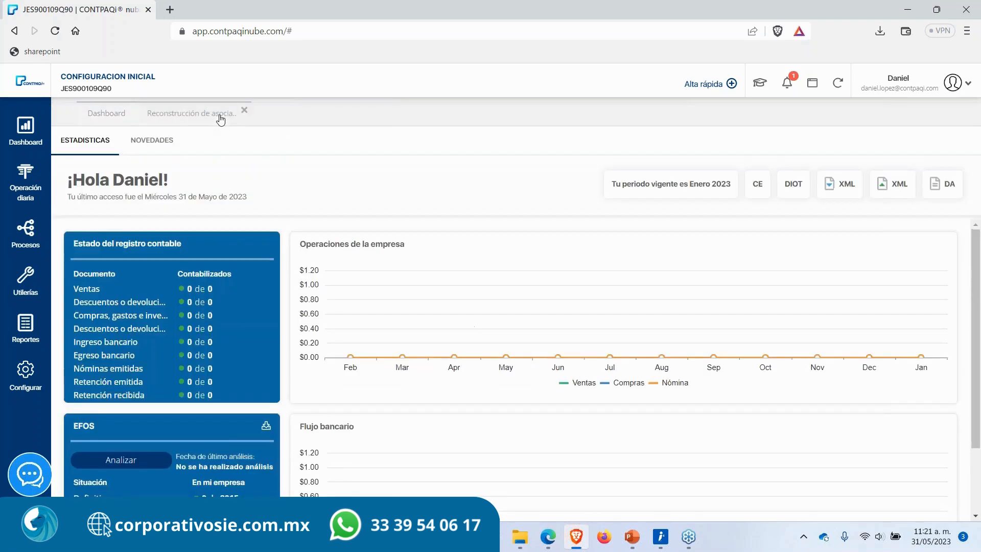
Step: Rerun Reconstrucción de asociaciones for the same dates with Eliminar asociaciones no existentes checked
{"action": "left_click", "coordinate": [24, 301]}
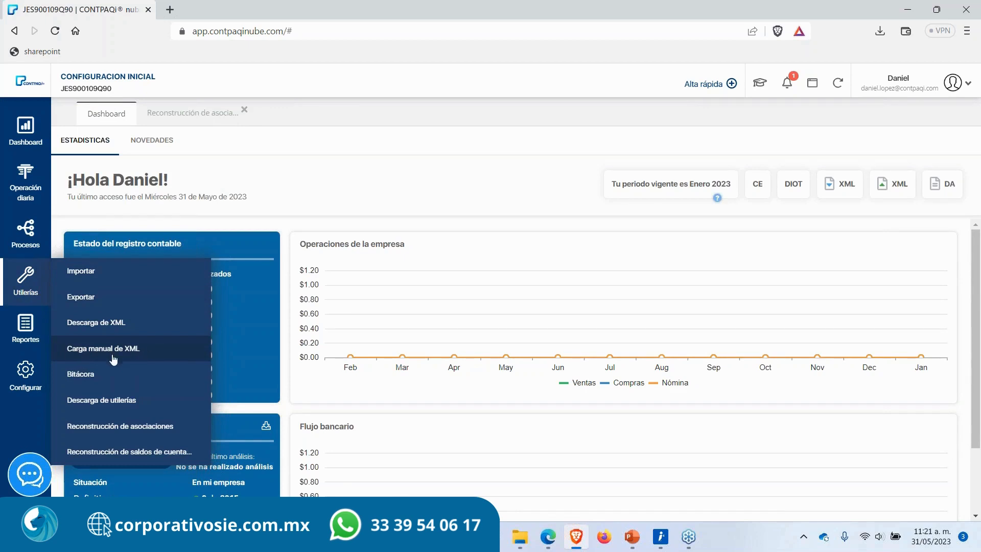
{"action": "left_click", "coordinate": [309, 212]}
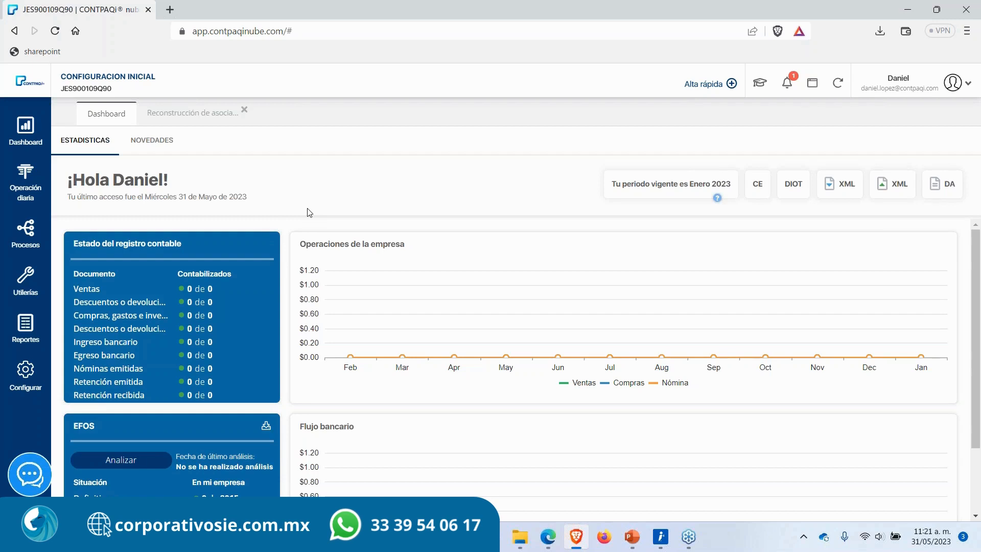
{"action": "left_click", "coordinate": [193, 117]}
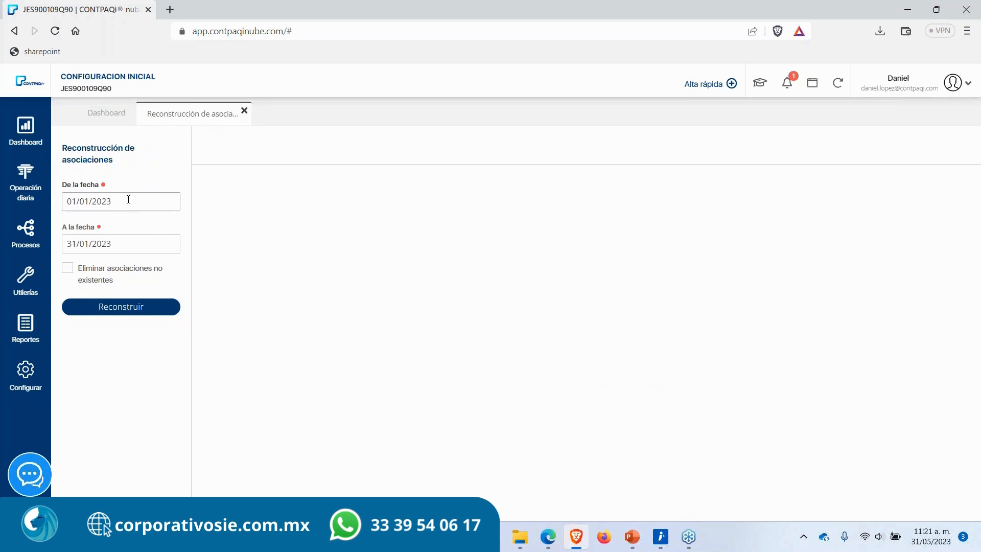
{"action": "left_click_drag", "start_coordinate": [128, 199], "coordinate": [30, 208]}
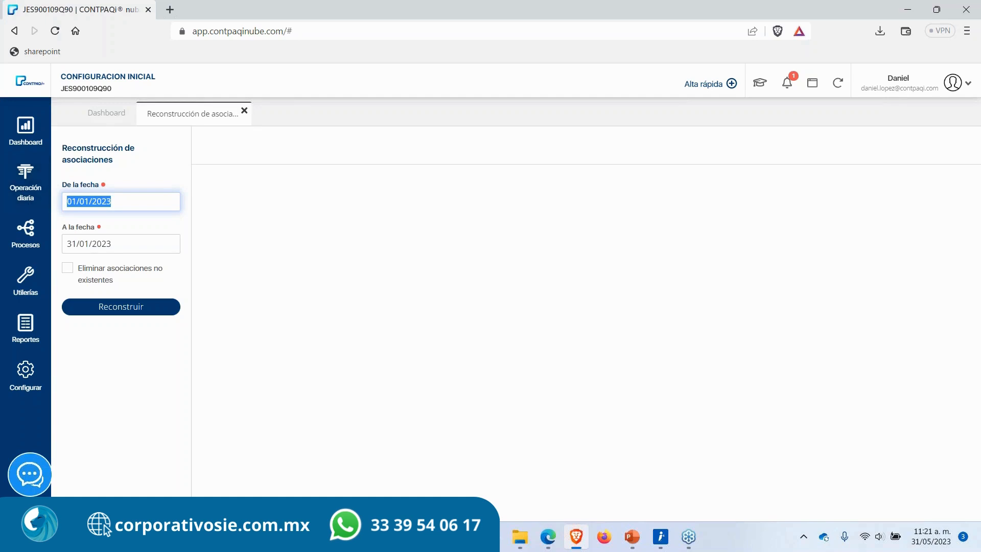
{"action": "left_click", "coordinate": [244, 209]}
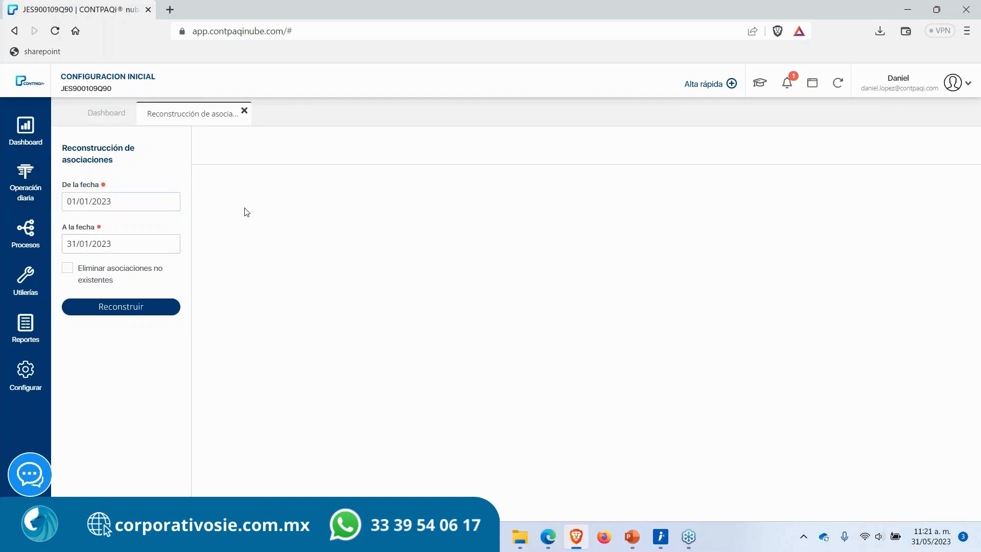
{"action": "left_click_drag", "start_coordinate": [121, 162], "coordinate": [45, 157]}
{"action": "left_click", "coordinate": [114, 158]}
{"action": "left_click", "coordinate": [68, 268]}
{"action": "left_click", "coordinate": [108, 307]}
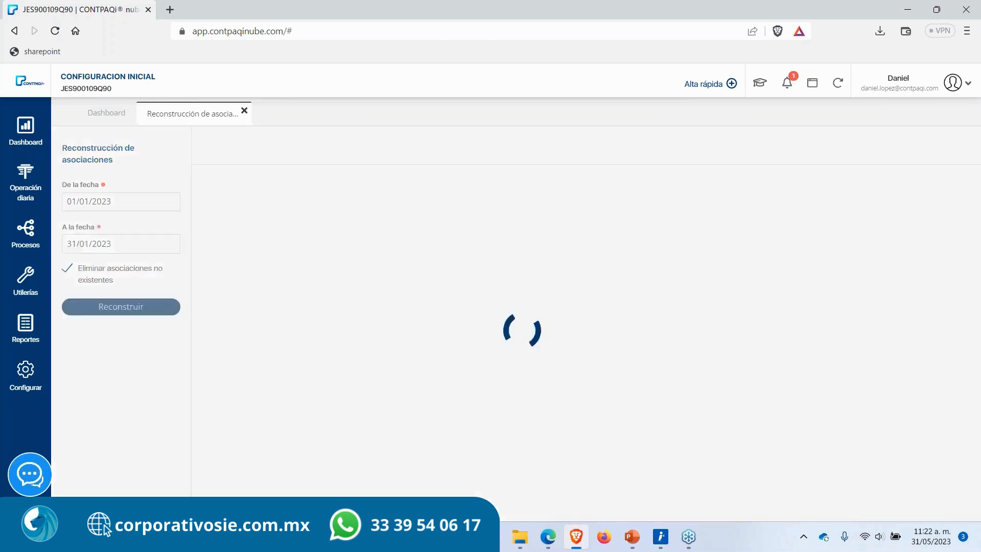
{"action": "left_click", "coordinate": [594, 340]}
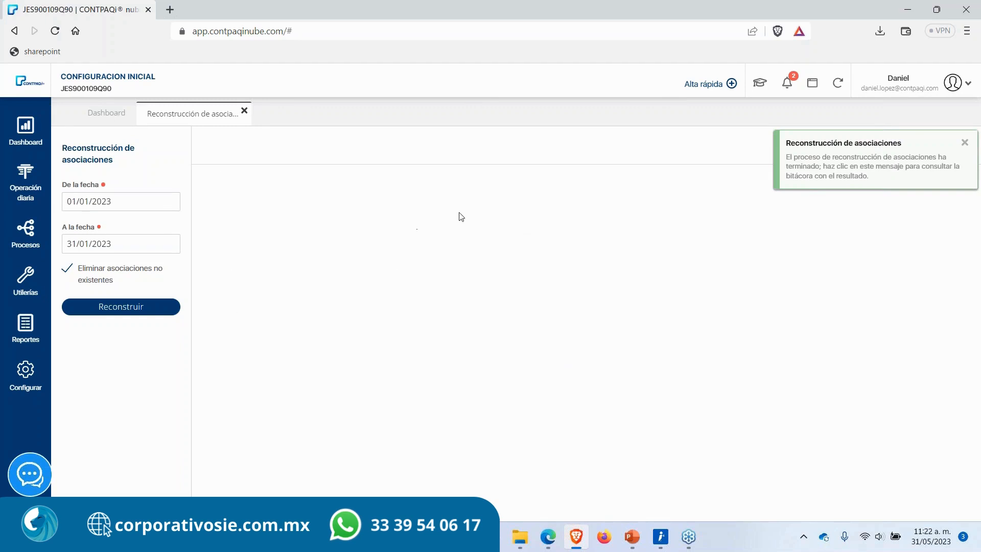
Step: Open the notifications list, select the latest association rebuild notice, and close the Reconstrucción de asociaciones tab
{"action": "left_click", "coordinate": [787, 83]}
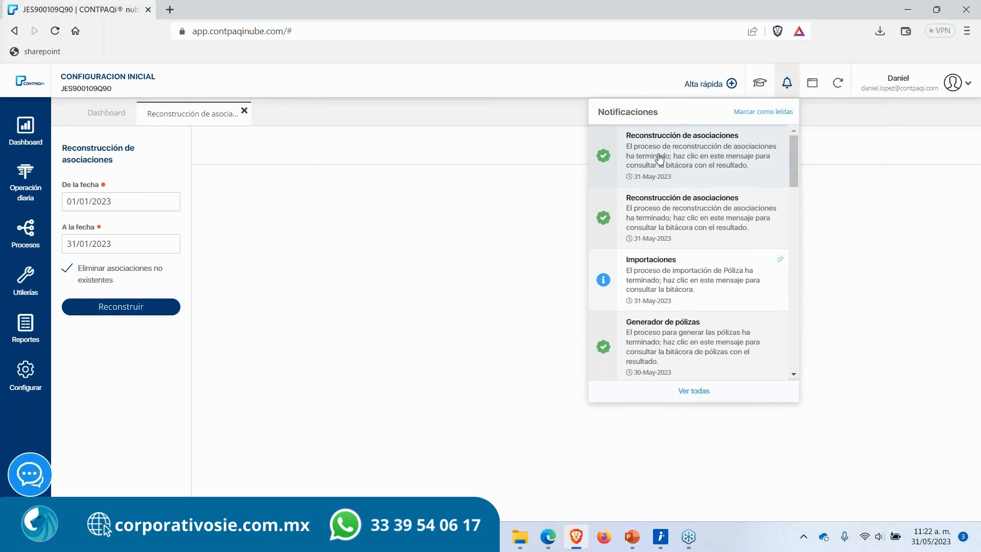
{"action": "left_click", "coordinate": [553, 144]}
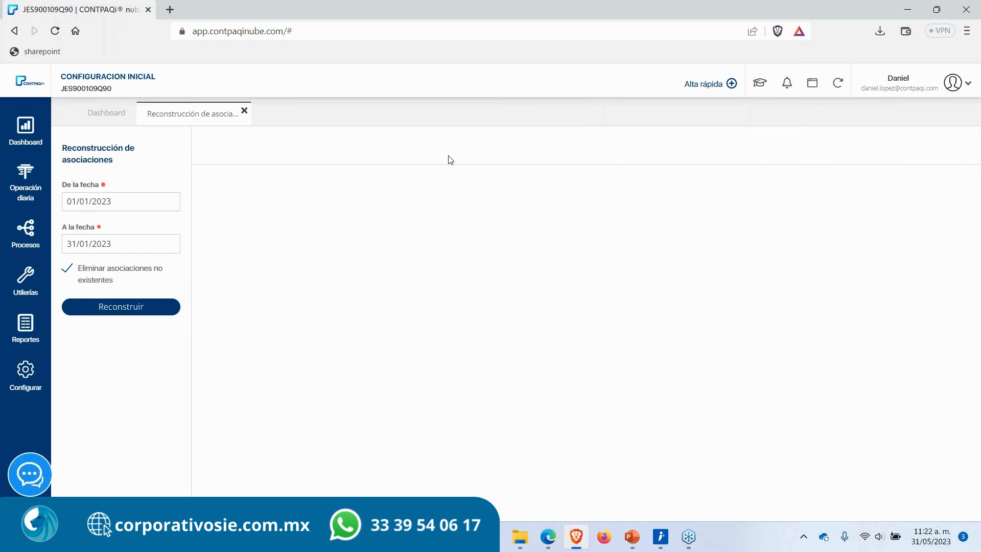
{"action": "left_click", "coordinate": [244, 111]}
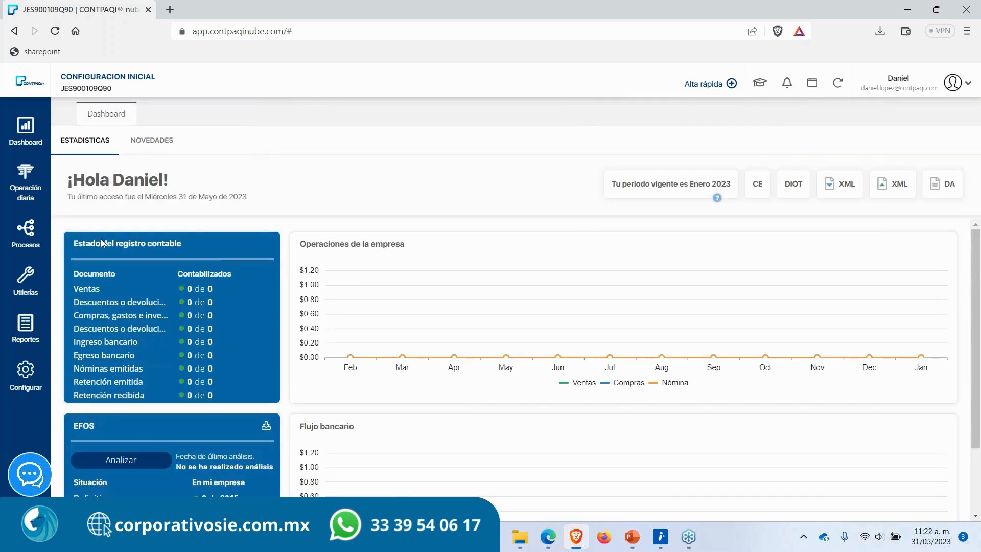
Step: Rebuild account balances from ejercicio 2023, periodo Enero, for Todas account types with Reconstrucción de saldos de cuentas contables
{"action": "left_click", "coordinate": [16, 292]}
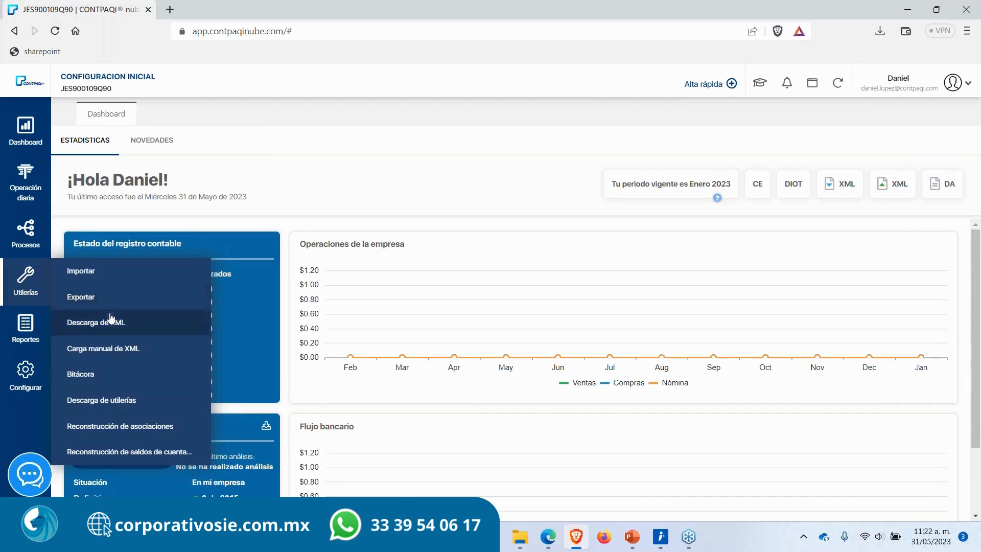
{"action": "left_click", "coordinate": [125, 452]}
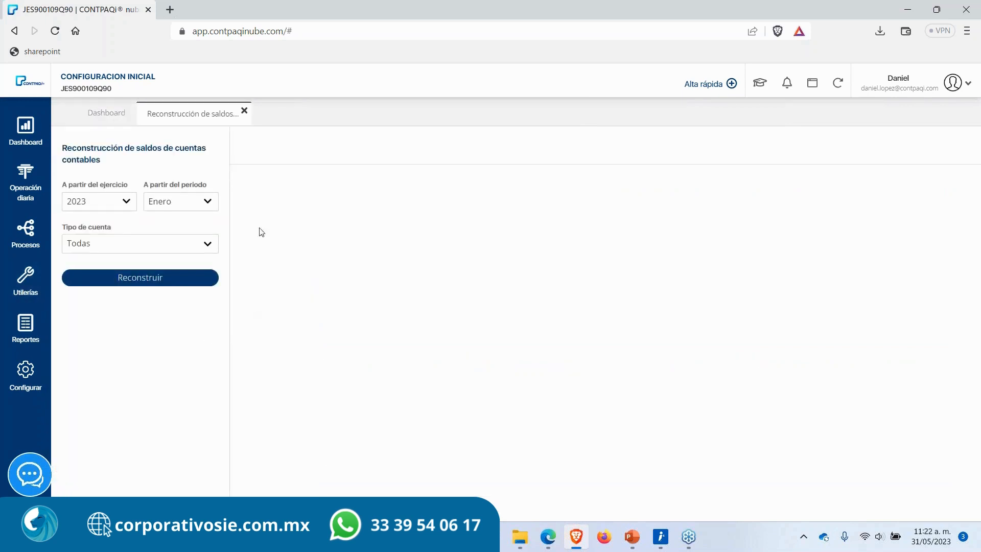
{"action": "left_click_drag", "start_coordinate": [111, 162], "coordinate": [67, 148]}
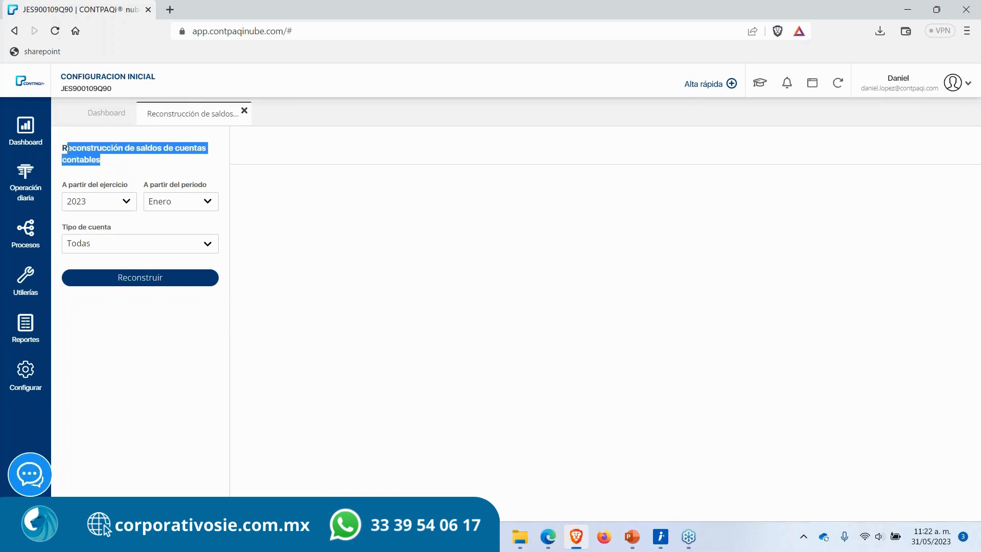
{"action": "left_click", "coordinate": [112, 164]}
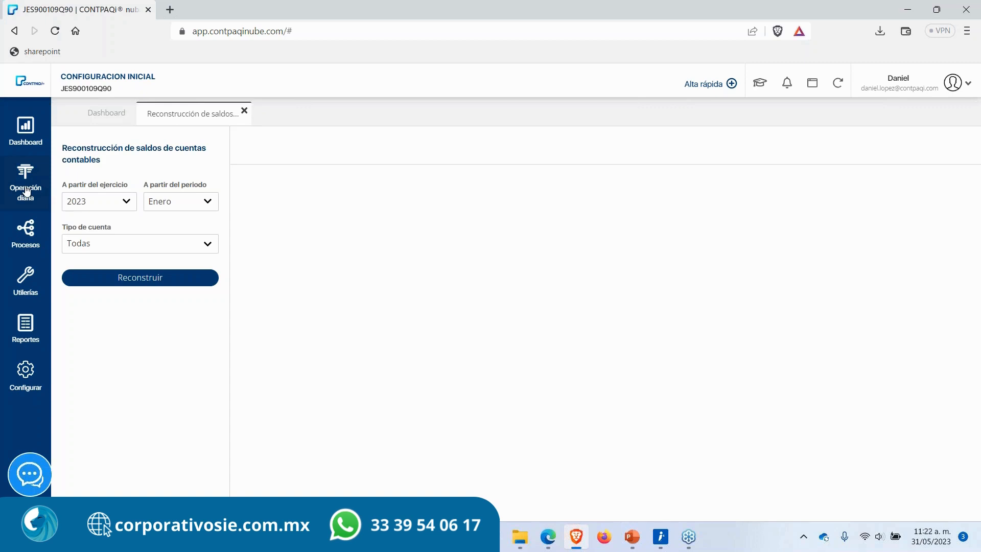
{"action": "left_click_drag", "start_coordinate": [113, 162], "coordinate": [58, 145]}
{"action": "left_click", "coordinate": [57, 145]}
{"action": "left_click_drag", "start_coordinate": [114, 160], "coordinate": [58, 145]}
{"action": "left_click", "coordinate": [57, 144]}
{"action": "left_click", "coordinate": [131, 278]}
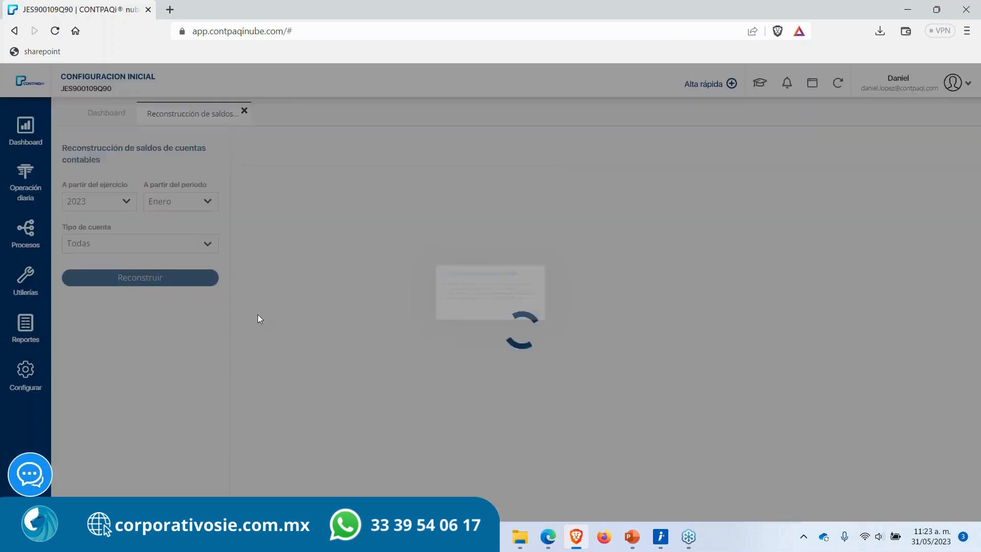
{"action": "left_click", "coordinate": [586, 332]}
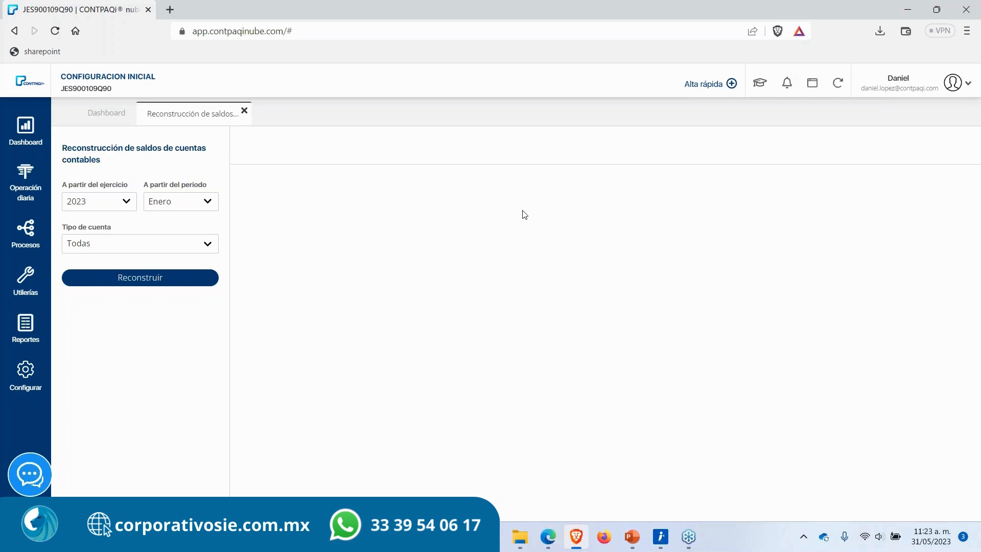
Step: Open the balance rebuild log from the notifications and highlight its final summary message
{"action": "left_click", "coordinate": [787, 83]}
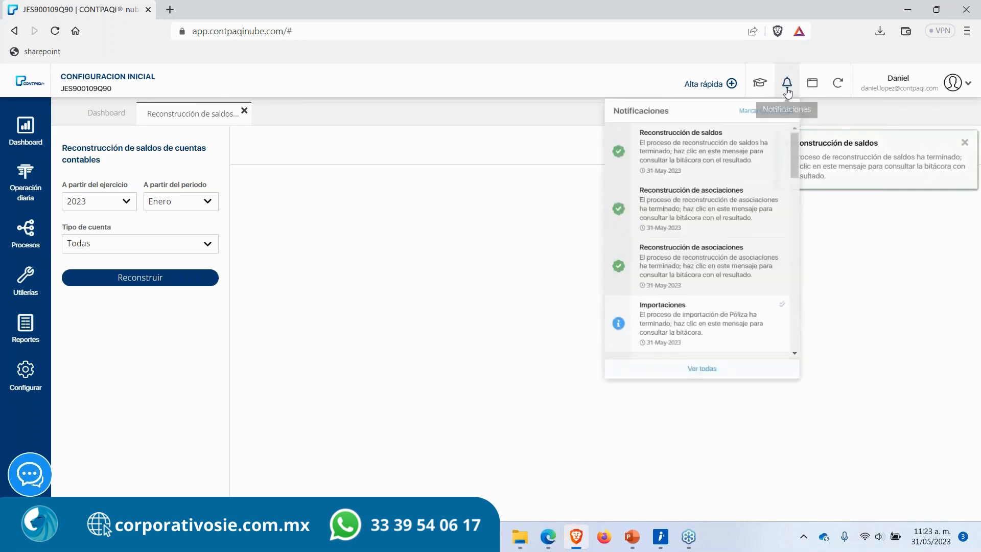
{"action": "left_click", "coordinate": [695, 152]}
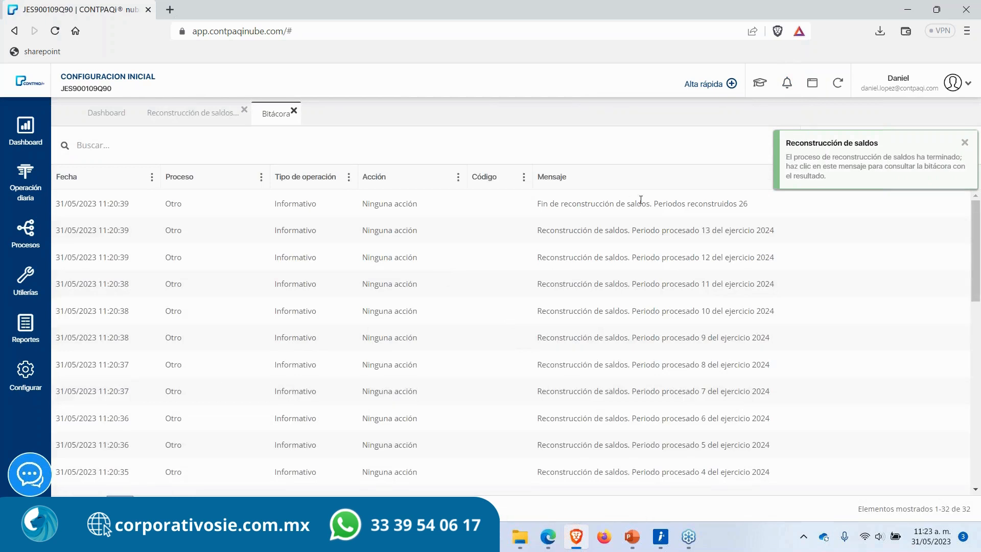
{"action": "left_click_drag", "start_coordinate": [759, 203], "coordinate": [480, 204]}
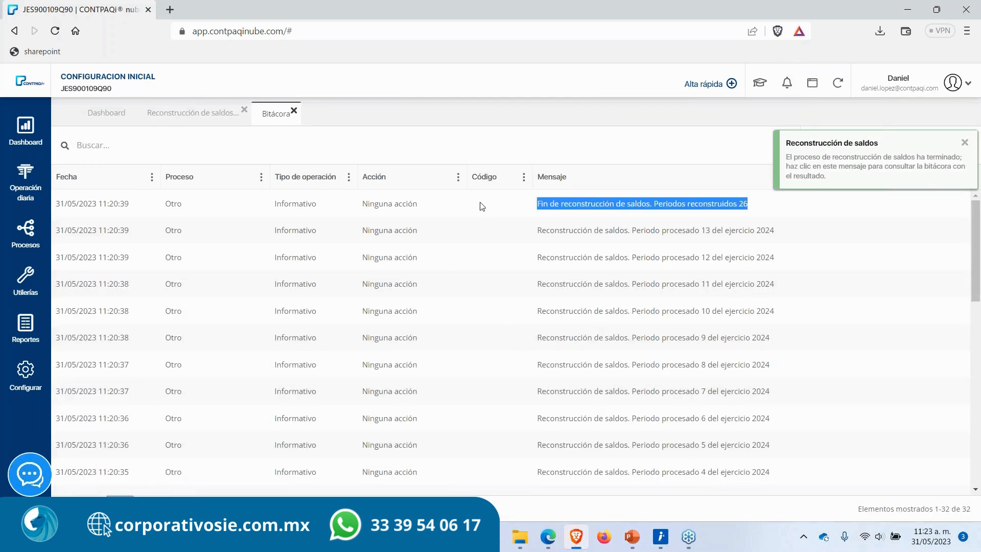
{"action": "left_click", "coordinate": [482, 206]}
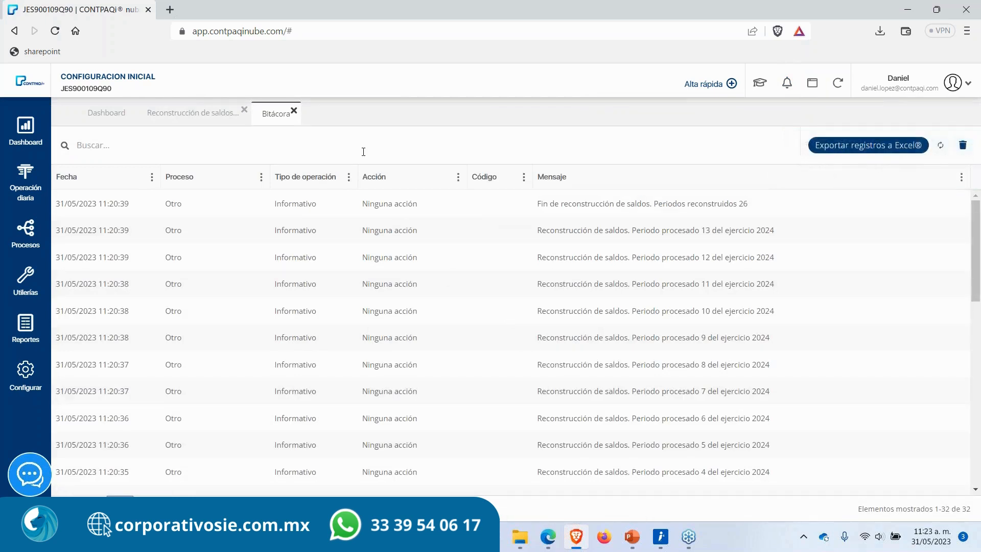
Step: Close the log and balance rebuild tabs, then reopen the Bitácora from the utilities
{"action": "left_click", "coordinate": [294, 110]}
{"action": "left_click", "coordinate": [244, 110]}
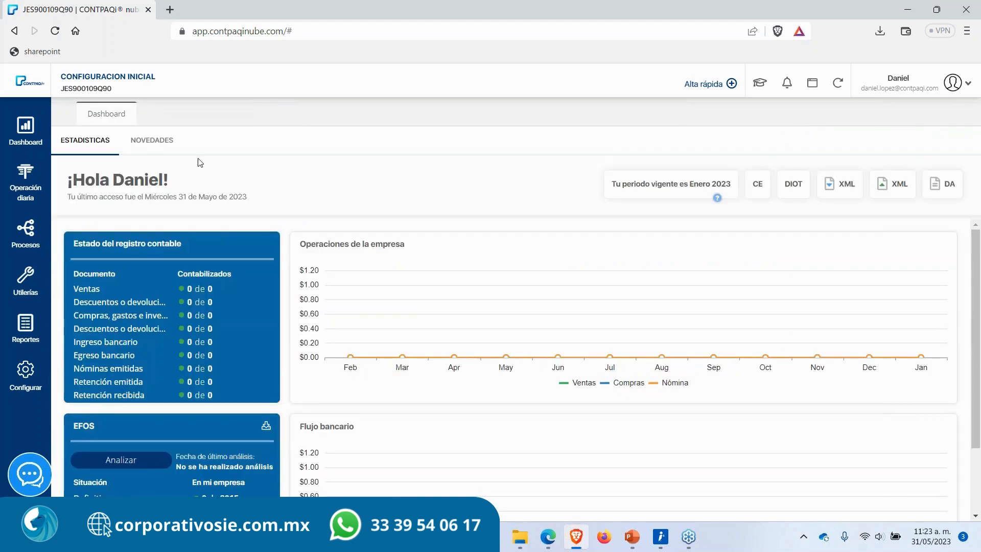
{"action": "left_click", "coordinate": [20, 296]}
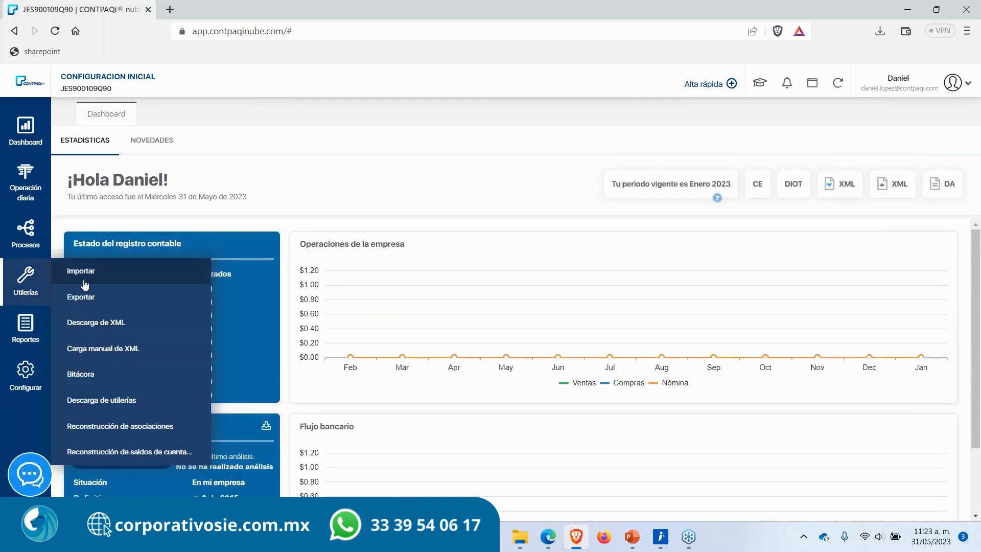
{"action": "left_click", "coordinate": [112, 377]}
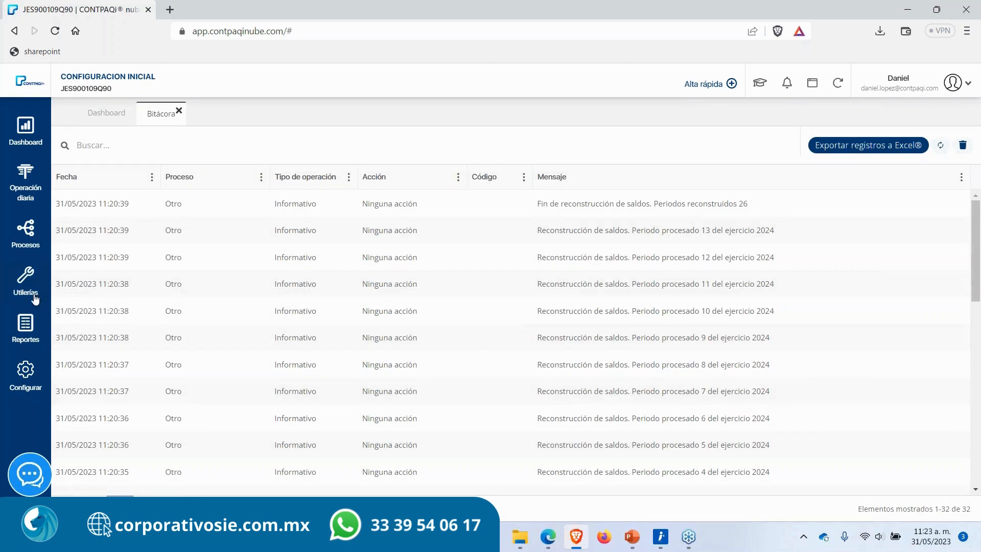
{"action": "left_click", "coordinate": [32, 292]}
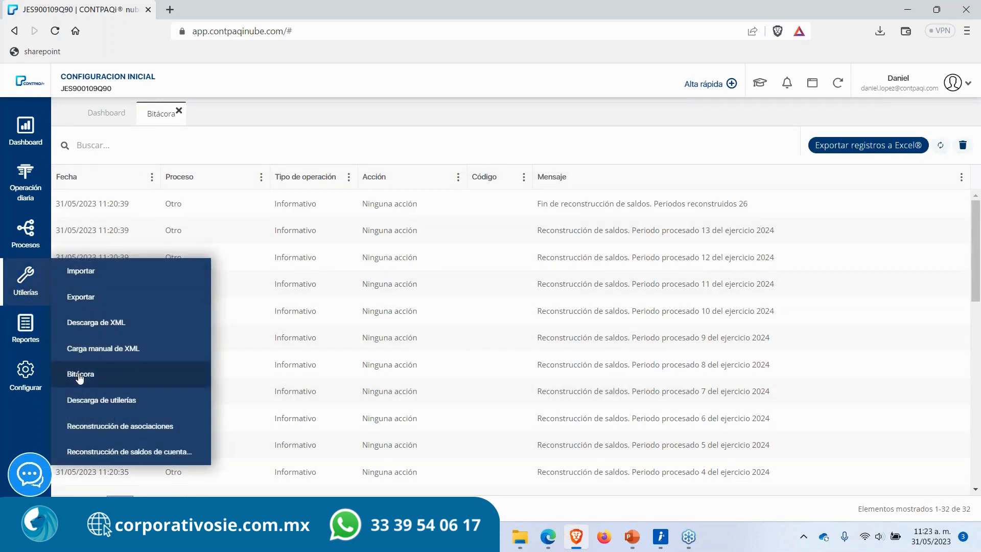
{"action": "left_click", "coordinate": [334, 323]}
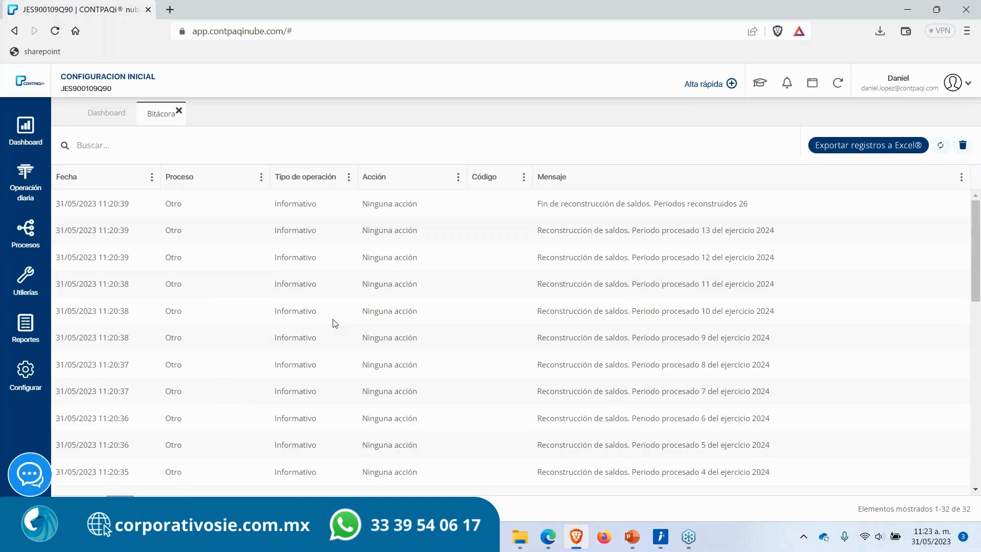
Step: Scroll through the Bitácora log entries and close the Bitácora tab
{"action": "scroll", "coordinate": [587, 356], "scroll_direction": "down", "scroll_amount": 2}
{"action": "scroll", "coordinate": [588, 356], "scroll_direction": "down", "scroll_amount": 10}
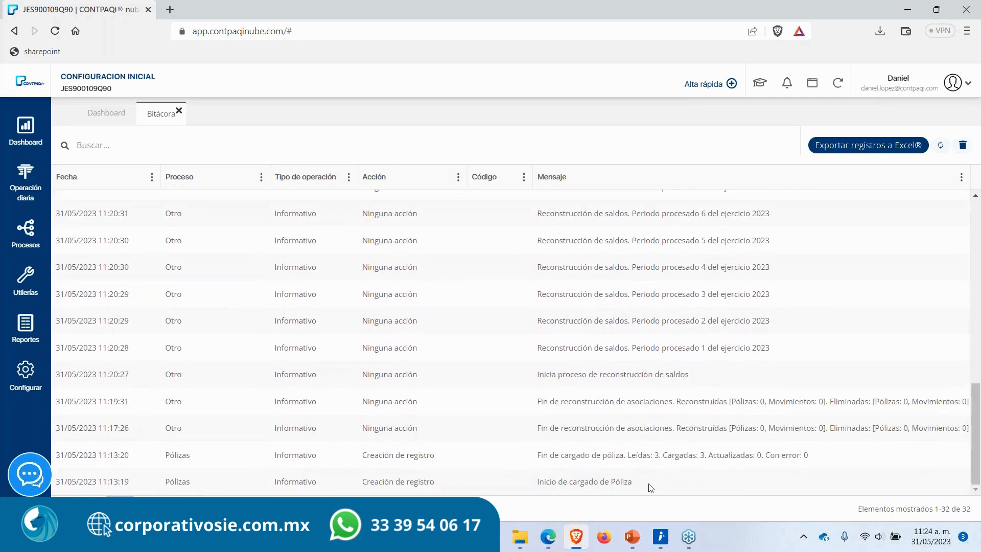
{"action": "scroll", "coordinate": [599, 341], "scroll_direction": "up", "scroll_amount": 12}
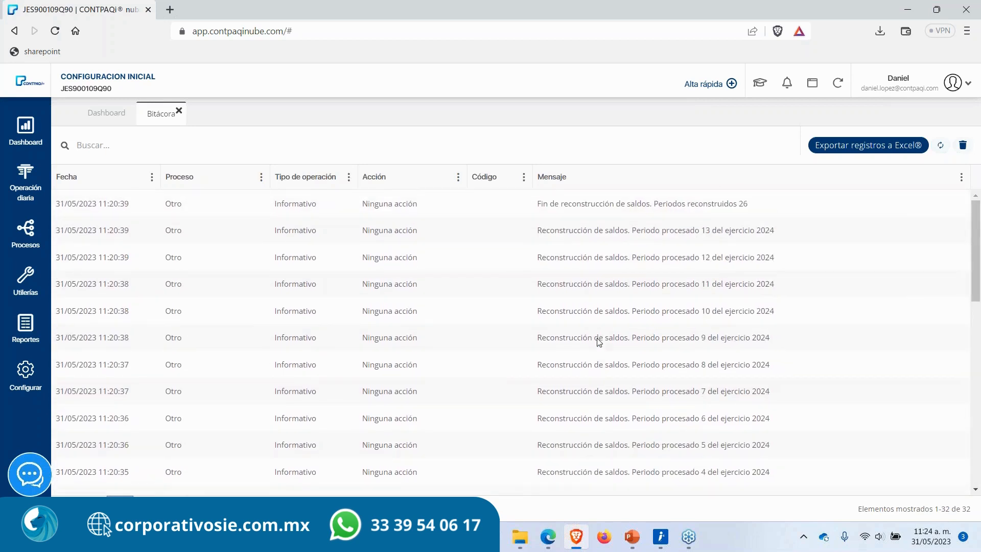
{"action": "left_click", "coordinate": [179, 111]}
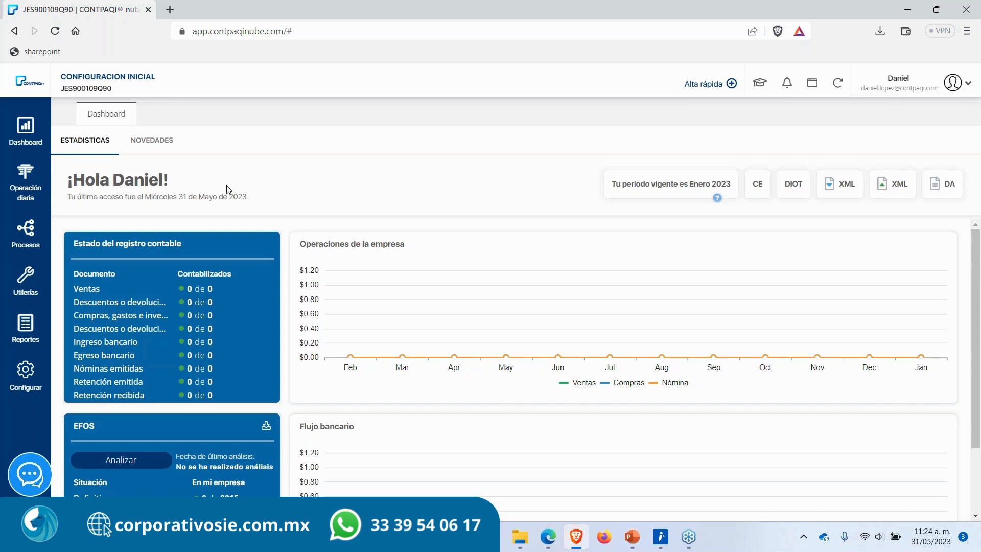
{"action": "left_click", "coordinate": [967, 228]}
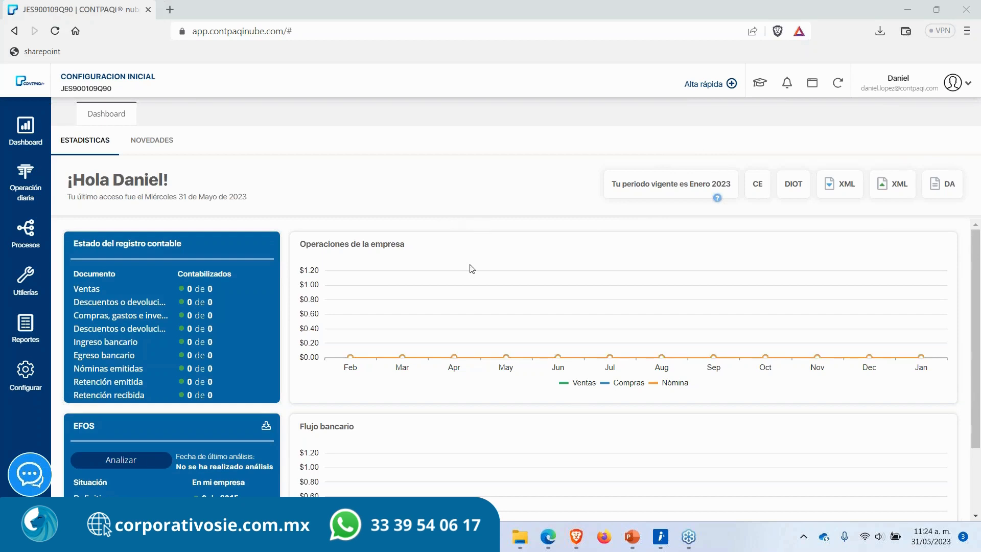
{"action": "left_click", "coordinate": [19, 295]}
{"action": "left_click", "coordinate": [21, 256]}
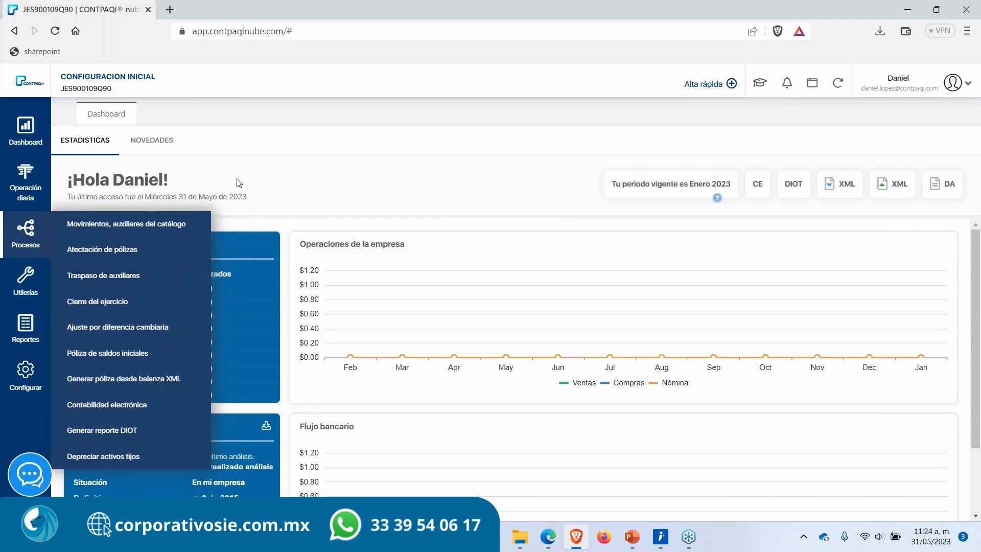
{"action": "mouse_move", "coordinate": [25, 299]}
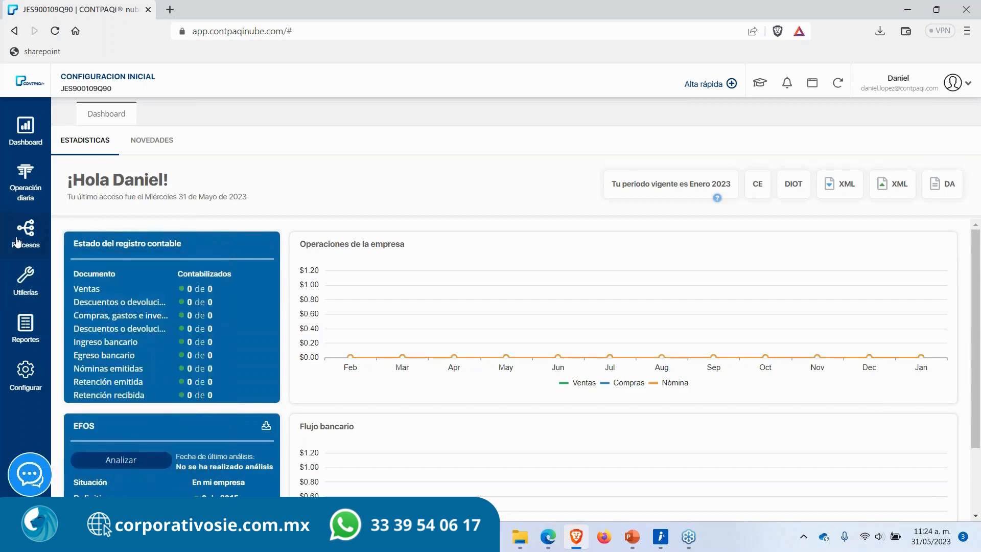
Step: Switch to PowerPoint and present the Utilerías and Reportes slides as a slideshow, then exit it
{"action": "mouse_move", "coordinate": [16, 241]}
{"action": "mouse_move", "coordinate": [25, 278]}
{"action": "left_click", "coordinate": [632, 537]}
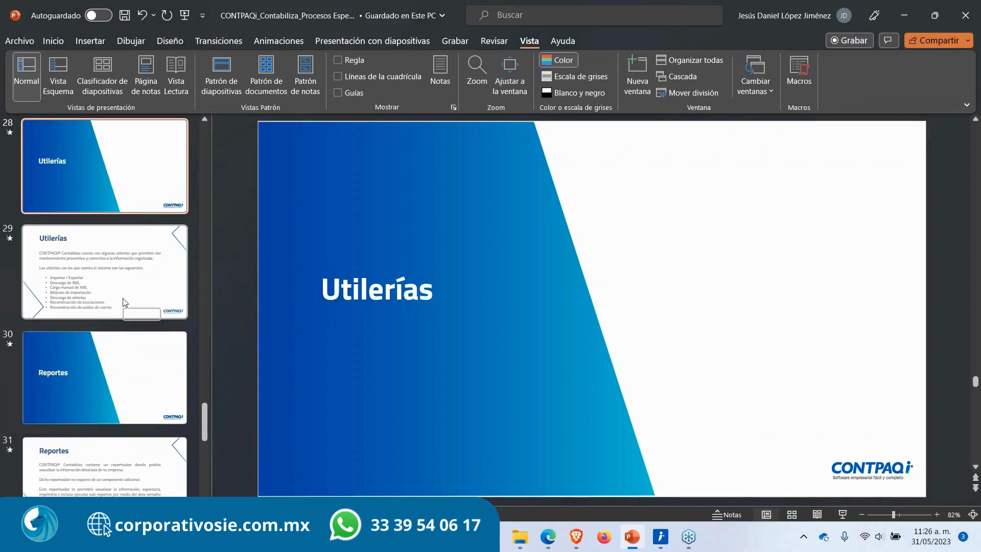
{"action": "scroll", "coordinate": [132, 399], "scroll_direction": "down", "scroll_amount": 4}
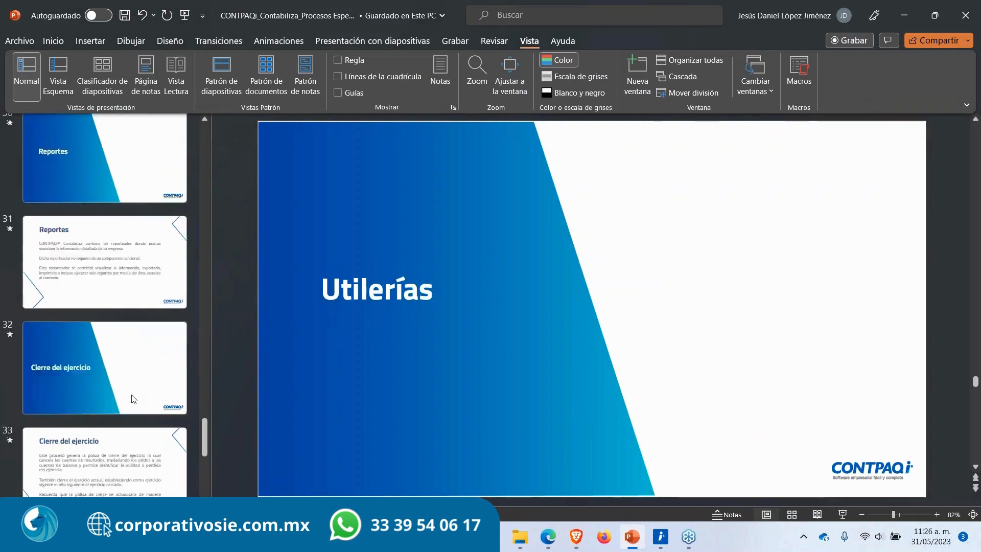
{"action": "left_click", "coordinate": [105, 162]}
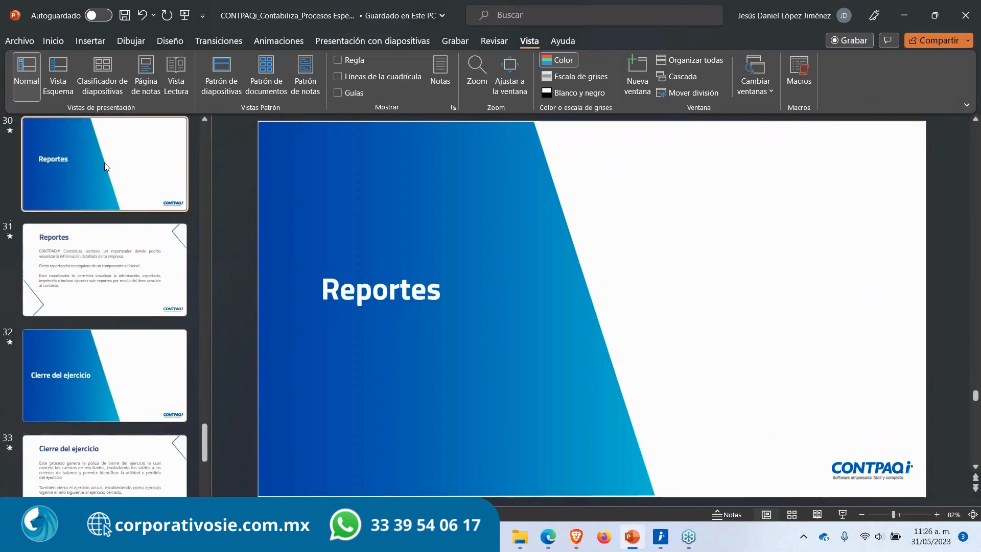
{"action": "left_click", "coordinate": [842, 514]}
{"action": "key", "text": "Left"}
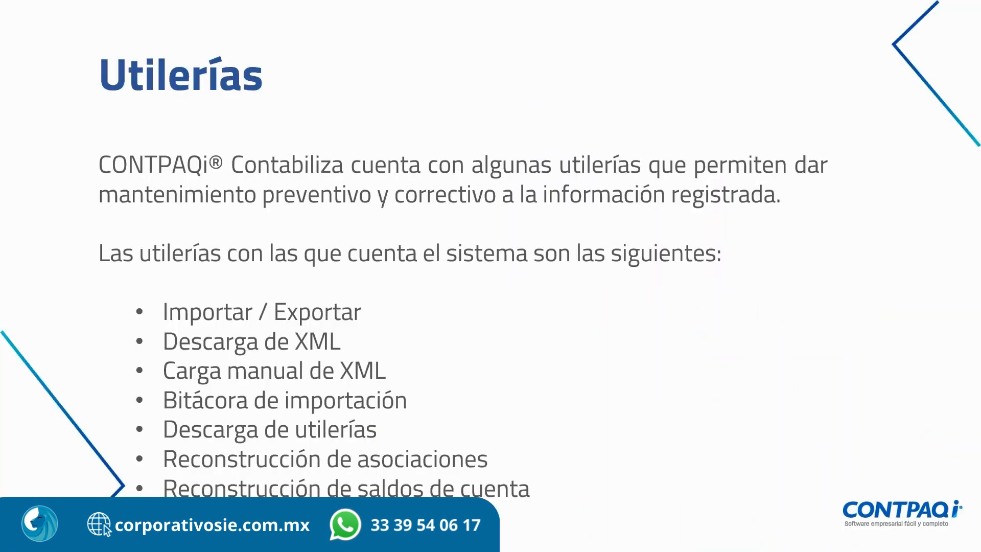
{"action": "key", "text": "Left"}
{"action": "key", "text": "Right"}
{"action": "key", "text": "Right"}
{"action": "key", "text": "Right"}
{"action": "key", "text": "Right"}
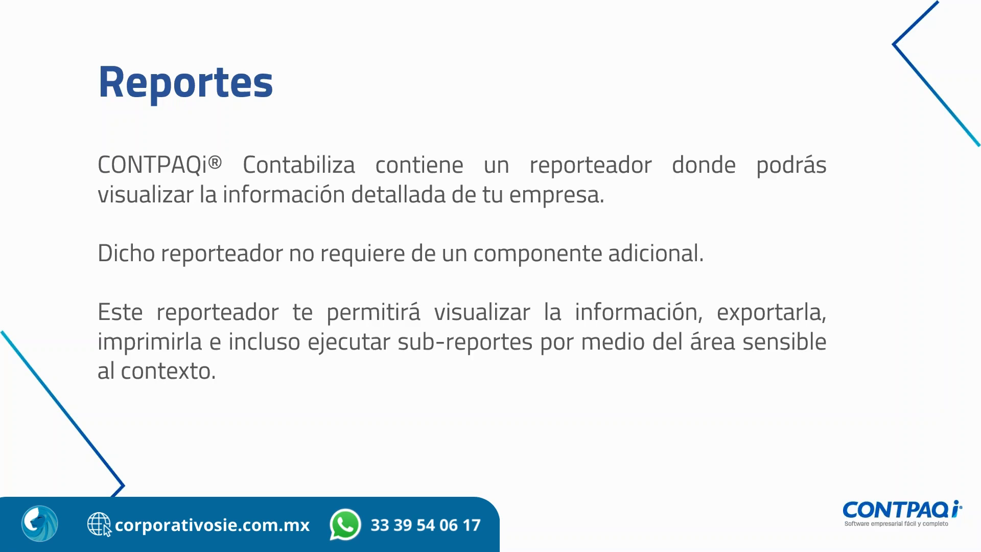
{"action": "key", "text": "Escape"}
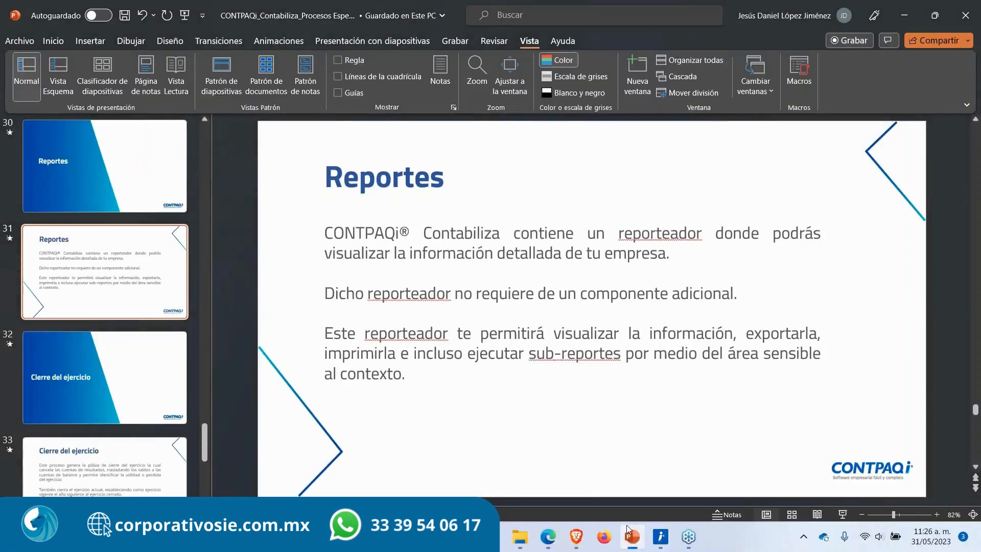
Step: Switch back to the browser and open the Reportes module from the dashboard
{"action": "left_click", "coordinate": [577, 536]}
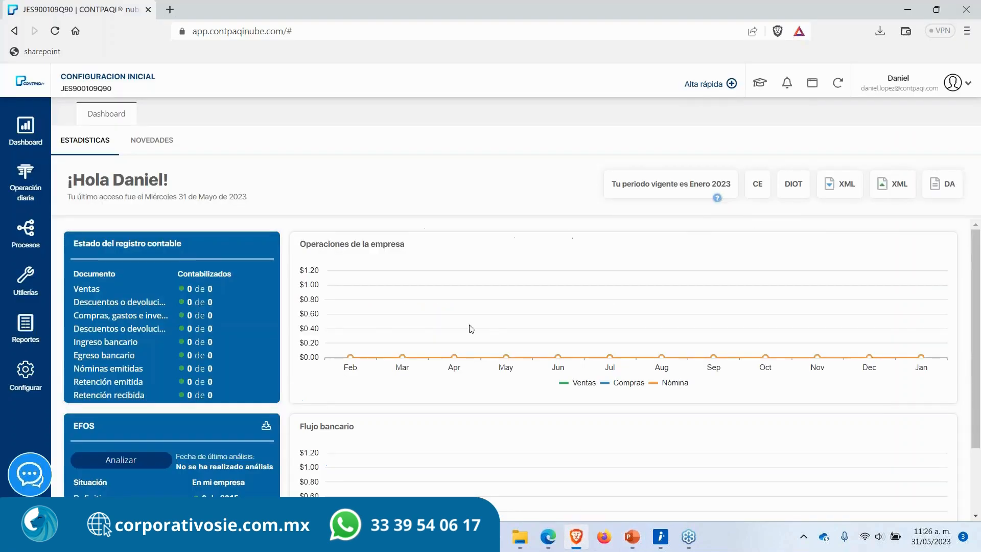
{"action": "left_click", "coordinate": [32, 335]}
{"action": "scroll", "coordinate": [310, 433], "scroll_direction": "down", "scroll_amount": 3}
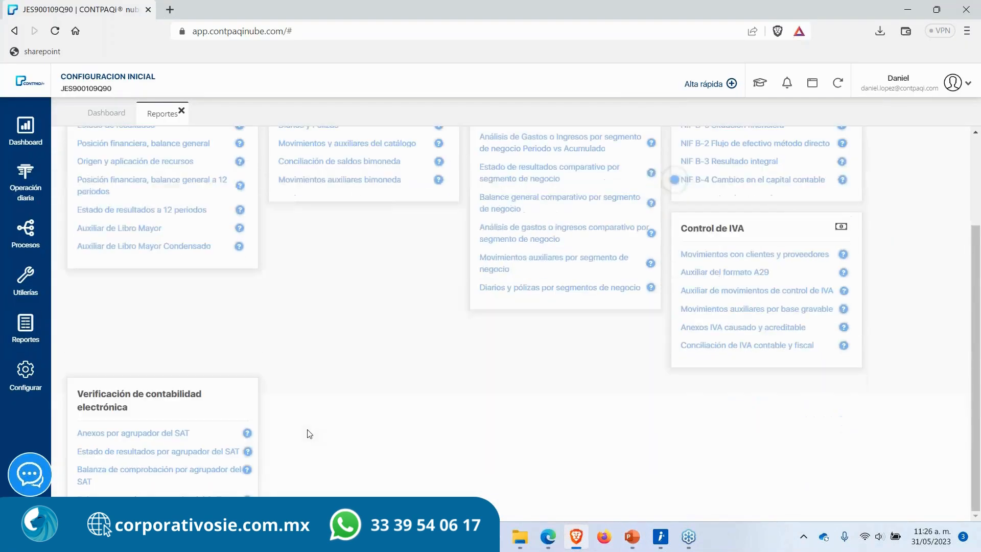
{"action": "scroll", "coordinate": [309, 433], "scroll_direction": "up", "scroll_amount": 2}
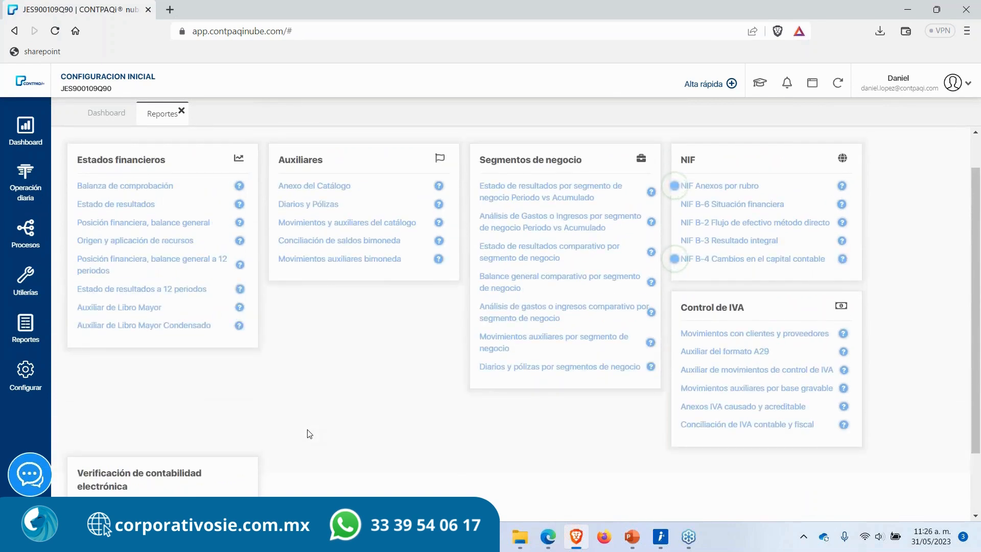
{"action": "scroll", "coordinate": [296, 329], "scroll_direction": "down", "scroll_amount": 2}
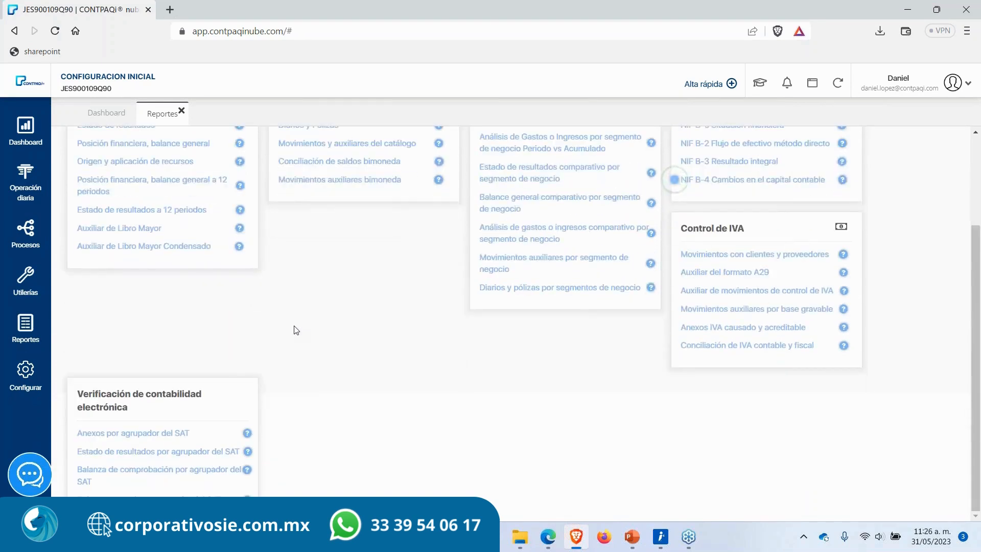
Step: Highlight the Verificación de contabilidad electrónica section and its reports to examine them
{"action": "left_click_drag", "start_coordinate": [78, 393], "coordinate": [136, 416]}
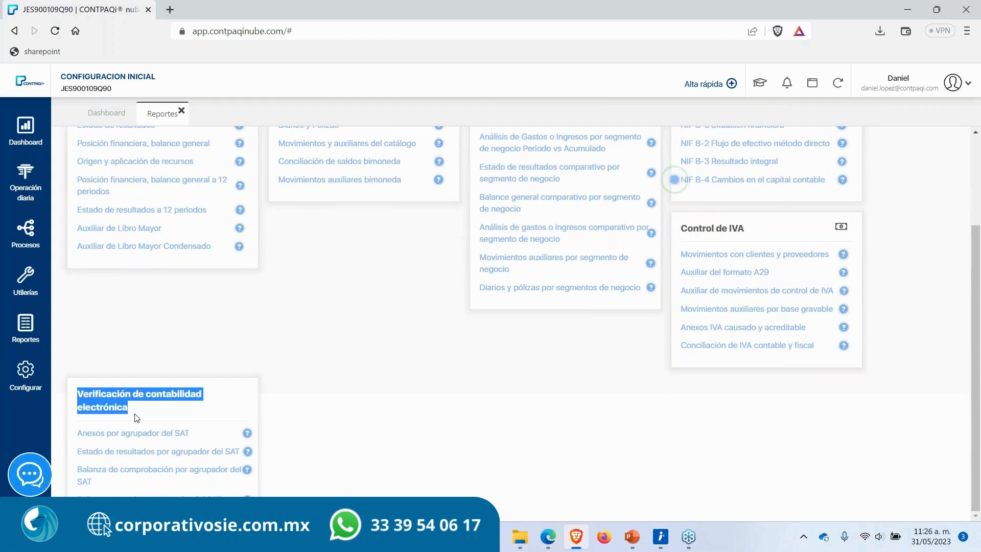
{"action": "left_click", "coordinate": [137, 417]}
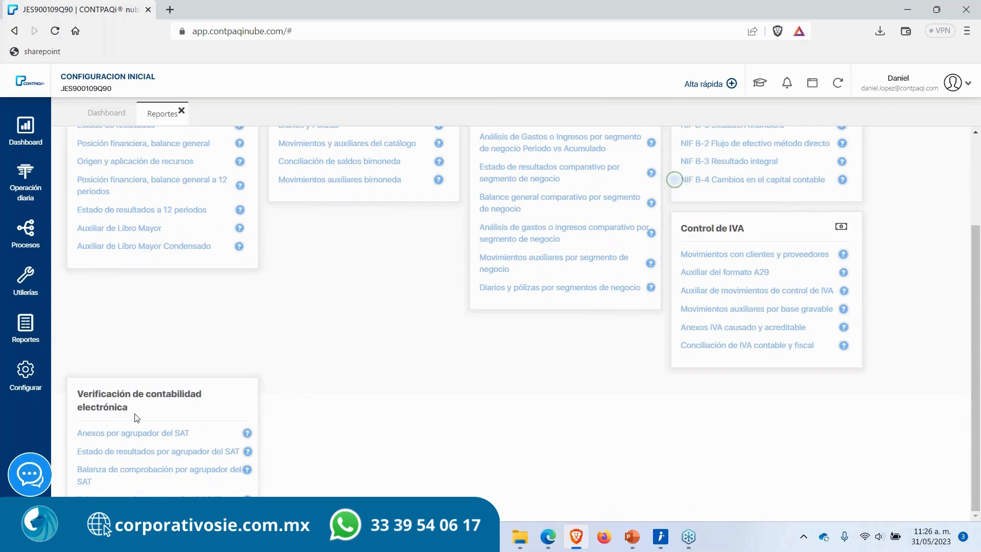
{"action": "left_click", "coordinate": [34, 248]}
{"action": "left_click_drag", "start_coordinate": [134, 408], "coordinate": [83, 394]}
{"action": "left_click", "coordinate": [188, 374]}
{"action": "mouse_move", "coordinate": [75, 476]}
{"action": "left_mouse_down"}
{"action": "mouse_move", "coordinate": [136, 470]}
{"action": "mouse_move", "coordinate": [93, 482]}
{"action": "left_mouse_up"}
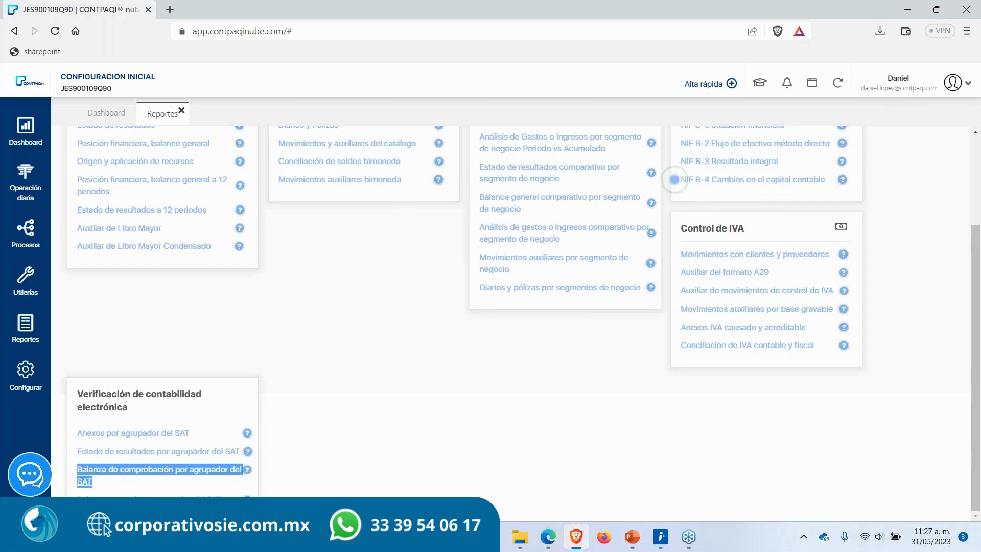
{"action": "left_click", "coordinate": [66, 454]}
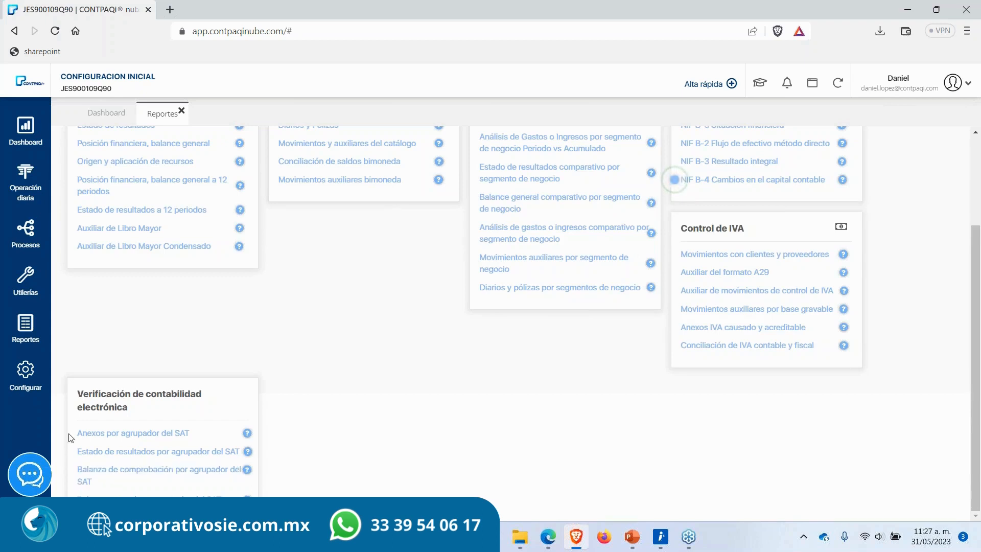
{"action": "left_click_drag", "start_coordinate": [75, 437], "coordinate": [203, 438]}
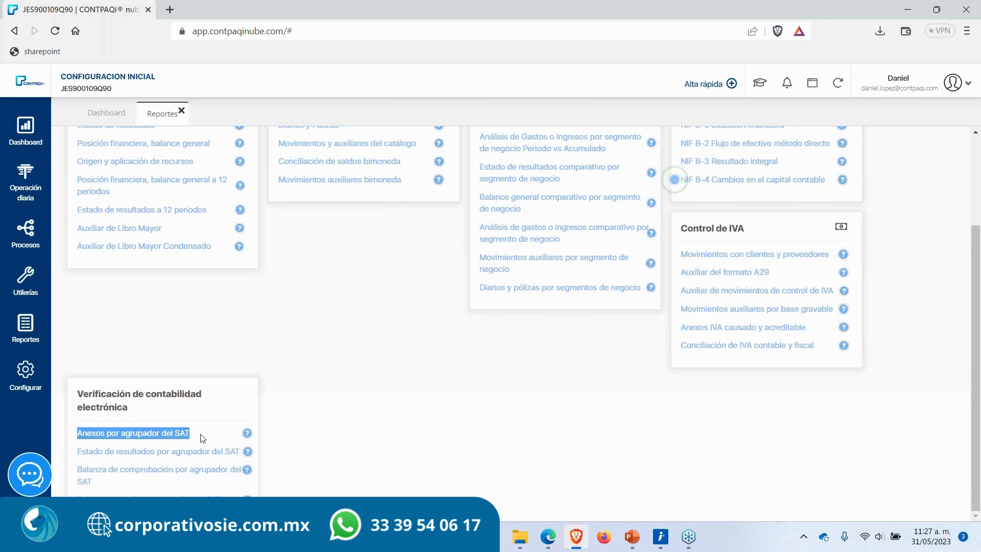
{"action": "left_click", "coordinate": [219, 508]}
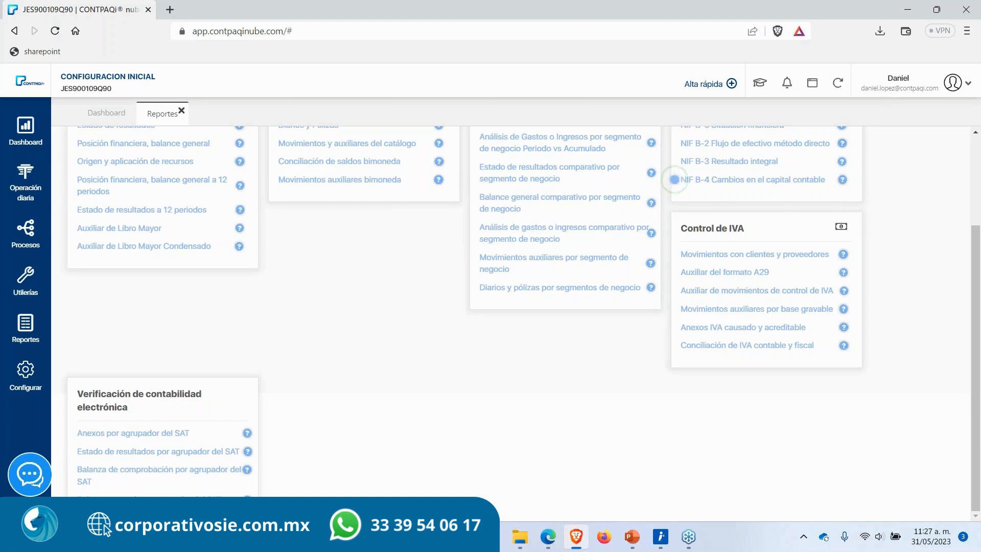
{"action": "left_click_drag", "start_coordinate": [76, 500], "coordinate": [222, 501]}
{"action": "left_click", "coordinate": [608, 440]}
Step: Scroll to the top of Reportes and highlight the Control de IVA and NIF section titles
{"action": "scroll", "coordinate": [608, 440], "scroll_direction": "up", "scroll_amount": 2}
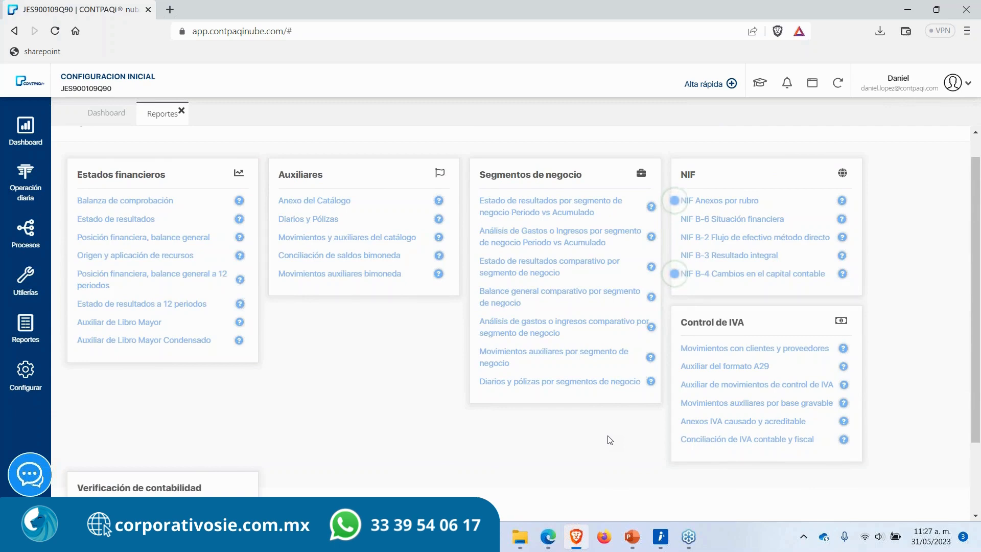
{"action": "scroll", "coordinate": [609, 439], "scroll_direction": "up", "scroll_amount": 1}
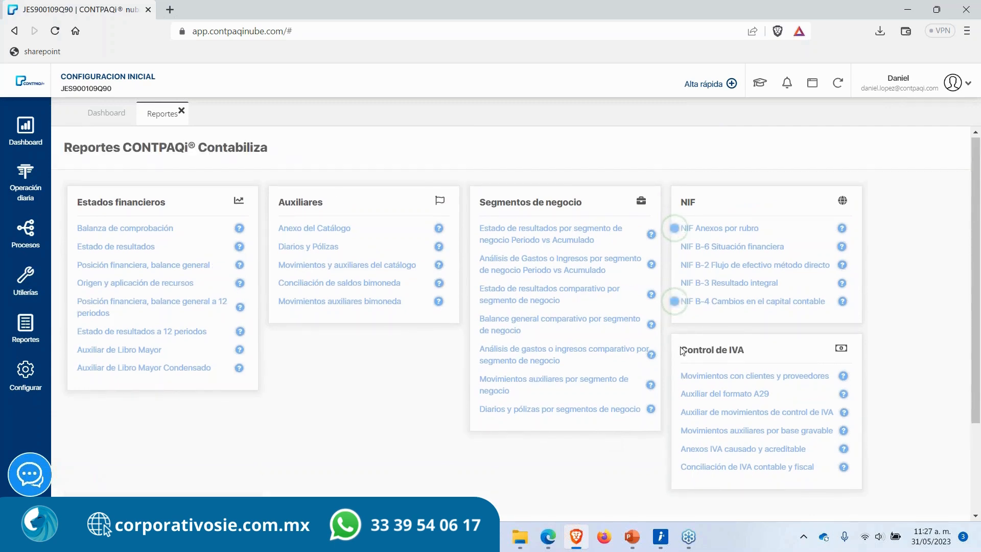
{"action": "left_click_drag", "start_coordinate": [680, 351], "coordinate": [756, 352]}
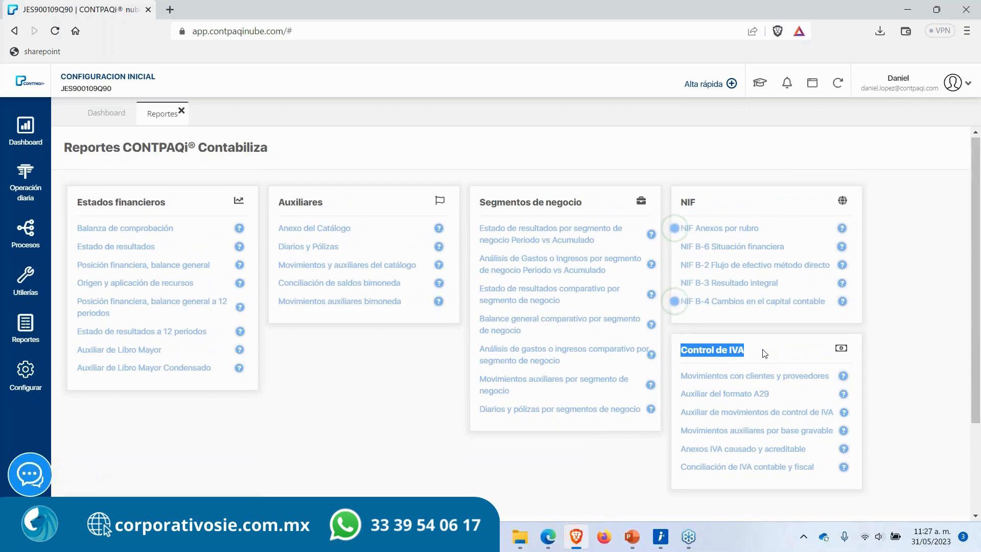
{"action": "left_click", "coordinate": [753, 351]}
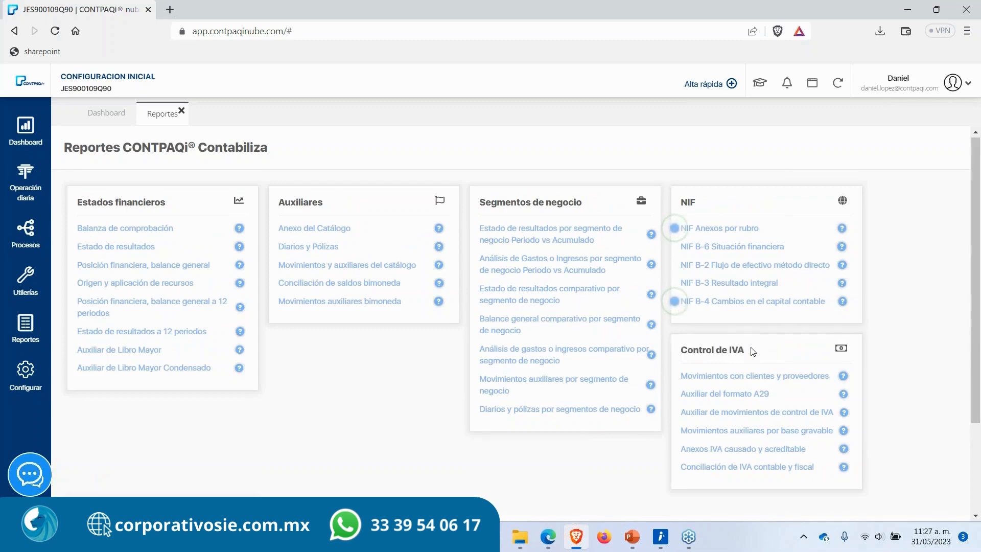
{"action": "left_click_drag", "start_coordinate": [753, 351], "coordinate": [678, 350]}
{"action": "left_click", "coordinate": [678, 351]}
{"action": "left_click_drag", "start_coordinate": [681, 203], "coordinate": [718, 207]}
{"action": "left_click", "coordinate": [717, 207]}
{"action": "scroll", "coordinate": [729, 235], "scroll_direction": "down", "scroll_amount": 3}
{"action": "scroll", "coordinate": [679, 153], "scroll_direction": "up", "scroll_amount": 2}
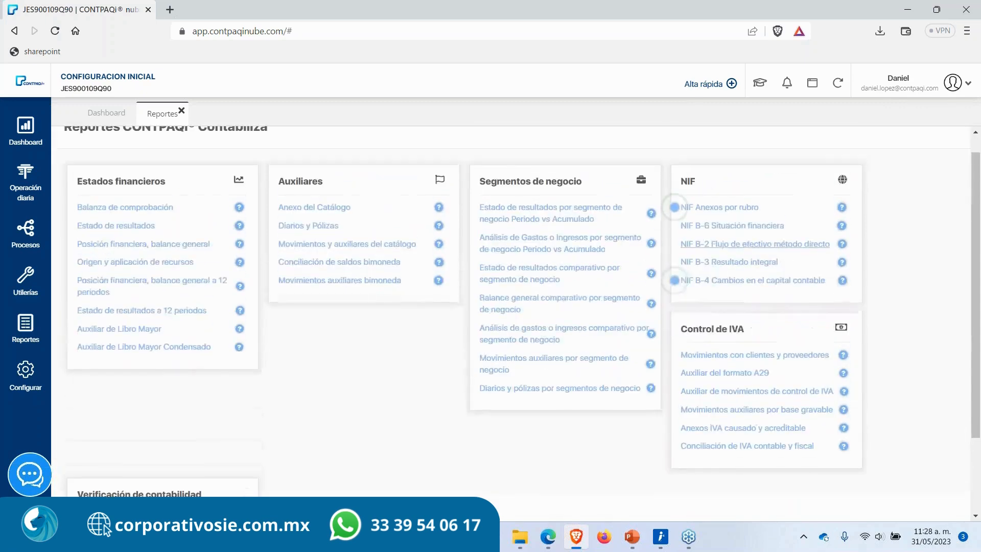
{"action": "left_click_drag", "start_coordinate": [684, 184], "coordinate": [777, 190]}
{"action": "left_click", "coordinate": [776, 196]}
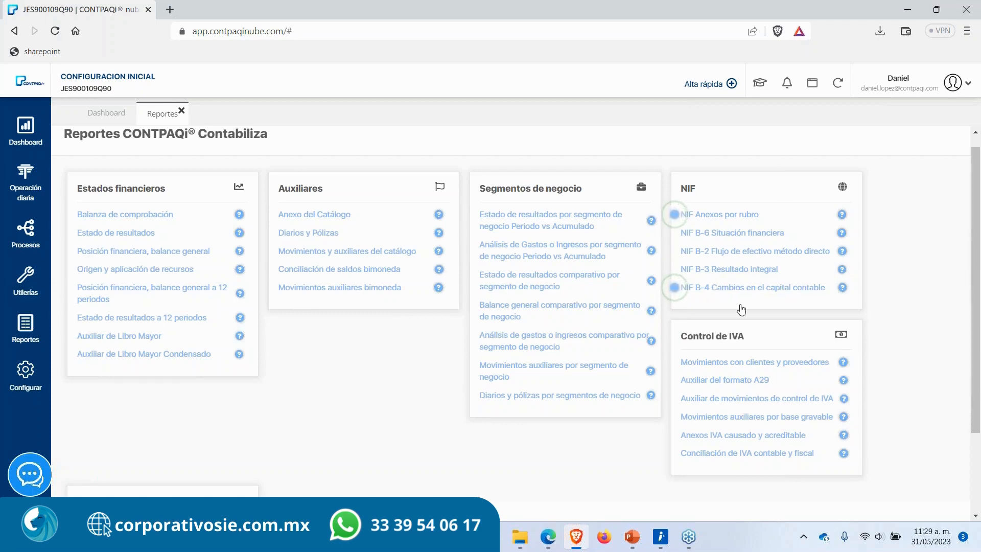
Step: Open the NIF B-3 Resultado integral report and run it for ejercicio 2023, periodo Enero
{"action": "left_click", "coordinate": [728, 271]}
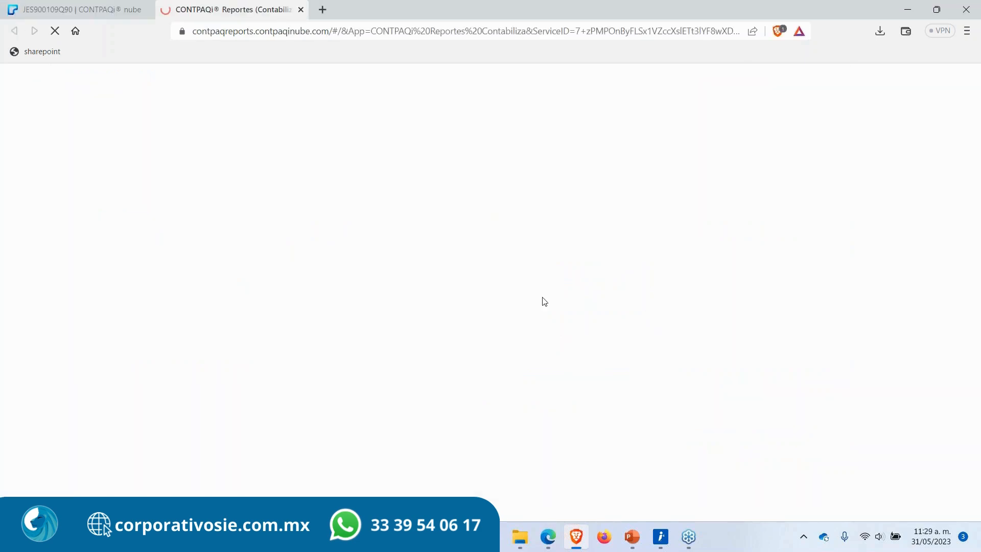
{"action": "left_click", "coordinate": [121, 256]}
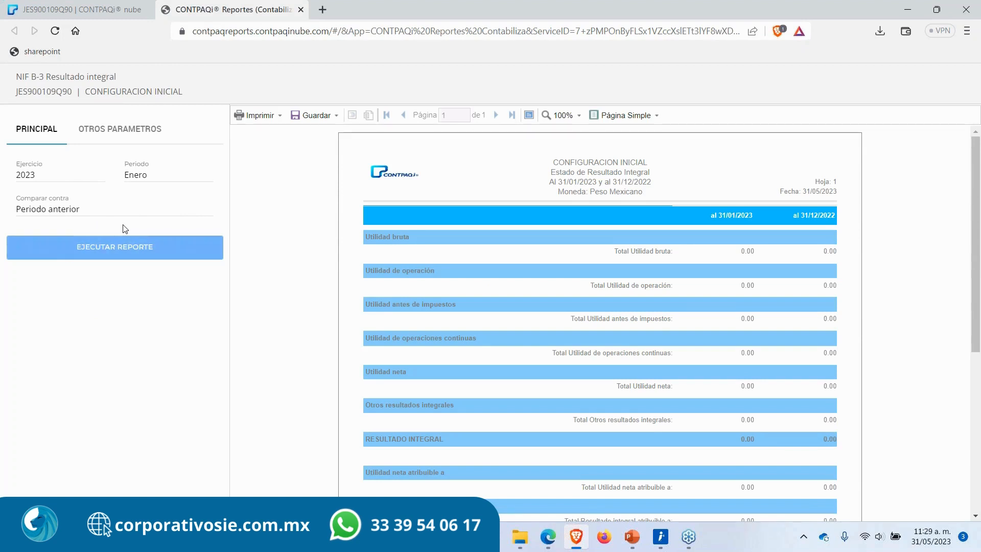
{"action": "scroll", "coordinate": [481, 400], "scroll_direction": "down", "scroll_amount": 1}
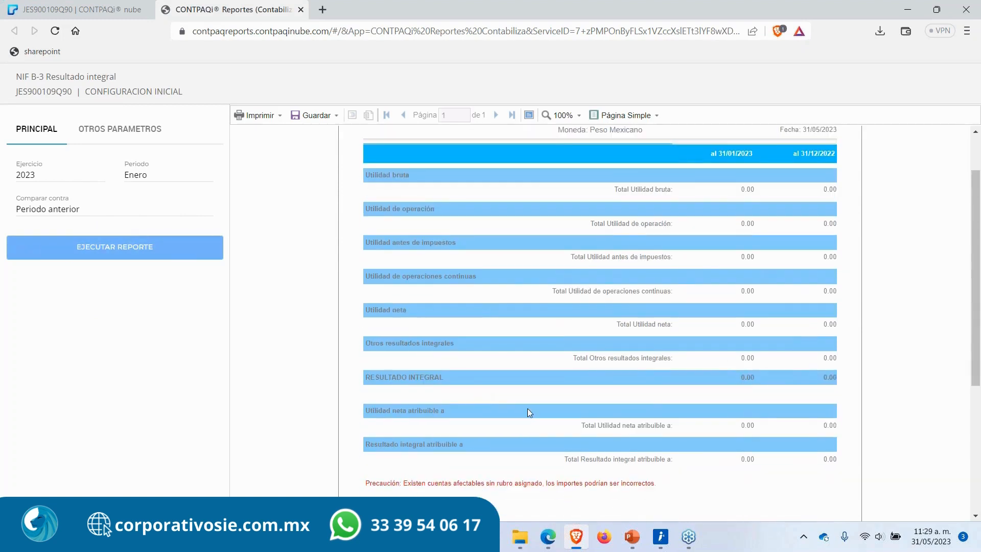
{"action": "scroll", "coordinate": [513, 344], "scroll_direction": "up", "scroll_amount": 1}
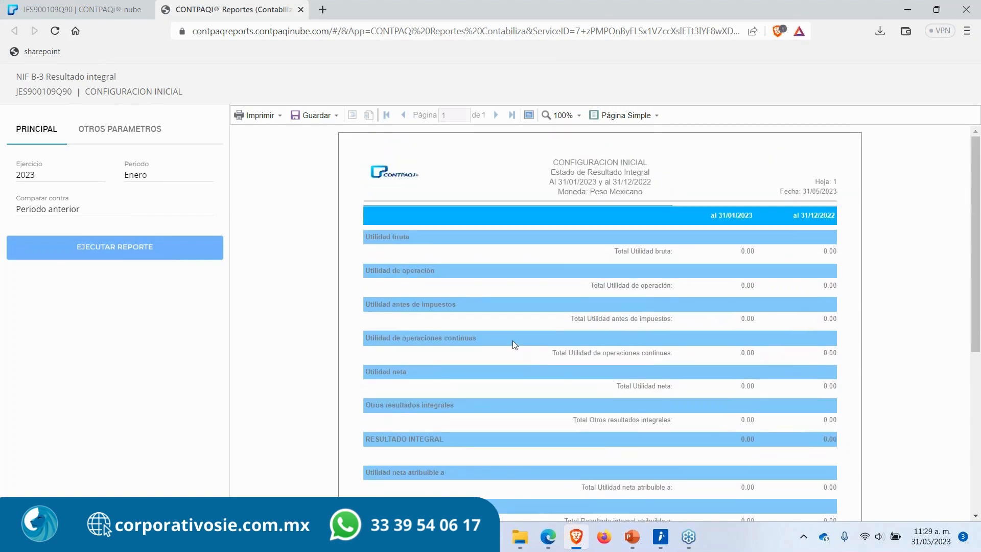
Step: Open the report's Otros parámetros section and highlight the report header's date range
{"action": "left_click", "coordinate": [92, 134]}
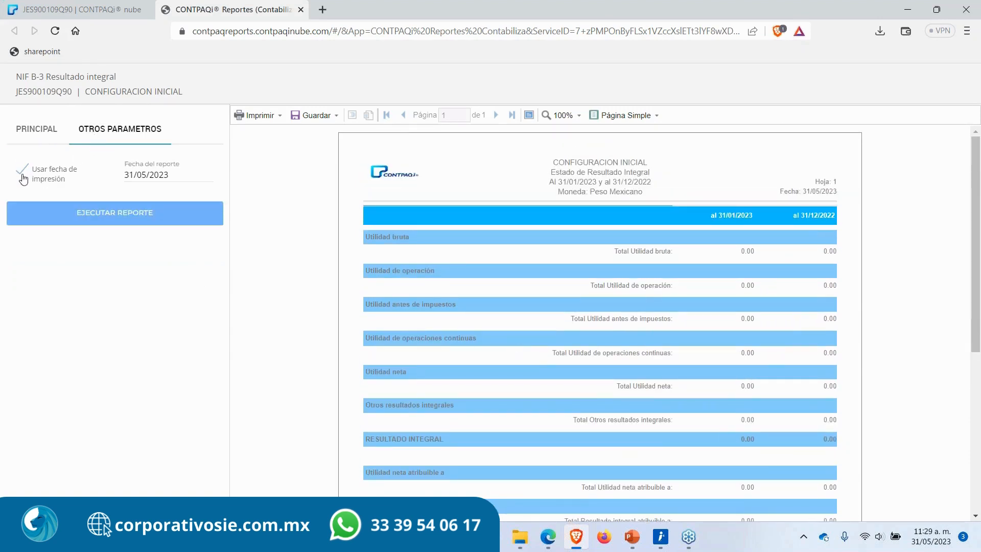
{"action": "left_click_drag", "start_coordinate": [547, 183], "coordinate": [665, 184]}
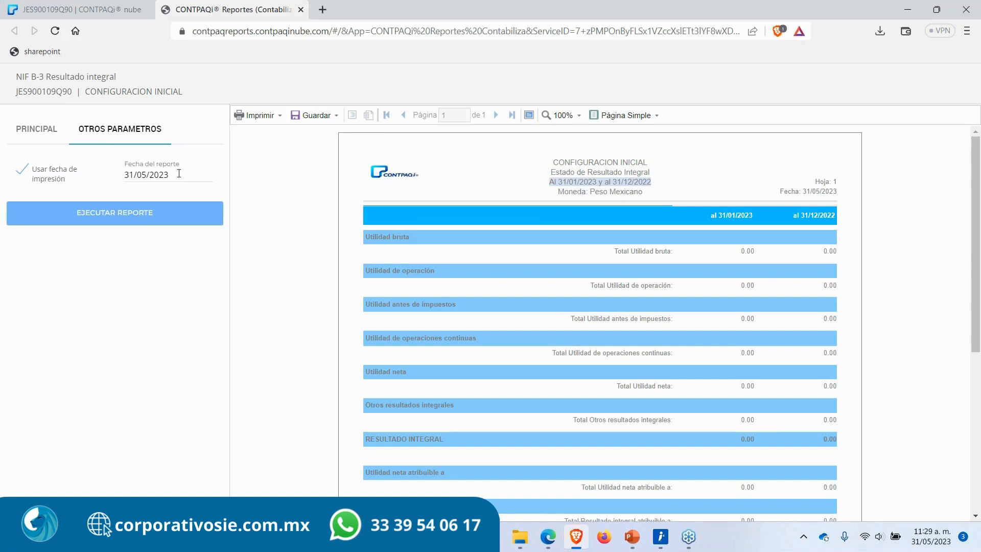
{"action": "left_click", "coordinate": [553, 184]}
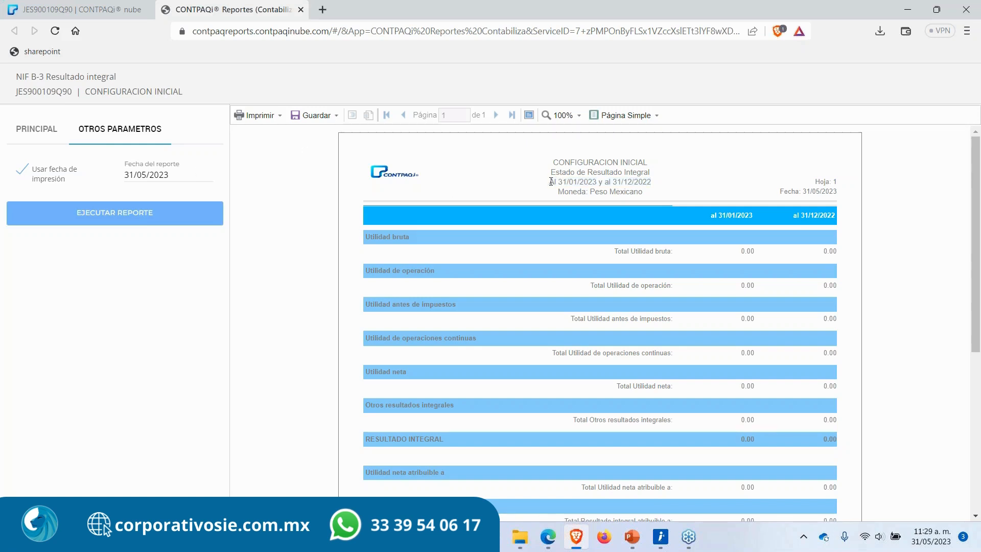
Step: Scroll through the generated NIF B-3 Resultado integral report to review its header and sections
{"action": "left_click_drag", "start_coordinate": [550, 182], "coordinate": [645, 184]}
{"action": "left_click", "coordinate": [534, 192]}
{"action": "scroll", "coordinate": [498, 353], "scroll_direction": "down", "scroll_amount": 2}
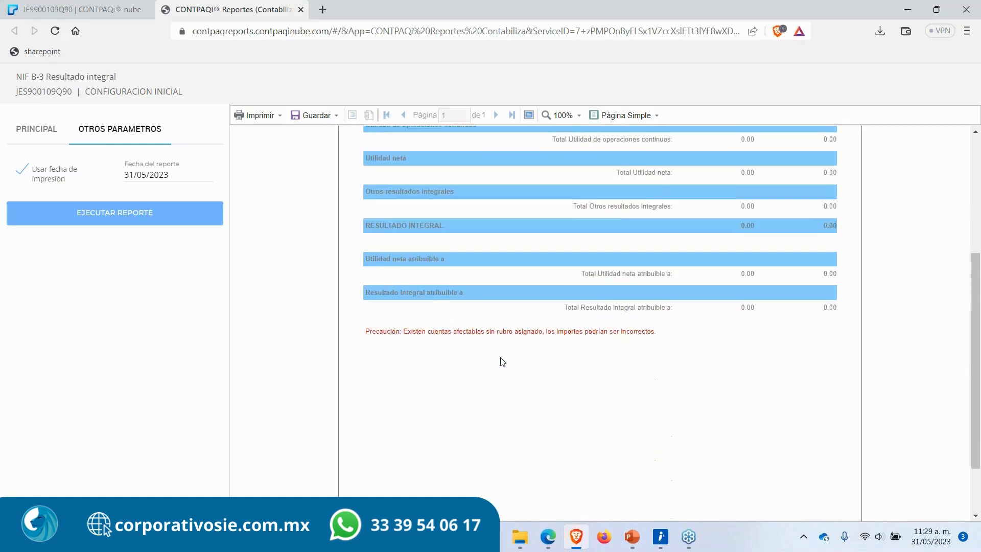
{"action": "scroll", "coordinate": [501, 357], "scroll_direction": "up", "scroll_amount": 2}
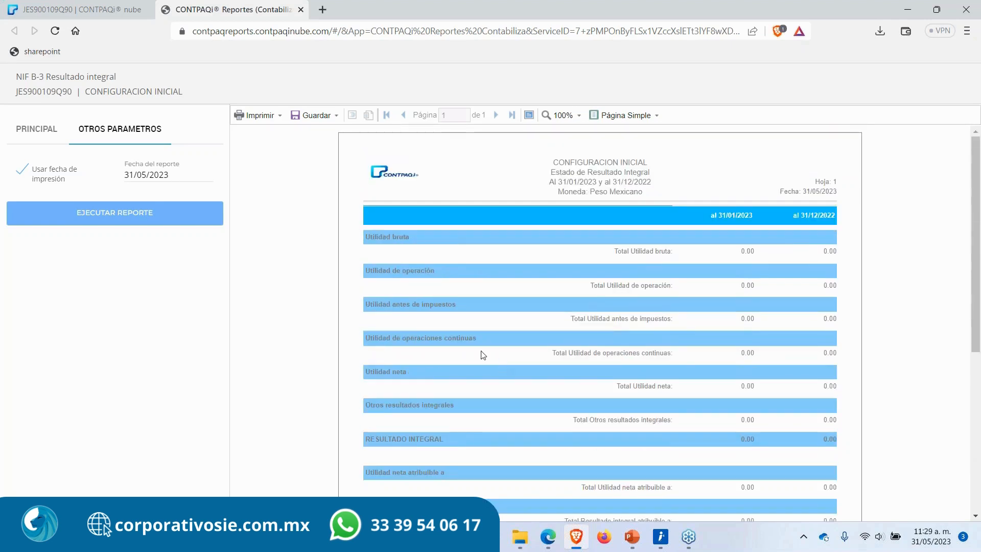
Step: Open the report's print preview in a new tab, scroll through it, and close that tab
{"action": "left_click", "coordinate": [267, 117]}
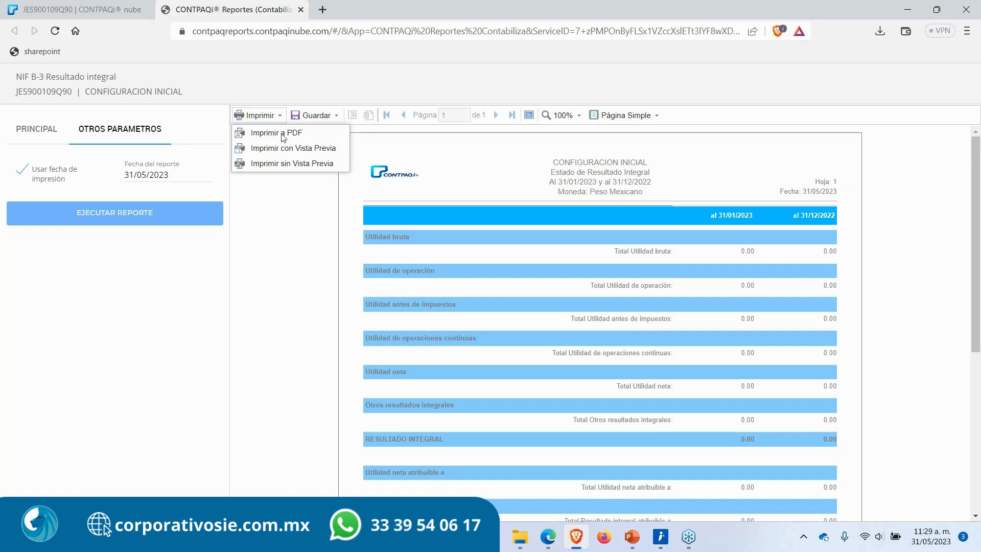
{"action": "left_click", "coordinate": [282, 153]}
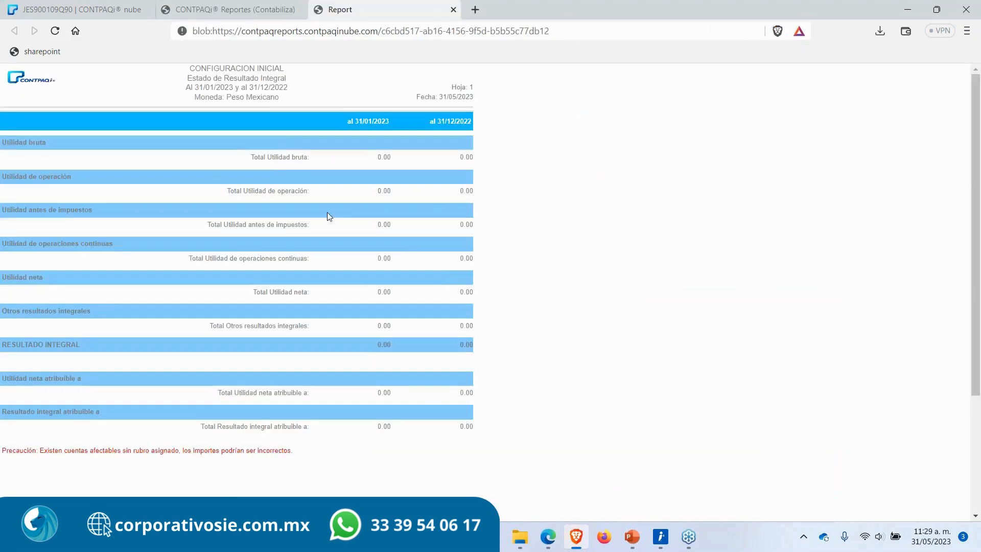
{"action": "scroll", "coordinate": [322, 310], "scroll_direction": "down", "scroll_amount": 3}
{"action": "scroll", "coordinate": [360, 226], "scroll_direction": "up", "scroll_amount": 3}
{"action": "left_click", "coordinate": [453, 9]}
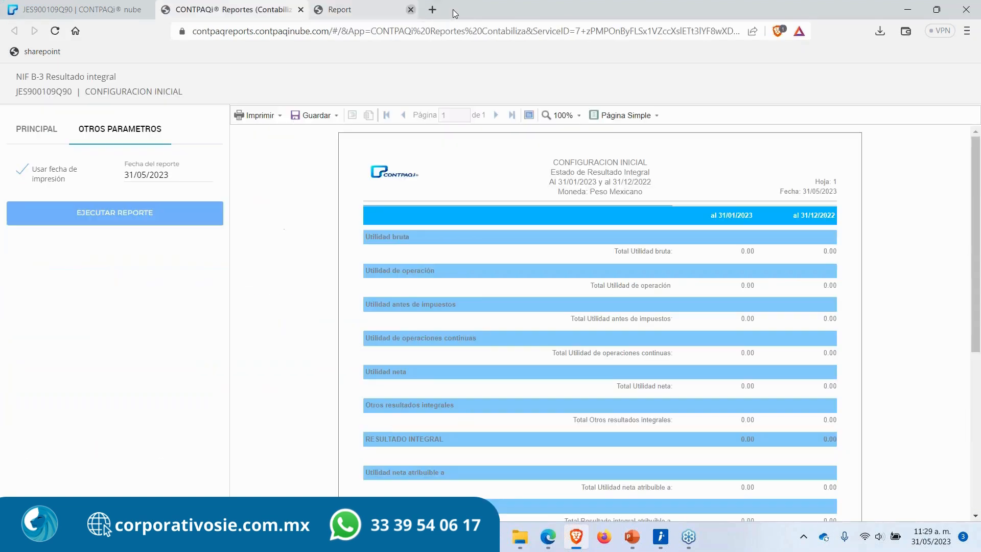
Step: Review the report's available save formats without choosing one
{"action": "left_click", "coordinate": [335, 117]}
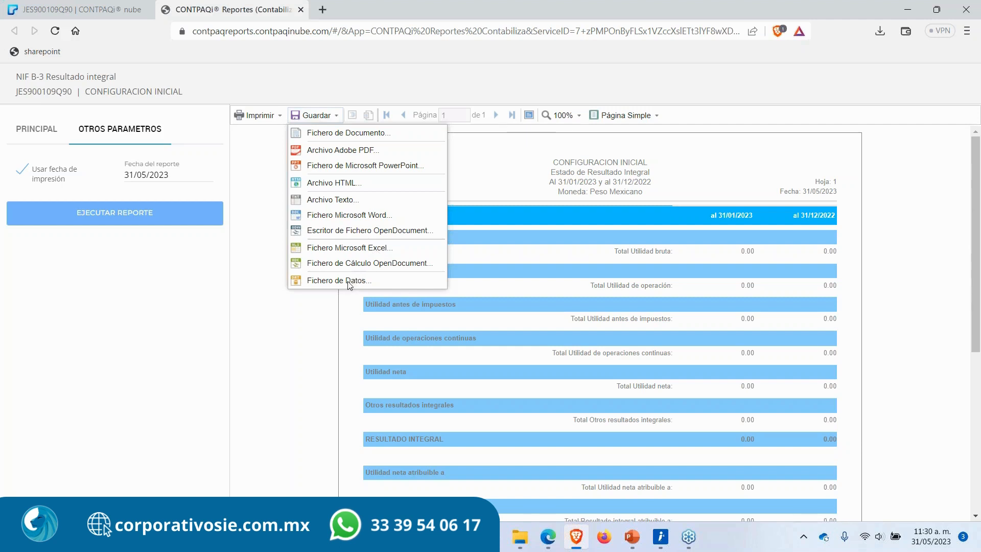
{"action": "left_click", "coordinate": [487, 182]}
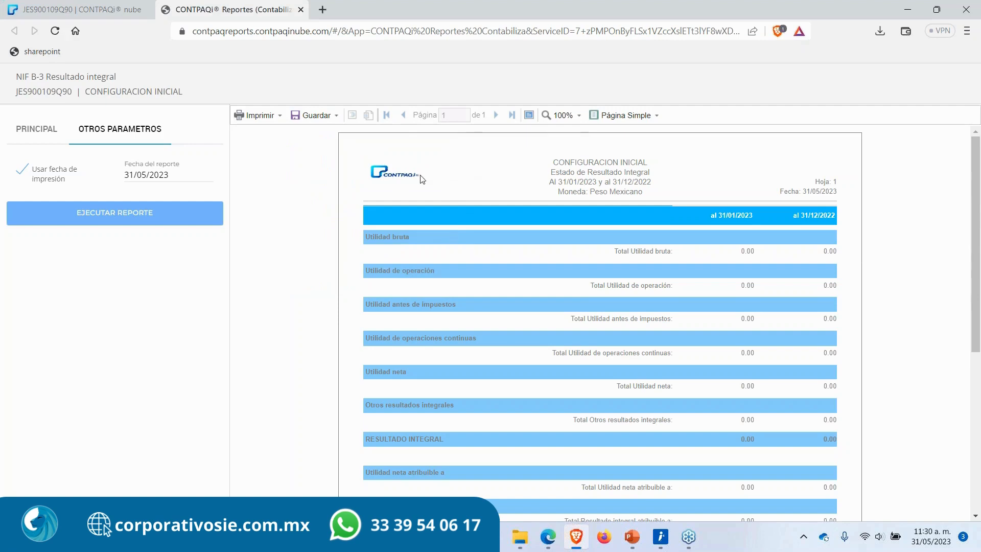
{"action": "scroll", "coordinate": [453, 263], "scroll_direction": "down", "scroll_amount": 5}
{"action": "scroll", "coordinate": [455, 266], "scroll_direction": "up", "scroll_amount": 5}
Step: Toggle the viewer's full-screen mode, set zoom to 200%, then fit the zoom to page height
{"action": "left_click", "coordinate": [529, 115]}
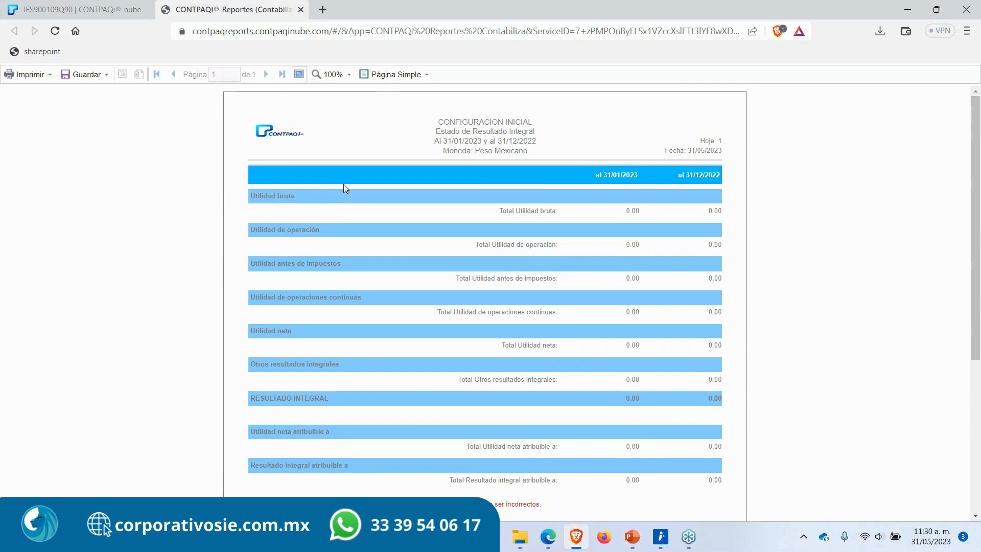
{"action": "left_click", "coordinate": [299, 74]}
{"action": "left_click", "coordinate": [526, 116]}
{"action": "left_click", "coordinate": [349, 74]}
{"action": "left_click", "coordinate": [351, 168]}
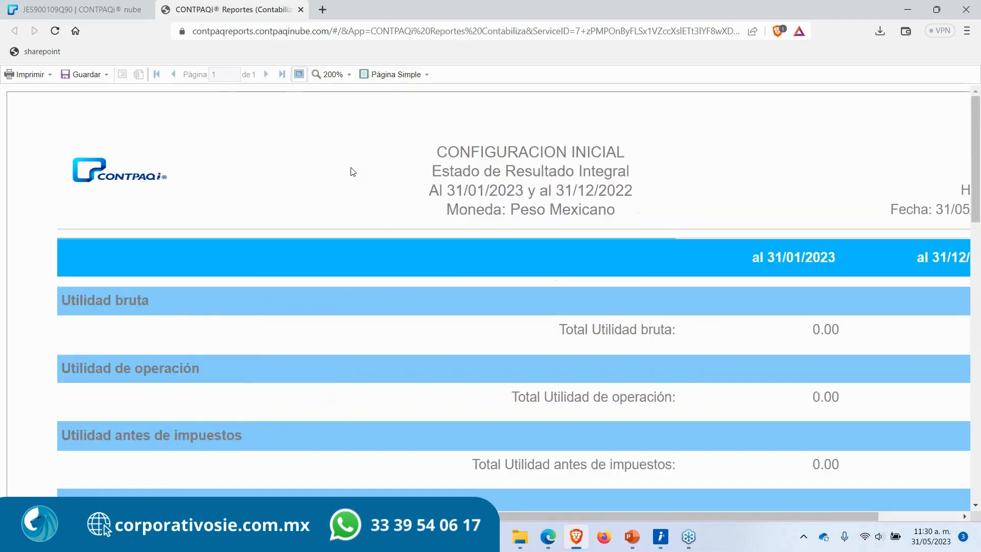
{"action": "left_click", "coordinate": [349, 74]}
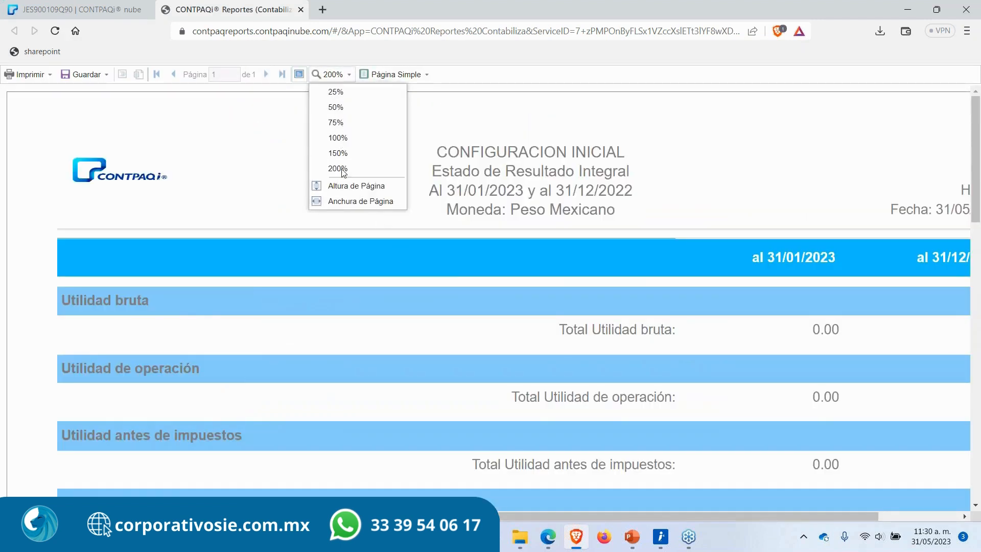
{"action": "left_click", "coordinate": [349, 186]}
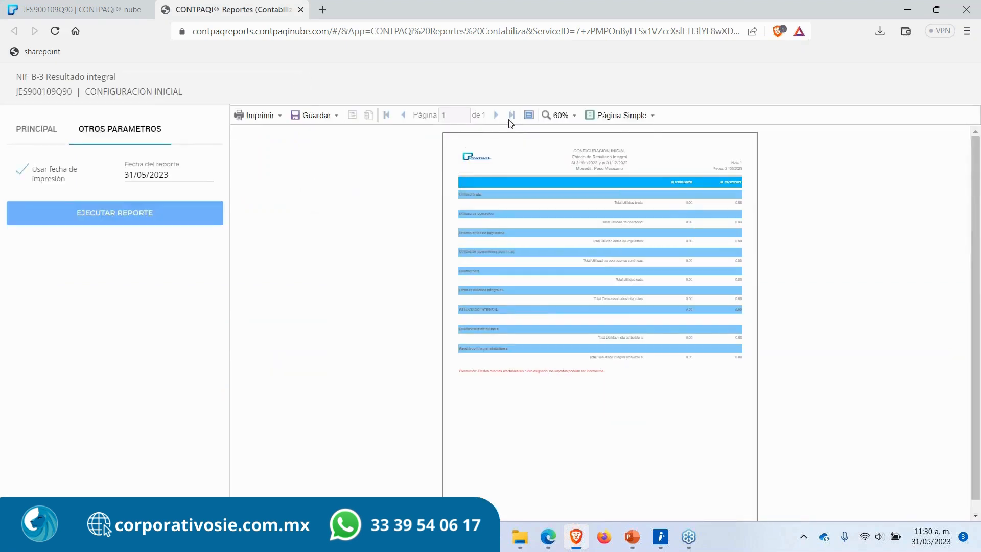
Step: Show the report full screen with the zoom fitted to page width
{"action": "left_click", "coordinate": [529, 115]}
{"action": "left_click", "coordinate": [340, 77]}
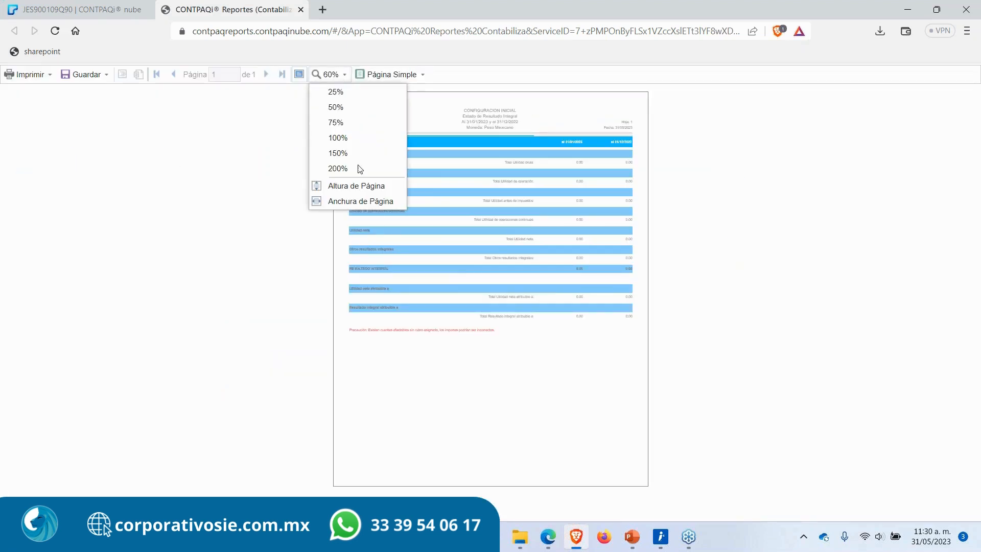
{"action": "left_click", "coordinate": [354, 205]}
{"action": "scroll", "coordinate": [468, 296], "scroll_direction": "down", "scroll_amount": 6}
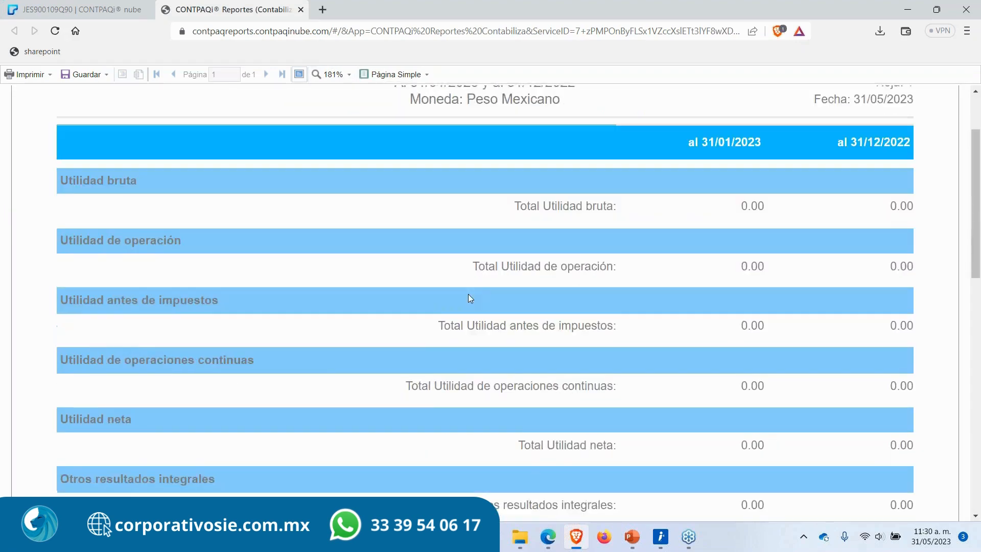
{"action": "scroll", "coordinate": [465, 276], "scroll_direction": "up", "scroll_amount": 6}
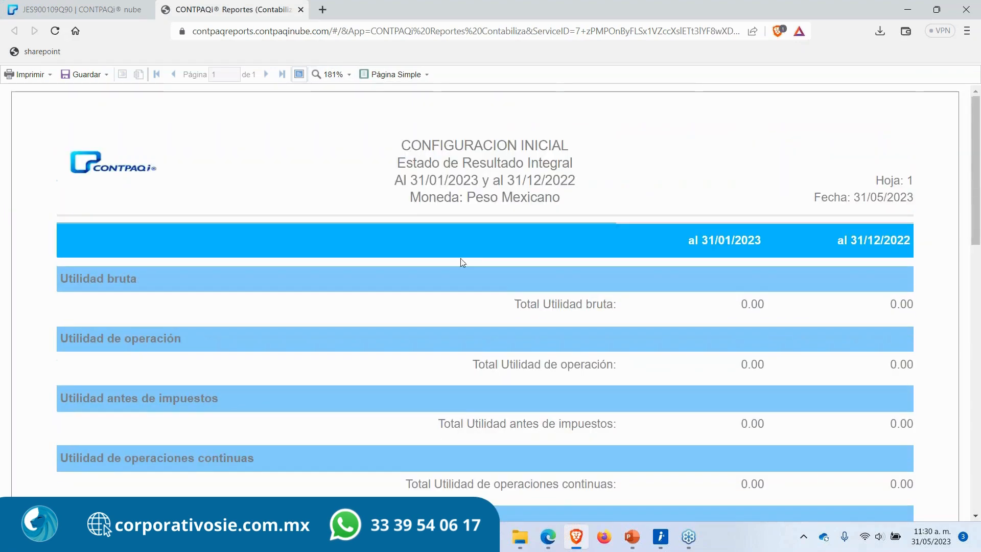
Step: Switch the report viewer's display mode to Continuo
{"action": "left_click", "coordinate": [401, 76]}
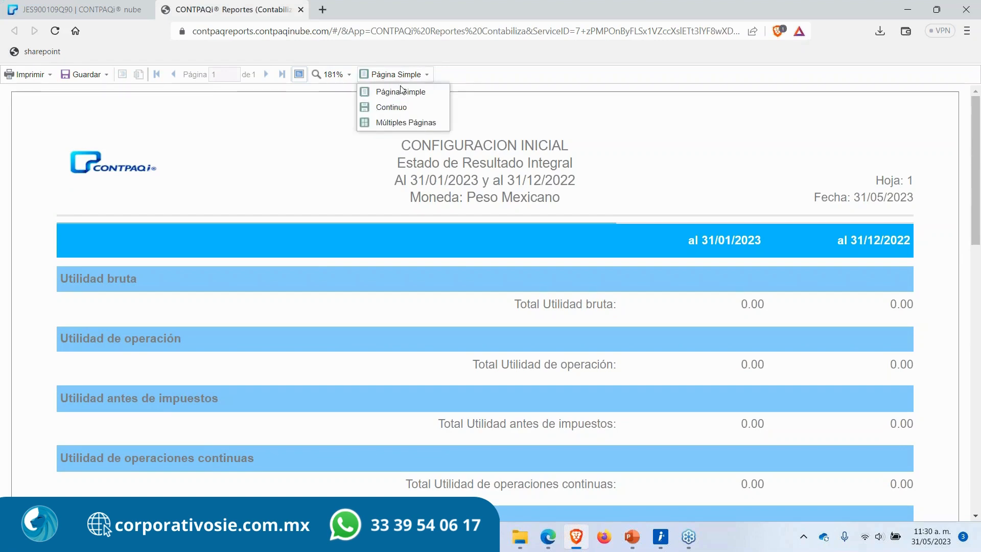
{"action": "left_click", "coordinate": [402, 93]}
{"action": "scroll", "coordinate": [447, 353], "scroll_direction": "down", "scroll_amount": 10}
{"action": "scroll", "coordinate": [448, 353], "scroll_direction": "up", "scroll_amount": 10}
{"action": "left_click", "coordinate": [394, 75]}
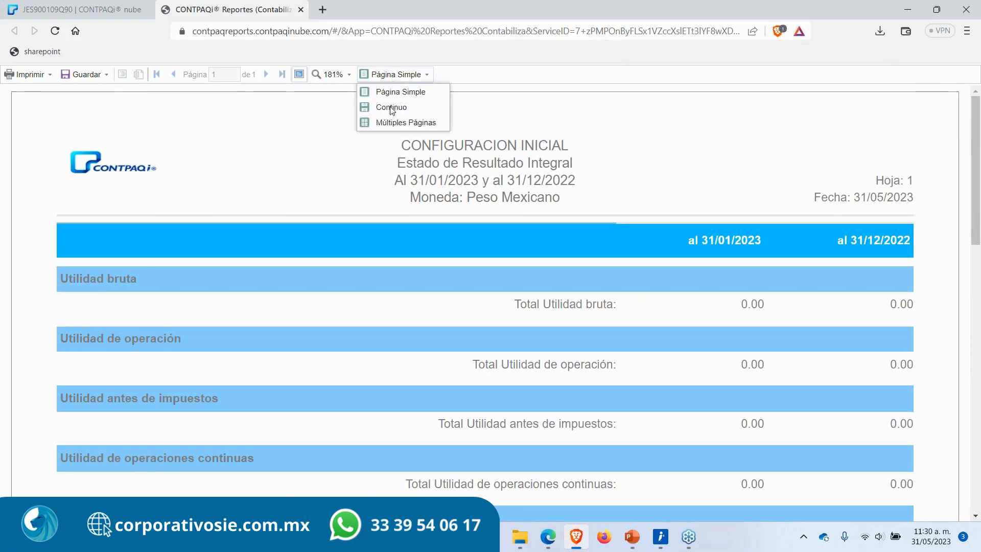
{"action": "left_click", "coordinate": [391, 108]}
{"action": "scroll", "coordinate": [416, 267], "scroll_direction": "down", "scroll_amount": 10}
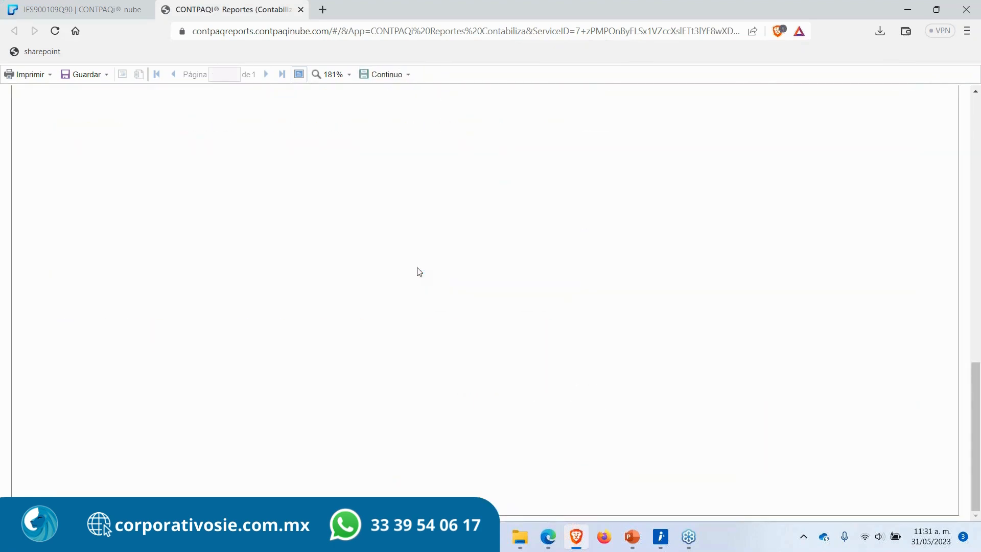
{"action": "scroll", "coordinate": [419, 272], "scroll_direction": "up", "scroll_amount": 10}
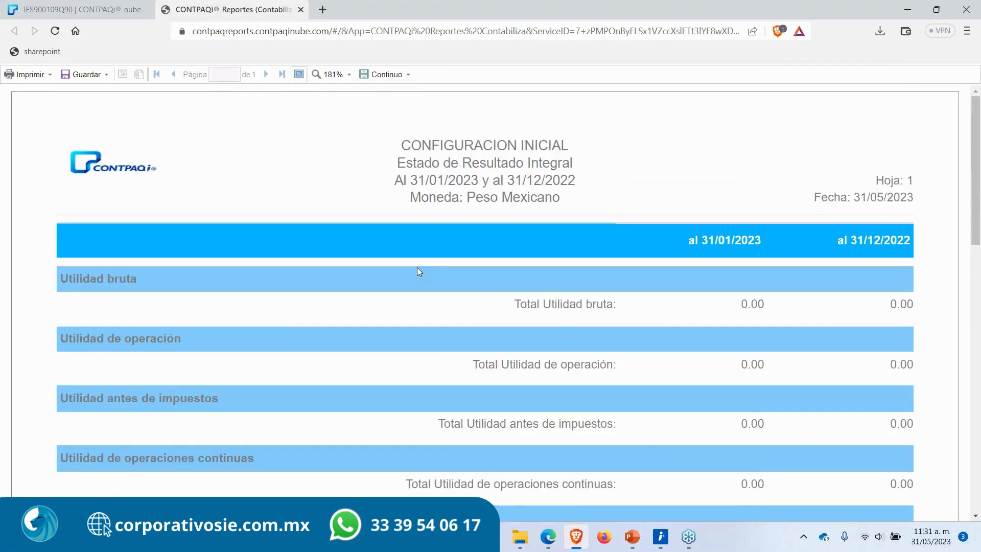
Step: Set the display mode to Múltiples Páginas and close the report tab
{"action": "left_click", "coordinate": [363, 74]}
{"action": "left_click", "coordinate": [402, 125]}
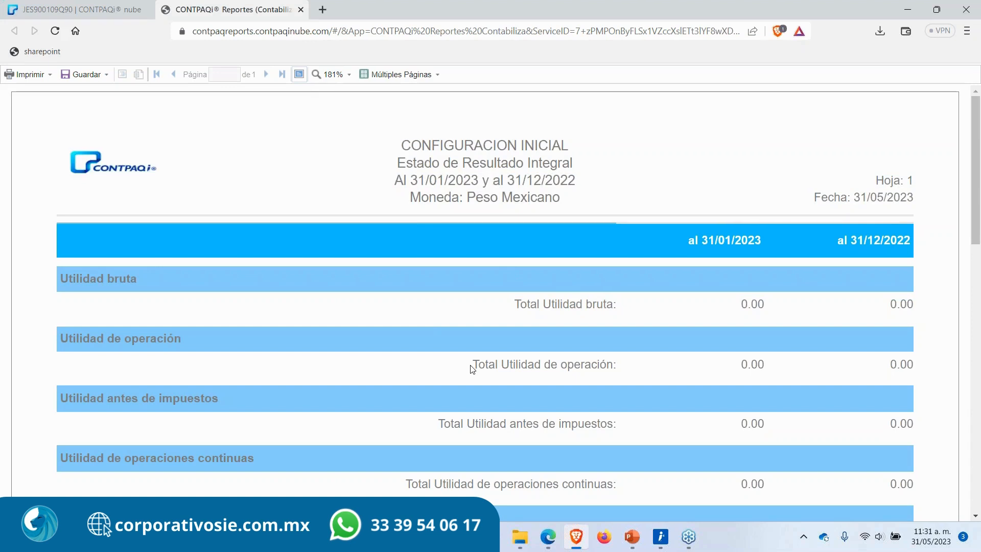
{"action": "left_click", "coordinate": [301, 10]}
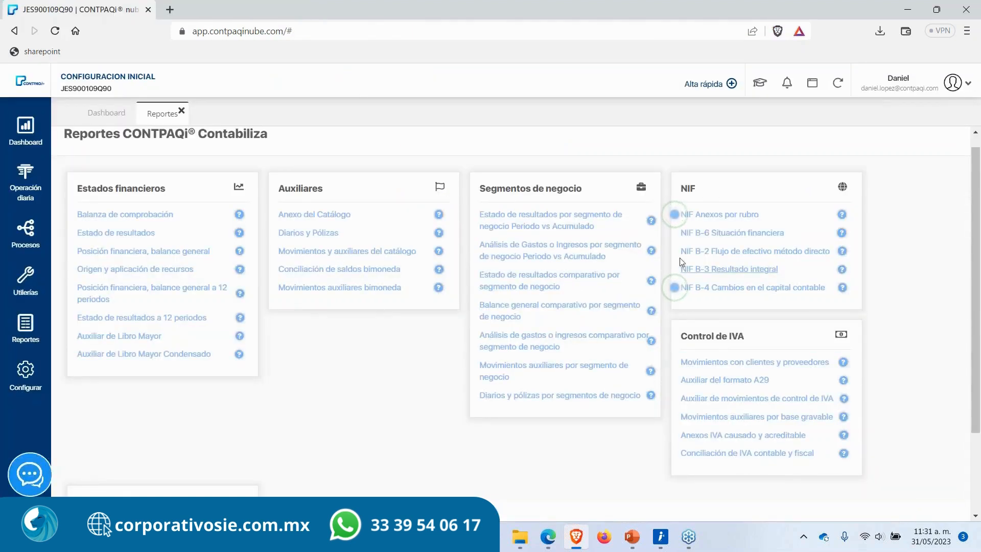
Step: Highlight the report section titles and scroll through the Reportes page to examine them
{"action": "triple_click", "coordinate": [153, 188]}
{"action": "double_click", "coordinate": [300, 188]}
{"action": "double_click", "coordinate": [505, 188]}
{"action": "double_click", "coordinate": [688, 188]}
{"action": "double_click", "coordinate": [728, 335]}
{"action": "scroll", "coordinate": [377, 461], "scroll_direction": "down", "scroll_amount": 2}
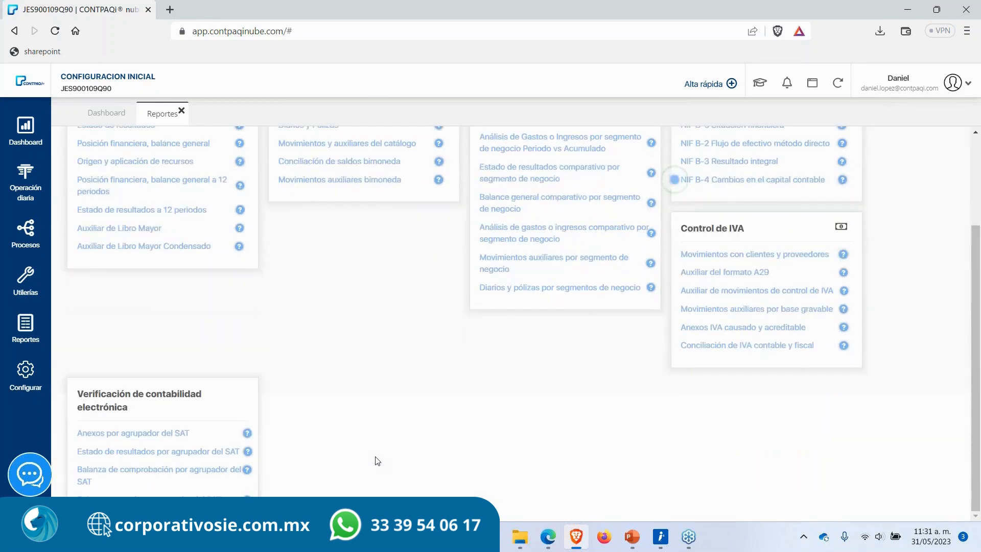
{"action": "scroll", "coordinate": [377, 461], "scroll_direction": "up", "scroll_amount": 3}
{"action": "scroll", "coordinate": [377, 461], "scroll_direction": "down", "scroll_amount": 2}
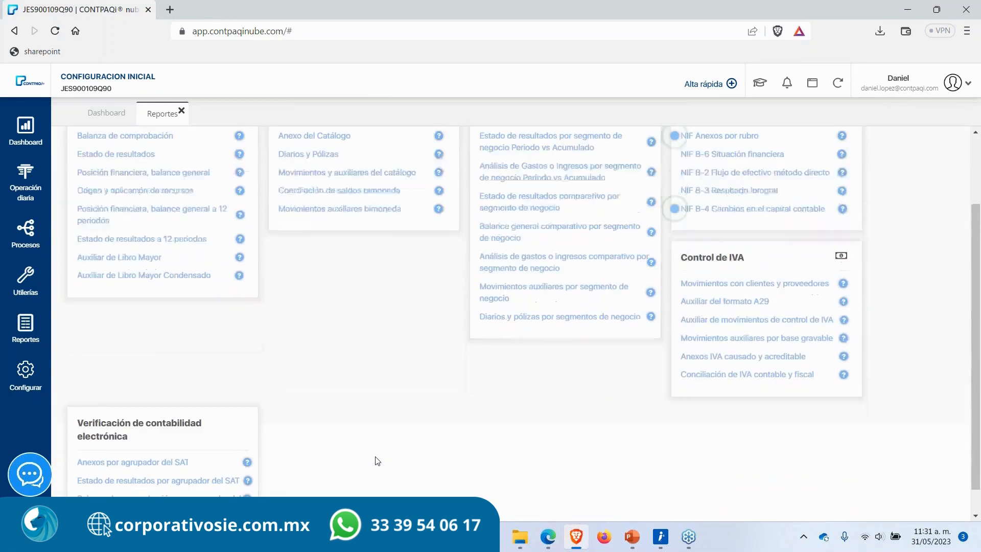
{"action": "scroll", "coordinate": [378, 461], "scroll_direction": "up", "scroll_amount": 2}
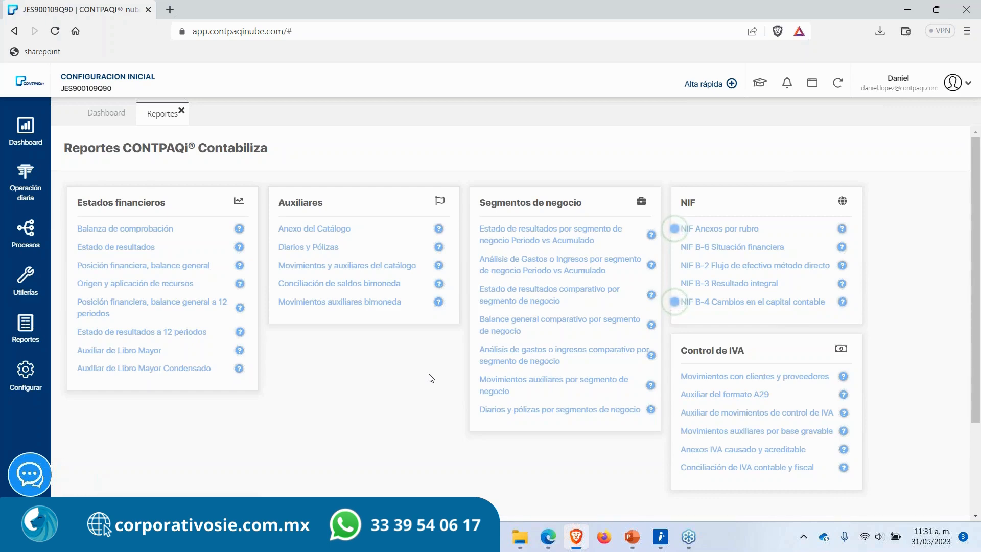
{"action": "scroll", "coordinate": [431, 378], "scroll_direction": "down", "scroll_amount": 1}
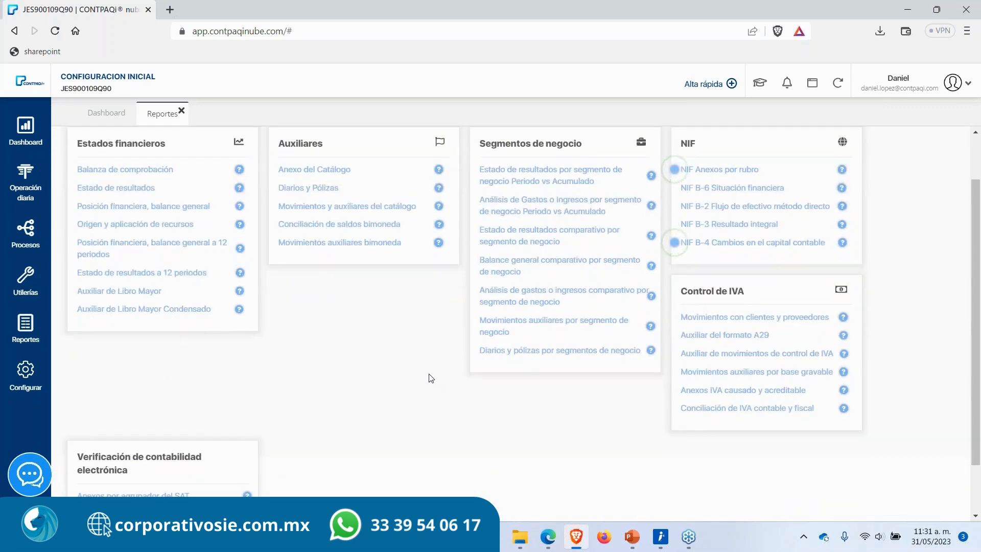
{"action": "scroll", "coordinate": [431, 378], "scroll_direction": "down", "scroll_amount": 1}
{"action": "scroll", "coordinate": [430, 378], "scroll_direction": "up", "scroll_amount": 2}
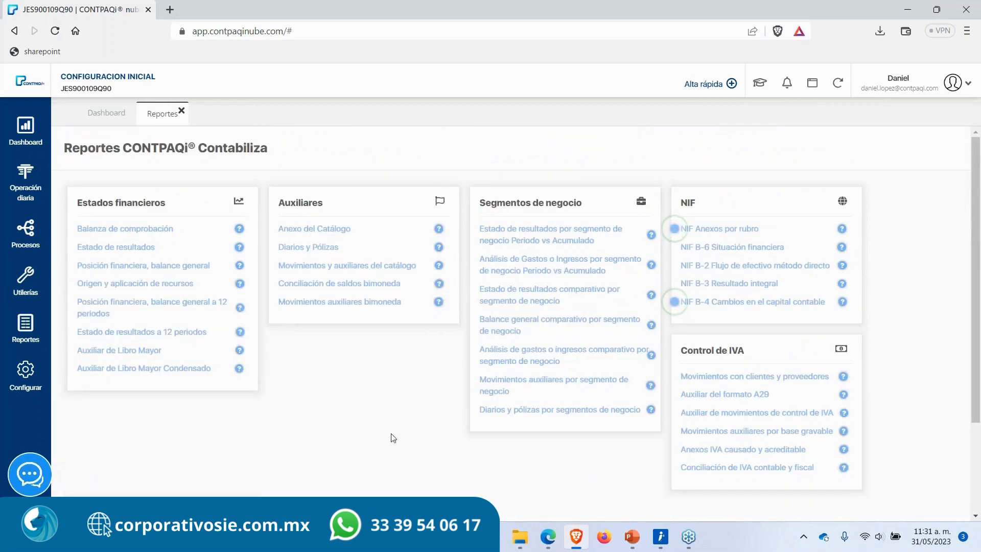
{"action": "scroll", "coordinate": [325, 448], "scroll_direction": "down", "scroll_amount": 1}
{"action": "scroll", "coordinate": [325, 448], "scroll_direction": "up", "scroll_amount": 1}
{"action": "scroll", "coordinate": [324, 447], "scroll_direction": "down", "scroll_amount": 2}
{"action": "scroll", "coordinate": [324, 447], "scroll_direction": "up", "scroll_amount": 1}
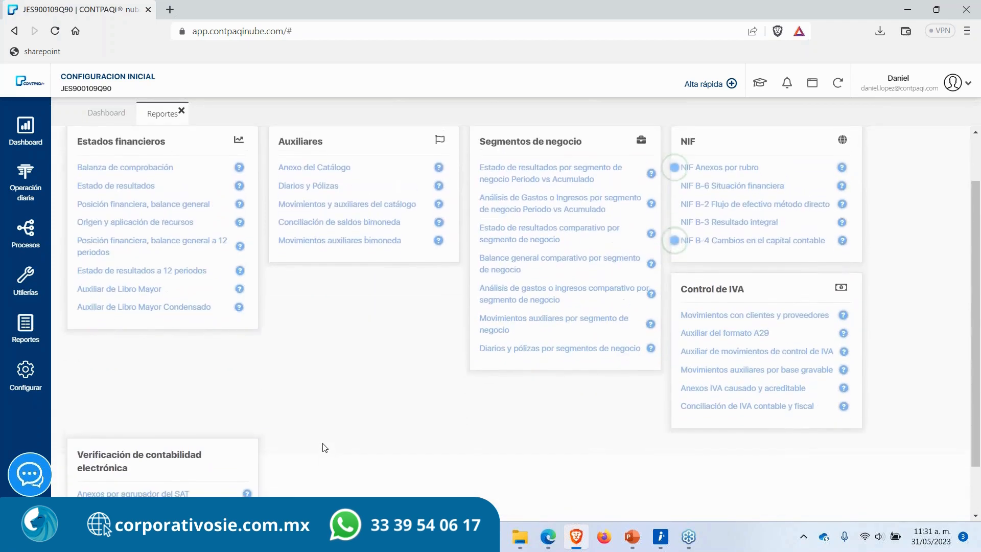
{"action": "scroll", "coordinate": [325, 447], "scroll_direction": "up", "scroll_amount": 1}
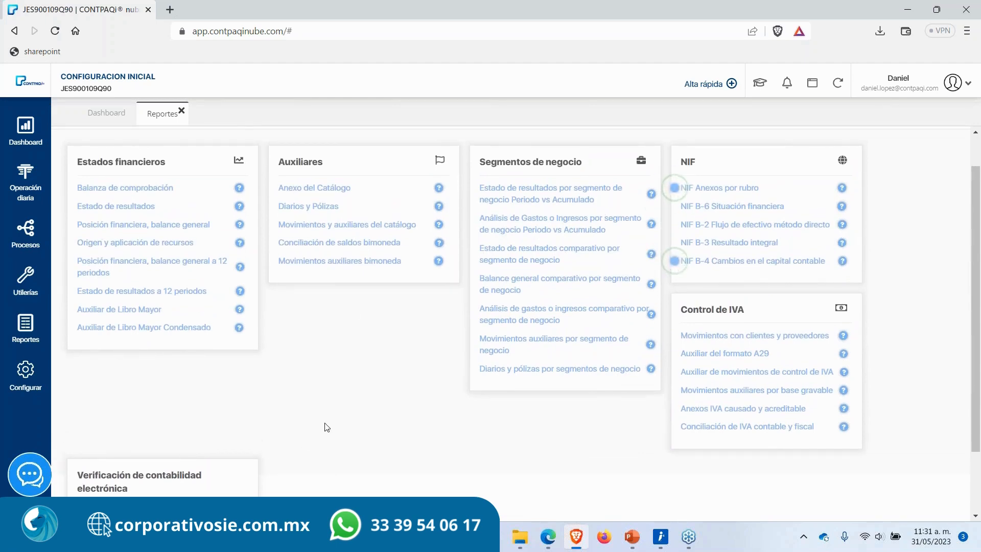
Step: Switch to PowerPoint and present the Cierre del ejercicio slides starting from slide 32
{"action": "left_click", "coordinate": [633, 537]}
{"action": "left_click", "coordinate": [105, 378]}
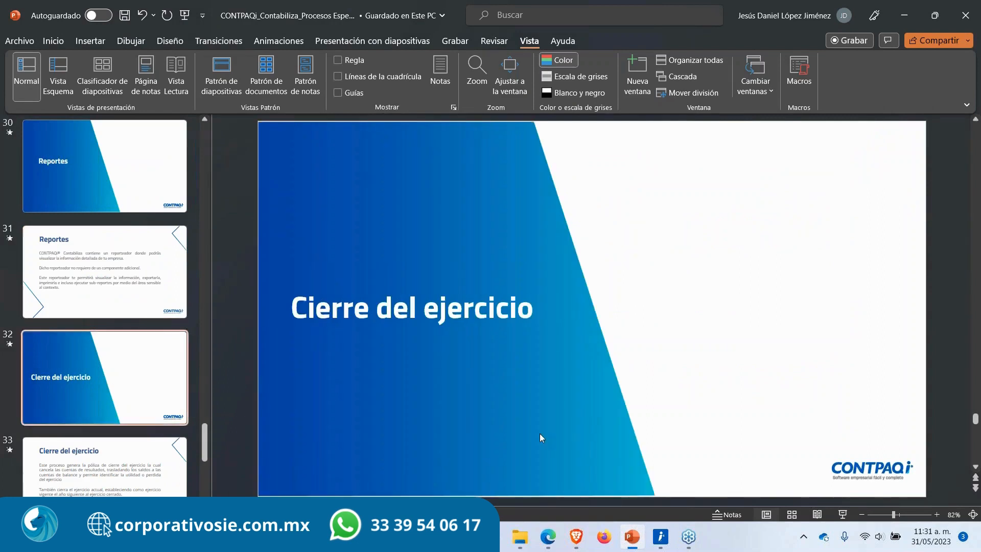
{"action": "left_click", "coordinate": [843, 514]}
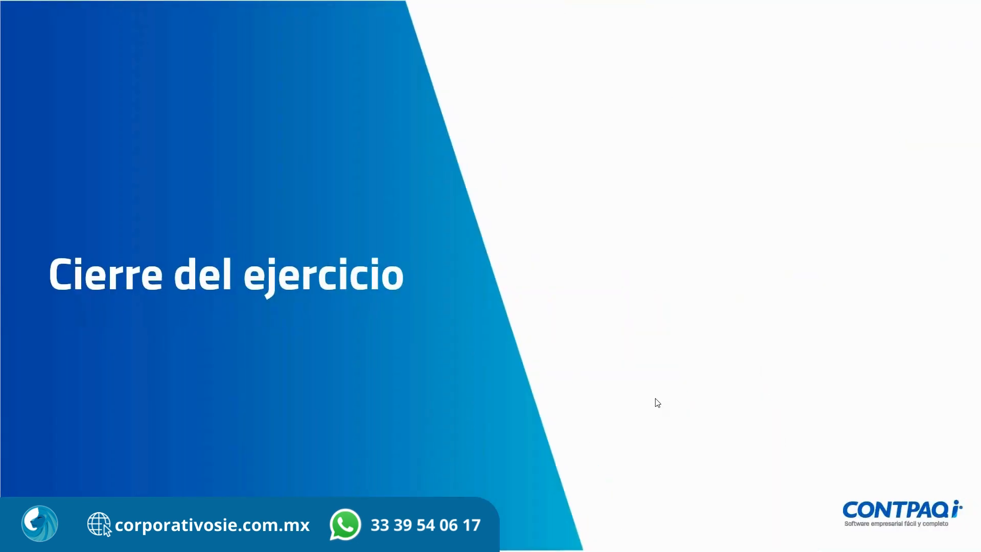
{"action": "key", "text": "Right"}
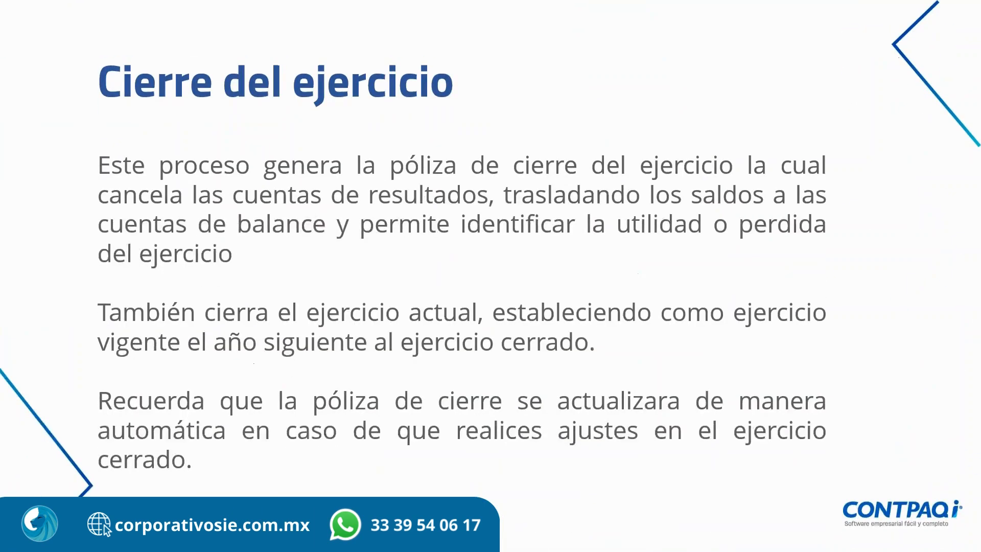
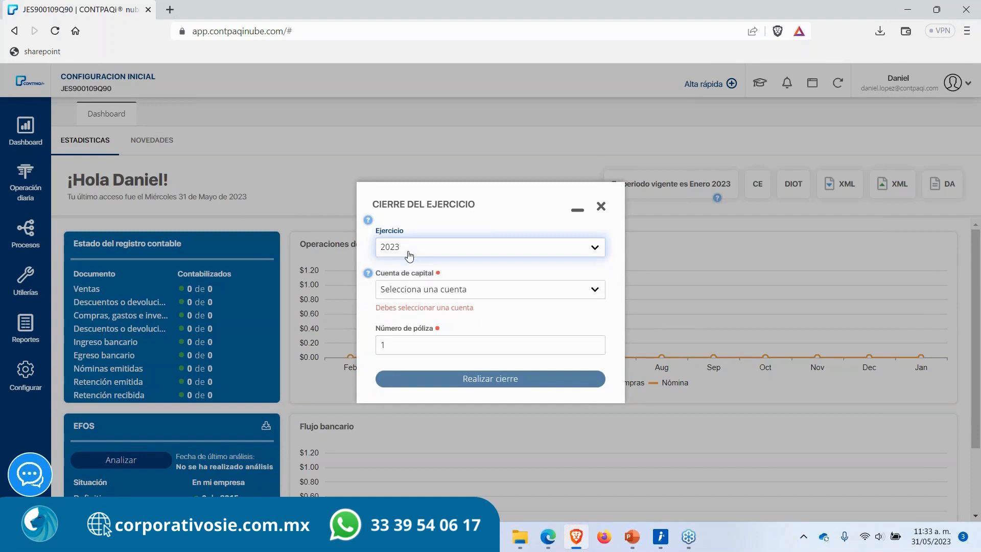
Step: Search the capital account list for utilidad and select account 304-01-000 Utilidad de ejercicios anteriores
{"action": "left_click", "coordinate": [427, 299]}
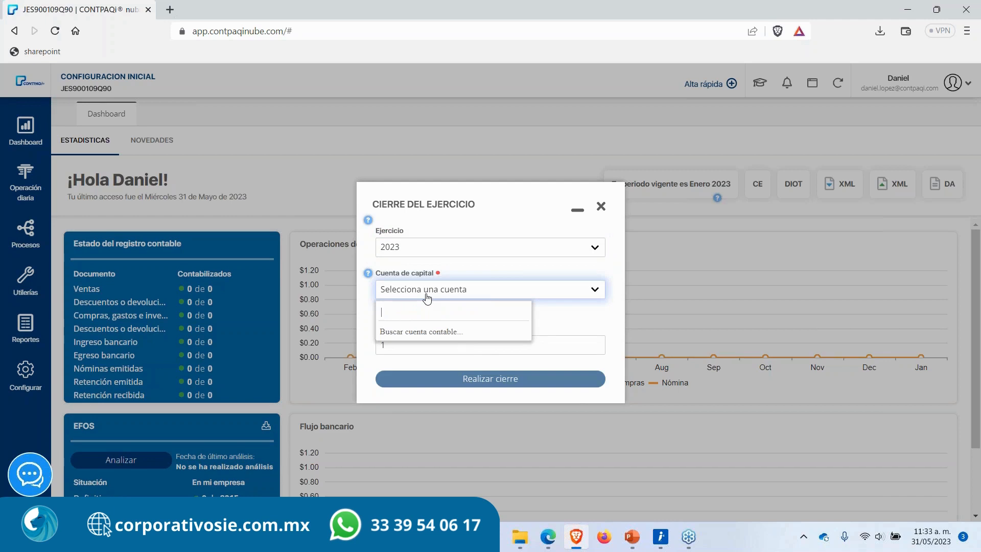
{"action": "type", "text": "utilidad"}
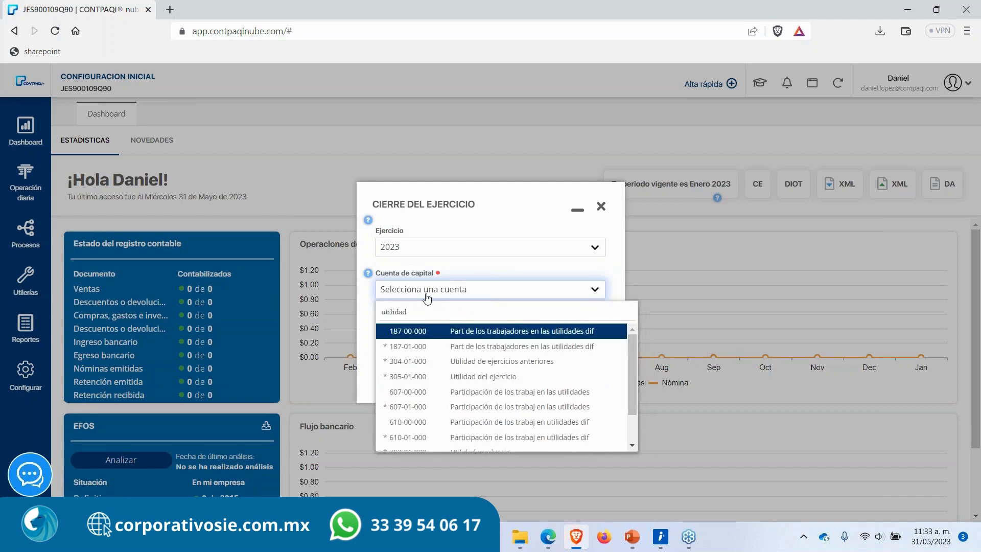
{"action": "key", "text": "Down"}
{"action": "key", "text": "Down"}
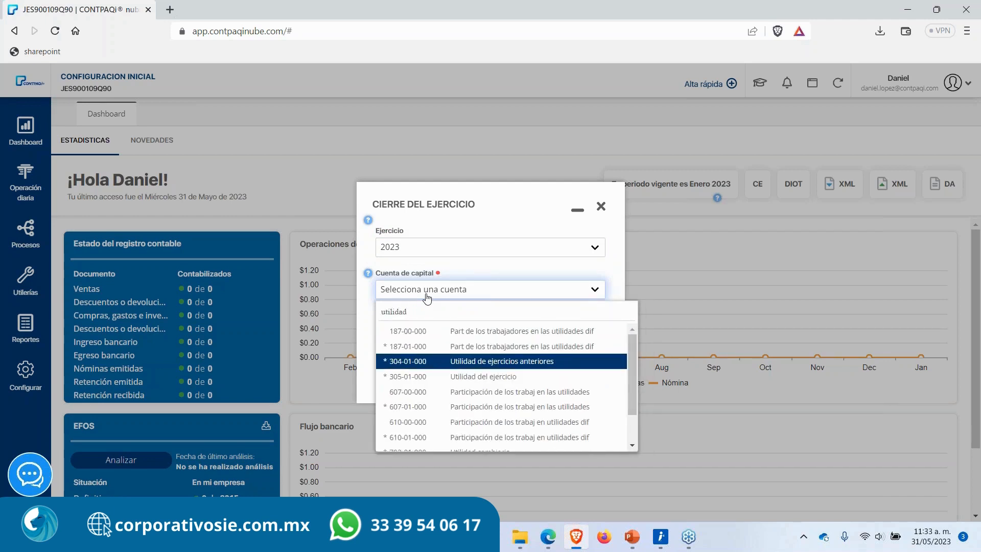
{"action": "key", "text": "Return"}
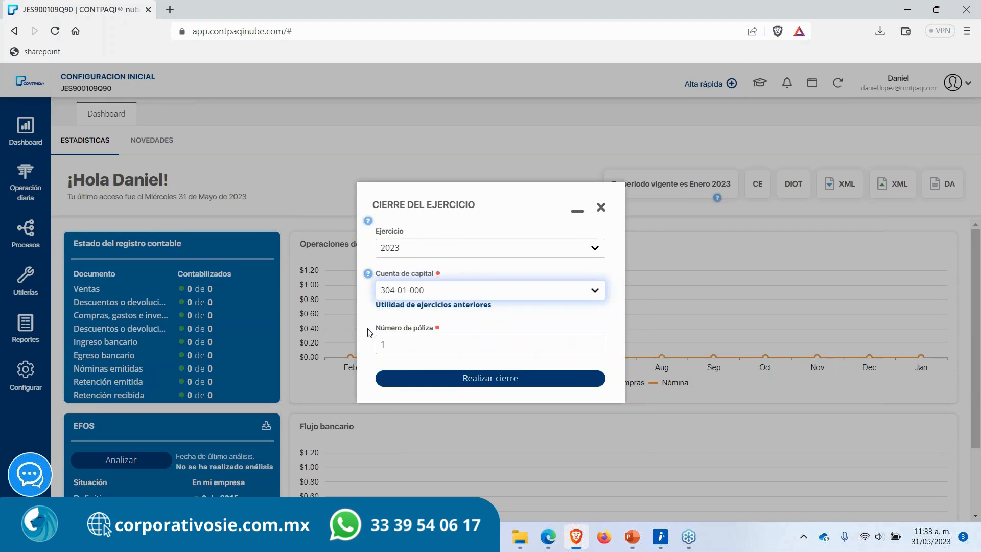
Step: Set the póliza number to 999, run the year-end closing, and acknowledge the confirmation
{"action": "left_click_drag", "start_coordinate": [369, 330], "coordinate": [434, 338]}
{"action": "left_click", "coordinate": [457, 330]}
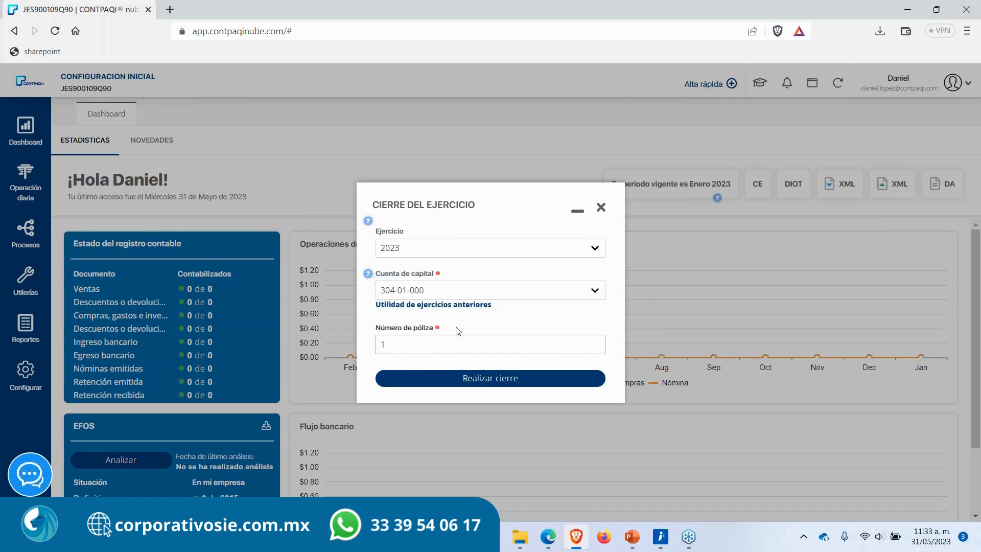
{"action": "left_click", "coordinate": [399, 345]}
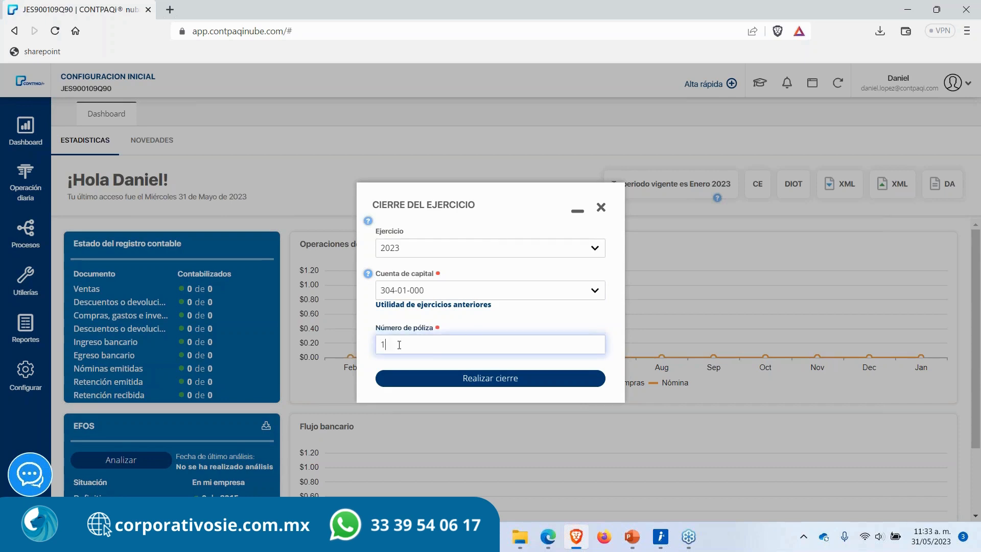
{"action": "key", "text": "BackSpace"}
{"action": "type", "text": "999"}
{"action": "left_click", "coordinate": [408, 379]}
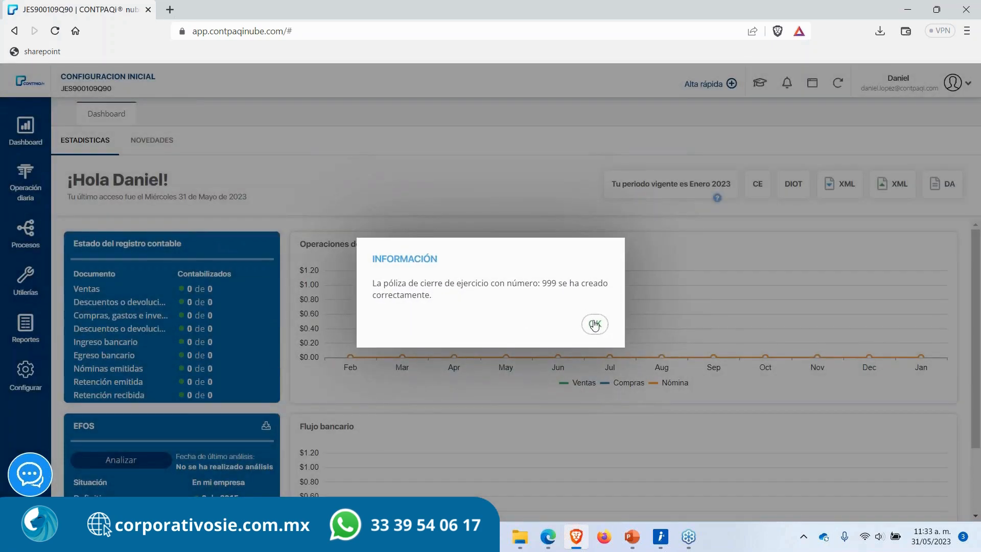
{"action": "left_click", "coordinate": [589, 323]}
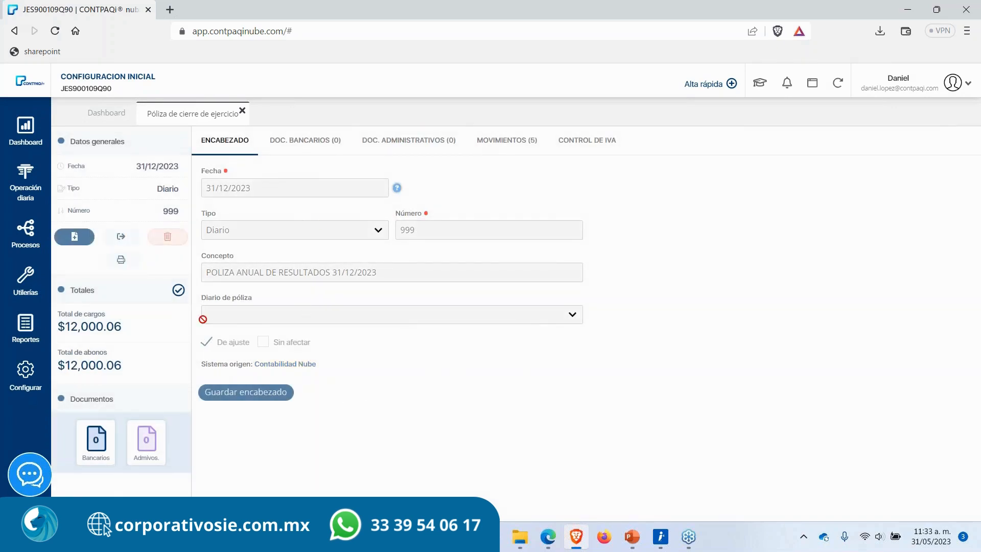
Step: Examine the closing póliza's header fields and then its movements
{"action": "left_click_drag", "start_coordinate": [204, 269], "coordinate": [393, 266]}
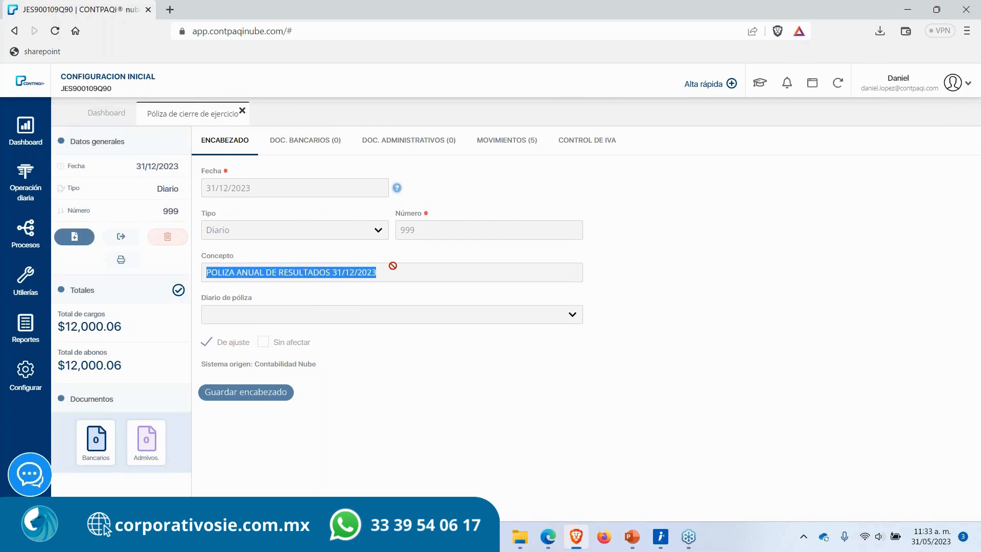
{"action": "left_click", "coordinate": [383, 397]}
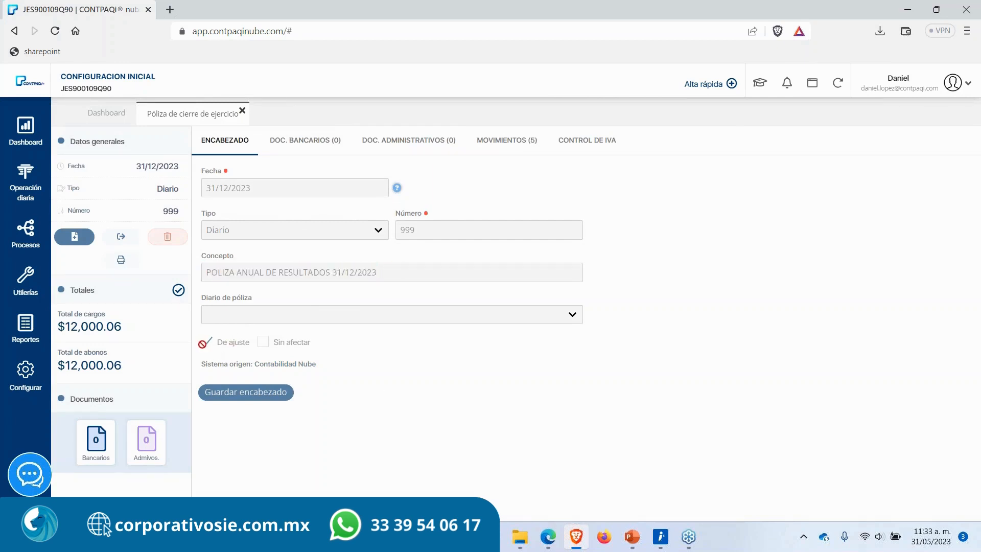
{"action": "mouse_move", "coordinate": [203, 343]}
{"action": "left_mouse_down"}
{"action": "mouse_move", "coordinate": [252, 342]}
{"action": "mouse_move", "coordinate": [201, 342]}
{"action": "left_mouse_up"}
{"action": "left_click", "coordinate": [391, 339]}
{"action": "left_click", "coordinate": [362, 413]}
{"action": "left_click", "coordinate": [488, 142]}
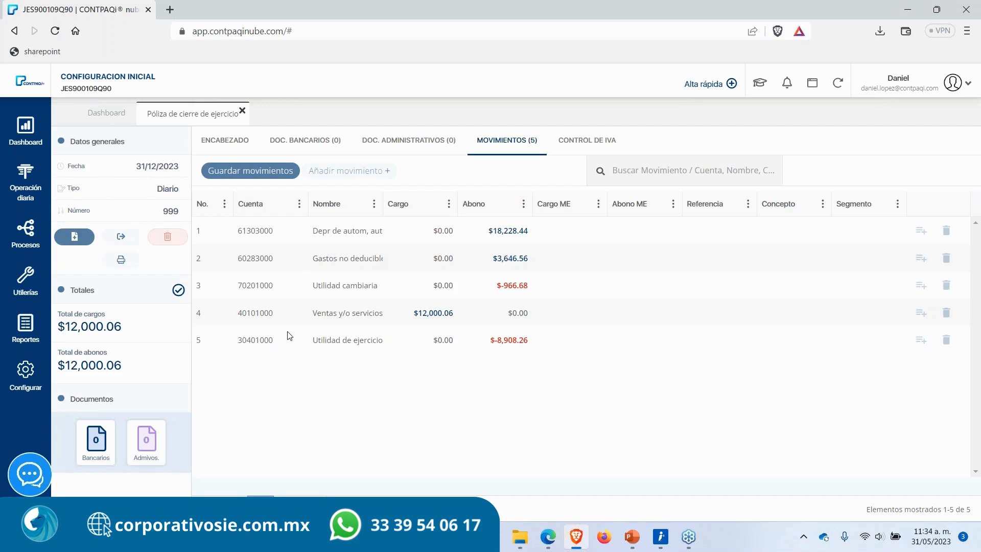
Step: Close the closing póliza and open the Pólizas list with the exercise set to 2023
{"action": "left_click", "coordinate": [243, 111]}
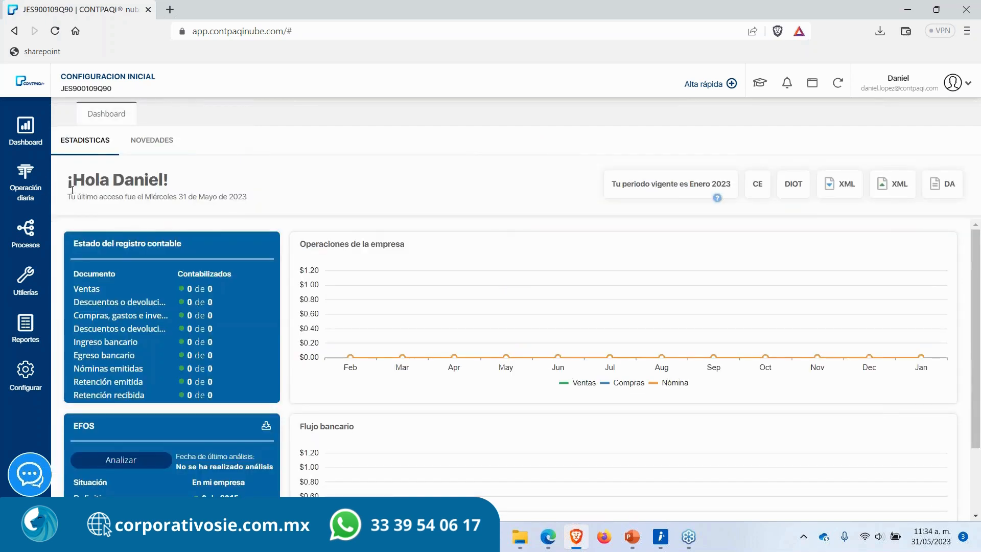
{"action": "left_click", "coordinate": [23, 184]}
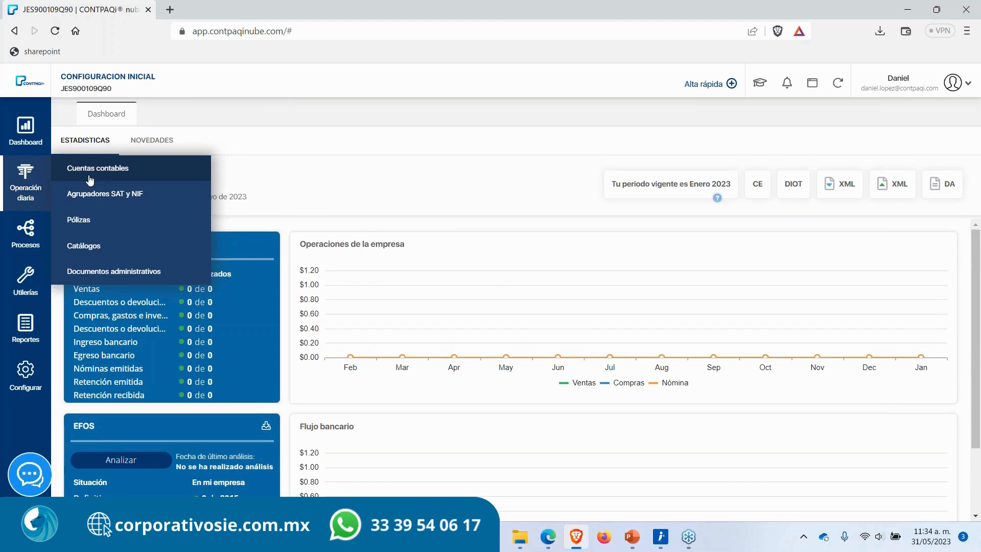
{"action": "left_click", "coordinate": [95, 221]}
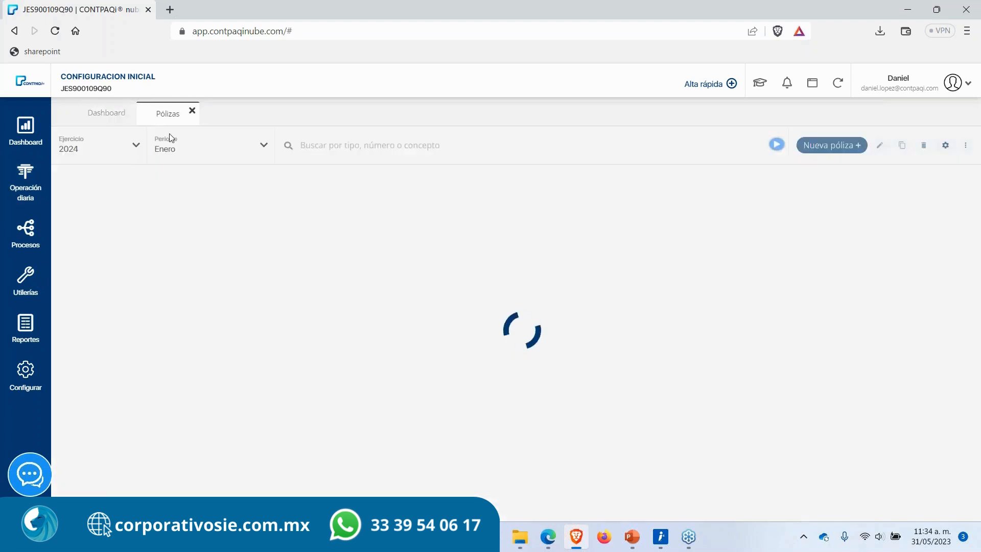
{"action": "left_click", "coordinate": [112, 153]}
{"action": "left_click", "coordinate": [87, 190]}
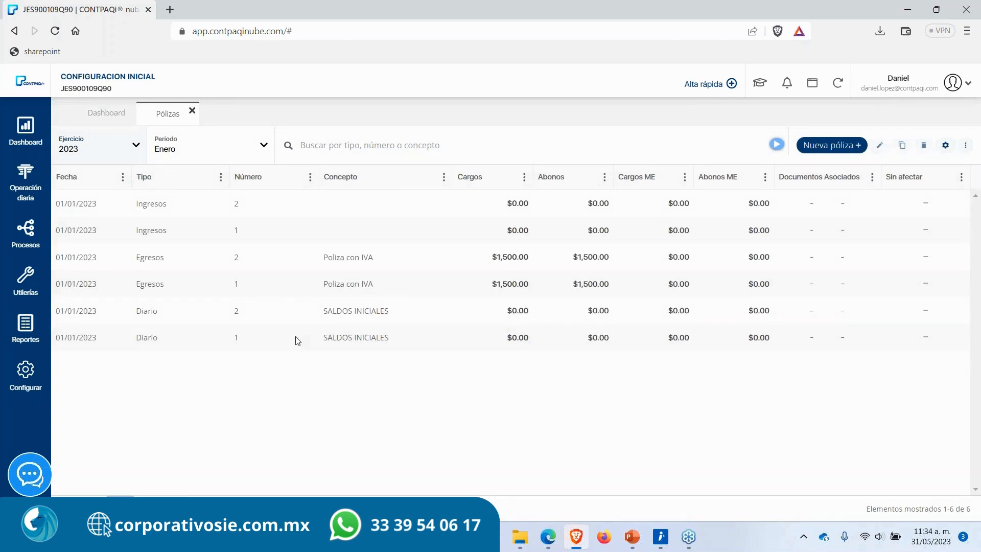
Step: Open the Egresos póliza number 1, view its movements, and return to the Pólizas list
{"action": "left_click", "coordinate": [179, 158]}
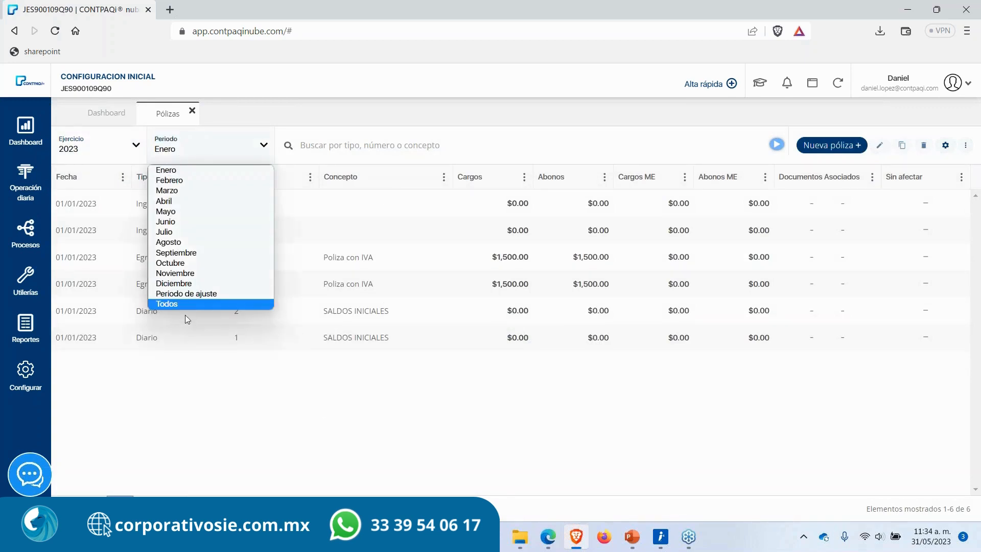
{"action": "left_click", "coordinate": [411, 276]}
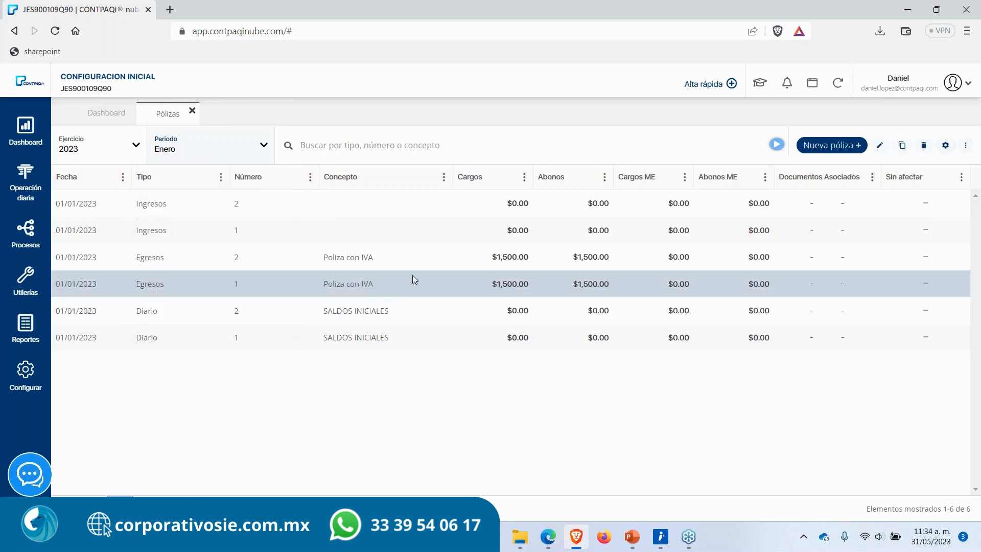
{"action": "double_click", "coordinate": [363, 285]}
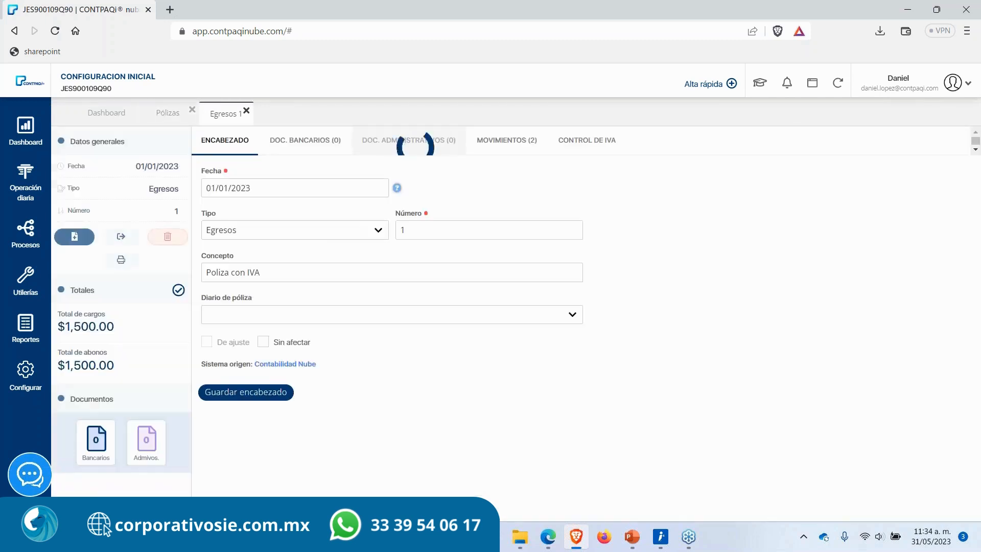
{"action": "left_click", "coordinate": [500, 140]}
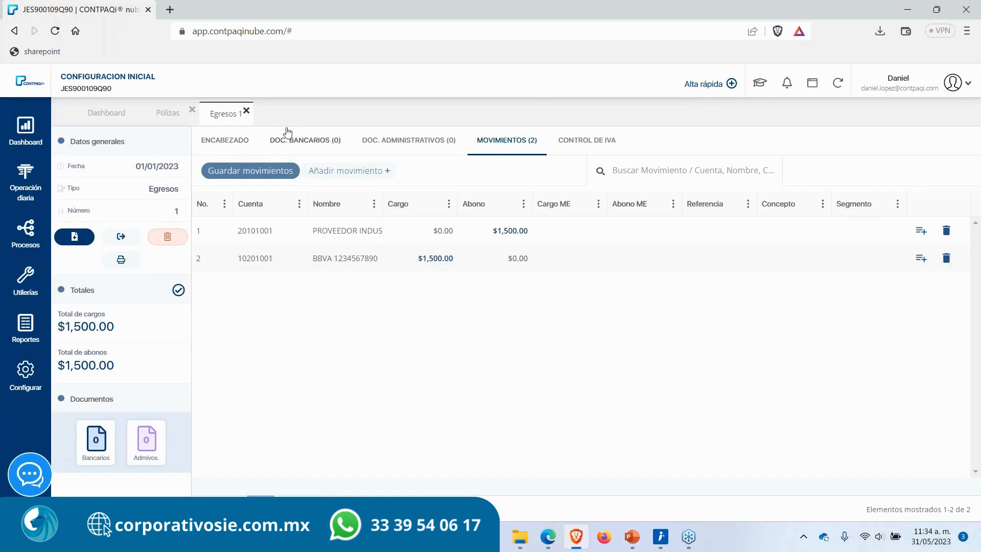
{"action": "left_click", "coordinate": [246, 111]}
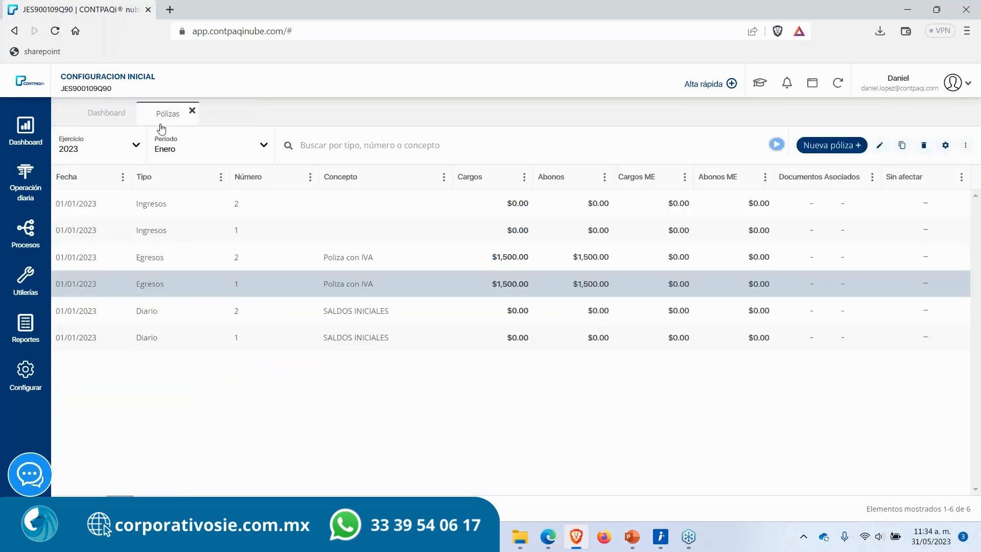
Step: Set the Pólizas list period filter to Todos and scroll down the list
{"action": "left_click", "coordinate": [322, 235]}
{"action": "left_click", "coordinate": [206, 148]}
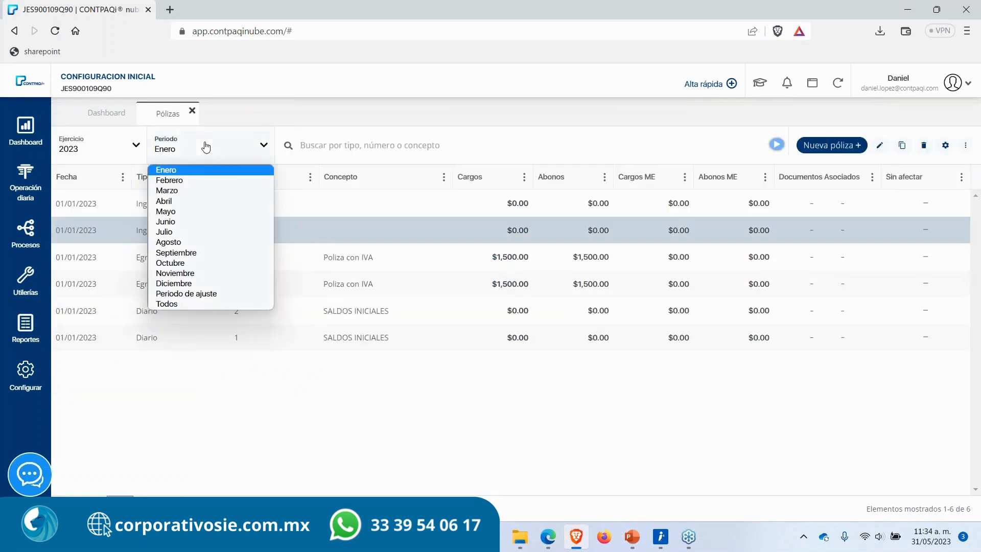
{"action": "left_click", "coordinate": [193, 303]}
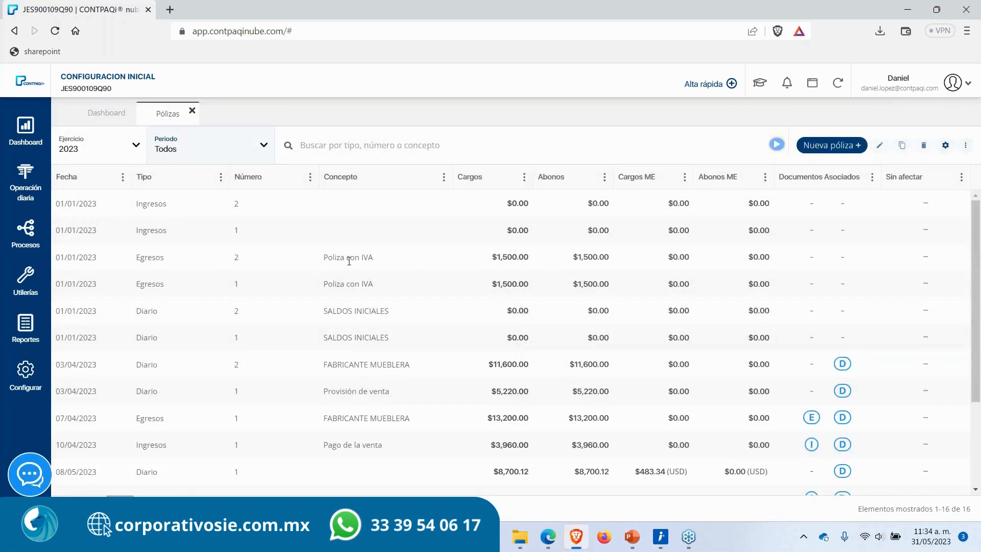
{"action": "scroll", "coordinate": [370, 378], "scroll_direction": "down", "scroll_amount": 3}
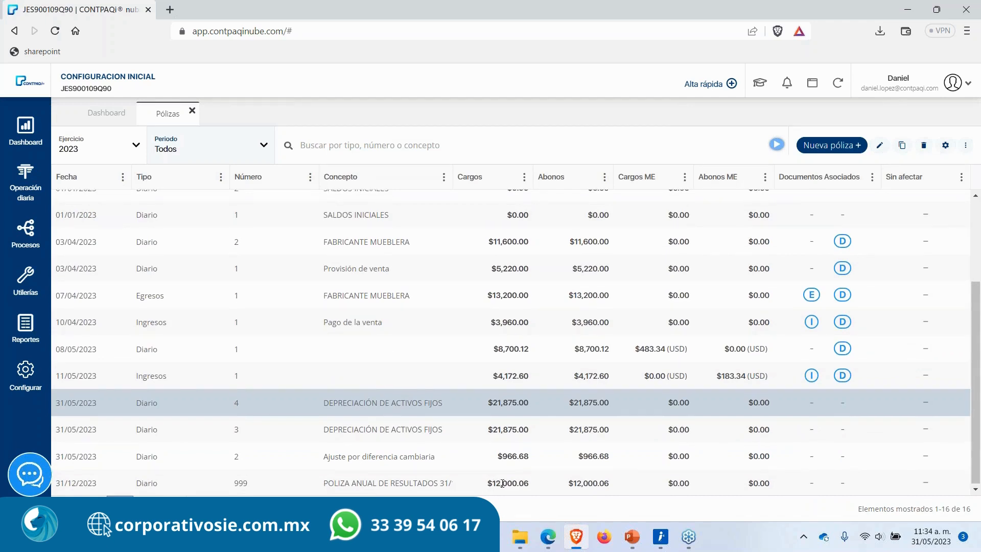
Step: Open the Diario póliza 4 for depreciación de activos fijos and view its movements
{"action": "double_click", "coordinate": [401, 408]}
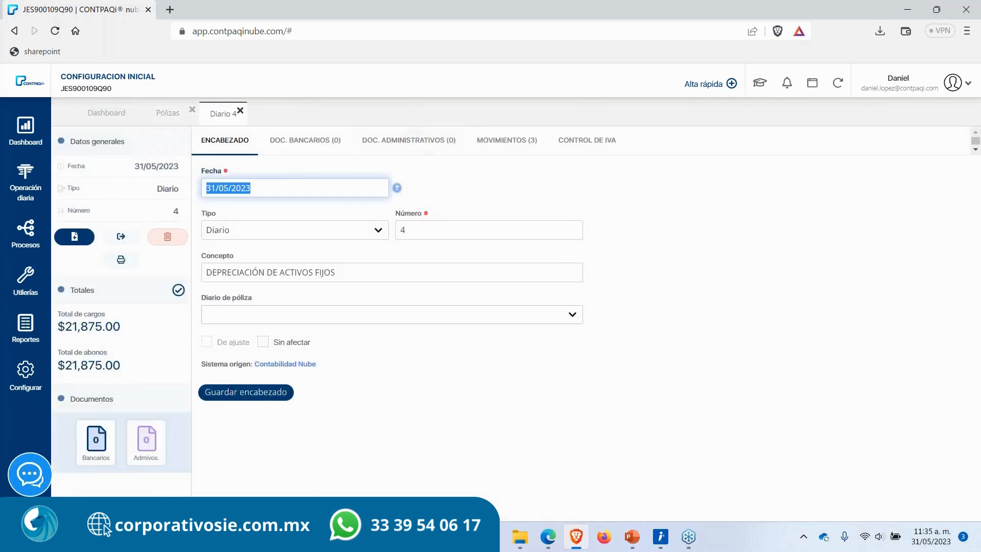
{"action": "left_click", "coordinate": [494, 154]}
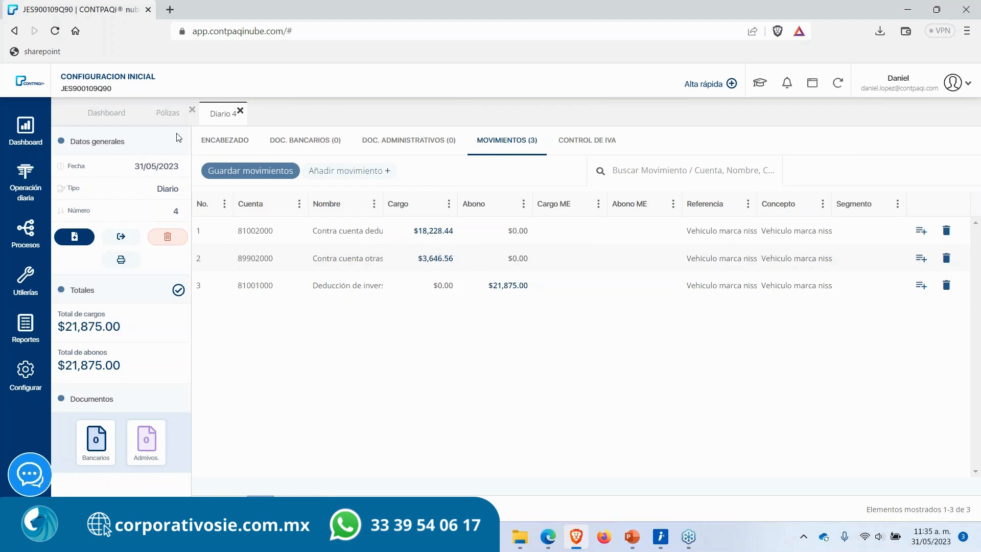
{"action": "left_click", "coordinate": [169, 116]}
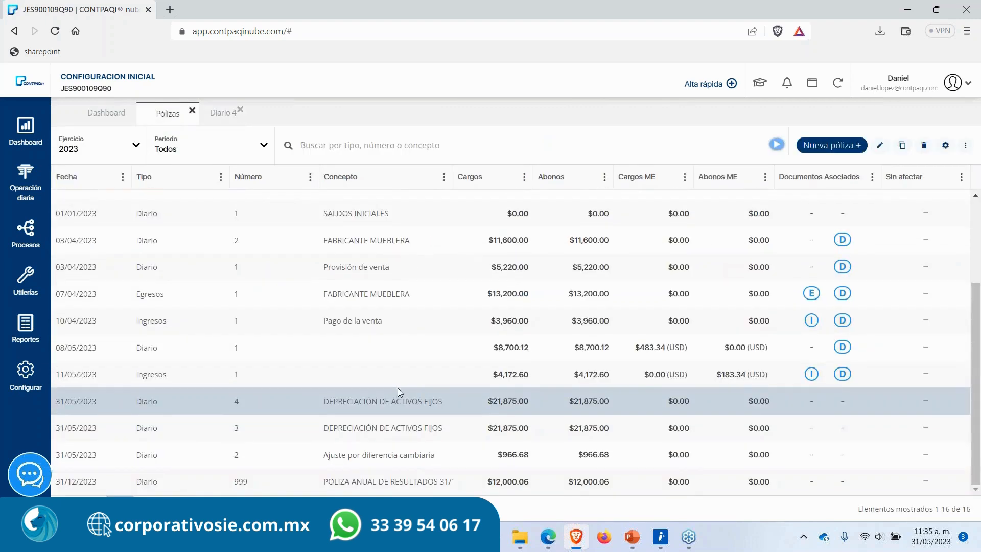
Step: Open the closing póliza 999 from the list, view its movements, and close its tab
{"action": "left_click", "coordinate": [360, 482]}
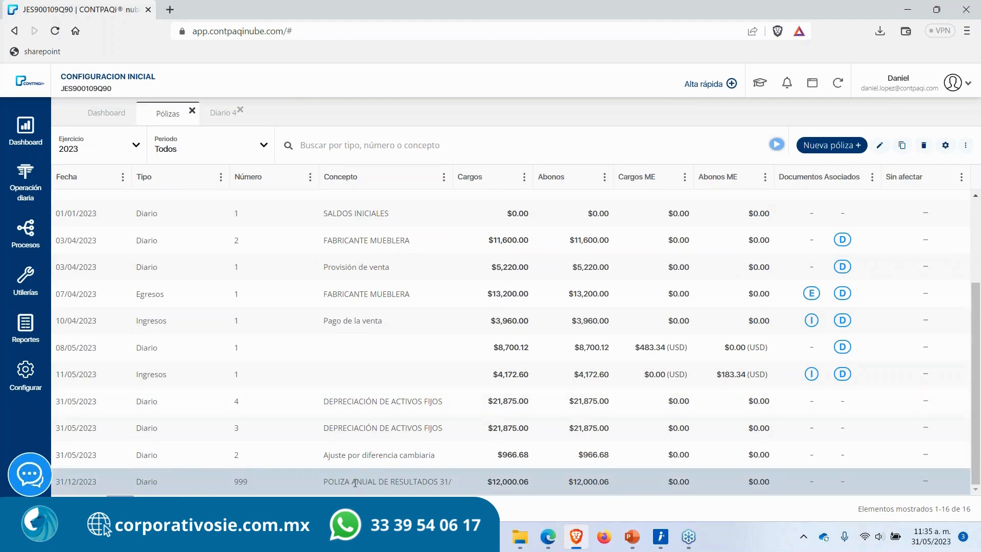
{"action": "double_click", "coordinate": [391, 480]}
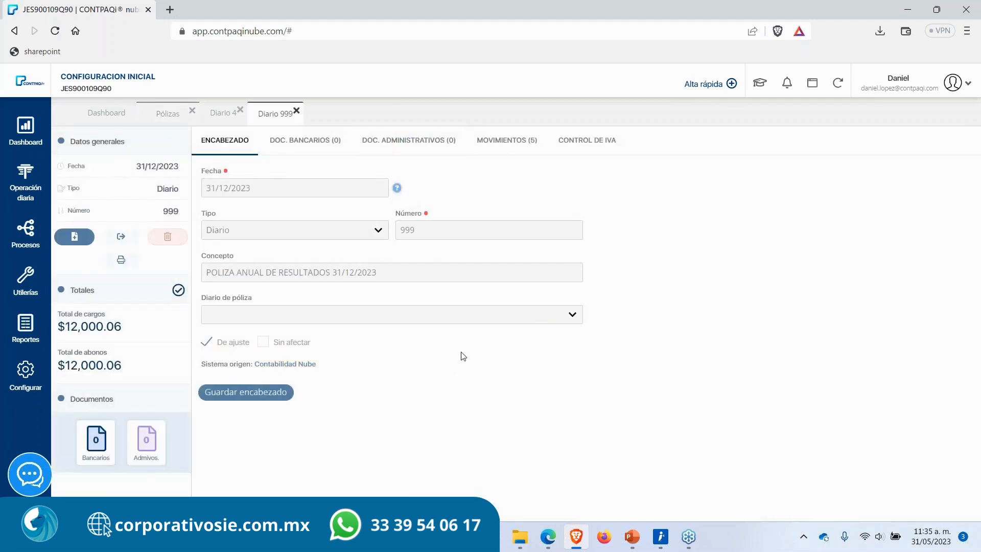
{"action": "left_click", "coordinate": [501, 152]}
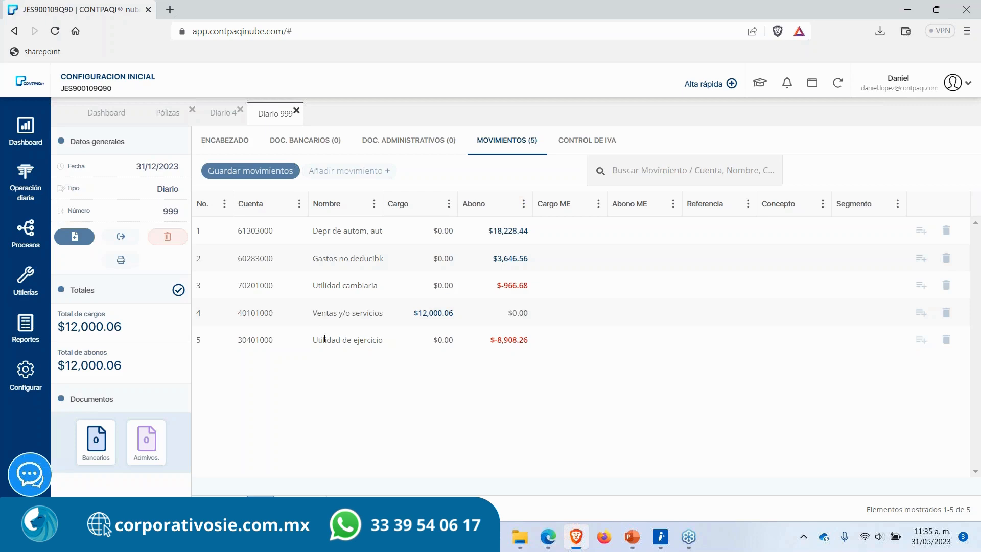
{"action": "left_click", "coordinate": [296, 110]}
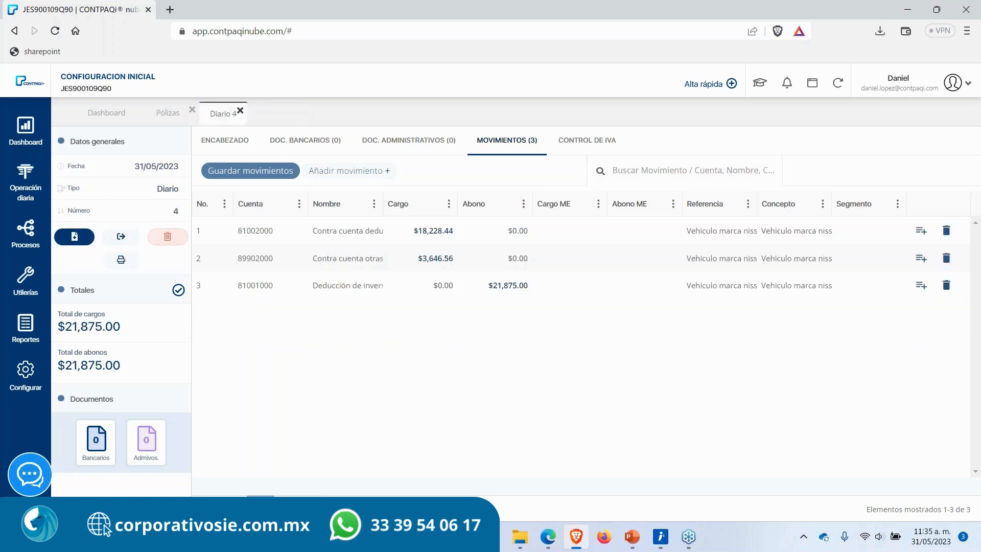
{"action": "left_click", "coordinate": [168, 114]}
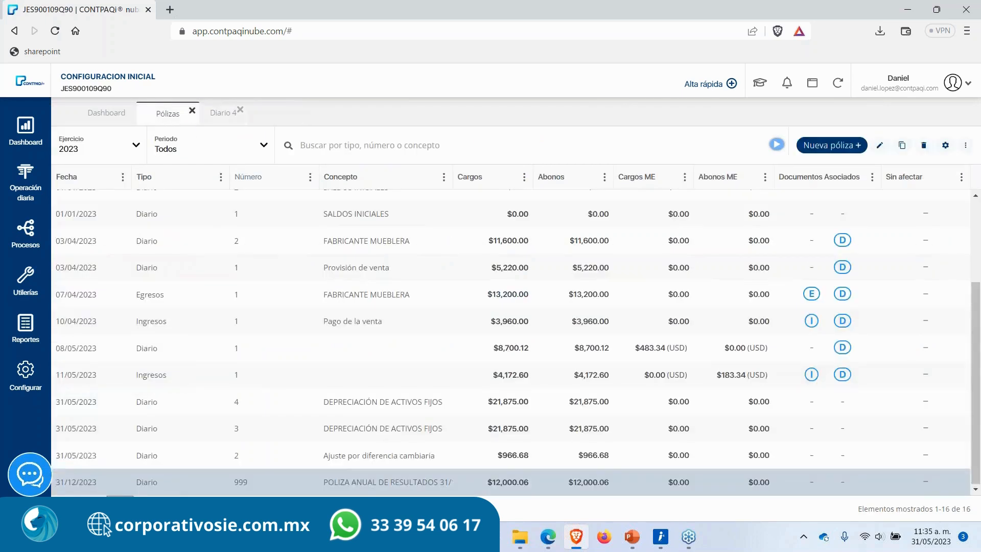
Step: Try to delete the closing póliza 999 from the Pólizas list and dismiss the error
{"action": "left_click", "coordinate": [367, 484]}
{"action": "left_click", "coordinate": [385, 478]}
{"action": "left_click", "coordinate": [924, 145]}
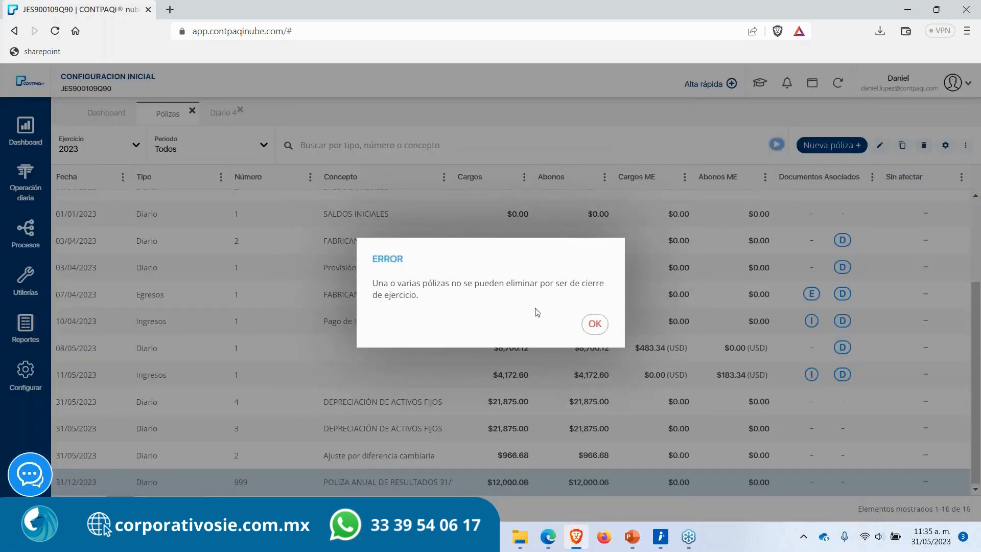
{"action": "left_click_drag", "start_coordinate": [371, 283], "coordinate": [423, 302]}
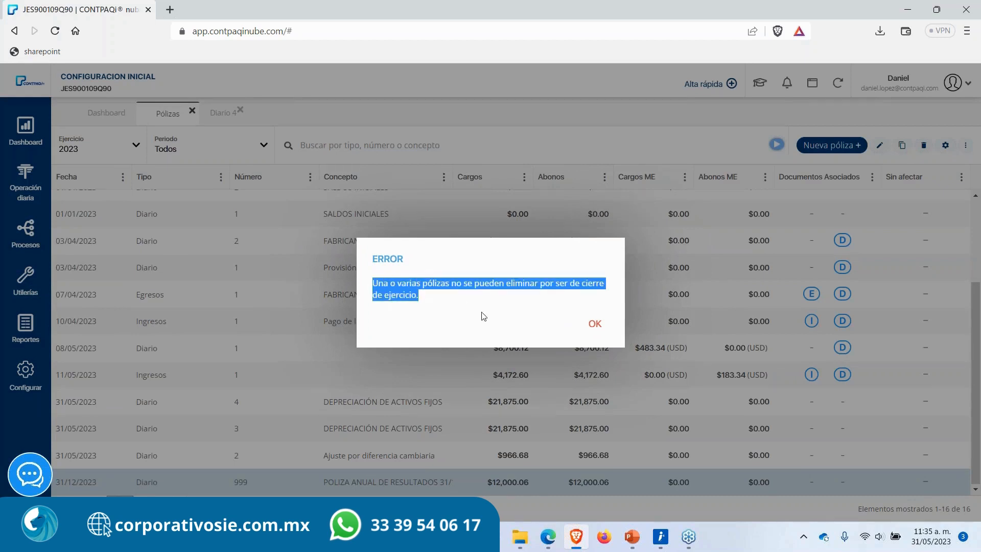
{"action": "left_click", "coordinate": [595, 324]}
Step: Open the closing póliza 999 again and view its movements
{"action": "double_click", "coordinate": [337, 485]}
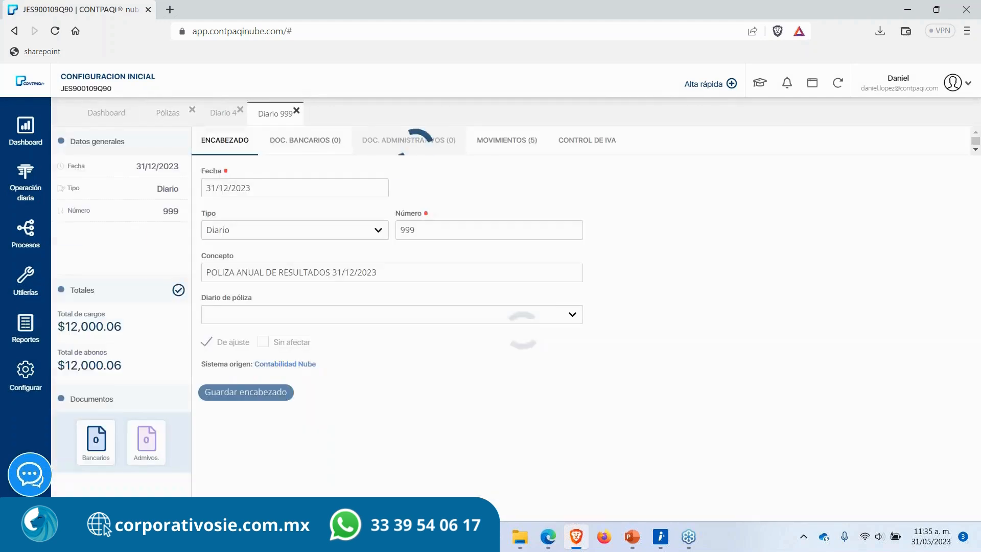
{"action": "left_click", "coordinate": [495, 148]}
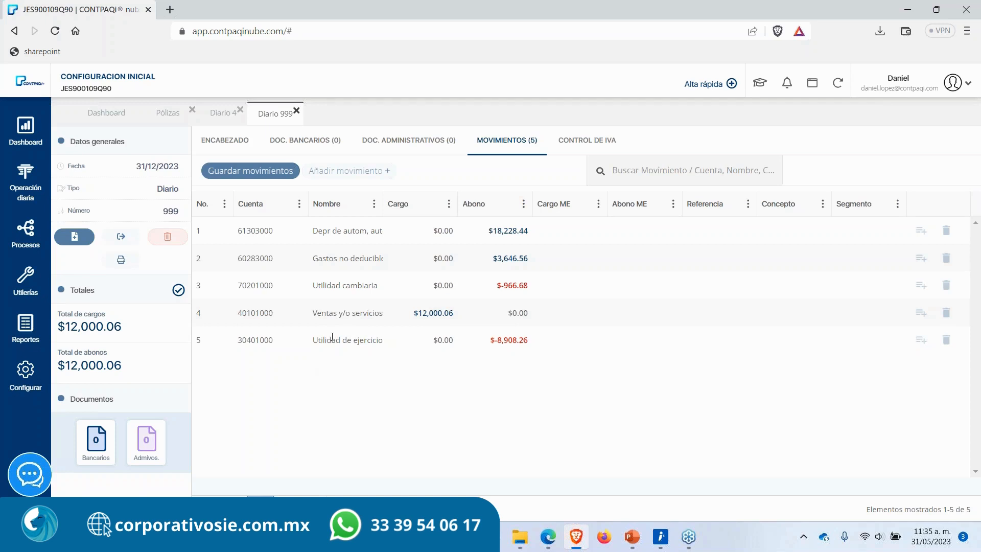
Step: Close the open póliza tabs, filter the Pólizas list to ejercicio 2024, and close the list
{"action": "left_click", "coordinate": [296, 110]}
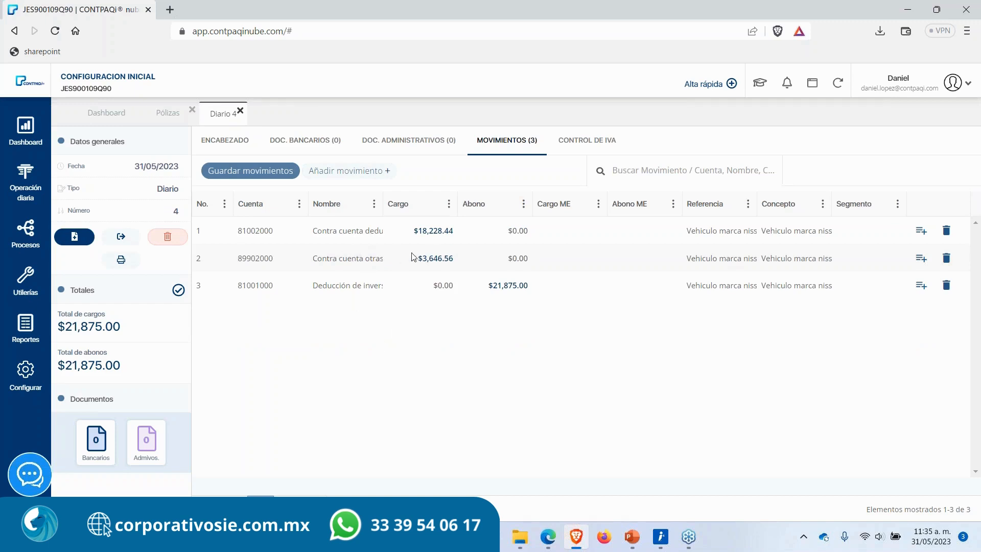
{"action": "left_click", "coordinate": [240, 110]}
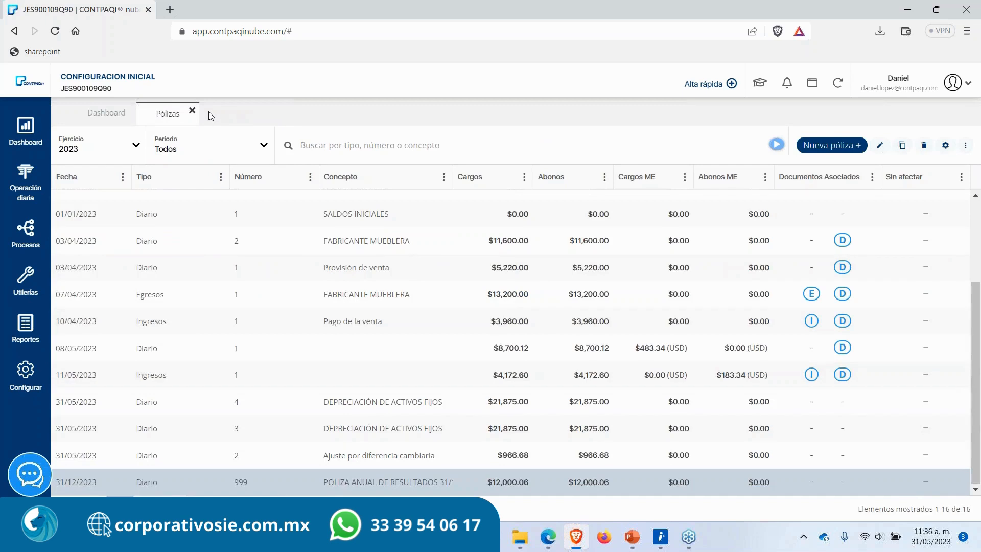
{"action": "left_click", "coordinate": [116, 160]}
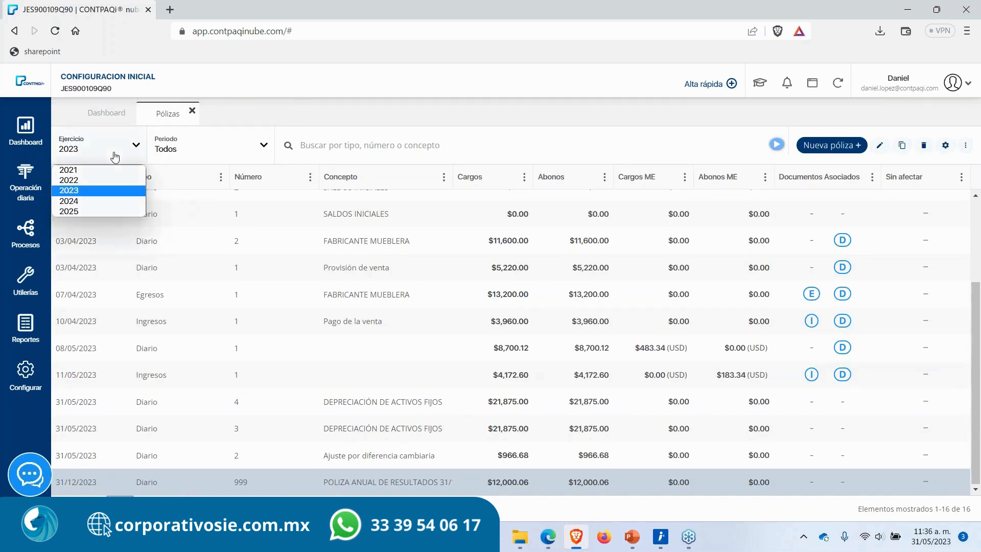
{"action": "left_click", "coordinate": [104, 206]}
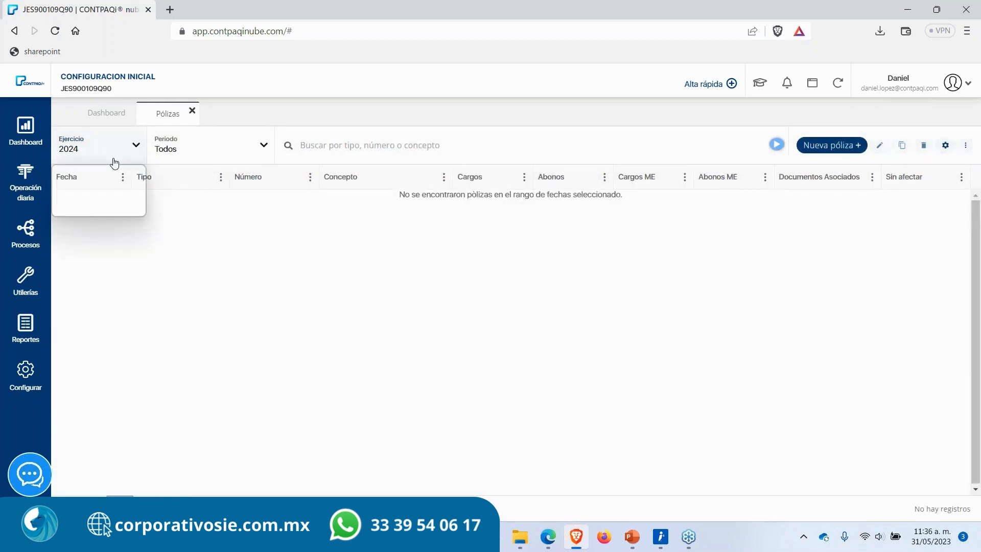
{"action": "left_click", "coordinate": [115, 162]}
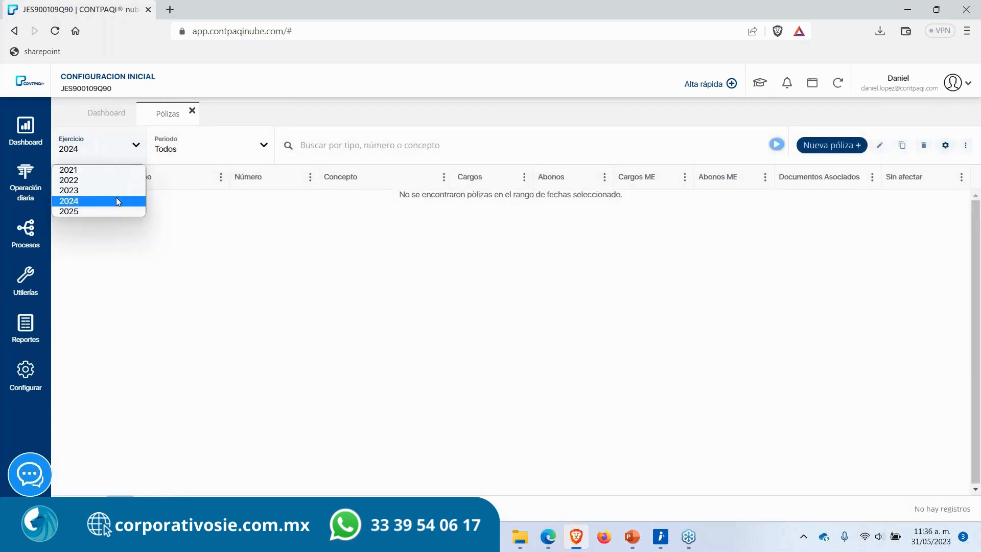
{"action": "left_click", "coordinate": [88, 206]}
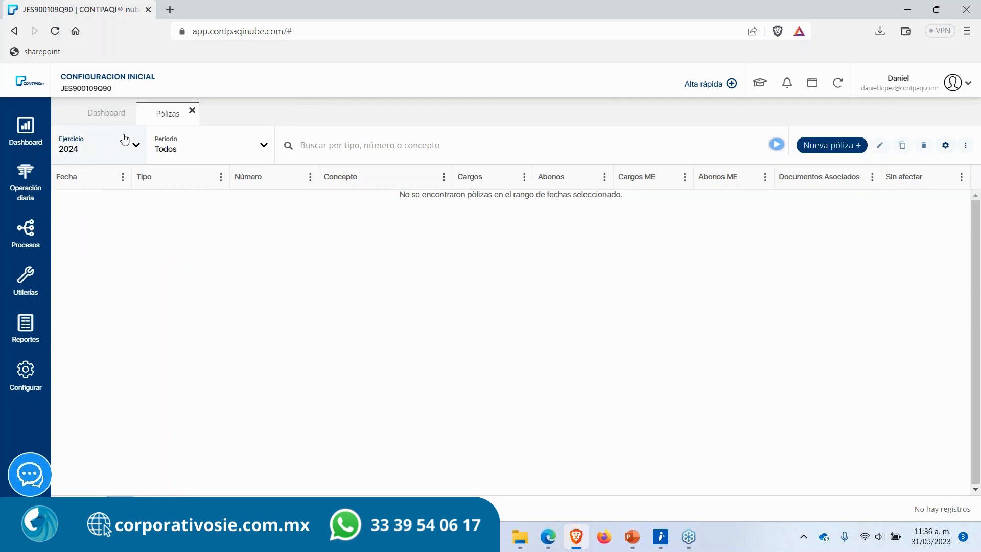
{"action": "left_click", "coordinate": [192, 111]}
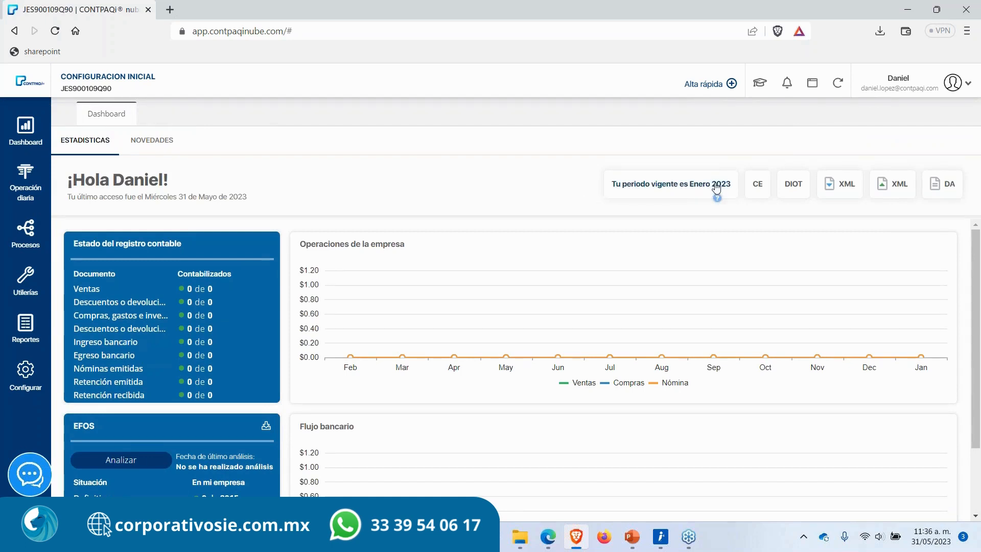
Step: Refresh the dashboard information and open the Pólizas list to check the new current period
{"action": "left_click", "coordinate": [838, 90]}
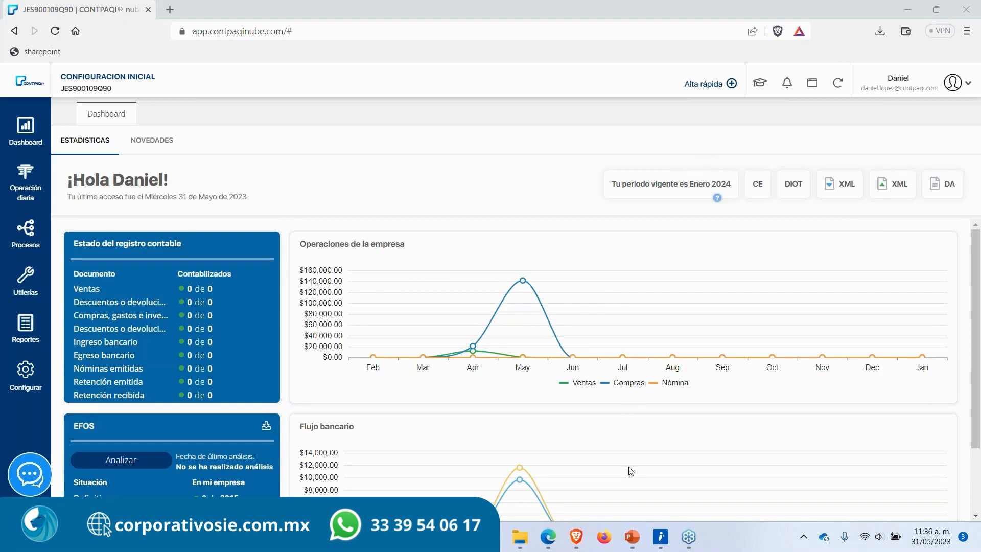
{"action": "scroll", "coordinate": [631, 471], "scroll_direction": "down", "scroll_amount": 2}
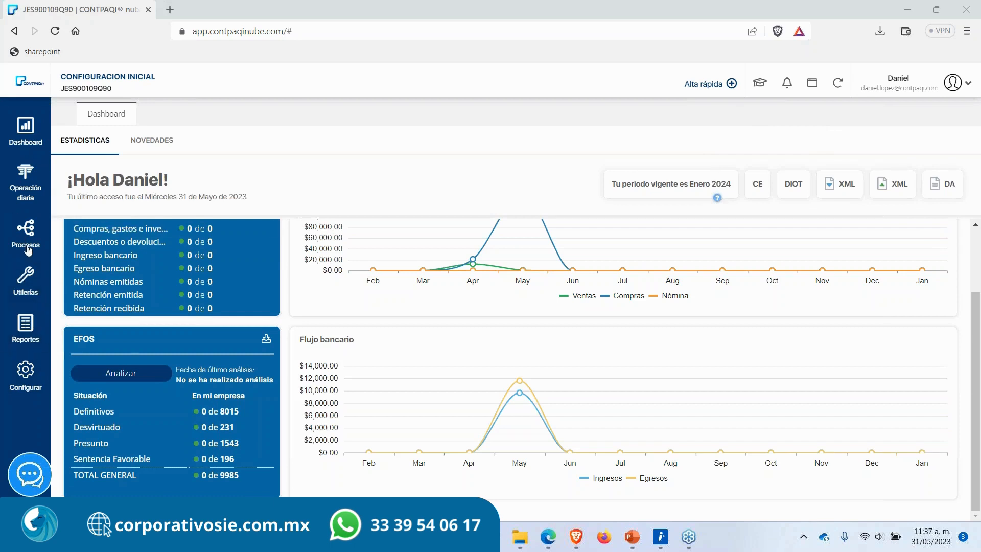
{"action": "left_click", "coordinate": [25, 271]}
{"action": "mouse_move", "coordinate": [27, 188]}
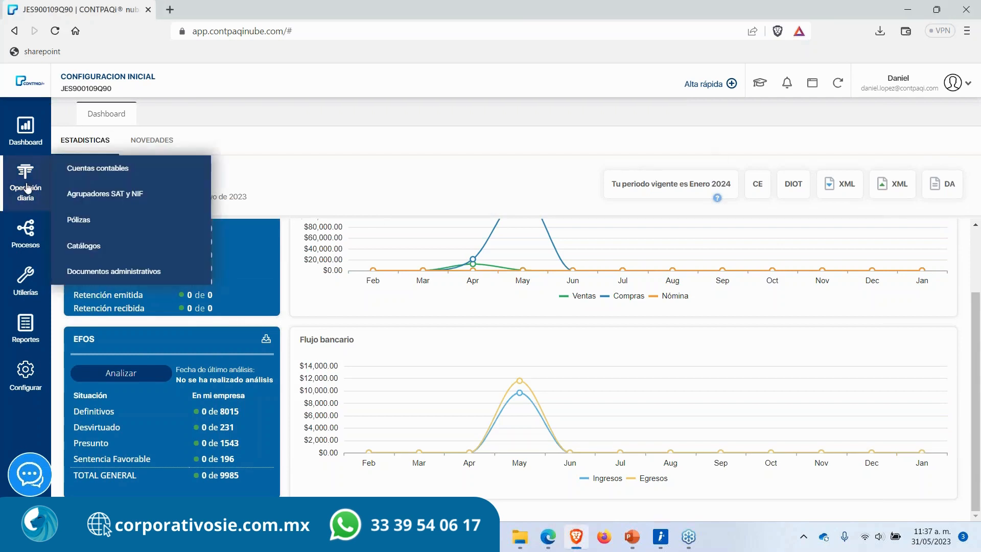
{"action": "left_click", "coordinate": [87, 219]}
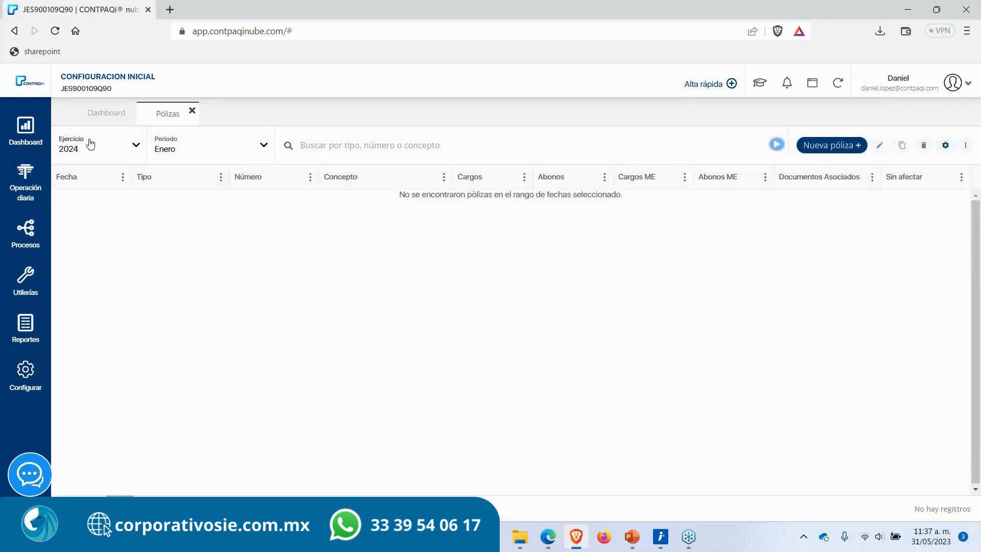
{"action": "left_click", "coordinate": [192, 111]}
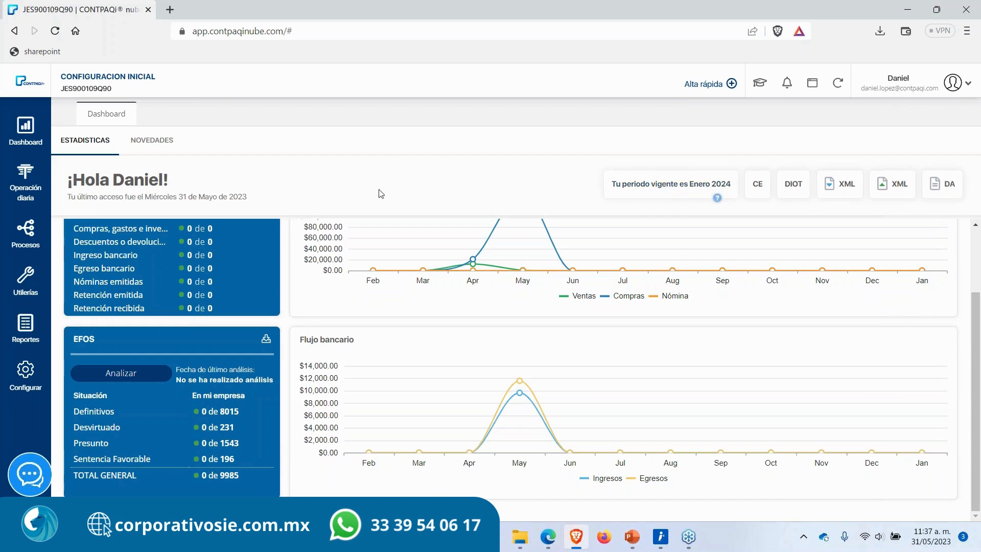
Step: Open Cierre del ejercicio for 2024 and choose cuenta de capital 304-03-000 Resultado integral de ejercicios ant
{"action": "left_click", "coordinate": [30, 231]}
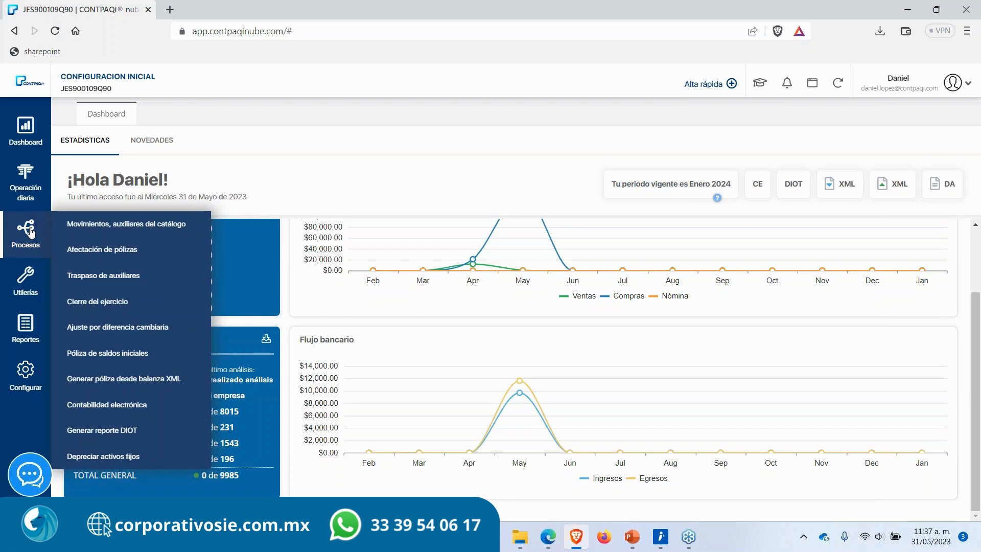
{"action": "left_click", "coordinate": [104, 303]}
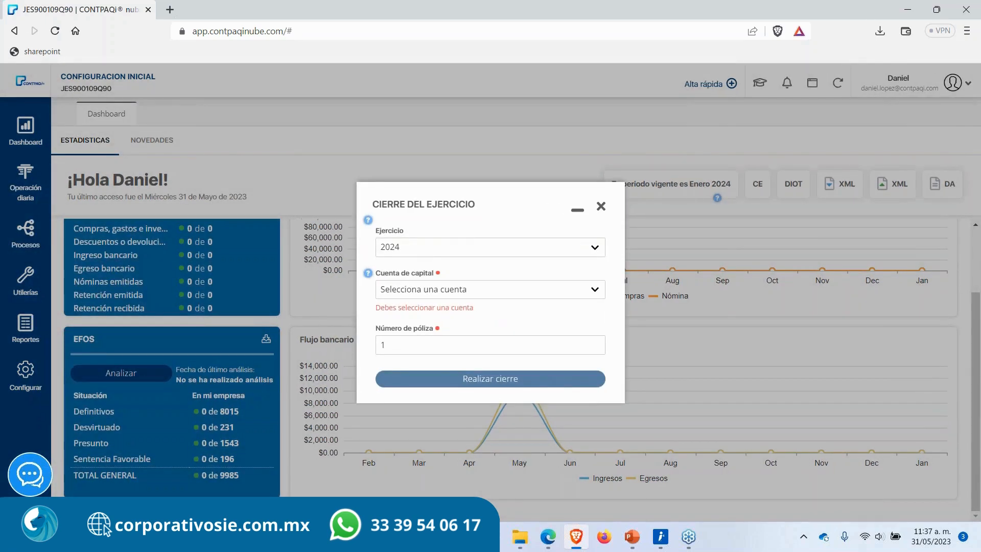
{"action": "left_click_drag", "start_coordinate": [375, 230], "coordinate": [405, 231]}
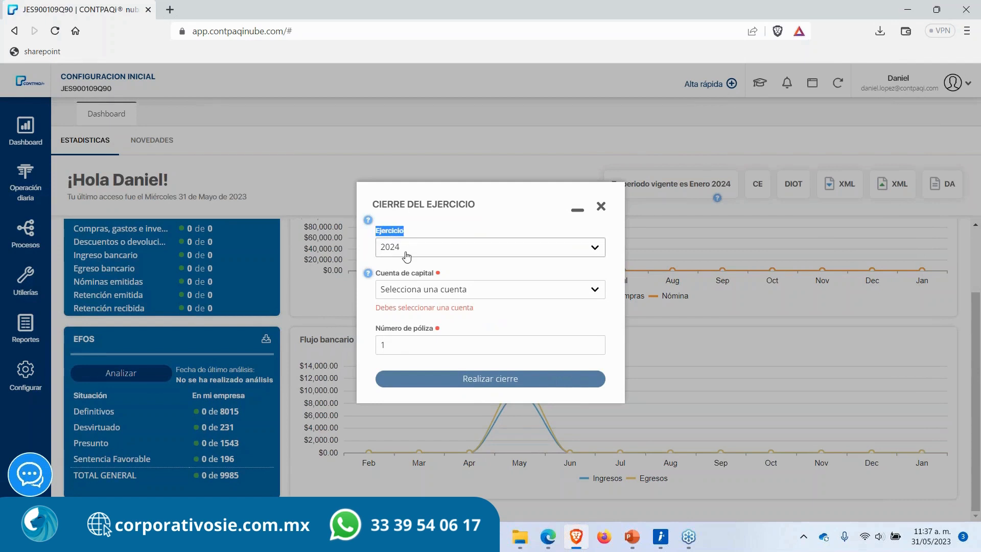
{"action": "left_click", "coordinate": [414, 291]}
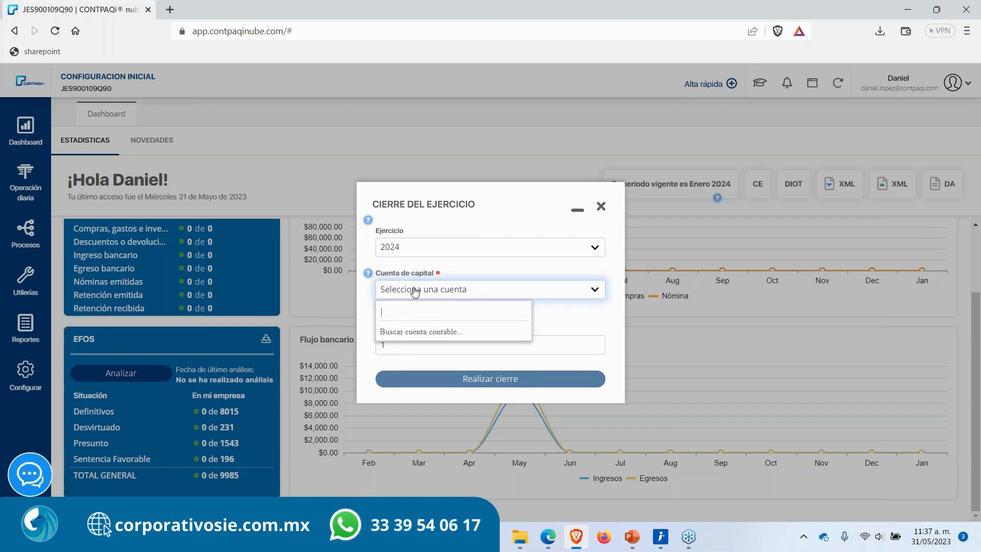
{"action": "type", "text": "u"}
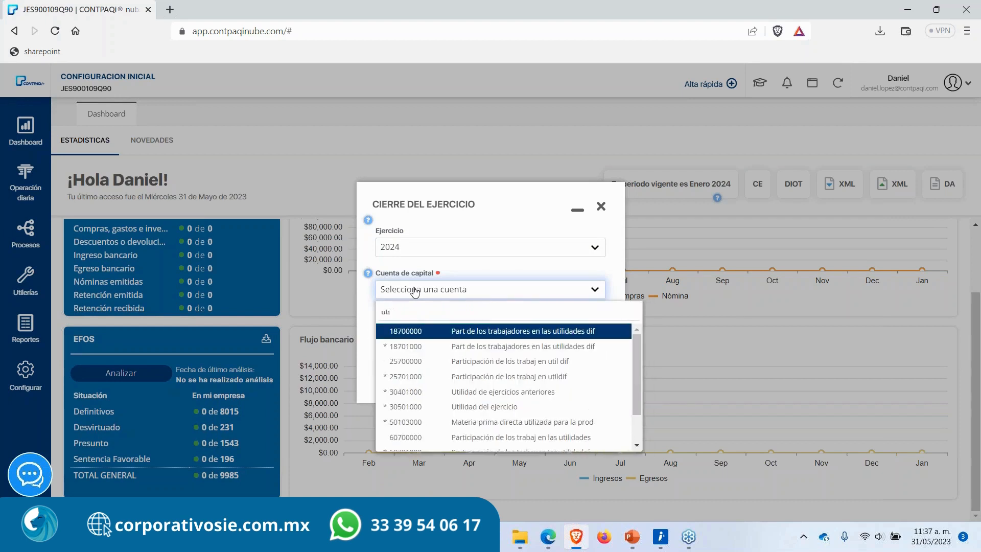
{"action": "key", "text": "BackSpace"}
{"action": "type", "text": "resulta"}
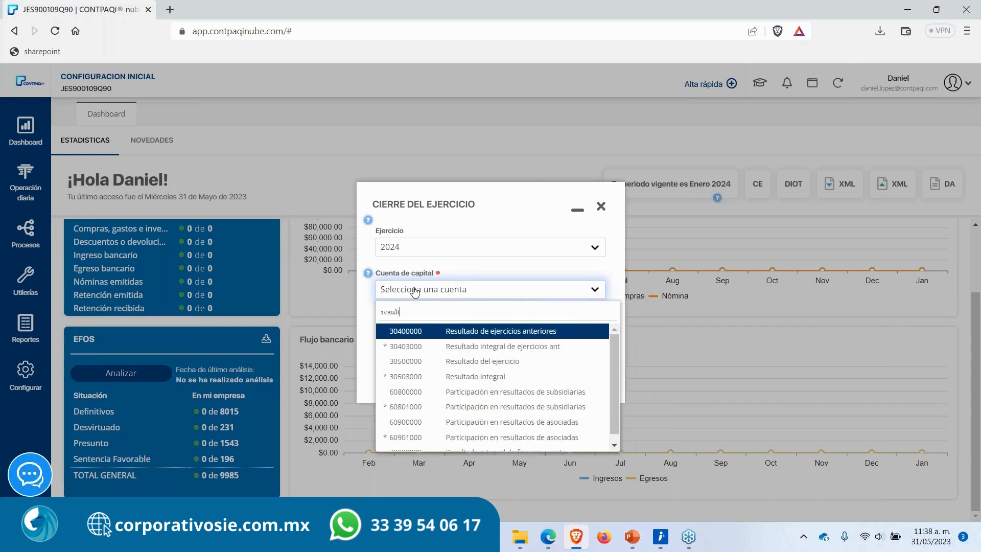
{"action": "key", "text": "Down"}
{"action": "key", "text": "Down"}
{"action": "key", "text": "Down"}
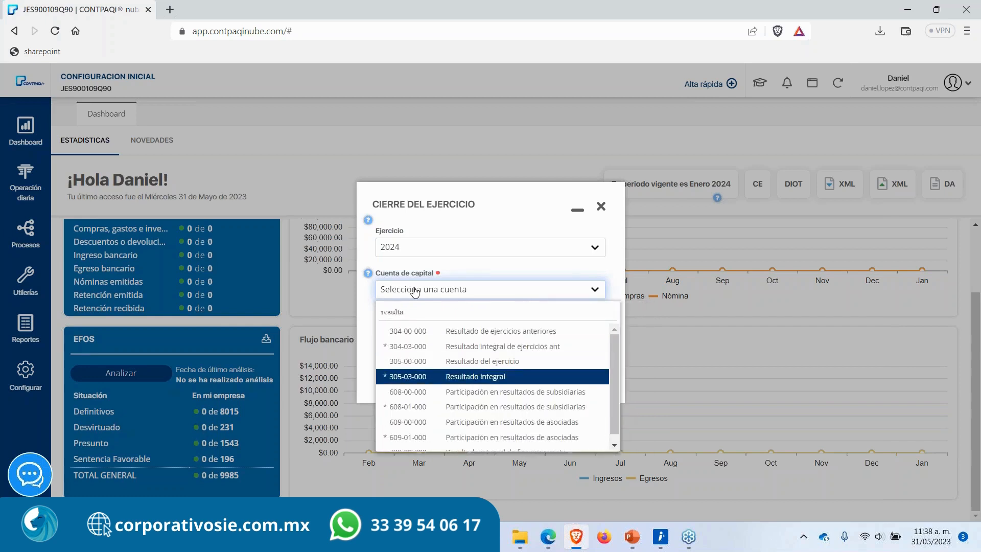
{"action": "key", "text": "Up"}
{"action": "key", "text": "Up"}
{"action": "key", "text": "Return"}
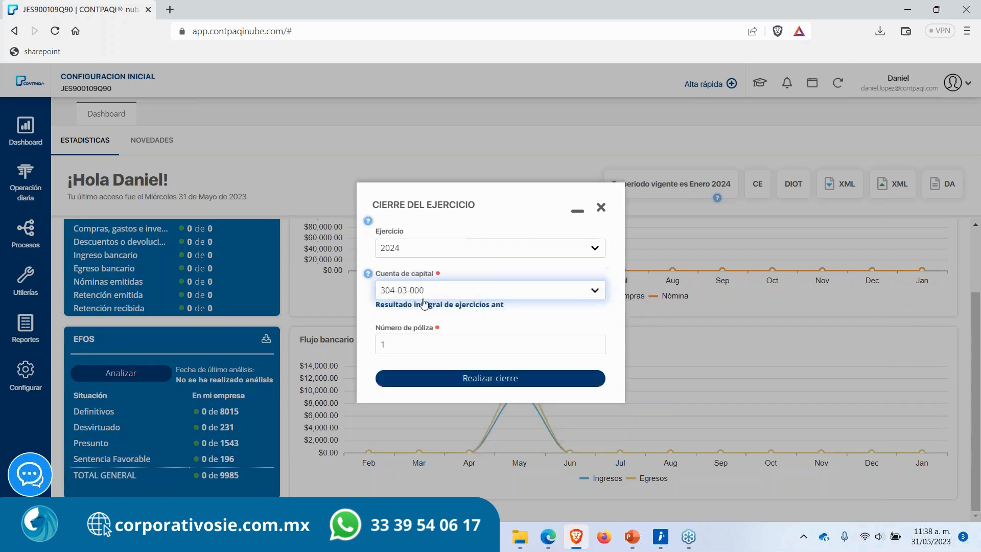
Step: Run the year-end closing with póliza number 1 and acknowledge the confirmation
{"action": "left_click", "coordinate": [408, 347]}
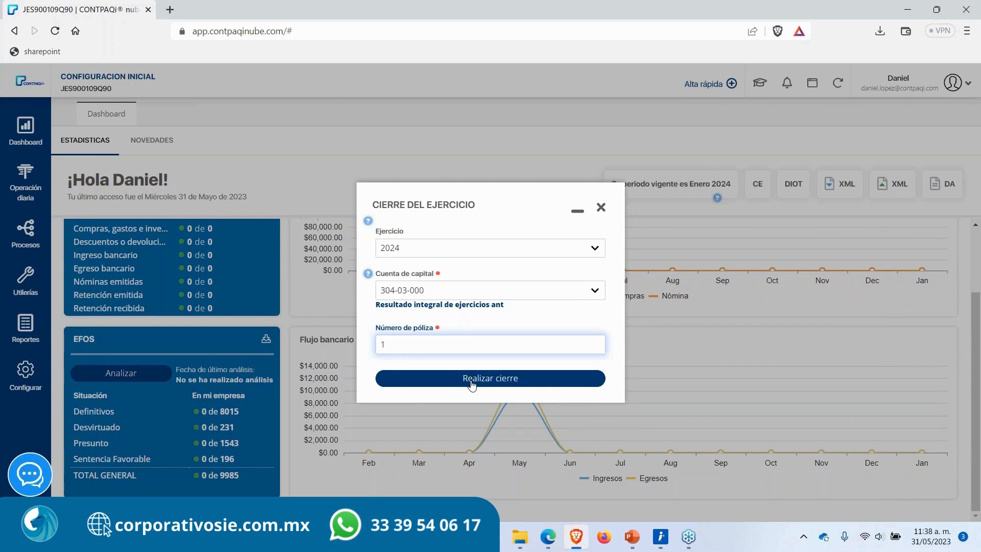
{"action": "left_click", "coordinate": [460, 379]}
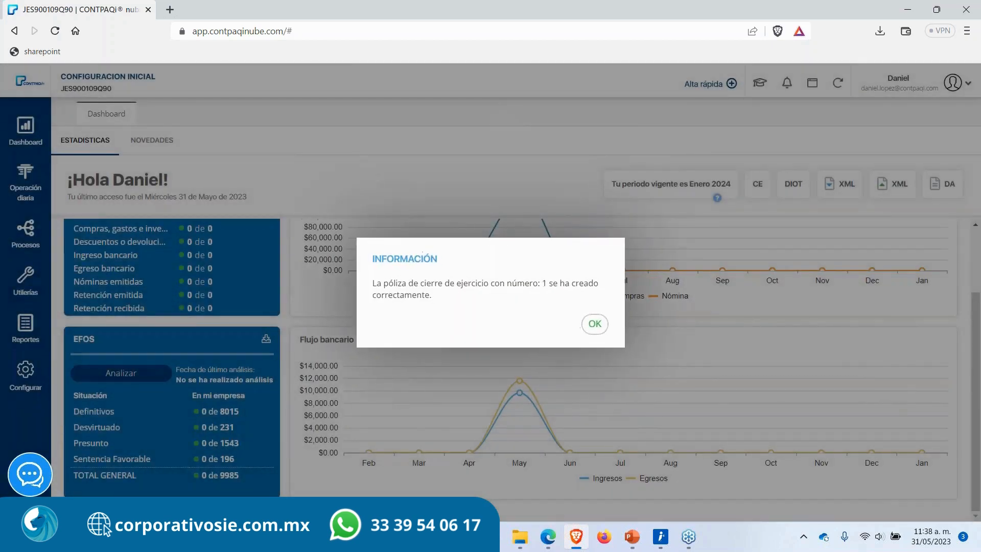
{"action": "left_click", "coordinate": [589, 328]}
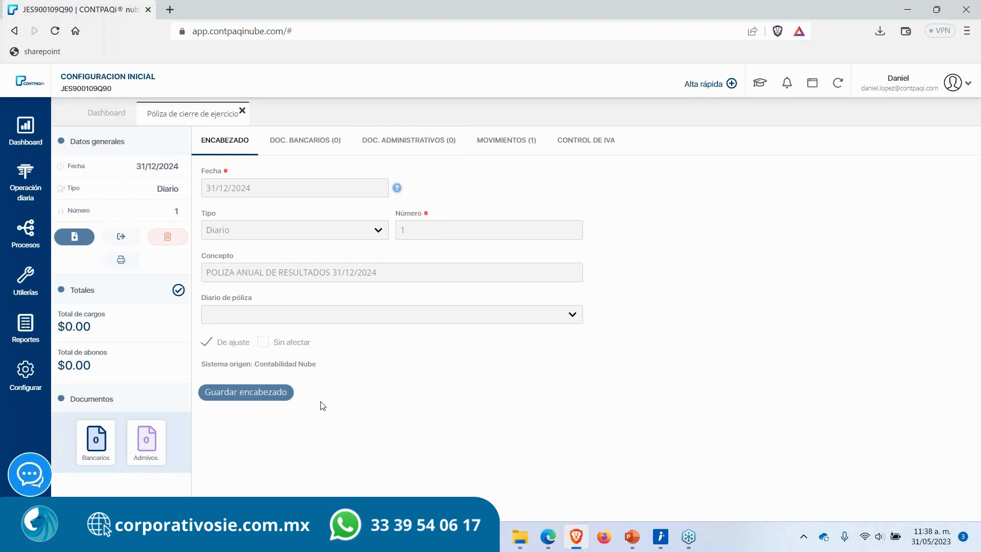
Step: Review the header fields and movements of the new closing póliza 1, then close its tab
{"action": "left_click_drag", "start_coordinate": [383, 271], "coordinate": [194, 281]}
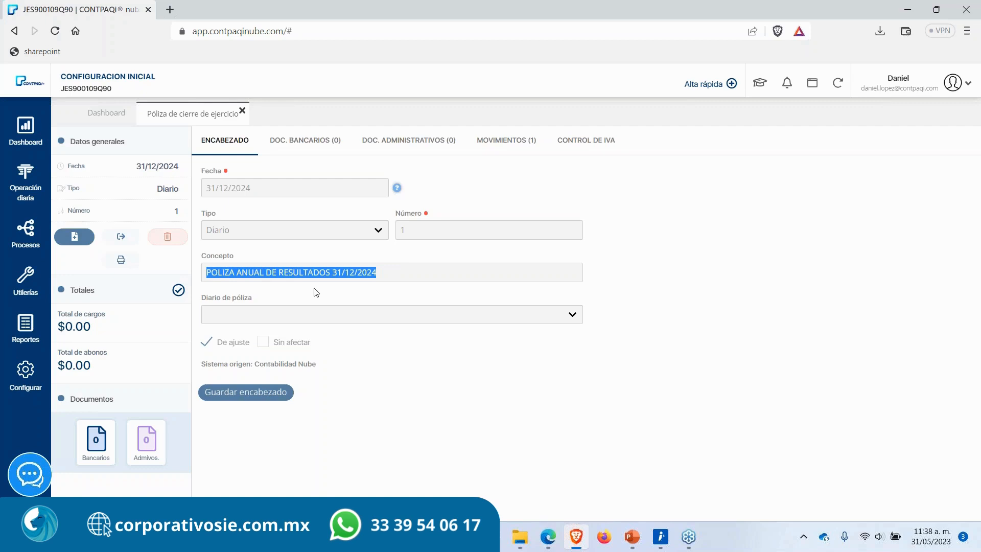
{"action": "left_click", "coordinate": [338, 271]}
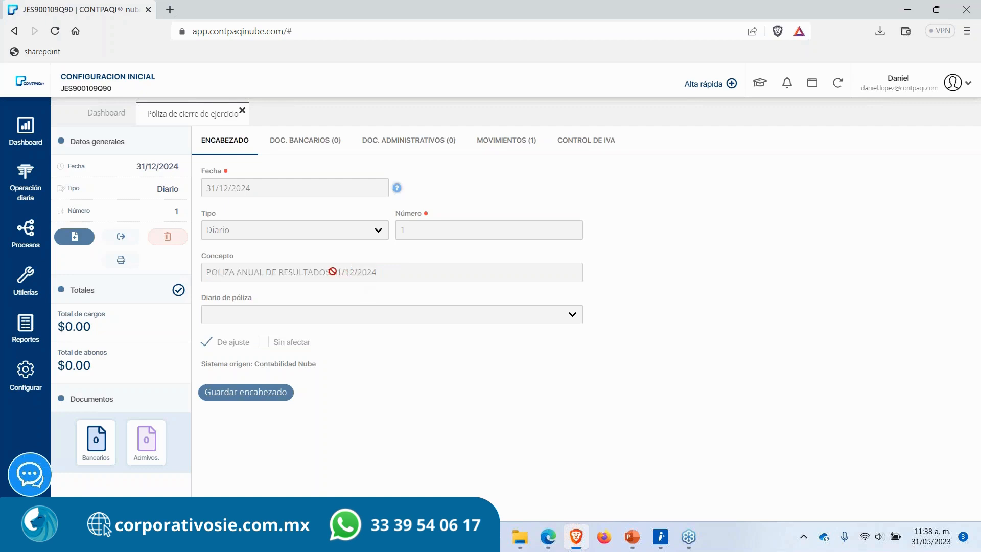
{"action": "left_click_drag", "start_coordinate": [332, 272], "coordinate": [382, 272]}
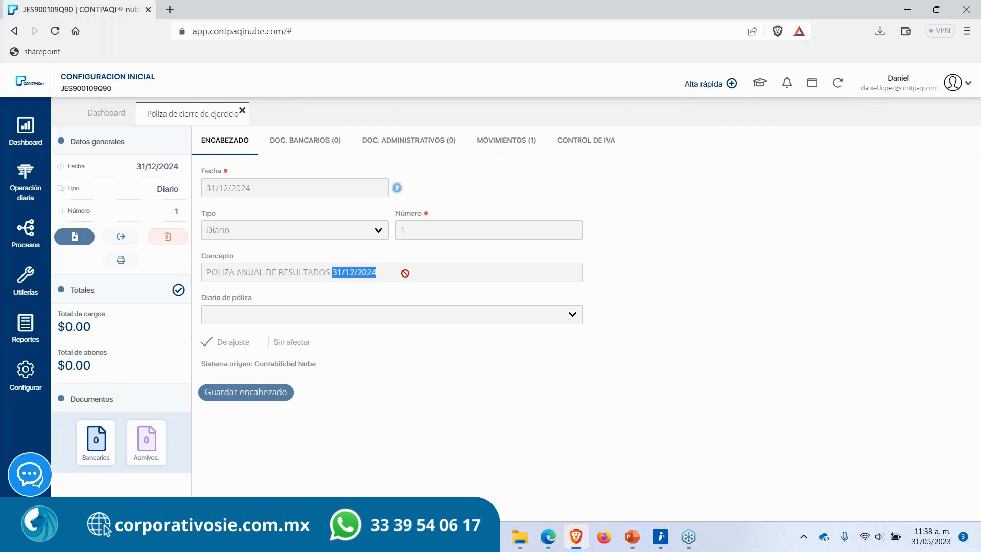
{"action": "left_click", "coordinate": [402, 271]}
{"action": "left_click_drag", "start_coordinate": [259, 188], "coordinate": [184, 199]}
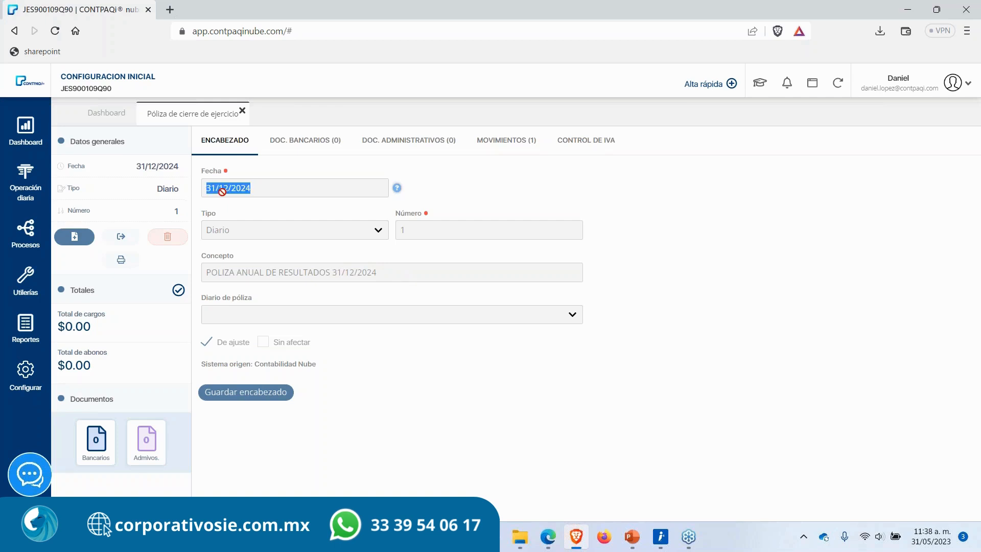
{"action": "left_click", "coordinate": [378, 401]}
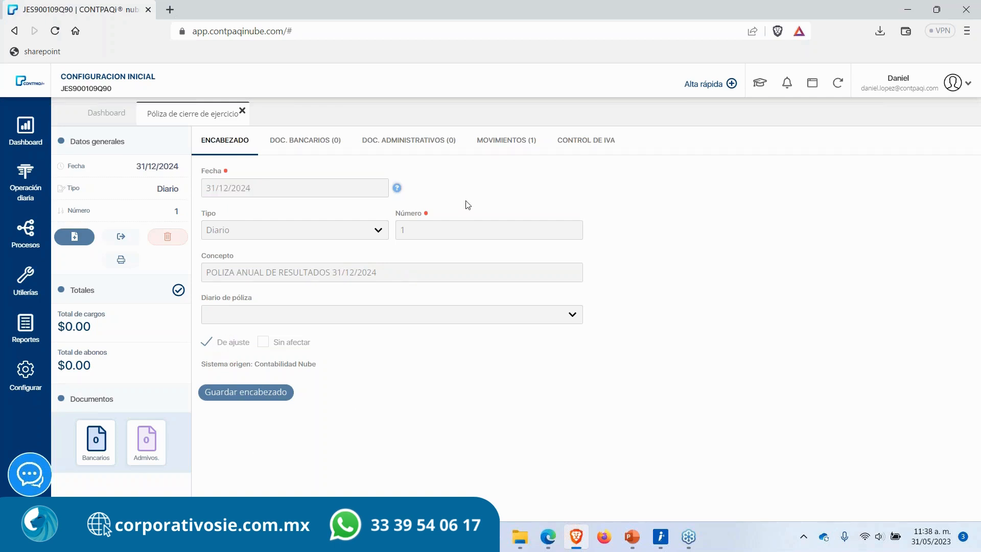
{"action": "left_click", "coordinate": [501, 150]}
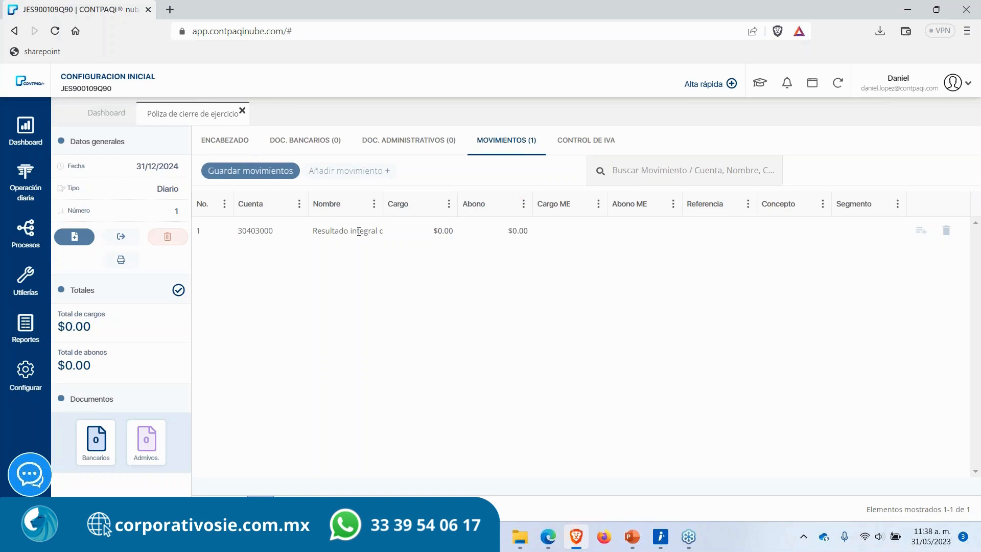
{"action": "left_click", "coordinate": [242, 111]}
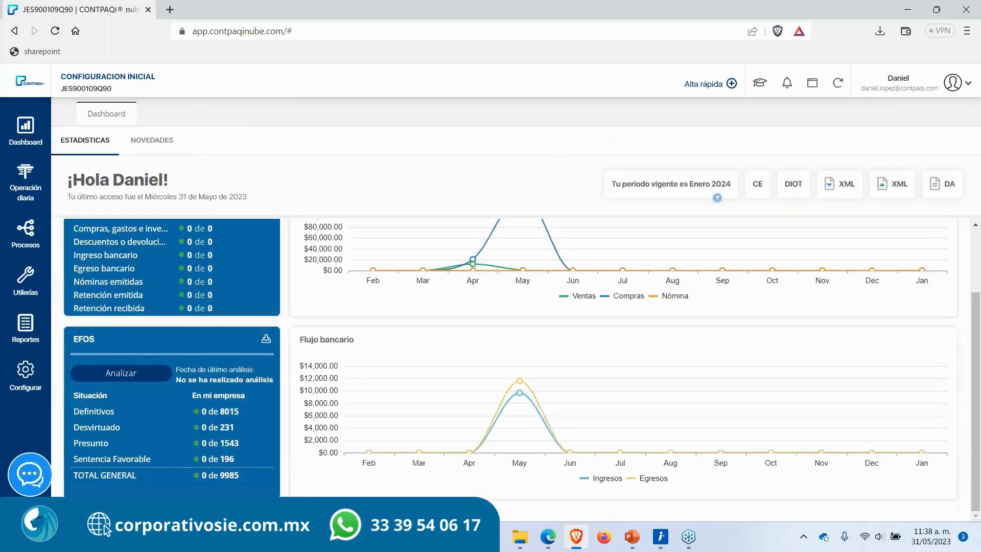
Step: Refresh the current period and open the Cierre del ejercicio dialog for 2025, then close it
{"action": "left_click", "coordinate": [720, 187]}
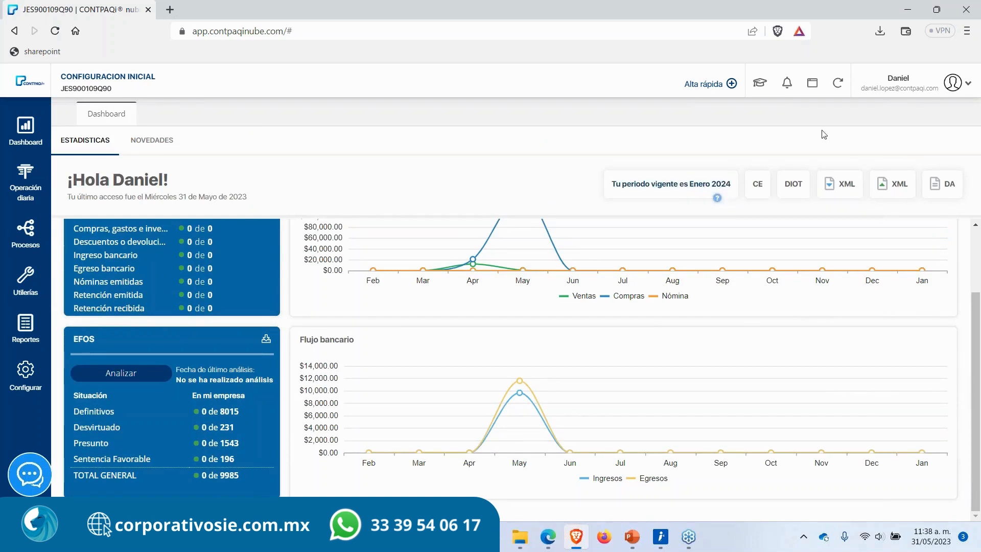
{"action": "left_click", "coordinate": [838, 83]}
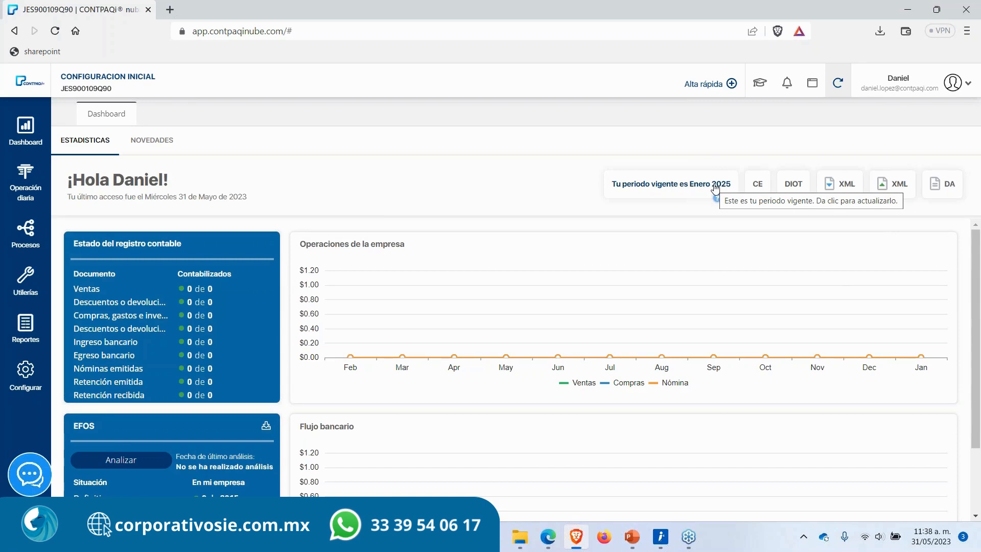
{"action": "left_click", "coordinate": [31, 245]}
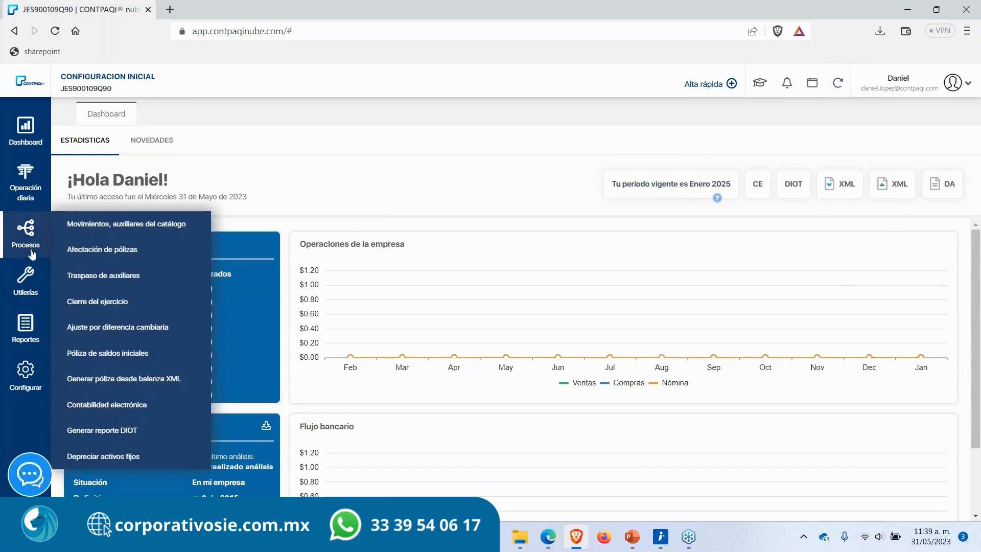
{"action": "left_click", "coordinate": [102, 302]}
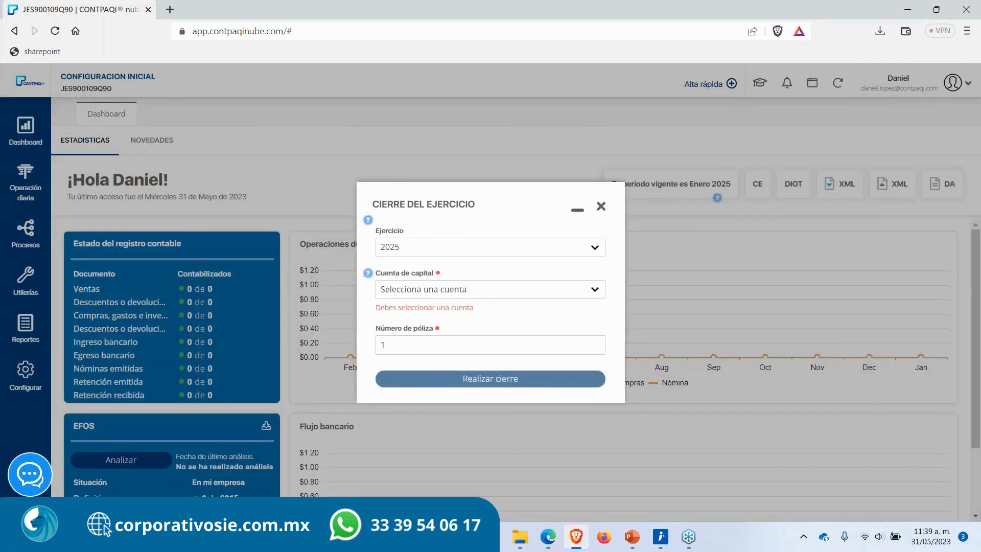
{"action": "left_click", "coordinate": [602, 206]}
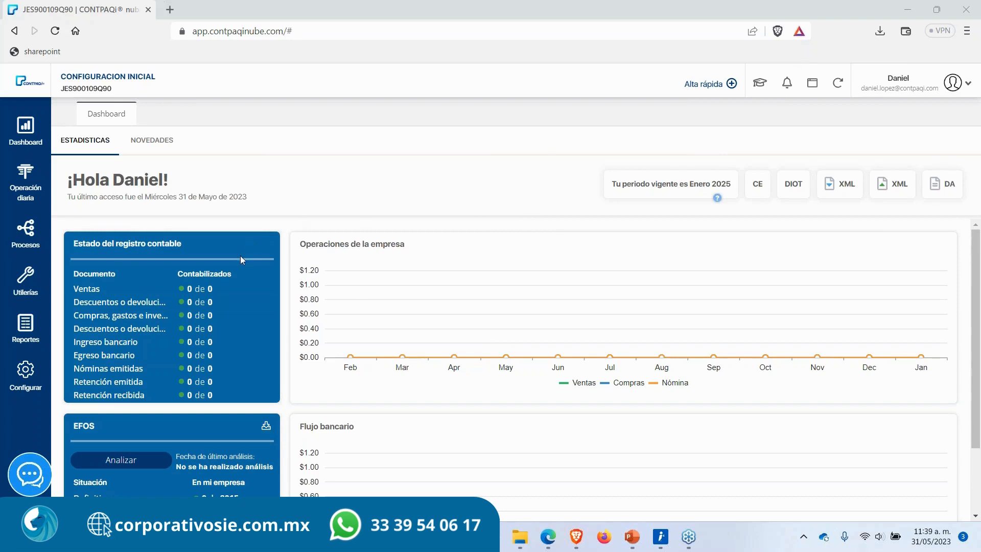
Step: Open Pólizas for ejercicio 2024 with period Periodo de ajuste and select the closing póliza
{"action": "left_click", "coordinate": [19, 184]}
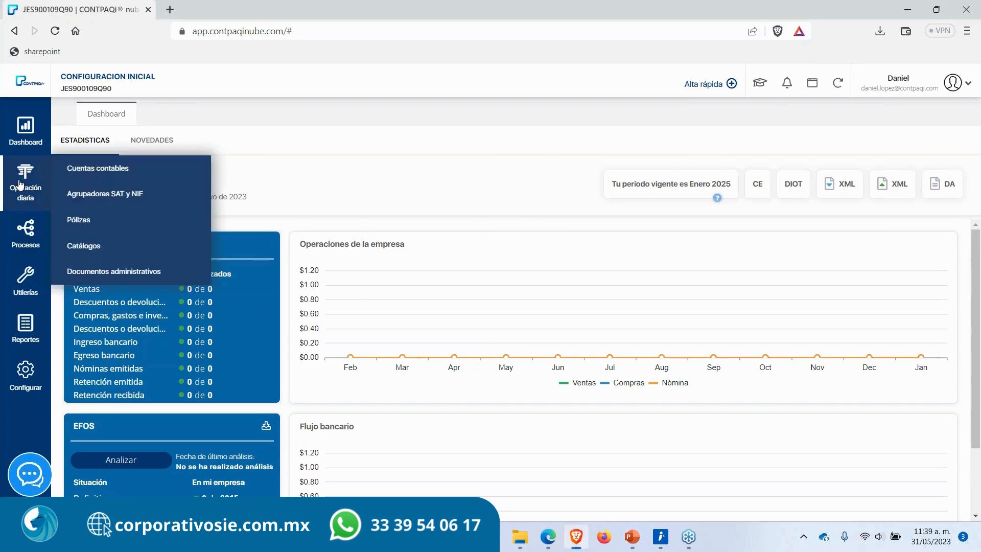
{"action": "left_click", "coordinate": [79, 220]}
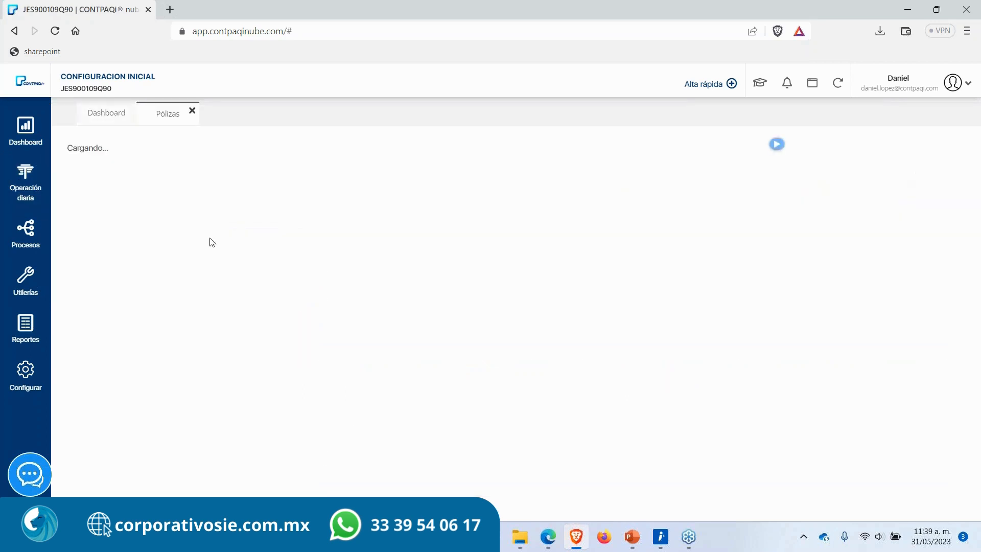
{"action": "left_click", "coordinate": [114, 150]}
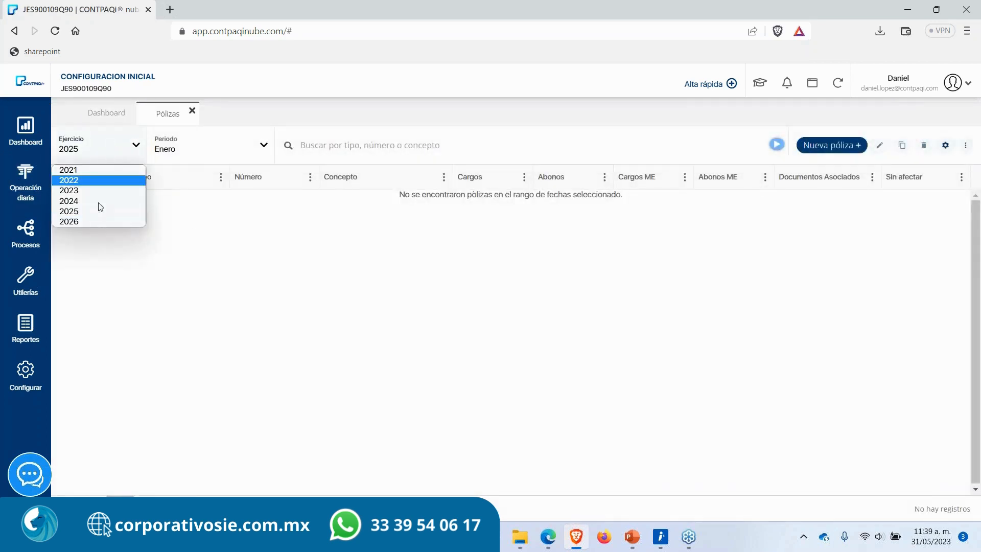
{"action": "left_click", "coordinate": [96, 203]}
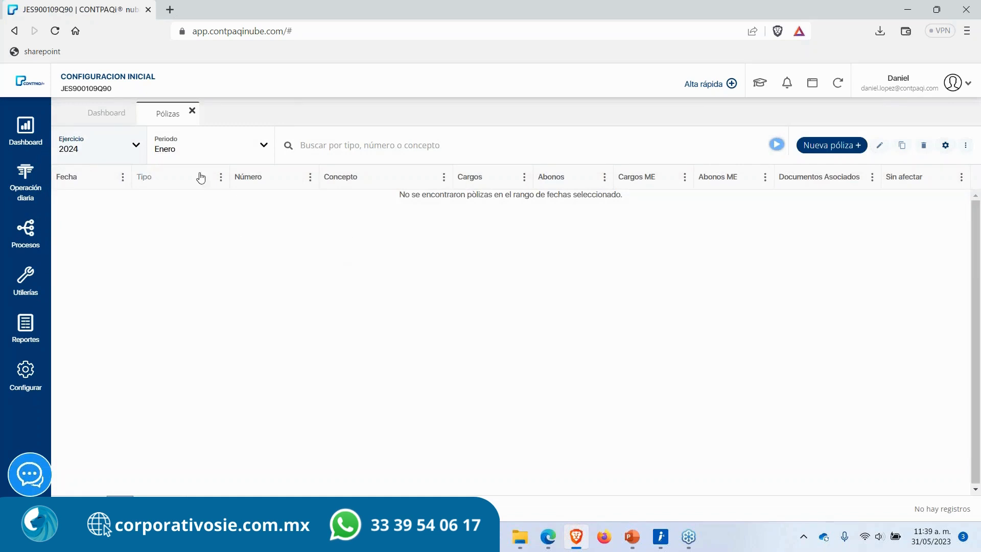
{"action": "left_click", "coordinate": [202, 151]}
{"action": "left_click", "coordinate": [205, 293]}
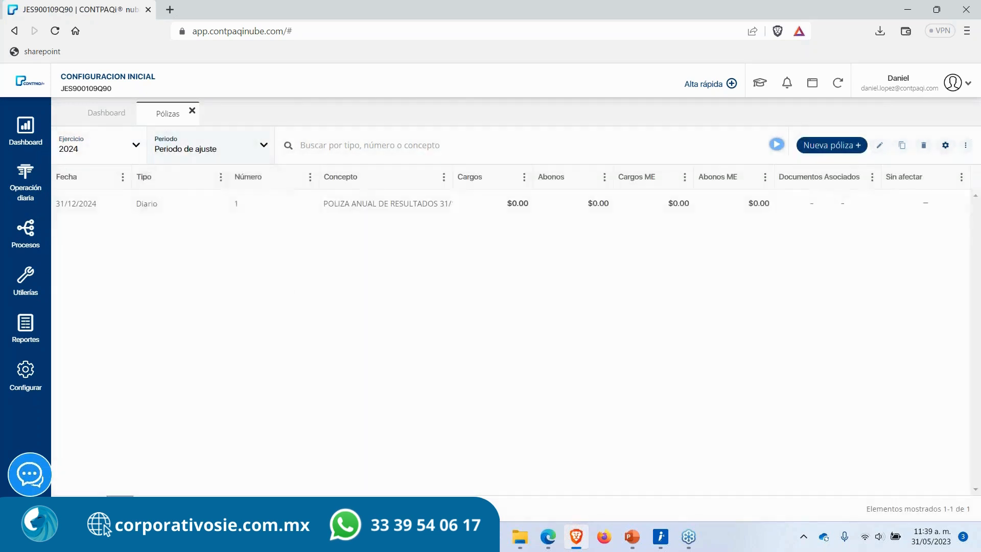
{"action": "left_click", "coordinate": [227, 153]}
{"action": "left_click", "coordinate": [225, 158]}
{"action": "left_click", "coordinate": [368, 200]}
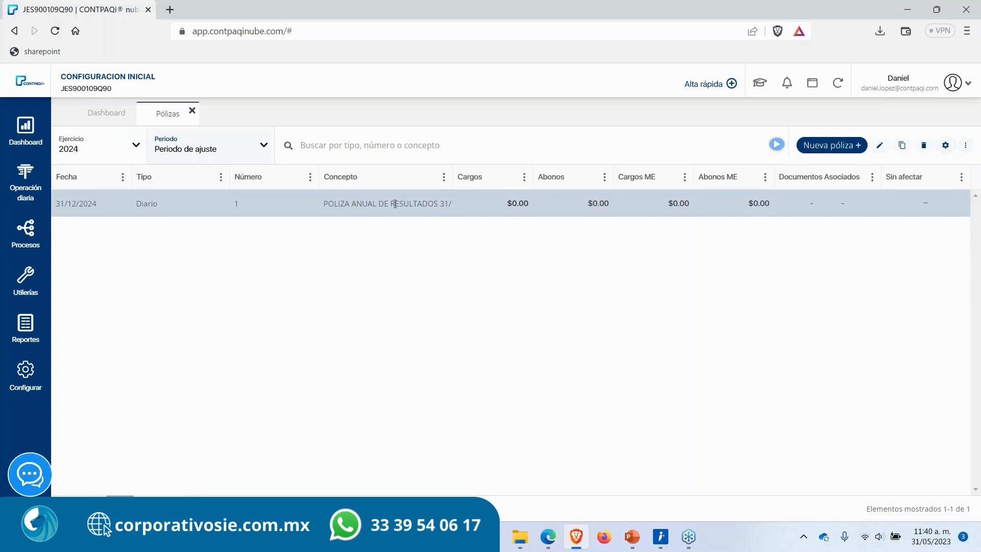
Step: Switch the pólizas period filter to Diciembre
{"action": "left_click", "coordinate": [205, 160]}
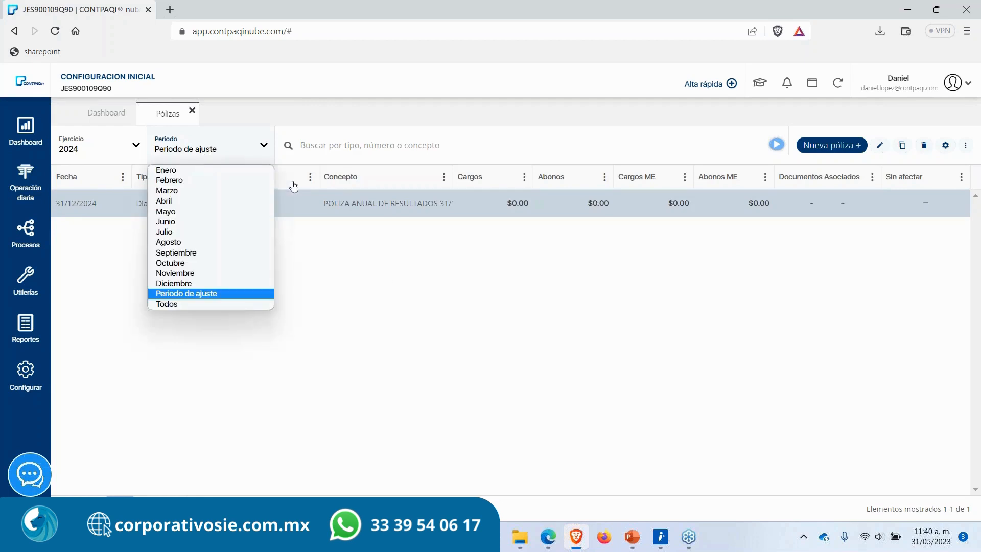
{"action": "left_click", "coordinate": [388, 281]}
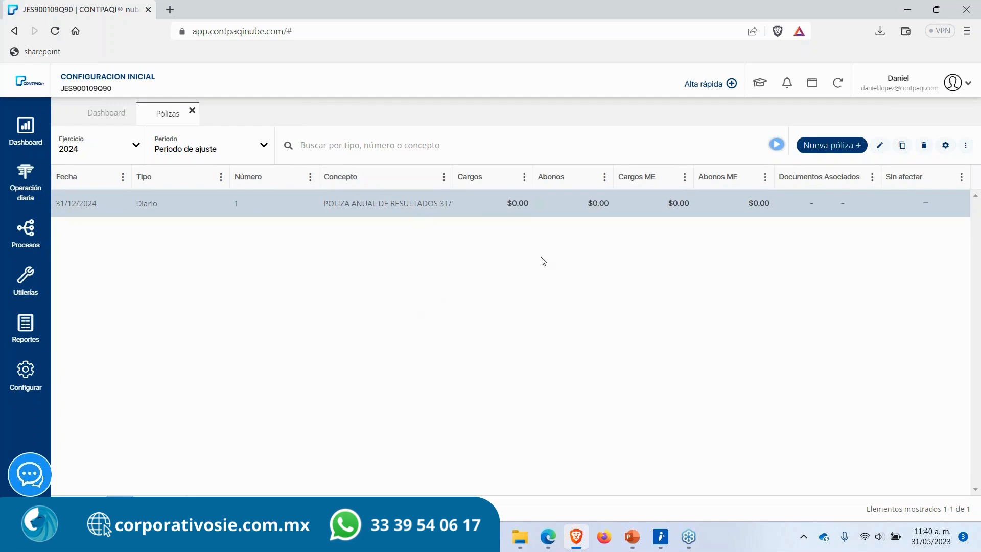
{"action": "left_click", "coordinate": [205, 149]}
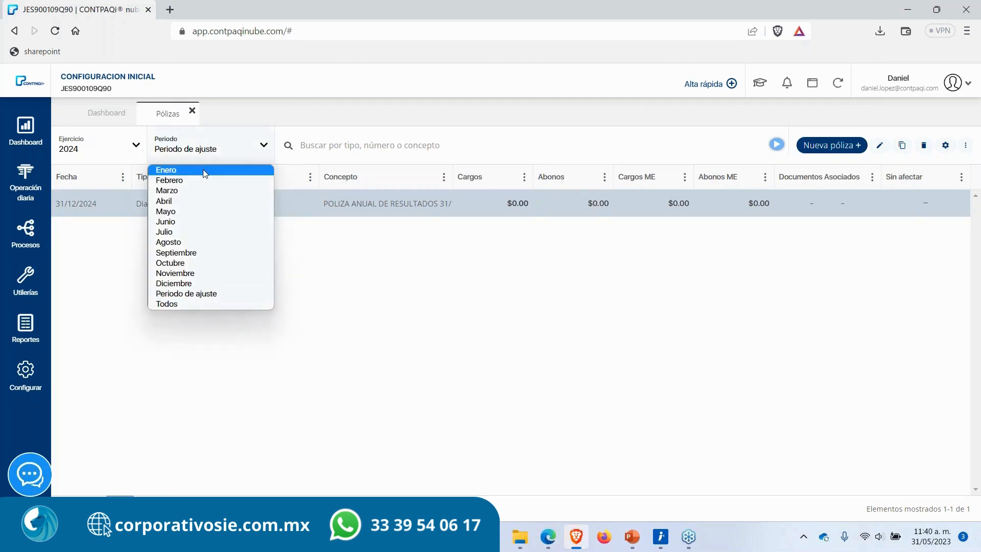
{"action": "left_click", "coordinate": [204, 284]}
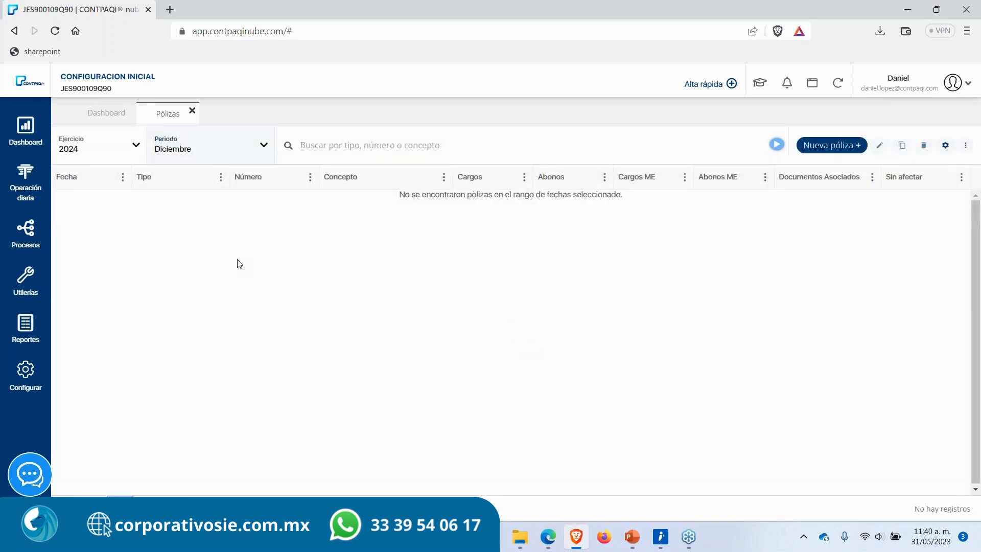
Step: Create a new Ingresos póliza number 3 dated 01/01/2023 and save its header
{"action": "left_click", "coordinate": [833, 147]}
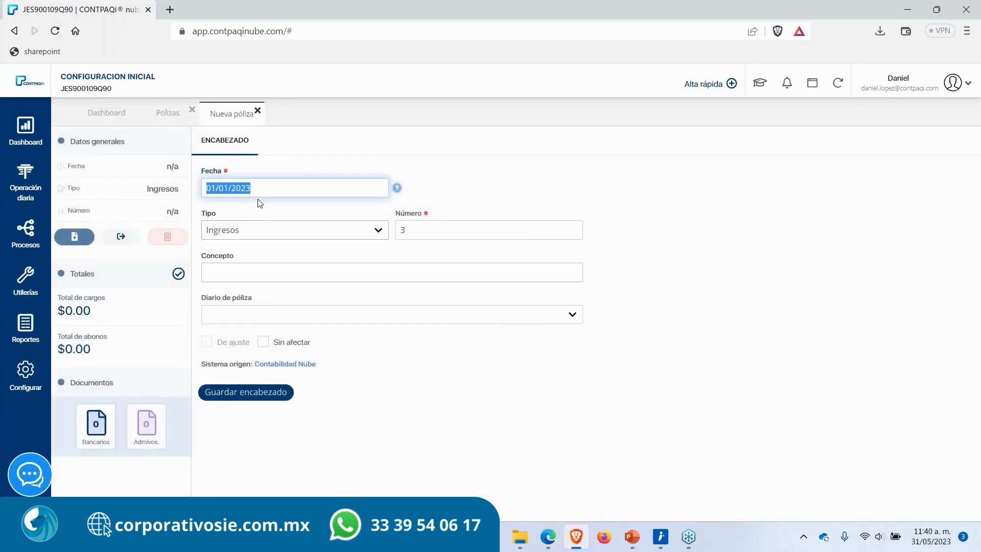
{"action": "left_click", "coordinate": [265, 189]}
{"action": "left_click_drag", "start_coordinate": [275, 188], "coordinate": [204, 188]}
{"action": "left_click_drag", "start_coordinate": [271, 193], "coordinate": [176, 198]}
{"action": "left_click", "coordinate": [238, 399]}
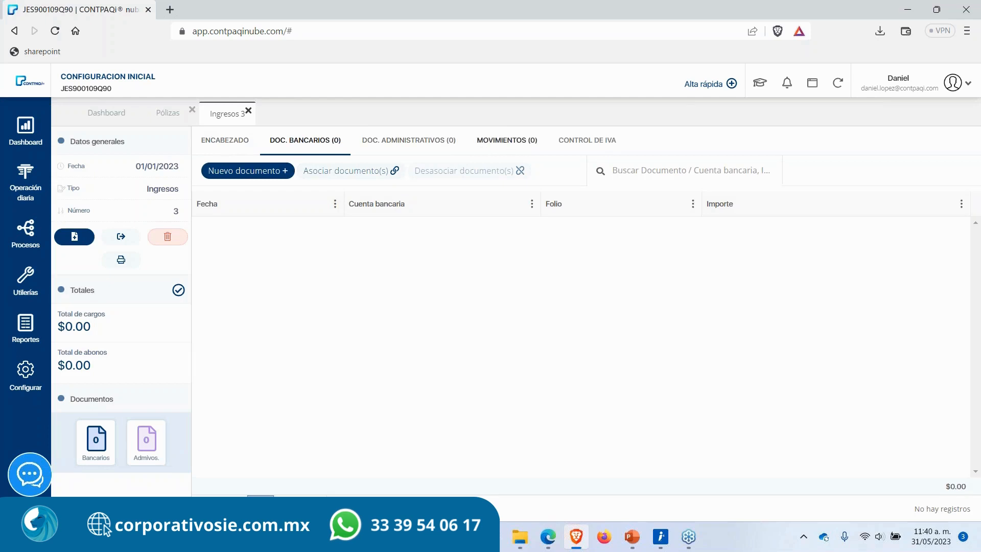
Step: Add a movement crediting 1,000 to the customer subaccount 105-01-003
{"action": "left_click", "coordinate": [498, 145]}
{"action": "left_click", "coordinate": [325, 255]}
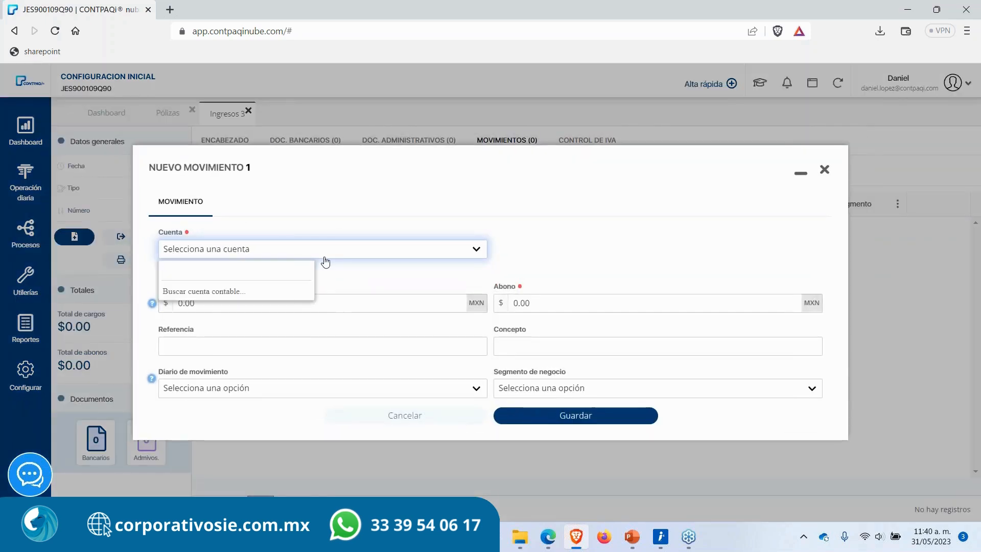
{"action": "type", "text": "franc"}
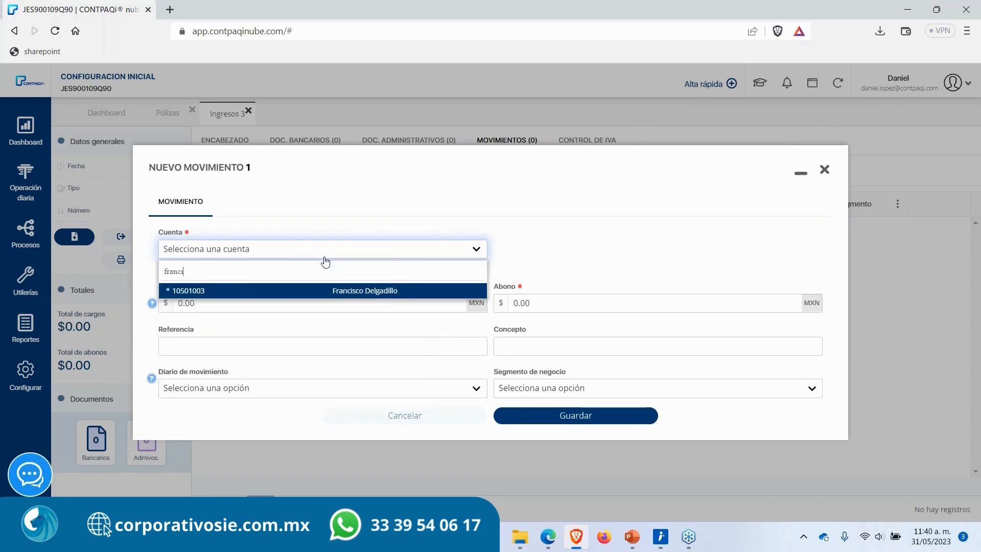
{"action": "key", "text": "Return"}
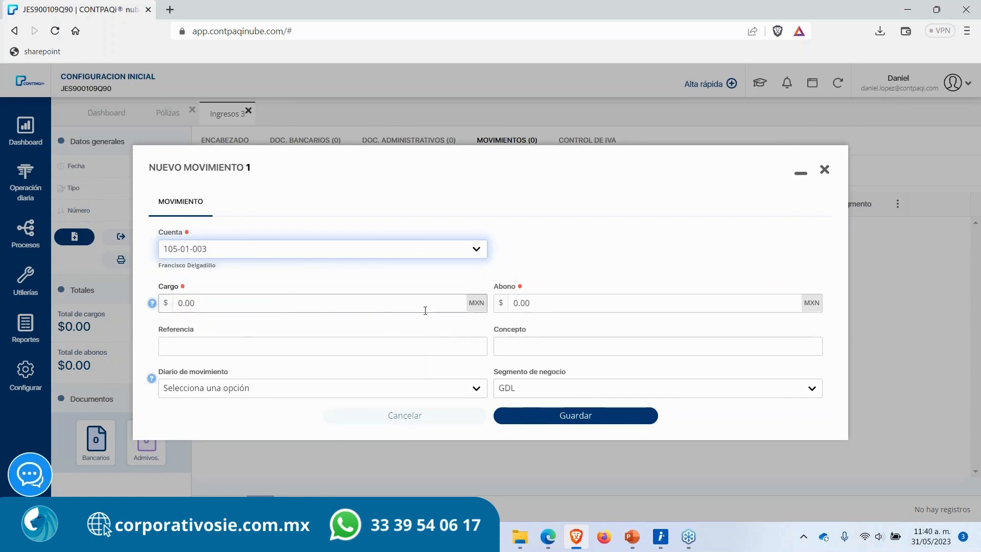
{"action": "left_click", "coordinate": [535, 305]}
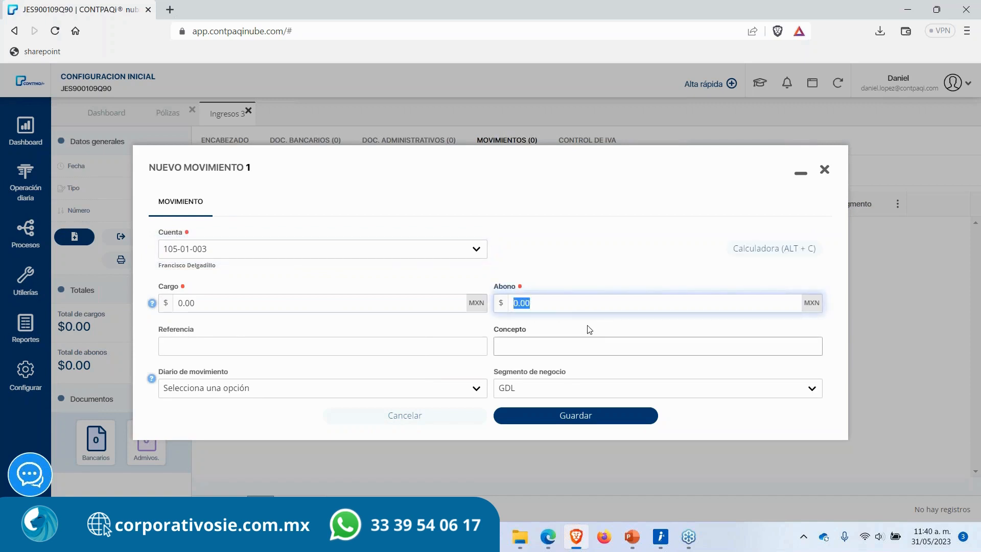
{"action": "type", "text": "1000"}
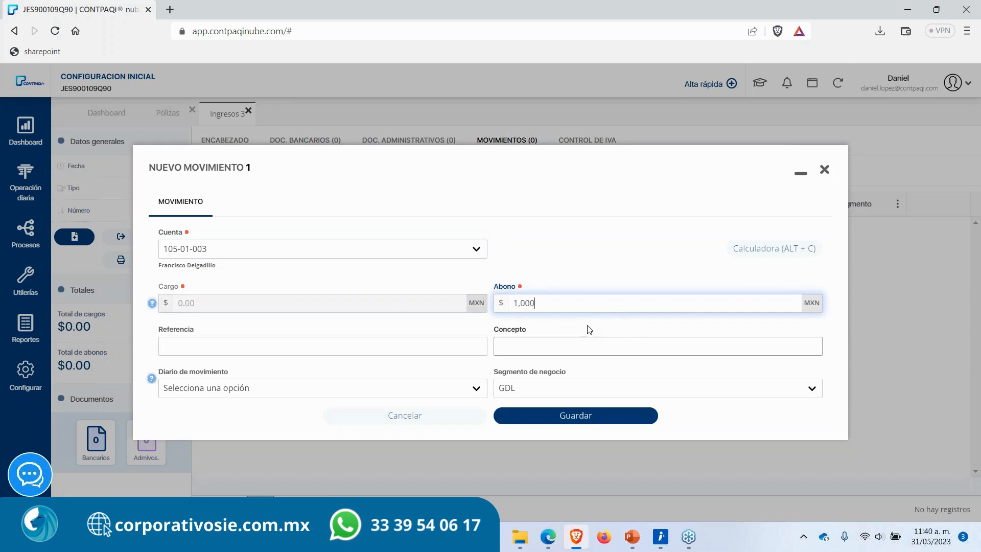
{"action": "key", "text": "Return"}
Step: Add a movement charging 1,000 to account 401-01-000 Ventas y/o servicios grav a tasa gral
{"action": "left_click", "coordinate": [271, 255]}
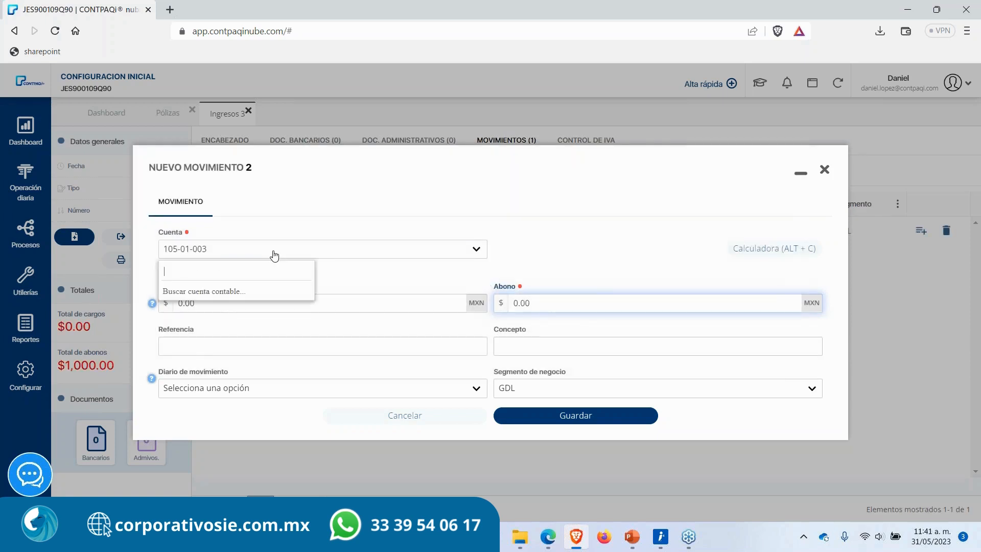
{"action": "type", "text": "ven"}
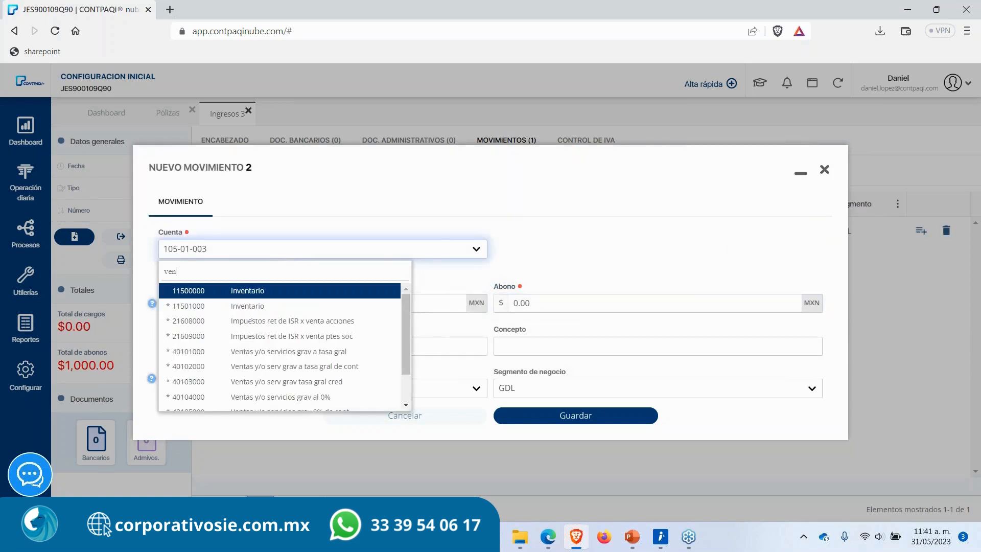
{"action": "type", "text": "tas"}
{"action": "key", "text": "Return"}
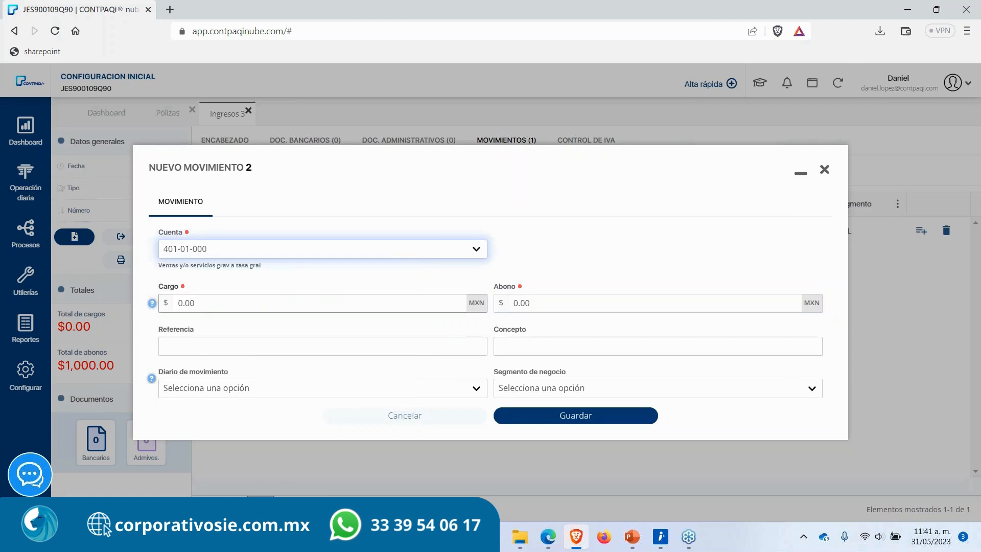
{"action": "type", "text": "100"}
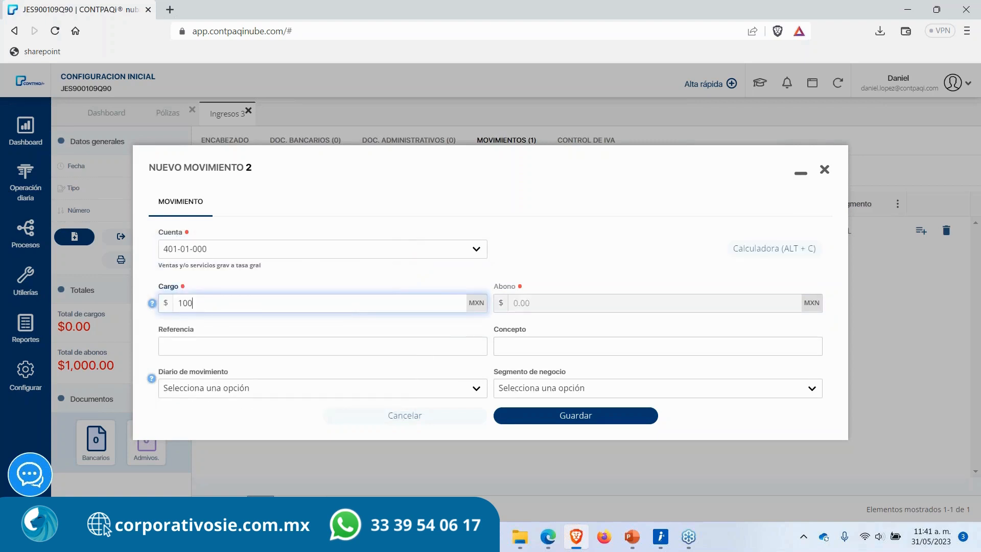
{"action": "key", "text": "Tab"}
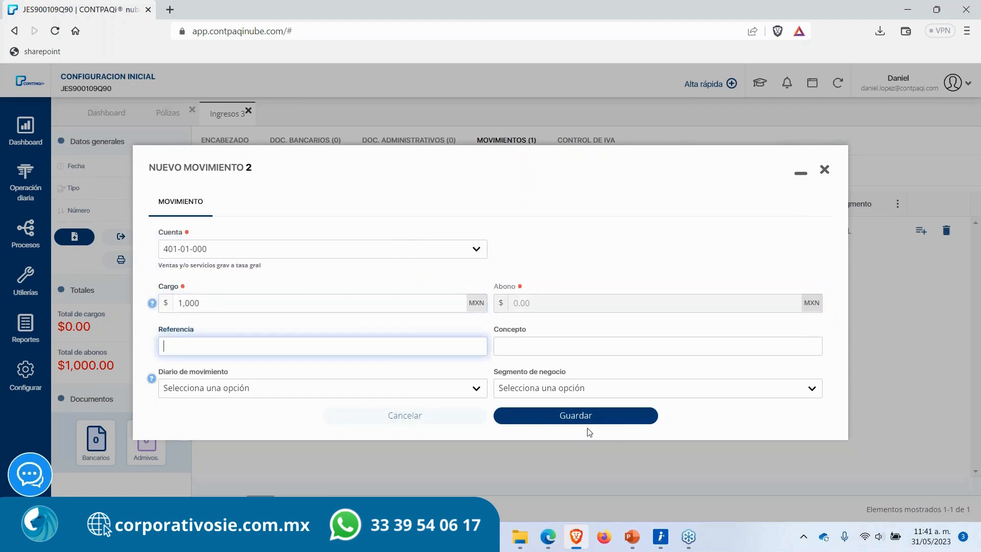
{"action": "left_click_drag", "start_coordinate": [153, 266], "coordinate": [280, 278]}
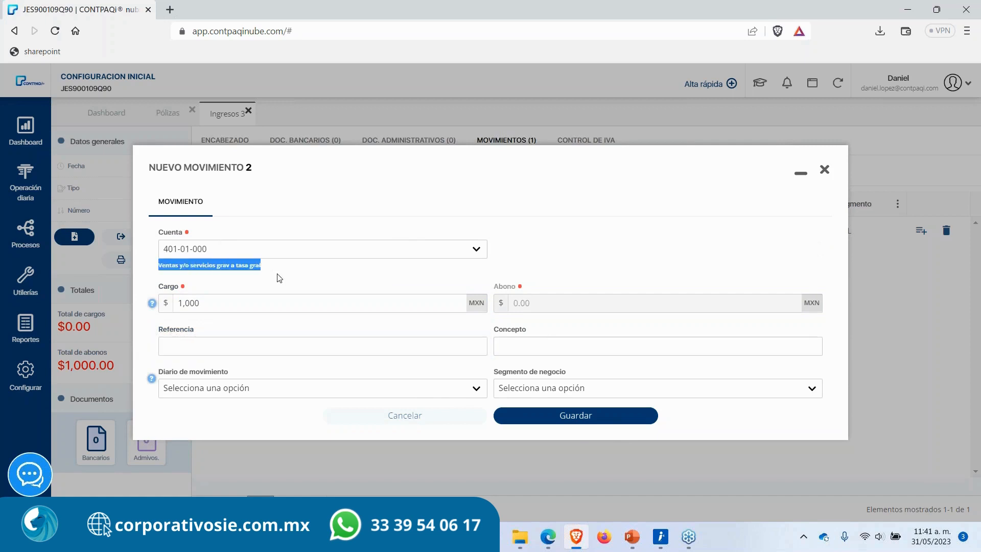
{"action": "left_click", "coordinate": [287, 276]}
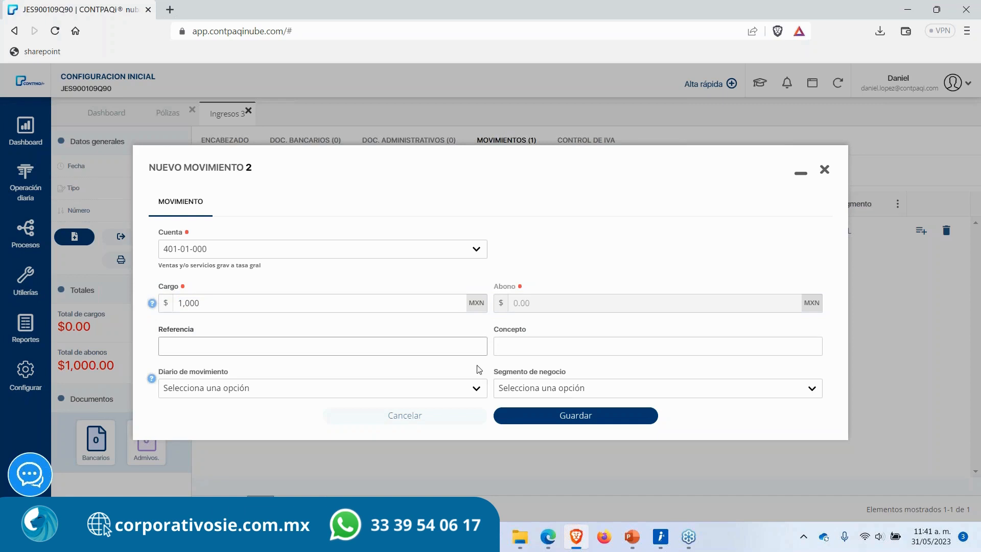
{"action": "left_click", "coordinate": [537, 416]}
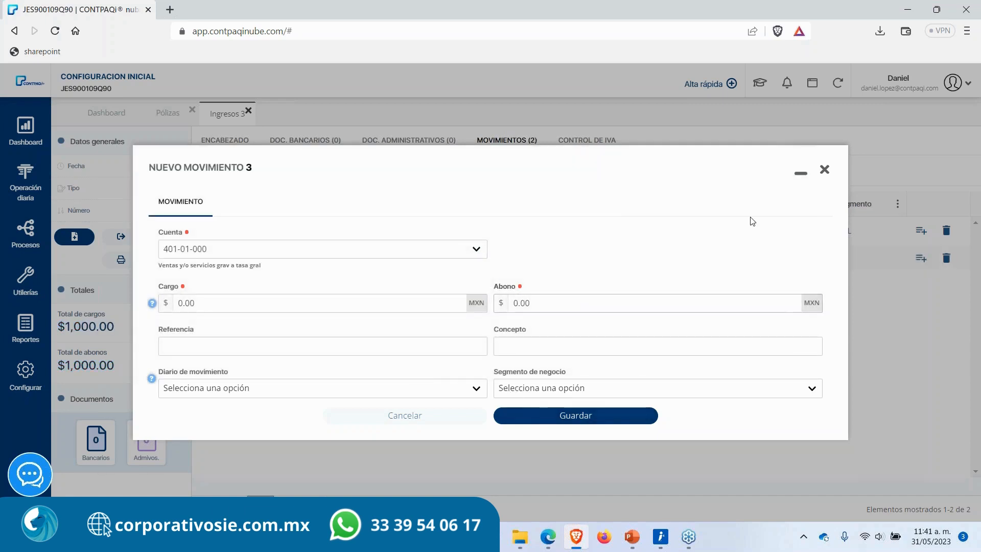
Step: Close the movement dialog and change the póliza type to Diario in the header
{"action": "left_click", "coordinate": [825, 169]}
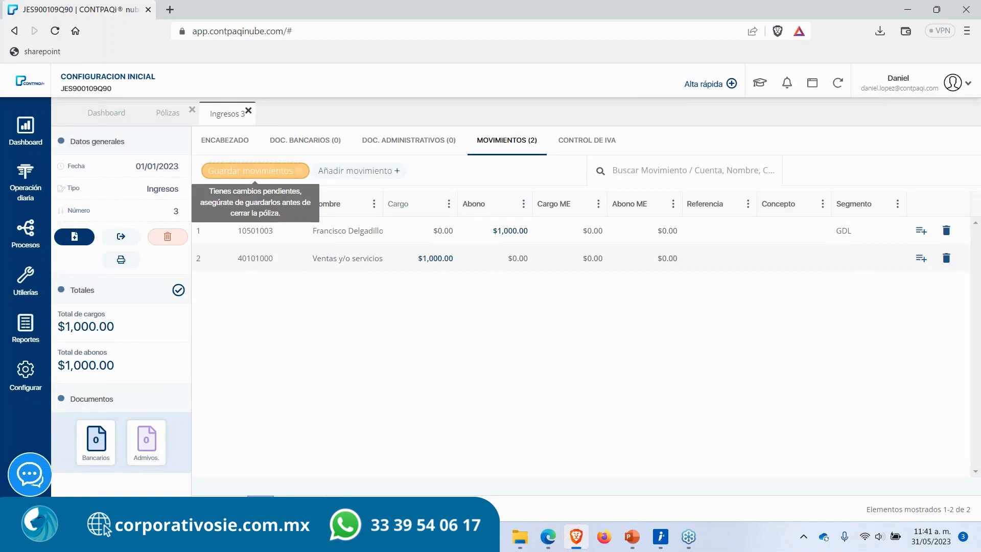
{"action": "left_click", "coordinate": [224, 143]}
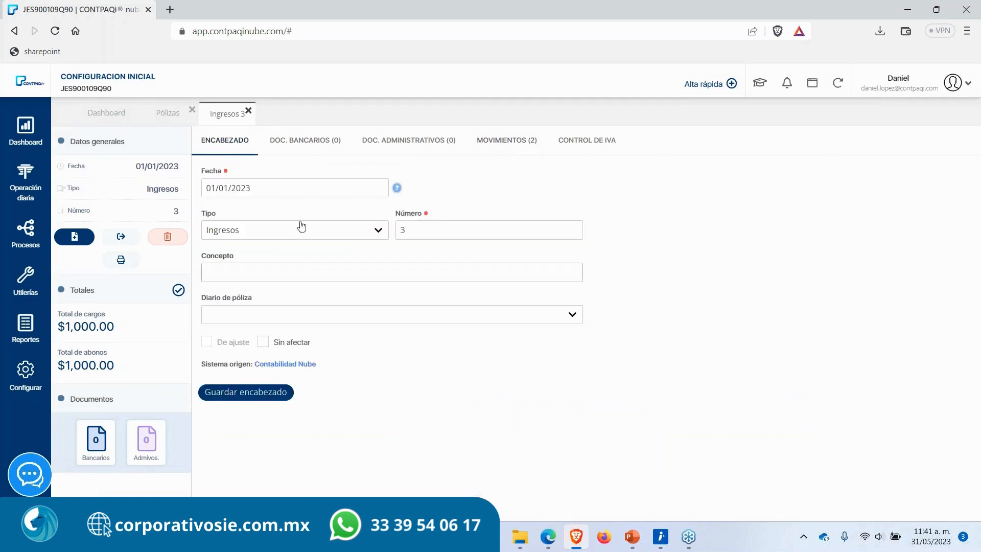
{"action": "left_click", "coordinate": [344, 231]}
{"action": "left_click", "coordinate": [261, 269]}
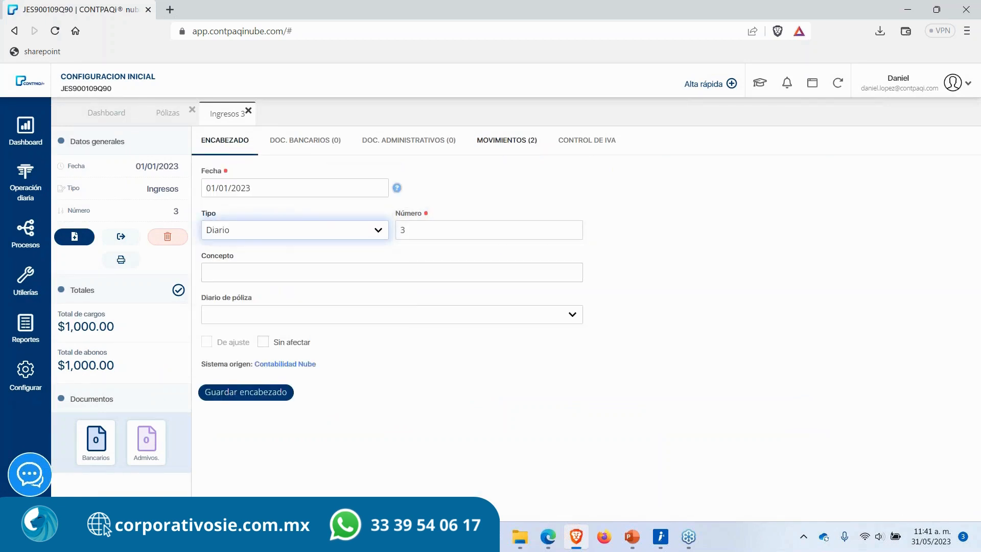
Step: Delete both movements from the póliza's movement list
{"action": "left_click", "coordinate": [511, 144]}
{"action": "double_click", "coordinate": [352, 269]}
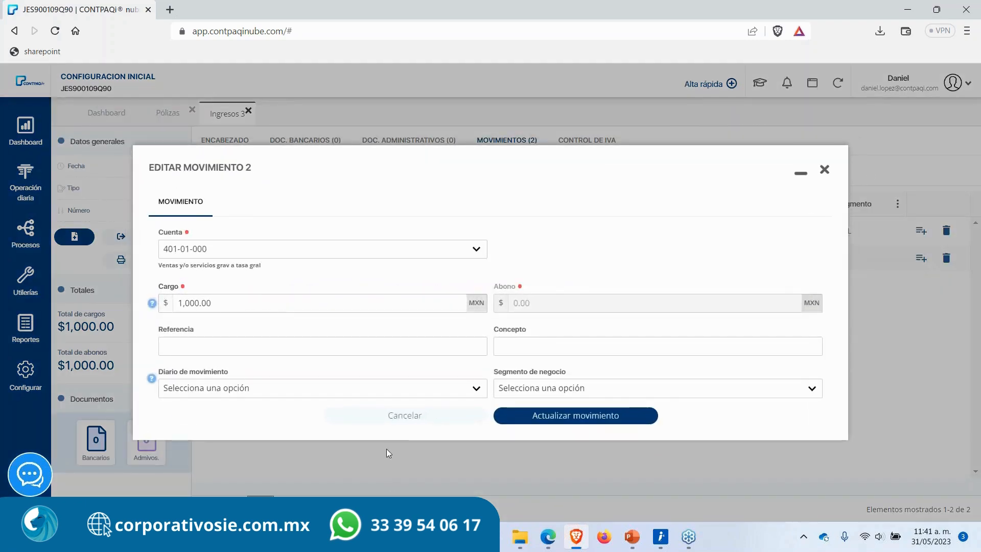
{"action": "left_click", "coordinate": [407, 418]}
{"action": "left_click", "coordinate": [501, 319]}
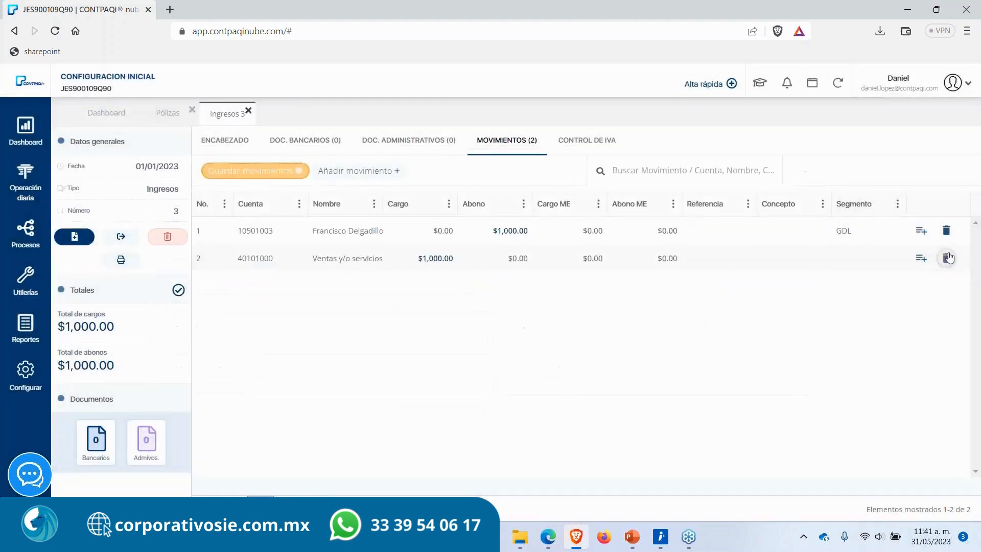
{"action": "left_click", "coordinate": [946, 258]}
{"action": "left_click", "coordinate": [946, 231]}
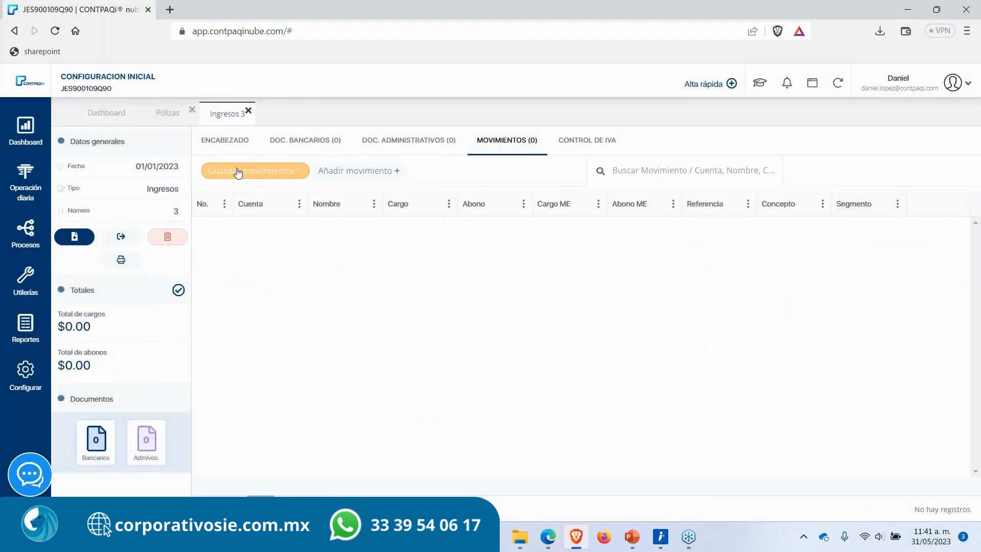
Step: Add a movement charging 1,160 to the customer subaccount 105-01-003 in the Ingresos póliza
{"action": "left_click", "coordinate": [329, 172]}
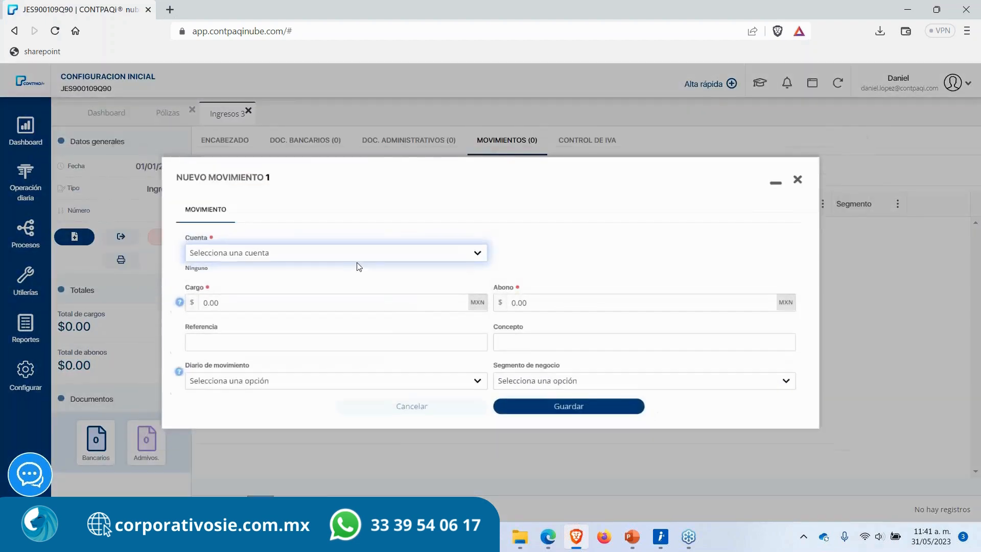
{"action": "left_click", "coordinate": [321, 256]}
{"action": "type", "text": "clien"}
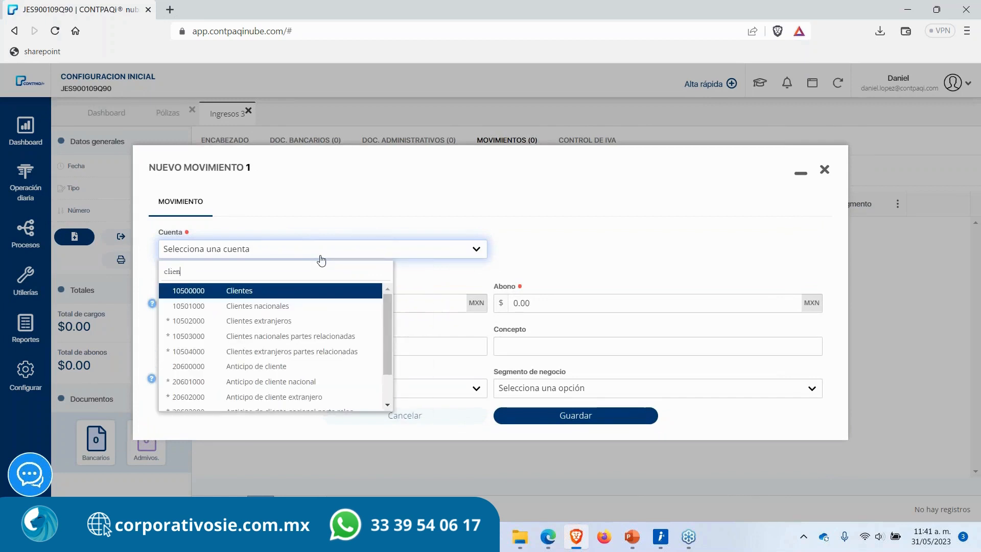
{"action": "key", "text": "Down"}
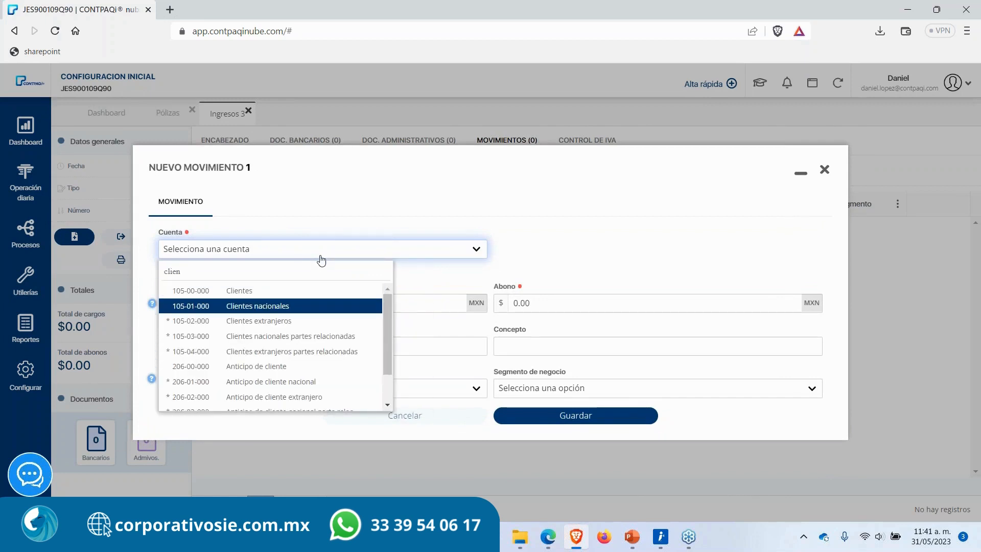
{"action": "key", "text": "BackSpace"}
{"action": "key", "text": "BackSpace"}
{"action": "key", "text": "BackSpace"}
{"action": "key", "text": "BackSpace"}
{"action": "key", "text": "BackSpace"}
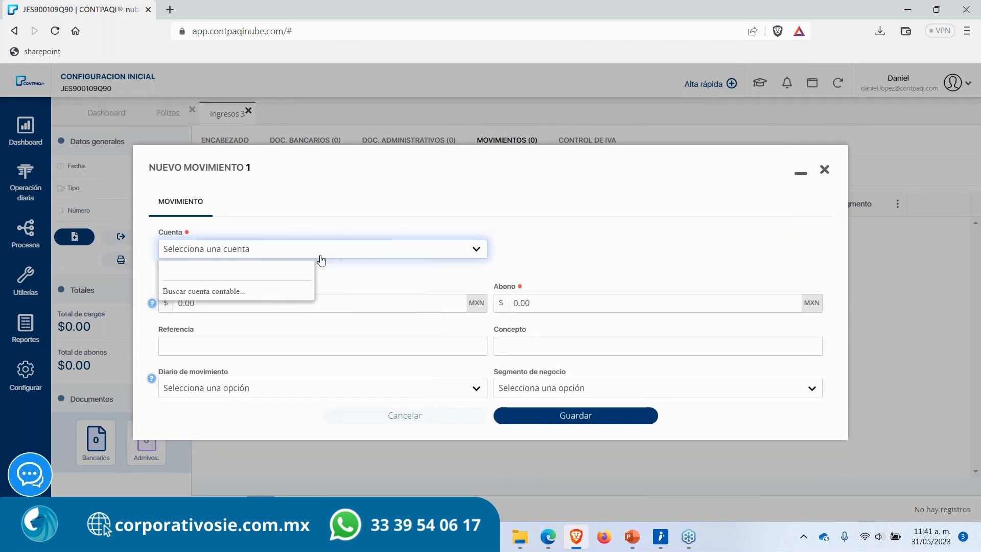
{"action": "type", "text": "franc"}
{"action": "key", "text": "Return"}
{"action": "key", "text": "Tab"}
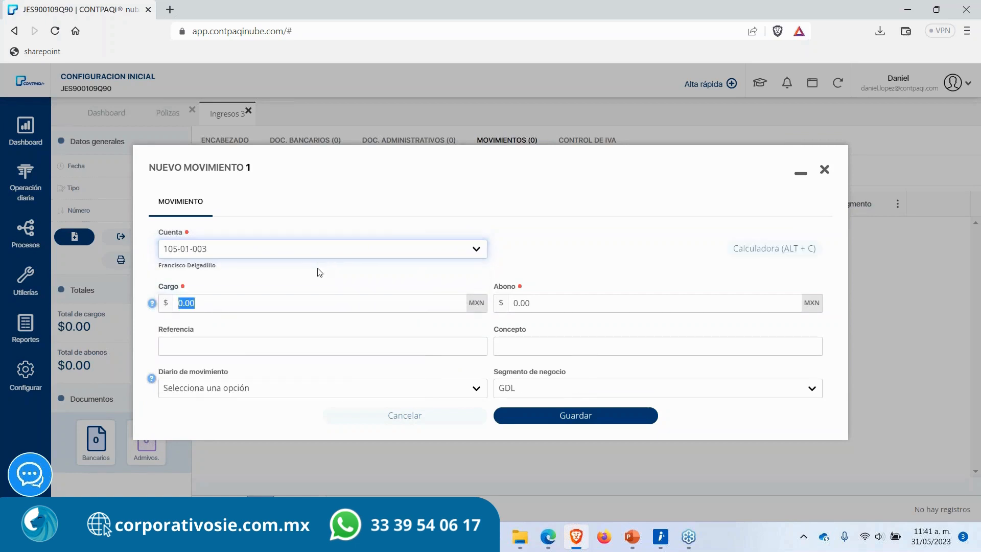
{"action": "type", "text": "100"}
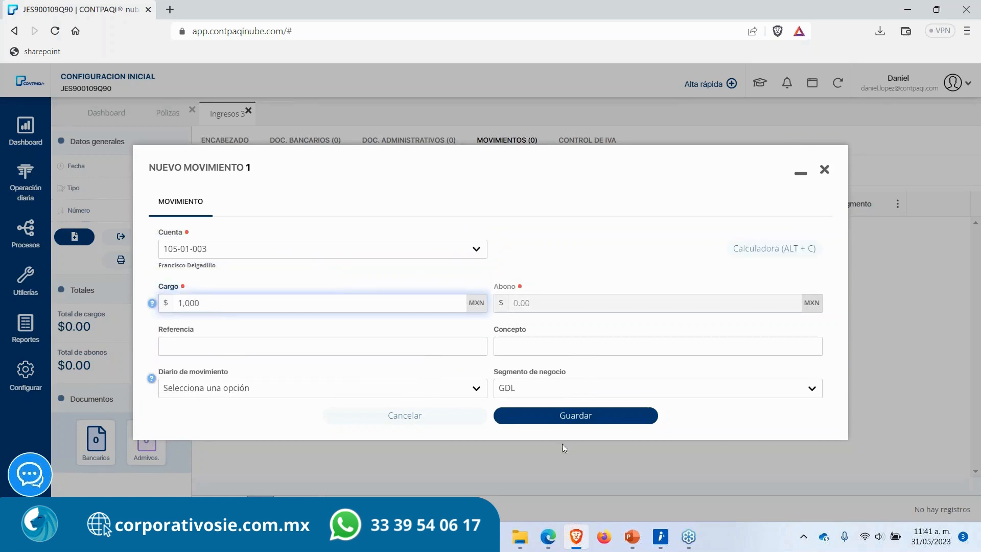
{"action": "type", "text": "160"}
{"action": "left_click", "coordinate": [583, 416]}
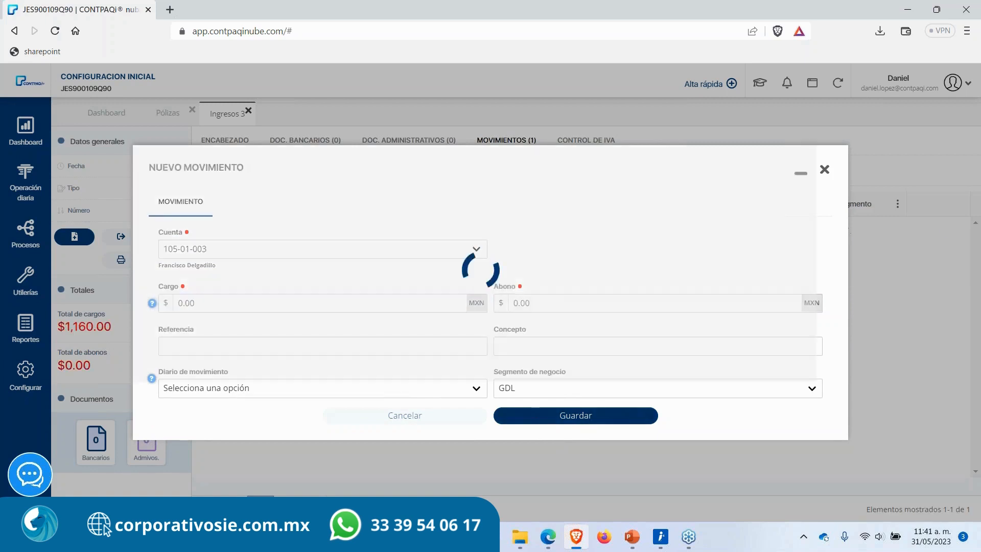
Step: Add a movement crediting 1,000 to account 401-01-000 Ventas y/o servicios grav a tasa gral
{"action": "left_click", "coordinate": [251, 253]}
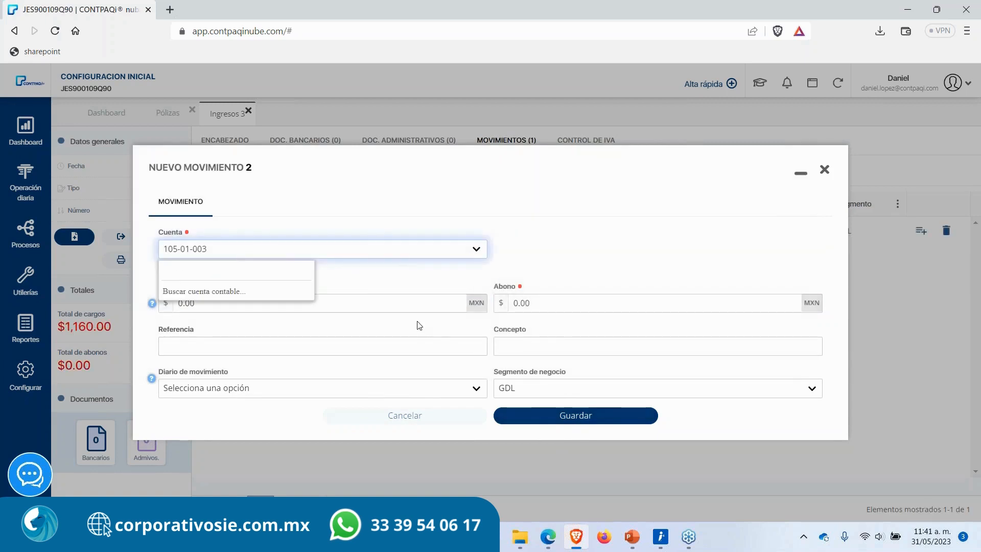
{"action": "type", "text": "vewnt"}
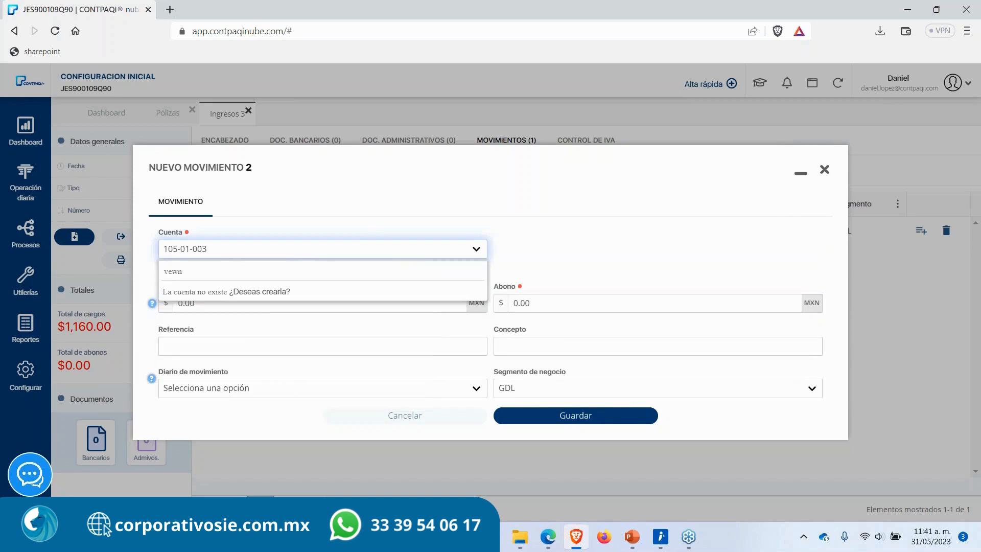
{"action": "key", "text": "BackSpace"}
{"action": "key", "text": "BackSpace"}
{"action": "key", "text": "BackSpace"}
{"action": "type", "text": "en"}
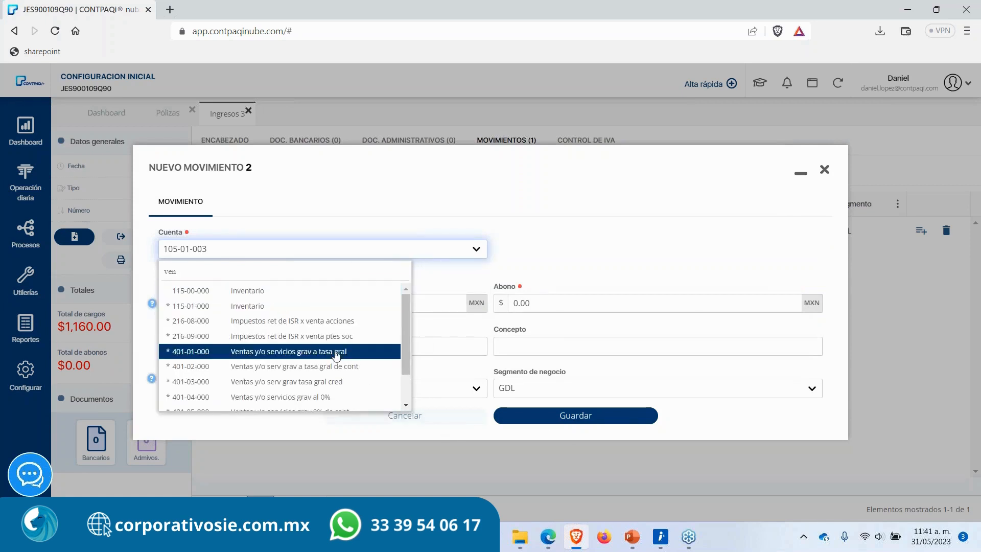
{"action": "left_click", "coordinate": [379, 352]}
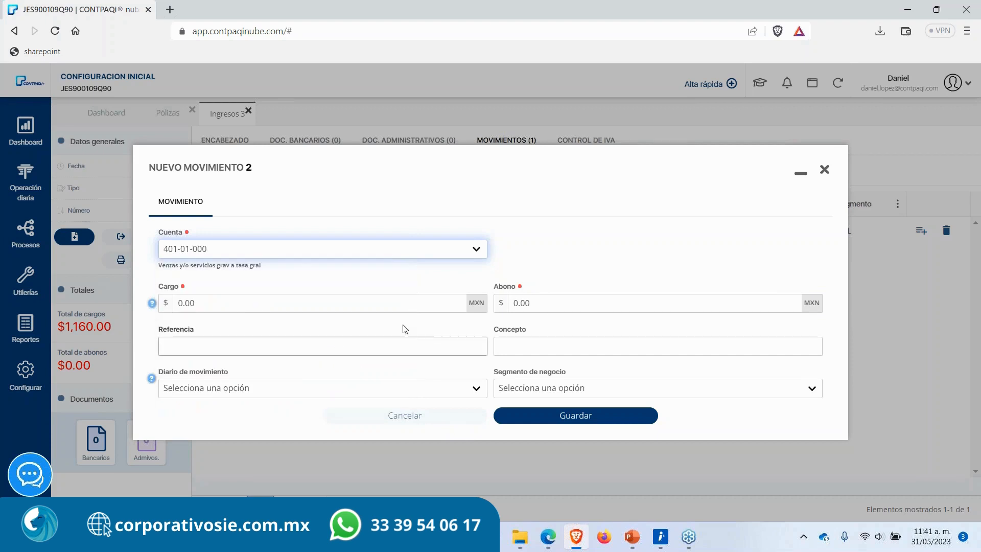
{"action": "left_click", "coordinate": [569, 305]}
{"action": "type", "text": "1"}
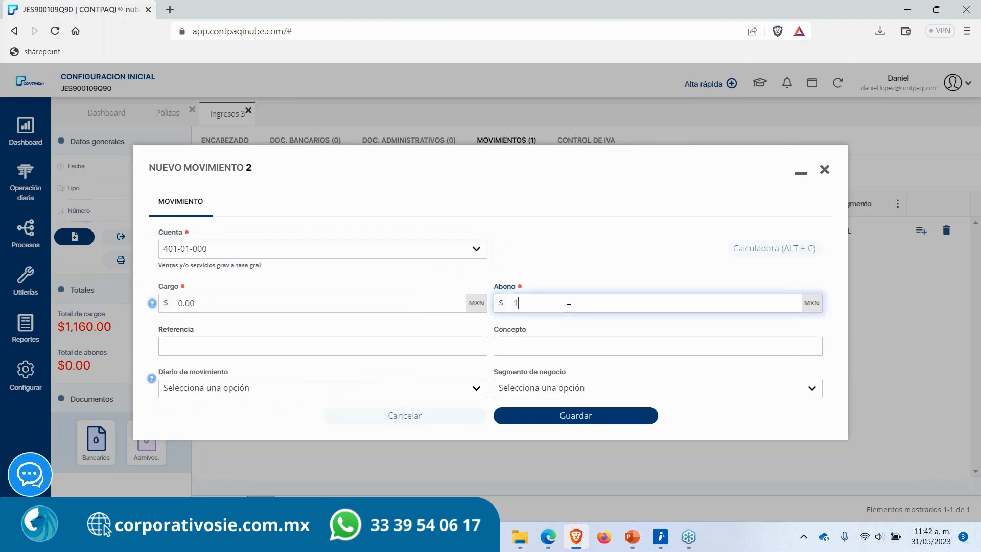
{"action": "type", "text": ",000"}
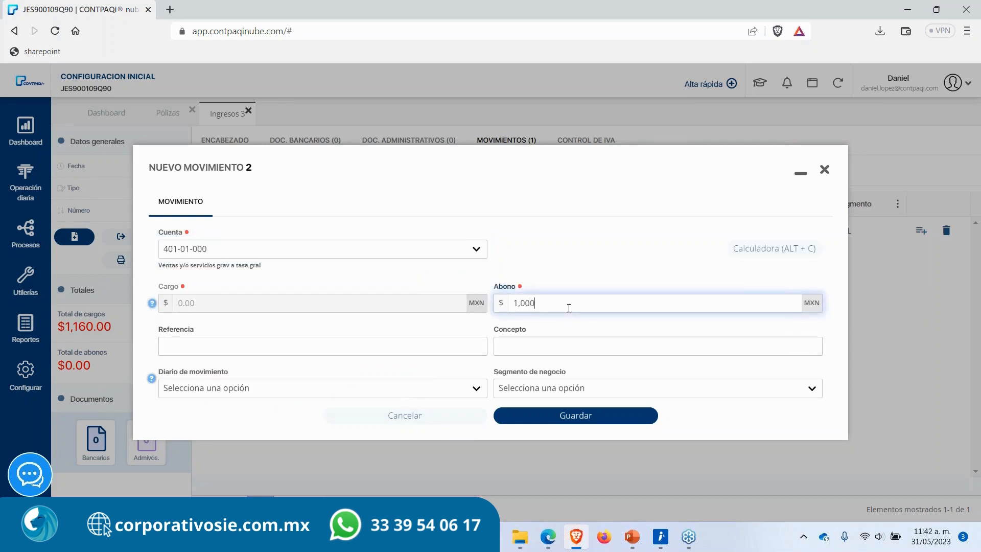
{"action": "left_click", "coordinate": [548, 420]}
Step: Add a movement crediting 160 to account 209-01-000 IVA trasladado no cobrado and close the movement dialog
{"action": "left_click", "coordinate": [292, 256]}
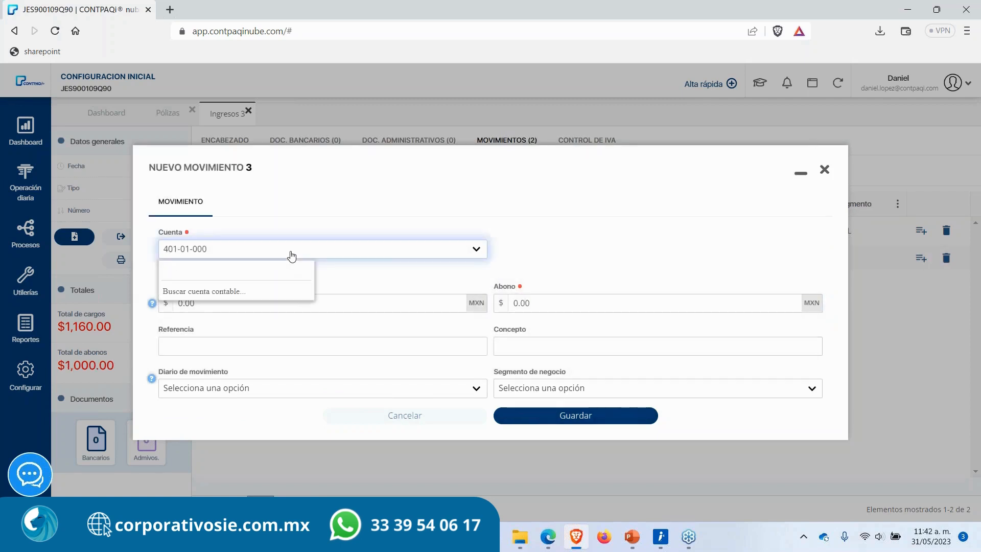
{"action": "type", "text": "iva"}
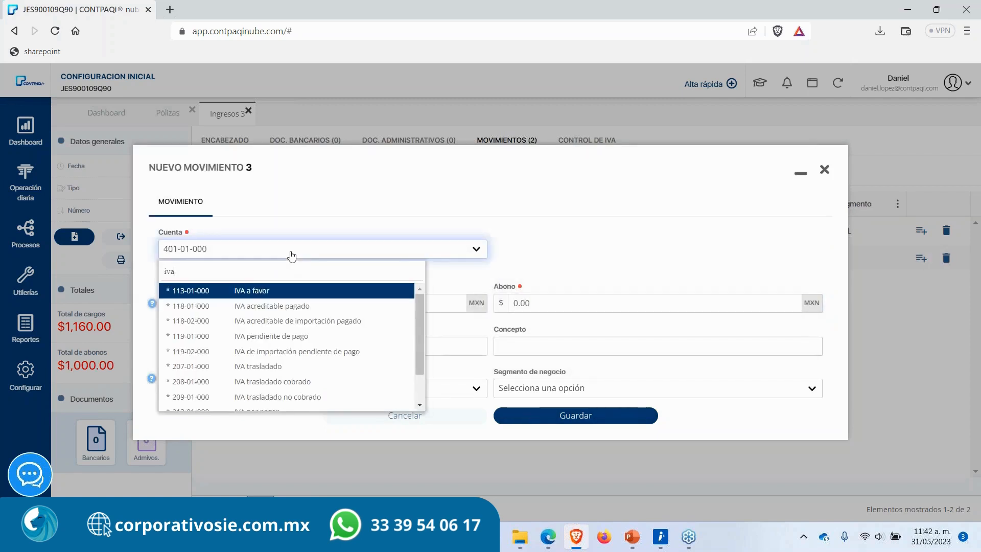
{"action": "type", "text": " tra"}
{"action": "key", "text": "Down"}
{"action": "key", "text": "Down"}
{"action": "key", "text": "Return"}
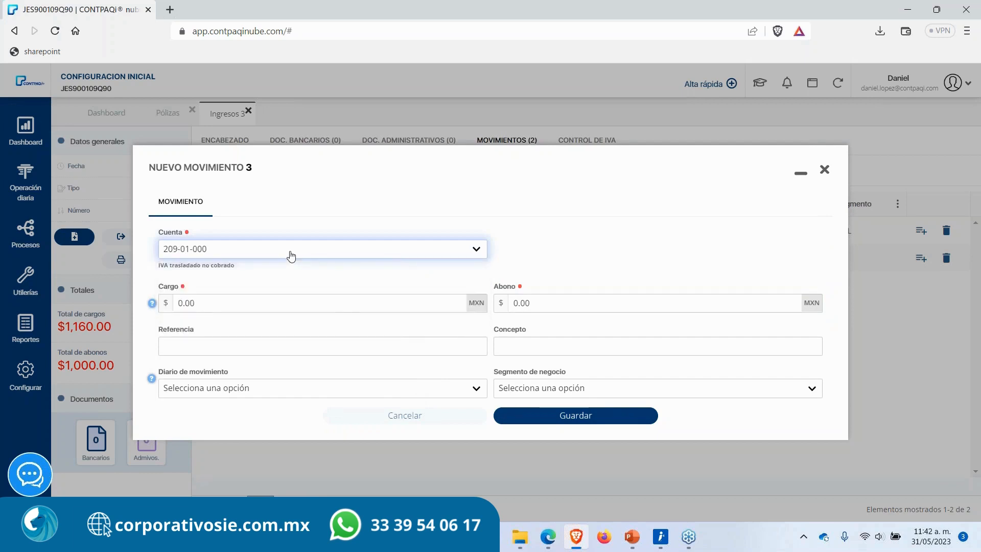
{"action": "key", "text": "Tab"}
{"action": "key", "text": "Tab"}
{"action": "type", "text": "160"}
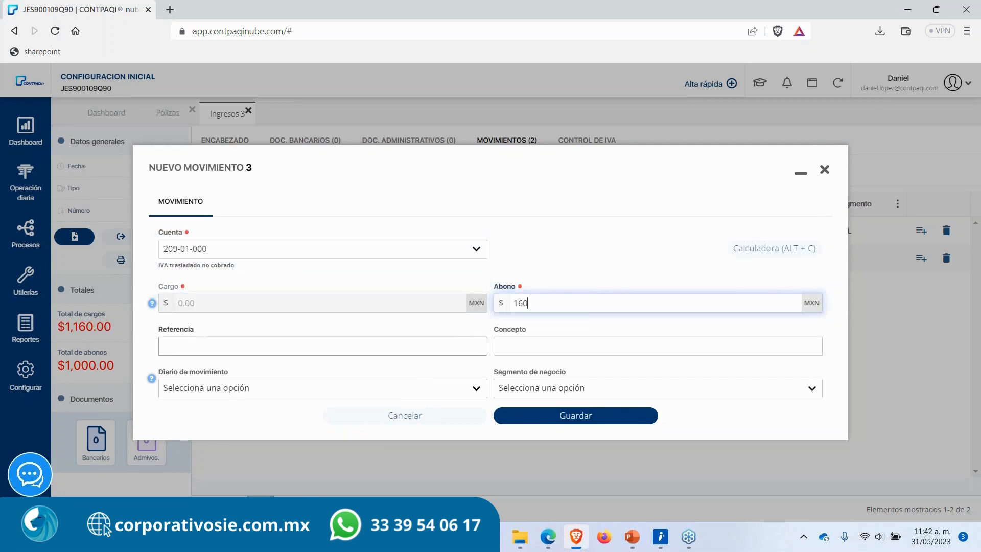
{"action": "left_click", "coordinate": [531, 420]}
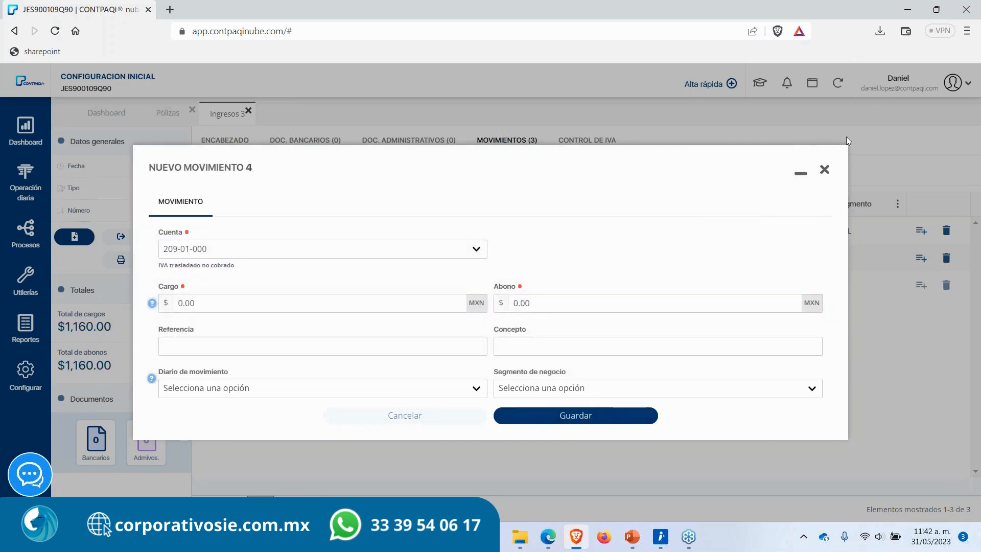
{"action": "left_click", "coordinate": [824, 170]}
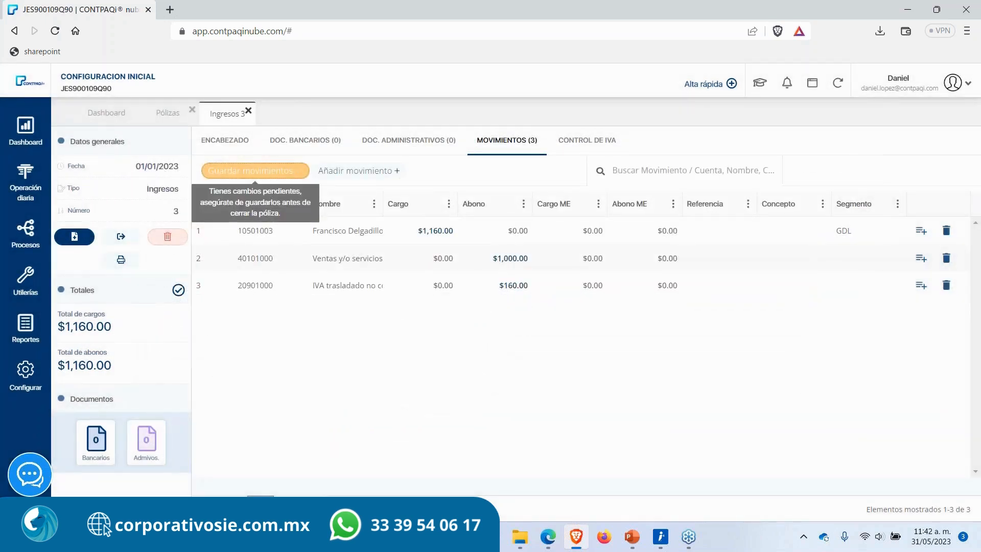
Step: Save the póliza's movements and close the póliza, confirming to save the changes
{"action": "left_click", "coordinate": [290, 170]}
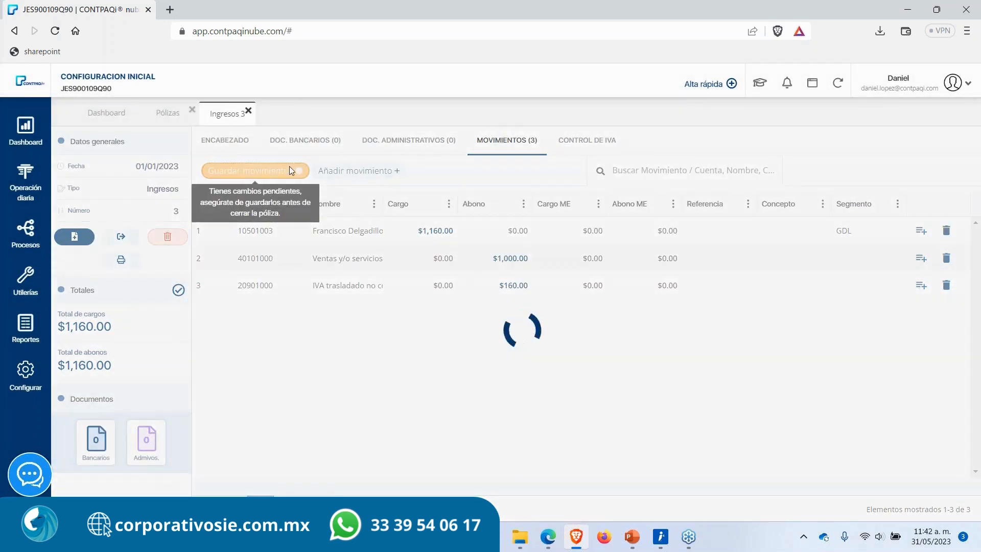
{"action": "left_click", "coordinate": [240, 141]}
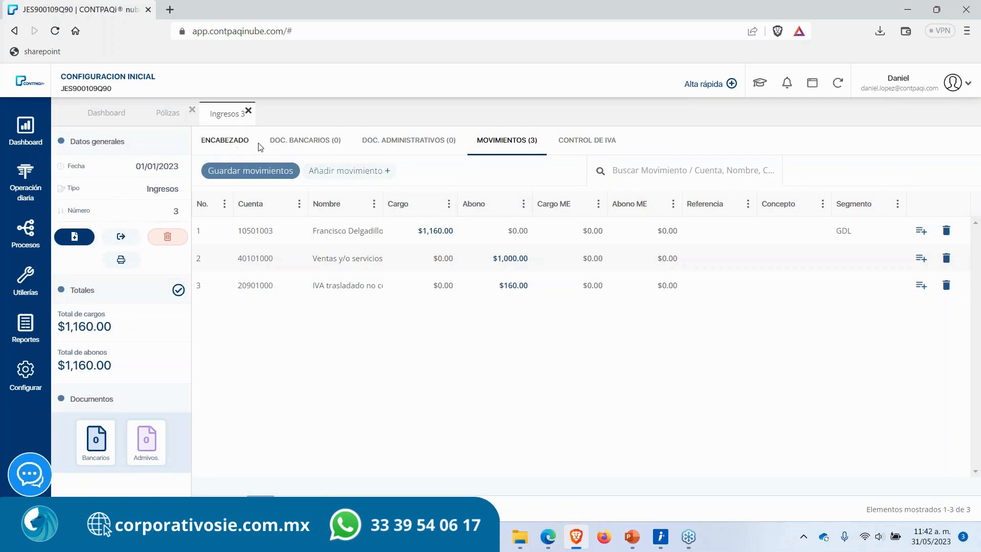
{"action": "left_click", "coordinate": [249, 112]}
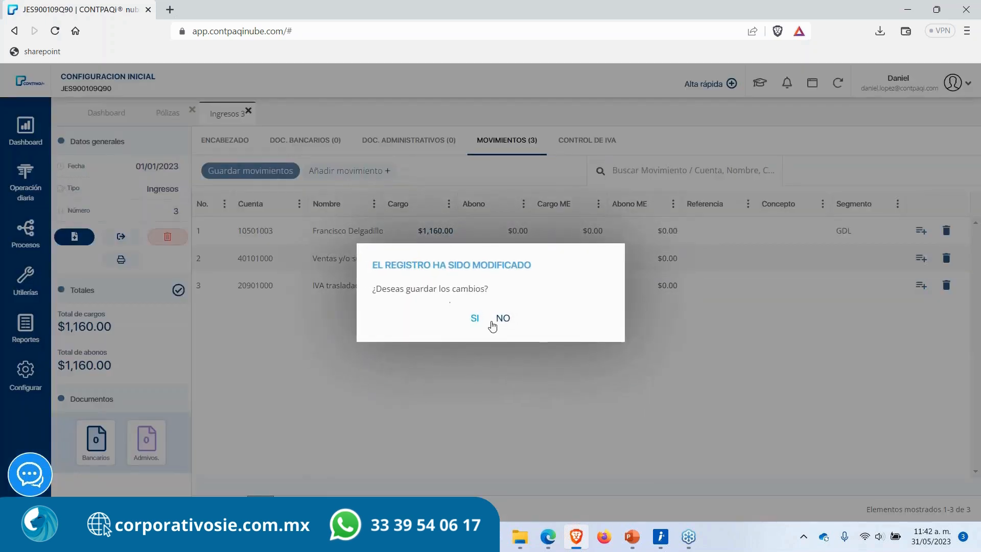
{"action": "left_click", "coordinate": [474, 318]}
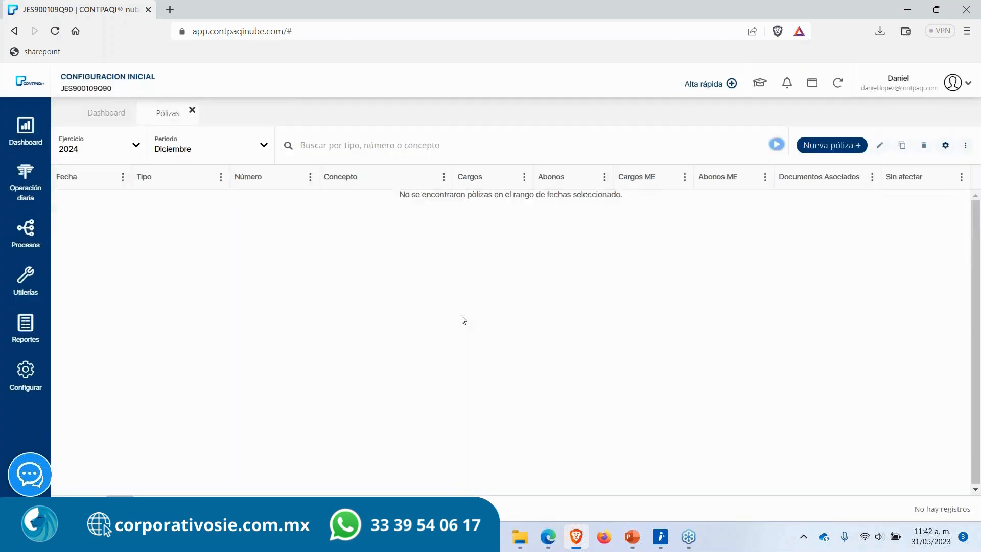
Step: Filter the pólizas list to all periods and review the pólizas of exercises 2023 and 2024
{"action": "left_click", "coordinate": [240, 149]}
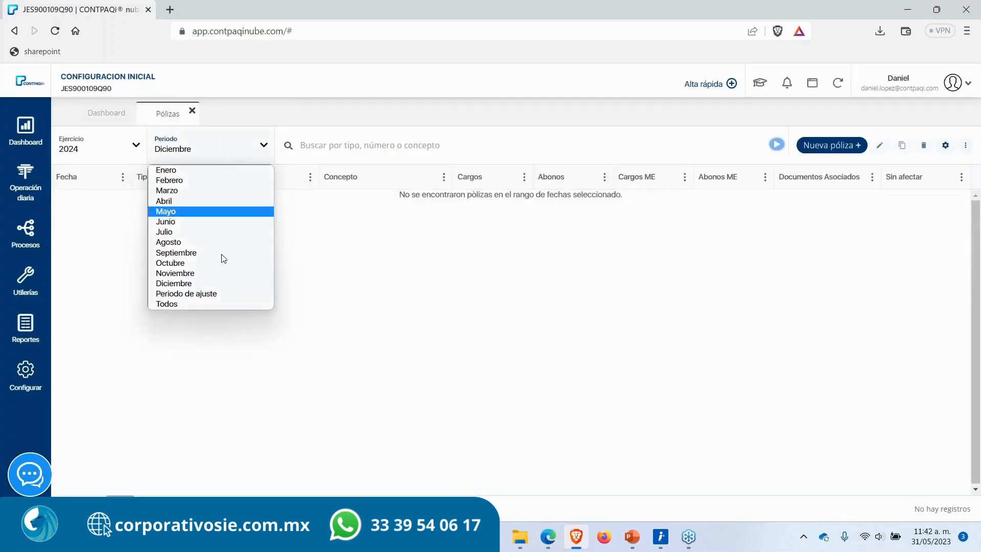
{"action": "left_click", "coordinate": [199, 305]}
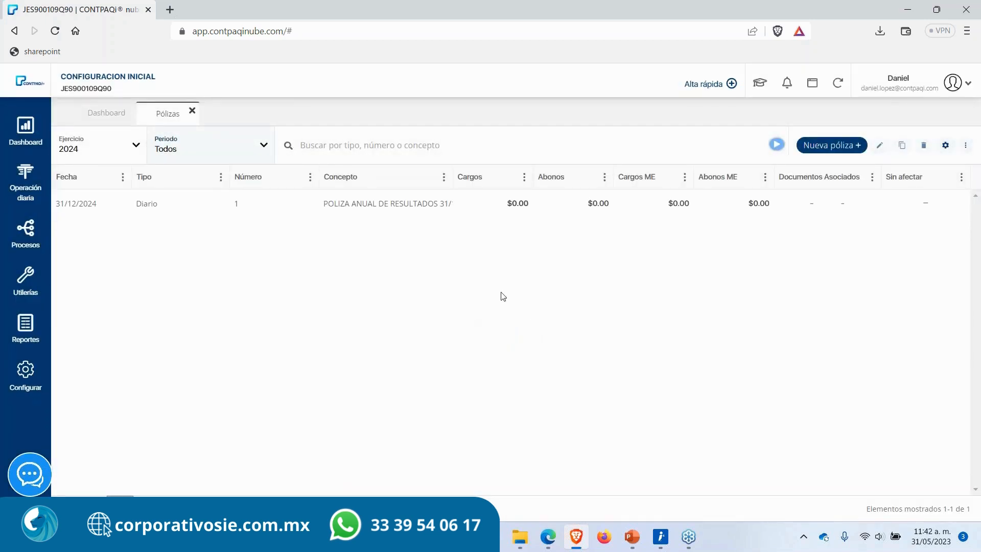
{"action": "left_click", "coordinate": [210, 154]}
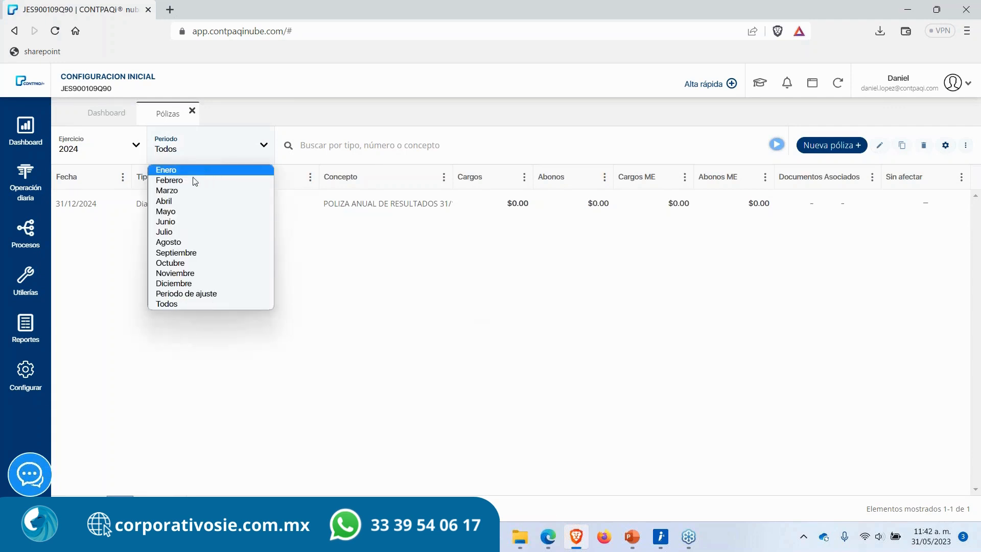
{"action": "left_click", "coordinate": [106, 265]}
{"action": "left_click", "coordinate": [172, 148]}
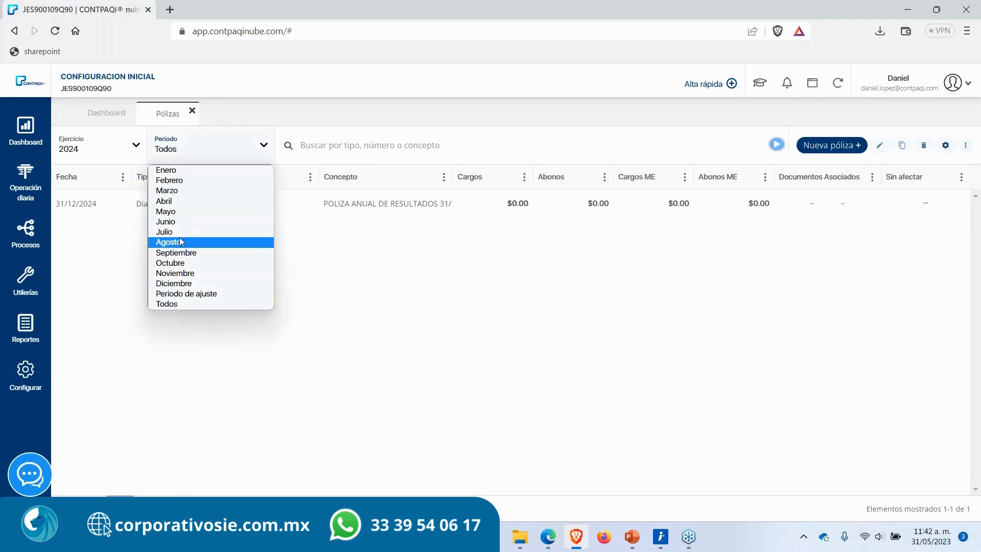
{"action": "left_click", "coordinate": [90, 232]}
{"action": "left_click", "coordinate": [102, 149]}
{"action": "left_click", "coordinate": [97, 192]}
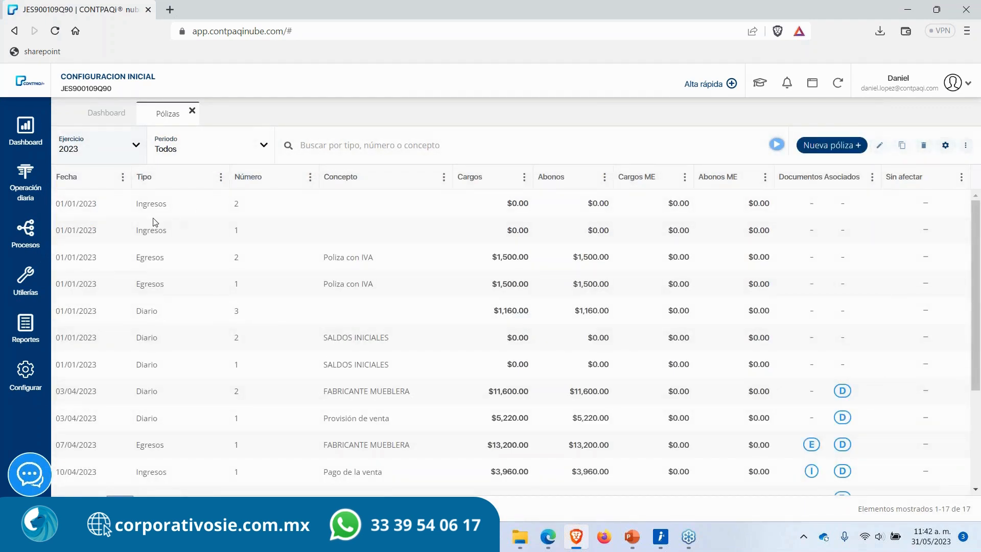
{"action": "left_click", "coordinate": [197, 154]}
{"action": "left_click", "coordinate": [197, 152]}
{"action": "left_click", "coordinate": [94, 159]}
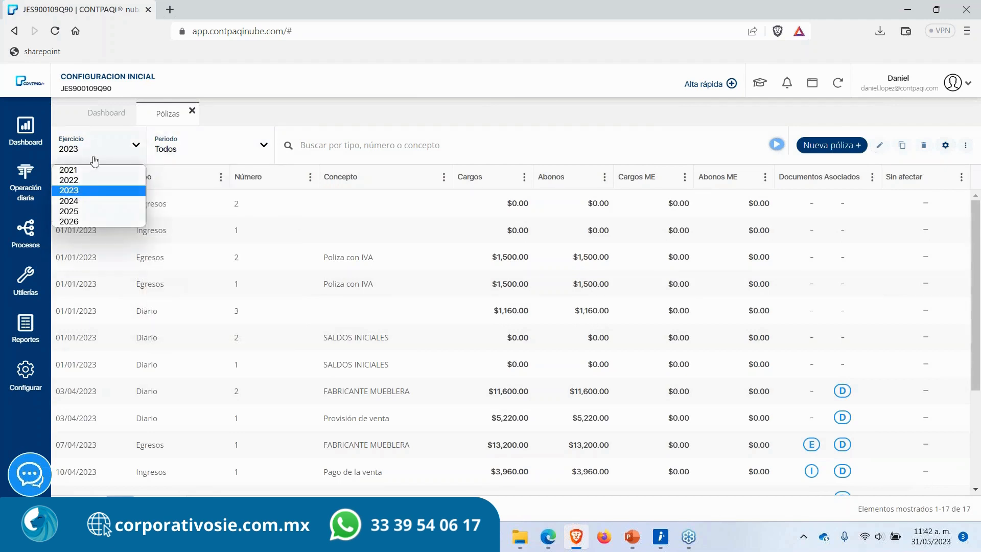
{"action": "left_click", "coordinate": [76, 201]}
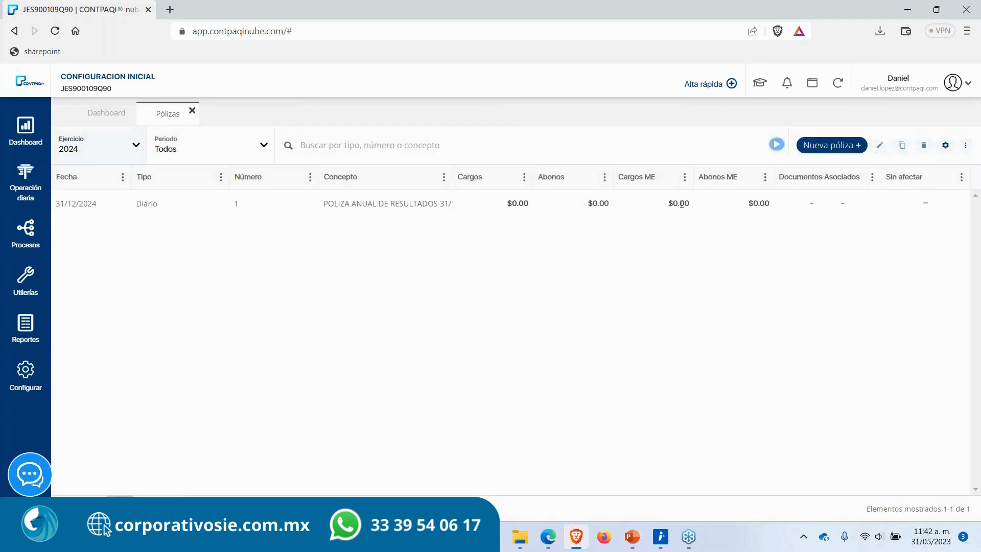
Step: Create a new Diario póliza dated 01/01/2024, save its header and reopen it from the pólizas list
{"action": "left_click", "coordinate": [830, 145]}
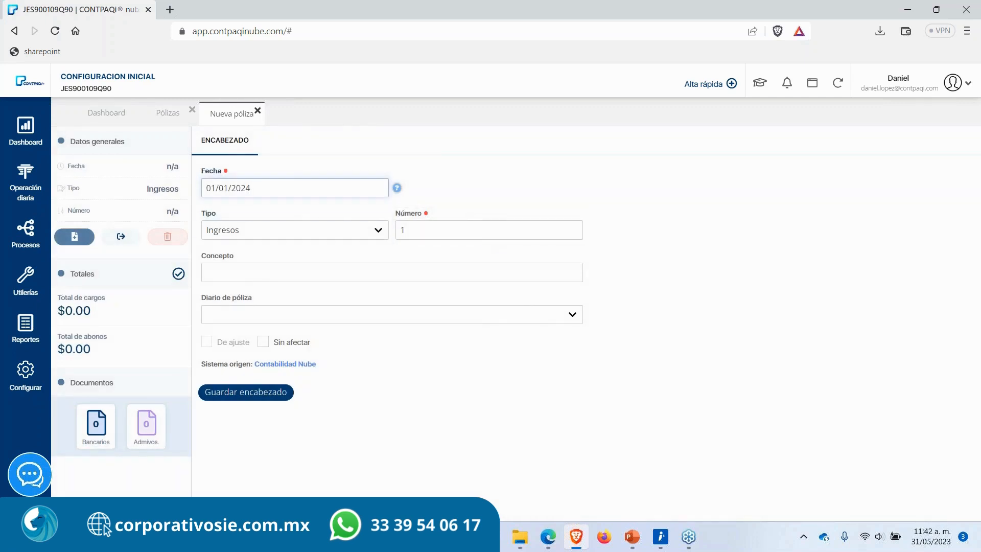
{"action": "left_click", "coordinate": [281, 230]}
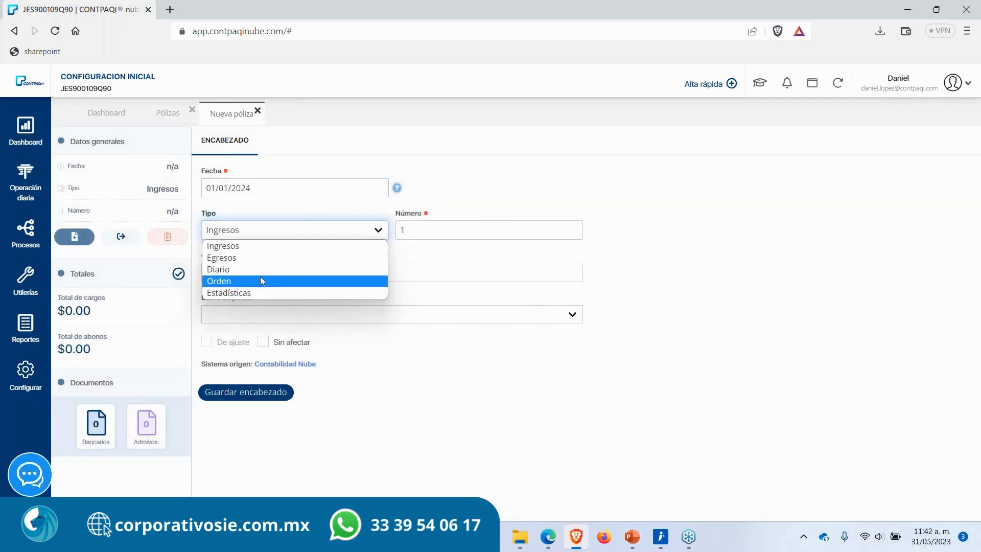
{"action": "left_click", "coordinate": [259, 279]}
{"action": "left_click", "coordinate": [276, 227]}
{"action": "left_click", "coordinate": [235, 271]}
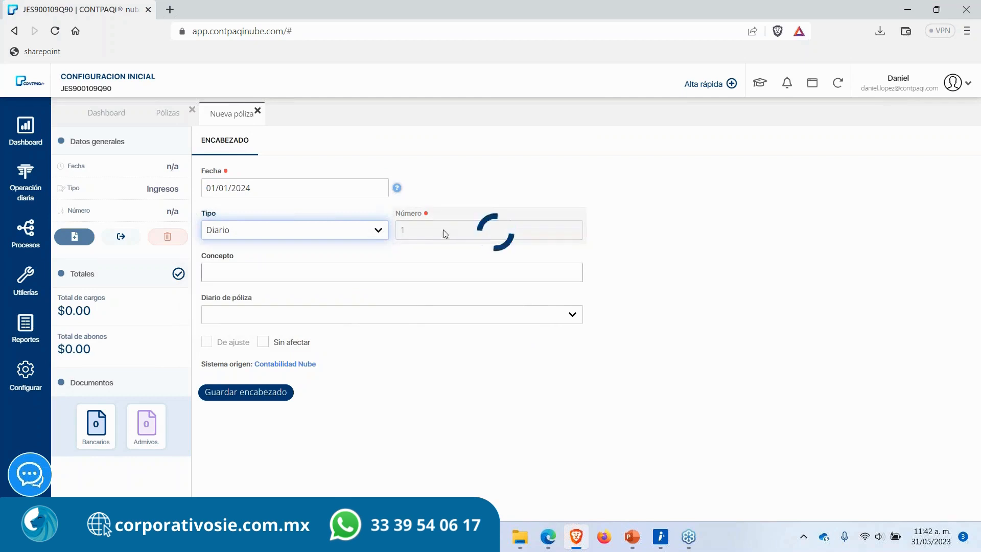
{"action": "left_click", "coordinate": [256, 274]}
{"action": "left_click", "coordinate": [254, 398]}
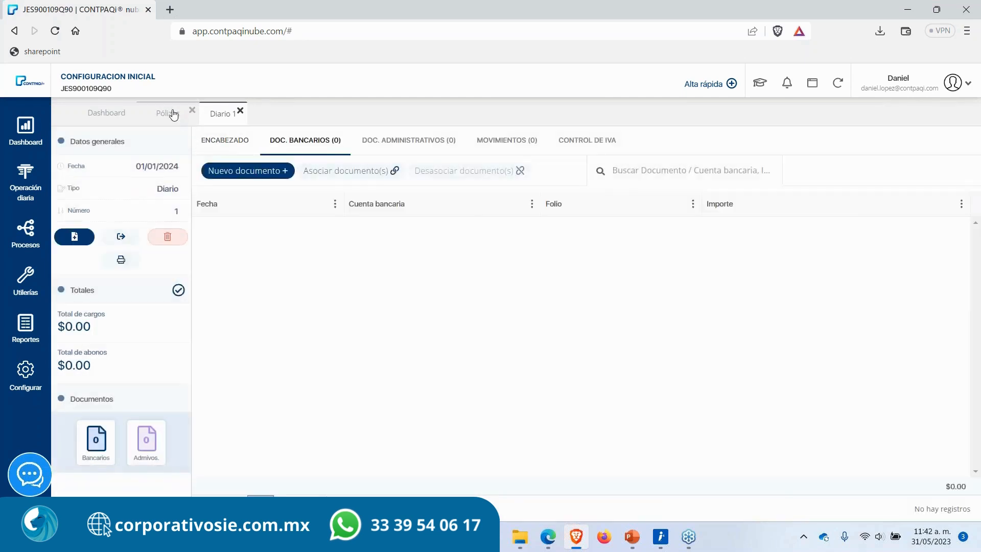
{"action": "left_click", "coordinate": [170, 113]}
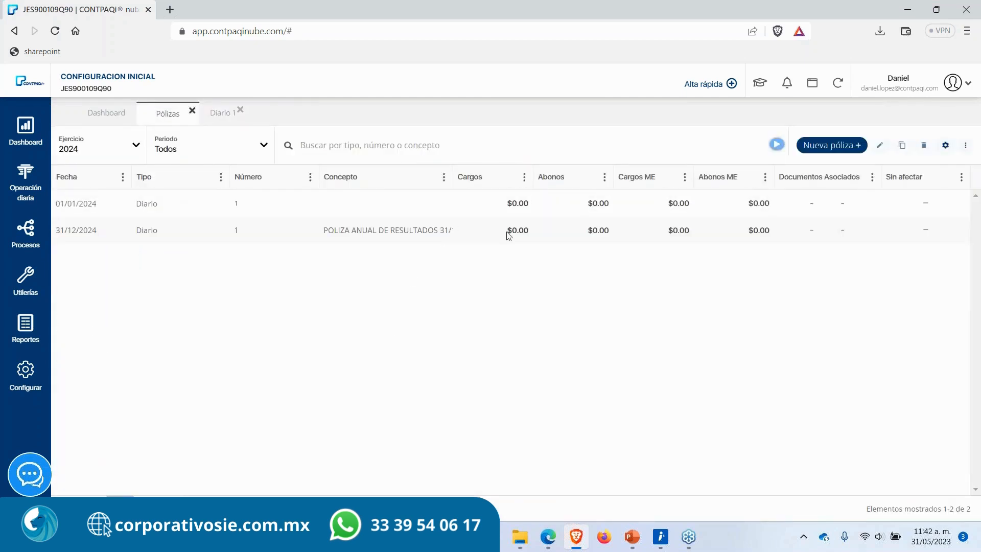
{"action": "left_click", "coordinate": [219, 115]}
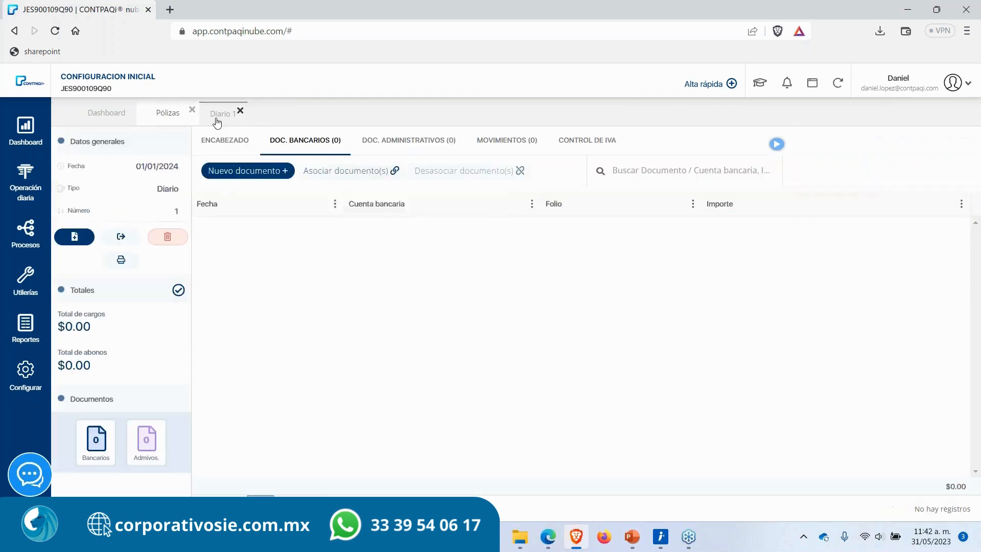
Step: Add a first movement to the 01/01/2024 póliza, charging 1,160 to the client account 105-01-003
{"action": "left_click", "coordinate": [493, 146]}
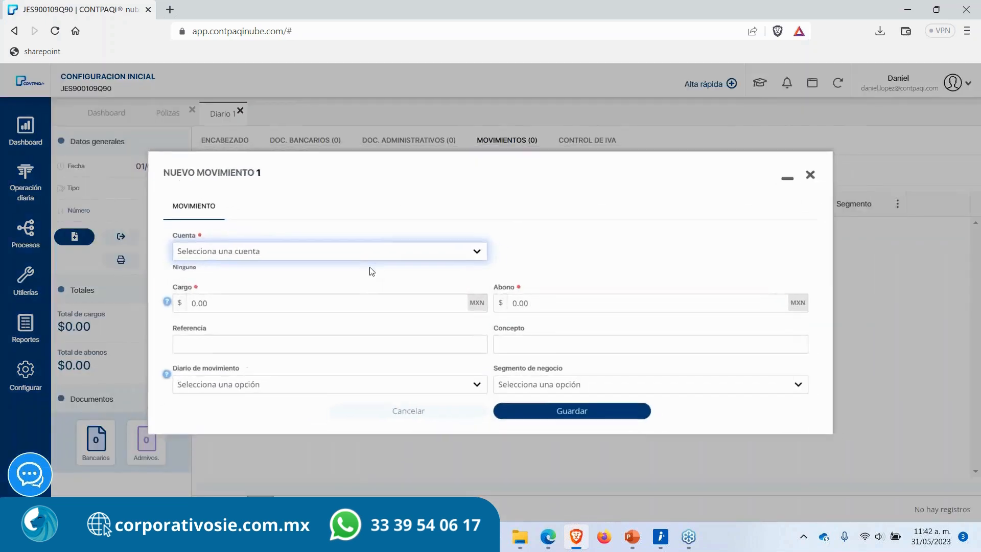
{"action": "left_click", "coordinate": [317, 253]}
{"action": "type", "text": "franc"}
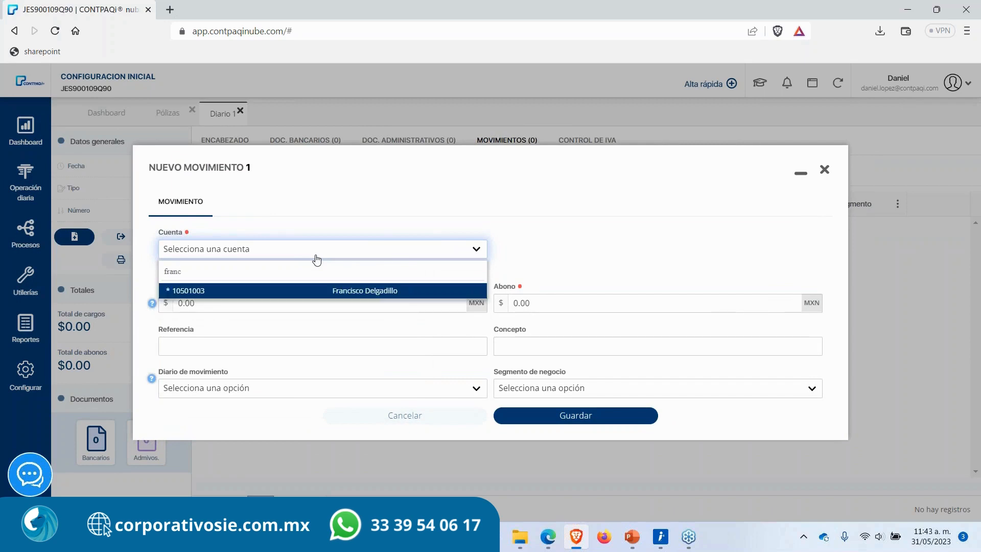
{"action": "key", "text": "Return"}
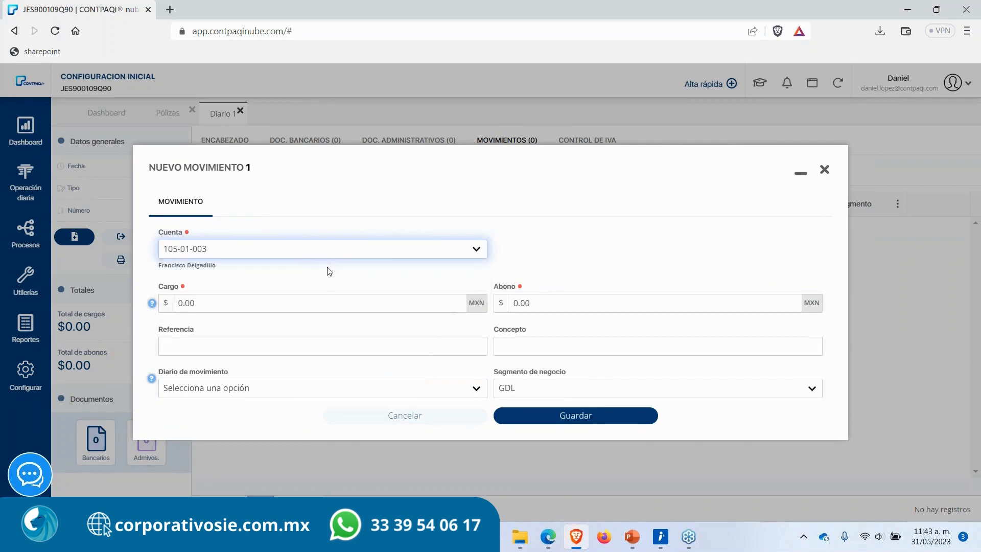
{"action": "left_click", "coordinate": [287, 297]}
{"action": "type", "text": "1160"}
{"action": "key", "text": "Tab"}
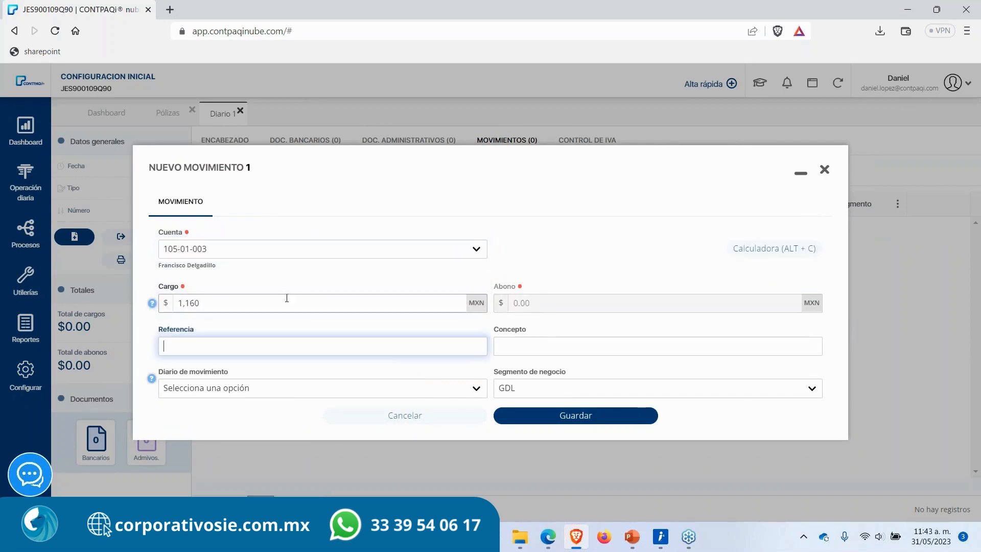
{"action": "left_click", "coordinate": [559, 423]}
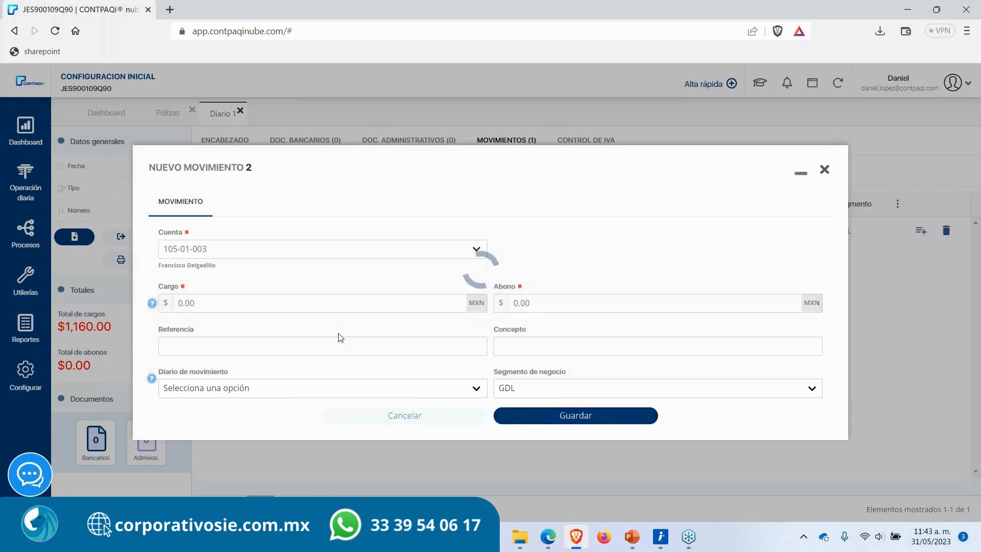
Step: Add a movement crediting 1,000 to account 401-01-000 Ventas y/o servicios grav a tasa gral
{"action": "left_click", "coordinate": [296, 244]}
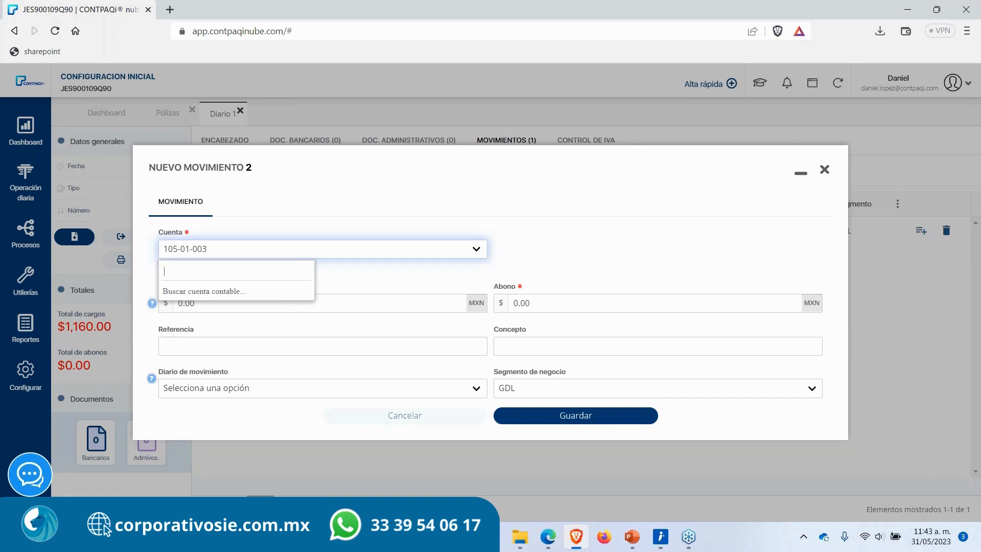
{"action": "type", "text": "ventas"}
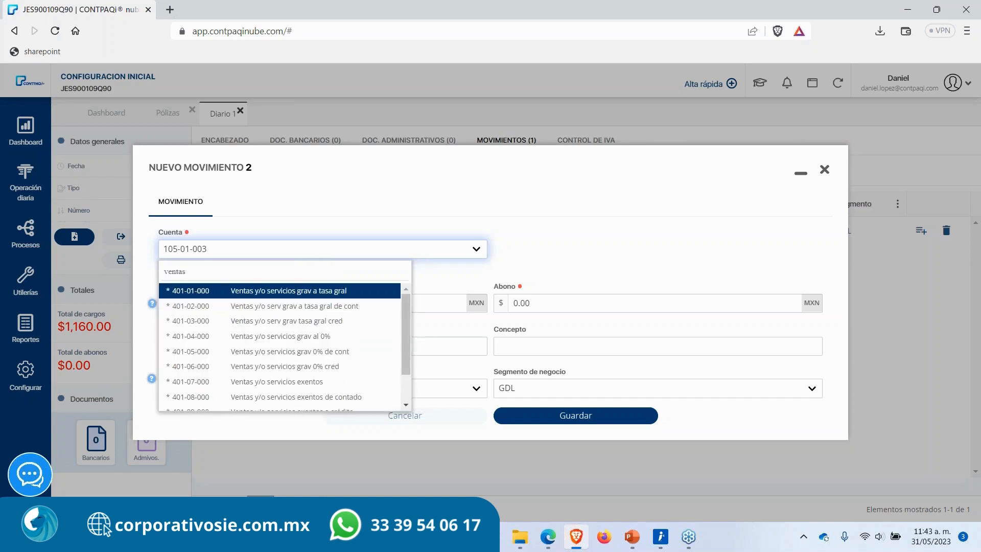
{"action": "key", "text": "Return"}
{"action": "key", "text": "Tab"}
{"action": "key", "text": "Tab"}
{"action": "type", "text": "1000"}
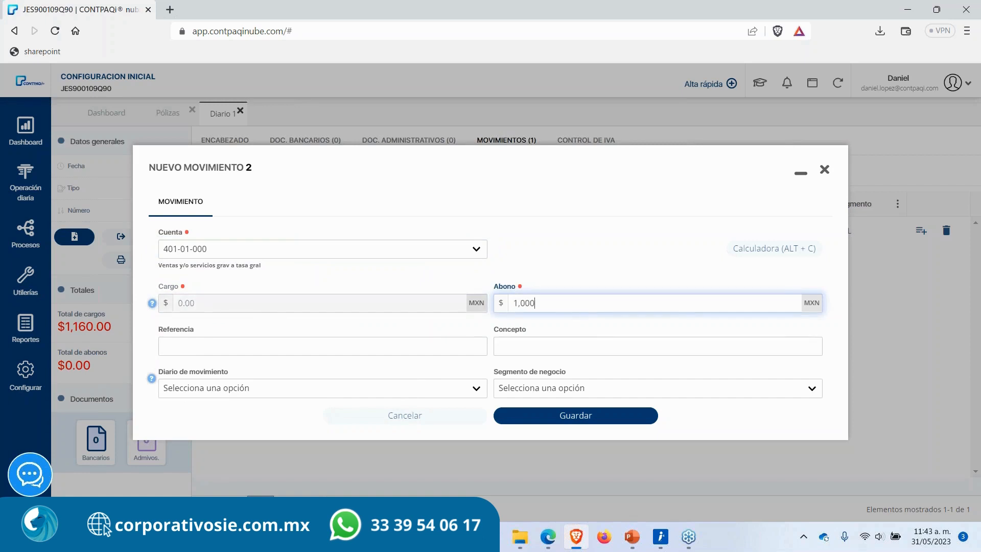
{"action": "key", "text": "Return"}
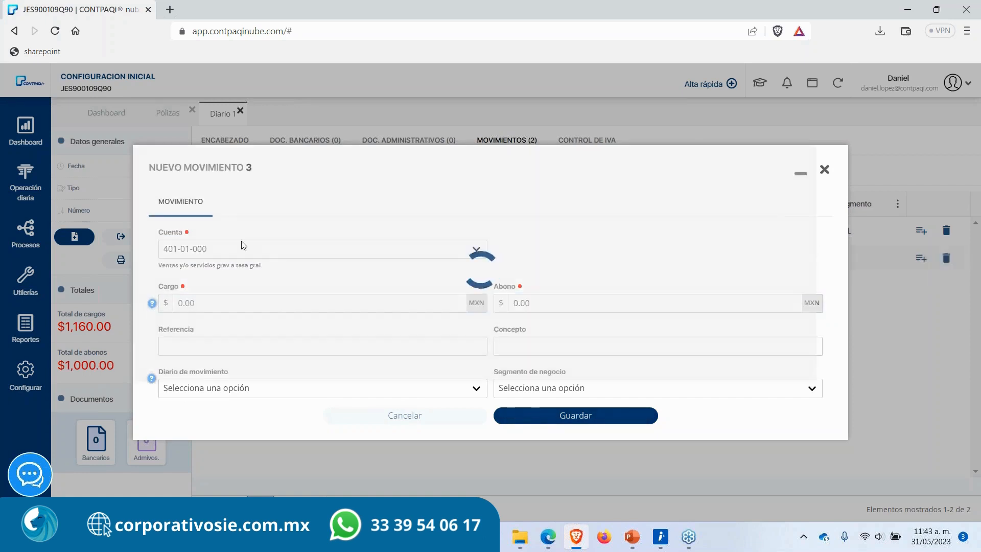
Step: Add a movement crediting 160 to account 209-01-000 IVA trasladado no cobrado and close the movement dialog
{"action": "left_click", "coordinate": [244, 253]}
{"action": "type", "text": "iva tras"}
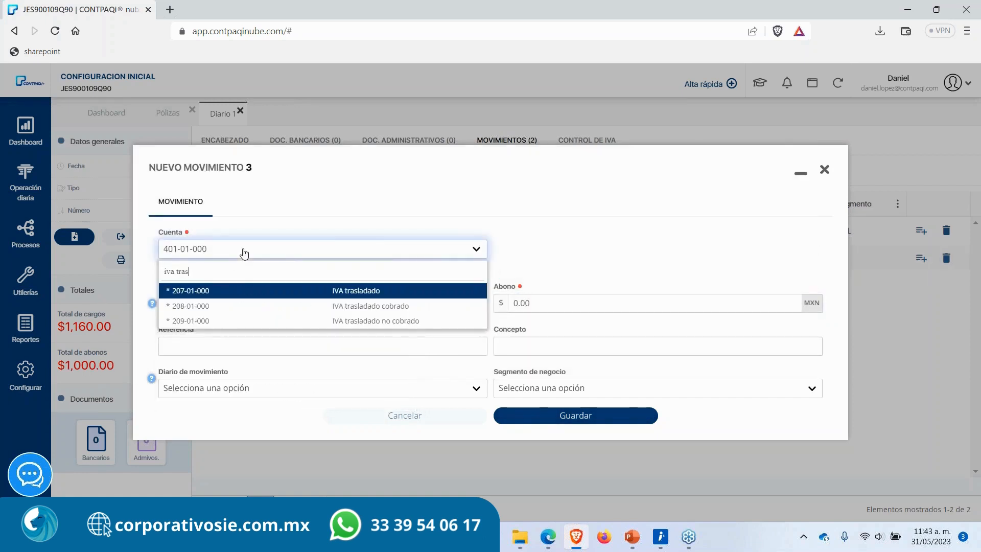
{"action": "key", "text": "Down"}
{"action": "key", "text": "Down"}
{"action": "key", "text": "Return"}
{"action": "key", "text": "Tab"}
{"action": "key", "text": "Tab"}
{"action": "type", "text": "1"}
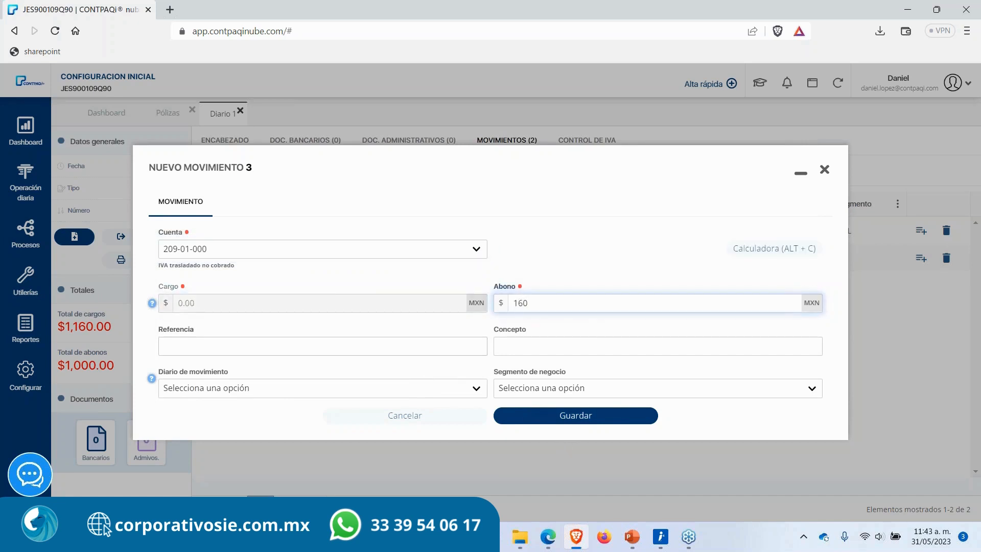
{"action": "left_click", "coordinate": [567, 416]}
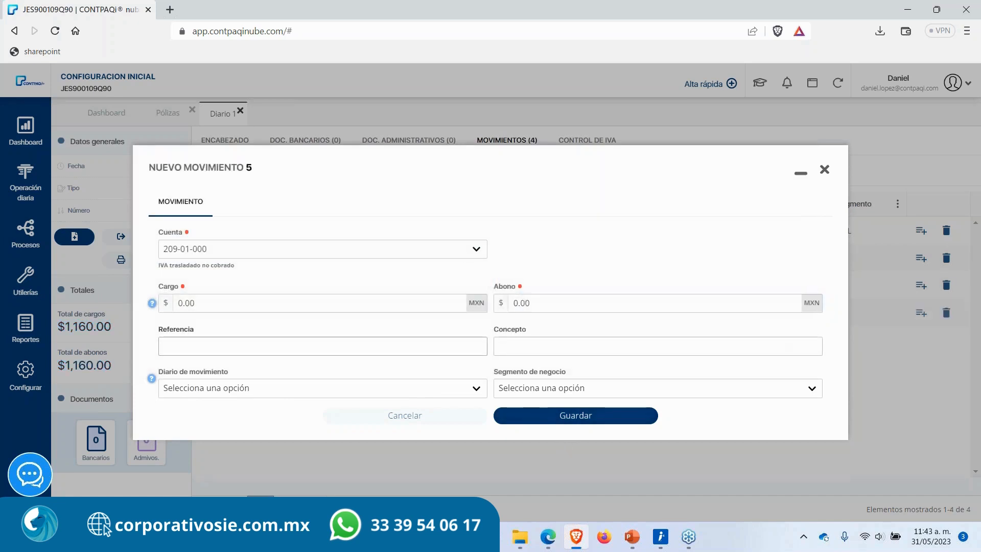
{"action": "left_click", "coordinate": [440, 414]}
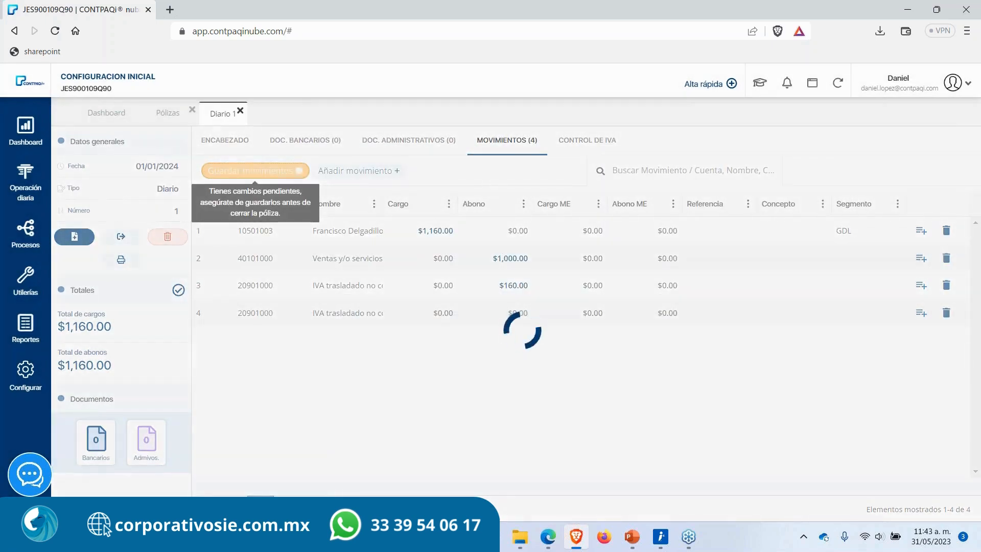
Step: Close the póliza and refresh the application information from the pólizas list
{"action": "left_click", "coordinate": [240, 110]}
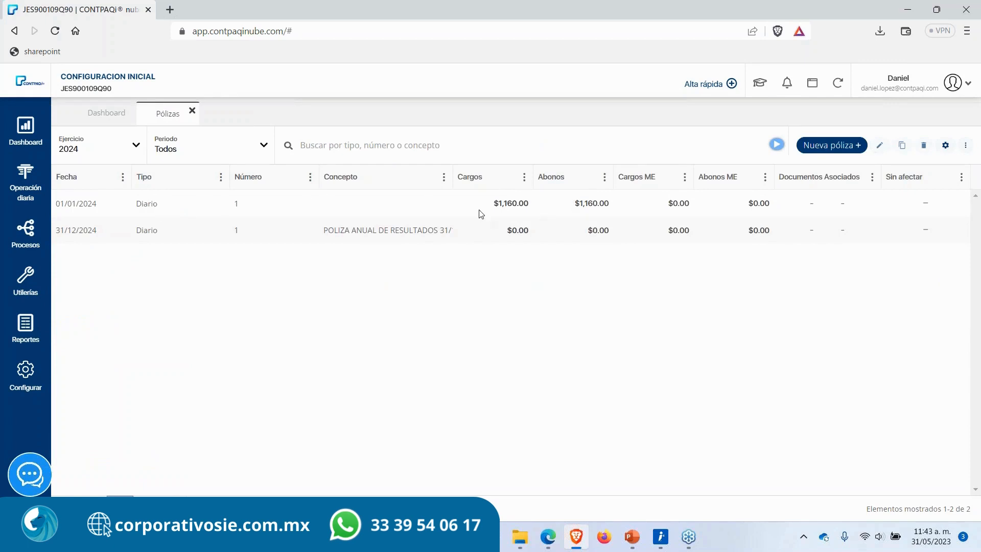
{"action": "left_click", "coordinate": [408, 211]}
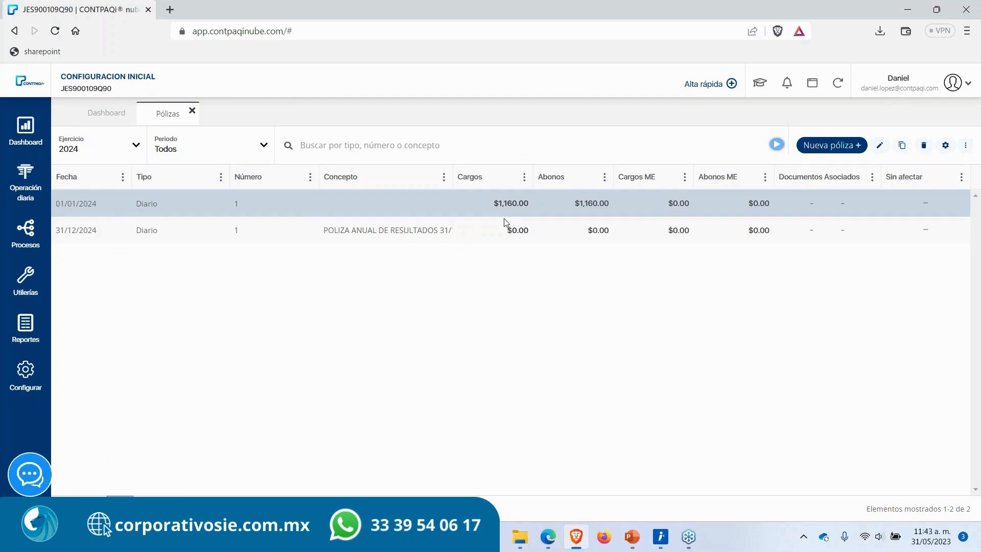
{"action": "left_click", "coordinate": [573, 236]}
{"action": "left_click", "coordinate": [838, 83]}
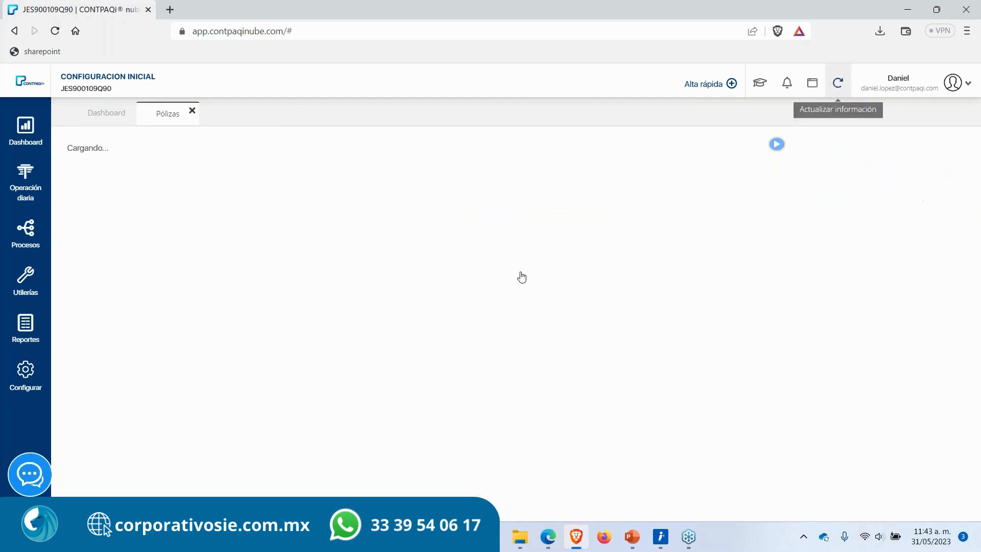
Step: Filter the pólizas list to exercise 2024 and all periods, and review both 2024 pólizas
{"action": "left_click", "coordinate": [114, 149]}
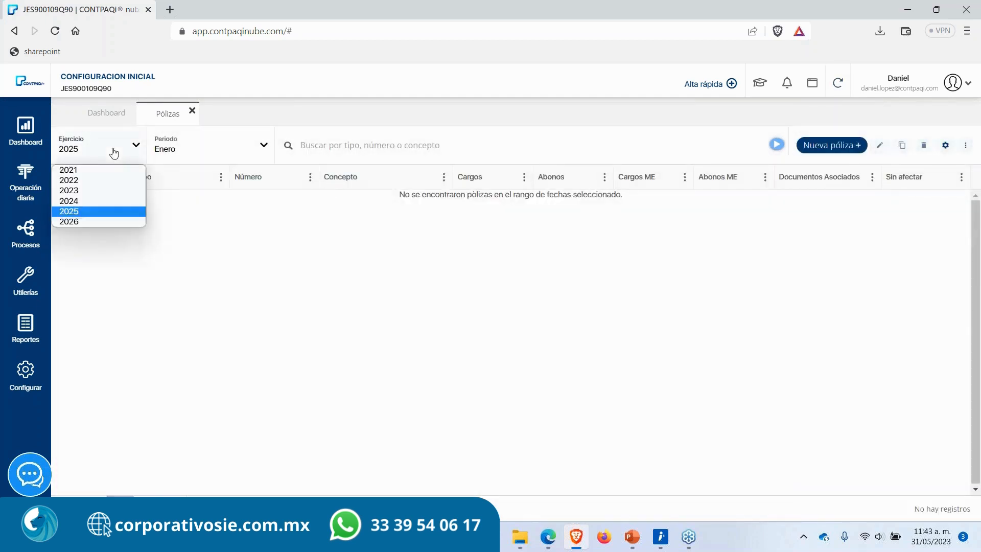
{"action": "left_click", "coordinate": [76, 201]}
{"action": "left_click", "coordinate": [213, 154]}
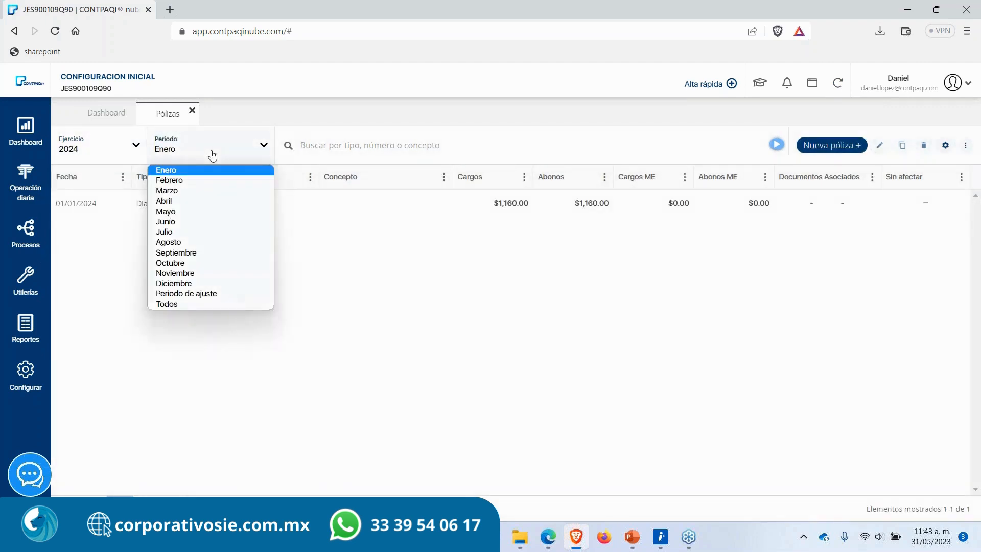
{"action": "left_click", "coordinate": [187, 304]}
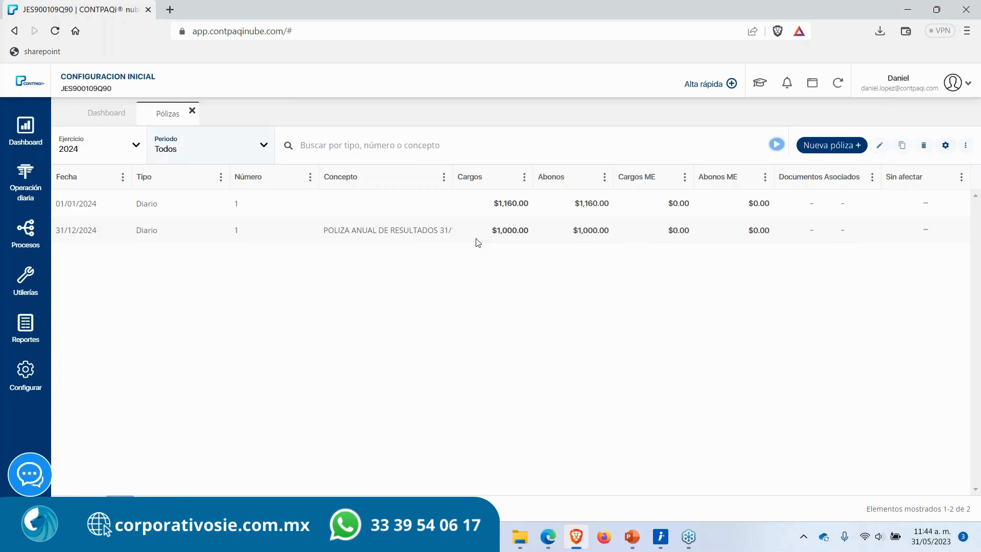
{"action": "left_click", "coordinate": [309, 211]}
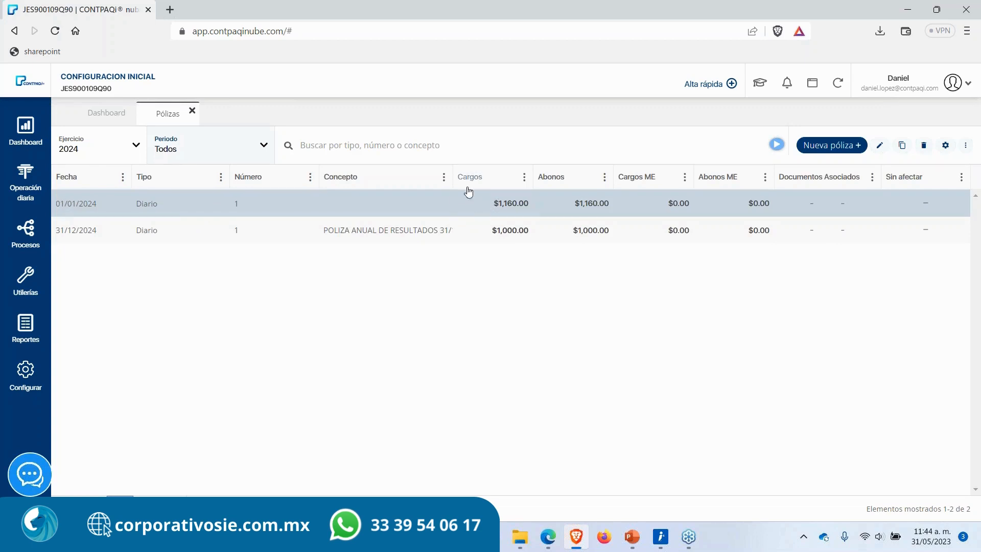
{"action": "left_click", "coordinate": [380, 238]}
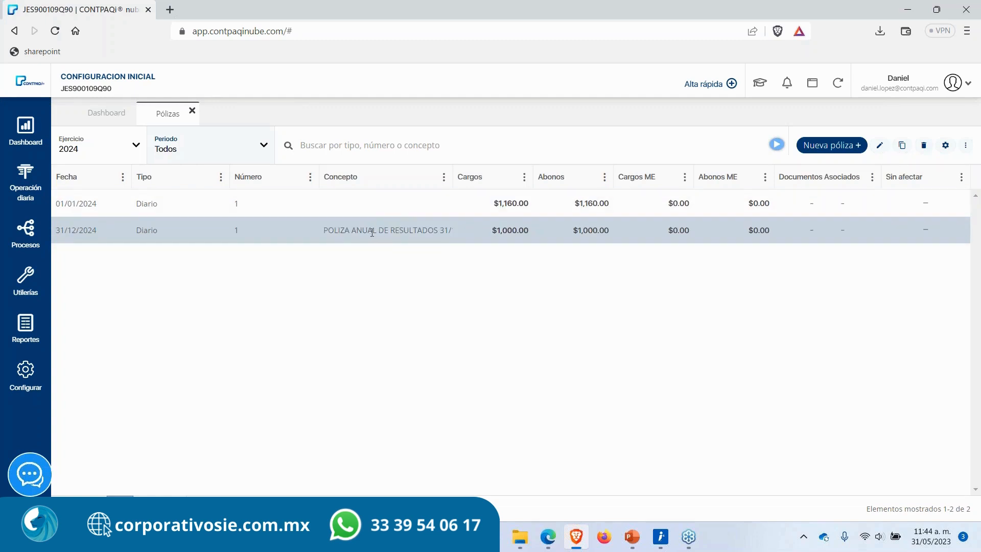
Step: Refresh the information from the dashboard and return to the 2024 pólizas list
{"action": "left_click", "coordinate": [96, 154]}
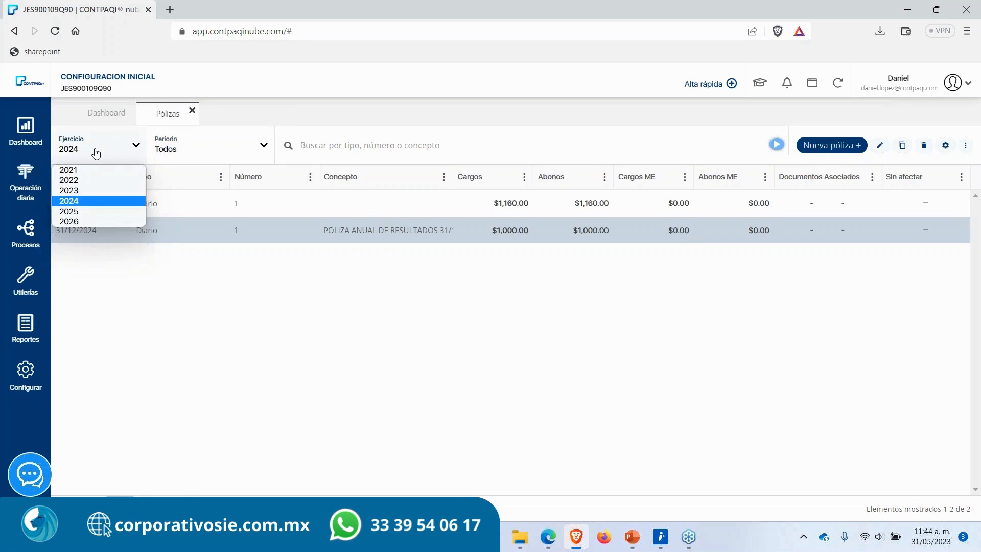
{"action": "left_click", "coordinate": [76, 199]}
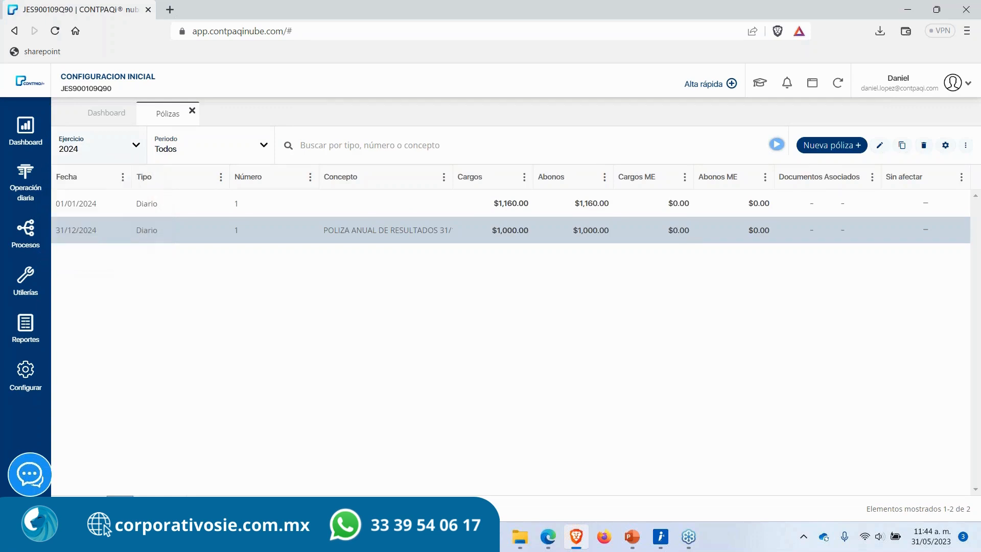
{"action": "left_click", "coordinate": [107, 122]}
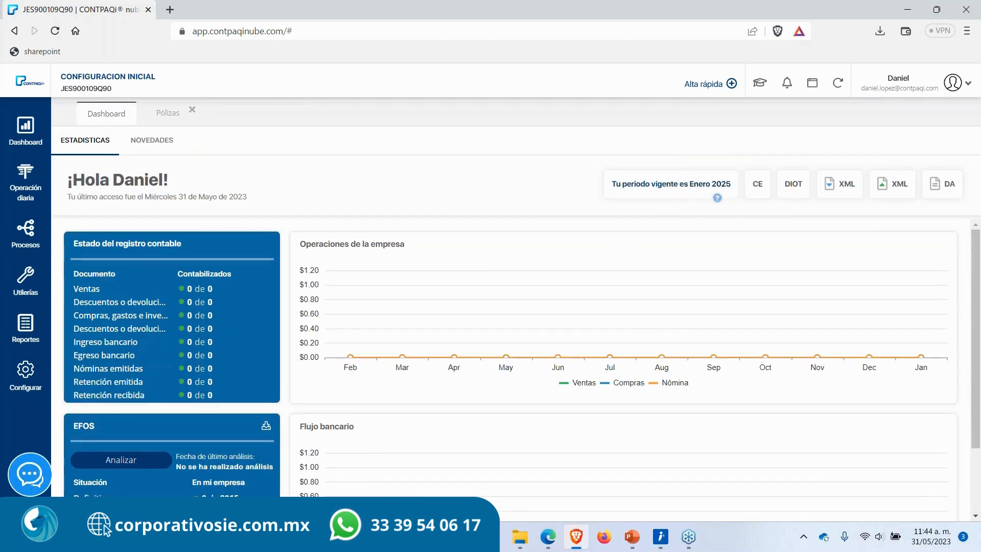
{"action": "left_click", "coordinate": [837, 83]}
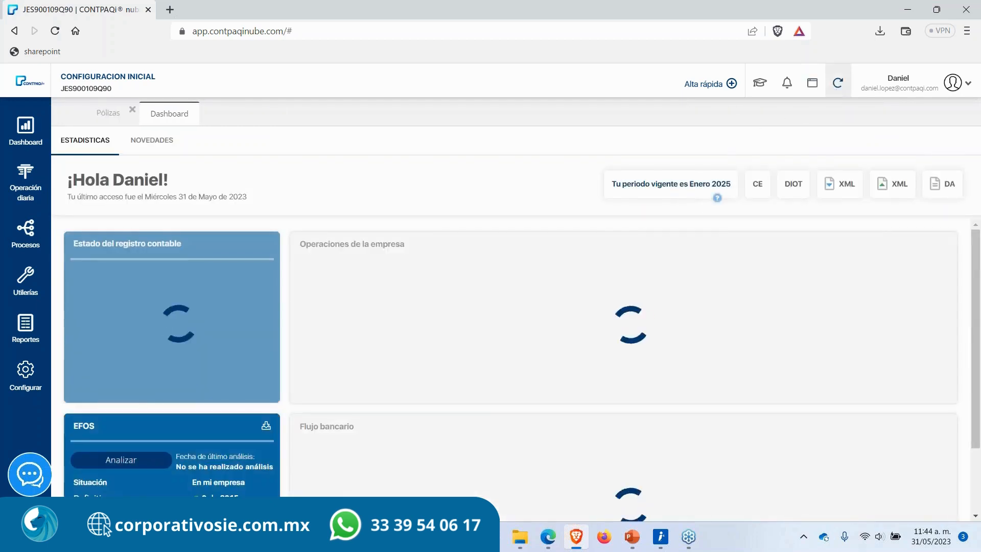
{"action": "left_click", "coordinate": [101, 119]}
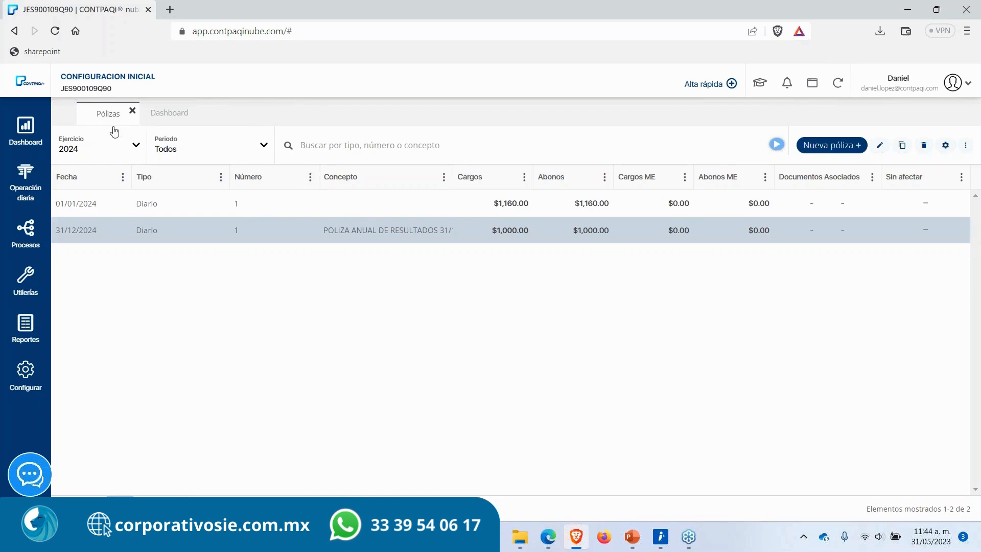
{"action": "left_click", "coordinate": [343, 204]}
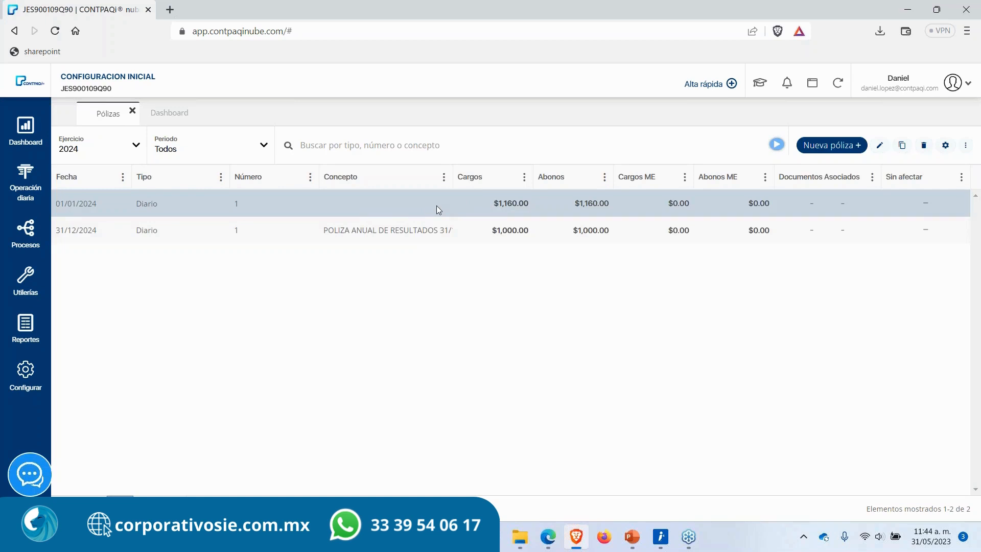
Step: Open the 31/12/2024 annual results póliza, review its movements, and close it back to the pólizas list
{"action": "double_click", "coordinate": [426, 225]}
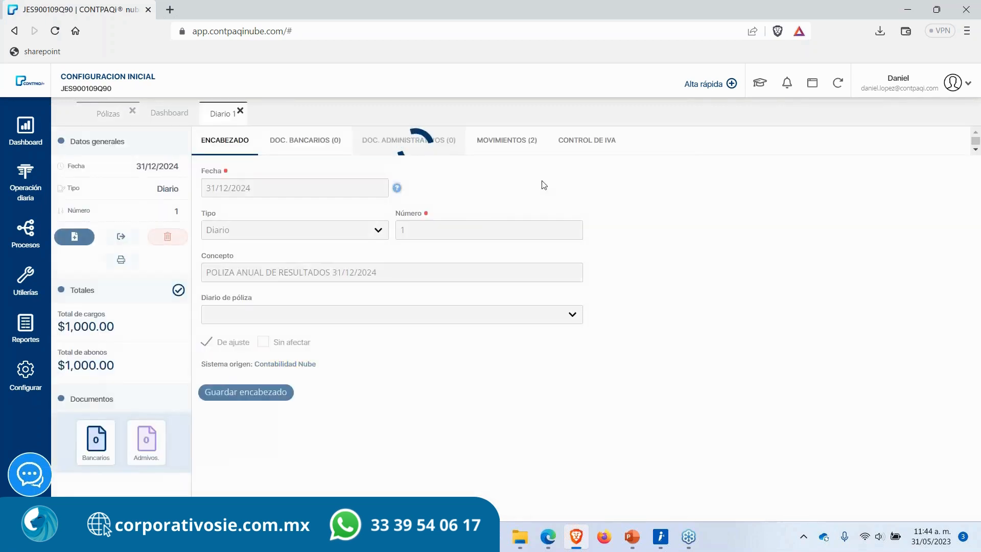
{"action": "left_click", "coordinate": [520, 145]}
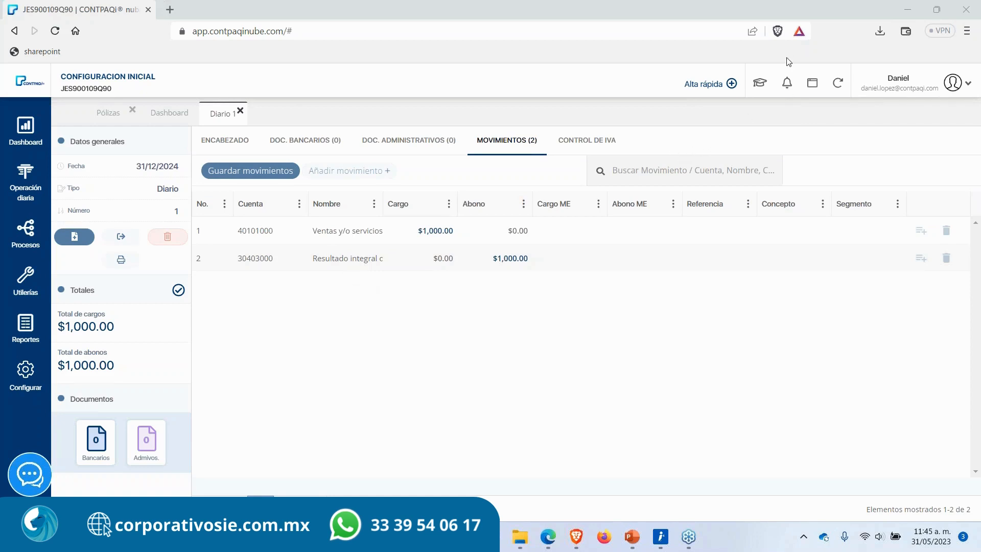
{"action": "left_click", "coordinate": [240, 111]}
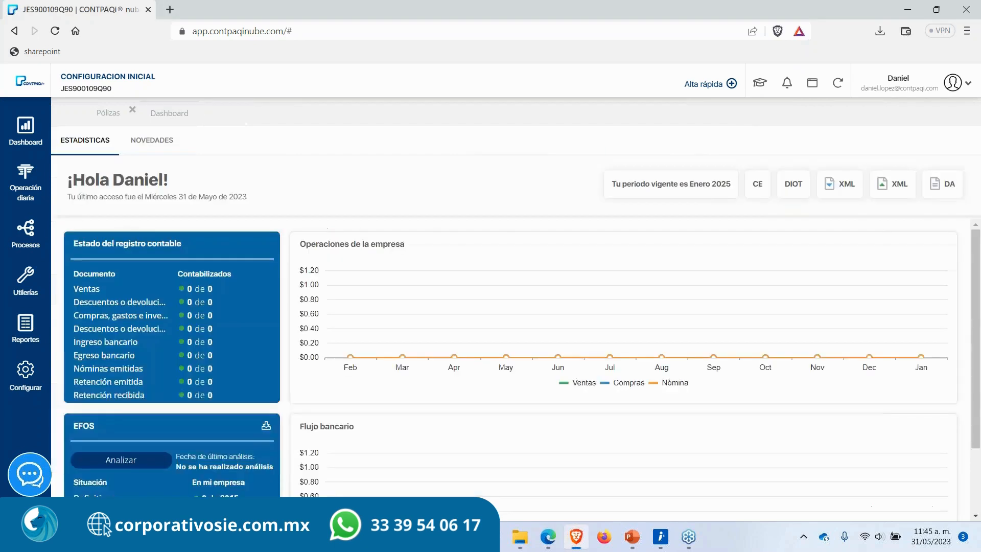
{"action": "left_click", "coordinate": [108, 113]}
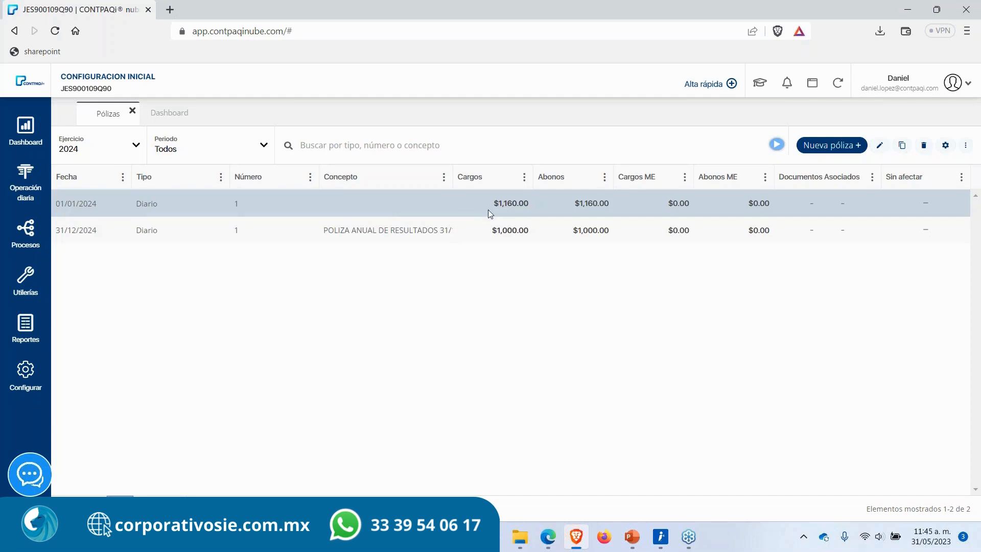
{"action": "left_click", "coordinate": [417, 228]}
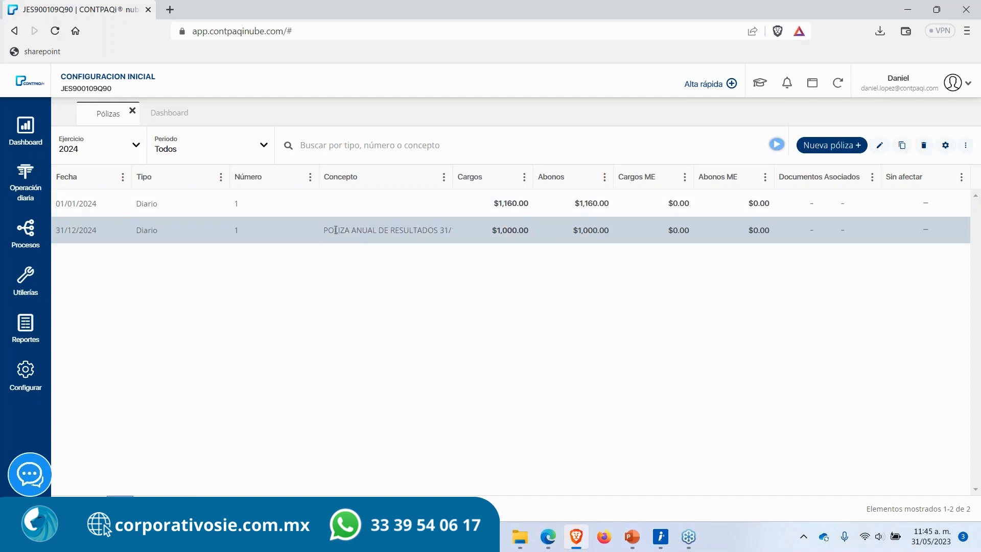